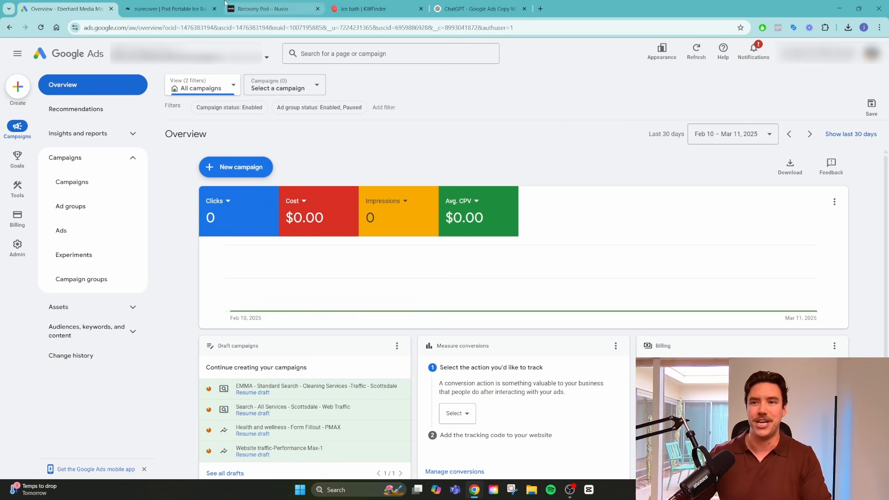
# - Look over the nurecover Pod and Nuvio Recovery Pod product pages, then return to Google Ads
pyautogui.click(189, 4)
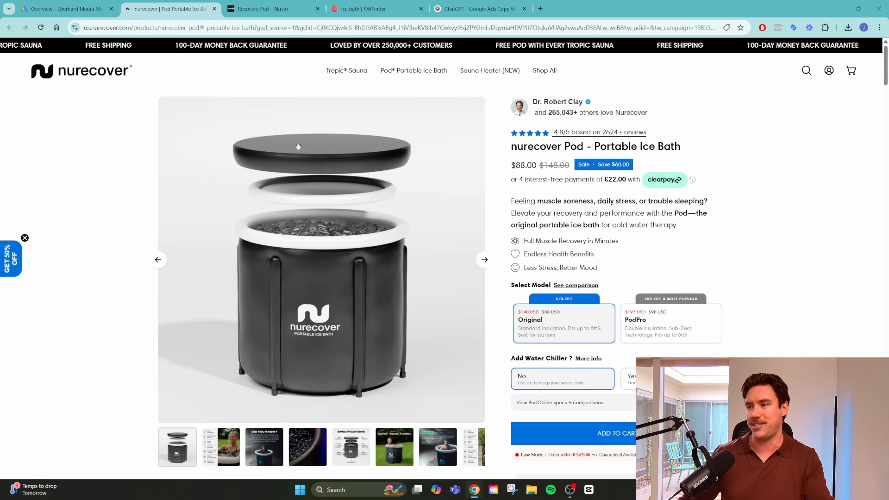
pyautogui.click(271, 9)
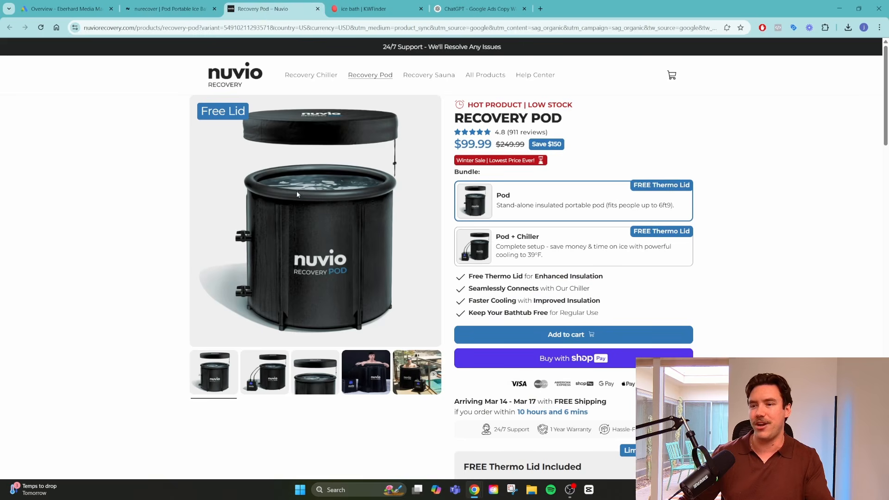
pyautogui.click(65, 9)
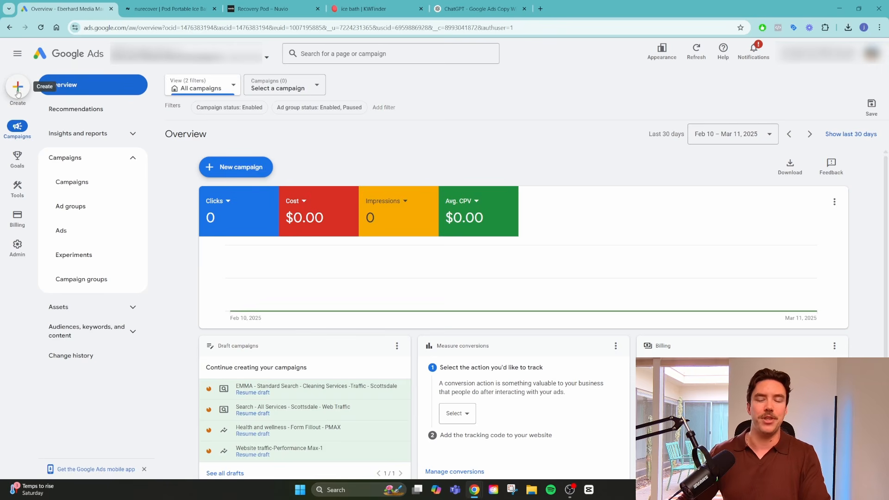
# - Start creating a new campaign in the Google Ads account
pyautogui.click(84, 185)
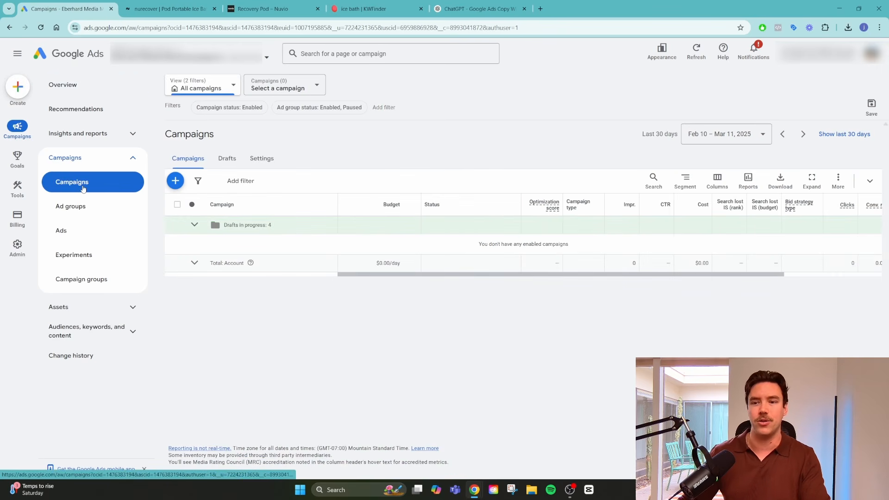
pyautogui.click(175, 182)
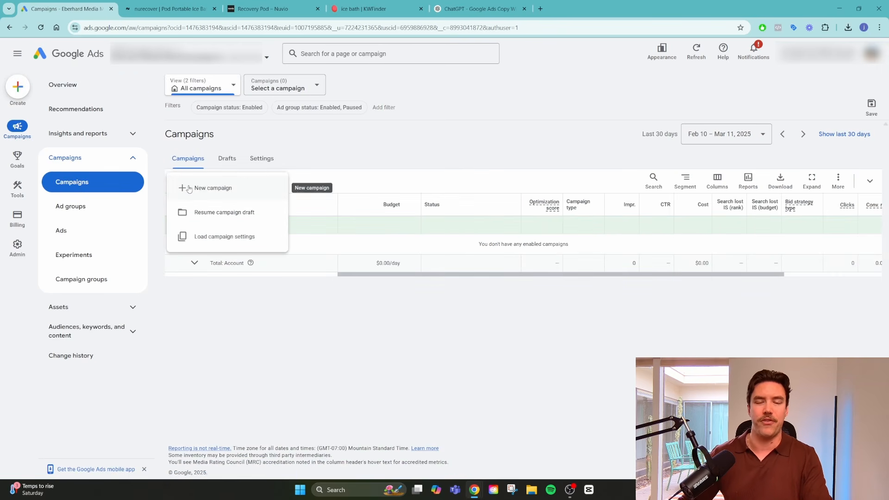
pyautogui.click(18, 86)
pyautogui.click(56, 98)
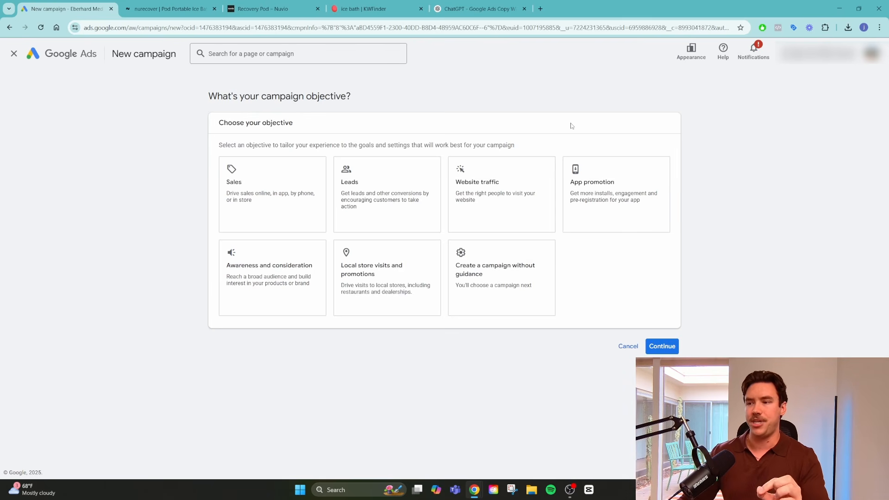
# - Choose Website traffic as the campaign objective
pyautogui.click(291, 206)
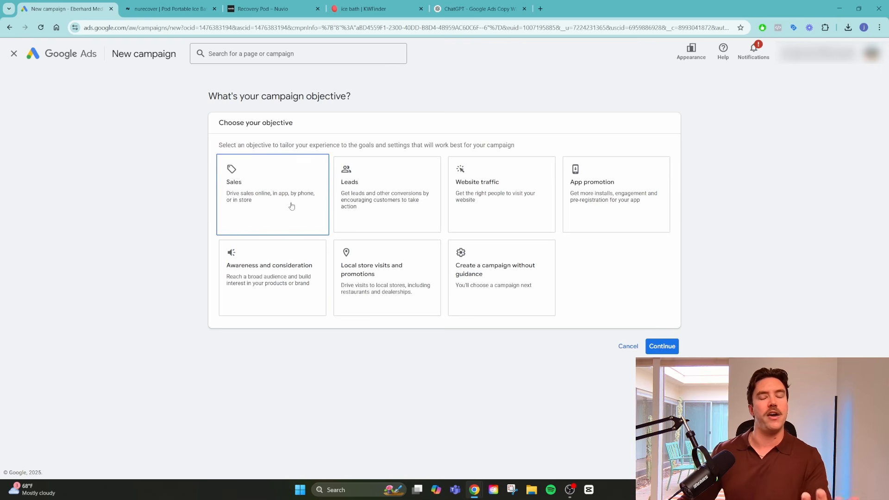
pyautogui.click(395, 206)
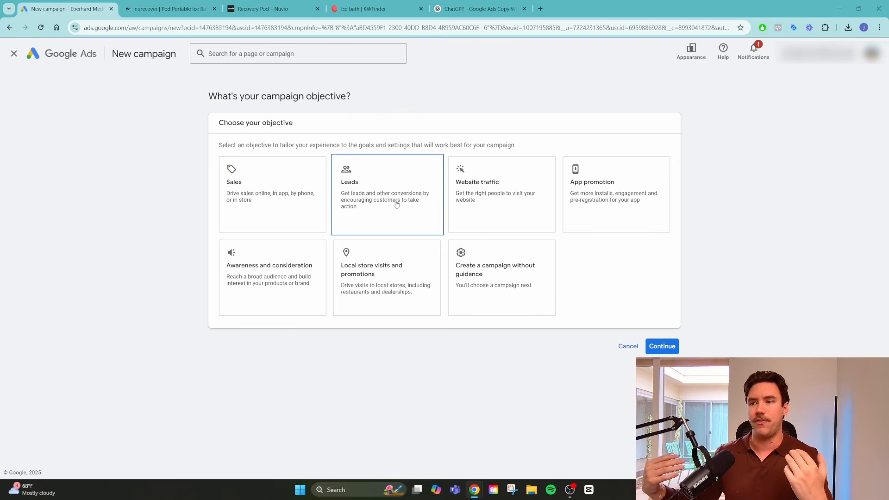
pyautogui.click(261, 193)
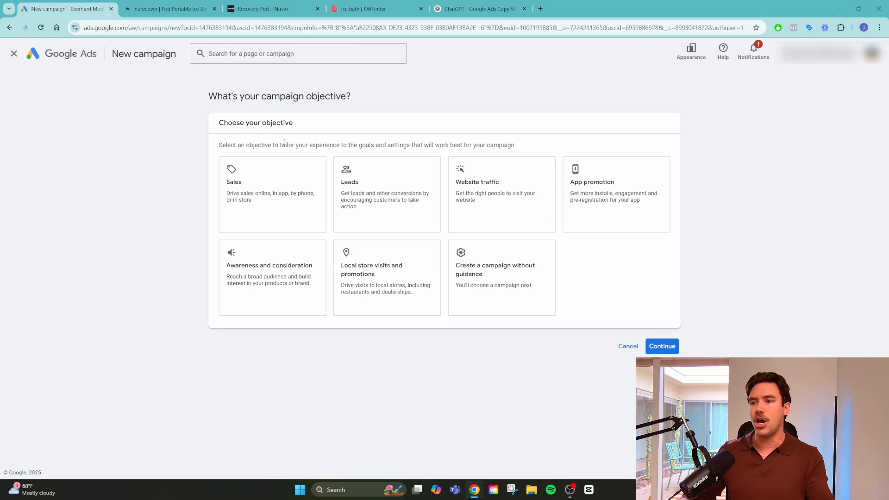
pyautogui.click(509, 191)
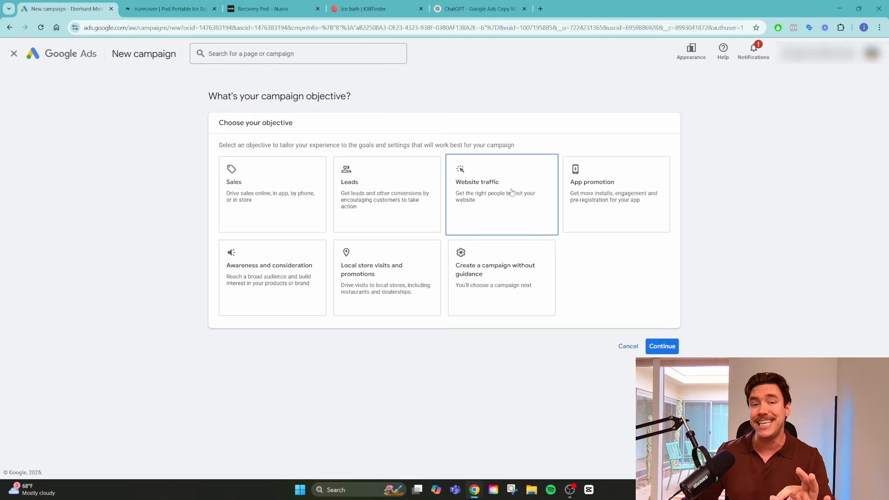
pyautogui.click(388, 191)
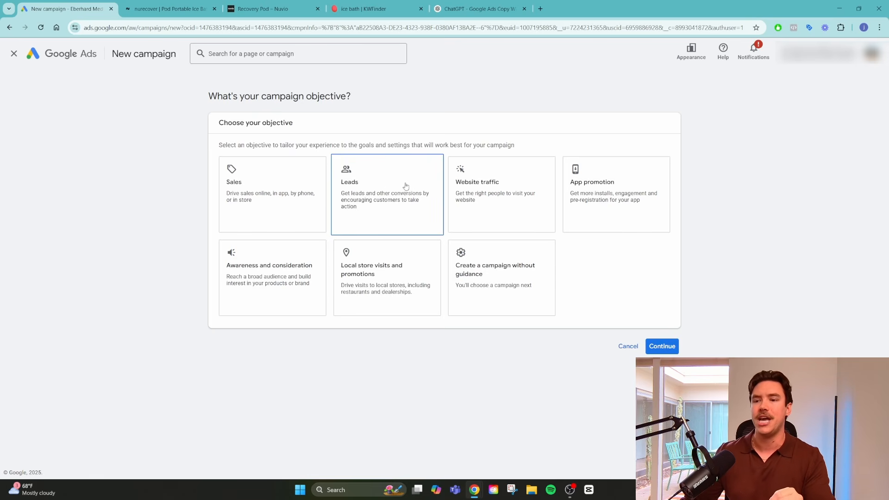
pyautogui.click(264, 185)
pyautogui.click(378, 200)
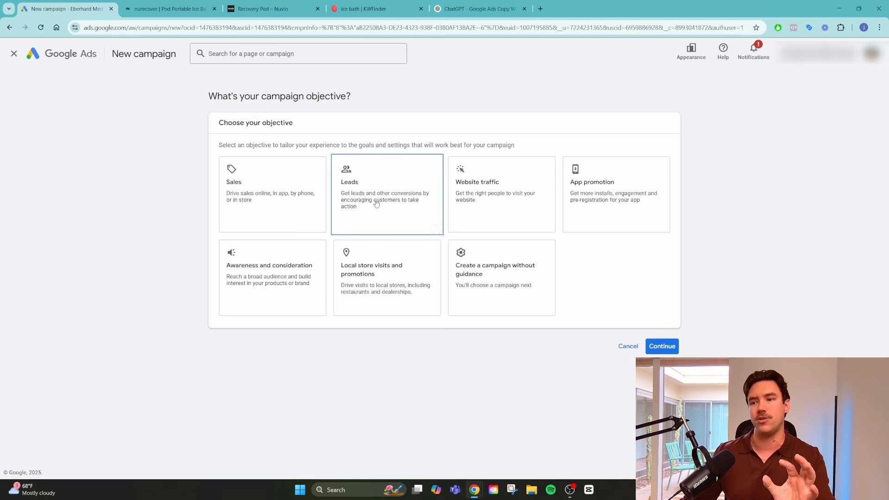
pyautogui.click(458, 165)
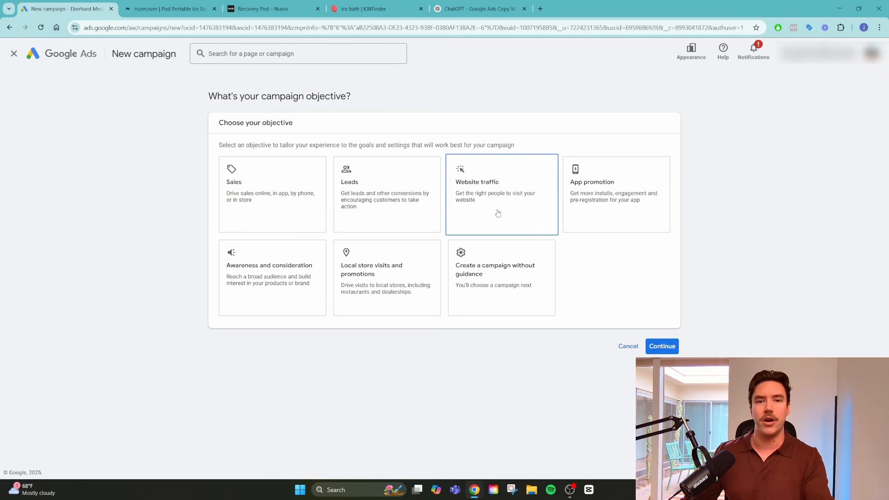
pyautogui.click(498, 213)
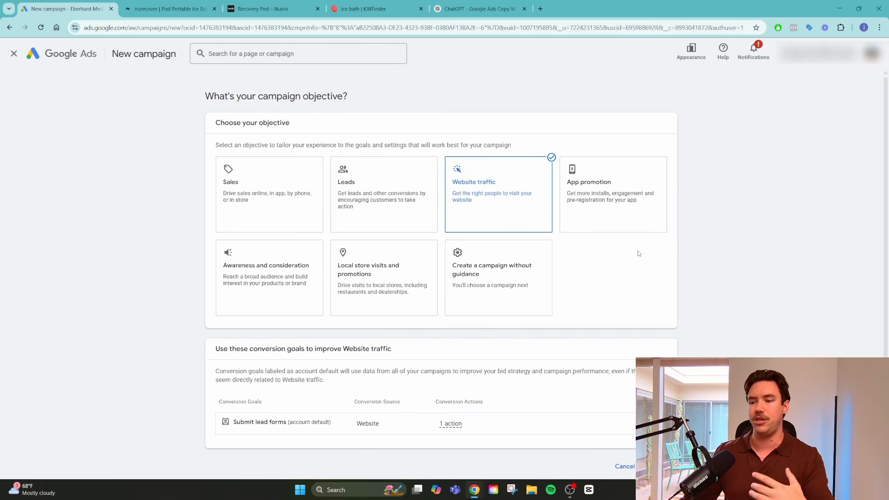
# - Review the Submit lead forms conversion goal, keep it for the campaign and continue to the campaign types
pyautogui.scroll(-1, 638, 251)
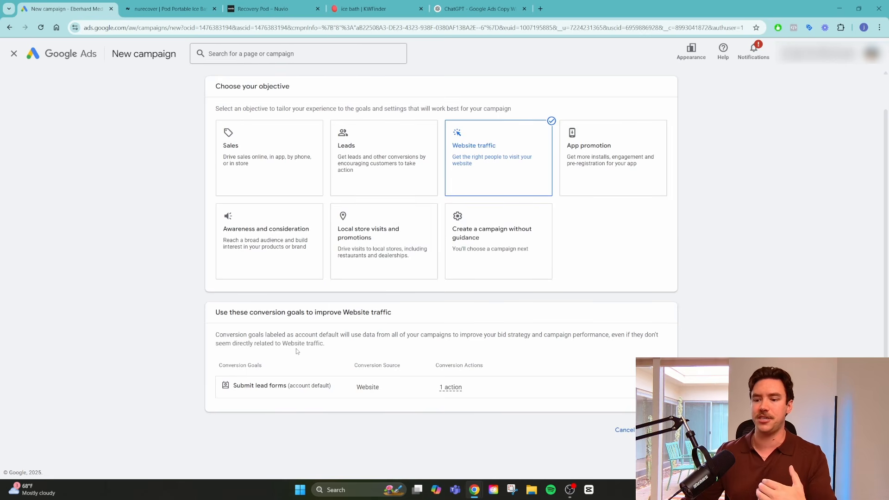
pyautogui.moveTo(240, 387); pyautogui.dragTo(291, 387)
pyautogui.click(316, 385)
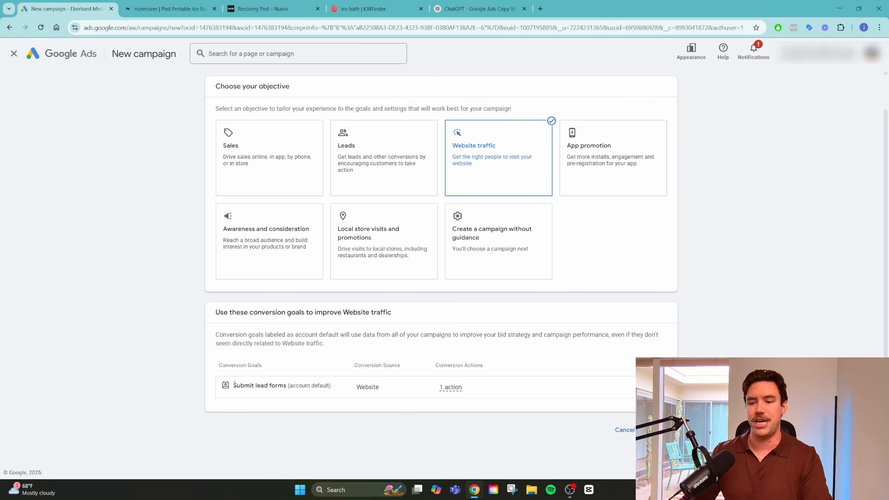
pyautogui.click(659, 429)
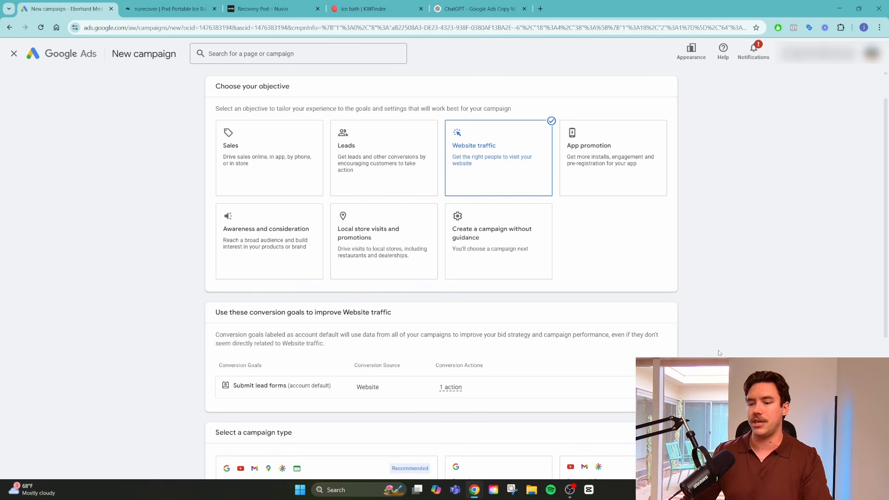
# - Compare the available campaign types and select Search
pyautogui.scroll(-3, 719, 352)
pyautogui.scroll(-2, 718, 352)
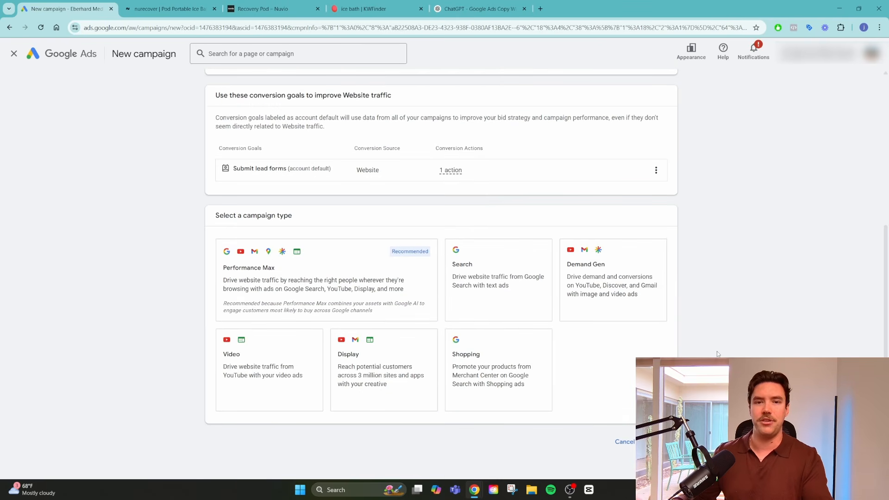
pyautogui.click(384, 300)
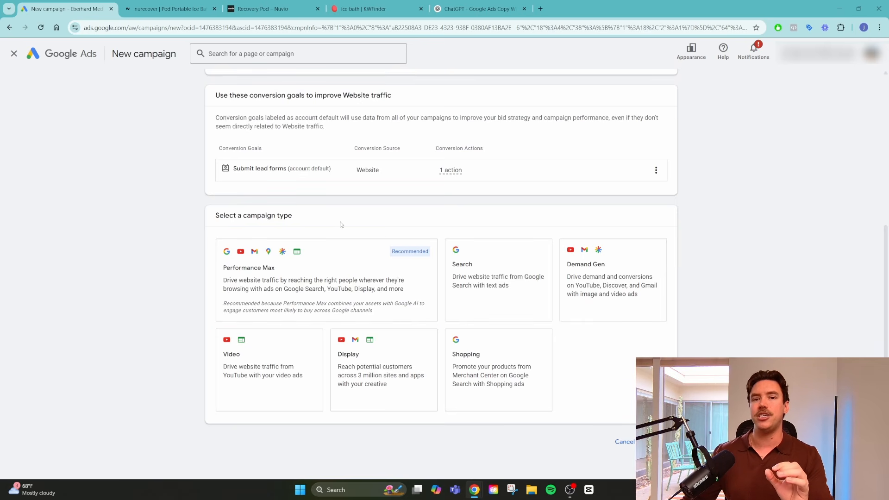
pyautogui.click(339, 248)
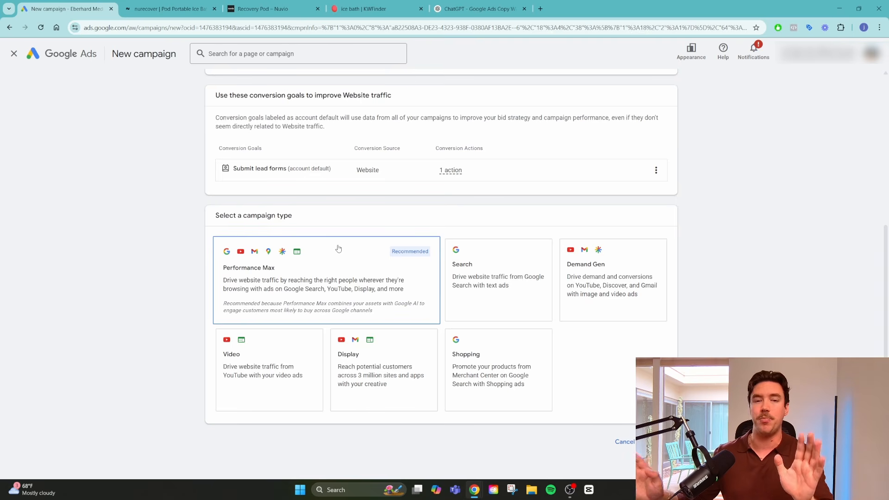
pyautogui.click(534, 262)
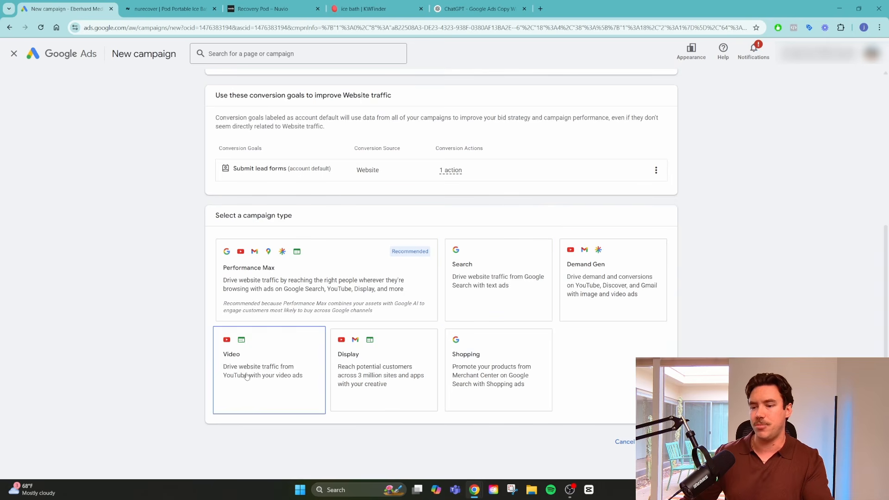
pyautogui.click(511, 379)
pyautogui.click(512, 303)
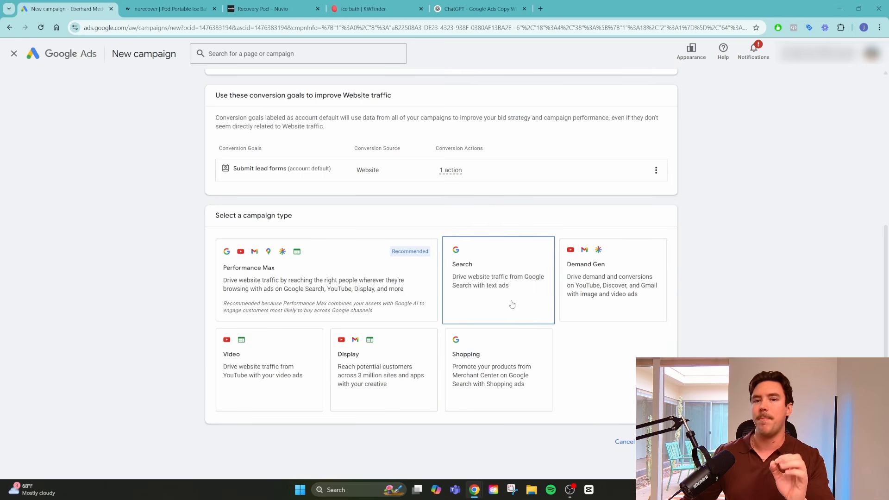
# - Check the nurecover and Nuvio product pages for a business website to use, then return to the new campaign
pyautogui.scroll(-2, 513, 309)
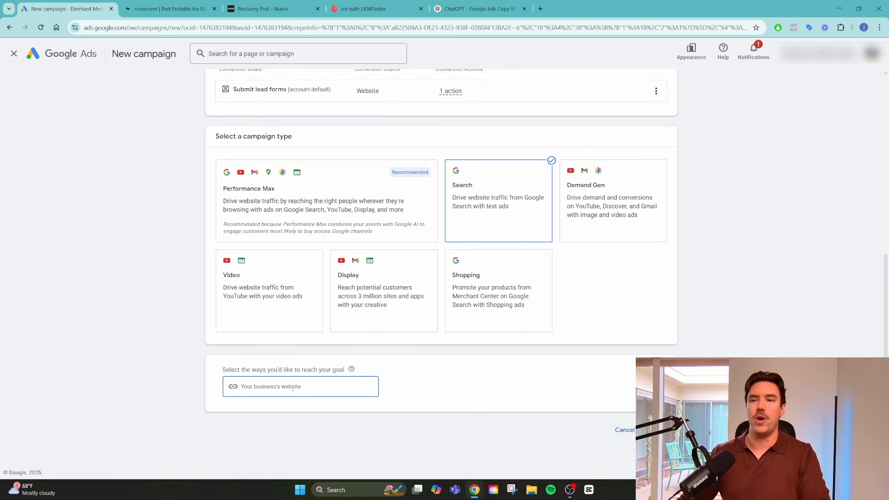
pyautogui.click(176, 7)
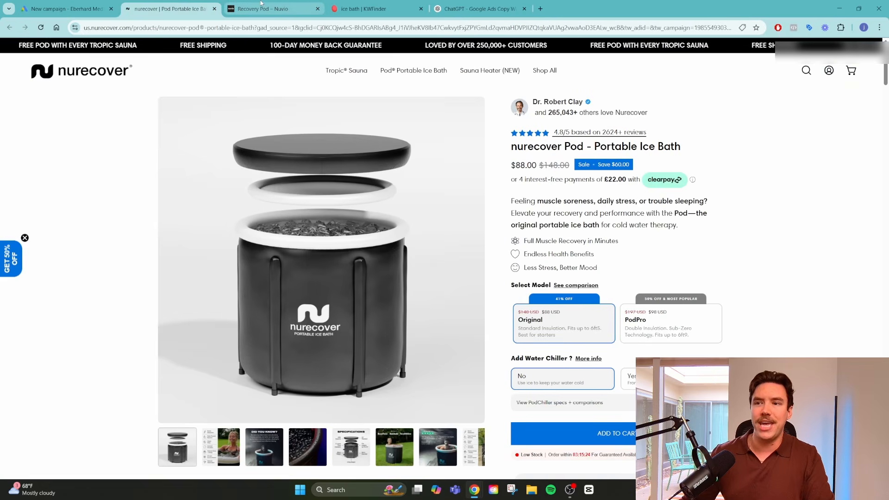
pyautogui.click(261, 4)
pyautogui.click(208, 4)
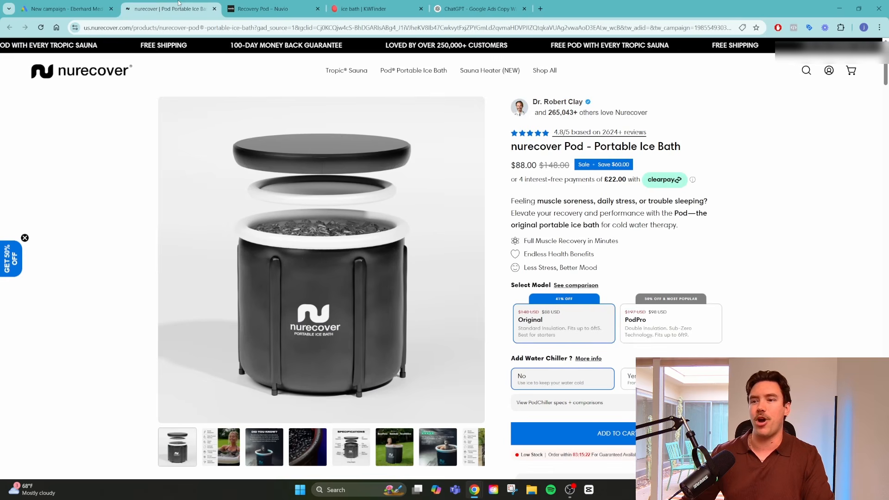
pyautogui.click(182, 31)
pyautogui.click(76, 6)
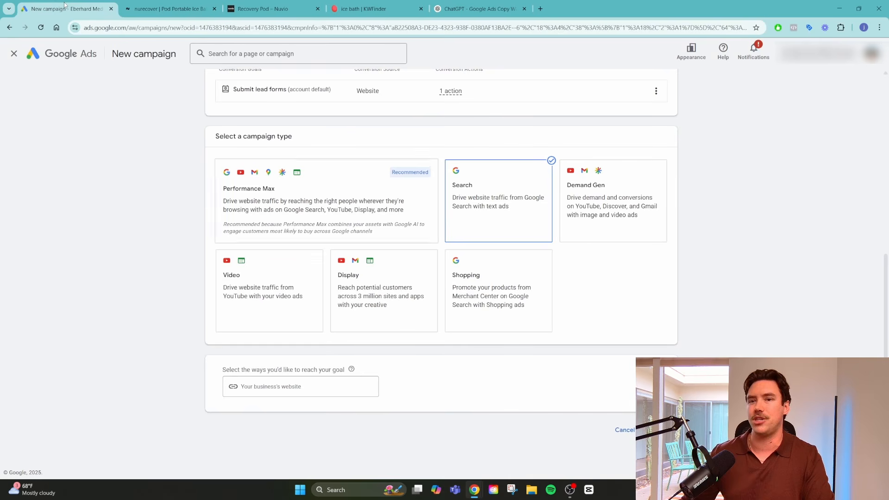
pyautogui.click(165, 3)
pyautogui.click(76, 69)
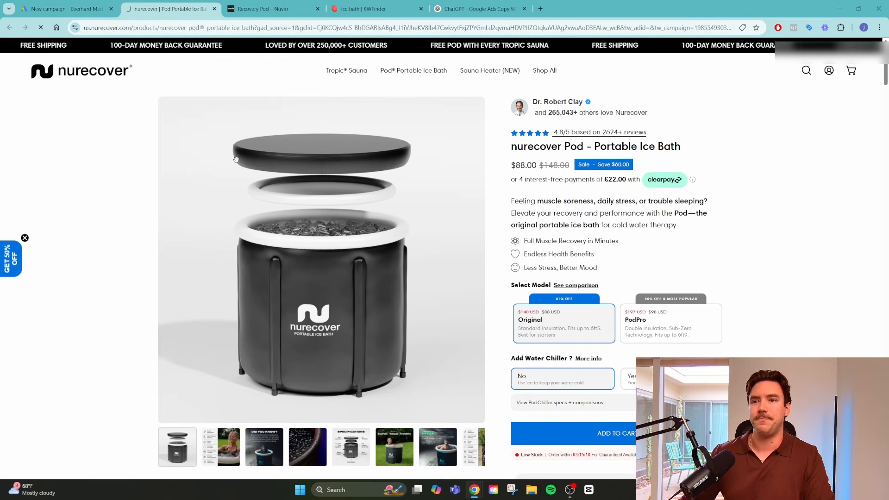
pyautogui.click(117, 30)
pyautogui.tripleClick(117, 31)
pyautogui.hotkey('ctrl', 'c')
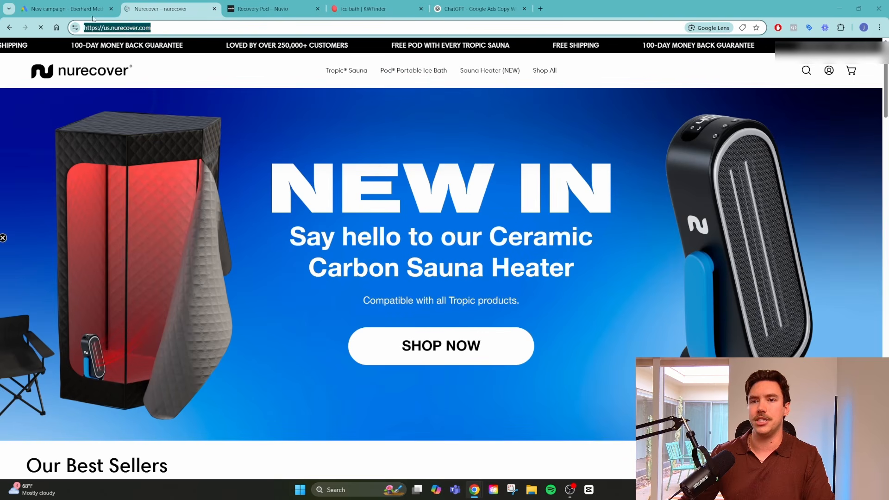
pyautogui.click(76, 8)
pyautogui.click(362, 388)
pyautogui.hotkey('ctrl', 'v')
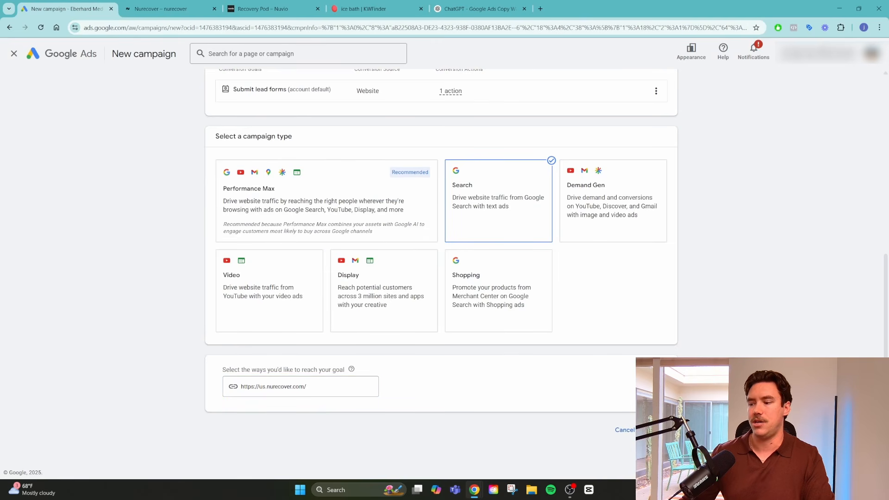
# - Replace the default campaign name with "Standard Search - Web Traffic -", leaving it open for a product name
pyautogui.scroll(-2, 321, 367)
pyautogui.scroll(-1, 319, 373)
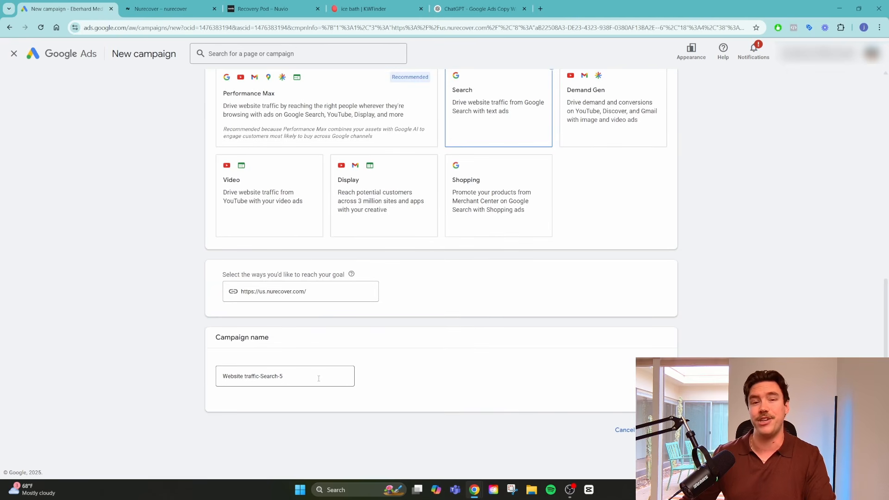
pyautogui.click(319, 378)
pyautogui.hotkey('ctrl', 'a')
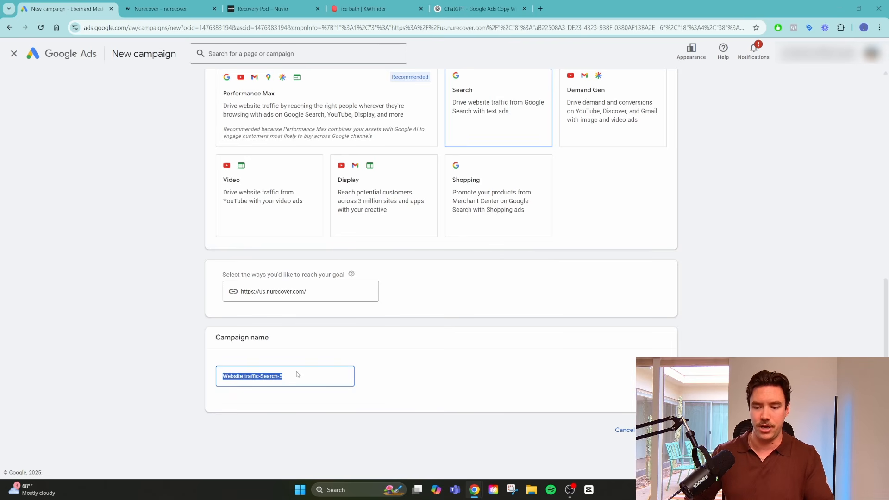
pyautogui.write('Stand')
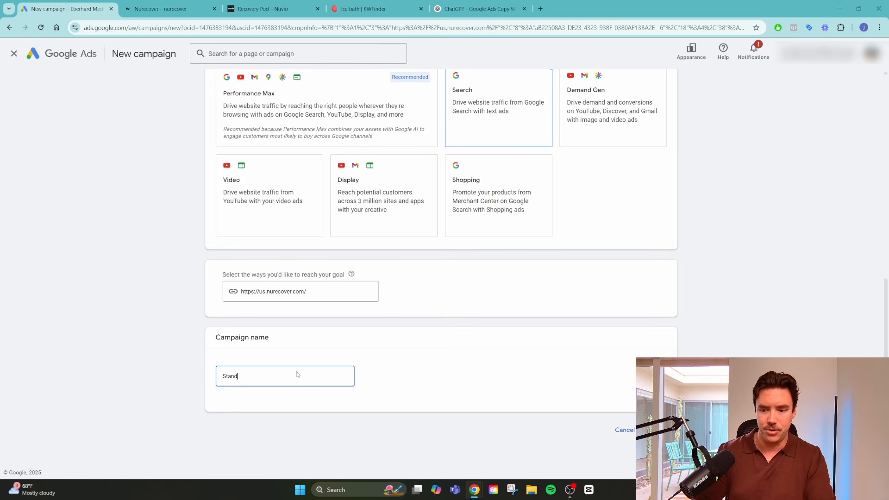
pyautogui.write('ard Search - W')
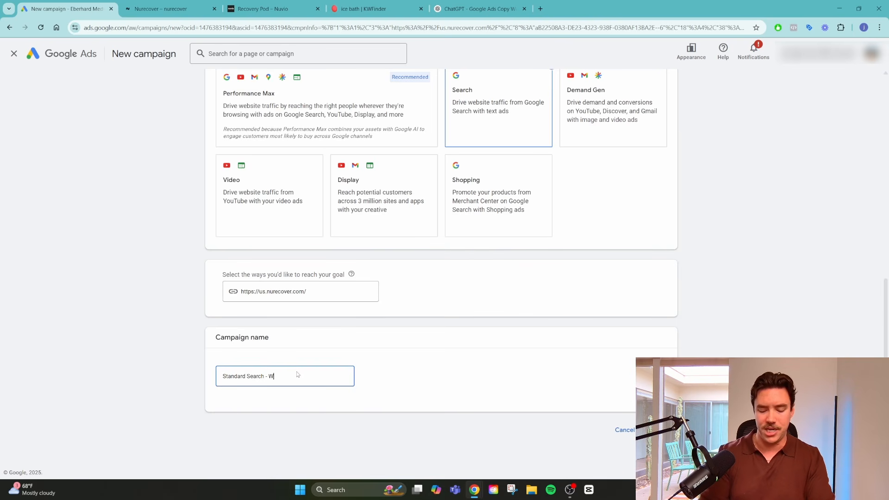
pyautogui.write('Traffic')
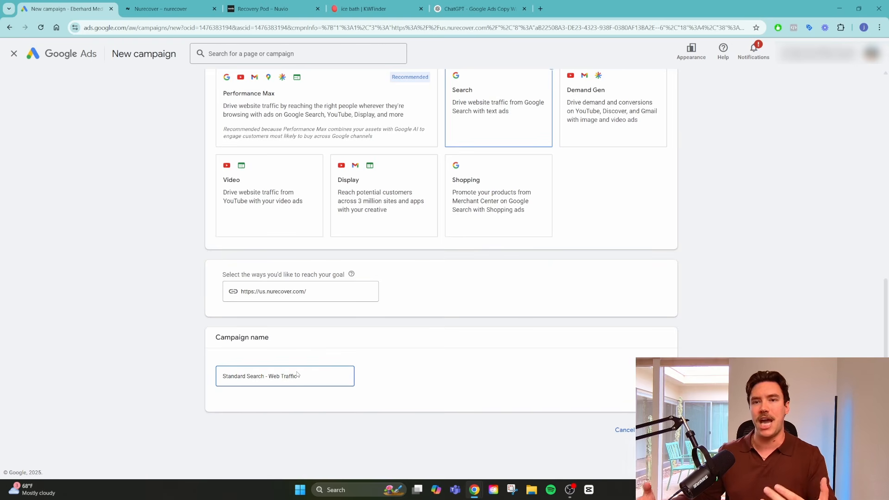
pyautogui.write(' -')
# - Look over the nurecover home page for the product the campaign should advertise, and return to the new campaign
pyautogui.click(177, 12)
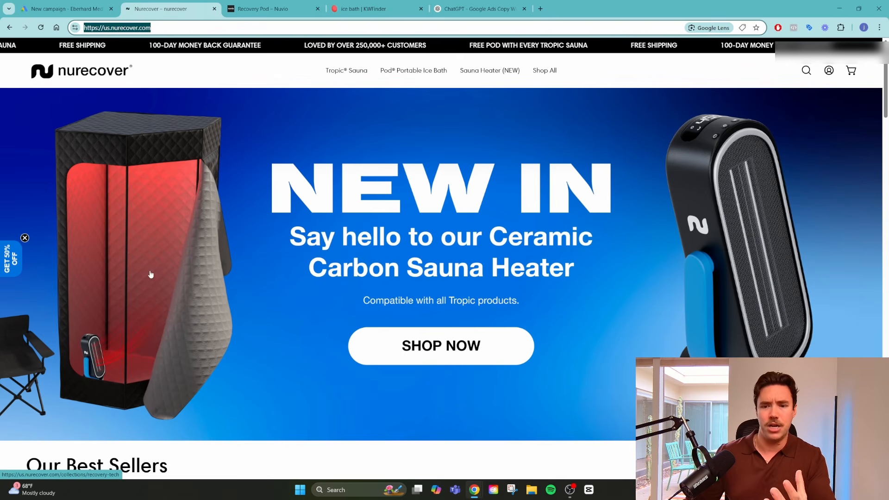
pyautogui.scroll(-4, 126, 302)
pyautogui.scroll(4, 132, 296)
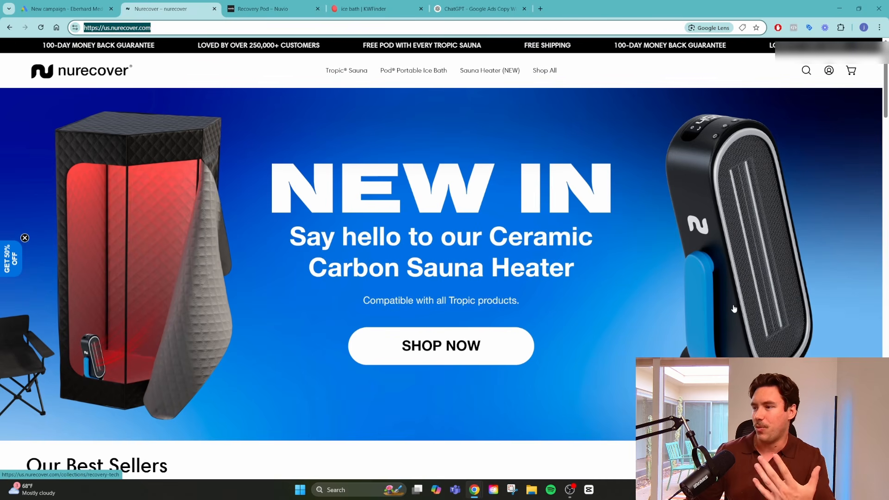
pyautogui.hotkey('ctrl', 'shift', 'Tab')
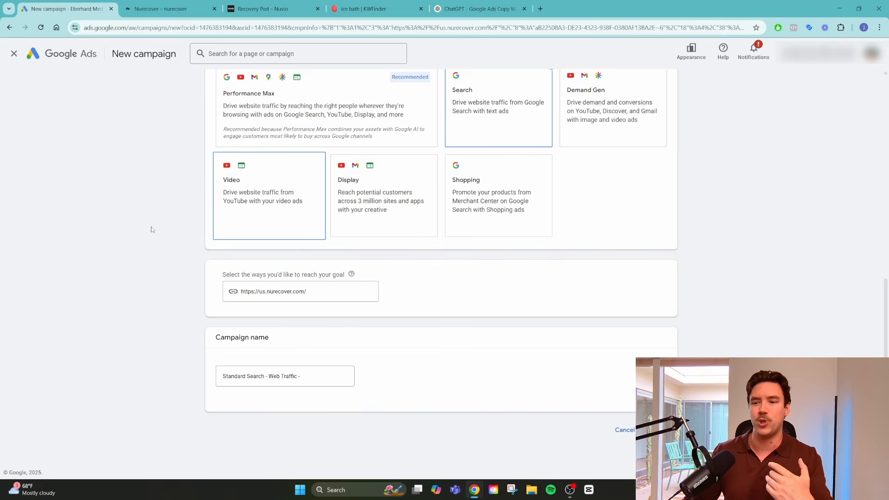
# - Complete the campaign name as "Standard Search - Web Traffic - Ice Bath" and continue to the bidding settings
pyautogui.click(319, 376)
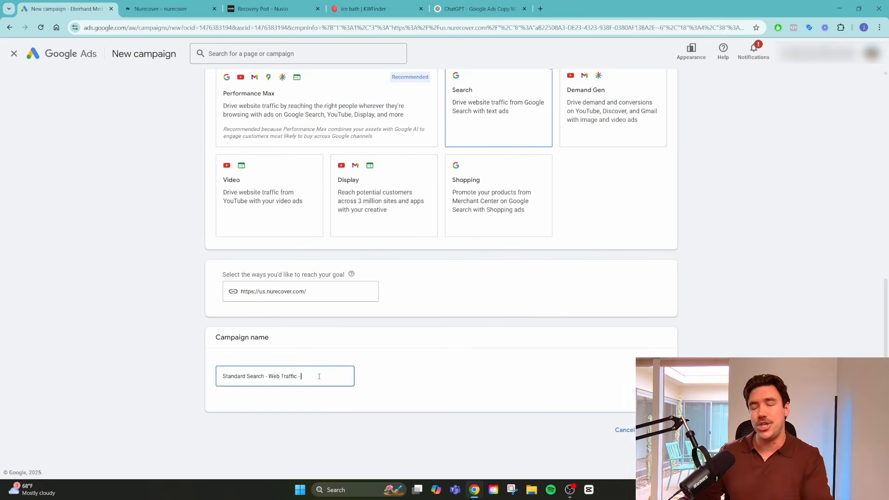
pyautogui.write('Ice Bath')
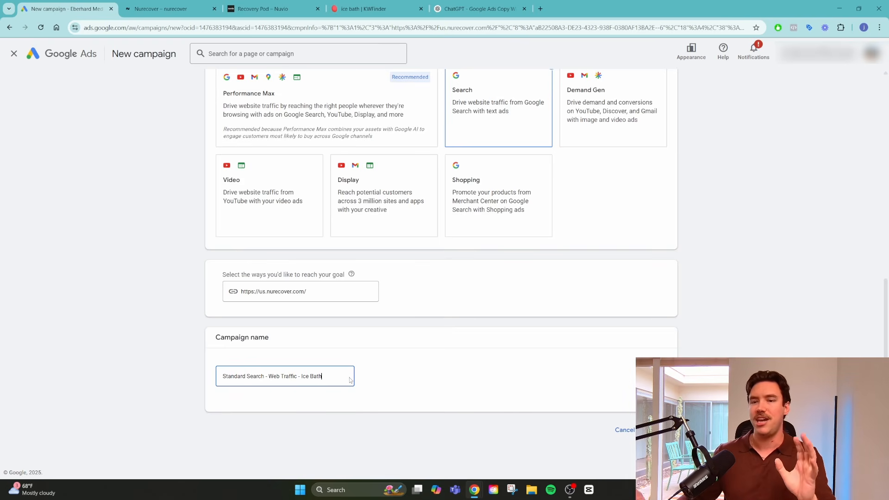
pyautogui.click(658, 430)
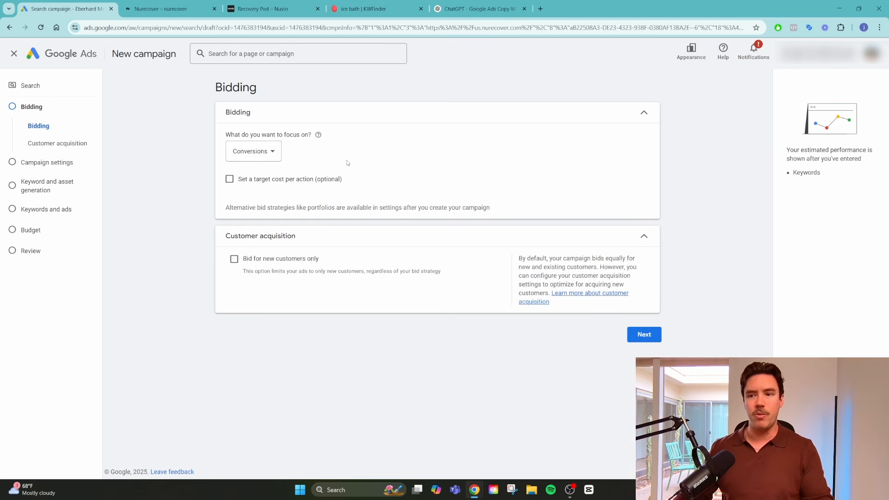
# - Set the bidding focus to Clicks without a maximum cost per click limit and continue to the campaign settings
pyautogui.click(271, 152)
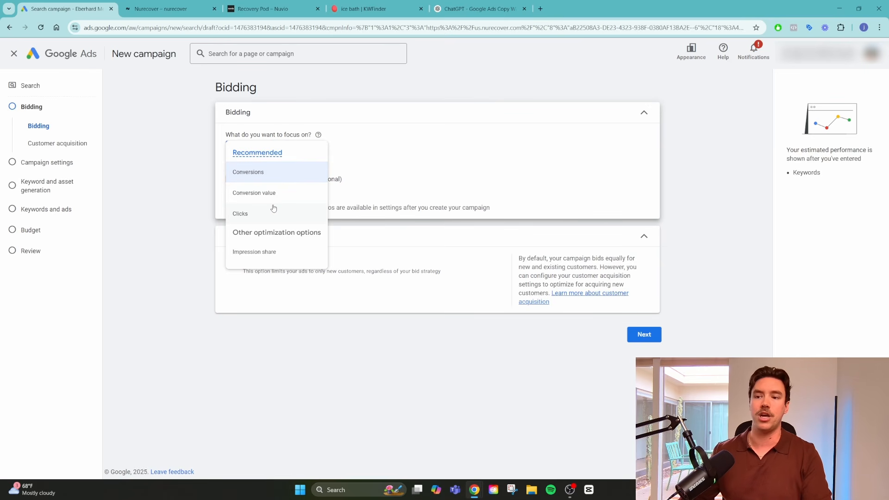
pyautogui.click(240, 214)
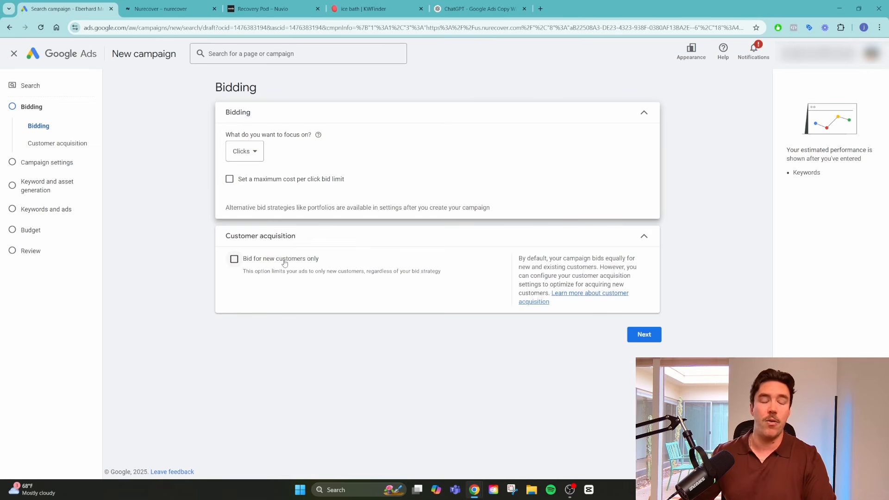
pyautogui.click(645, 337)
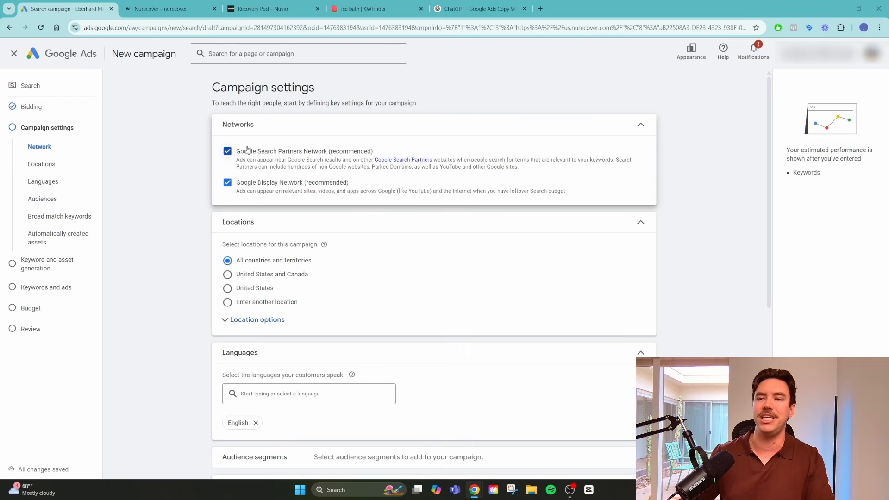
# - Exclude the Google Search Partners Network and the Google Display Network from the campaign
pyautogui.click(228, 151)
pyautogui.click(227, 183)
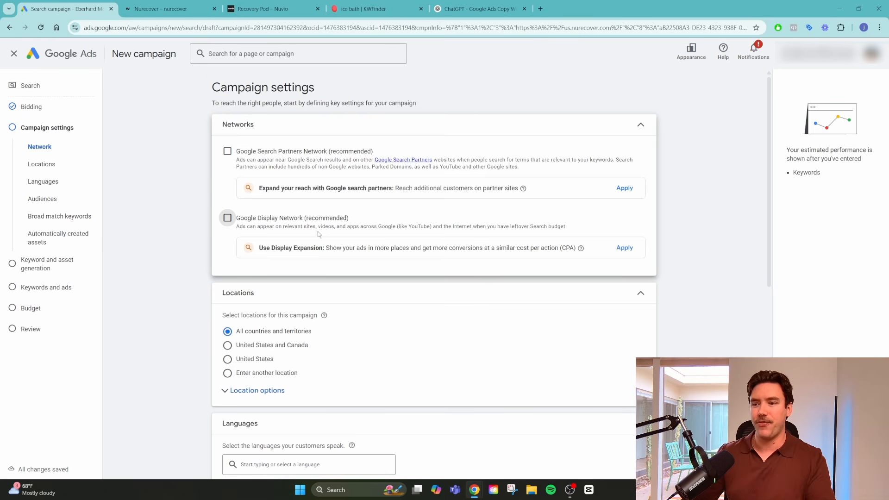
# - Target the United States and restrict the location option to Presence: People in or regularly in your included locations
pyautogui.scroll(-3, 320, 218)
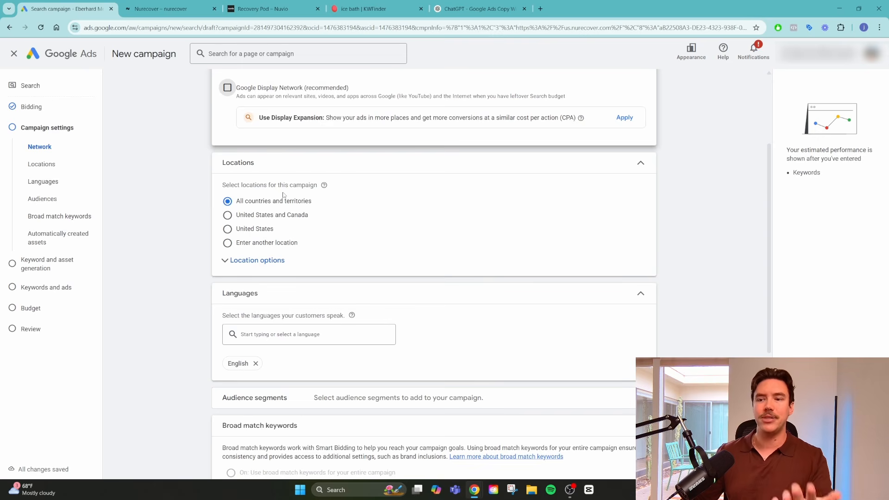
pyautogui.click(267, 230)
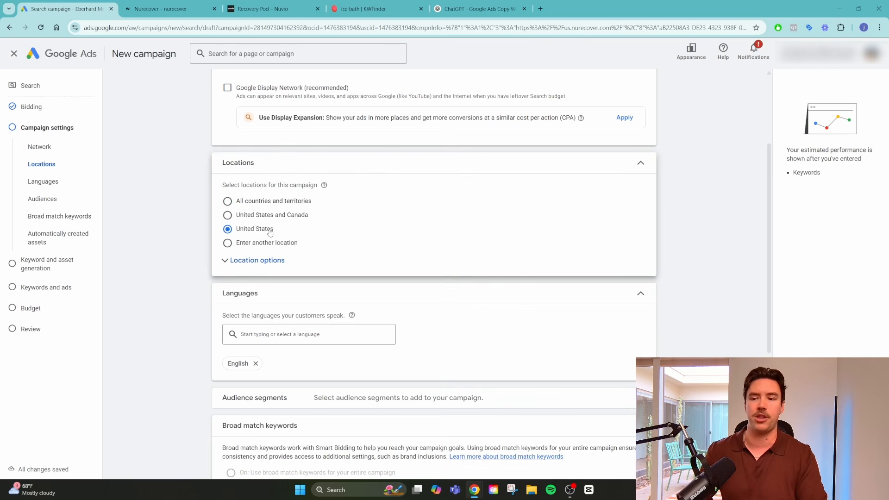
pyautogui.click(274, 263)
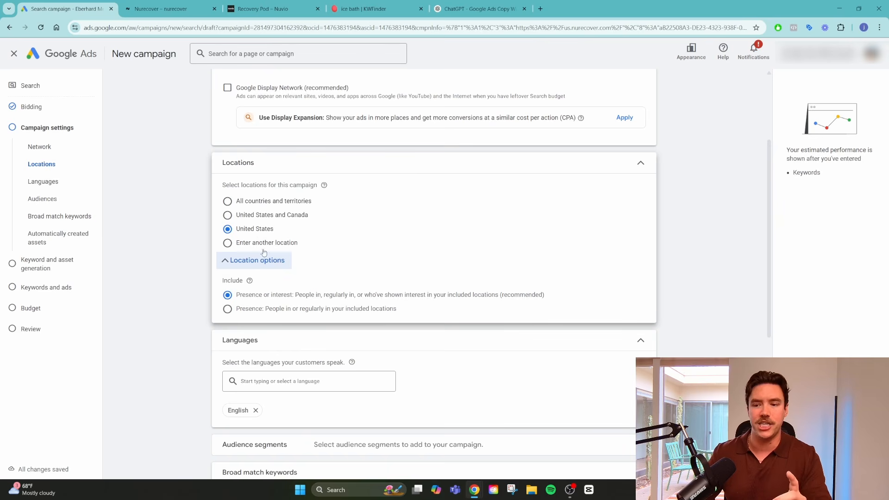
pyautogui.click(260, 311)
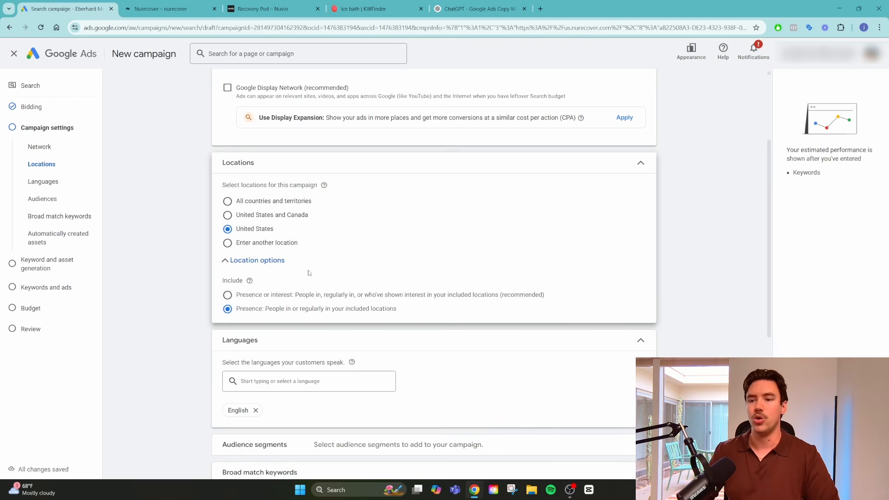
pyautogui.click(324, 294)
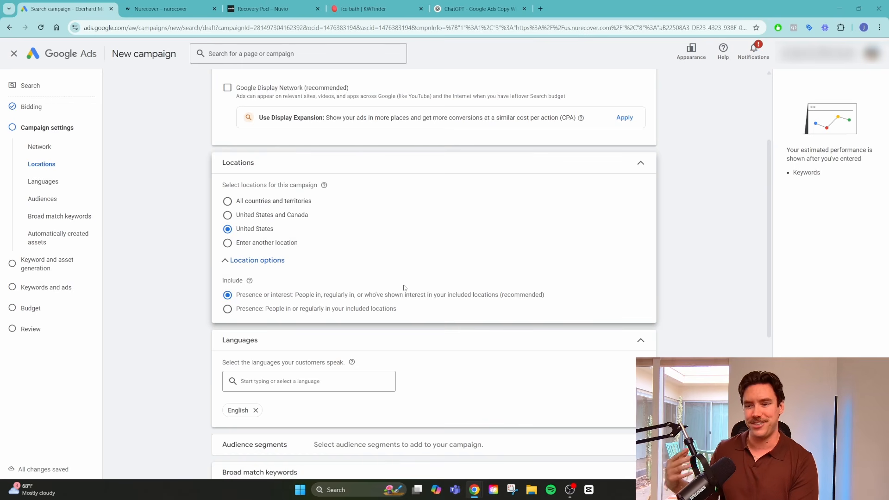
pyautogui.click(337, 310)
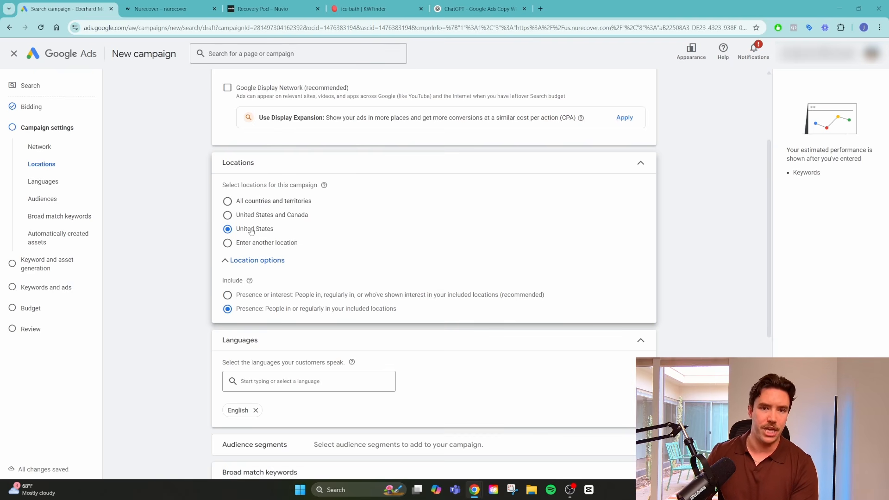
# - Switch to entering another location and use the advanced search to include the United States
pyautogui.click(258, 247)
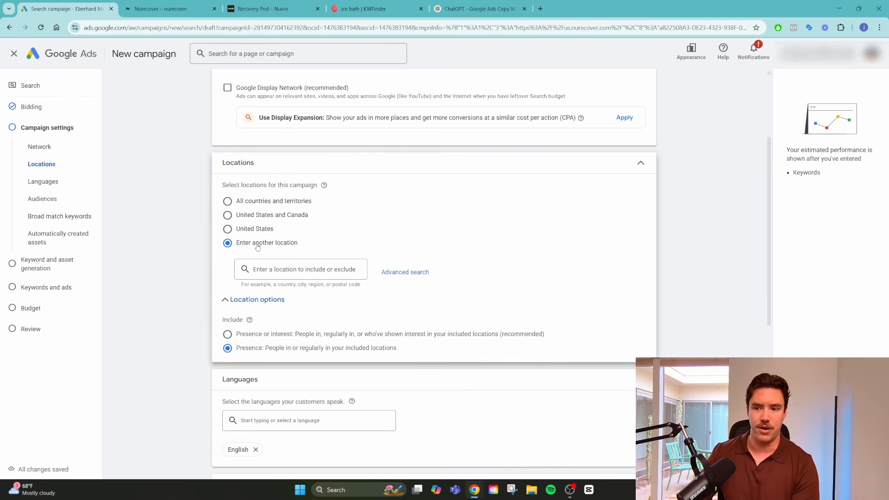
pyautogui.click(402, 275)
pyautogui.click(346, 187)
pyautogui.write('united')
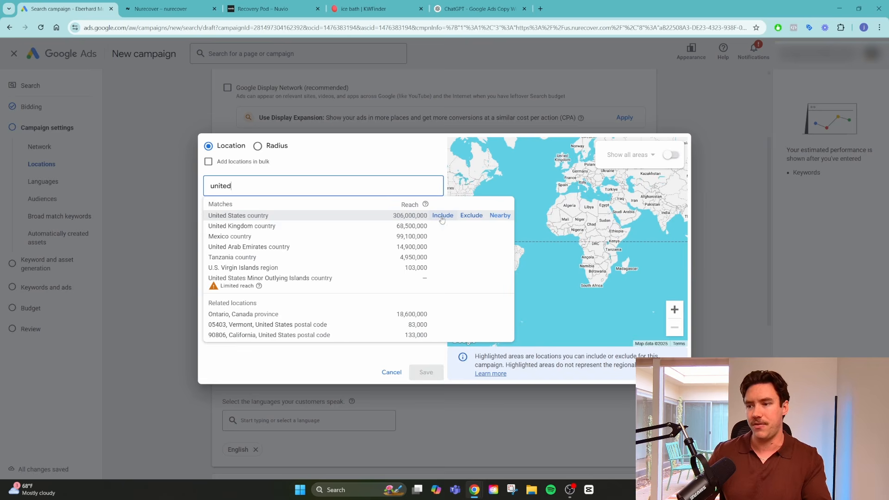
pyautogui.click(443, 215)
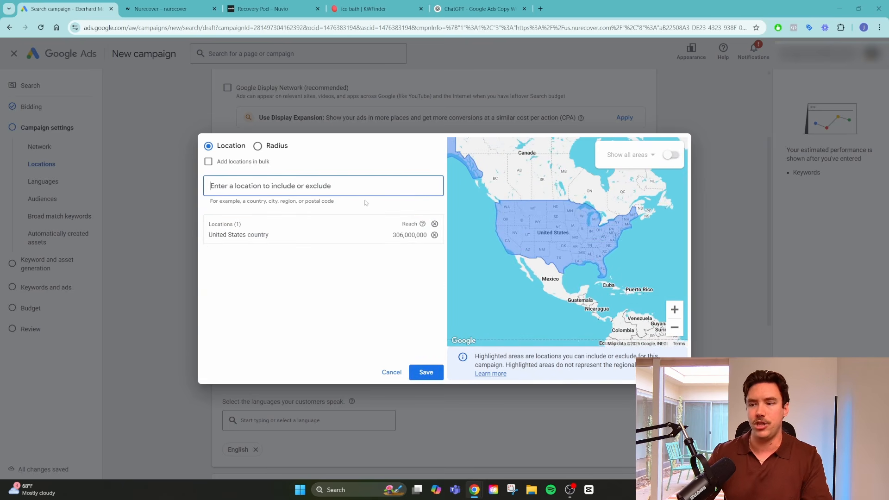
# - Remove the United States from the targeted locations and include it again
pyautogui.click(434, 235)
pyautogui.click(355, 187)
pyautogui.write('u')
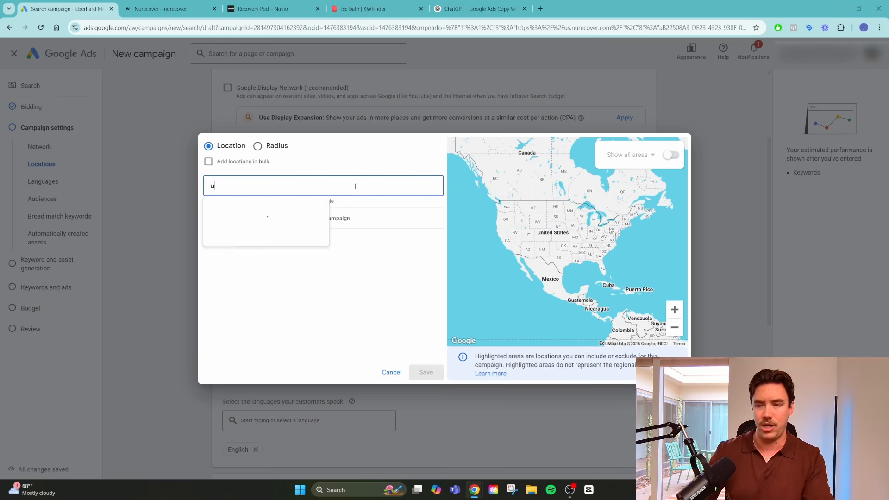
pyautogui.write('ni')
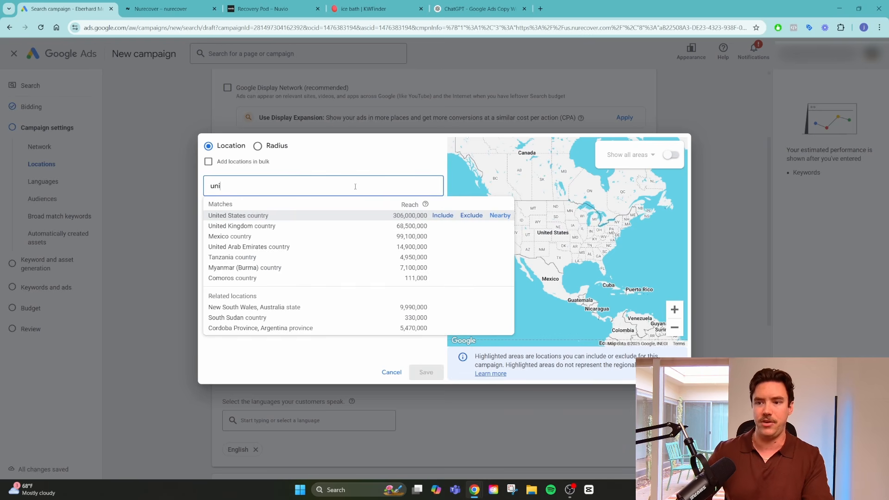
pyautogui.click(443, 216)
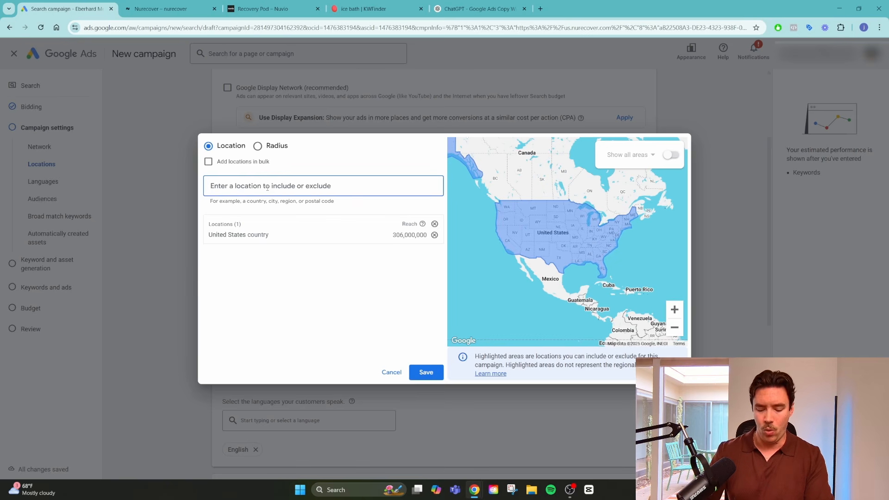
pyautogui.write('canada')
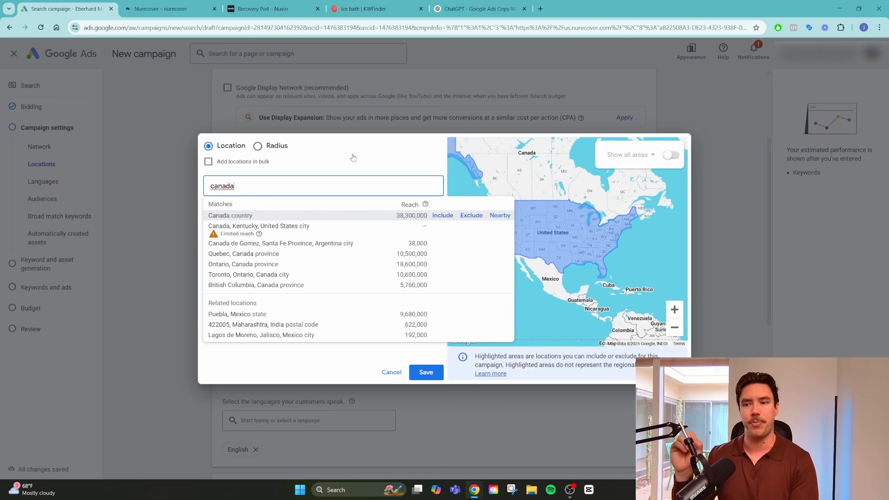
pyautogui.press('BackSpace')
pyautogui.press('BackSpace')
pyautogui.press('BackSpace')
pyautogui.press('BackSpace')
pyautogui.press('BackSpace')
pyautogui.press('BackSpace')
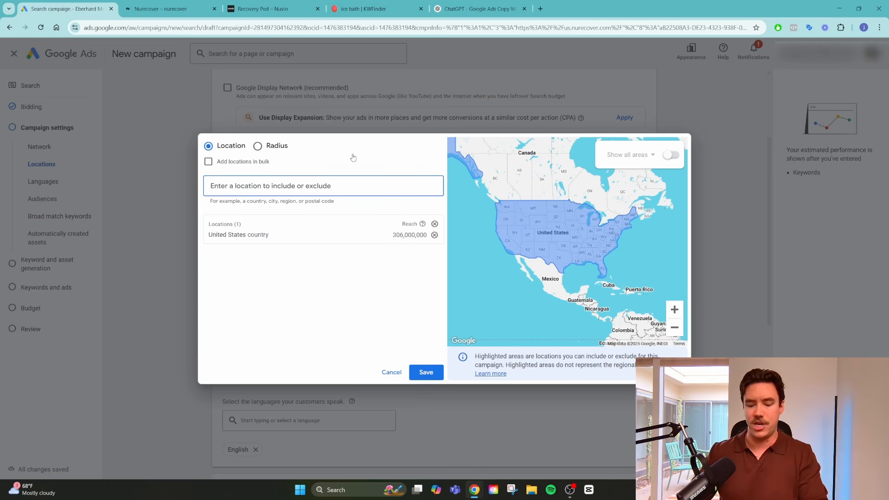
# - Exclude the countries Canada, Mexico and China from the campaign's locations
pyautogui.write('canada')
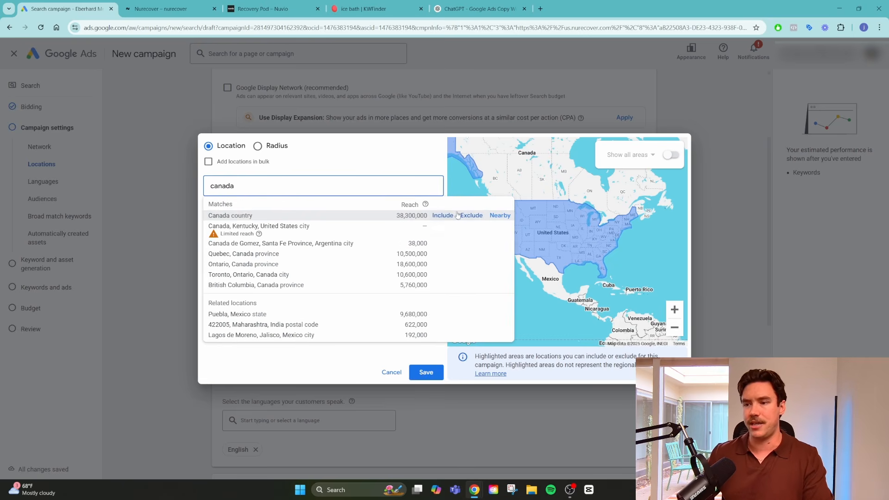
pyautogui.click(467, 216)
pyautogui.write('mexico')
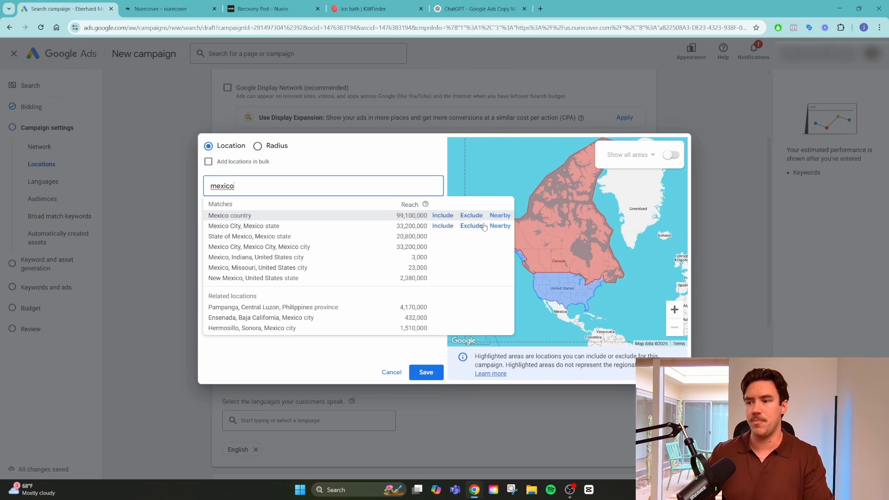
pyautogui.click(472, 216)
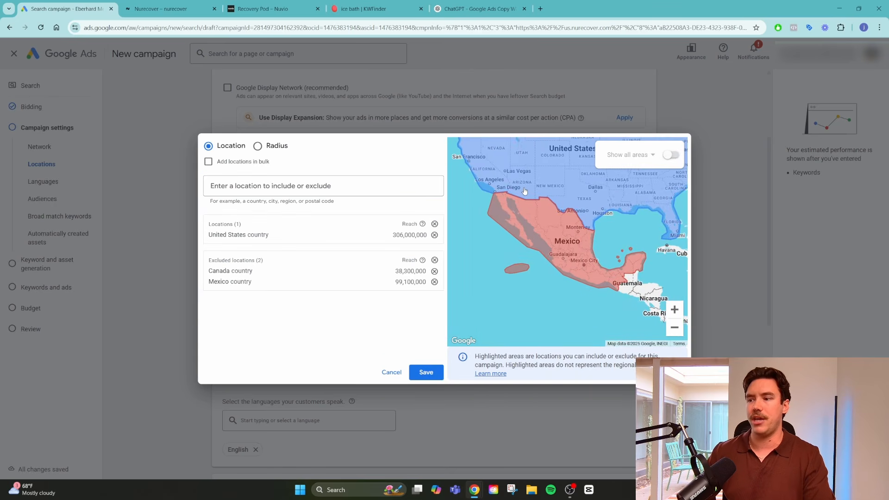
pyautogui.click(338, 194)
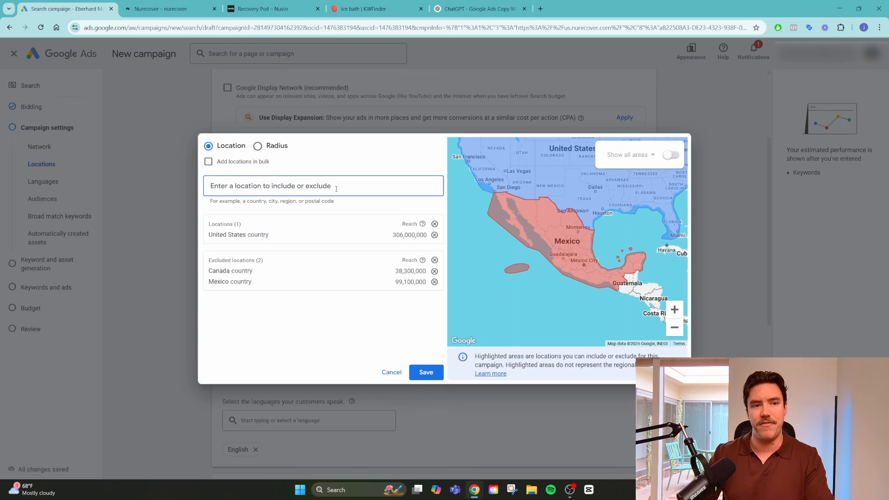
pyautogui.write('china')
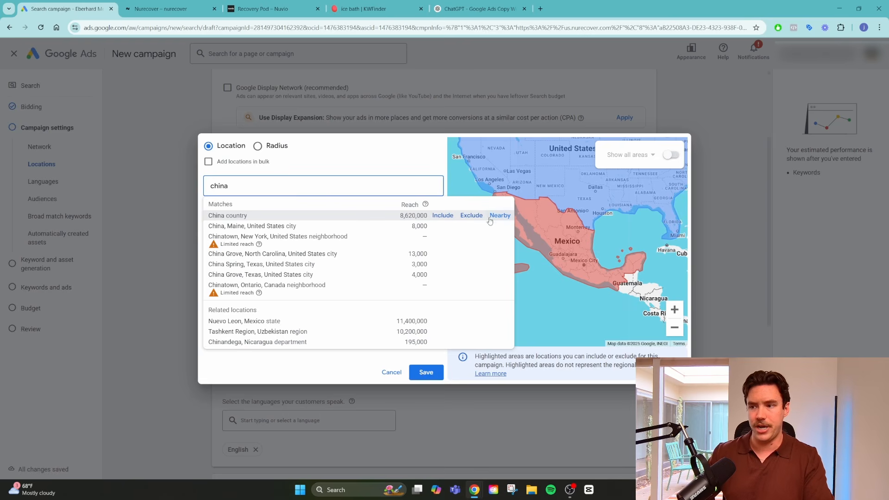
pyautogui.click(477, 218)
# - Exclude the countries Pakistan and India from the campaign's locations
pyautogui.click(406, 190)
pyautogui.write('pak8')
pyautogui.press('BackSpace')
pyautogui.write('is')
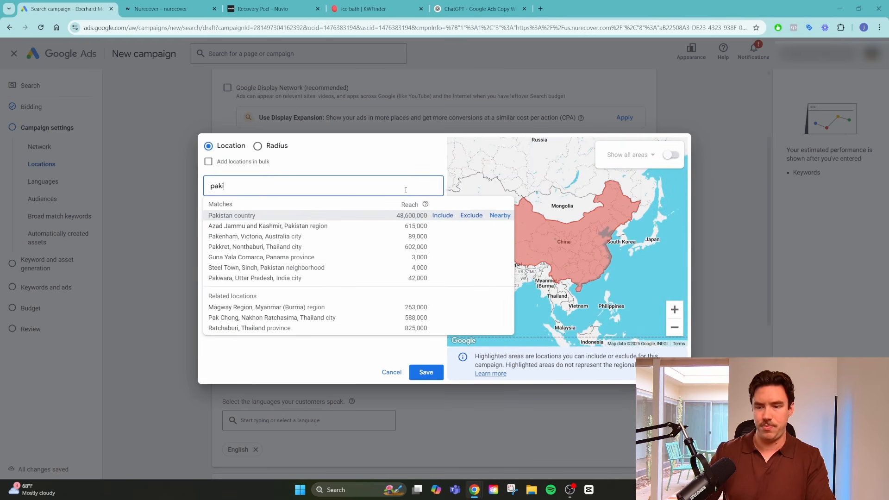
pyautogui.click(464, 215)
pyautogui.click(389, 186)
pyautogui.write('india')
pyautogui.click(471, 216)
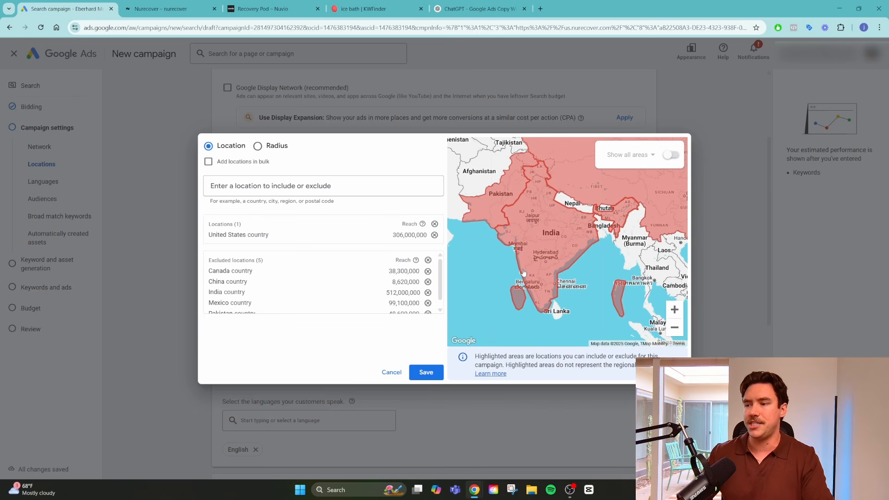
# - Check the included and excluded countries on the world map and save the location selection
pyautogui.scroll(-3, 511, 268)
pyautogui.moveTo(509, 298); pyautogui.dragTo(611, 267)
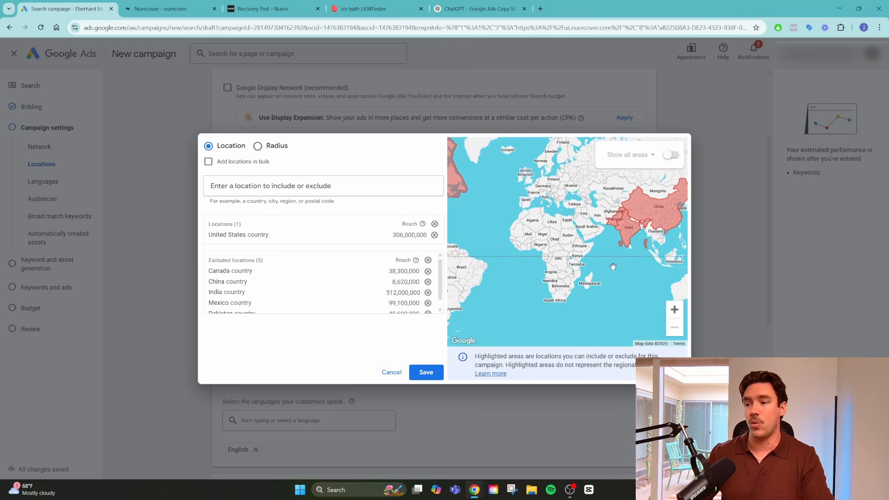
pyautogui.moveTo(504, 279); pyautogui.dragTo(597, 291)
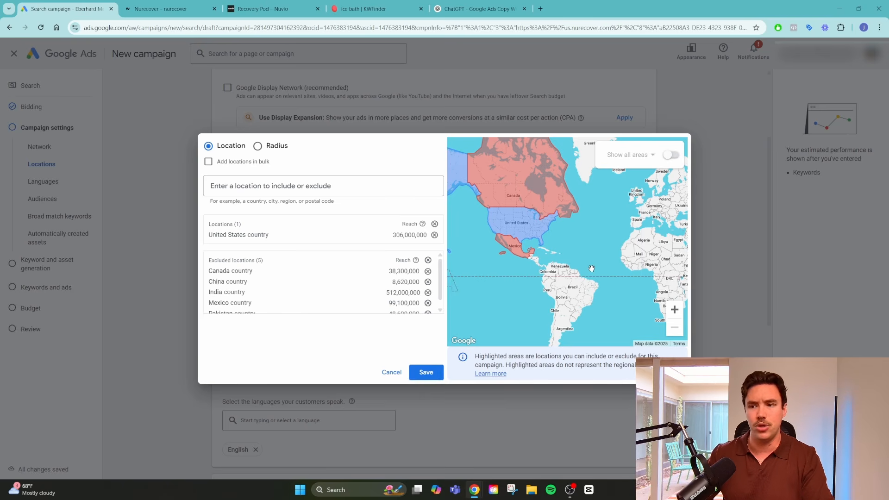
pyautogui.moveTo(607, 274); pyautogui.dragTo(495, 298)
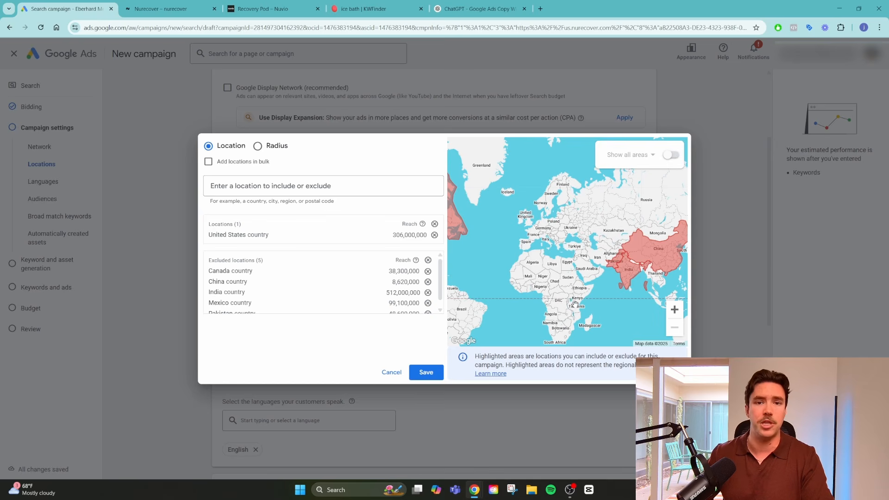
pyautogui.click(426, 373)
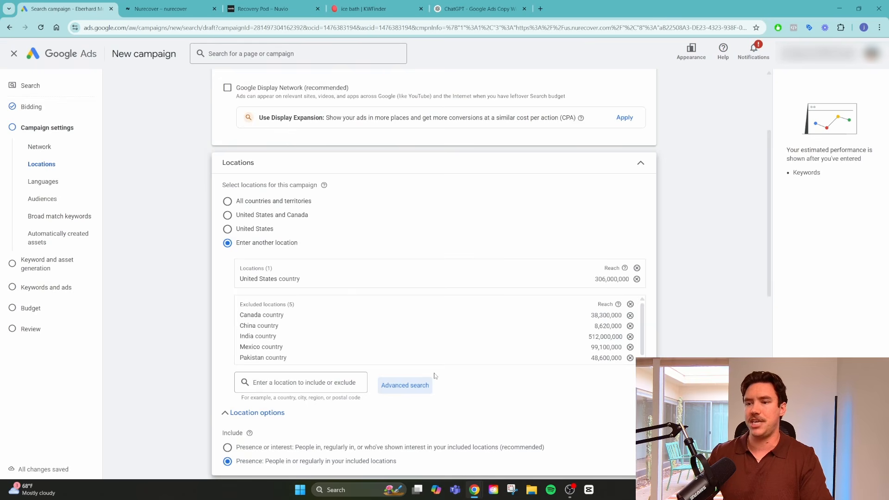
# - Review the campaign's language setting and the available audience segments, leaving the audience segments section collapsed
pyautogui.scroll(-5, 353, 323)
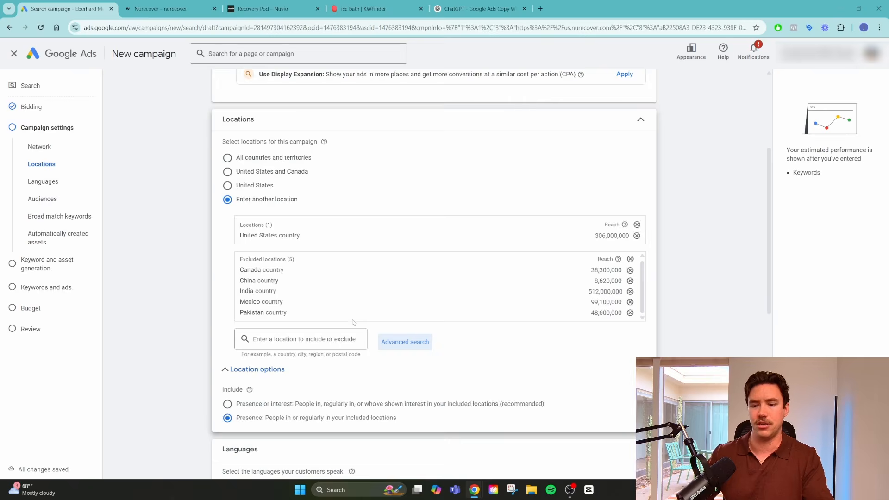
pyautogui.scroll(-1, 480, 315)
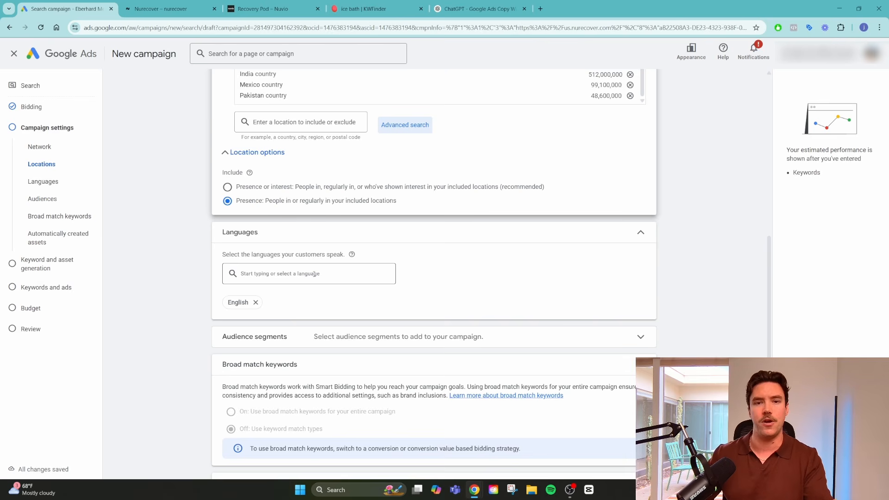
pyautogui.click(558, 345)
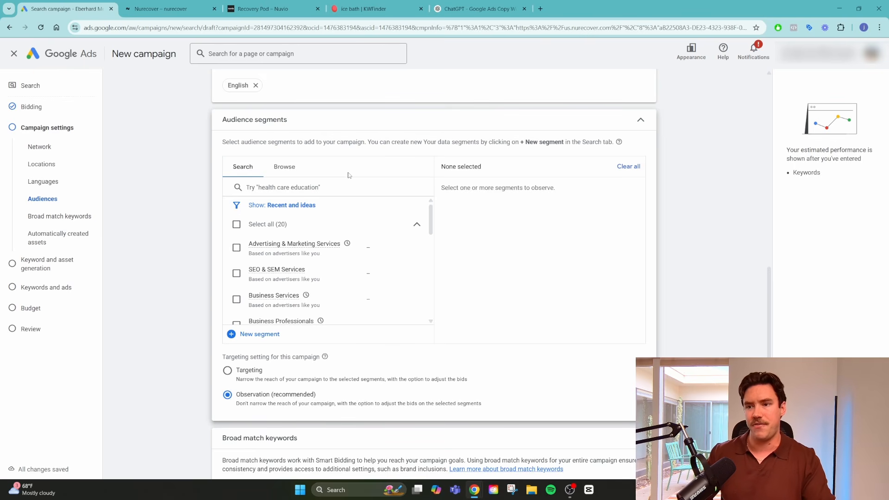
pyautogui.click(404, 120)
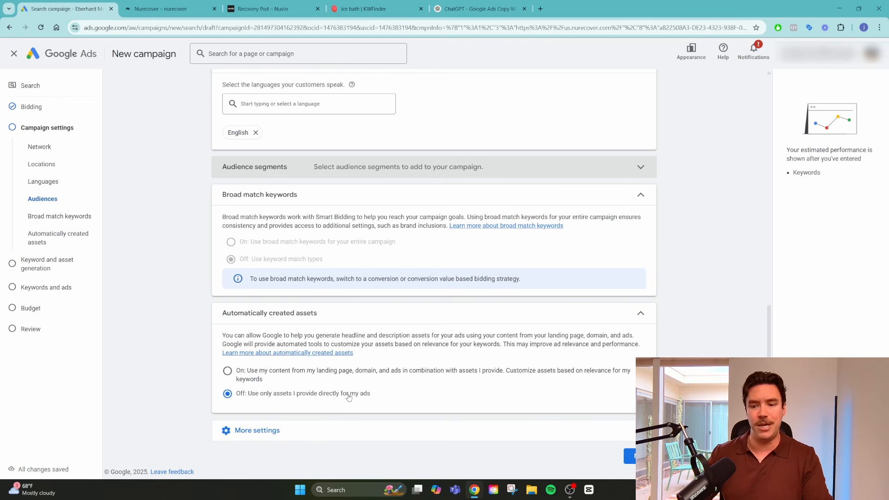
# - Reveal the additional campaign settings for review and proceed to keyword and asset generation
pyautogui.click(326, 428)
pyautogui.scroll(-2, 438, 389)
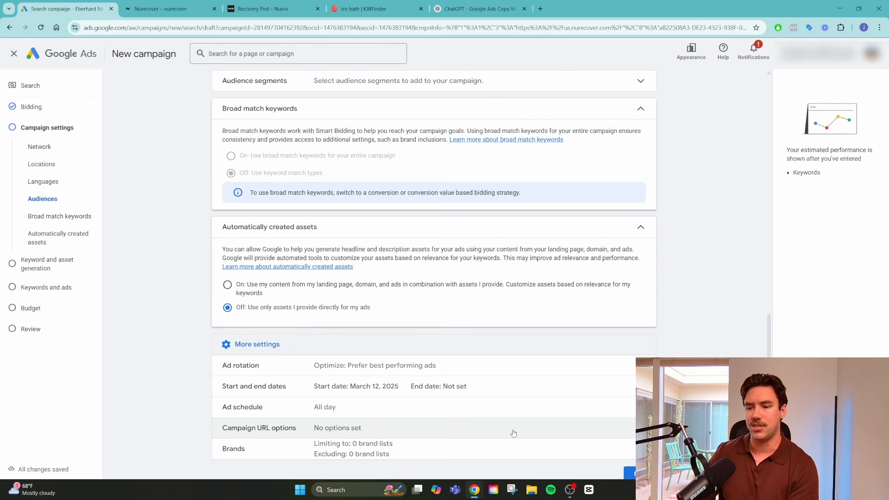
pyautogui.scroll(-2, 512, 432)
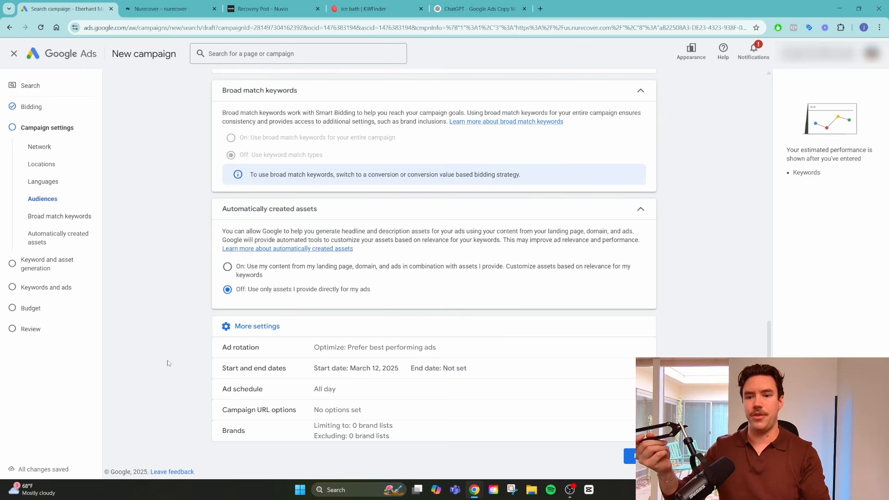
pyautogui.click(629, 457)
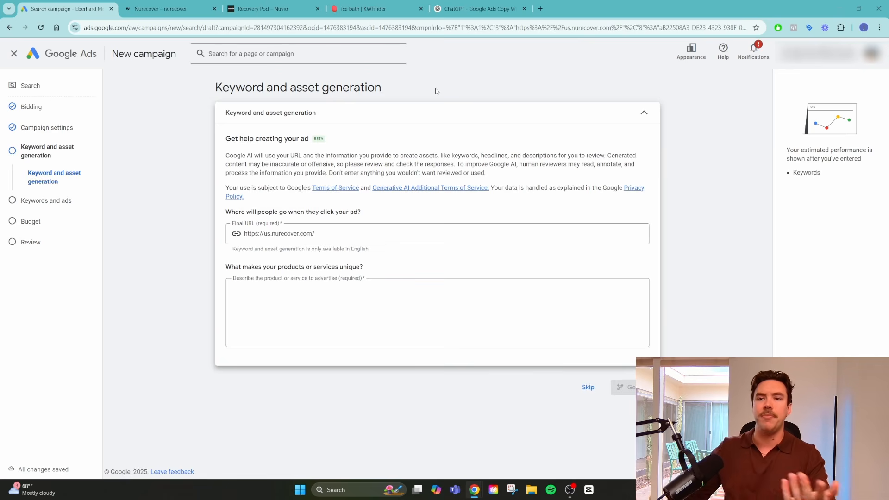
# - Look up the Pod Portable Ice Bath product page and its URL on the nurecover site, and return to Google Ads
pyautogui.click(162, 9)
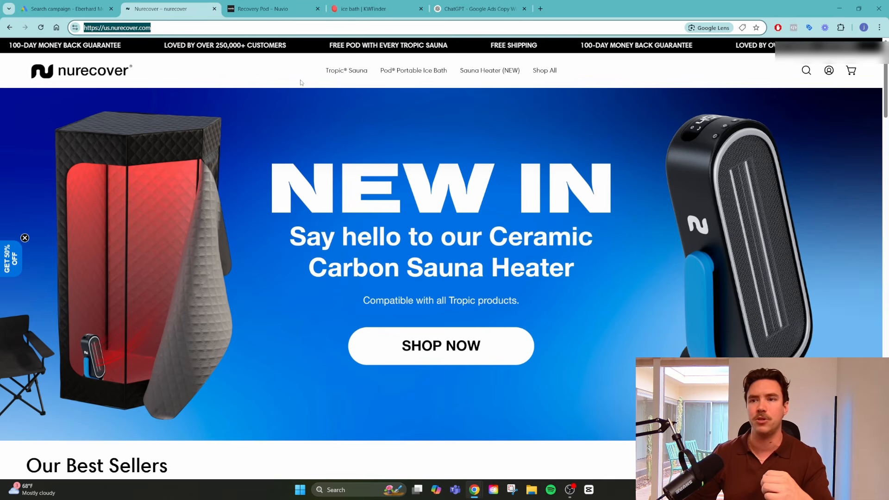
pyautogui.click(70, 8)
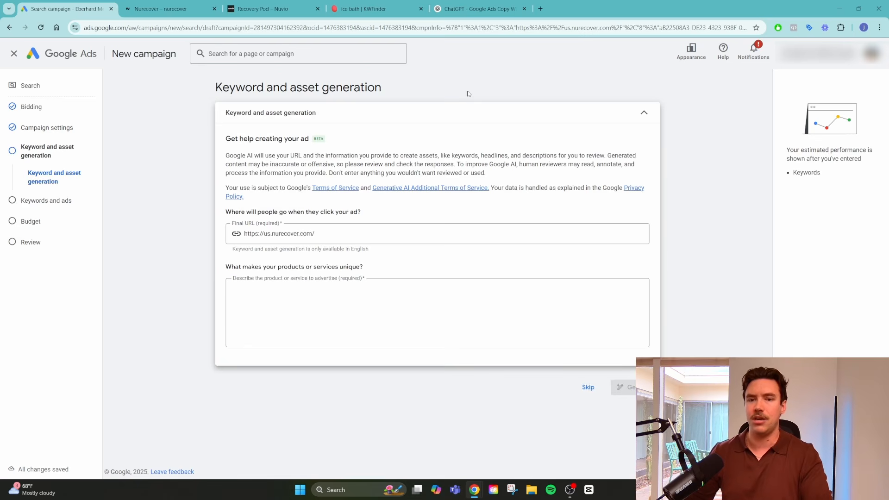
pyautogui.click(176, 8)
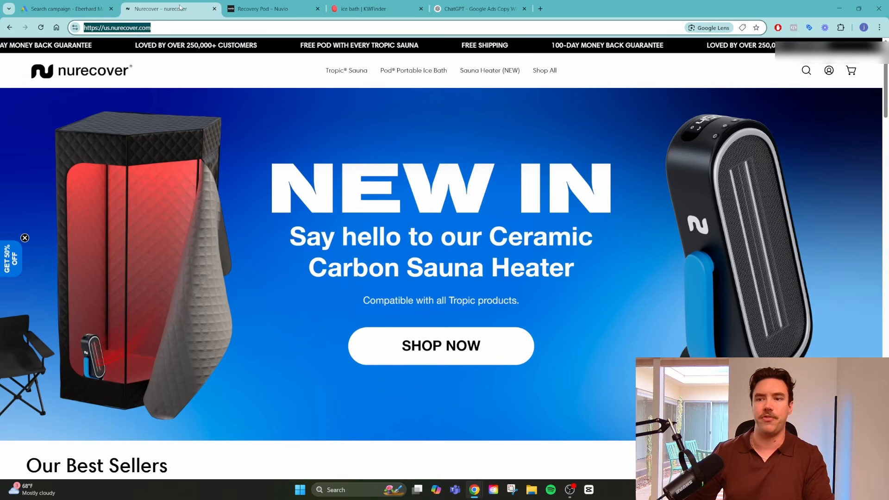
pyautogui.click(409, 71)
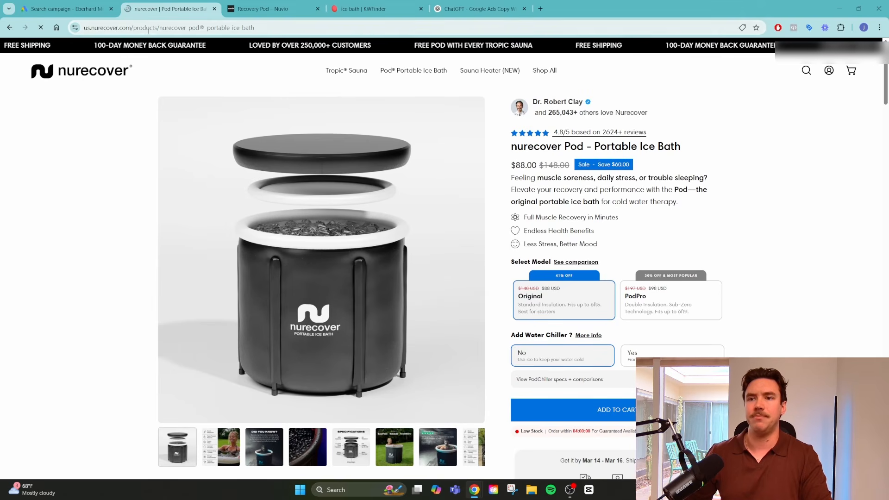
pyautogui.click(146, 28)
pyautogui.click(65, 9)
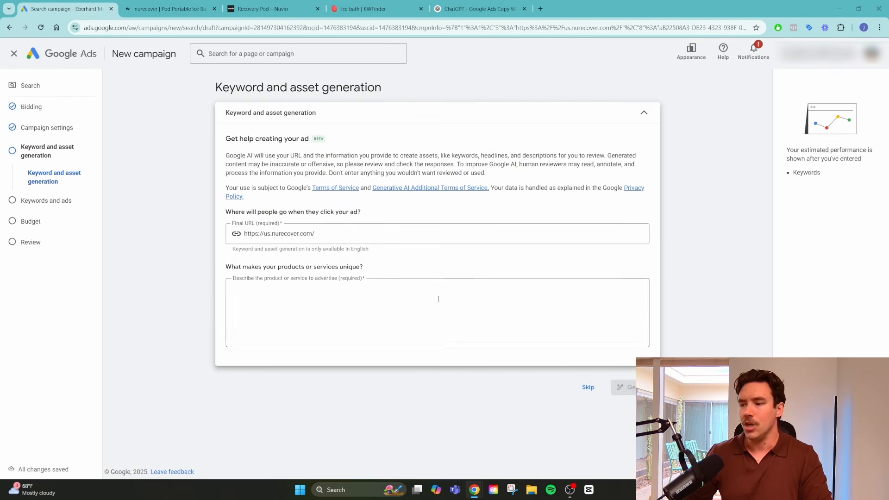
# - Skip keyword and asset generation and close the chat assistant on the keywords and ads page
pyautogui.moveTo(214, 87); pyautogui.dragTo(389, 96)
pyautogui.click(410, 92)
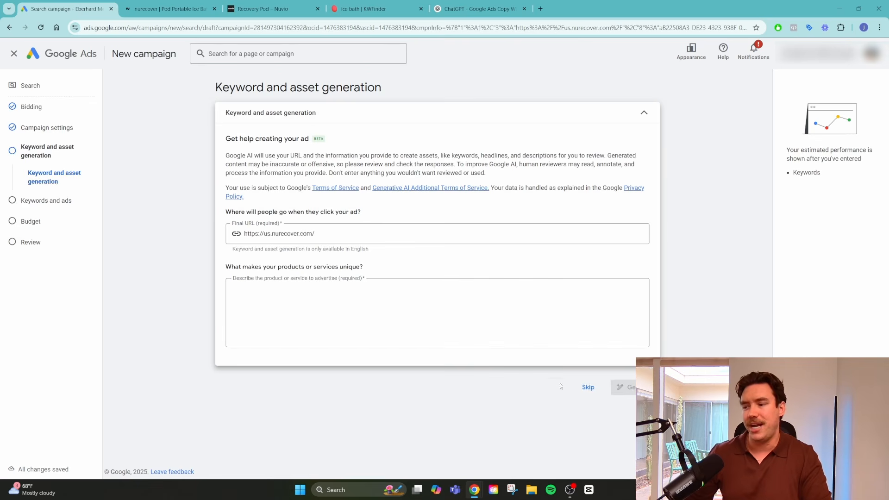
pyautogui.click(588, 387)
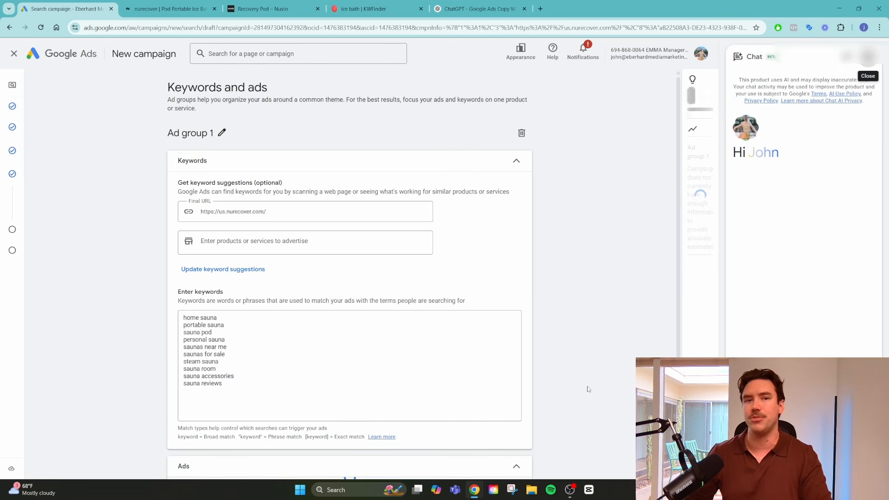
pyautogui.click(869, 63)
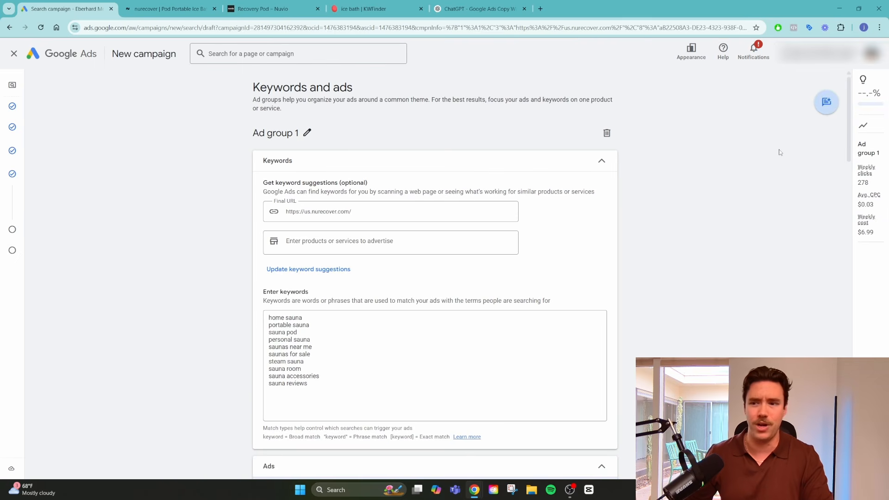
# - Rename the ad group as Portable Ice Bath
pyautogui.click(307, 133)
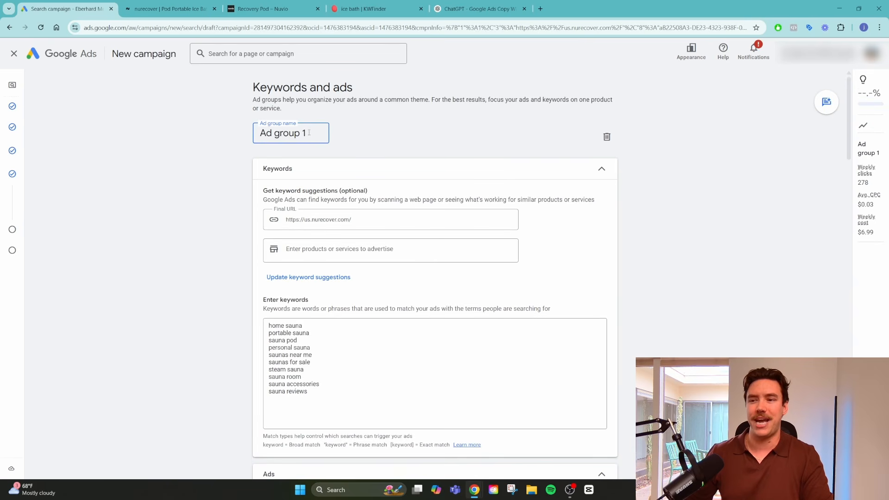
pyautogui.moveTo(306, 133); pyautogui.dragTo(257, 134)
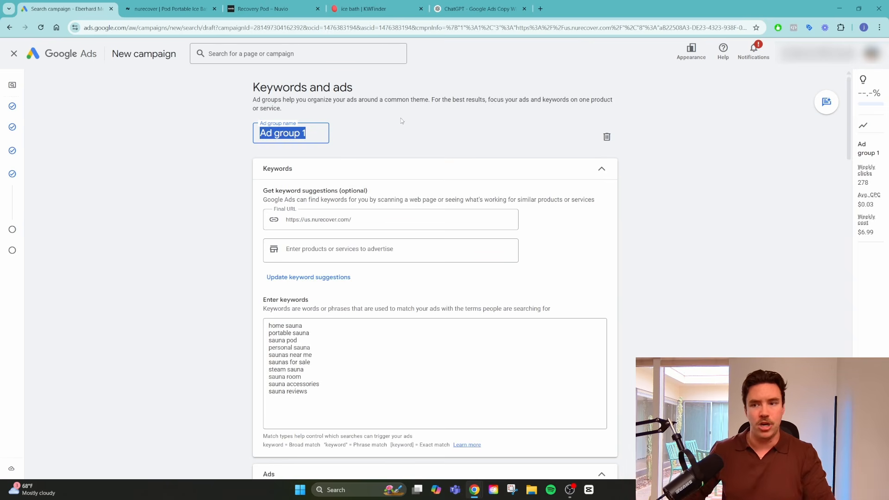
pyautogui.write('P')
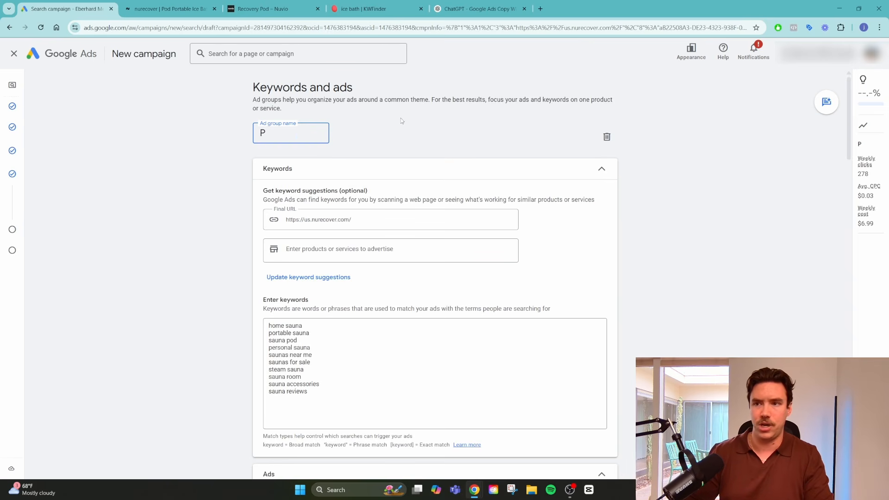
pyautogui.write('ortable iC')
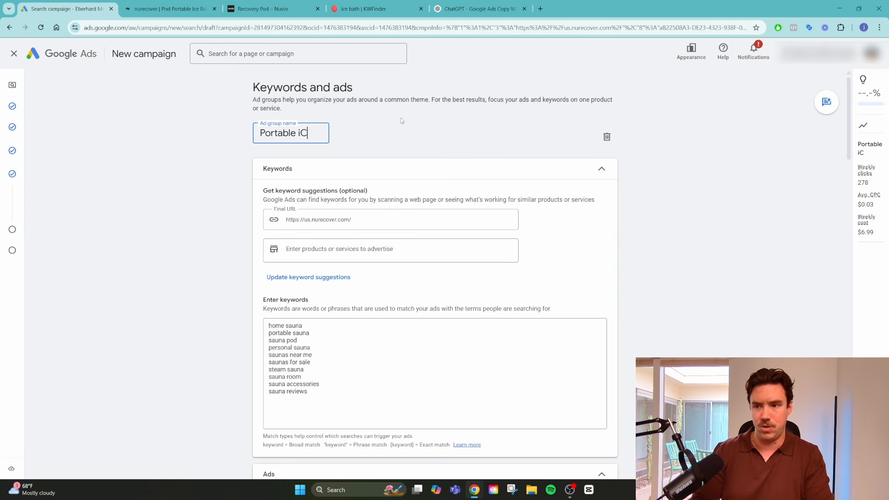
pyautogui.hotkey('ctrl', 'shift', 'Left')
pyautogui.press('BackSpace')
pyautogui.write('Ice Bath')
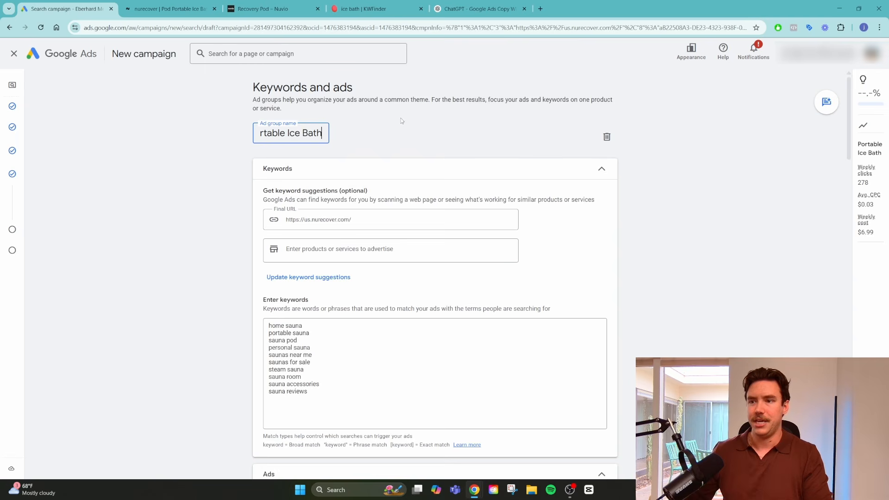
pyautogui.press('Return')
# - Examine the suggested keywords and the notation for broad, phrase and exact match types
pyautogui.scroll(-2, 333, 324)
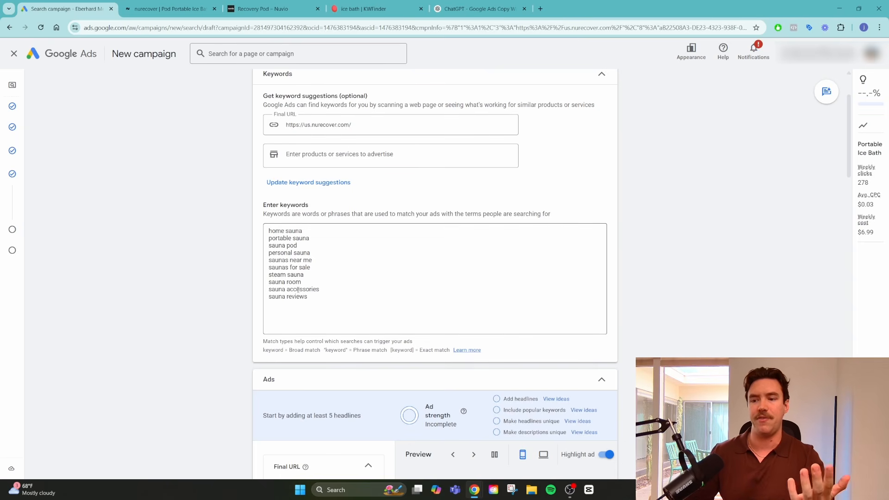
pyautogui.click(285, 276)
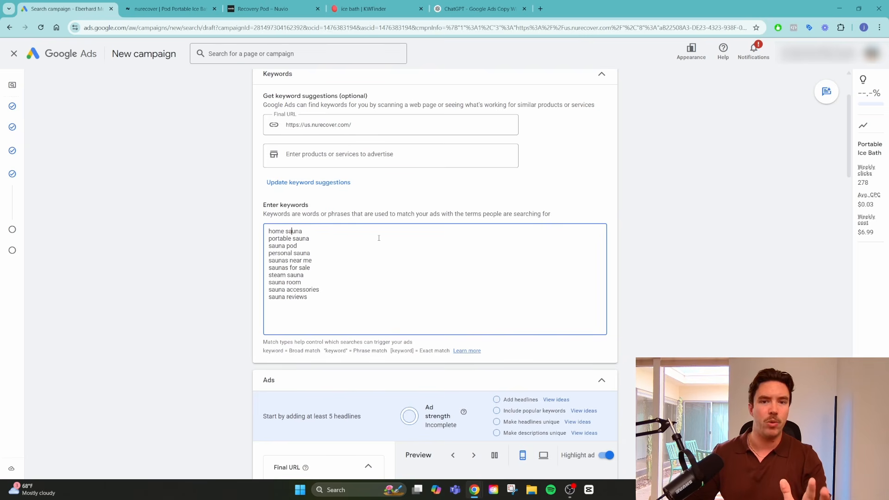
pyautogui.scroll(2, 379, 238)
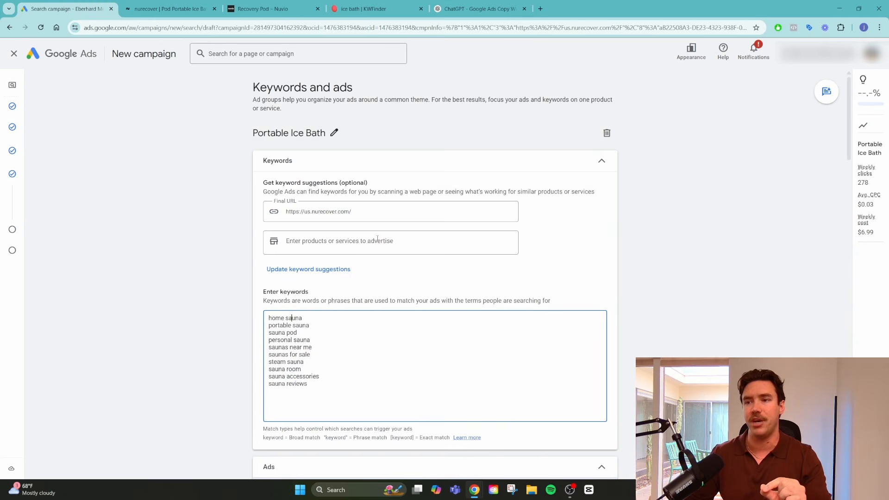
pyautogui.scroll(-2, 303, 282)
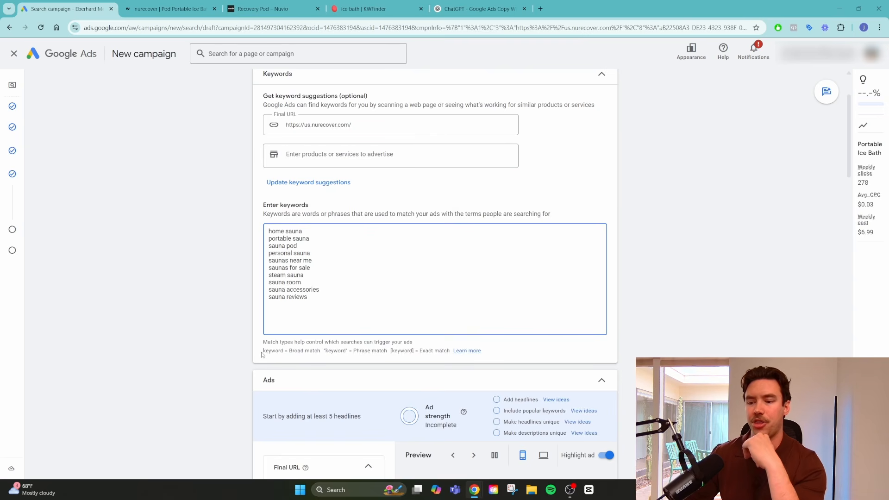
pyautogui.moveTo(261, 354); pyautogui.dragTo(450, 355)
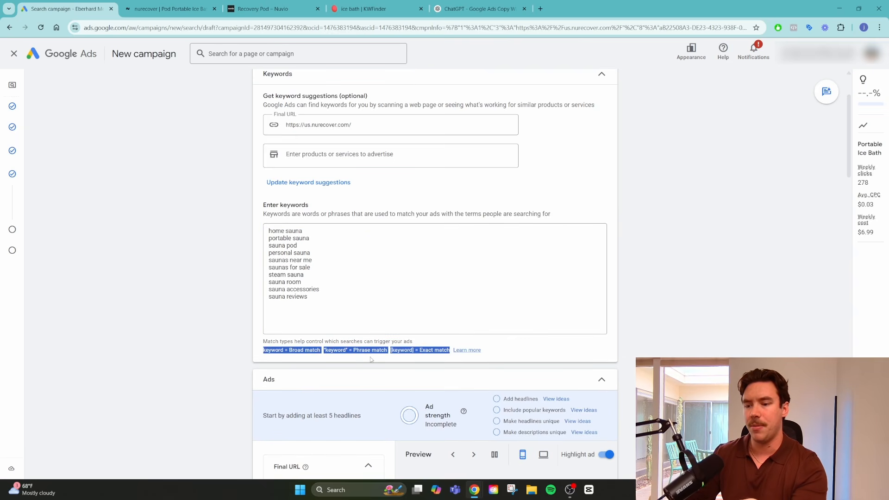
pyautogui.click(324, 293)
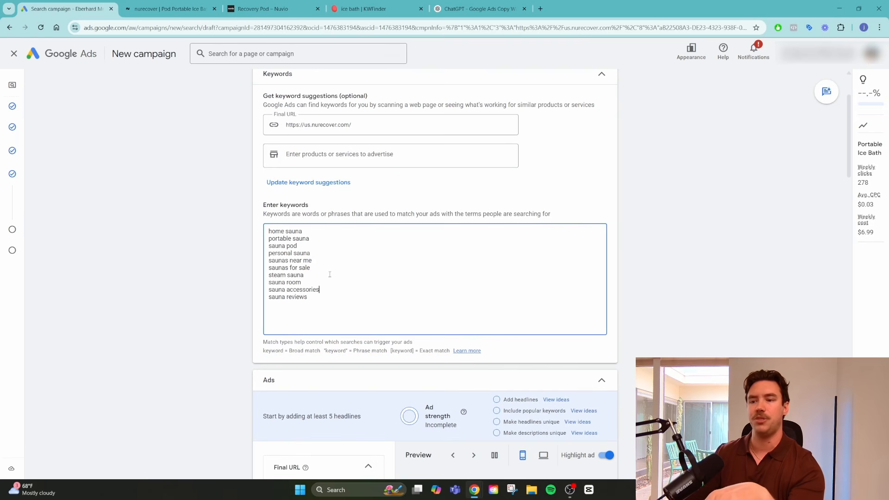
# - Delete all the suggested keywords except home sauna from the keyword list
pyautogui.moveTo(303, 231); pyautogui.dragTo(269, 231)
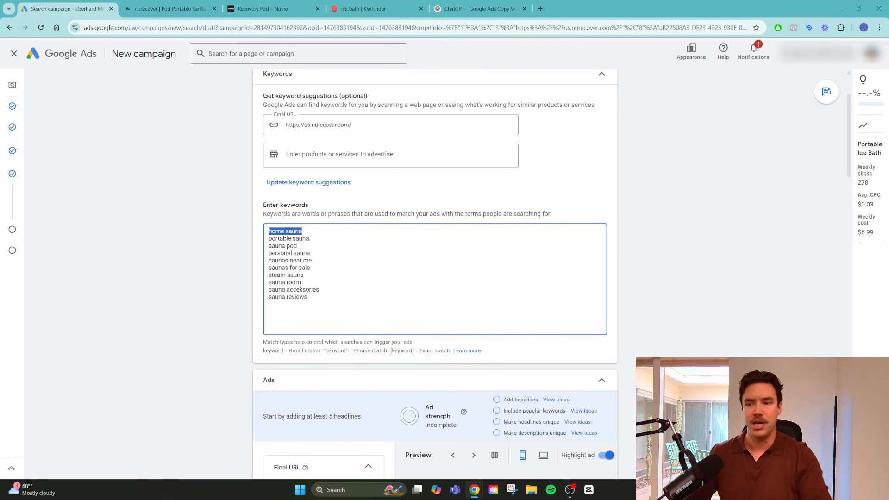
pyautogui.moveTo(320, 302); pyautogui.dragTo(304, 231)
pyautogui.press('BackSpace')
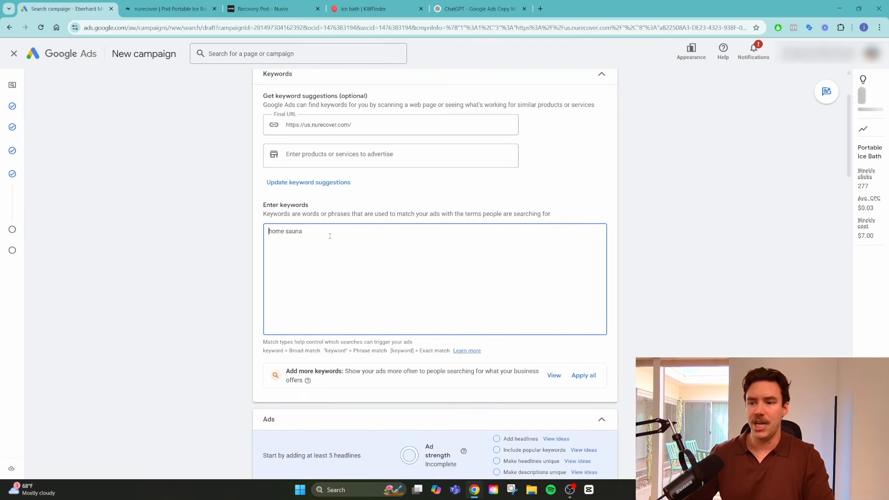
# - Enter the home sauna keyword on separate lines as phrase match "home sauna", exact match [home sauna] and broad match home sauna
pyautogui.write('"')
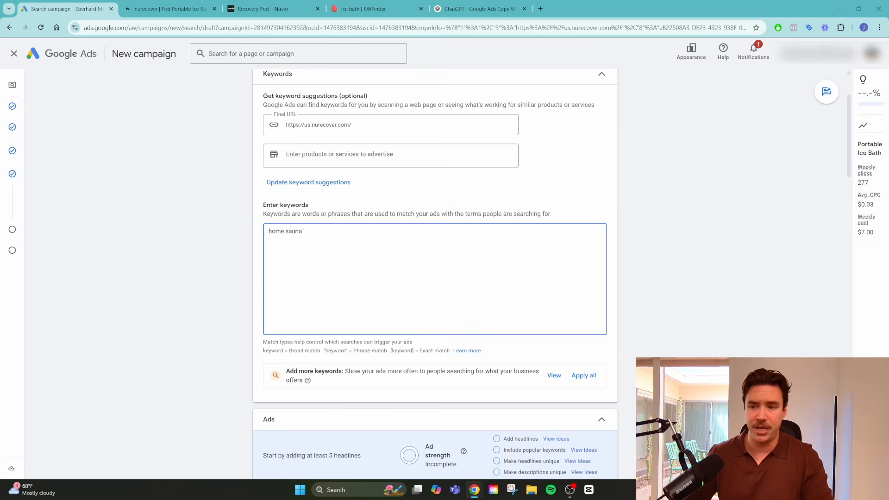
pyautogui.click(268, 231)
pyautogui.write('"')
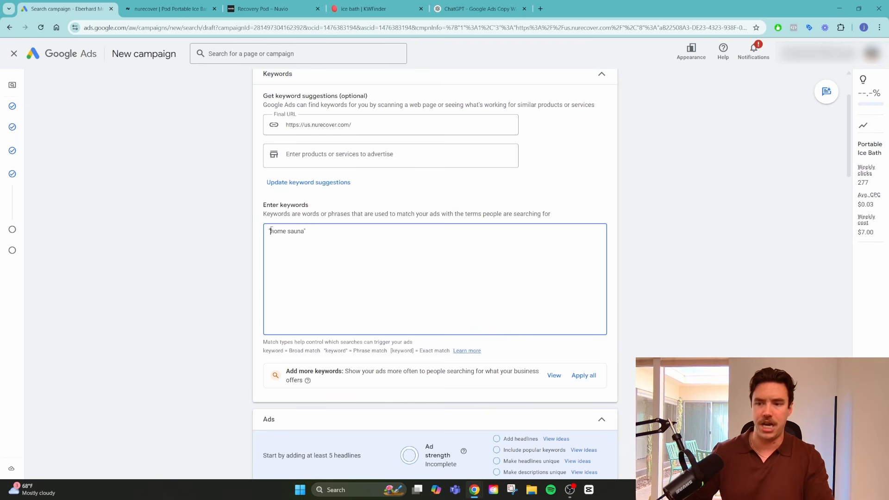
pyautogui.click(322, 234)
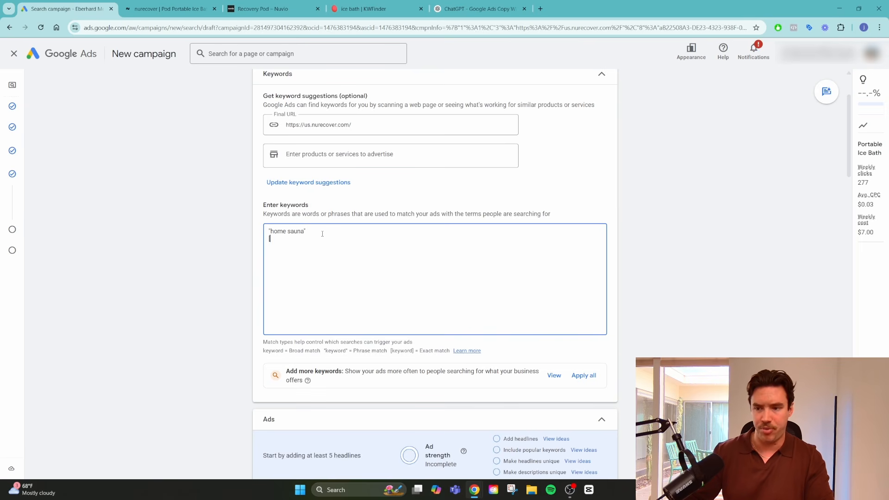
pyautogui.write('sauna]')
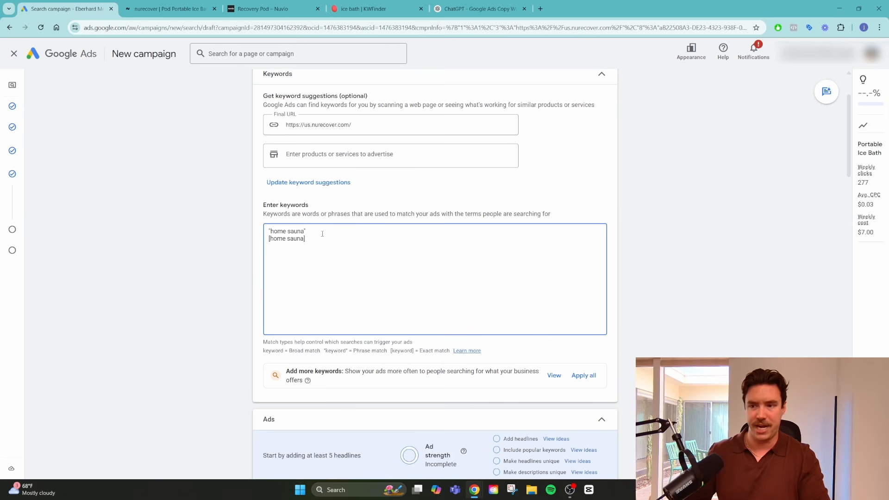
pyautogui.press('Return')
pyautogui.write('home sauna')
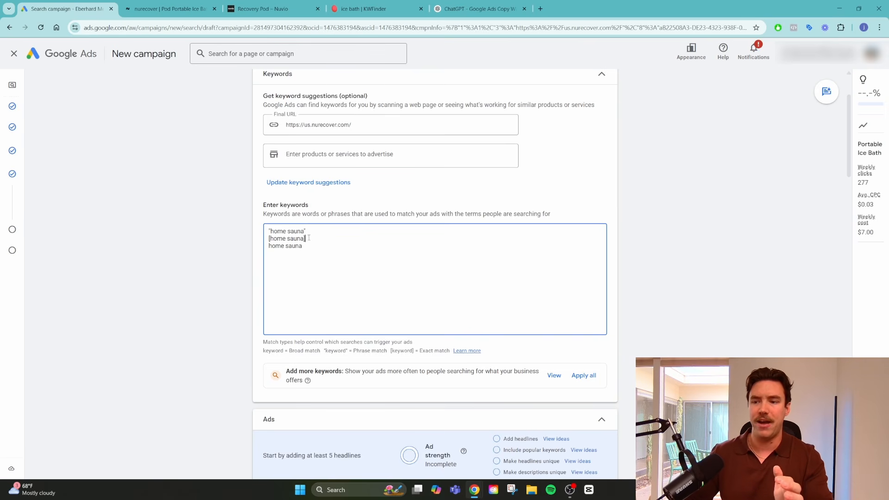
pyautogui.moveTo(309, 237); pyautogui.dragTo(260, 241)
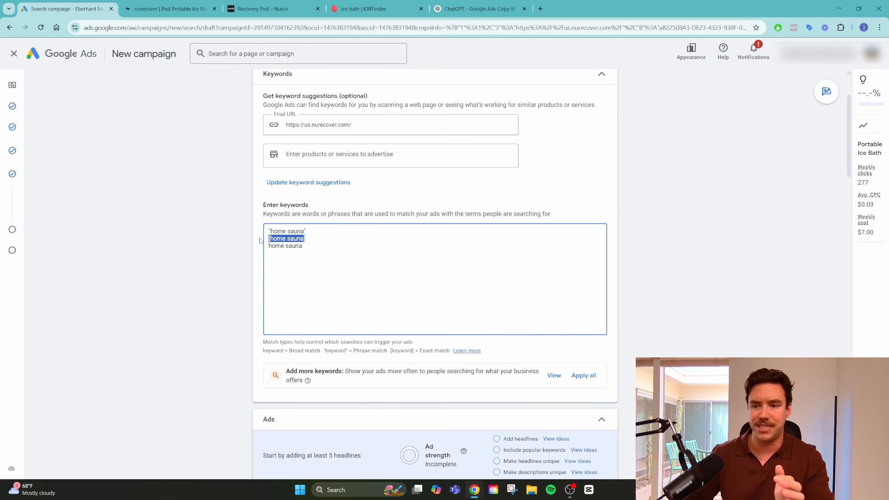
pyautogui.moveTo(311, 230); pyautogui.dragTo(287, 244)
pyautogui.click(321, 266)
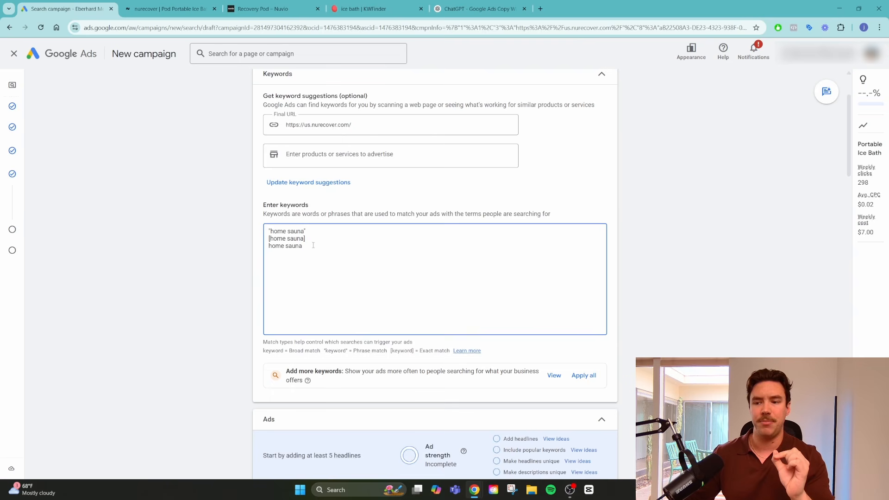
# - Separate the phrase, exact and broad match versions of home sauna with several blank lines
pyautogui.click(315, 233)
pyautogui.press('Return')
pyautogui.press('Return')
pyautogui.press('Return')
pyautogui.click(314, 259)
pyautogui.press('Return')
pyautogui.press('Return')
pyautogui.press('Return')
pyautogui.press('Return')
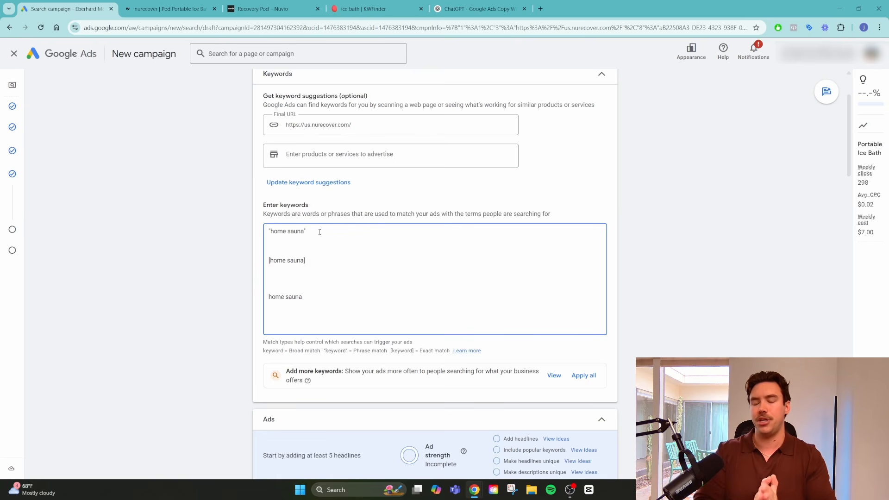
# - Add the example search "where to buy a home sauna for cheap" directly below the phrase match keyword
pyautogui.click(308, 233)
pyautogui.moveTo(305, 232); pyautogui.dragTo(269, 231)
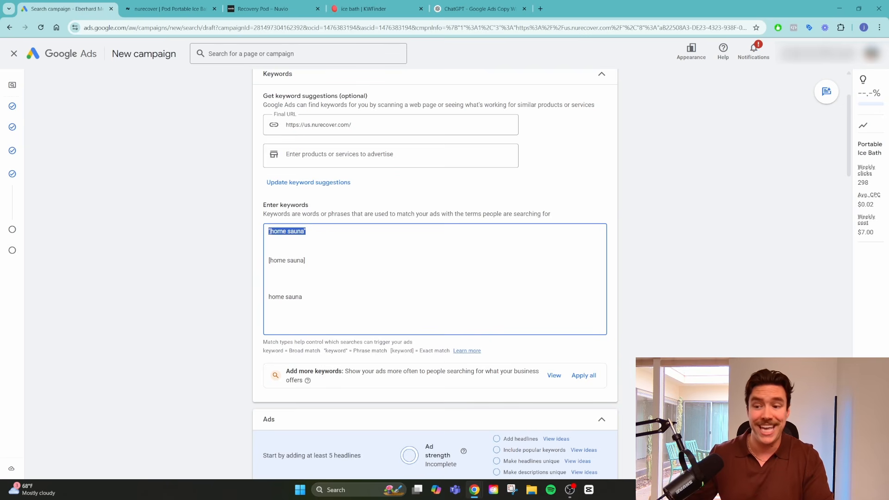
pyautogui.click(321, 230)
pyautogui.click(310, 239)
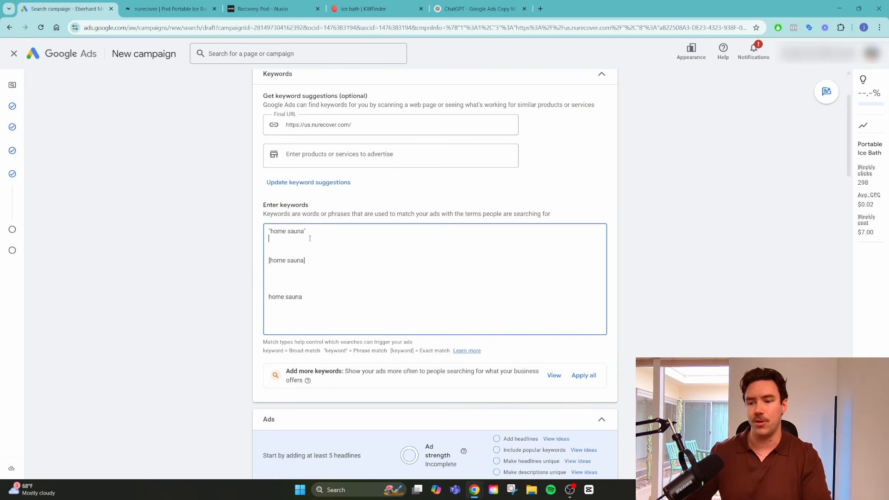
pyautogui.write('where to buy')
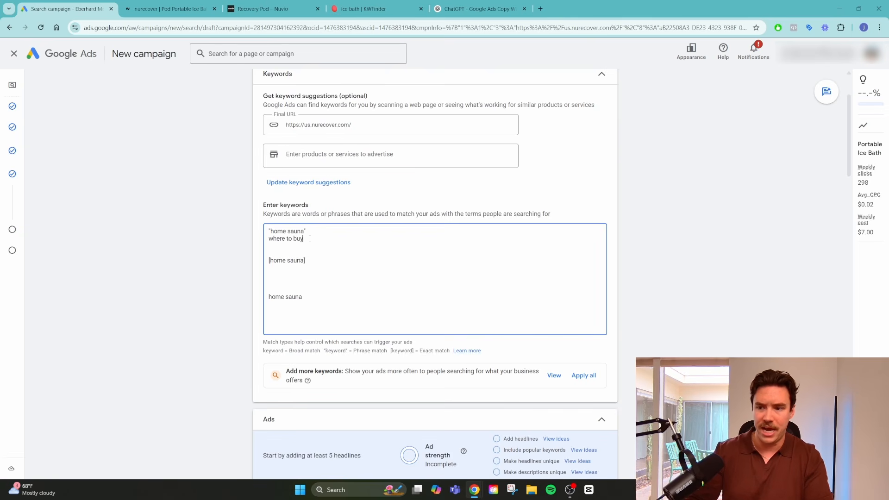
pyautogui.write(' a home sauna')
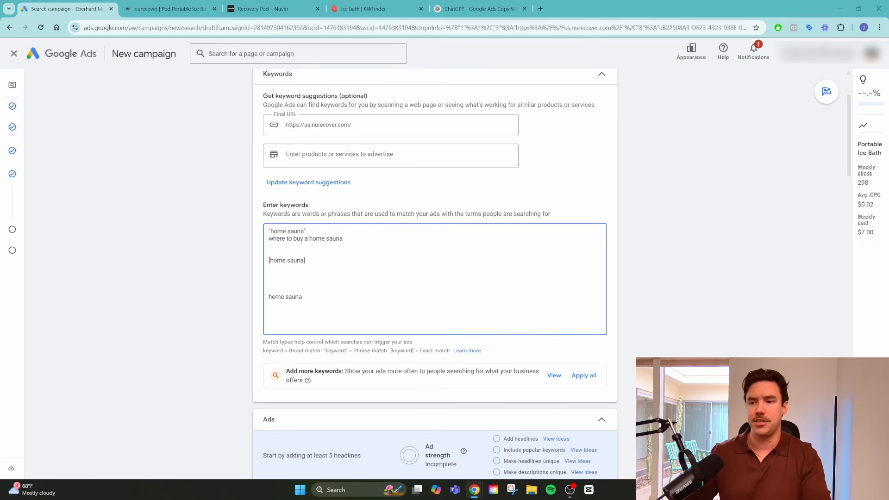
pyautogui.moveTo(360, 239); pyautogui.dragTo(269, 239)
pyautogui.click(283, 231)
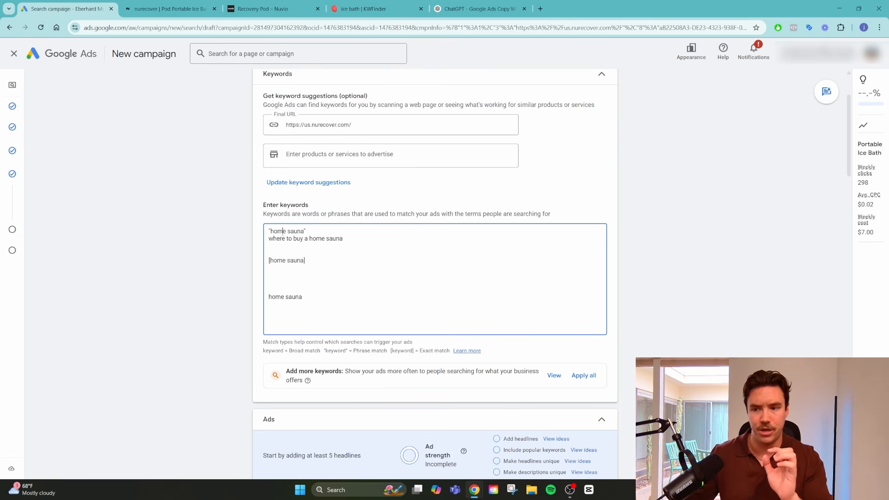
pyautogui.click(348, 243)
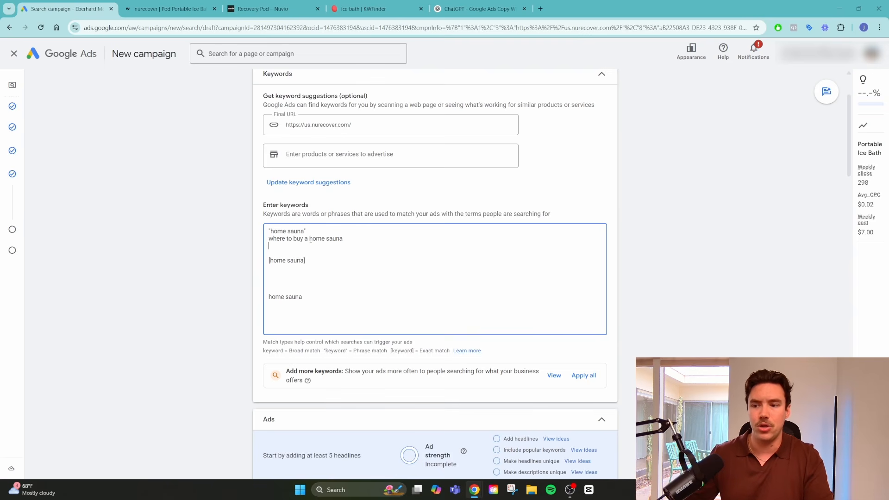
pyautogui.moveTo(311, 239); pyautogui.dragTo(343, 239)
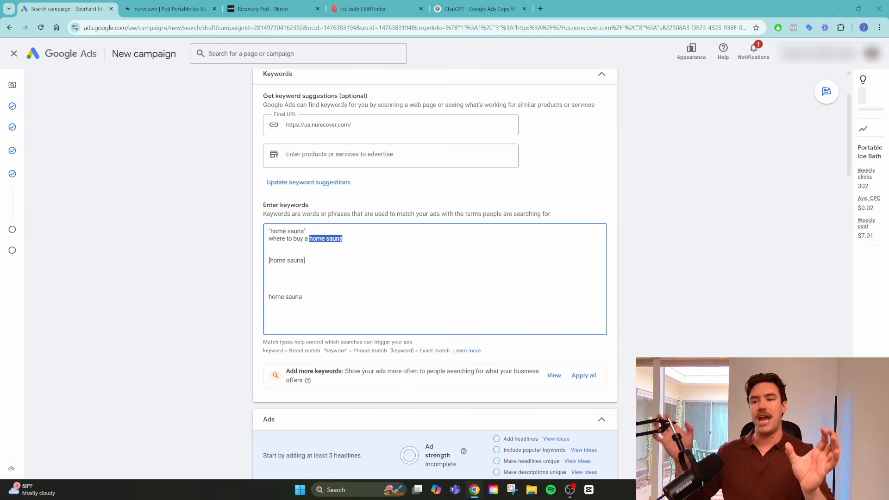
pyautogui.click(359, 240)
pyautogui.write('for cheap')
pyautogui.moveTo(306, 231); pyautogui.dragTo(343, 239)
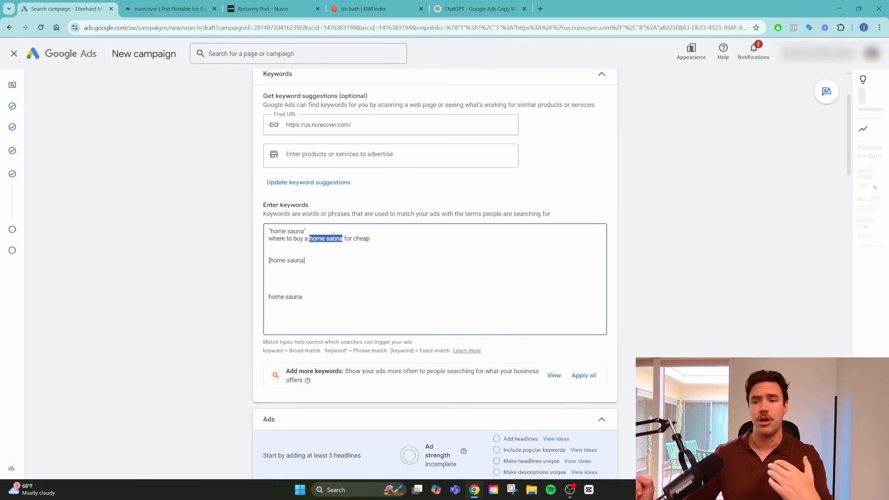
# - Add the example search "home saunas" below the exact match keyword and shorten it to "home sauna"
pyautogui.click(292, 270)
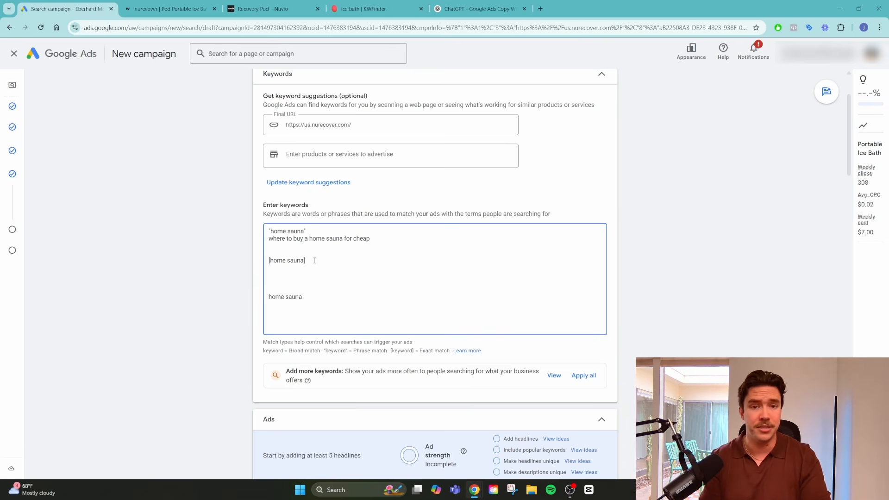
pyautogui.write('home saunas')
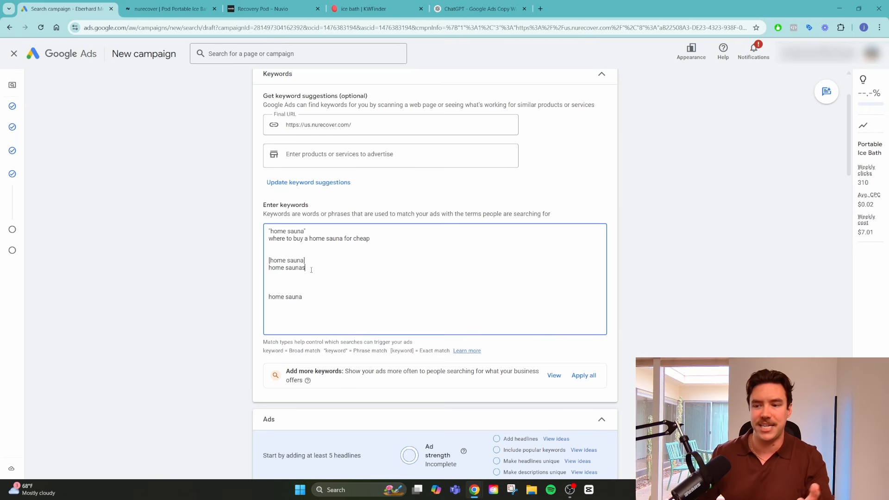
pyautogui.moveTo(306, 268); pyautogui.dragTo(269, 269)
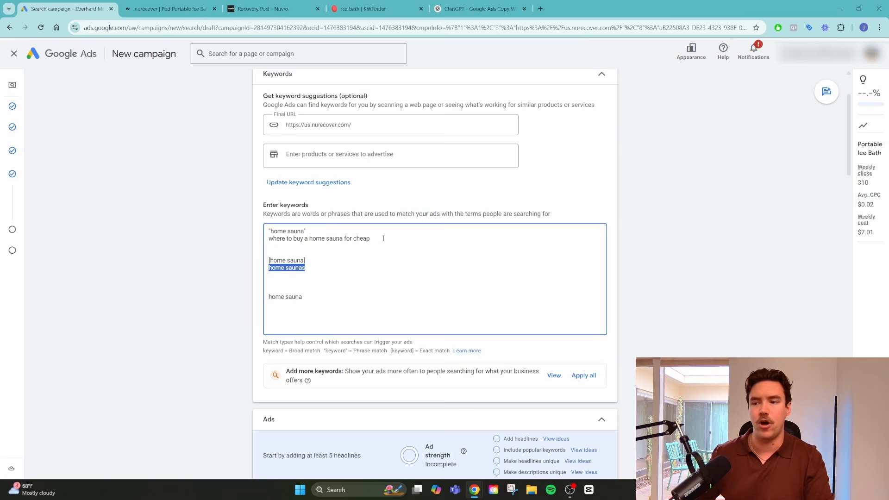
pyautogui.moveTo(305, 260); pyautogui.dragTo(269, 269)
pyautogui.click(316, 268)
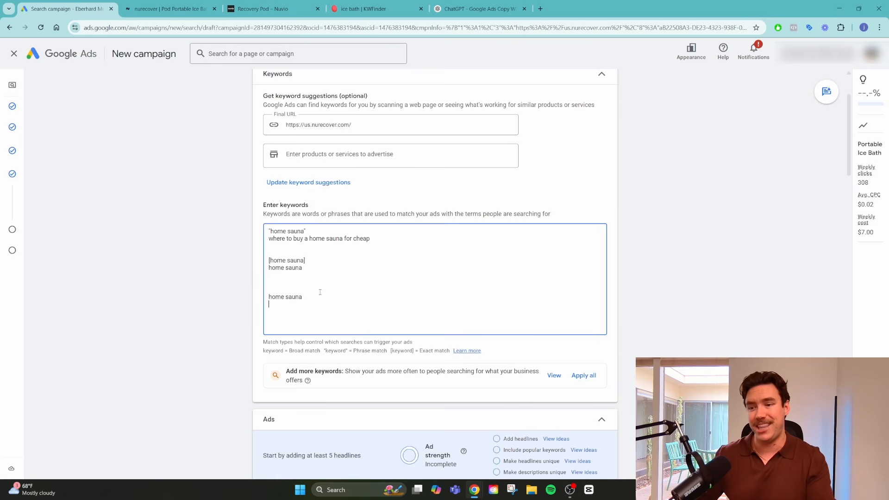
# - Add the example search "how to do some home renovations" below the broad match keyword, correcting the spelling of renovations
pyautogui.moveTo(285, 297)
pyautogui.mouseDown()
pyautogui.moveTo(261, 297)
pyautogui.moveTo(298, 297)
pyautogui.moveTo(269, 297)
pyautogui.mouseUp()
pyautogui.click(305, 298)
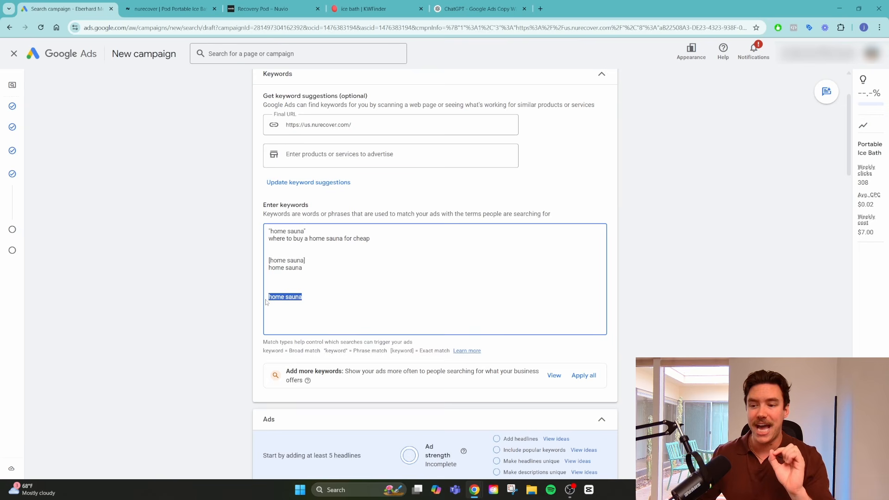
pyautogui.click(283, 296)
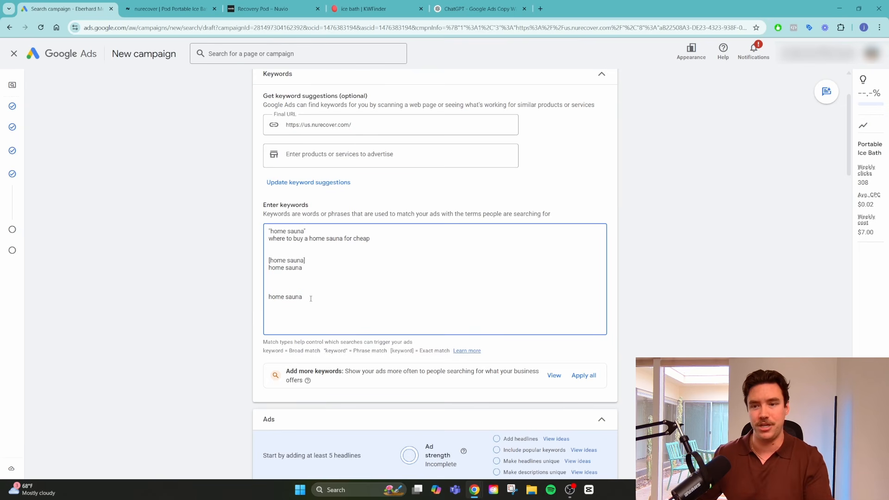
pyautogui.click(300, 304)
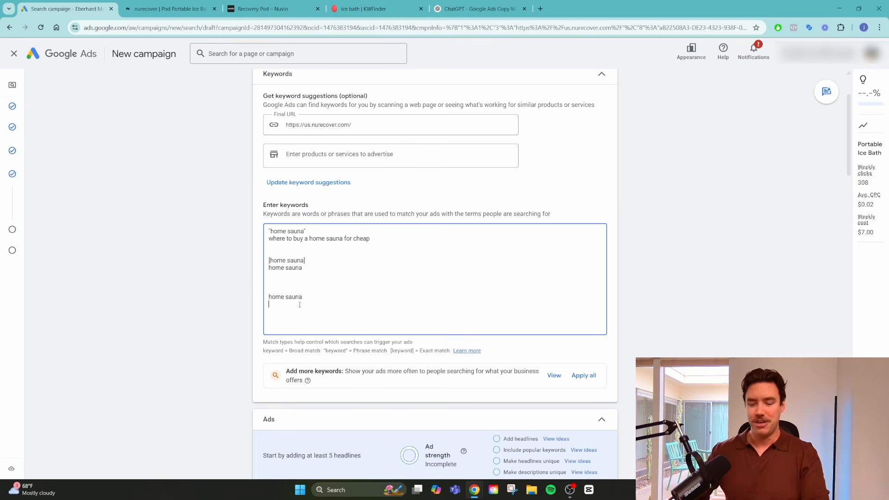
pyautogui.write('how to')
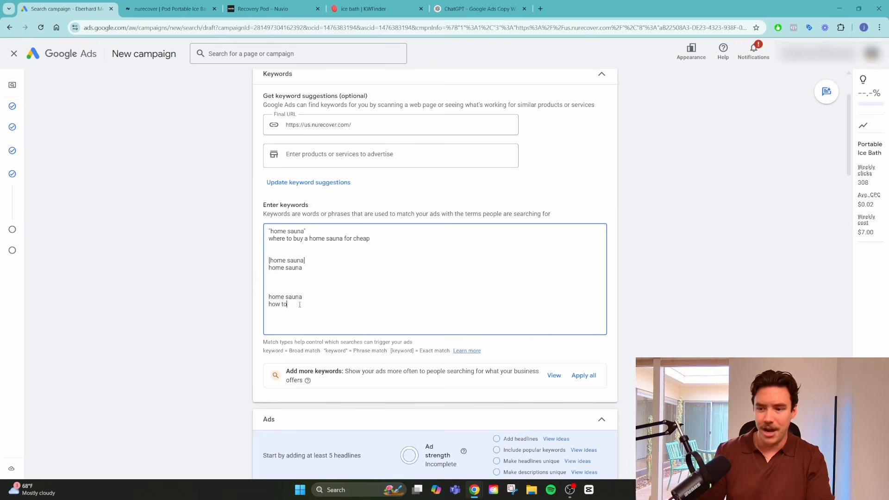
pyautogui.write(' do some home r')
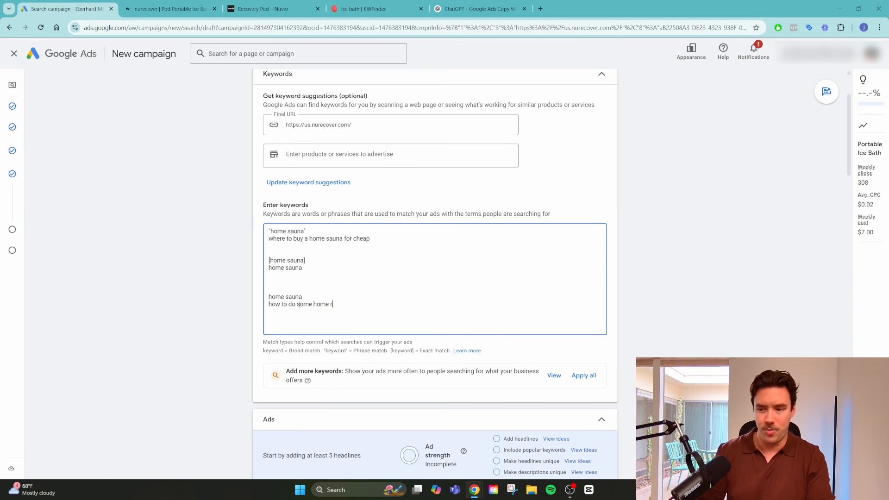
pyautogui.write('ennovations')
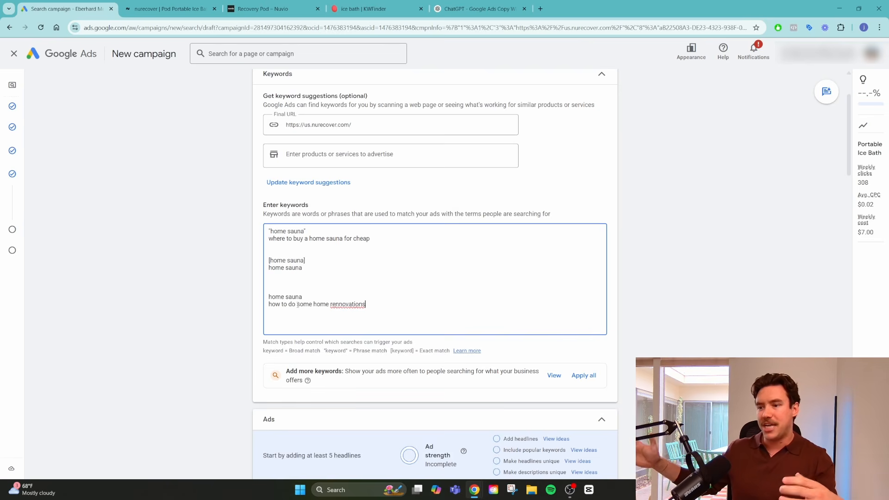
pyautogui.rightClick(350, 304)
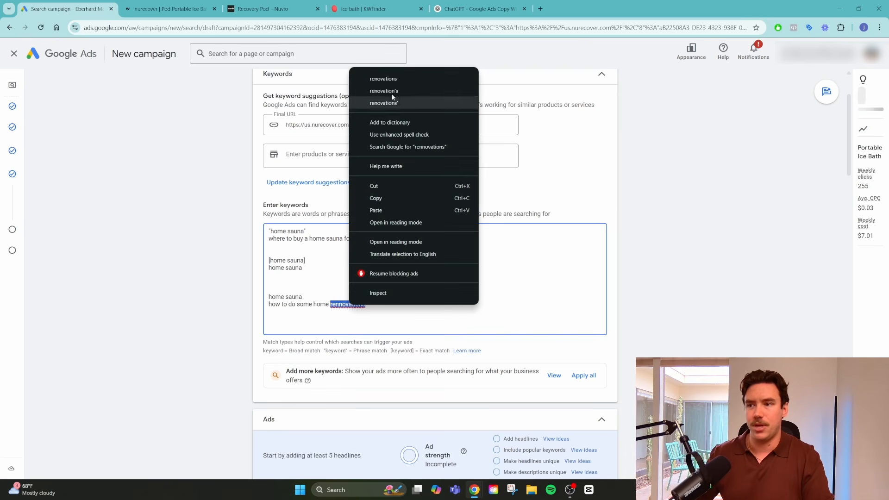
pyautogui.click(384, 79)
pyautogui.moveTo(375, 304); pyautogui.dragTo(279, 306)
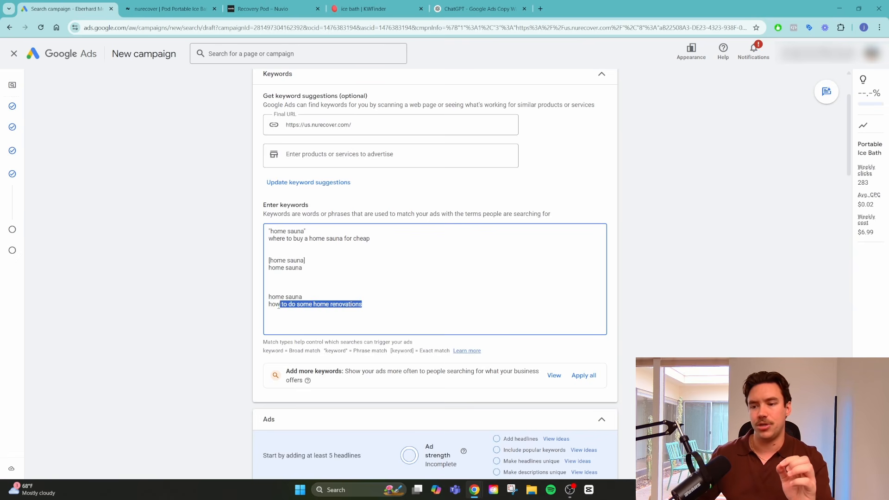
pyautogui.click(306, 297)
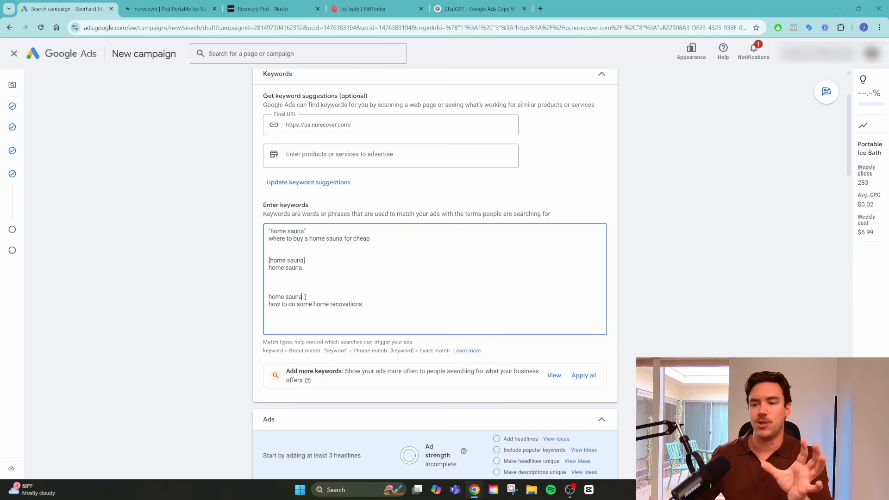
pyautogui.moveTo(305, 297); pyautogui.dragTo(269, 300)
pyautogui.click(288, 297)
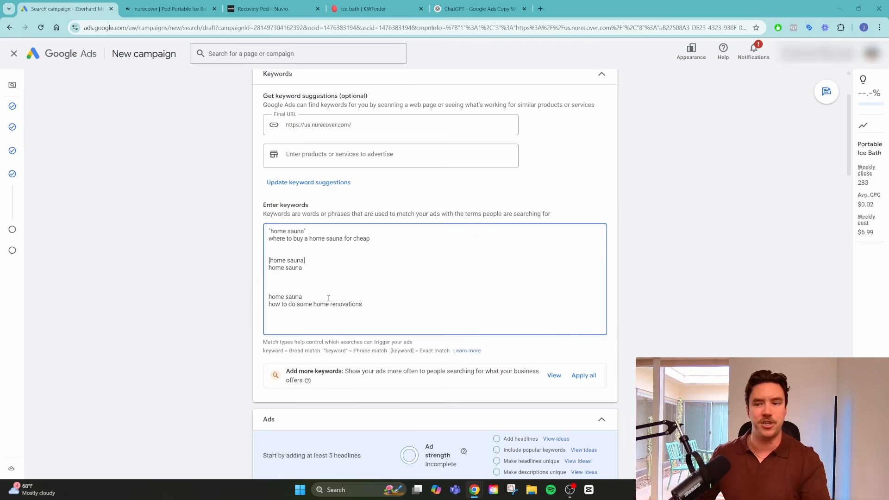
# - Replace the example search below the broad match keyword with "are saunas bad for you"
pyautogui.moveTo(363, 304); pyautogui.dragTo(269, 305)
pyautogui.press('BackSpace')
pyautogui.write('co')
pyautogui.press('BackSpace')
pyautogui.press('BackSpace')
pyautogui.write('are sau')
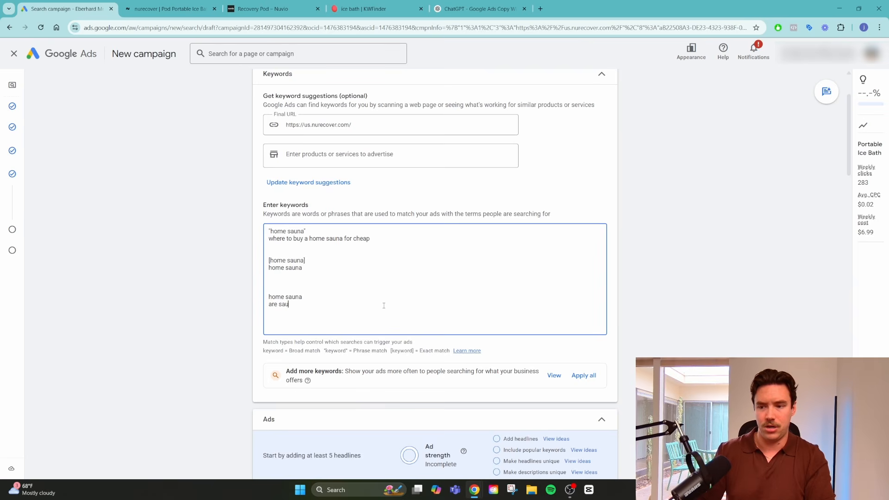
pyautogui.write('nas bad for you')
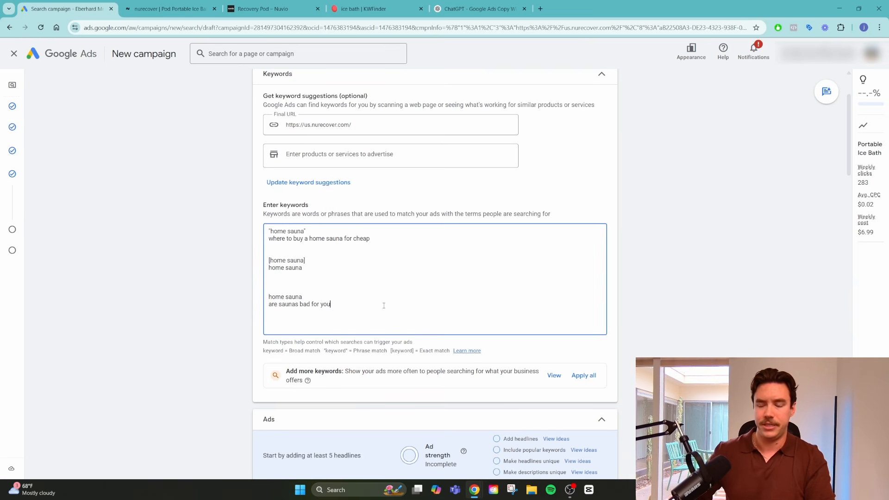
pyautogui.moveTo(348, 303); pyautogui.dragTo(269, 307)
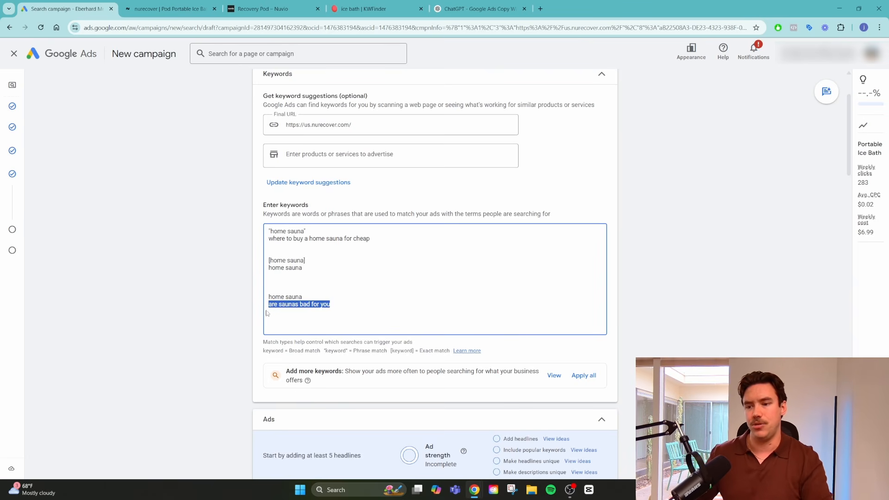
# - Delete all the home sauna keywords and example searches from the ad group's keyword list
pyautogui.press('BackSpace')
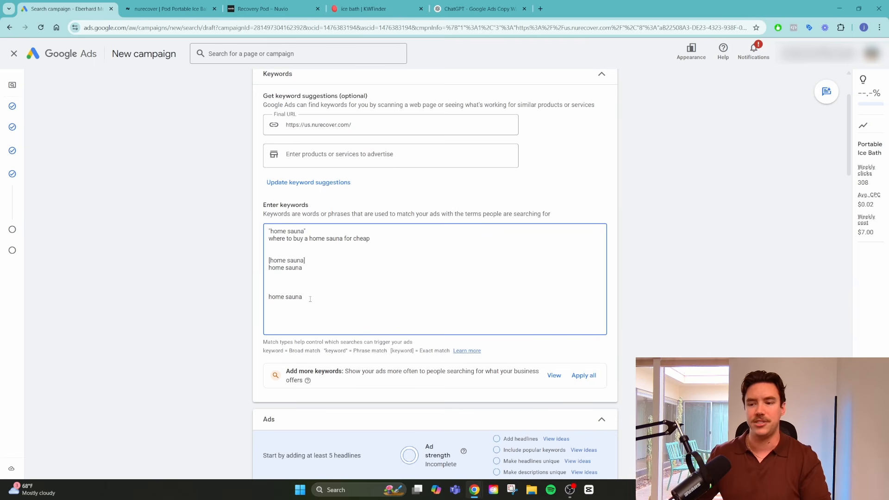
pyautogui.moveTo(301, 296); pyautogui.dragTo(268, 232)
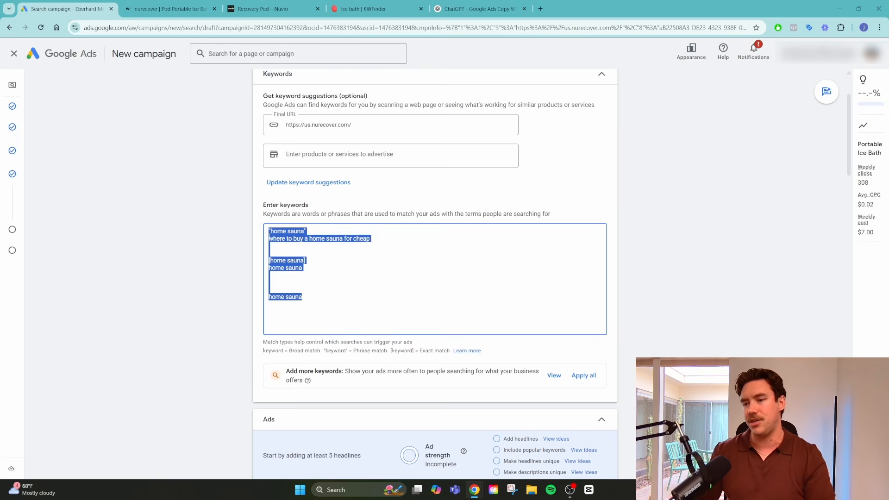
pyautogui.press('BackSpace')
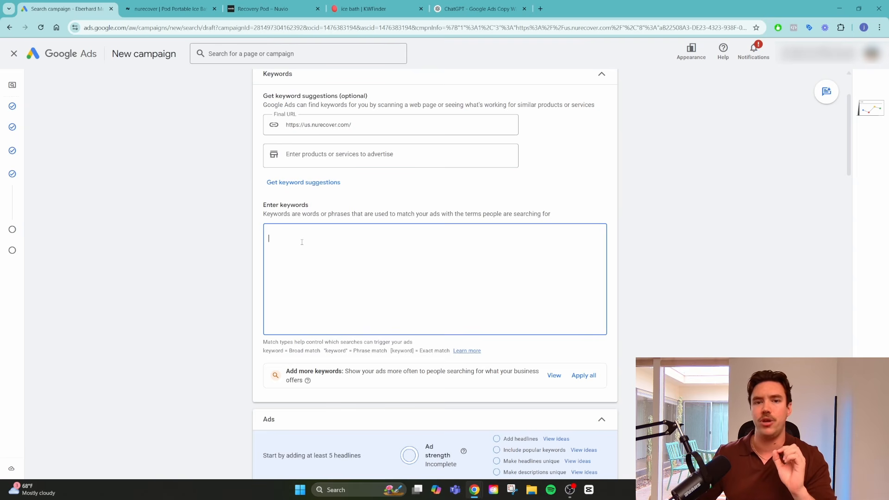
# - Switch to KWFinder and examine the ice bath keyword's search volume with the location kept on United States
pyautogui.click(363, 9)
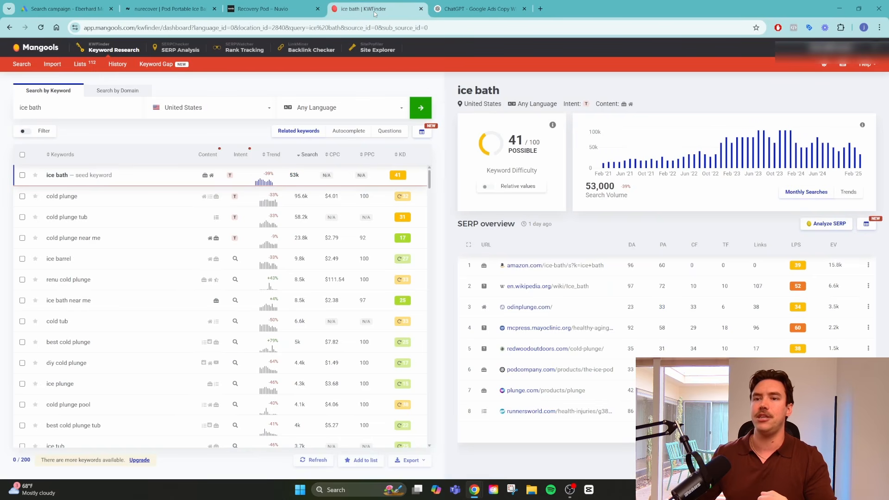
pyautogui.tripleClick(96, 110)
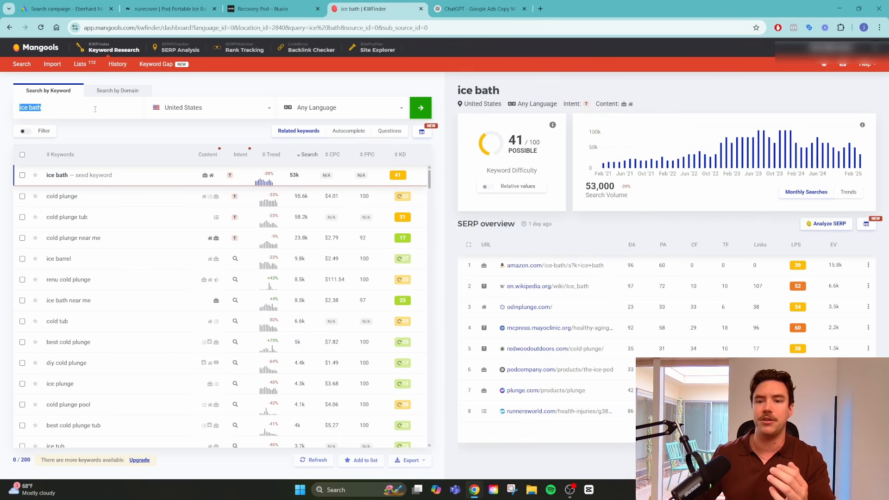
pyautogui.click(95, 109)
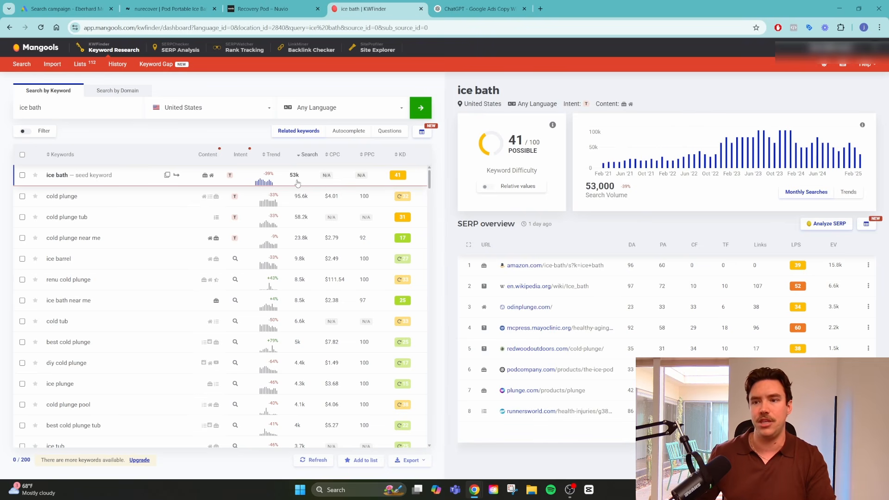
pyautogui.click(190, 108)
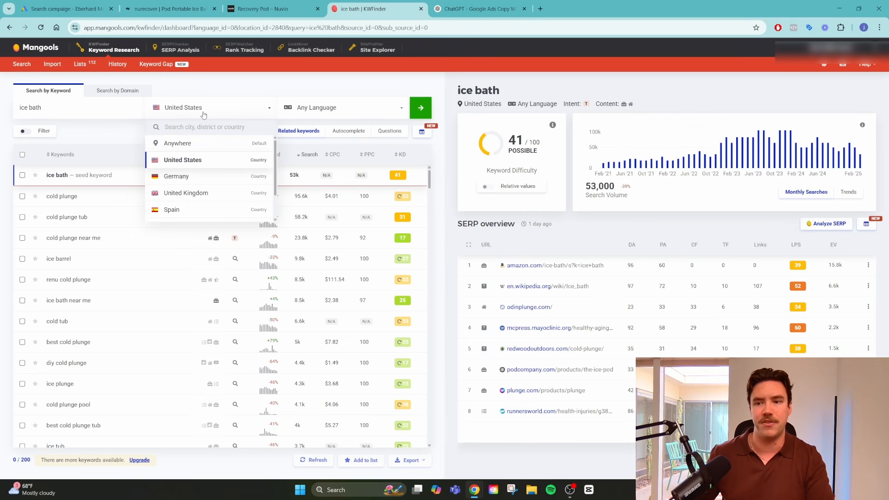
pyautogui.click(207, 162)
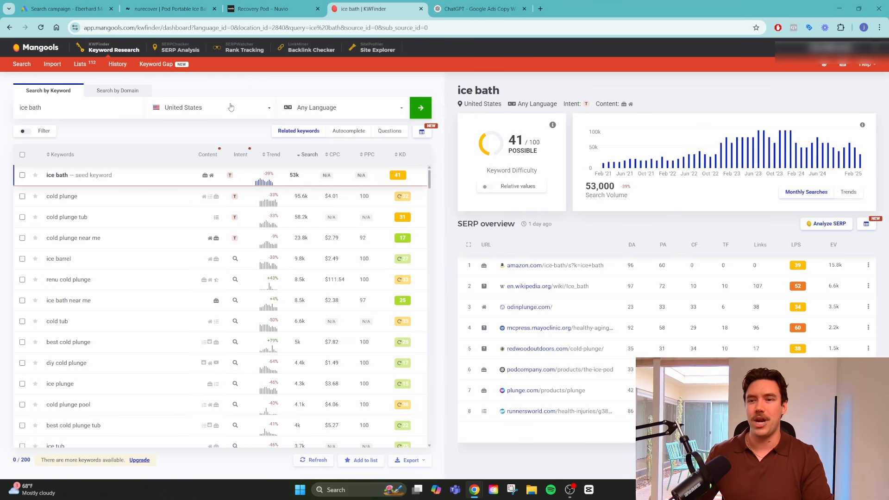
# - Review Nuvio's Recovery Pod product page, including its bundles, product details and cold therapy benefits
pyautogui.click(270, 5)
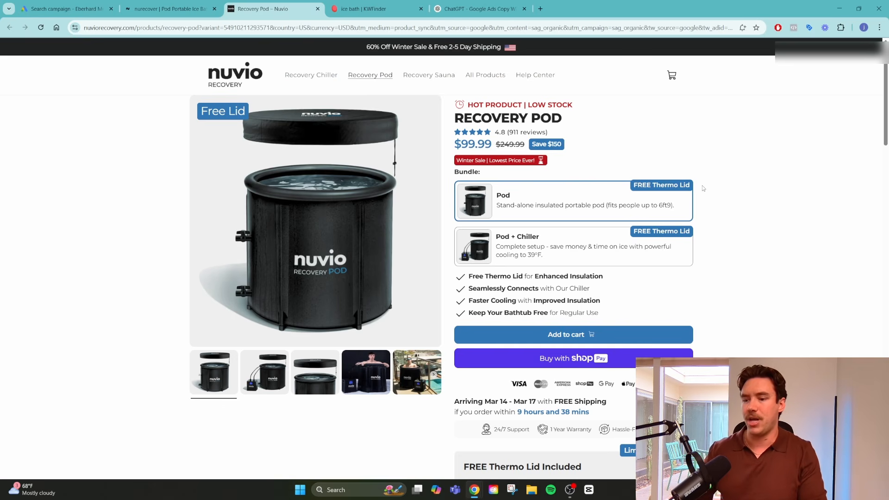
pyautogui.scroll(-3, 732, 274)
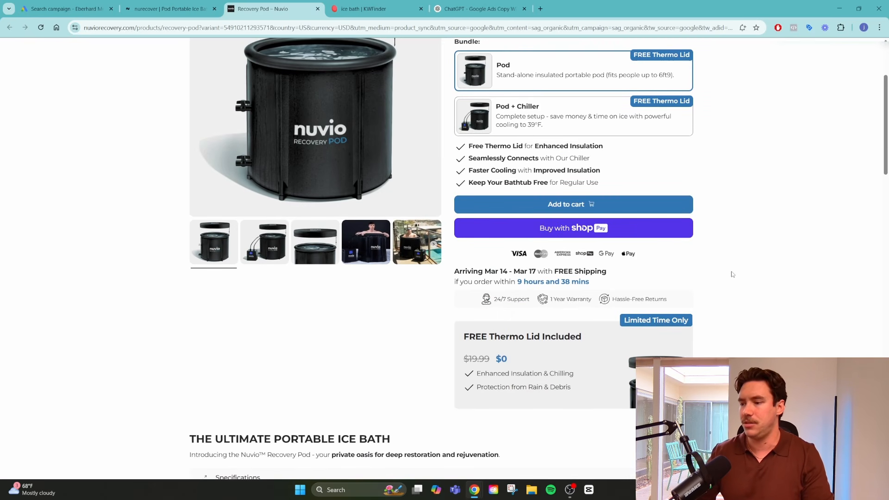
pyautogui.scroll(-8, 732, 275)
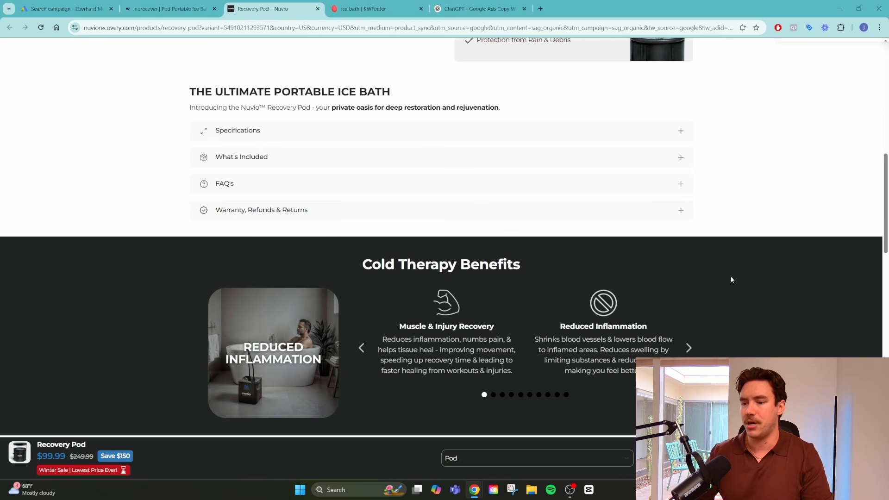
pyautogui.scroll(10, 732, 276)
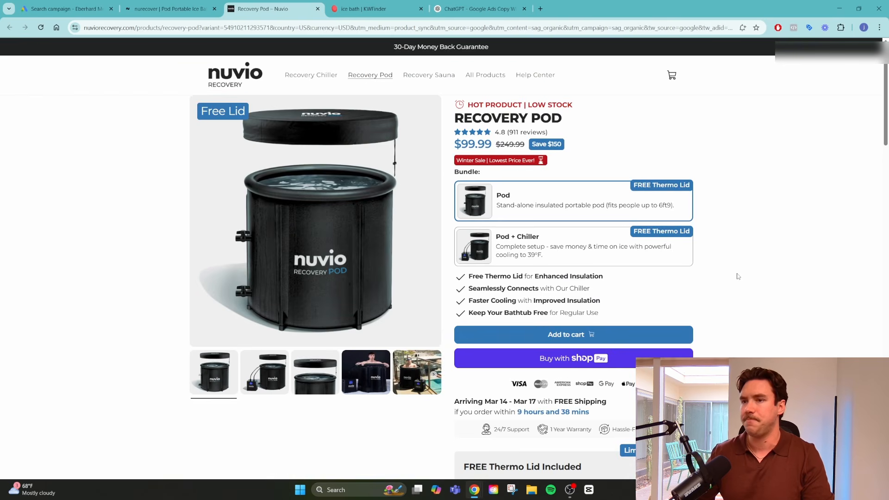
# - In the Google Ads campaign, enter the example keywords "energy booster", "energy supplement" and "all natural energy supplement" on separate lines
pyautogui.hotkey('ctrl', '1')
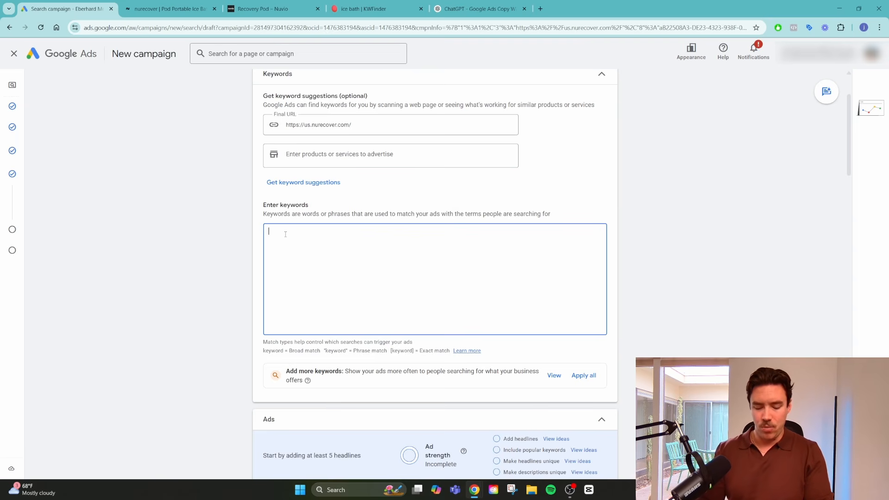
pyautogui.write('energy vb')
pyautogui.press('BackSpace')
pyautogui.press('BackSpace')
pyautogui.write('booster')
pyautogui.press('Return')
pyautogui.write('energy supplement')
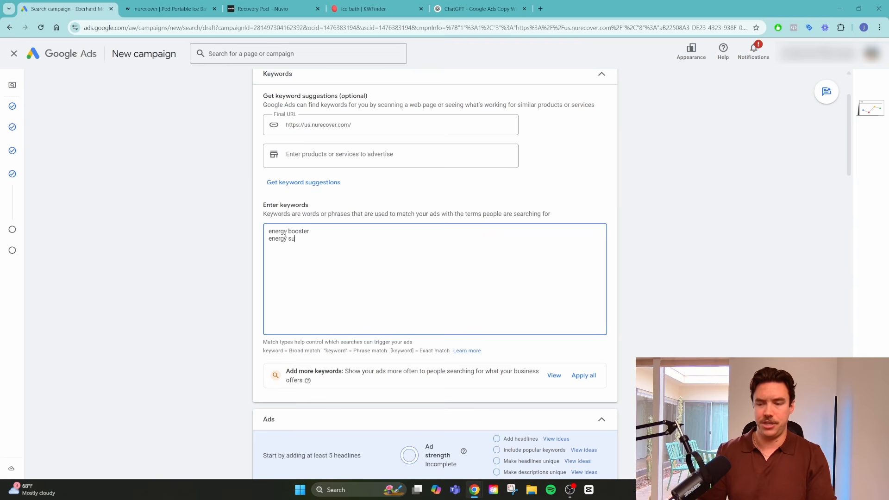
pyautogui.press('Return')
pyautogui.write('all natural energy syu')
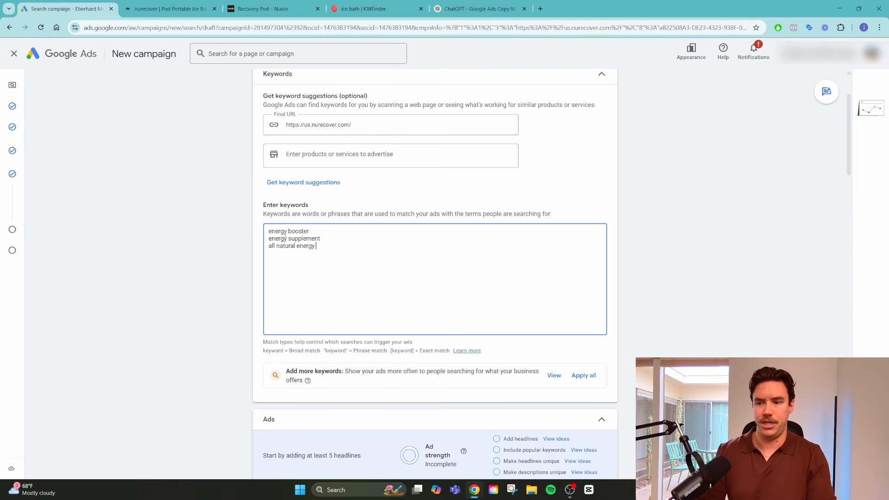
pyautogui.press('BackSpace')
pyautogui.press('BackSpace')
pyautogui.write('upplement')
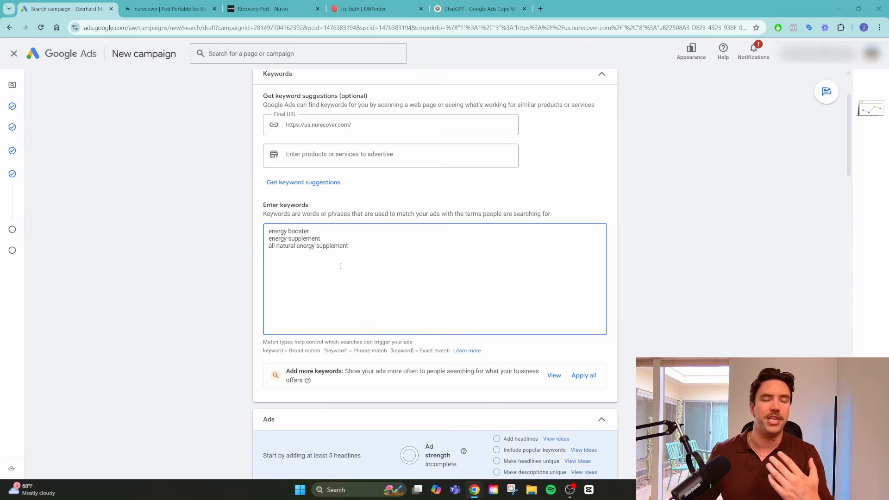
pyautogui.press('Return')
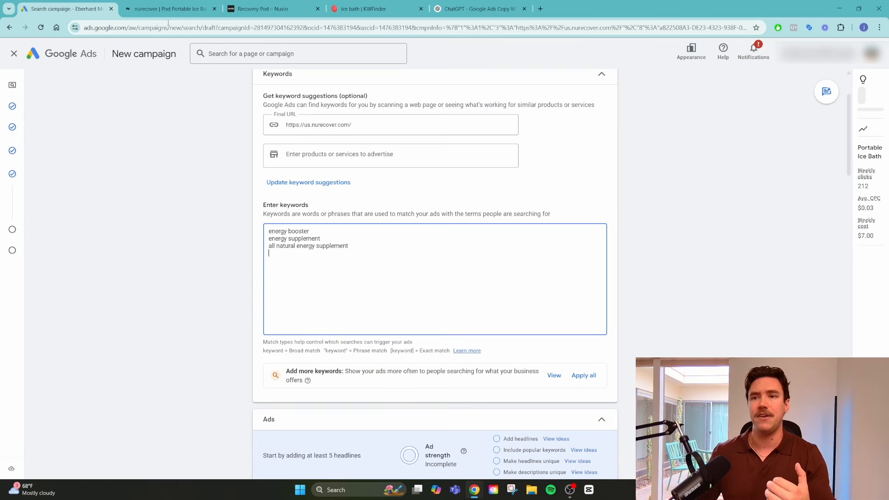
# - Compare nurecover's portable ice bath page with the energy keyword examples and the ad section below them
pyautogui.click(166, 8)
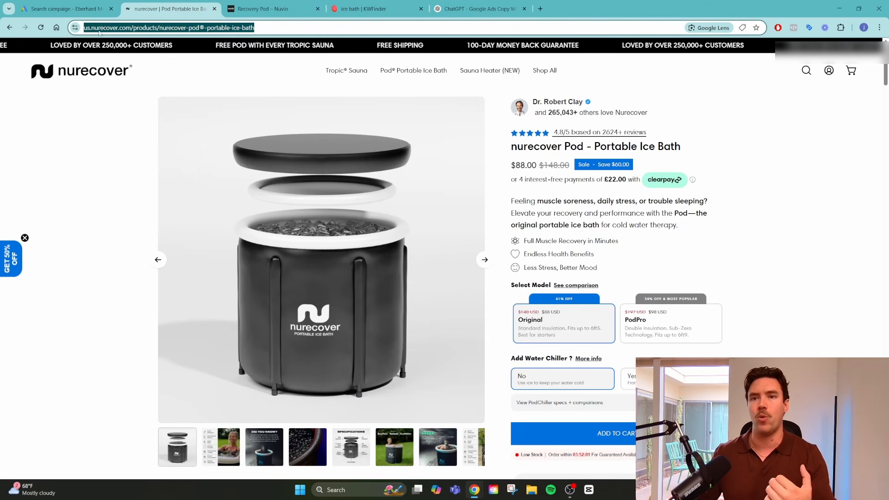
pyautogui.click(65, 9)
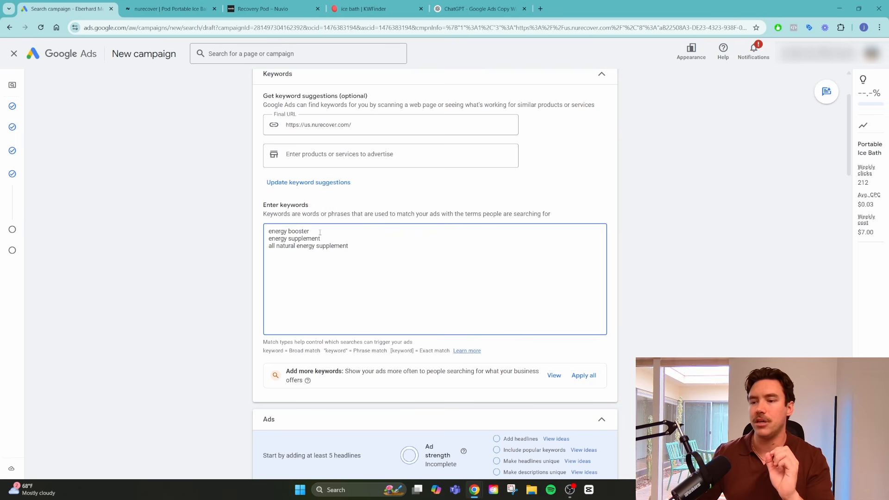
pyautogui.moveTo(320, 233); pyautogui.dragTo(261, 237)
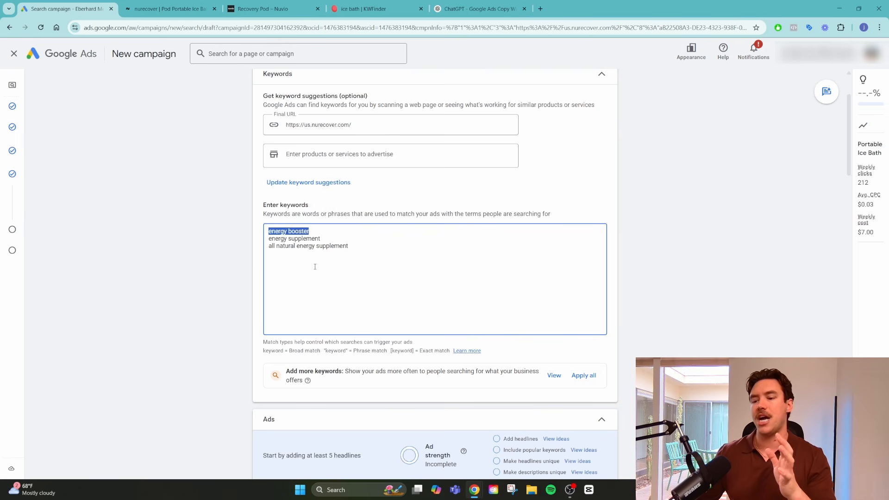
pyautogui.scroll(-7, 314, 267)
pyautogui.scroll(5, 300, 376)
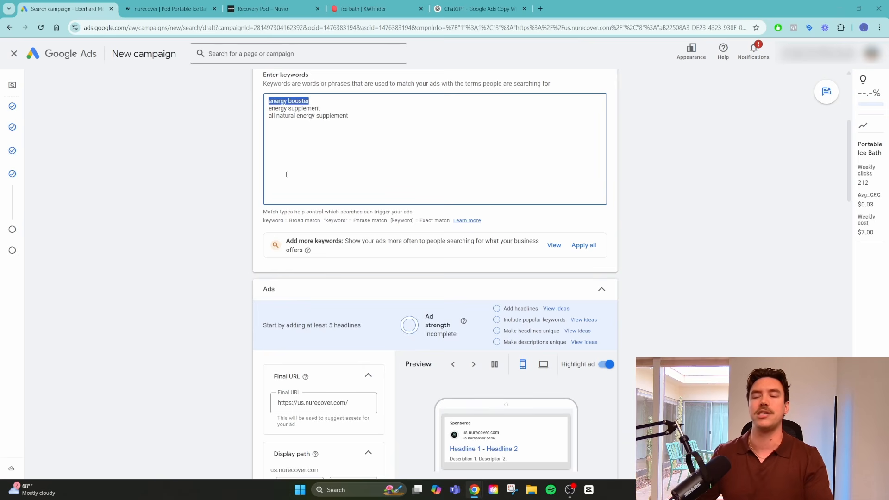
pyautogui.click(305, 102)
pyautogui.moveTo(350, 115); pyautogui.dragTo(263, 119)
pyautogui.click(289, 124)
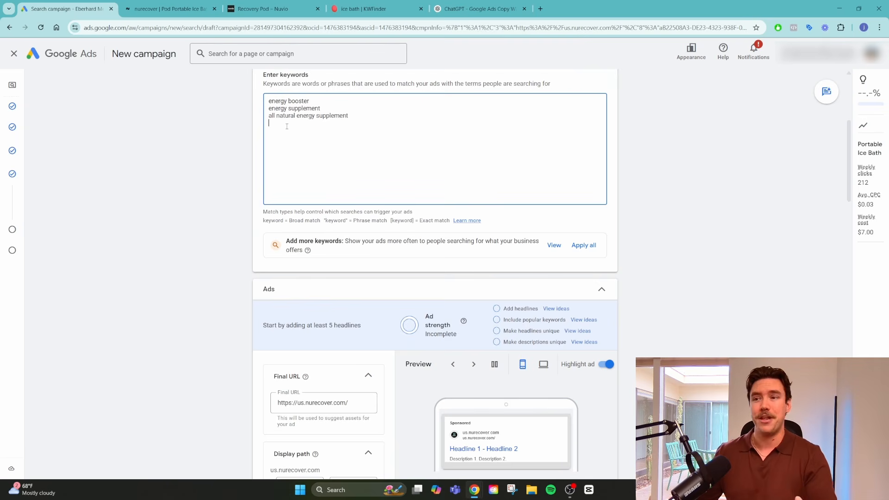
pyautogui.tripleClick(318, 104)
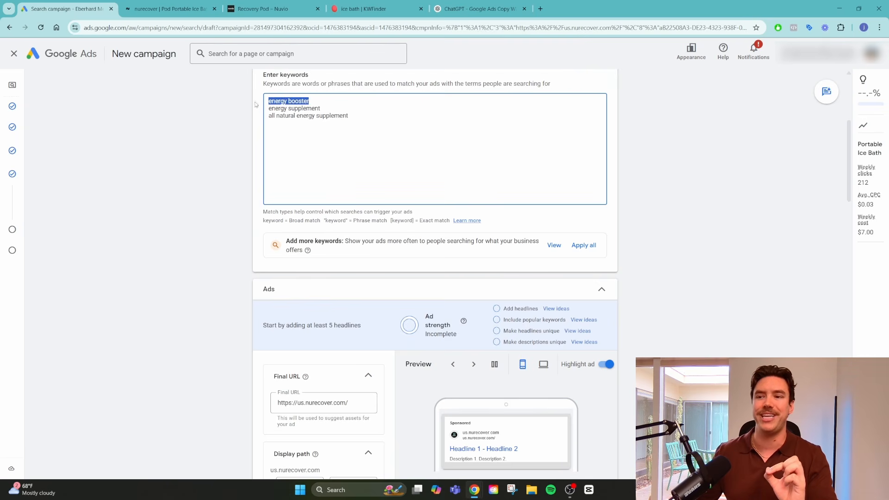
pyautogui.click(320, 134)
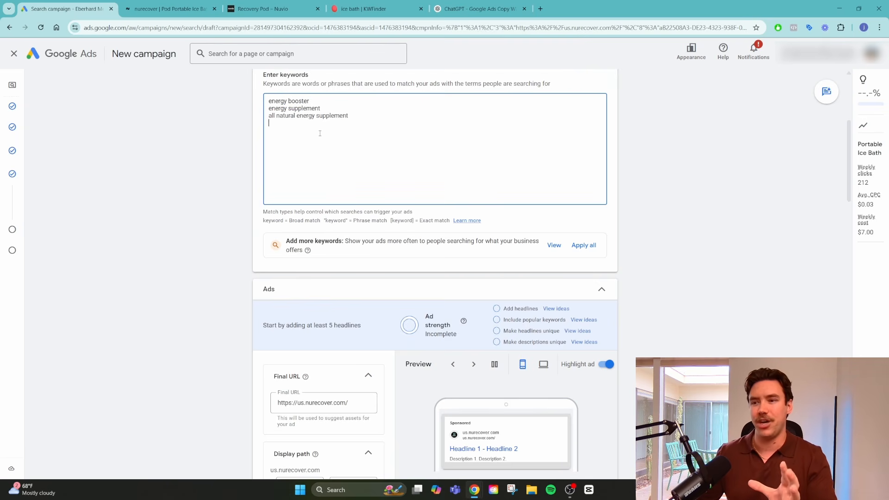
# - Delete the three energy keyword examples from the Portable Ice Bath ad group
pyautogui.moveTo(360, 118); pyautogui.dragTo(257, 104)
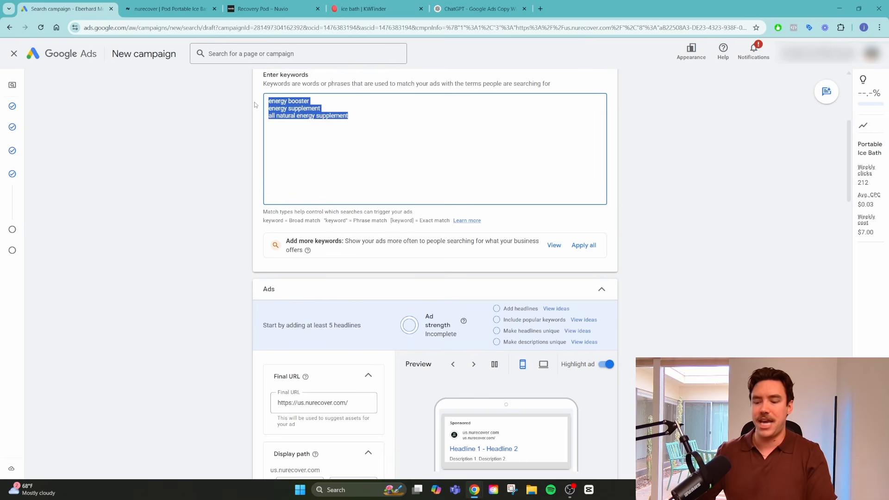
pyautogui.press('BackSpace')
pyautogui.scroll(5, 248, 226)
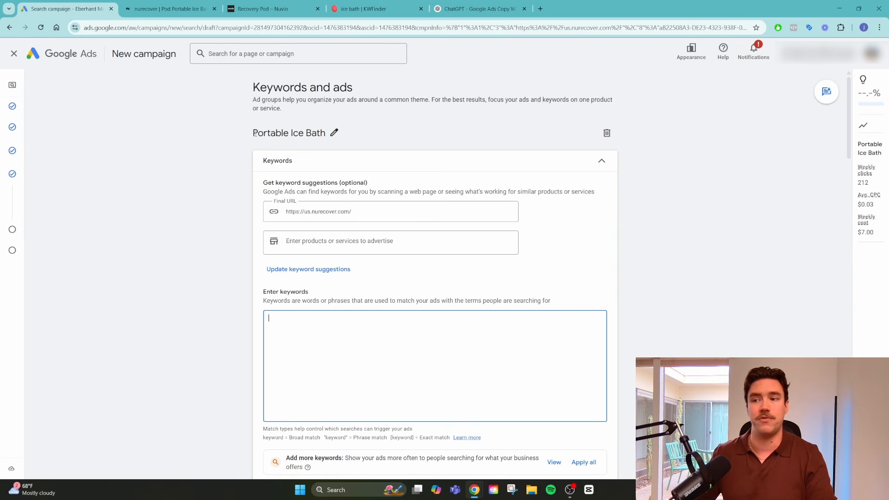
# - Review nurecover's portable ice bath page and place the KWFinder browser tab directly beside the Google Ads campaign tab
pyautogui.click(188, 15)
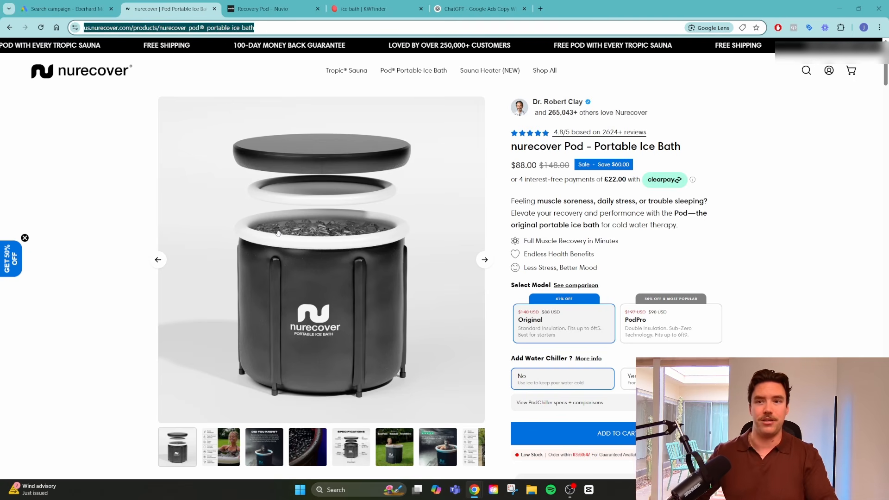
pyautogui.click(67, 10)
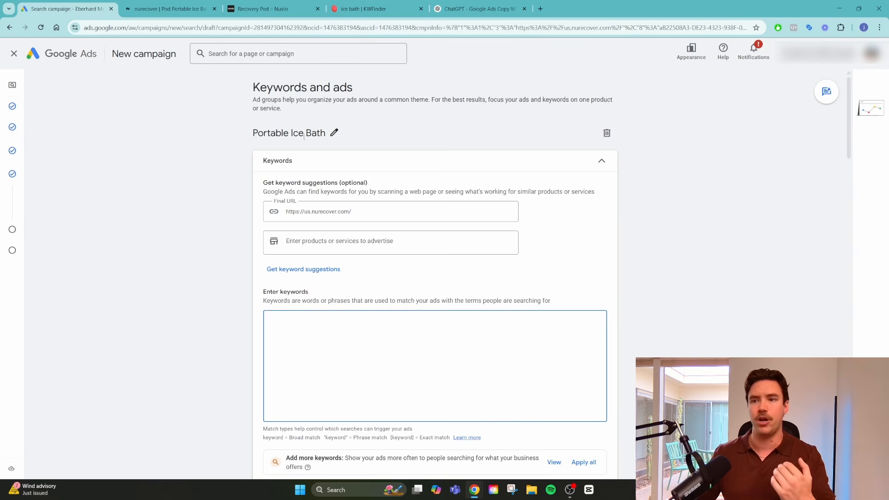
pyautogui.click(363, 8)
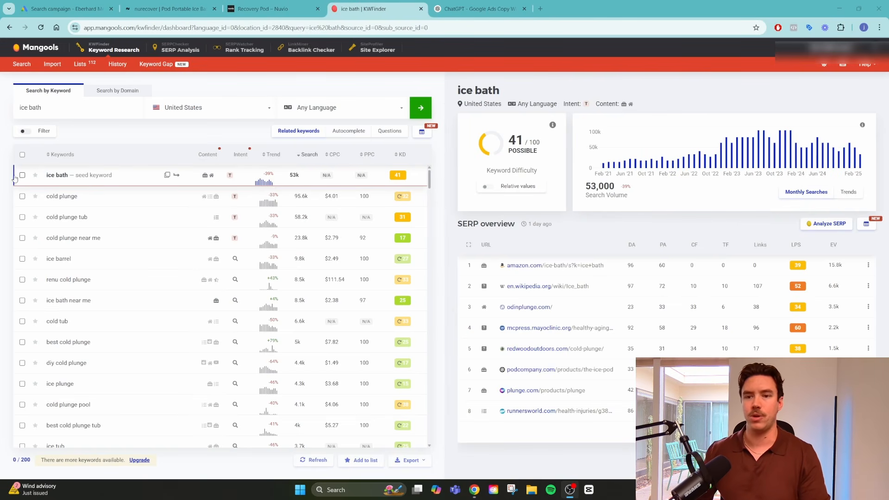
pyautogui.click(262, 6)
pyautogui.click(169, 8)
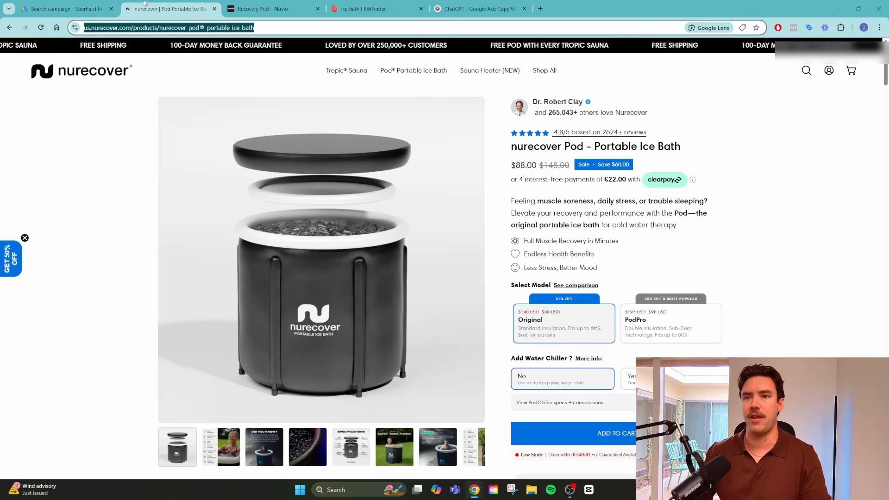
pyautogui.click(65, 9)
pyautogui.moveTo(363, 8); pyautogui.dragTo(169, 8)
pyautogui.click(65, 8)
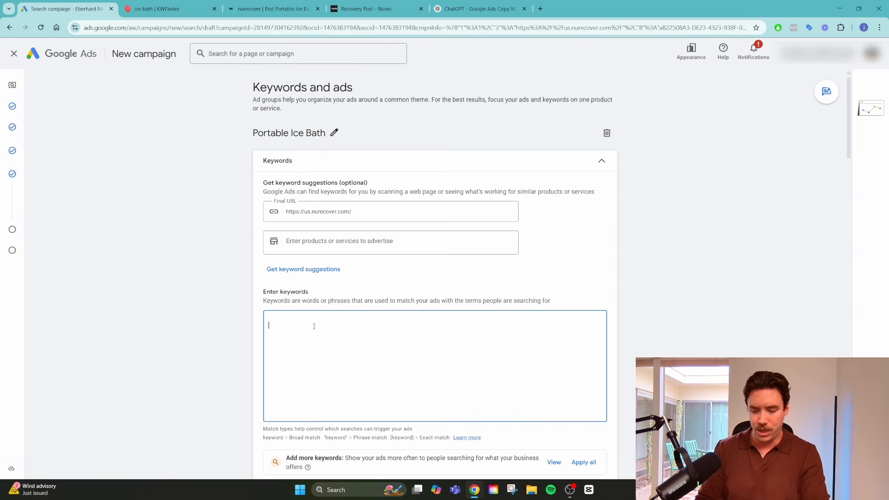
# - Enter "[ice bath]" as an exact match keyword for the Portable Ice Bath ad group
pyautogui.write('ce')
pyautogui.press('BackSpace')
pyautogui.press('BackSpace')
pyautogui.press('BackSpace')
pyautogui.press('BackSpace')
pyautogui.press('BackSpace')
pyautogui.press('BackSpace')
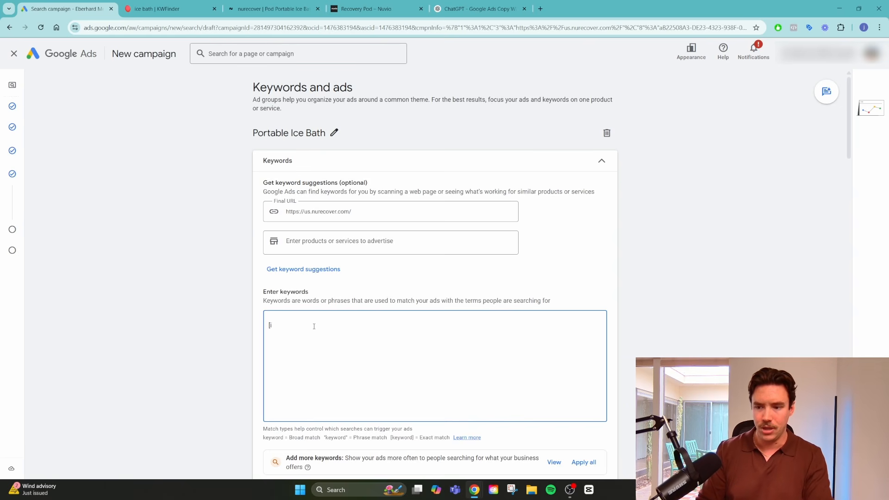
pyautogui.write('[ice bath]')
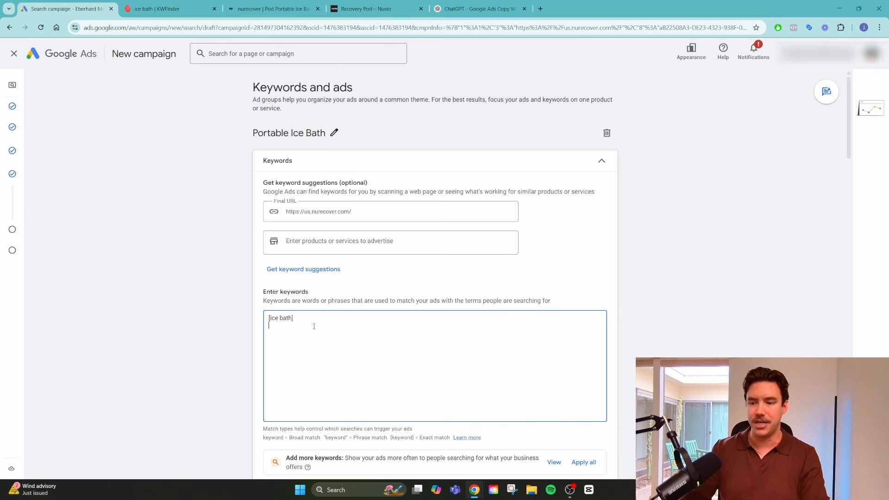
# - In KWFinder, select "ice bath" and "portable ice bath" in the related keywords and copy the selection
pyautogui.click(160, 10)
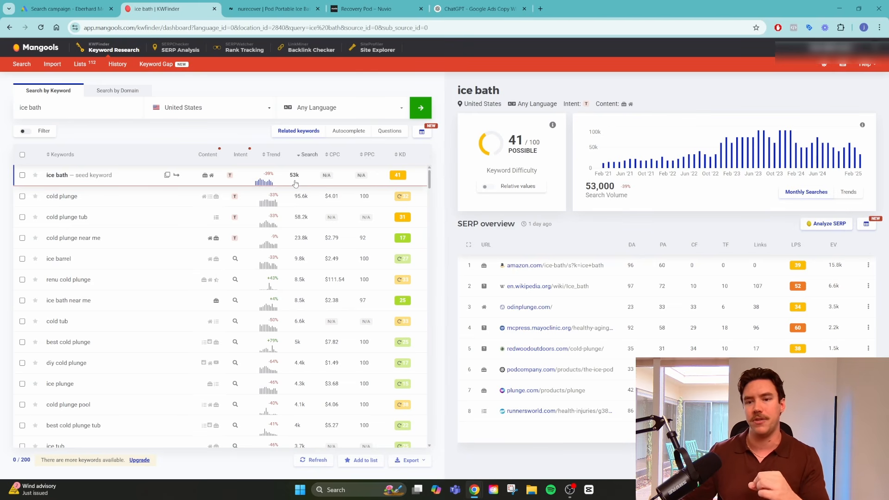
pyautogui.click(22, 175)
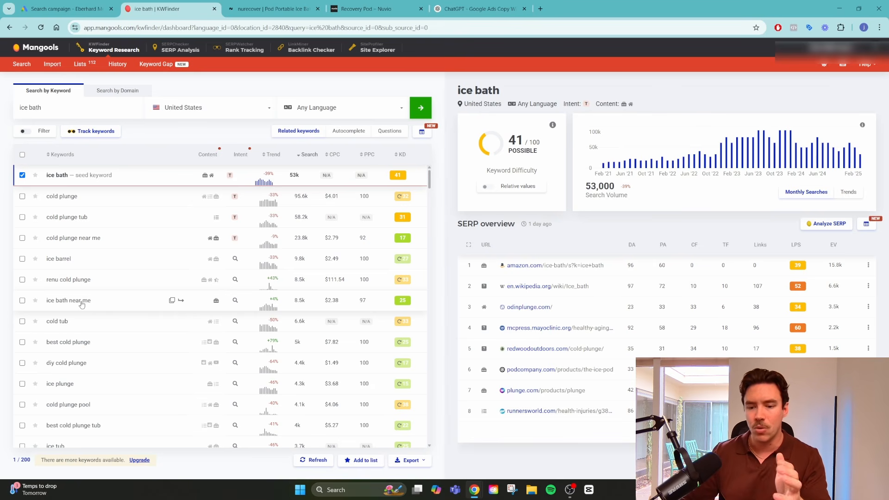
pyautogui.scroll(-1, 82, 304)
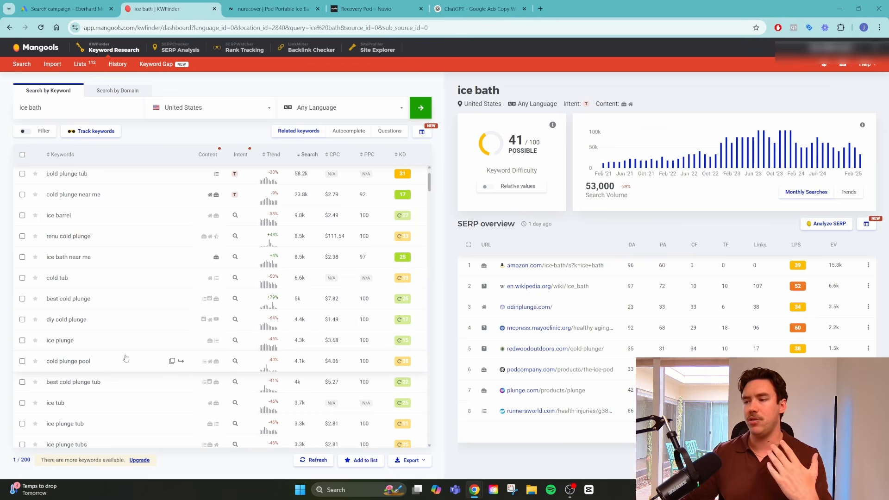
pyautogui.scroll(-1, 133, 362)
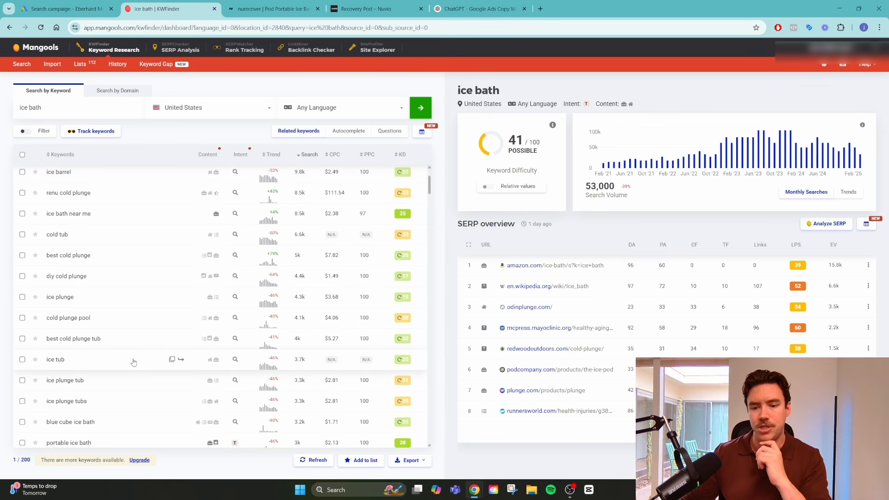
pyautogui.scroll(-1, 134, 366)
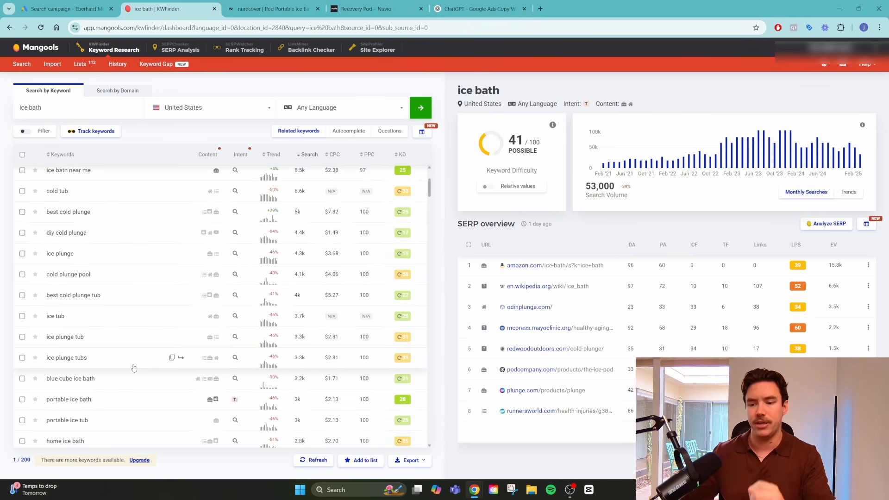
pyautogui.click(23, 400)
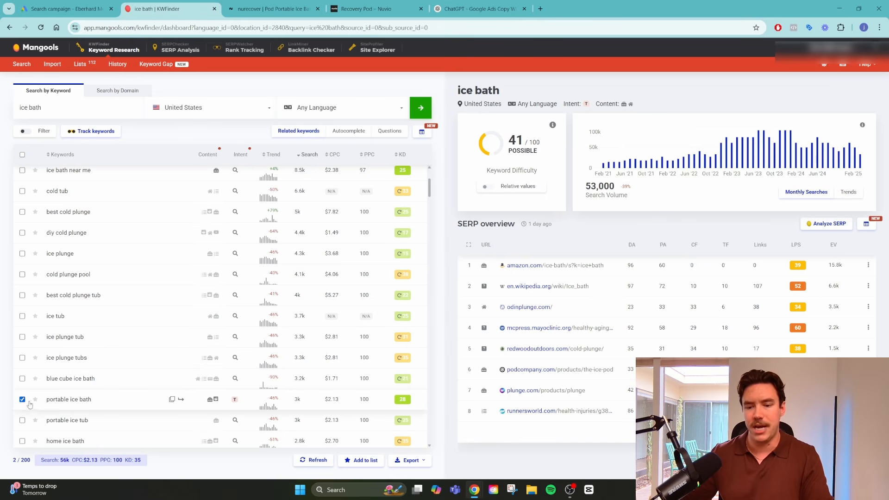
pyautogui.moveTo(93, 401); pyautogui.dragTo(45, 401)
pyautogui.hotkey('ctrl', 'c')
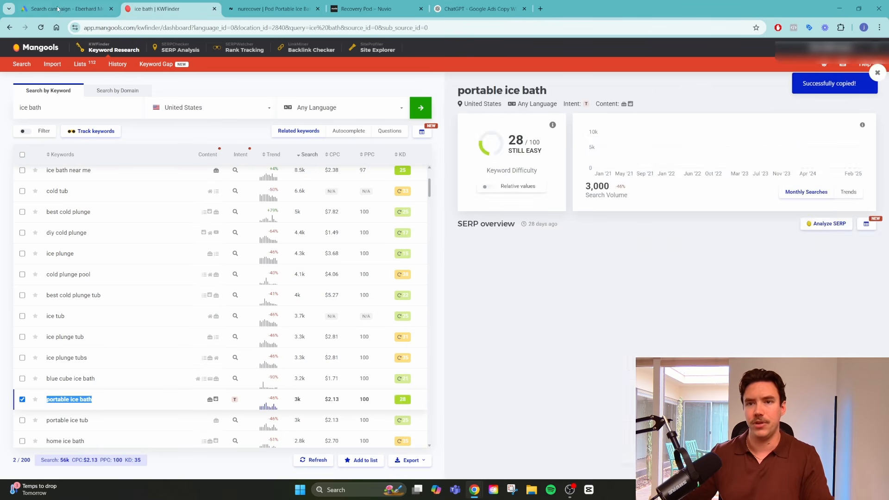
# - Paste the copied keywords into the Portable Ice Bath ad group, removing the duplicate "ice bath" and making the other exact match as "[portable ice bath]"
pyautogui.click(61, 9)
pyautogui.click(298, 329)
pyautogui.hotkey('ctrl', 'v')
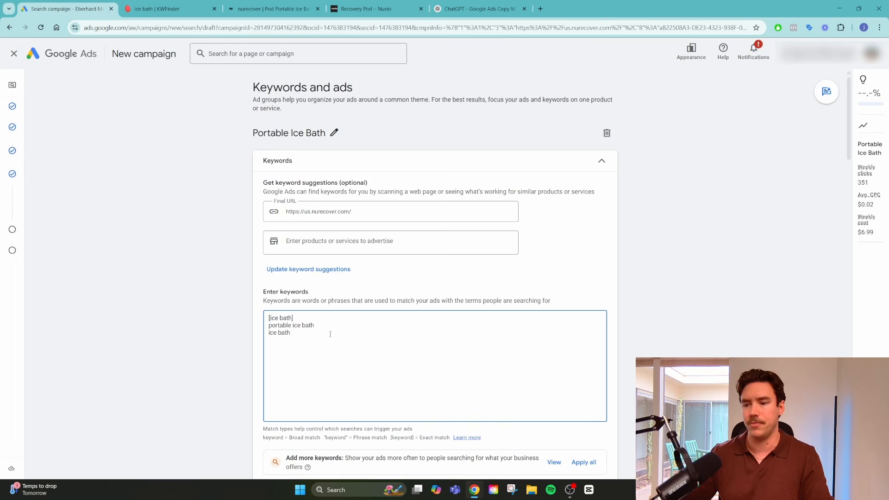
pyautogui.press('BackSpace')
pyautogui.press('BackSpace')
pyautogui.press('BackSpace')
pyautogui.press('BackSpace')
pyautogui.press('BackSpace')
pyautogui.press('BackSpace')
pyautogui.press('BackSpace')
pyautogui.press('BackSpace')
pyautogui.press('BackSpace')
pyautogui.write(']')
pyautogui.click(269, 325)
pyautogui.write('[')
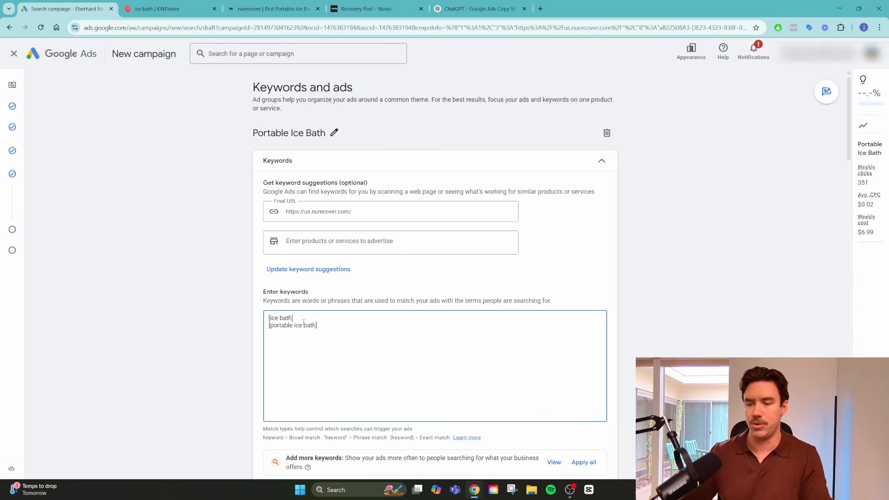
pyautogui.scroll(-2, 303, 323)
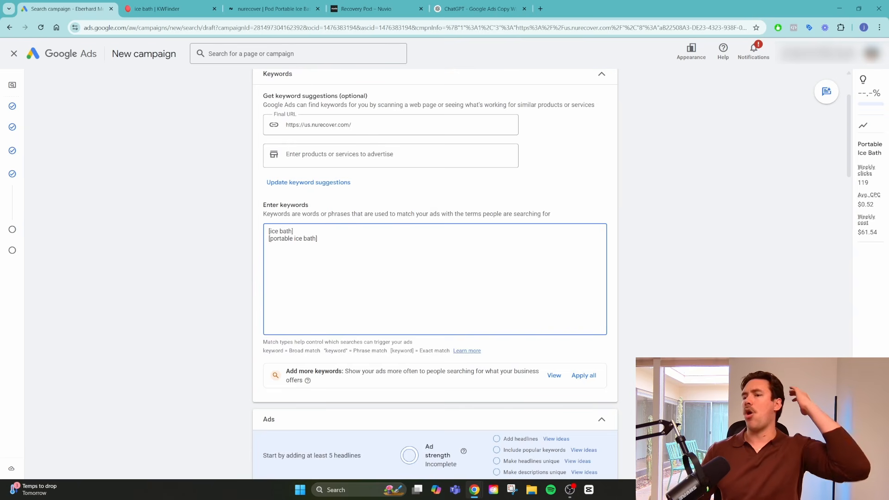
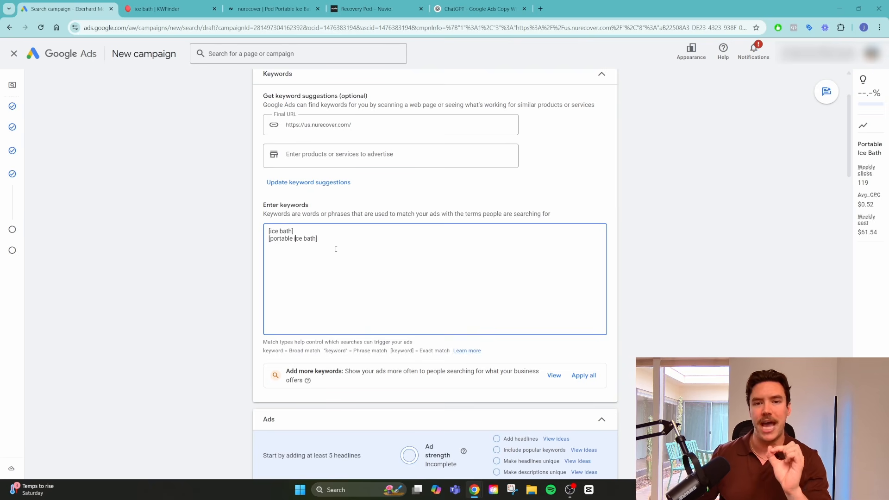
pyautogui.scroll(2, 336, 249)
pyautogui.scroll(-2, 336, 249)
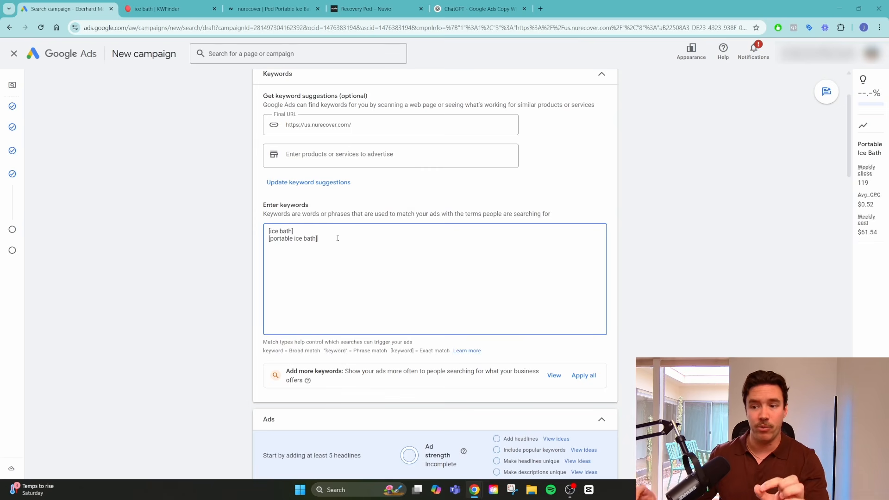
# - Search KWFinder for keywords related to "portable ice bath"
pyautogui.hotkey('ctrl', 'Tab')
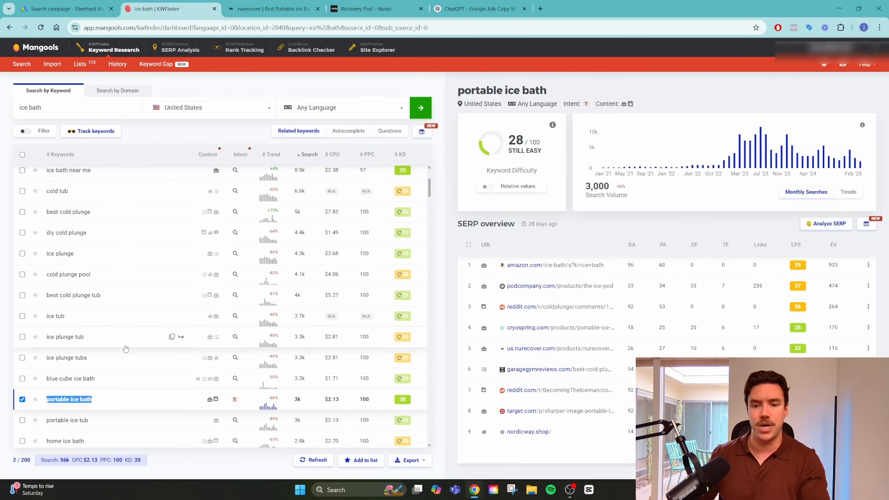
pyautogui.scroll(3, 126, 348)
pyautogui.moveTo(46, 110); pyautogui.dragTo(6, 113)
pyautogui.write('porta')
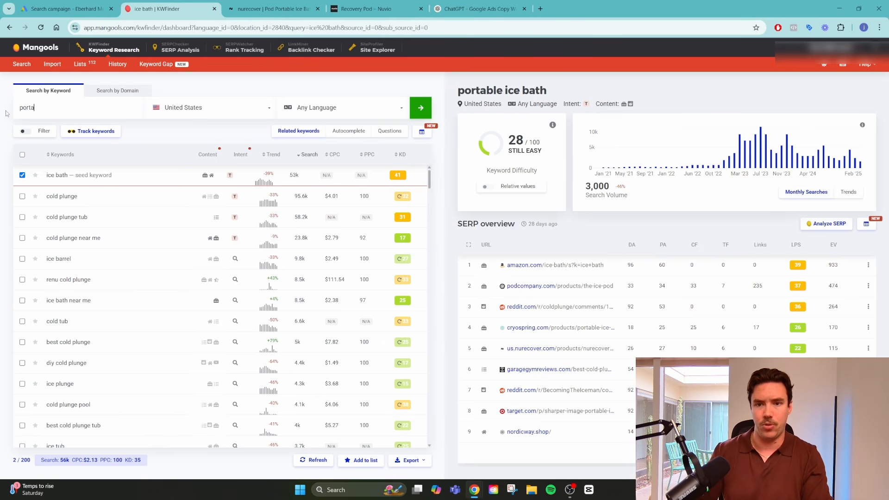
pyautogui.write('ble ice bath')
pyautogui.press('Return')
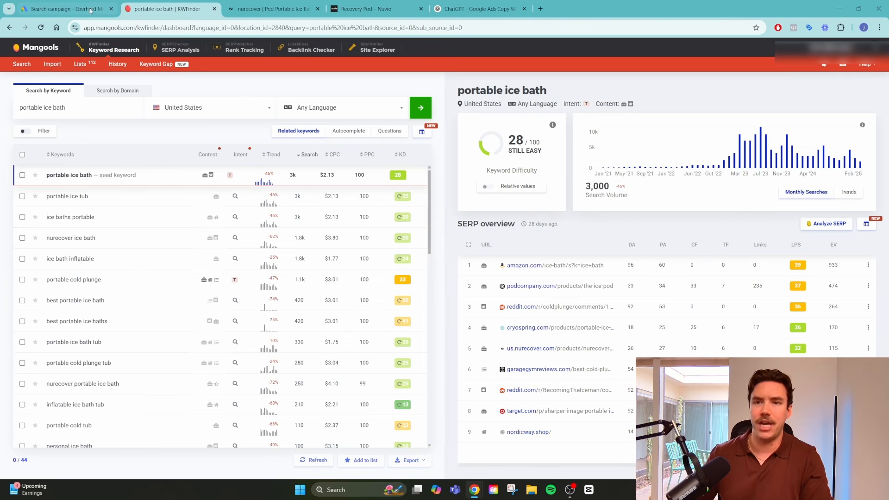
# - Add "[inflatable ice bath]" as an exact match keyword to the Google Ads ad group
pyautogui.click(68, 9)
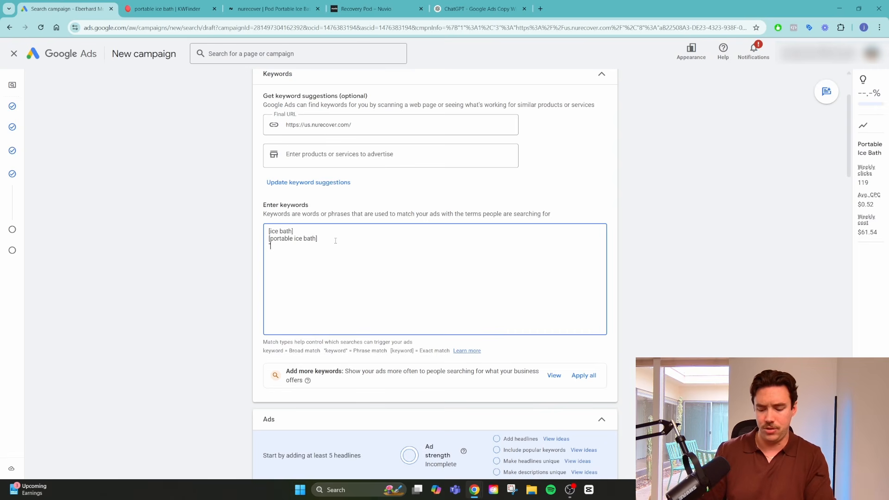
pyautogui.write('inf')
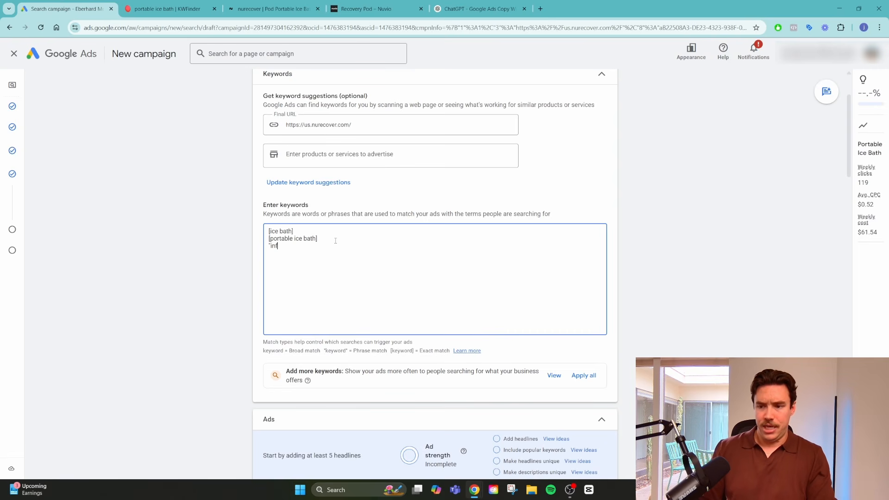
pyautogui.write('latable ice bath')
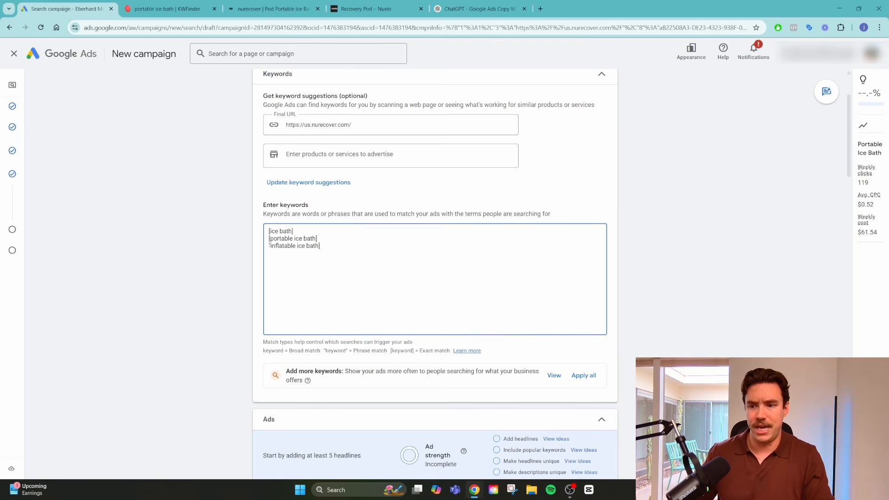
pyautogui.press('BackSpace')
pyautogui.write('[')
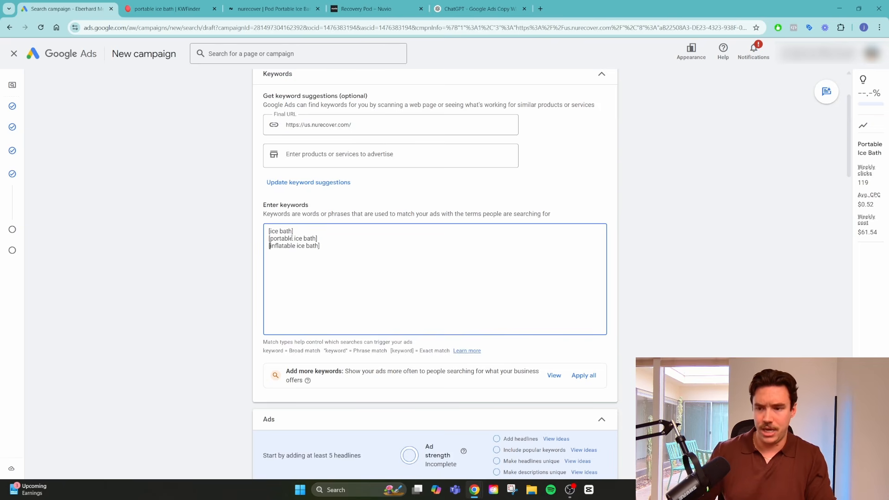
# - Check the KWFinder related keywords and add "portable ice bath" in quotation marks as a phrase match keyword to the ad group
pyautogui.click(168, 9)
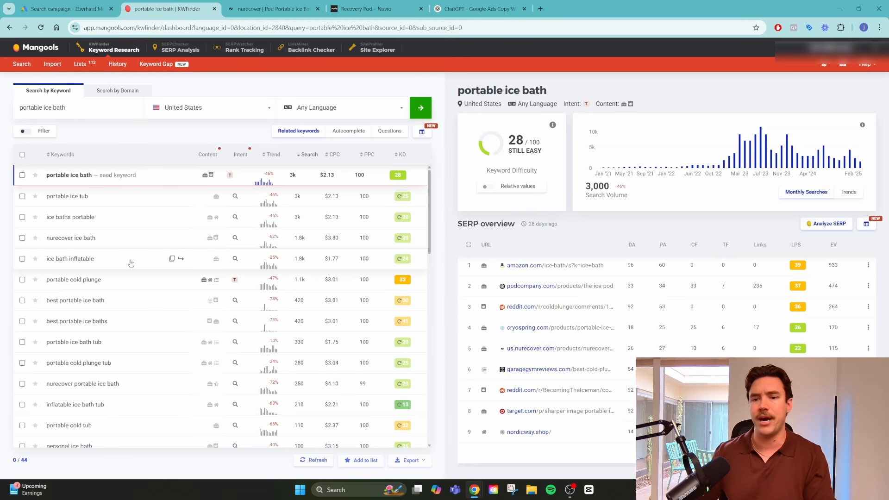
pyautogui.click(65, 8)
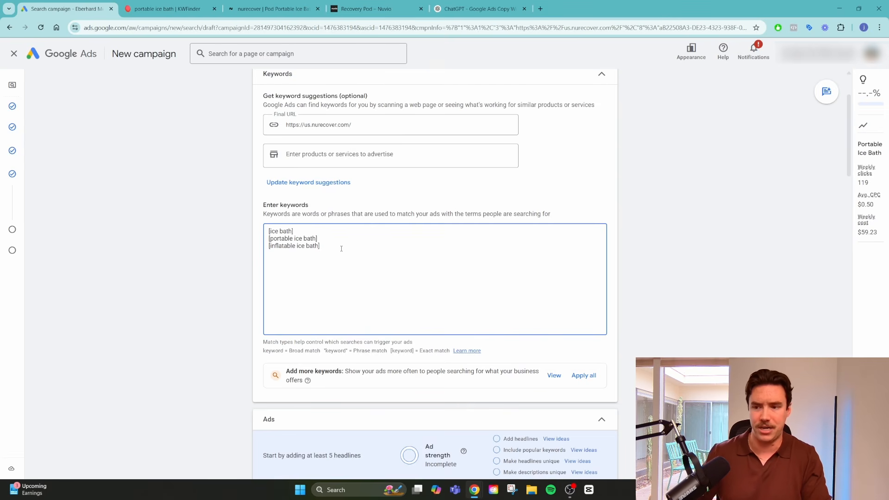
pyautogui.write('portabl')
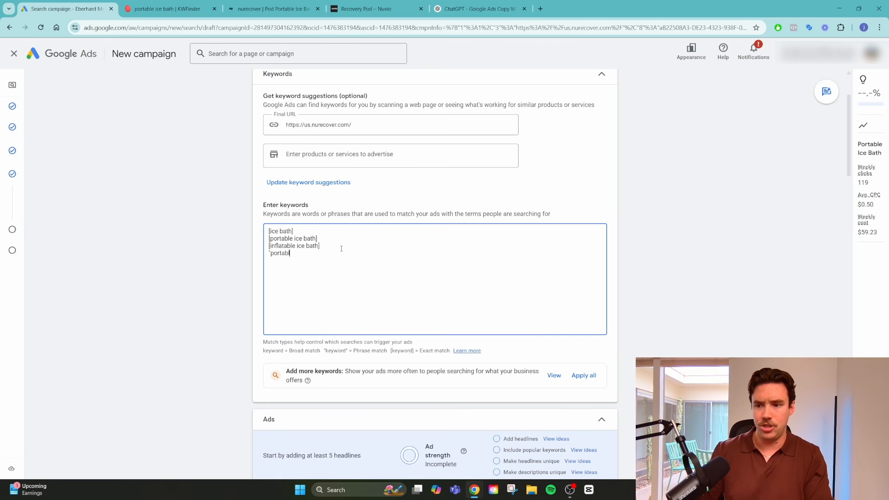
pyautogui.write('e ice bath')
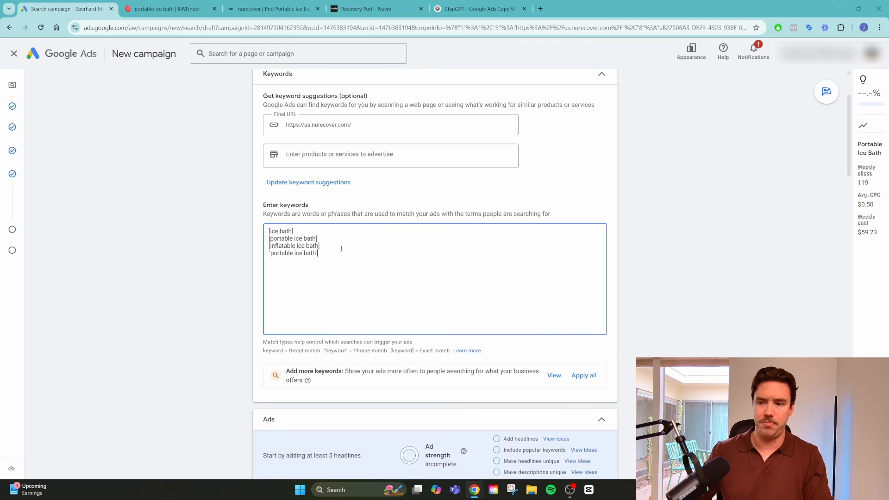
# - Review the ad group's exact and phrase match keywords, the ad's final URL, display path and headline fields, and the ad preview
pyautogui.moveTo(298, 230); pyautogui.dragTo(266, 232)
pyautogui.click(352, 234)
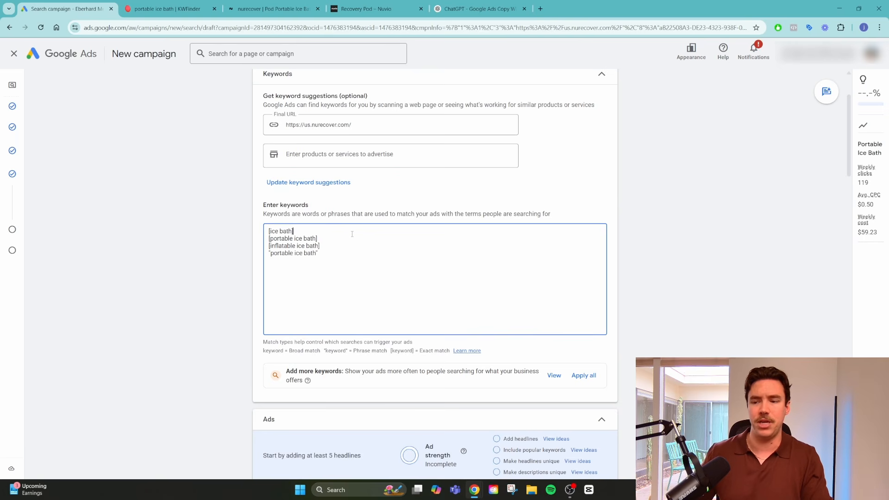
pyautogui.moveTo(336, 240); pyautogui.dragTo(267, 239)
pyautogui.click(368, 251)
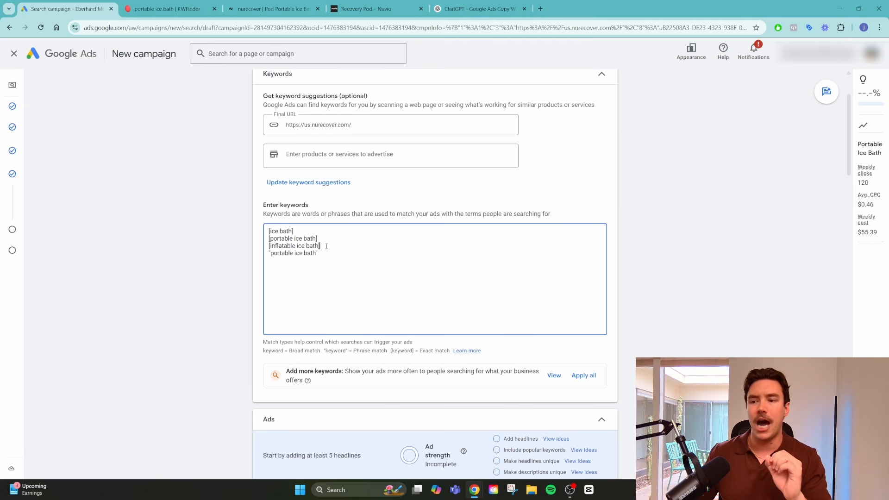
pyautogui.moveTo(327, 247); pyautogui.dragTo(286, 231)
pyautogui.click(307, 229)
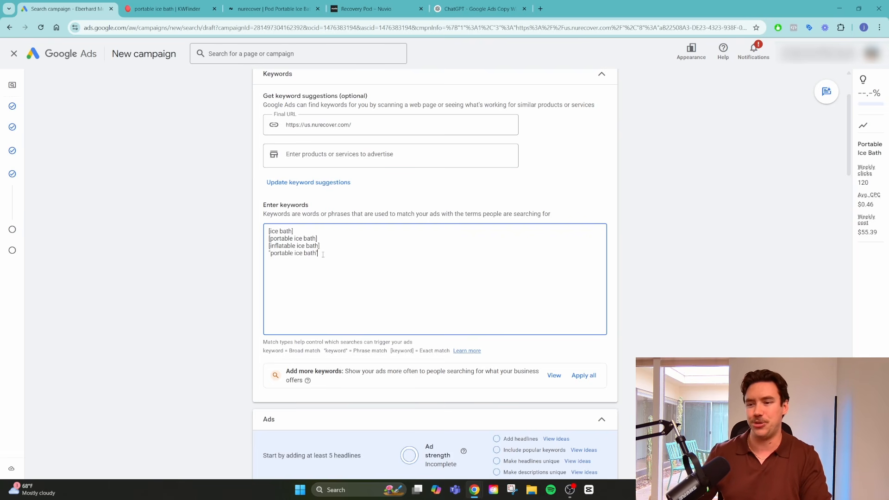
pyautogui.write('"')
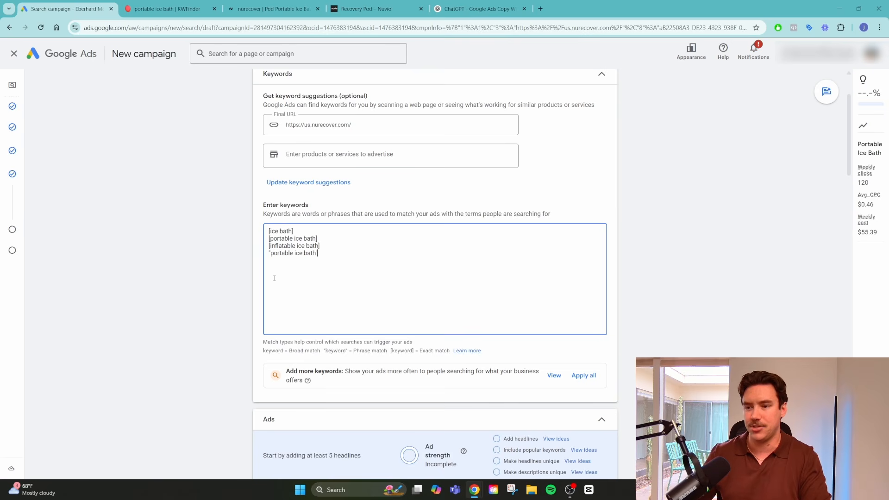
pyautogui.scroll(-5, 239, 287)
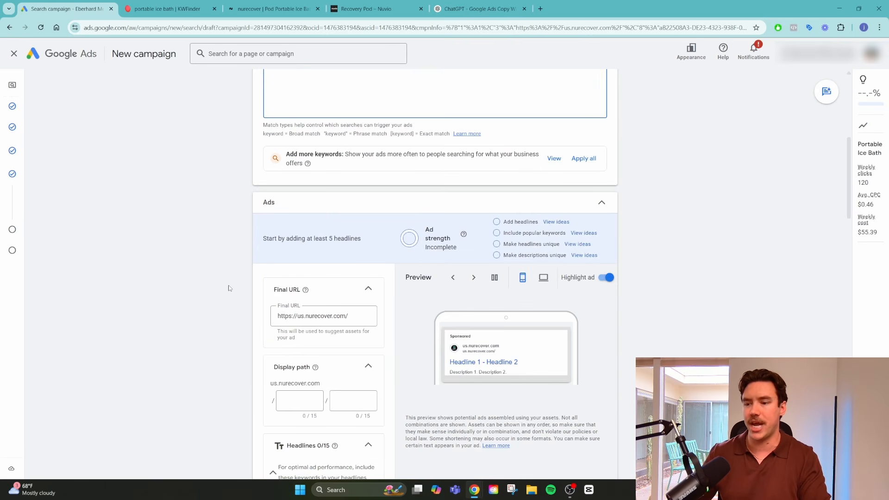
pyautogui.scroll(-2, 228, 288)
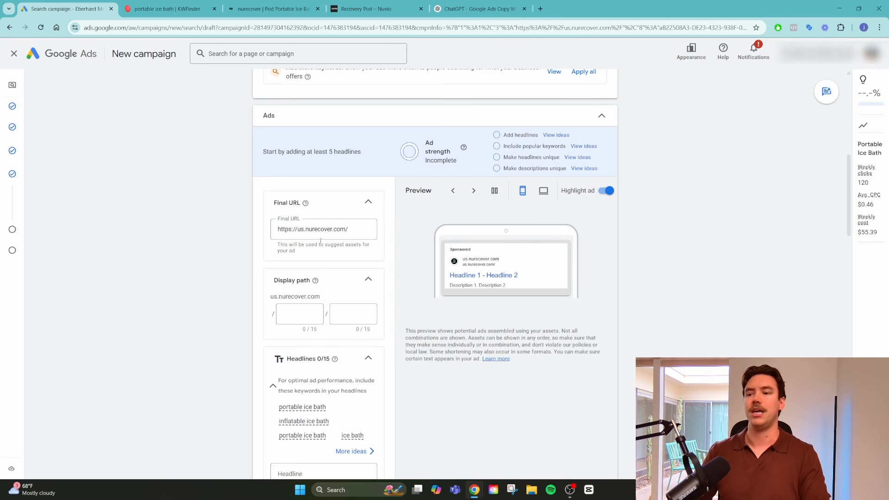
pyautogui.scroll(-1, 312, 252)
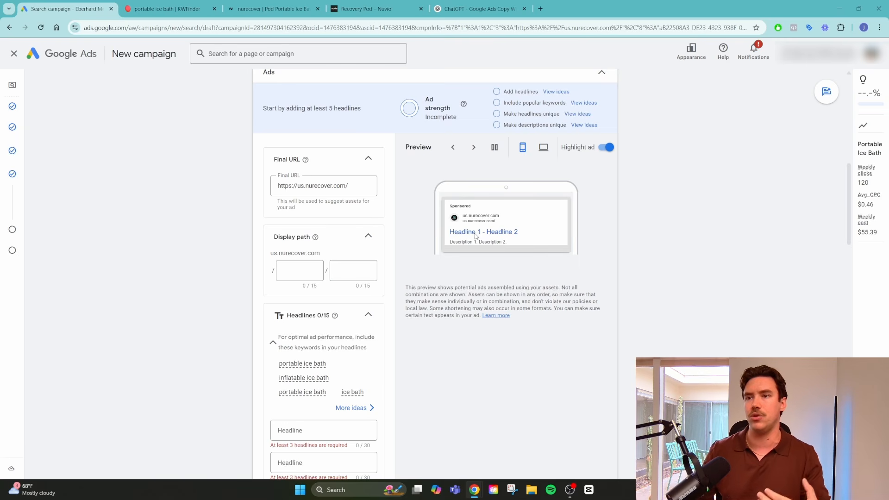
# - Search Google for "portable ice bath" in a new tab and compare Cryospring's product page from the results with nurecover's portable ice bath page
pyautogui.click(540, 8)
pyautogui.write('portable ice bath')
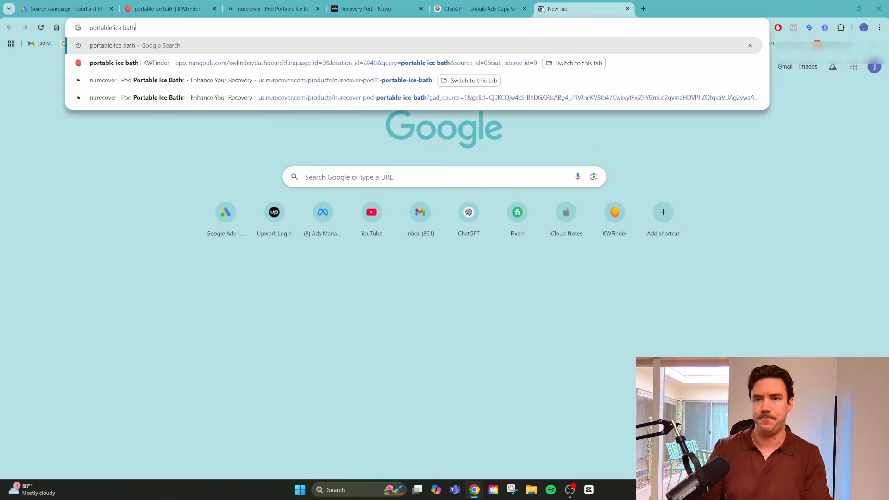
pyautogui.press('Return')
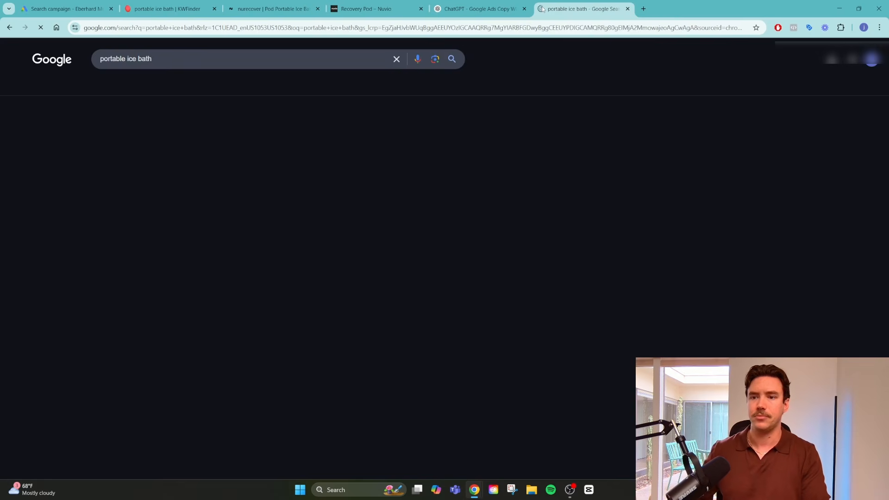
pyautogui.scroll(-7, 390, 204)
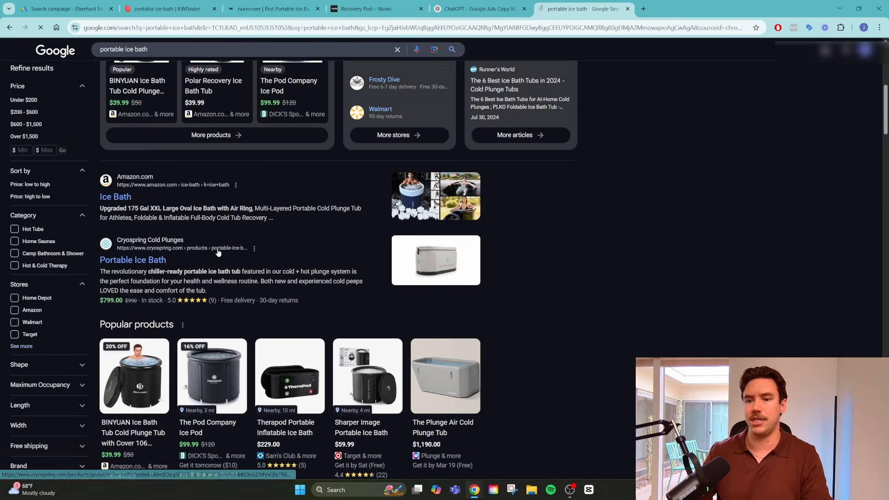
pyautogui.click(153, 262)
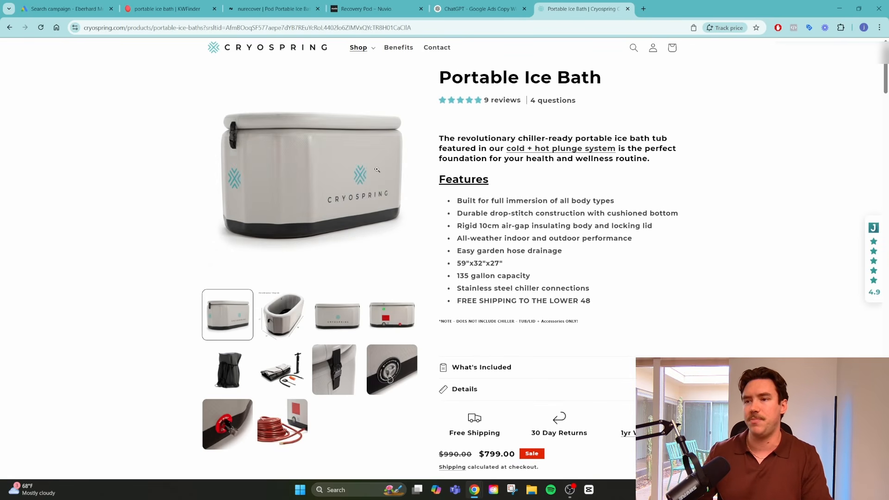
pyautogui.click(366, 9)
pyautogui.click(277, 8)
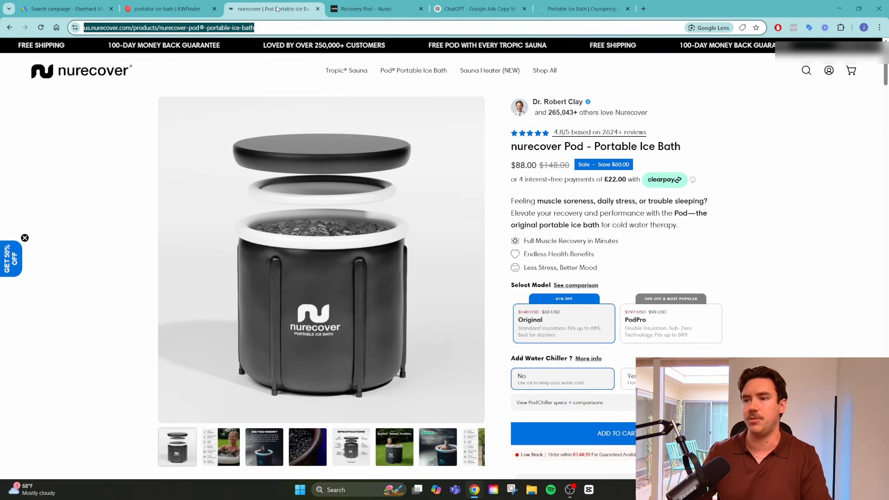
# - Copy the nurecover portable ice bath product page's URL and paste it in as the ad's final URL in Google Ads
pyautogui.hotkey('ctrl', 'c')
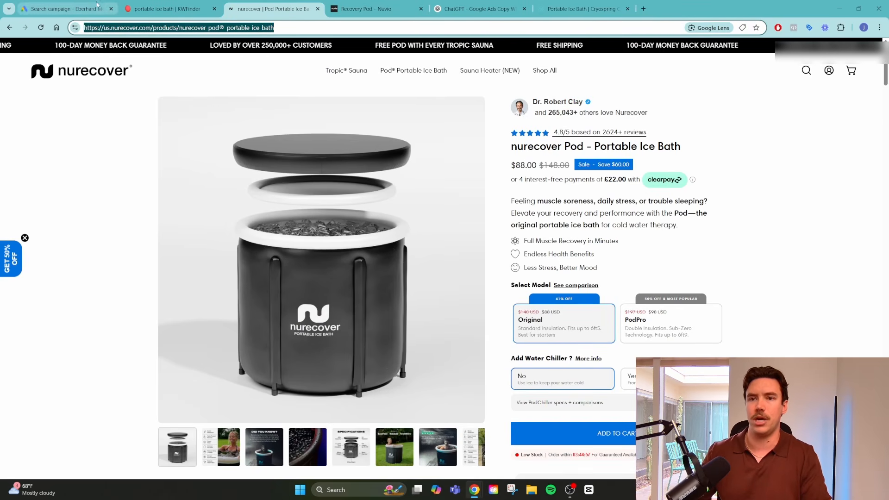
pyautogui.click(98, 6)
pyautogui.hotkey('ctrl', 'a')
pyautogui.hotkey('ctrl', 'v')
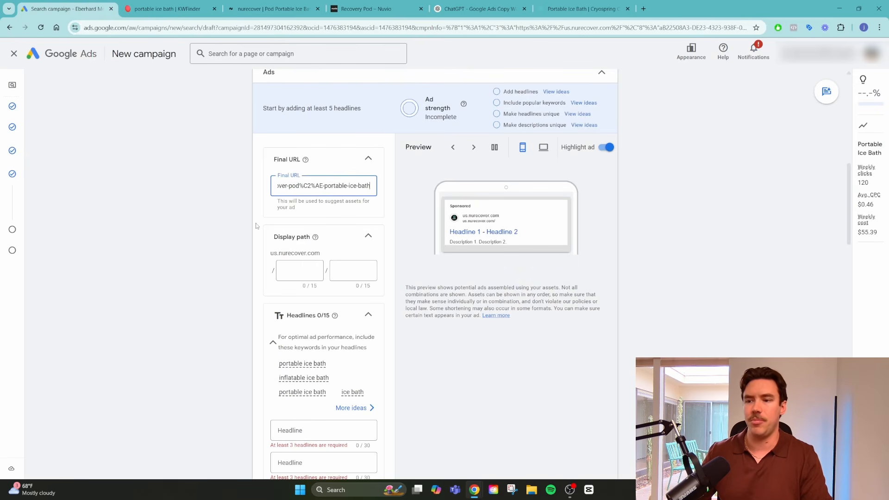
# - Set the ad's display path to "portable" in the first part and "icebath" in the second
pyautogui.click(296, 272)
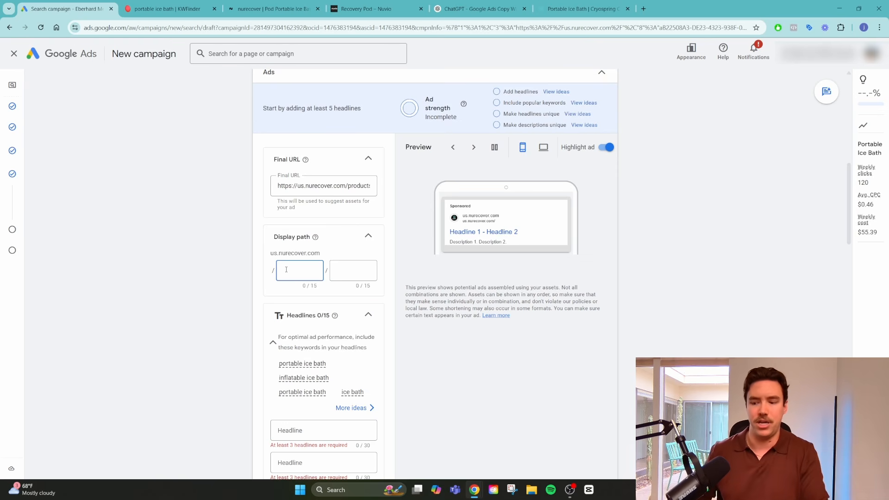
pyautogui.write('abkle')
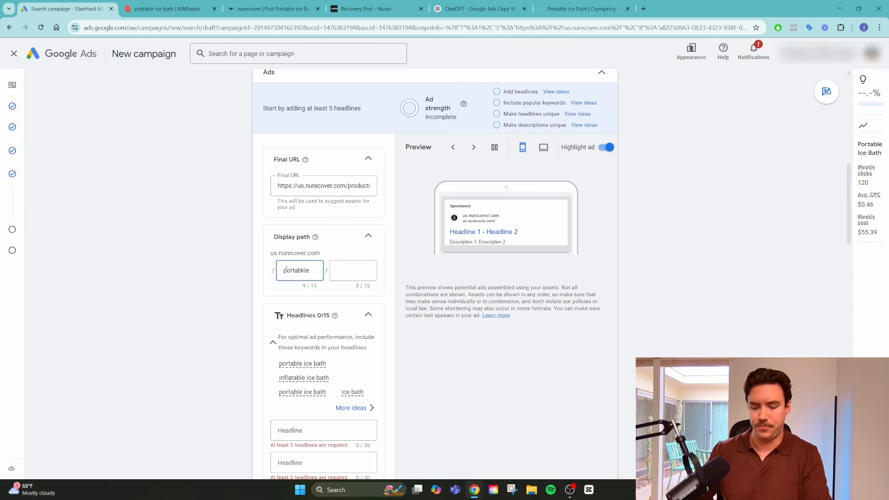
pyautogui.press('BackSpace')
pyautogui.press('BackSpace')
pyautogui.press('BackSpace')
pyautogui.write('le')
pyautogui.click(353, 272)
pyautogui.write('icebath')
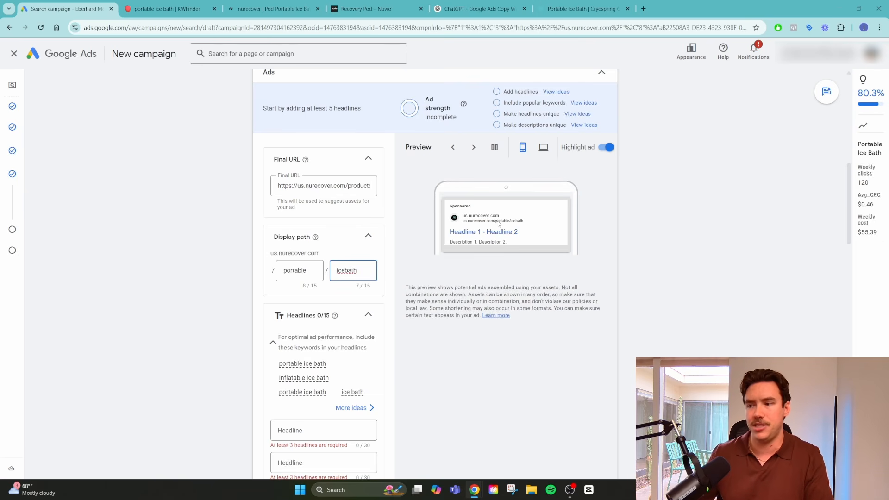
# - Add eight more headline fields to the ad so that all 15 are available
pyautogui.scroll(-5, 176, 290)
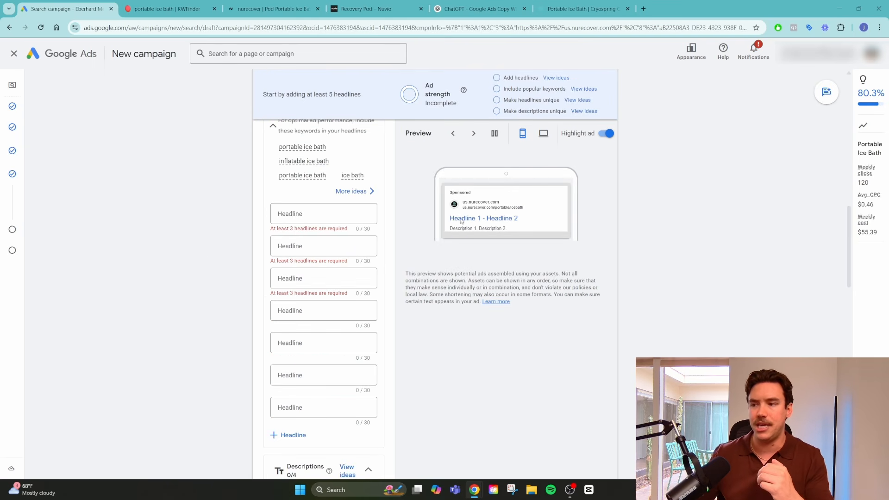
pyautogui.scroll(-2, 365, 373)
pyautogui.click(296, 354)
pyautogui.click(289, 386)
pyautogui.click(288, 412)
pyautogui.click(288, 445)
pyautogui.scroll(-2, 222, 439)
pyautogui.click(283, 390)
pyautogui.click(280, 422)
pyautogui.click(280, 455)
pyautogui.scroll(-3, 222, 417)
pyautogui.click(284, 357)
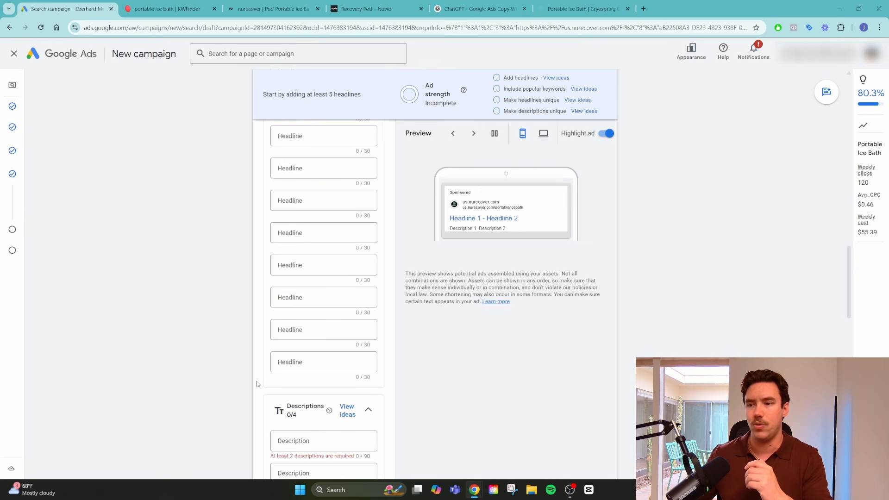
pyautogui.scroll(8, 258, 383)
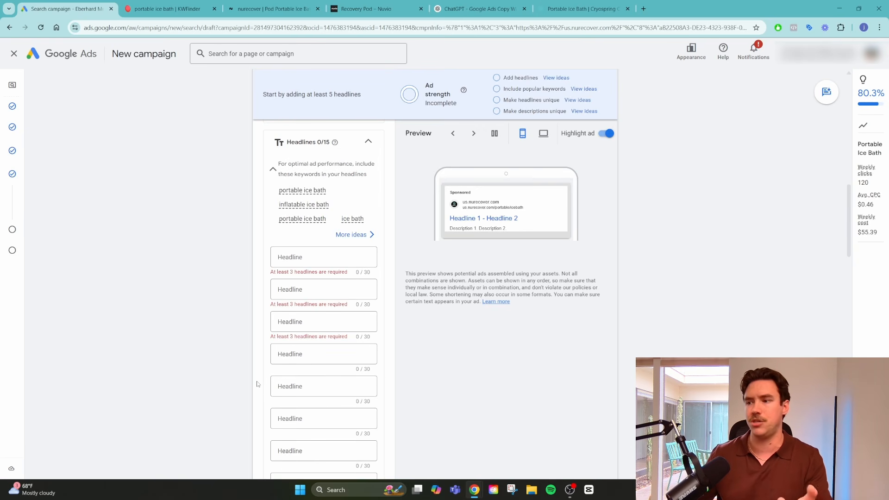
# - Look over the ad group's keywords, the display path, the suggested headline keywords and the empty headline and description fields
pyautogui.click(304, 258)
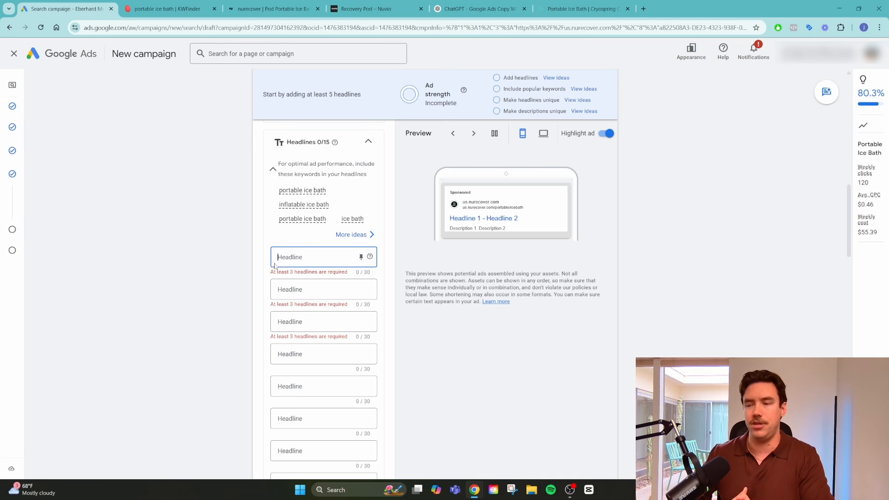
pyautogui.scroll(8, 275, 265)
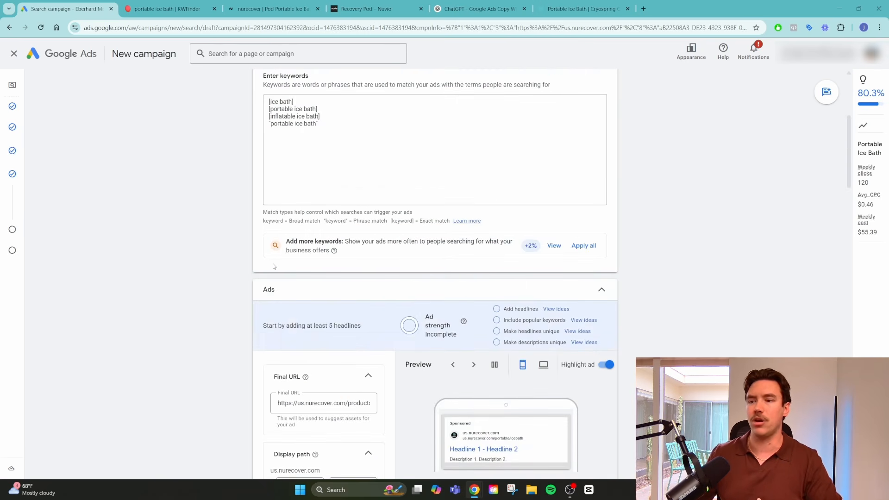
pyautogui.scroll(-7, 252, 205)
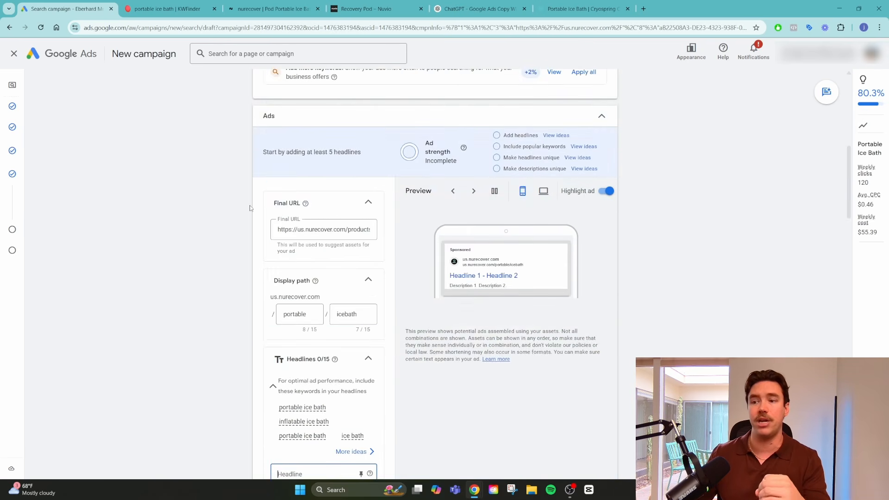
pyautogui.scroll(-14, 252, 208)
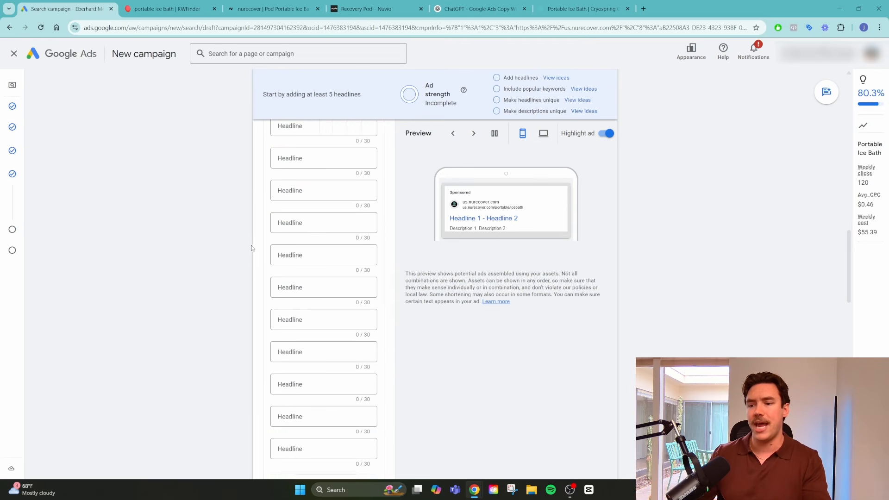
pyautogui.scroll(-2, 267, 264)
pyautogui.scroll(16, 268, 264)
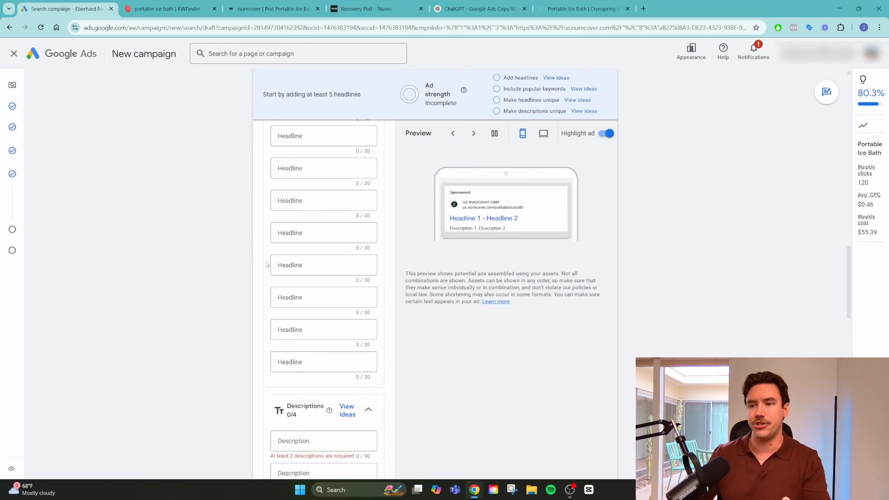
pyautogui.scroll(-7, 267, 264)
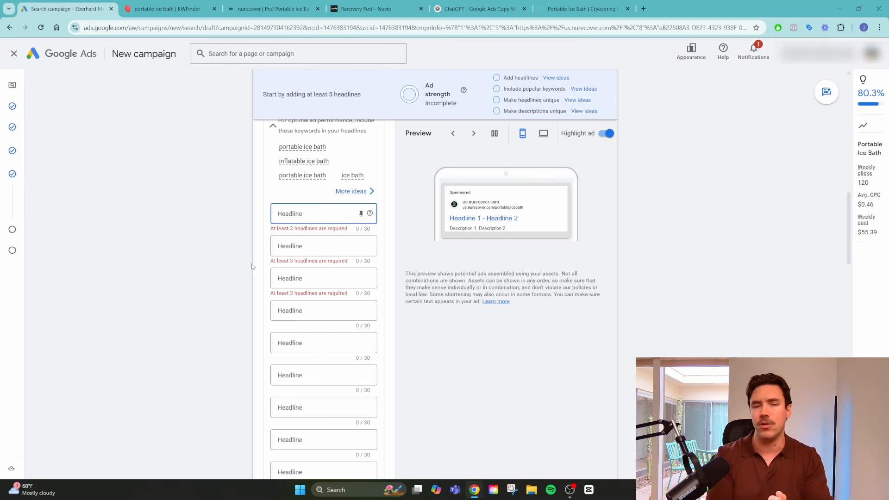
pyautogui.scroll(1, 241, 267)
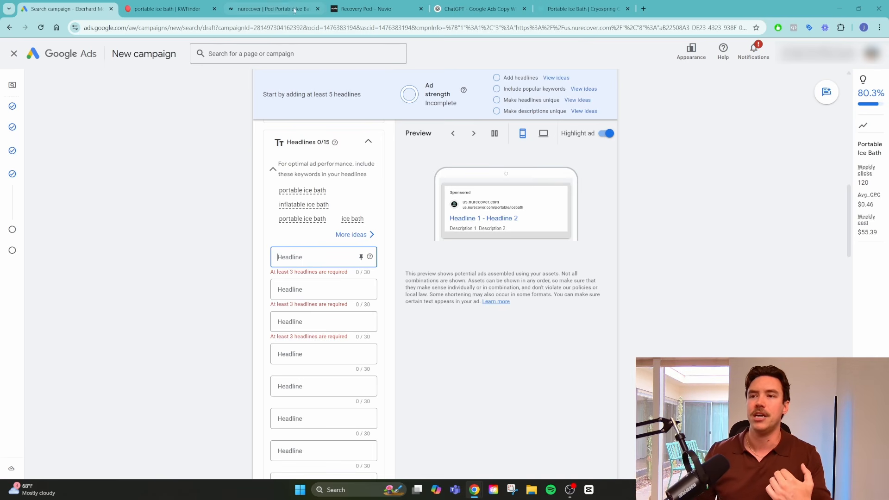
# - Examine nurecover's portable ice bath product page for selling points to use in the ad copy
pyautogui.click(274, 9)
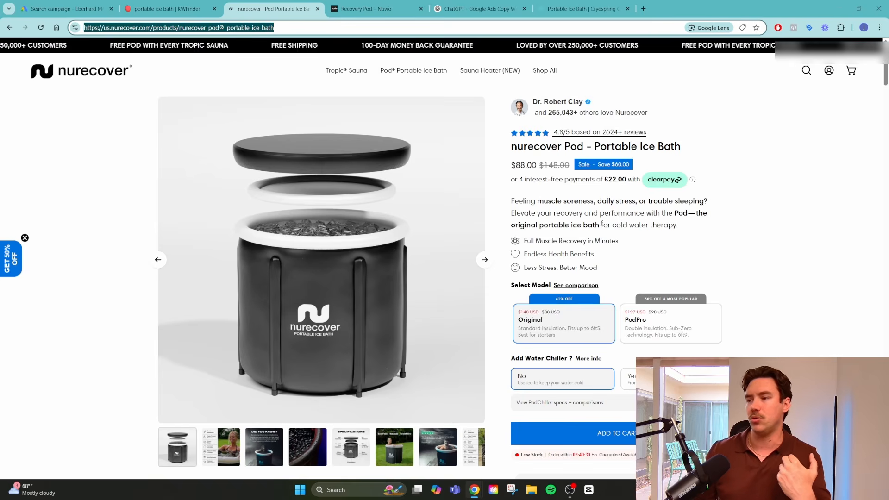
pyautogui.scroll(-20, 598, 234)
pyautogui.scroll(-5, 597, 232)
pyautogui.scroll(20, 529, 305)
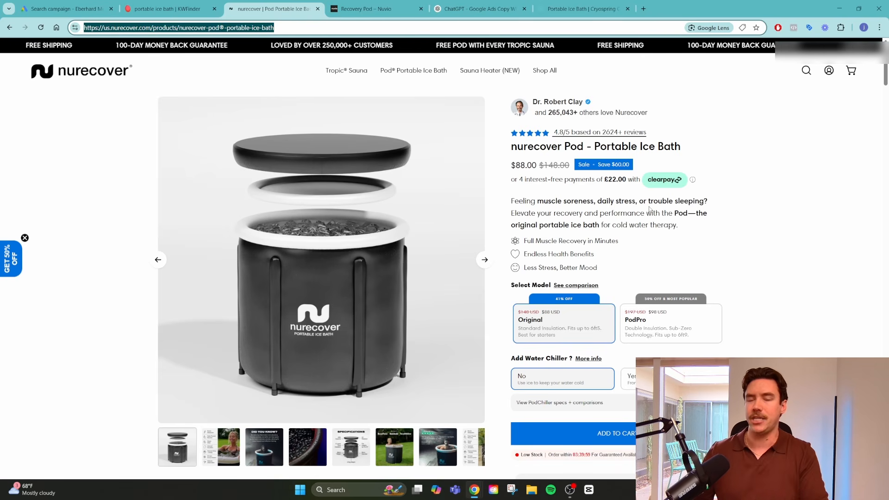
pyautogui.click(111, 192)
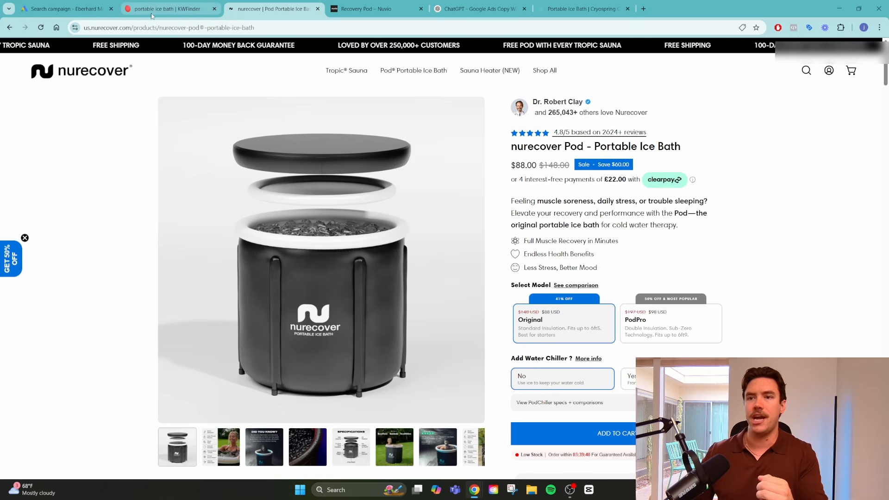
# - Move the nurecover page directly beside the Google Ads campaign in the browser and highlight the product's three benefit lines
pyautogui.moveTo(237, 10); pyautogui.dragTo(134, 9)
pyautogui.click(87, 9)
pyautogui.click(168, 8)
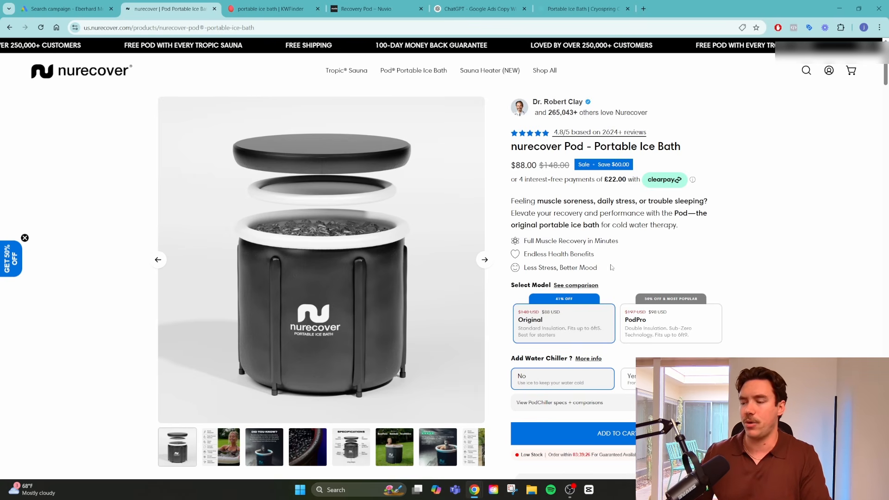
pyautogui.moveTo(597, 269); pyautogui.dragTo(525, 241)
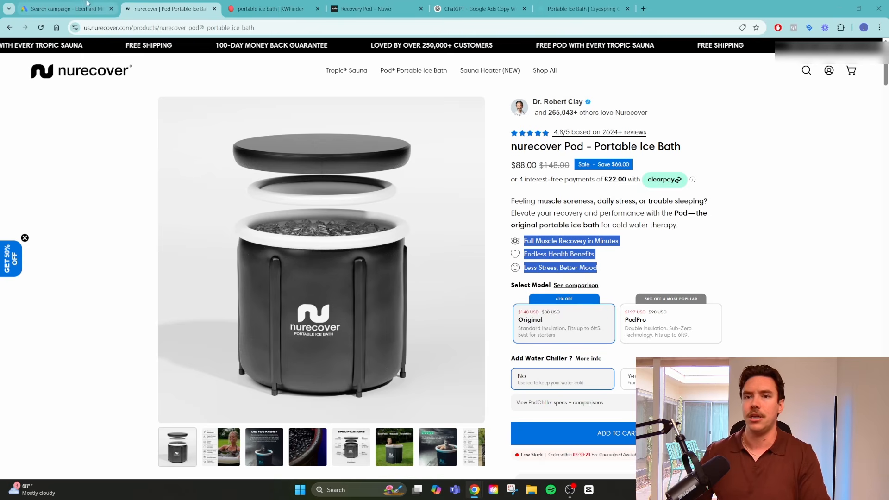
# - Check the Google Ads ad strength criteria and the ad group's keyword list as guidance for writing headlines
pyautogui.hotkey('ctrl', 'shift', 'Tab')
pyautogui.scroll(4, 304, 263)
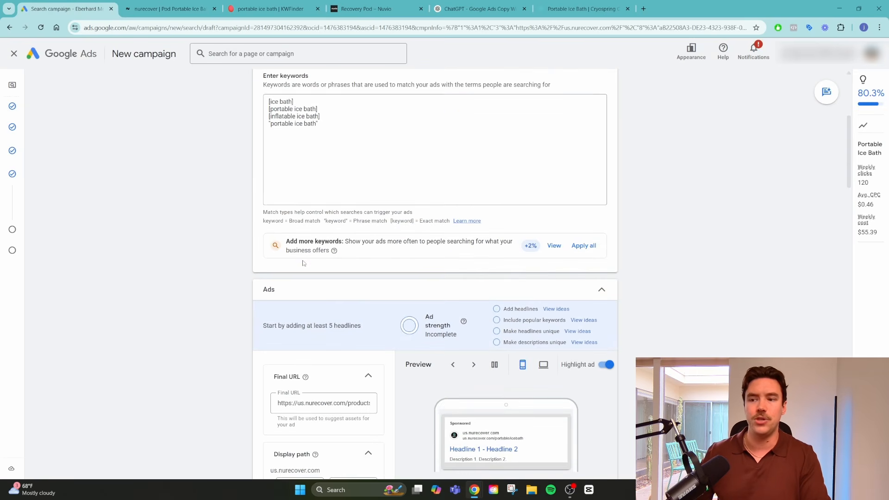
pyautogui.scroll(-2, 304, 262)
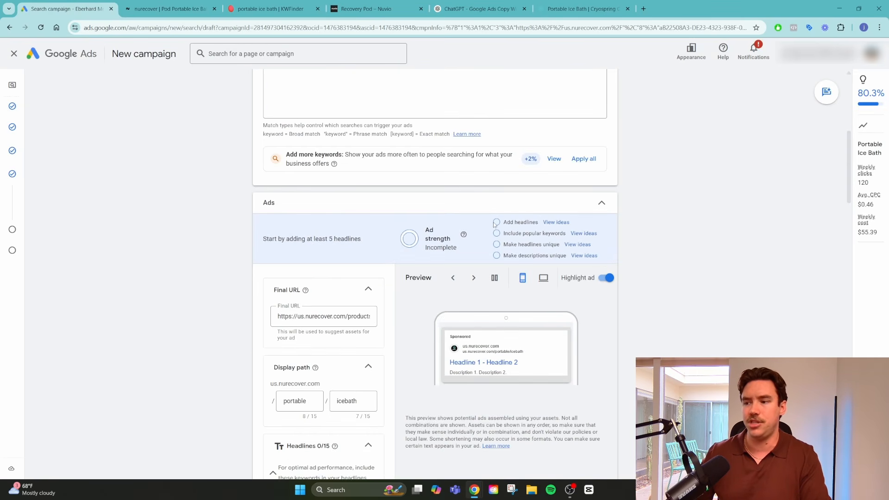
pyautogui.moveTo(504, 221); pyautogui.dragTo(511, 222)
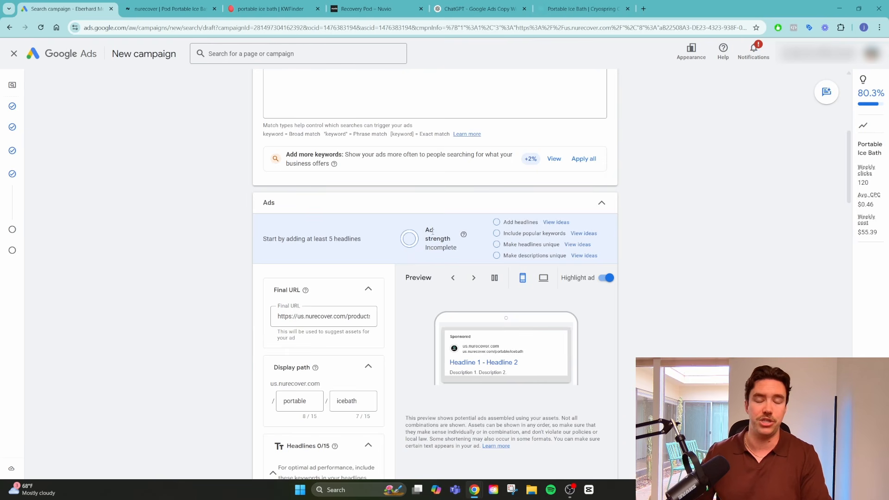
pyautogui.scroll(4, 430, 237)
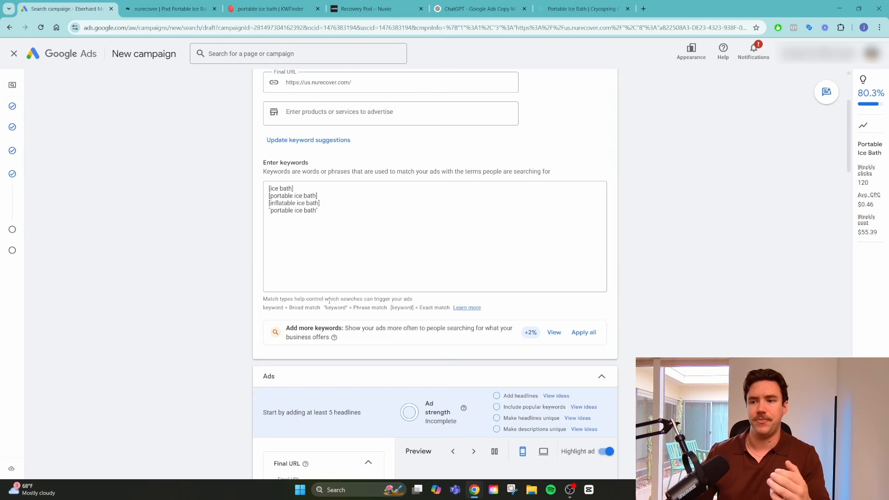
pyautogui.moveTo(327, 212); pyautogui.dragTo(267, 188)
pyautogui.click(322, 254)
pyautogui.scroll(-4, 333, 274)
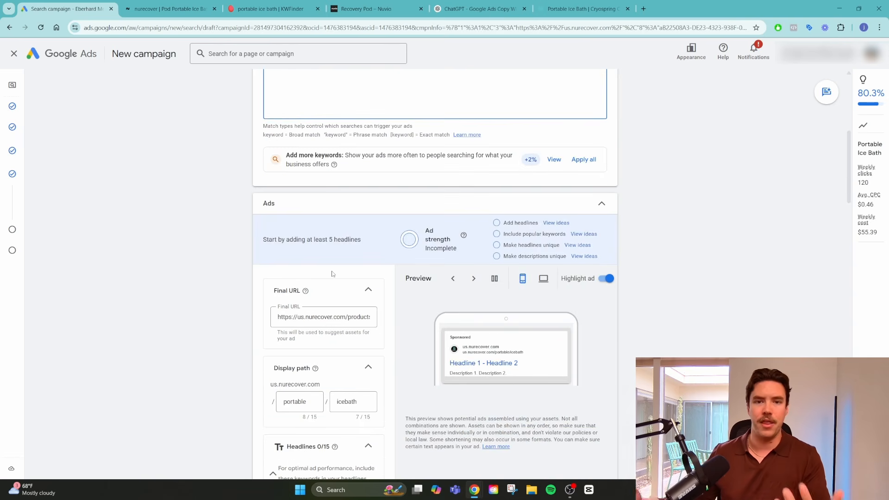
# - Enter "Portable Ice Bath" as the ad's first headline
pyautogui.scroll(-3, 332, 274)
pyautogui.click(308, 382)
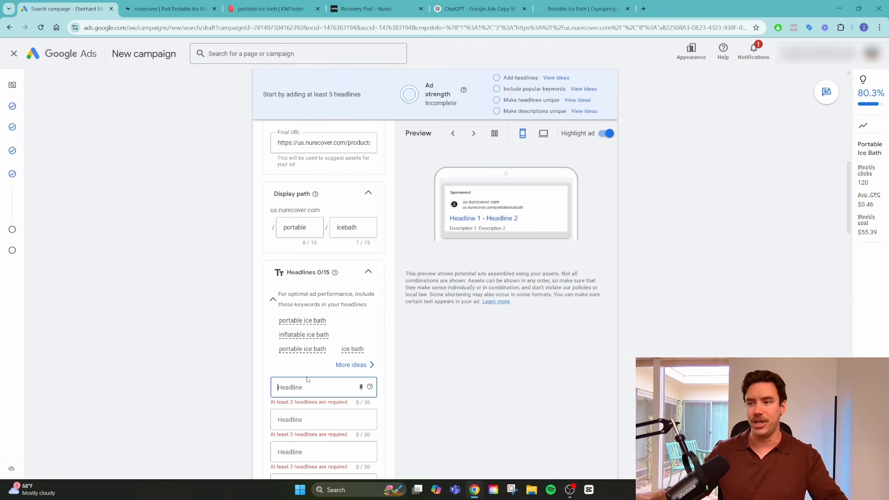
pyautogui.scroll(2, 308, 376)
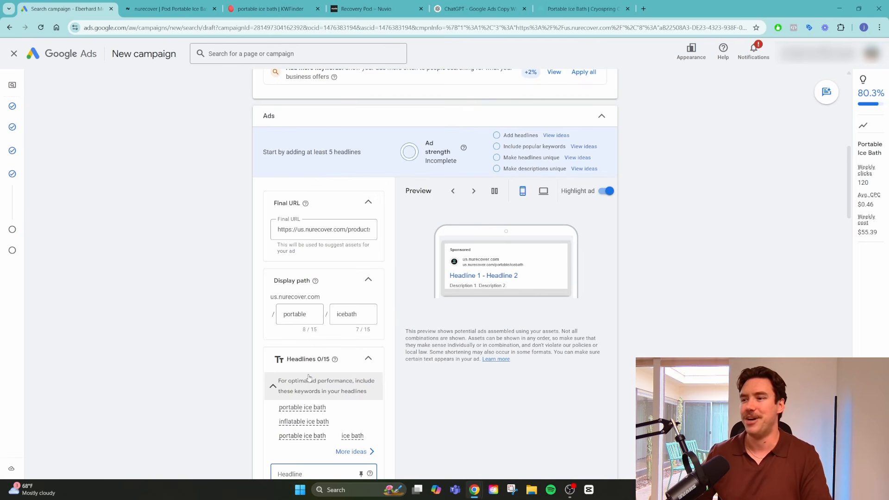
pyautogui.scroll(-2, 309, 378)
pyautogui.write('P')
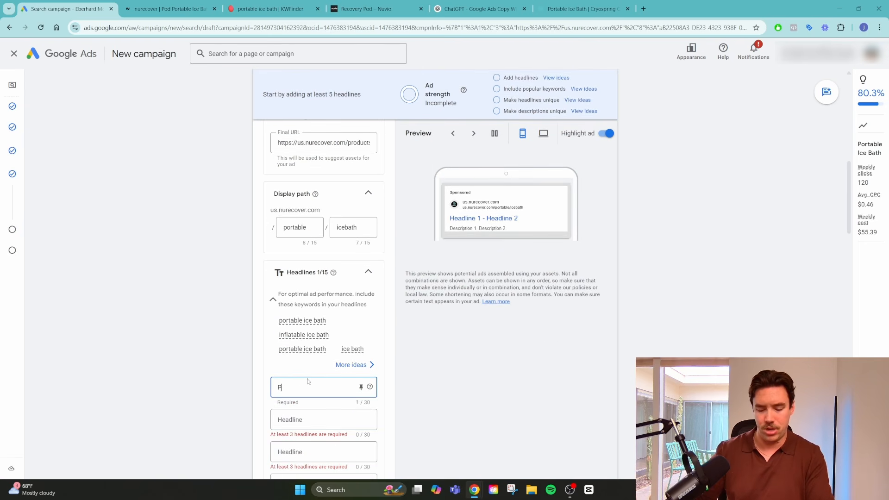
pyautogui.write('ortable Ice Bath')
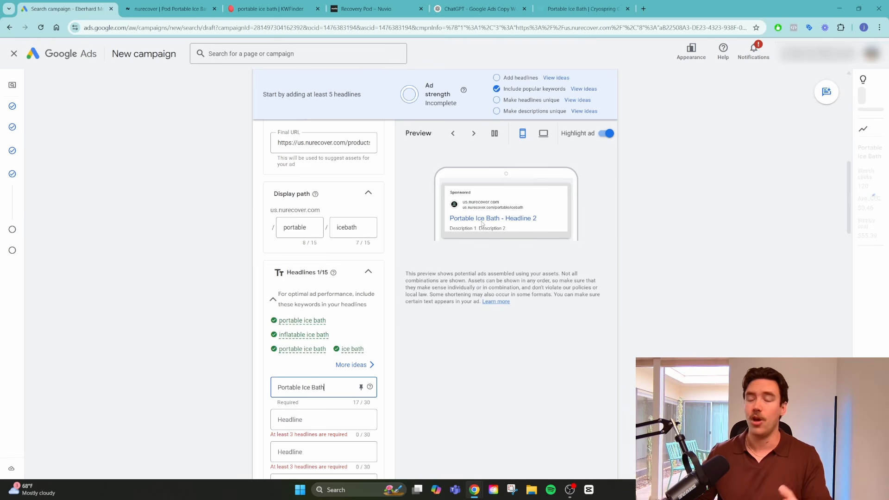
# - Copy "265,043+ others love Nurecover" from the nurecover product page and paste it as the ad's second headline
pyautogui.click(169, 5)
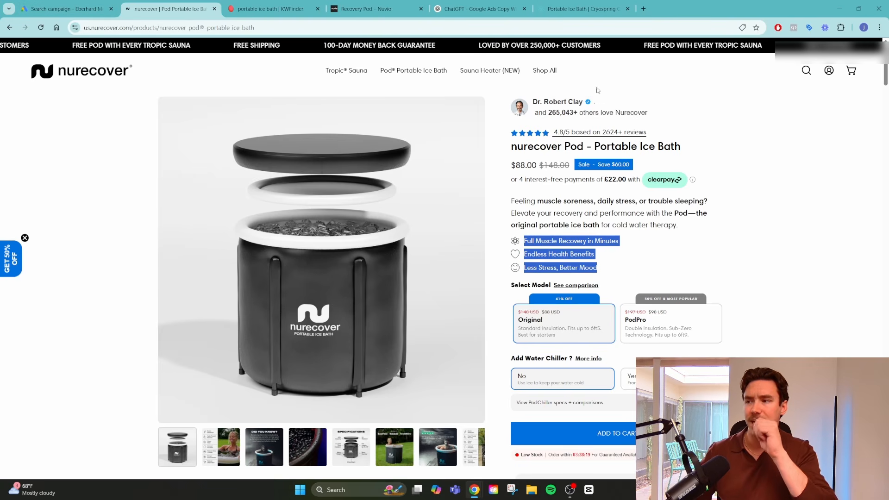
pyautogui.moveTo(647, 113); pyautogui.dragTo(550, 116)
pyautogui.hotkey('ctrl', 'c')
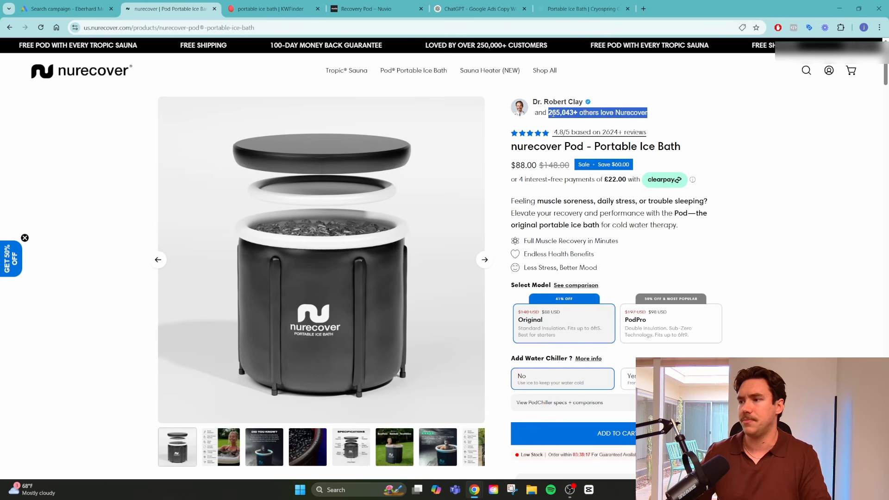
pyautogui.click(65, 8)
pyautogui.click(322, 332)
pyautogui.hotkey('ctrl', 'v')
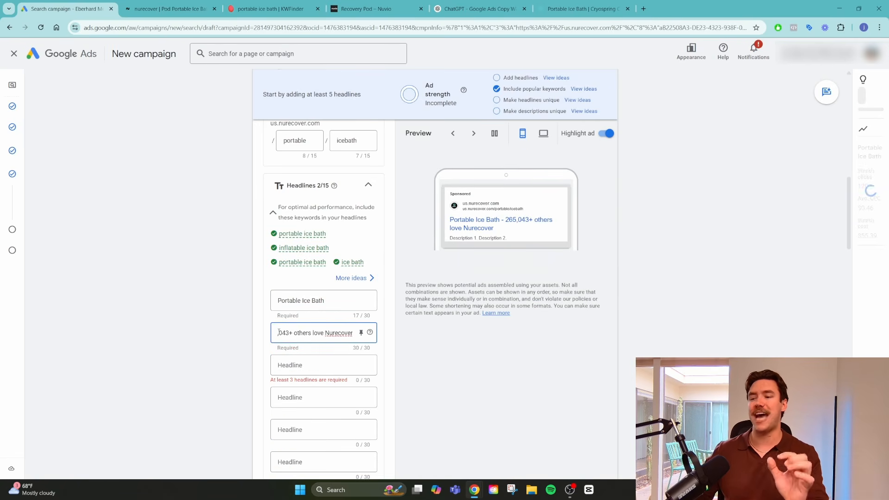
# - Capitalize "Others" and "Love" in the second headline so it reads "265,043+ Others Love Nurecover"
pyautogui.click(366, 308)
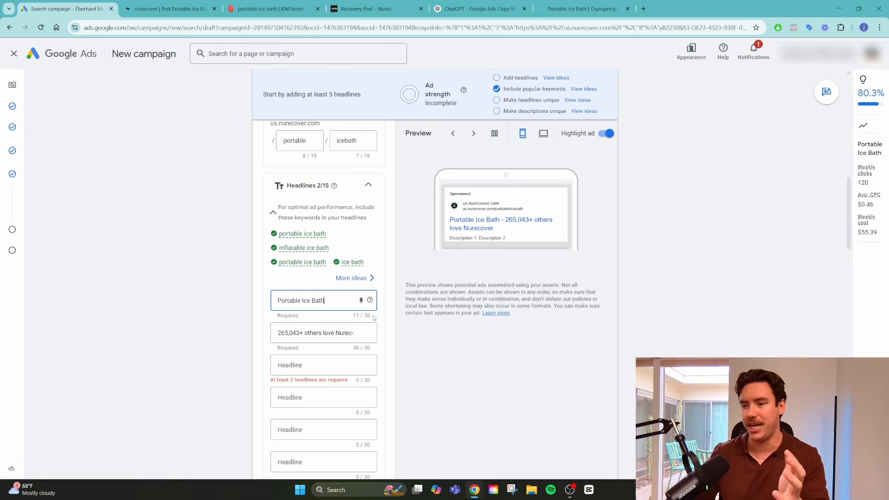
pyautogui.click(357, 328)
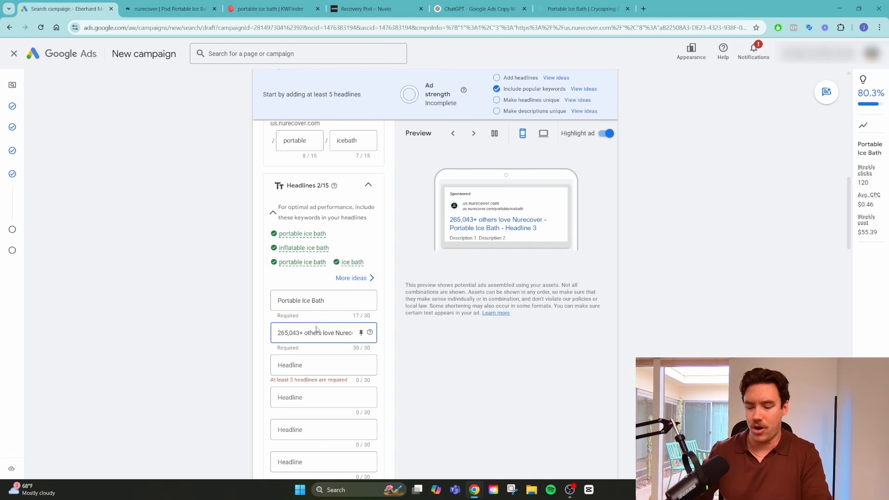
pyautogui.write('O')
pyautogui.click(325, 331)
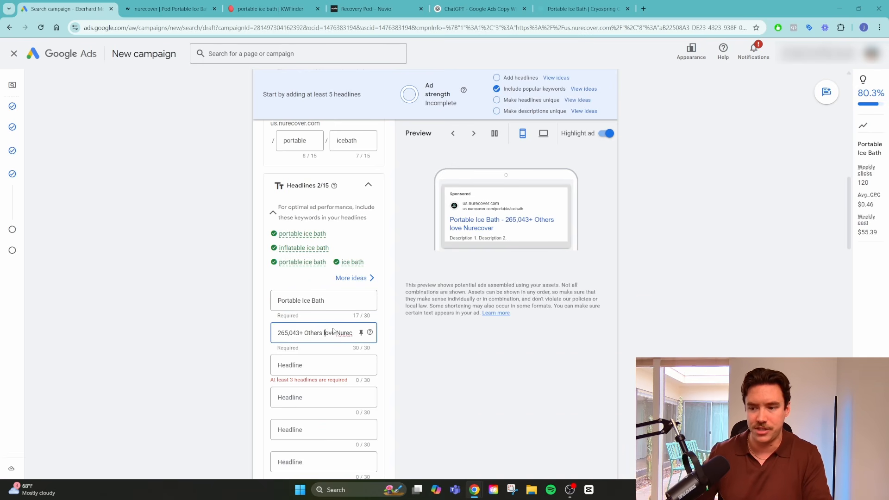
pyautogui.press('BackSpace')
pyautogui.write('L')
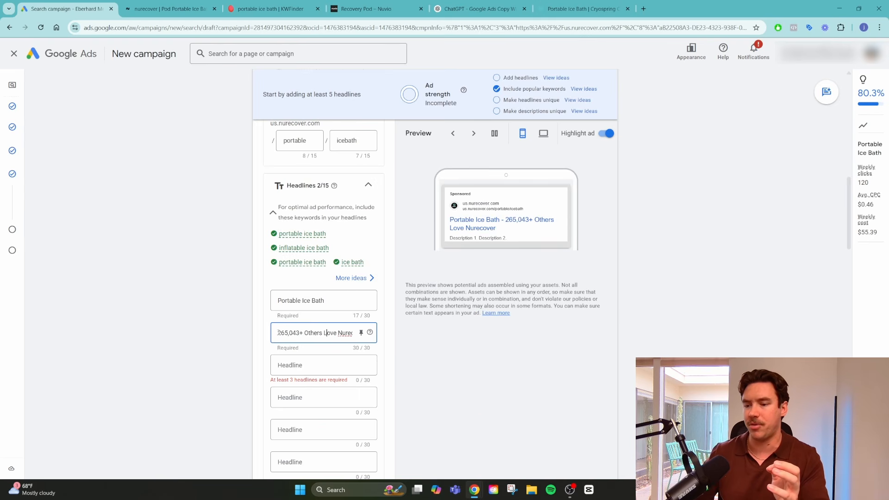
# - Pin the second headline so that it shows only in position 2
pyautogui.moveTo(334, 334); pyautogui.dragTo(526, 226)
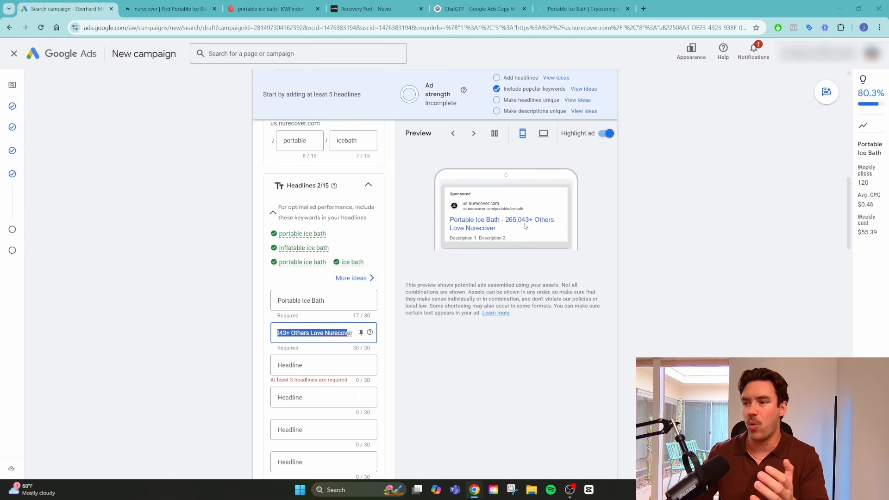
pyautogui.click(361, 333)
pyautogui.click(413, 257)
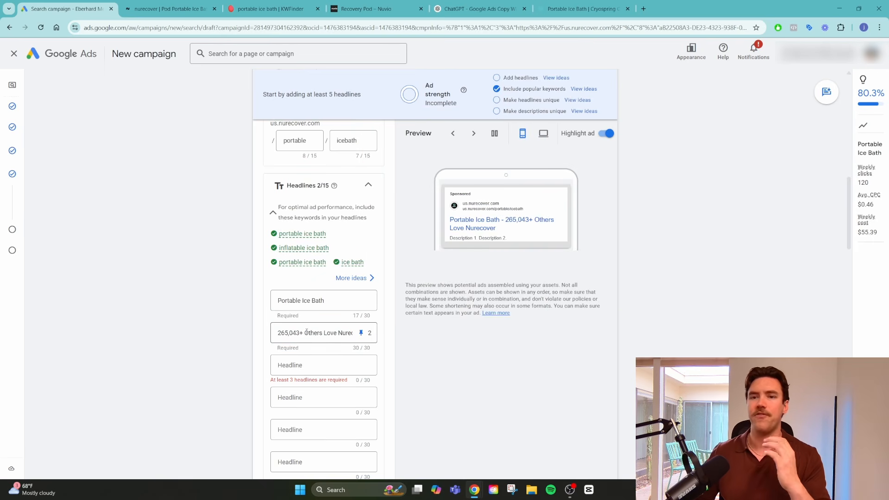
pyautogui.moveTo(329, 301); pyautogui.dragTo(343, 333)
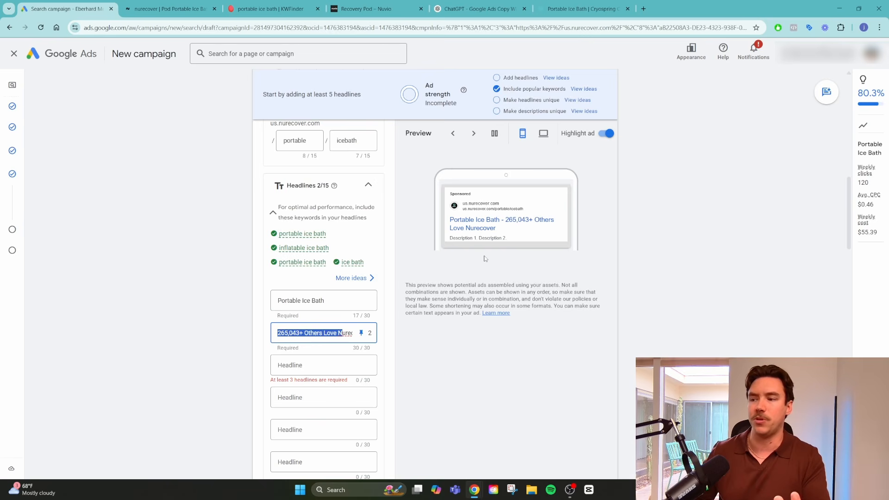
pyautogui.click(397, 343)
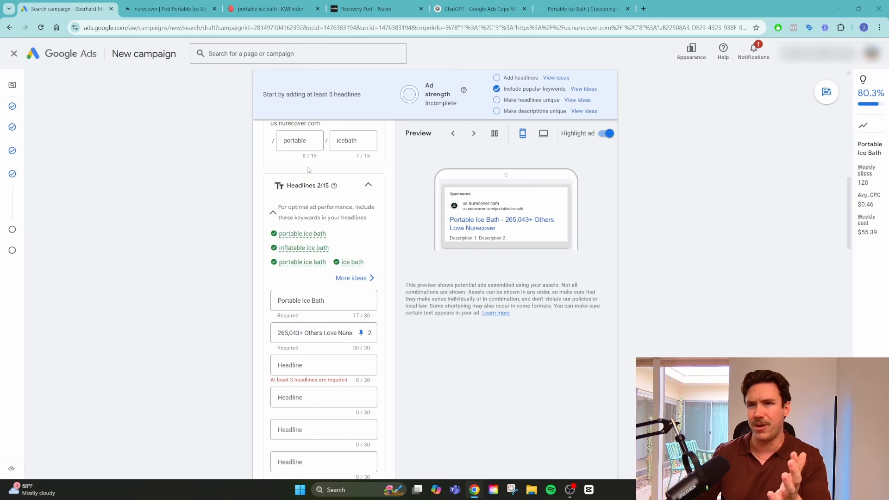
# - Replace the second headline with "Full Muscle Recovery", copied from the benefit lines on the nurecover product page
pyautogui.tripleClick(317, 331)
pyautogui.press('BackSpace')
pyautogui.hotkey('ctrl', 'Tab')
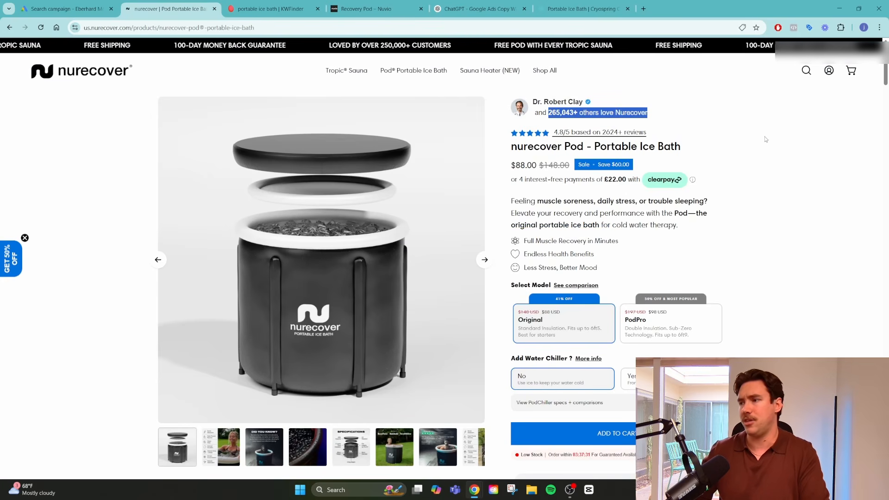
pyautogui.click(759, 149)
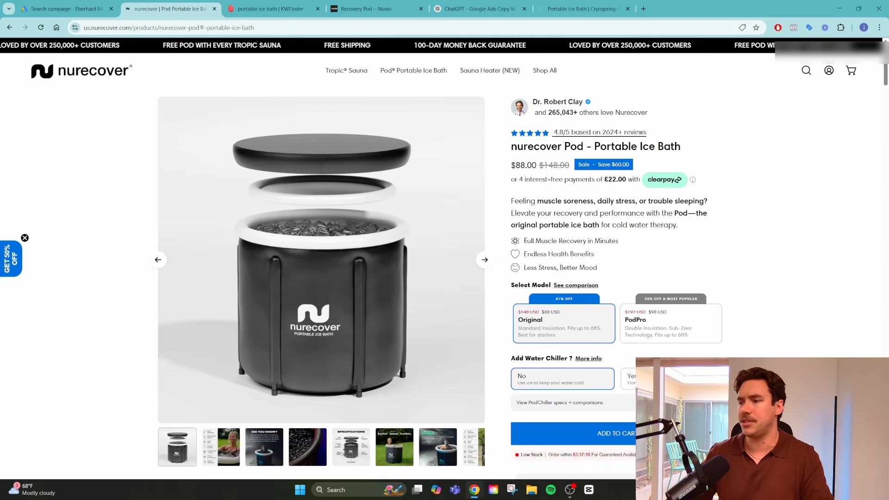
pyautogui.moveTo(522, 241); pyautogui.dragTo(585, 241)
pyautogui.hotkey('ctrl', 'c')
pyautogui.click(77, 5)
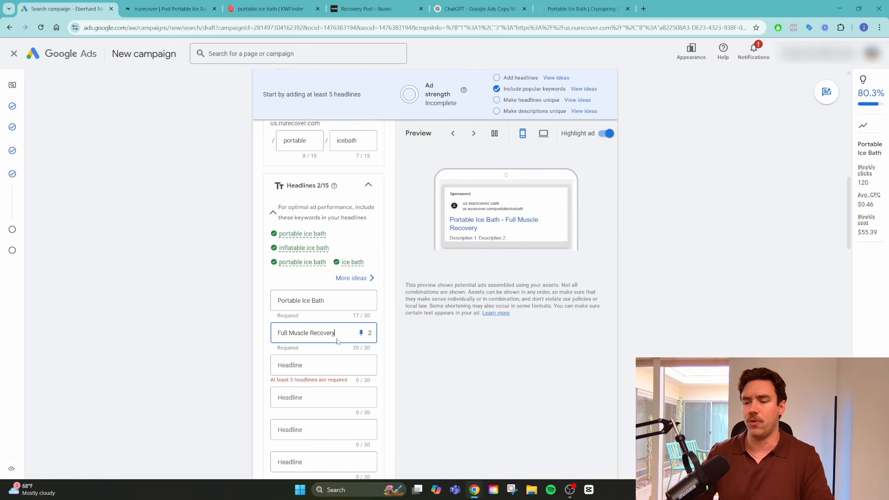
pyautogui.hotkey('ctrl', 'Tab')
pyautogui.click(77, 6)
pyautogui.hotkey('ctrl', 'v')
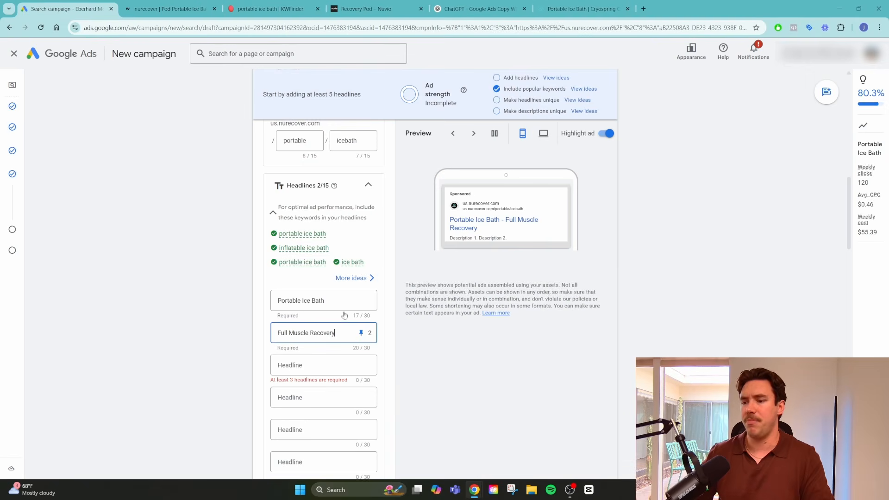
# - Try extending the second headline with "in Minutes", then restore it to "Full Muscle Recovery"
pyautogui.write('in Minut')
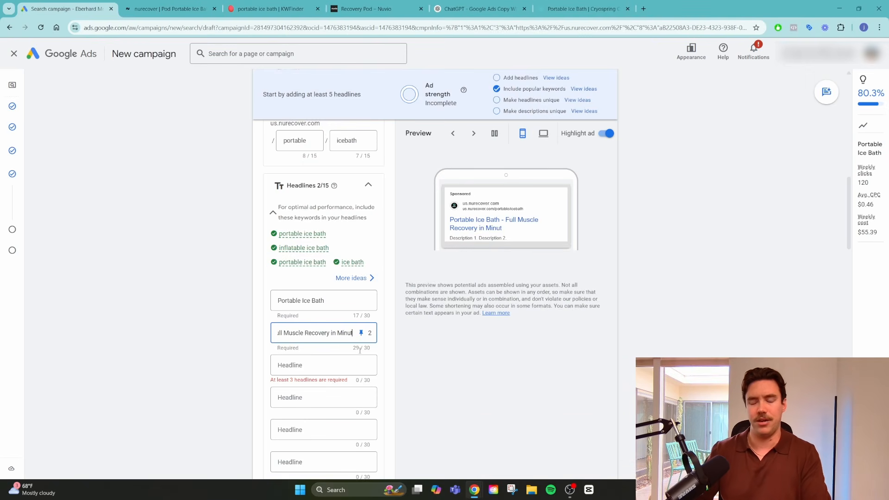
pyautogui.press('BackSpace')
pyautogui.press('BackSpace')
pyautogui.press('BackSpace')
pyautogui.press('BackSpace')
pyautogui.press('BackSpace')
pyautogui.press('BackSpace')
pyautogui.press('BackSpace')
pyautogui.press('BackSpace')
pyautogui.press('BackSpace')
pyautogui.press('BackSpace')
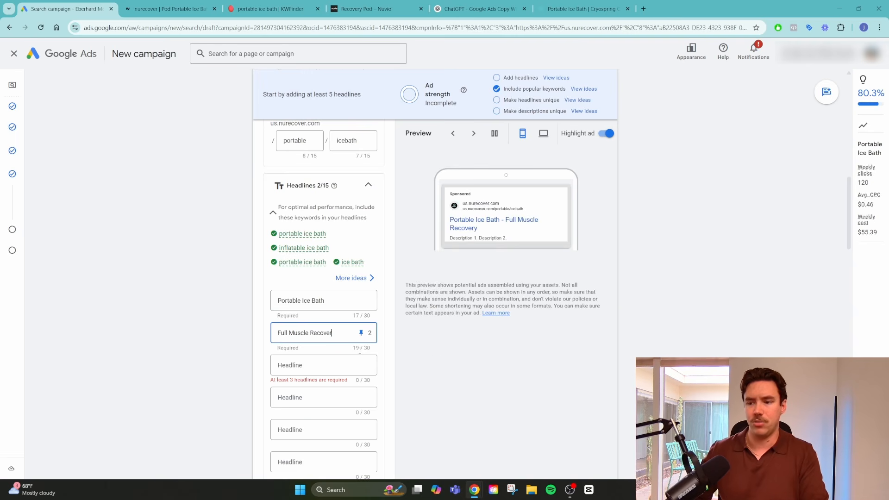
pyautogui.write('y')
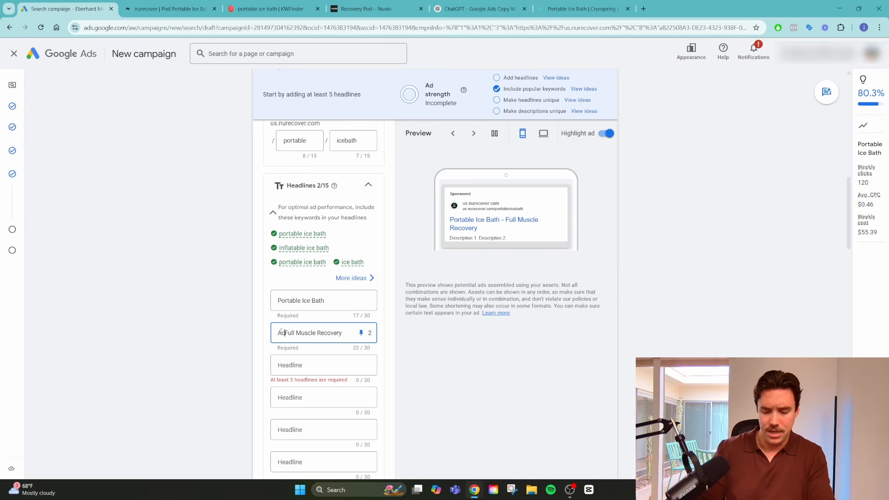
# - Add "Achieve" at the start of the second headline so it reads "Achieve Full Muscle Recovery"
pyautogui.write('chieve')
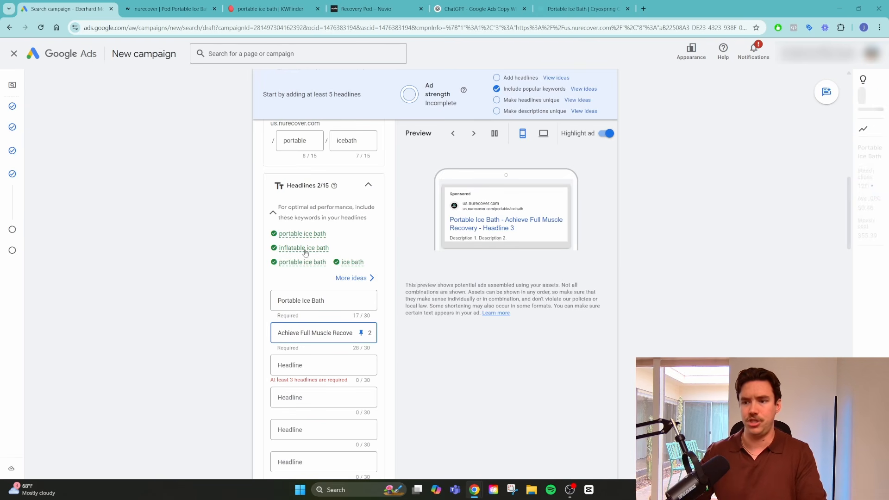
# - Copy "Endless Health Benefits" from the nurecover product page and paste it as the third headline
pyautogui.click(168, 8)
pyautogui.moveTo(594, 256); pyautogui.dragTo(524, 260)
pyautogui.hotkey('ctrl', 'c')
pyautogui.click(67, 8)
pyautogui.click(301, 369)
pyautogui.hotkey('ctrl', 'v')
# - Copy "Less Stress, Better Mood" from the nurecover product page and paste it as the fourth headline
pyautogui.hotkey('ctrl', 'Tab')
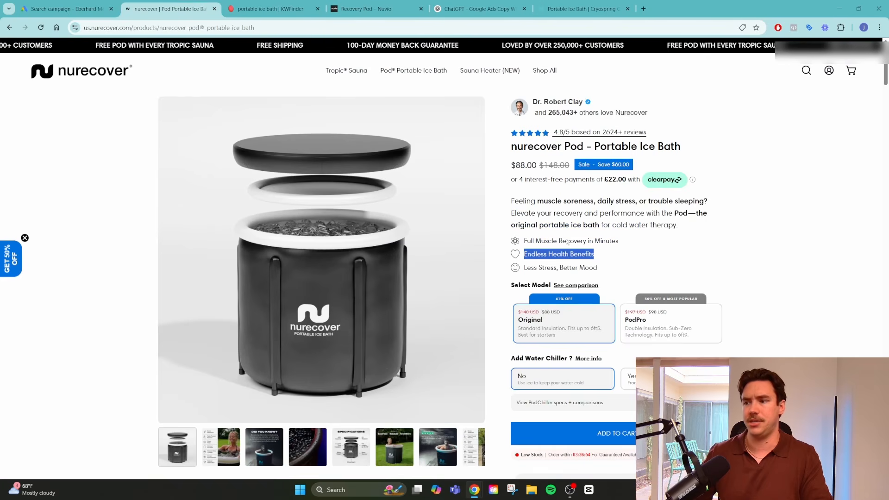
pyautogui.moveTo(598, 269); pyautogui.dragTo(535, 267)
pyautogui.hotkey('ctrl', 'c')
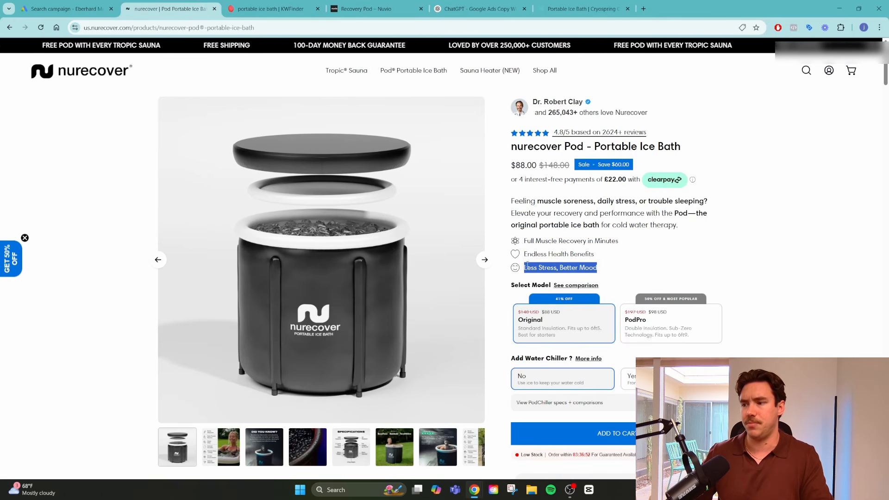
pyautogui.click(93, 9)
pyautogui.click(307, 398)
pyautogui.hotkey('ctrl', 'v')
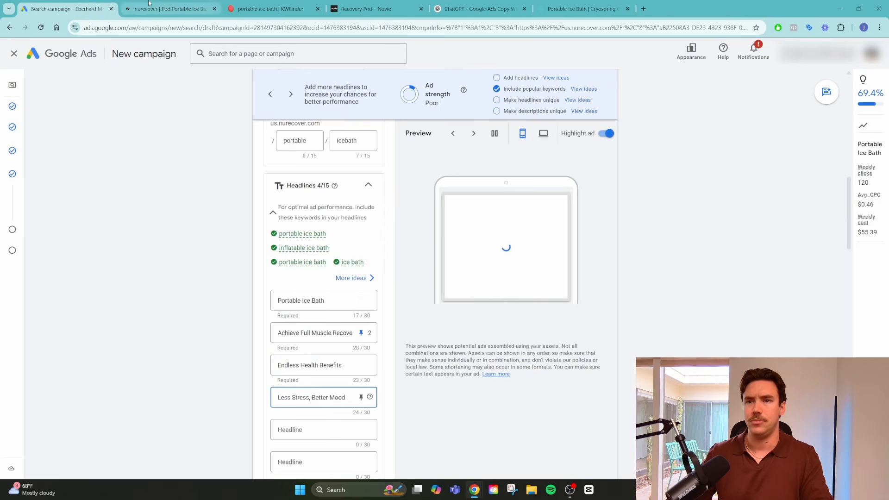
# - Copy "the original portable ice bath" from the nurecover product description and paste it as the fifth headline
pyautogui.click(167, 9)
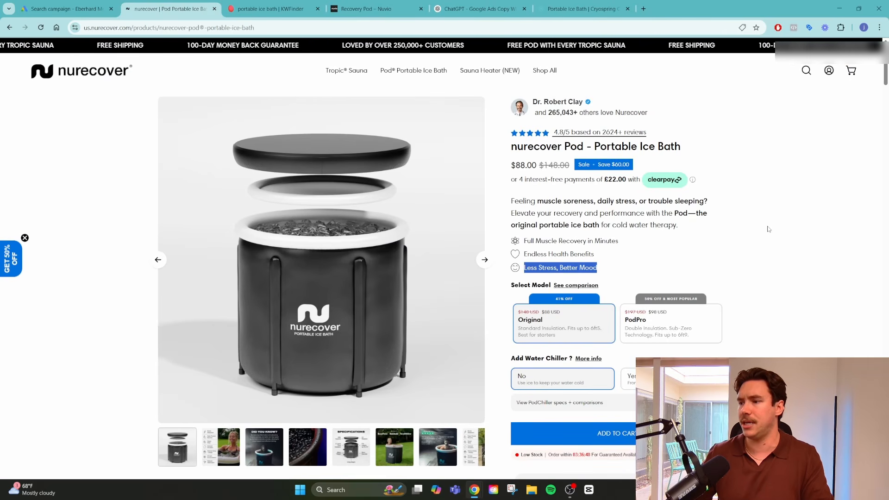
pyautogui.click(626, 221)
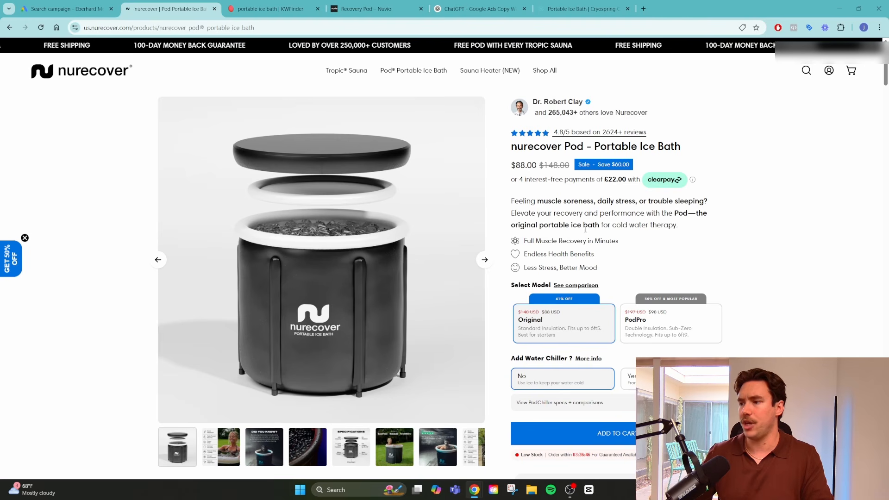
pyautogui.moveTo(696, 213); pyautogui.dragTo(599, 226)
pyautogui.hotkey('ctrl', 'c')
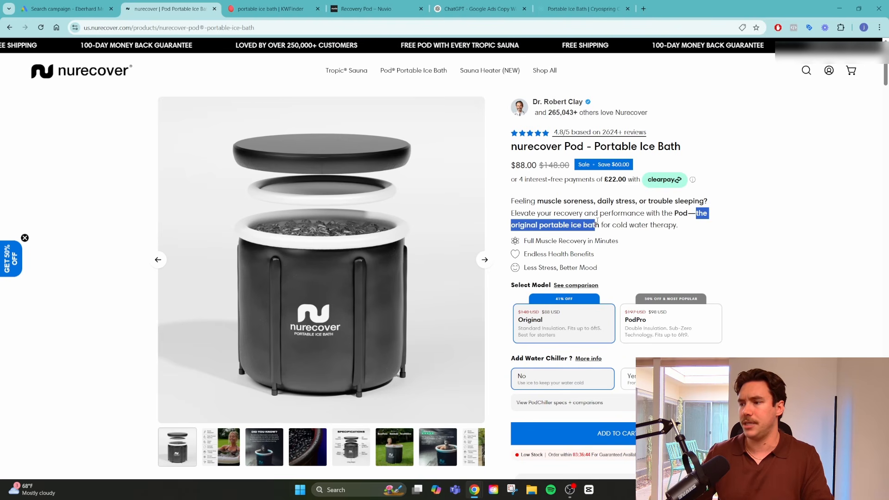
pyautogui.click(74, 4)
pyautogui.click(274, 426)
pyautogui.hotkey('ctrl', 'v')
# - Capitalize each word of the fifth headline so it reads "The Original Portable Ice Bath"
pyautogui.moveTo(277, 429); pyautogui.dragTo(313, 430)
pyautogui.write('The Original')
pyautogui.click(315, 430)
pyautogui.press('BackSpace')
pyautogui.write('P')
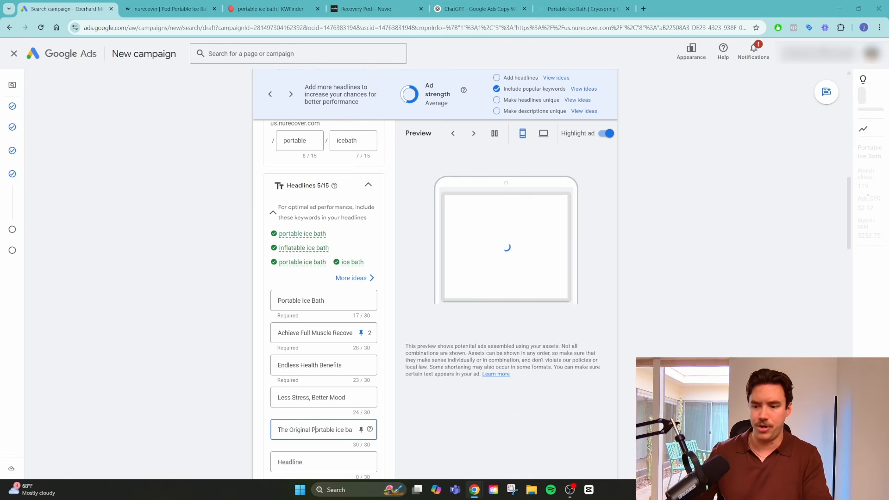
pyautogui.click(338, 430)
pyautogui.press('BackSpace')
pyautogui.write('I')
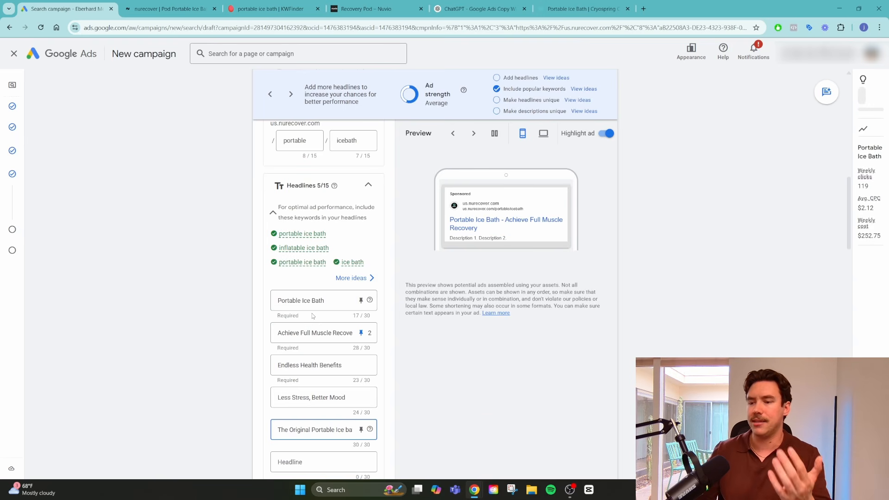
pyautogui.moveTo(312, 430); pyautogui.dragTo(362, 432)
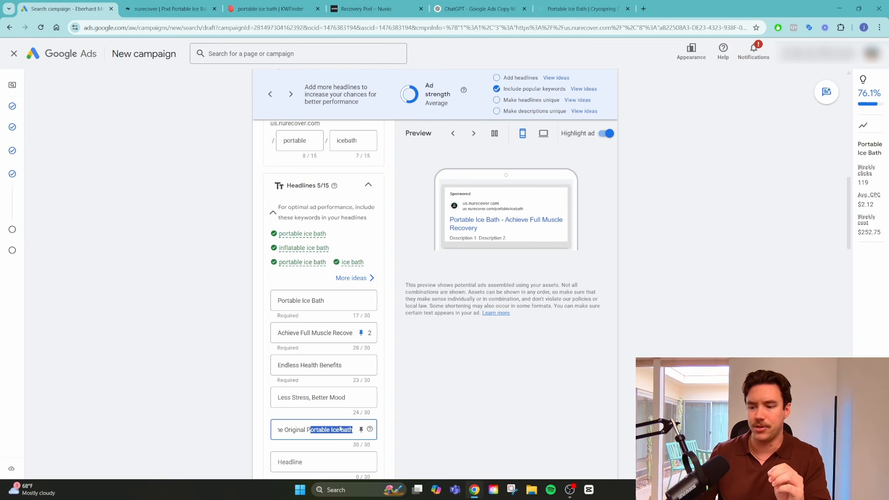
pyautogui.click(346, 427)
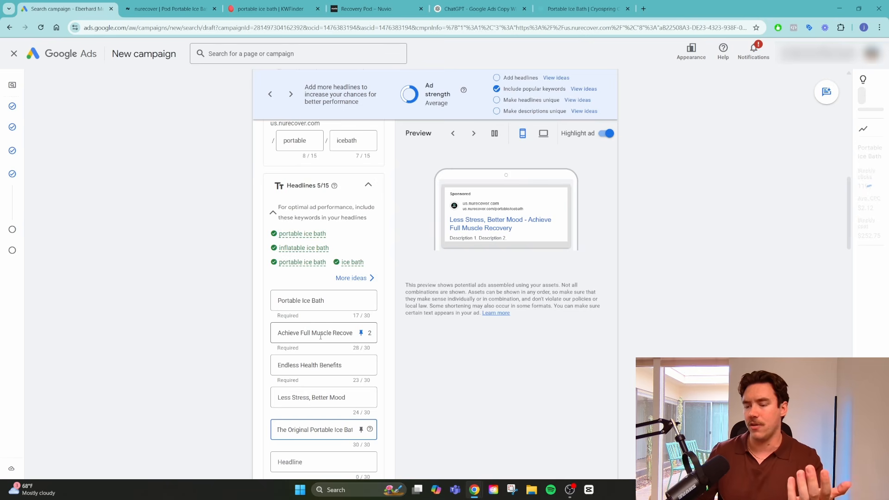
# - Pin the headlines "Endless Health Benefits" and "Less Stress, Better Mood" to position 2
pyautogui.click(361, 365)
pyautogui.click(419, 284)
pyautogui.click(361, 397)
pyautogui.click(407, 319)
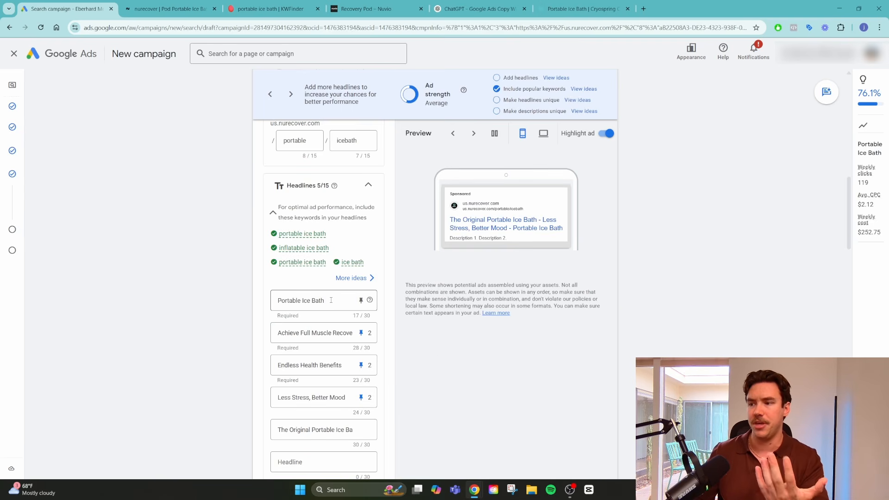
# - Pin the headlines "The Original Portable Ice Bath" and "Portable Ice Bath" to position 1
pyautogui.scroll(-1, 331, 300)
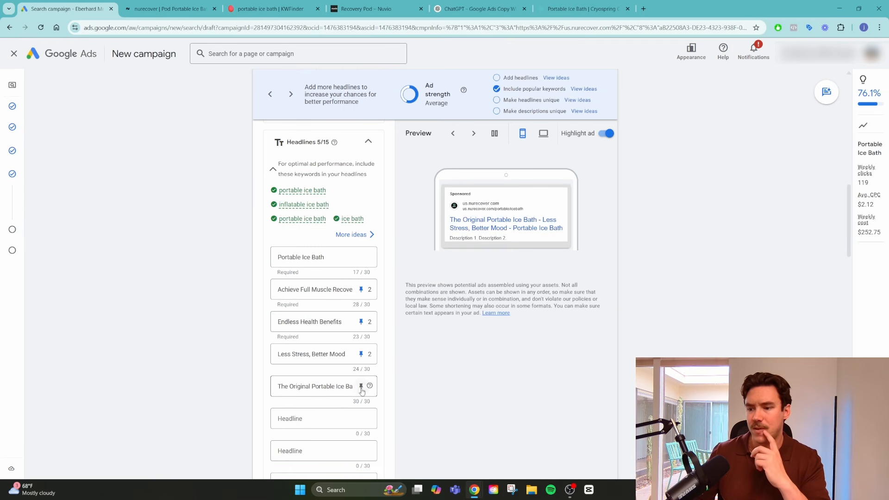
pyautogui.click(362, 392)
pyautogui.click(407, 255)
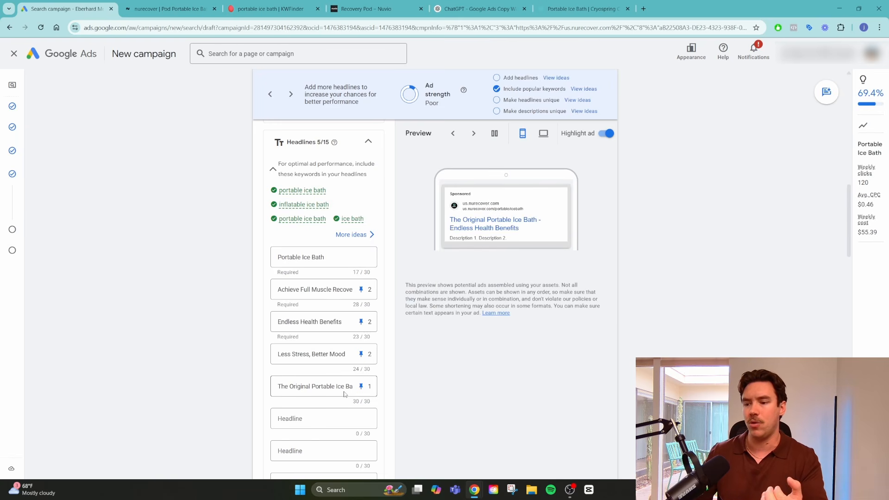
pyautogui.moveTo(299, 386); pyautogui.dragTo(360, 392)
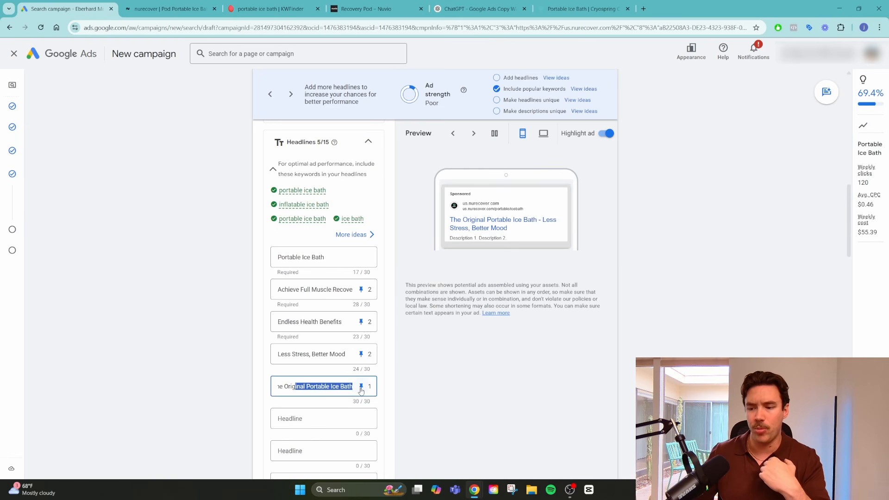
pyautogui.moveTo(283, 259); pyautogui.dragTo(322, 258)
pyautogui.click(323, 257)
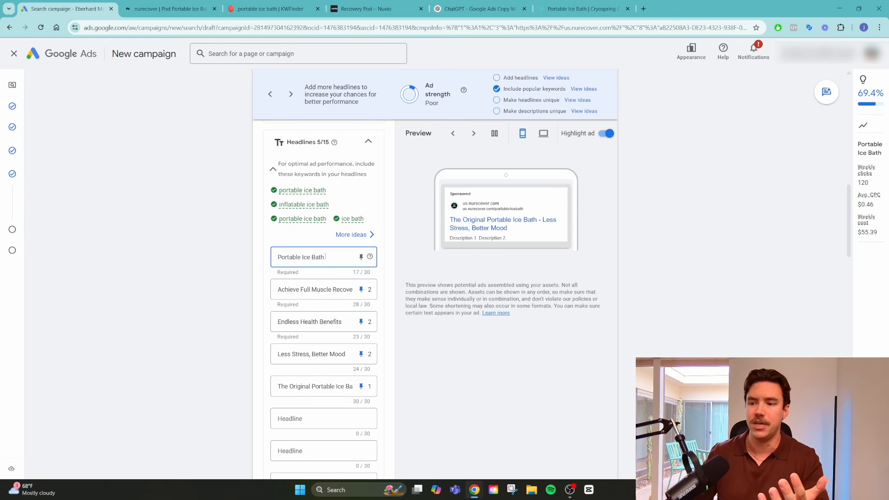
pyautogui.click(361, 257)
pyautogui.click(393, 353)
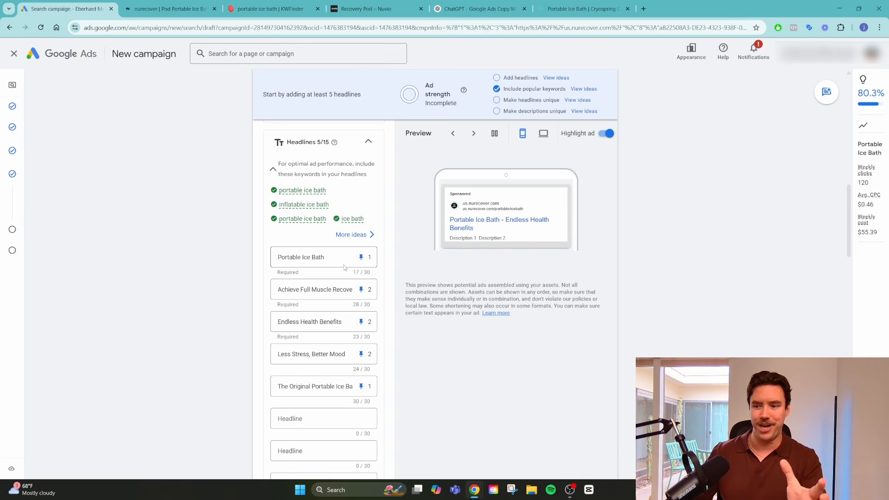
# - Set "Portable Ice Bath" and "The Original Portable Ice Bath" back to show in any unpinned position
pyautogui.click(364, 258)
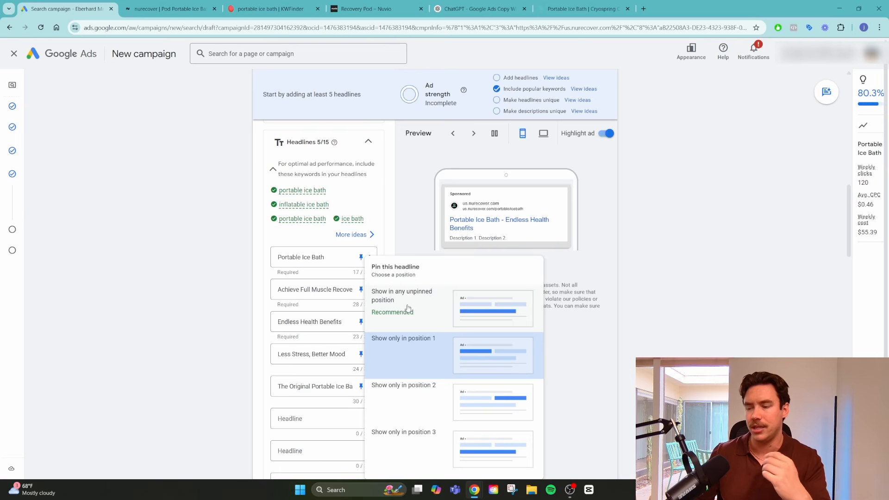
pyautogui.click(406, 308)
pyautogui.click(364, 386)
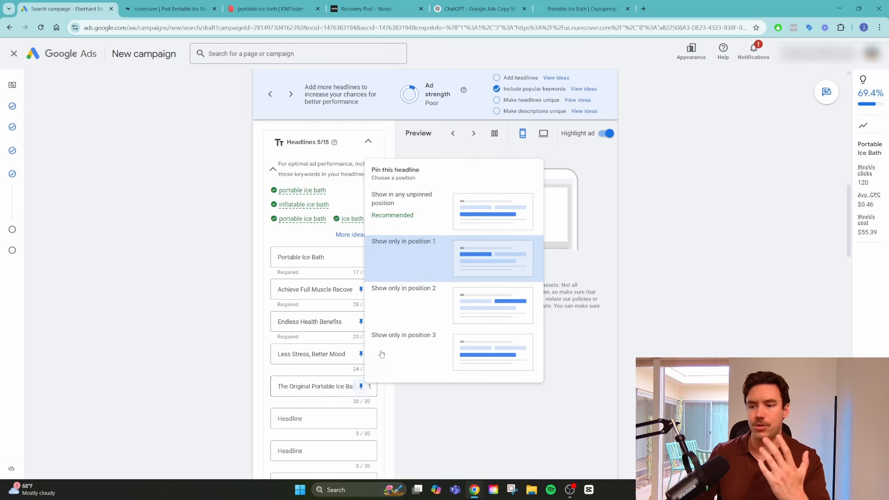
pyautogui.click(418, 230)
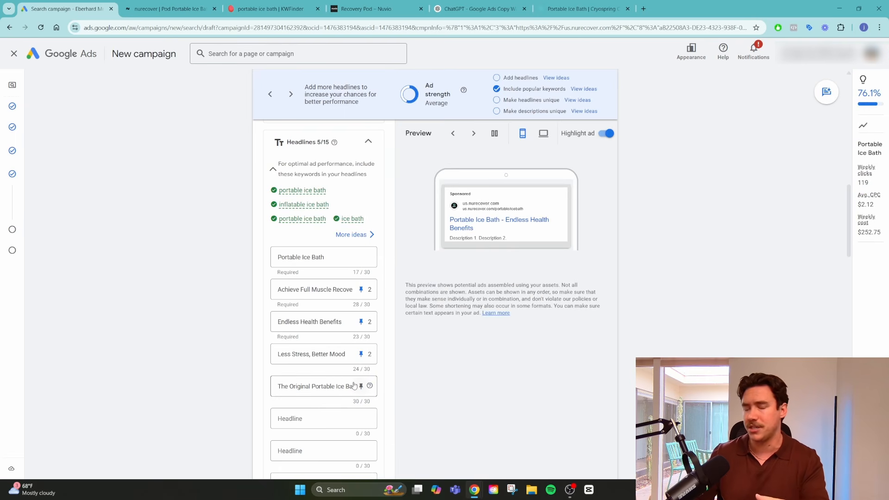
# - Check the current discount on the nurecover product page and enter "See How You Can Get 50% Off" as the sixth headline
pyautogui.click(167, 8)
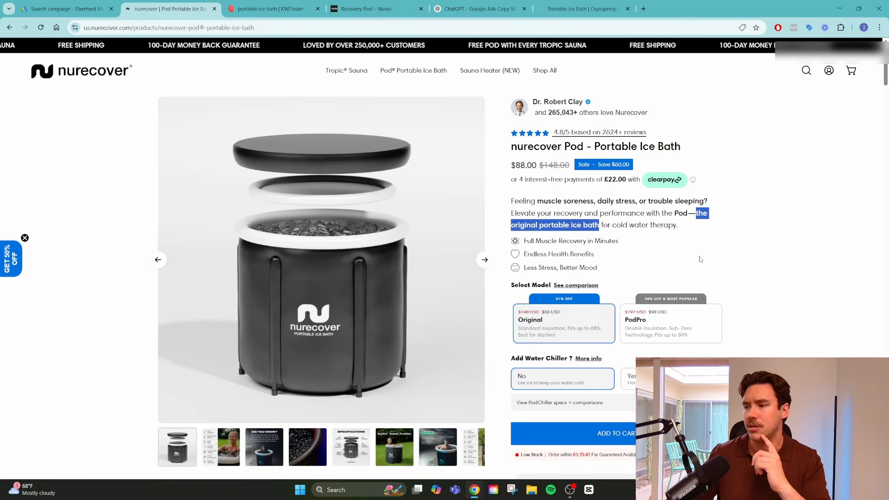
pyautogui.scroll(-1, 619, 235)
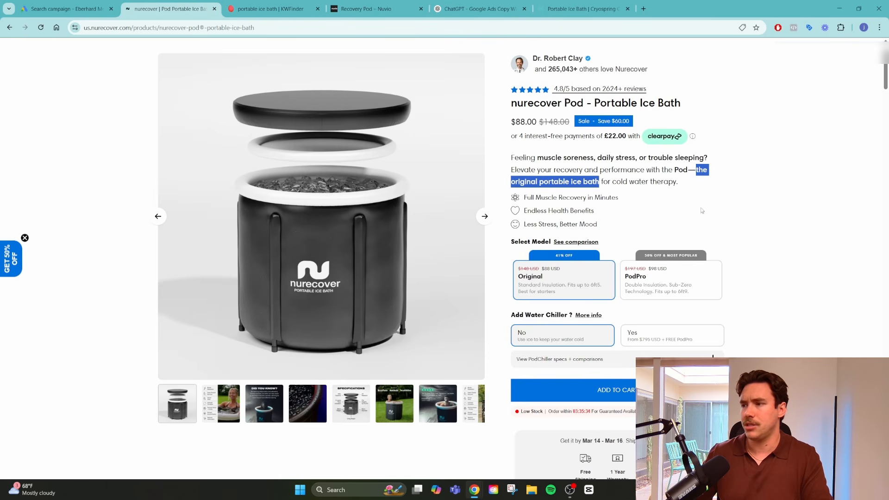
pyautogui.click(760, 213)
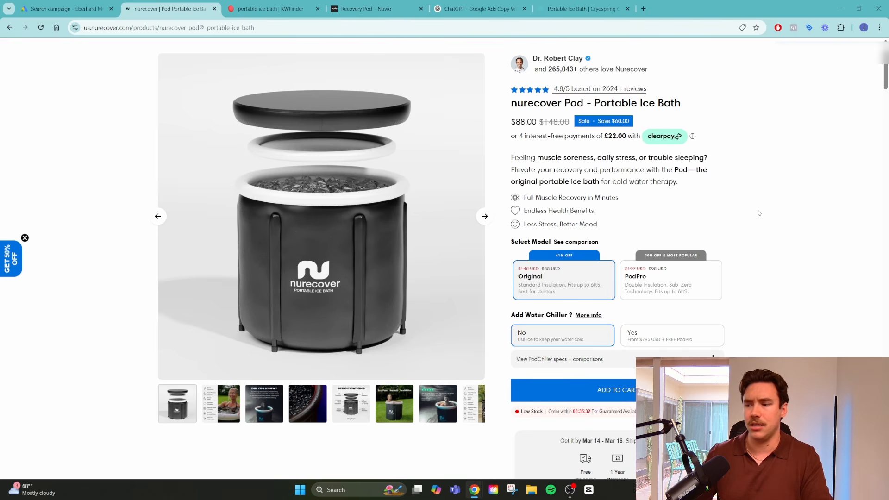
pyautogui.hotkey('alt', 'Tab')
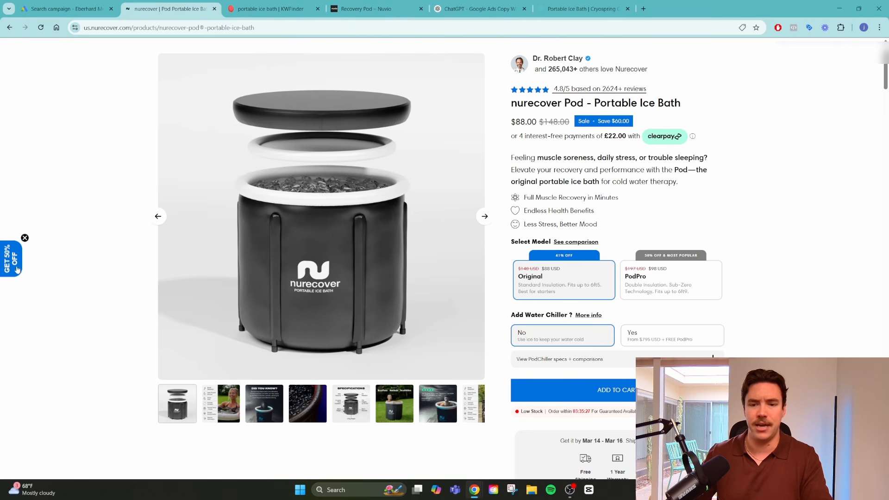
pyautogui.click(64, 9)
pyautogui.click(307, 420)
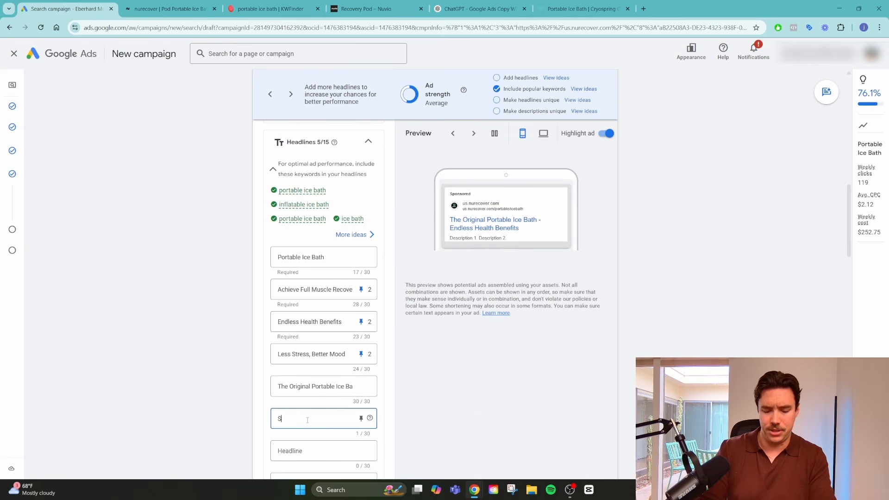
pyautogui.write('See How You C')
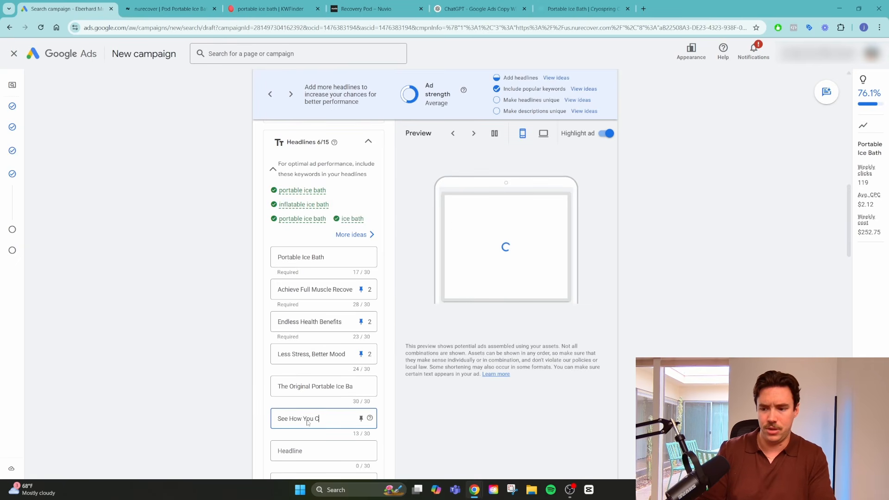
pyautogui.write('an Get 50% Off')
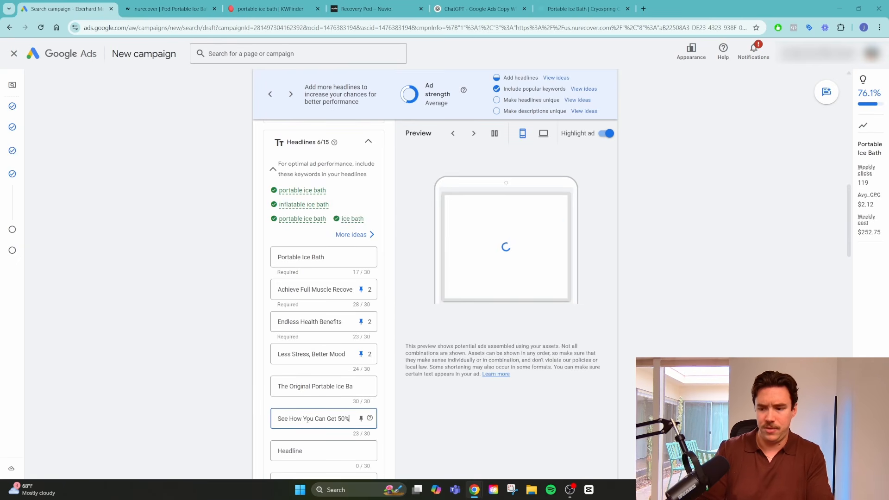
# - Look over the product page's offer details and pin the "See How You Can Get 50% Off" headline to position 2
pyautogui.click(175, 4)
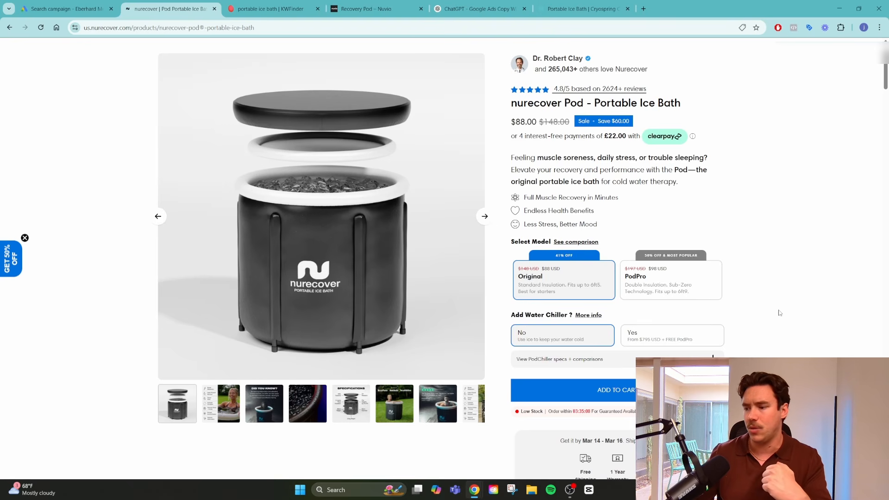
pyautogui.scroll(-3, 780, 313)
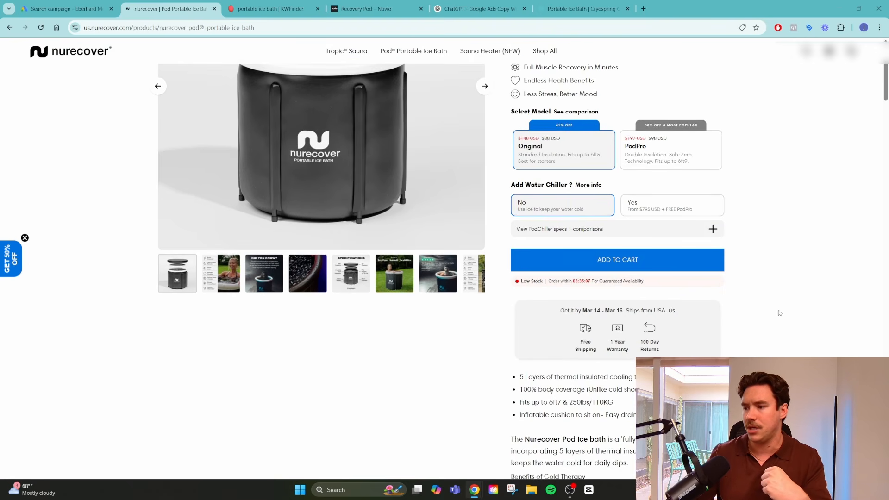
pyautogui.click(66, 10)
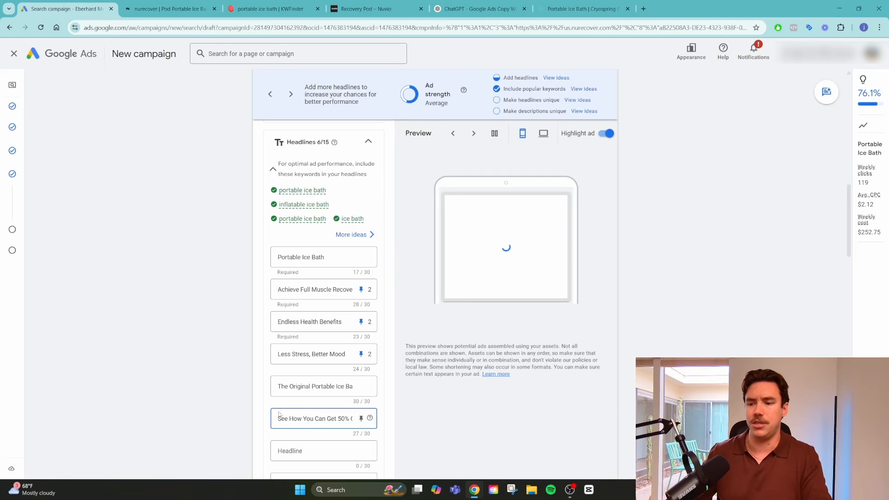
pyautogui.scroll(-1, 309, 423)
pyautogui.click(361, 375)
pyautogui.click(426, 280)
# - Enter "Free Shipping" as the seventh headline
pyautogui.scroll(-2, 329, 411)
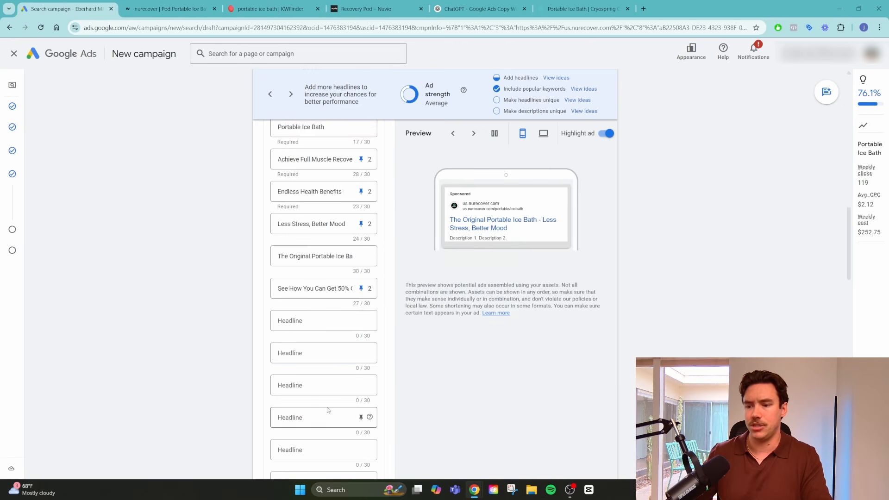
pyautogui.scroll(-1, 328, 411)
pyautogui.click(299, 277)
pyautogui.write('Free Shipping')
pyautogui.press('Tab')
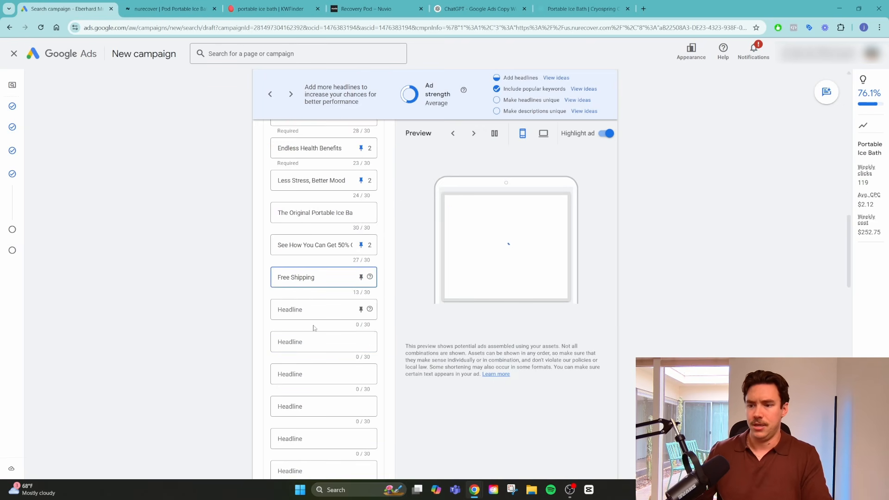
pyautogui.click(167, 8)
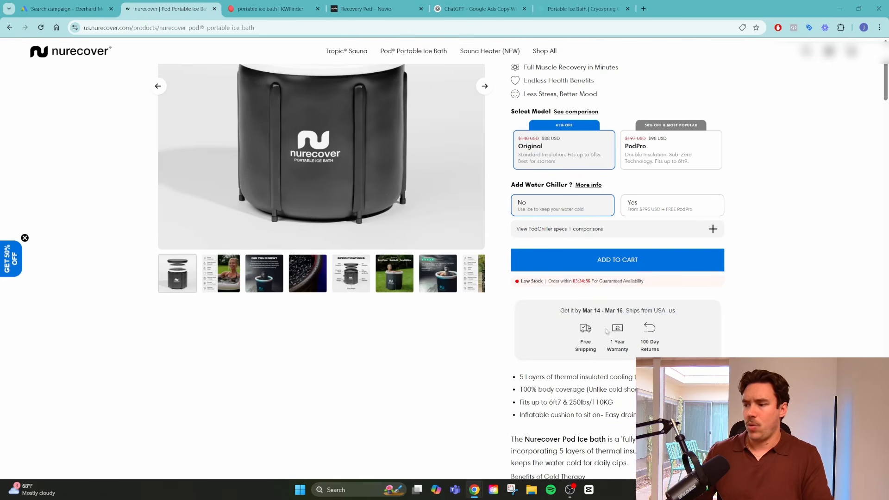
pyautogui.hotkey('ctrl', 'shift', 'Tab')
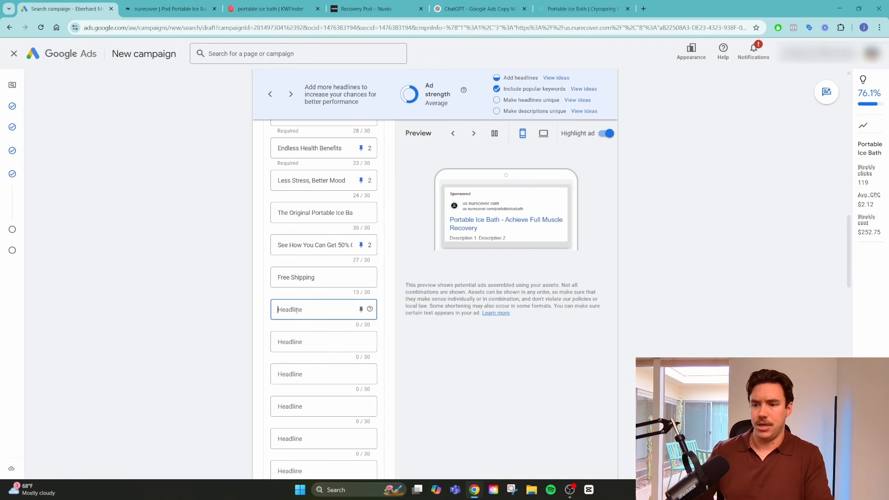
pyautogui.click(333, 279)
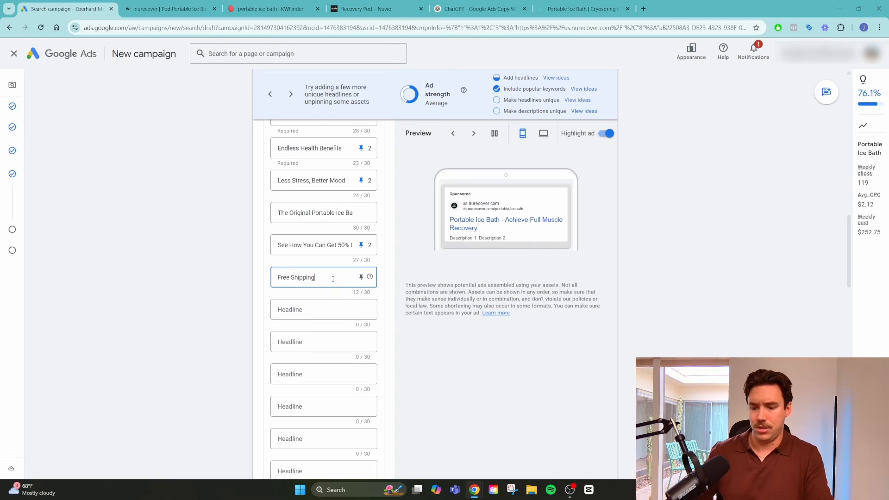
pyautogui.write('ar')
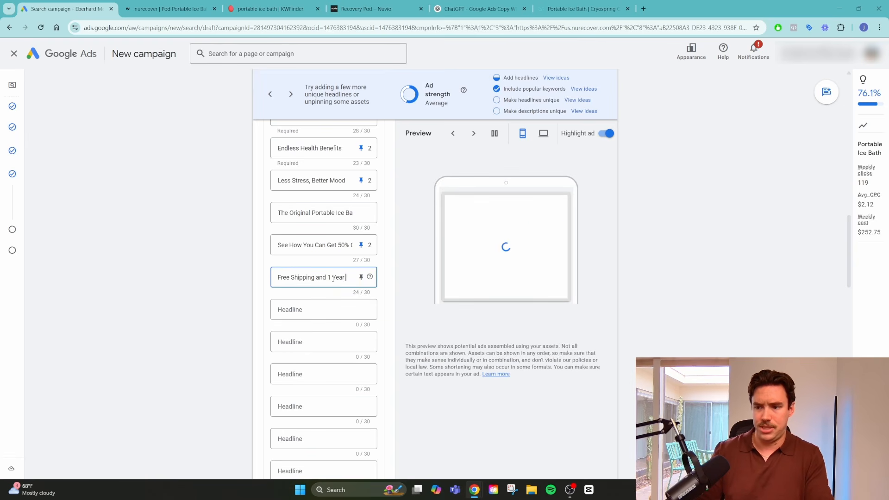
pyautogui.press('BackSpace')
pyautogui.press('BackSpace')
pyautogui.press('BackSpace')
pyautogui.press('BackSpace')
pyautogui.press('BackSpace')
pyautogui.press('BackSpace')
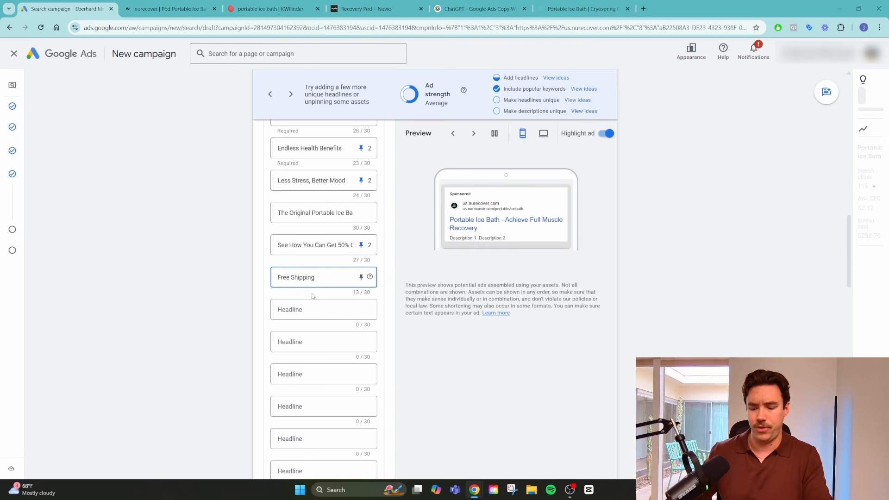
# - Check the warranty term on the nurecover product page and enter "1 Year Warranty" as the eighth headline
pyautogui.click(309, 311)
pyautogui.click(165, 8)
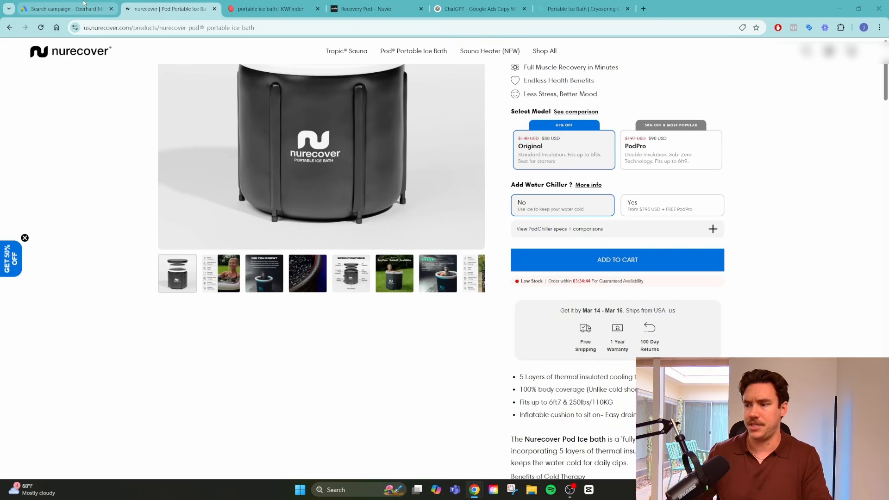
pyautogui.click(84, 2)
pyautogui.write('1')
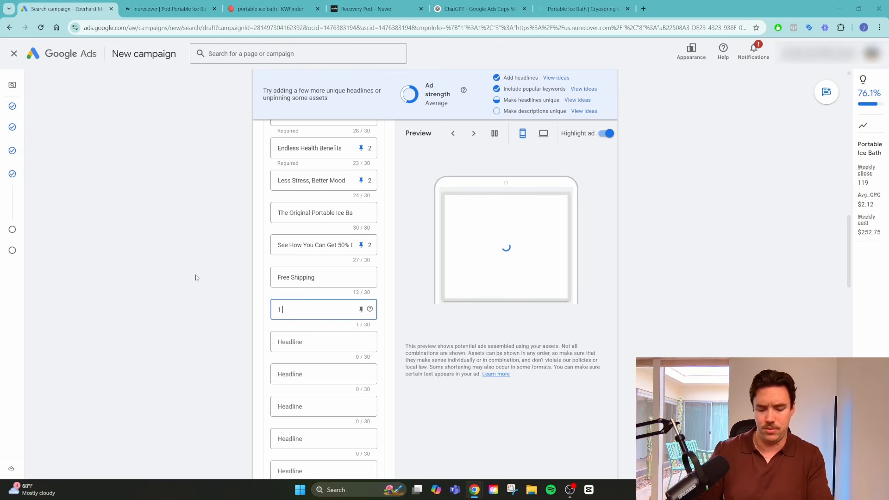
pyautogui.write(' Year Warran')
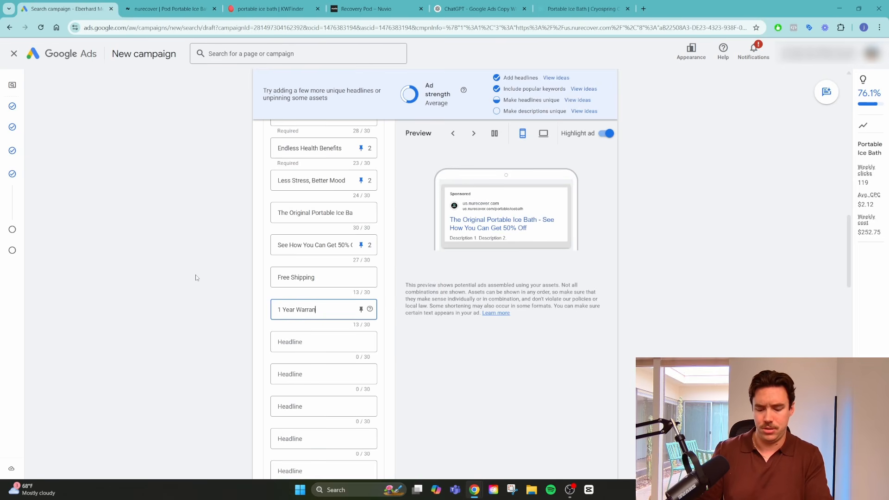
# - Check the return period on the product page and enter "100 Day Returns" as the ninth headline
pyautogui.click(170, 7)
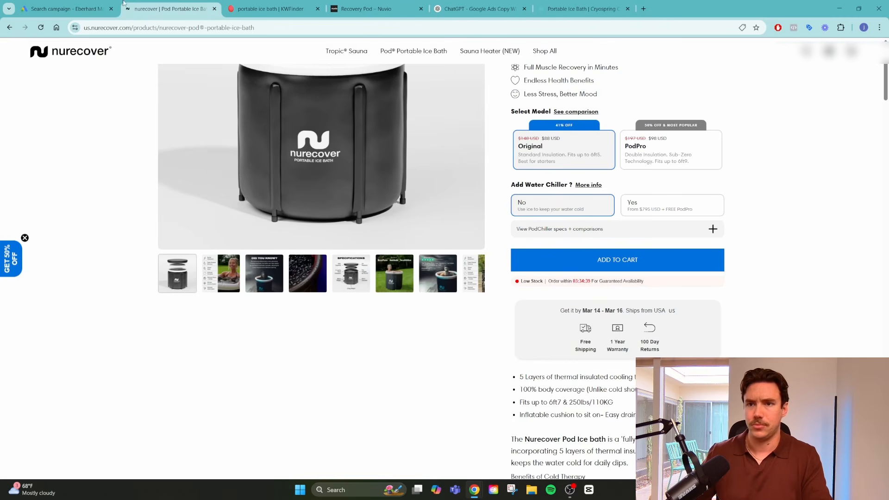
pyautogui.click(82, 5)
pyautogui.click(300, 342)
pyautogui.write('100')
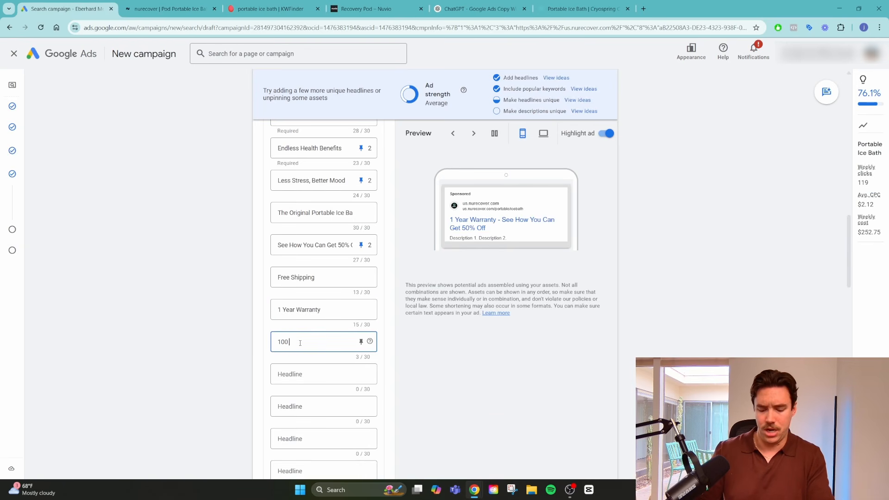
pyautogui.write(' day')
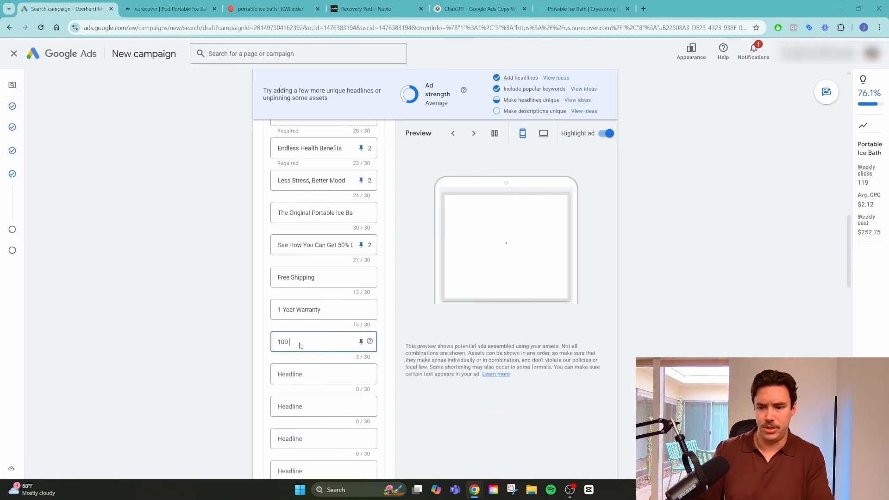
pyautogui.write(' Day Return')
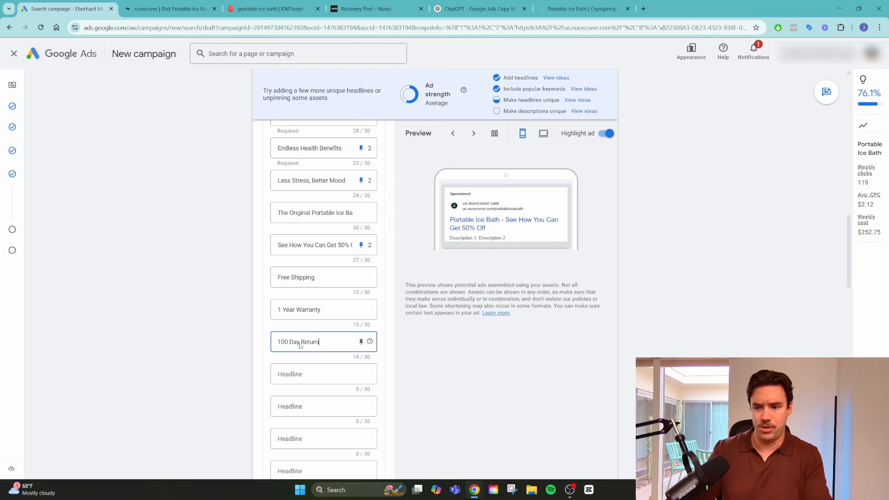
pyautogui.write('s')
pyautogui.click(334, 309)
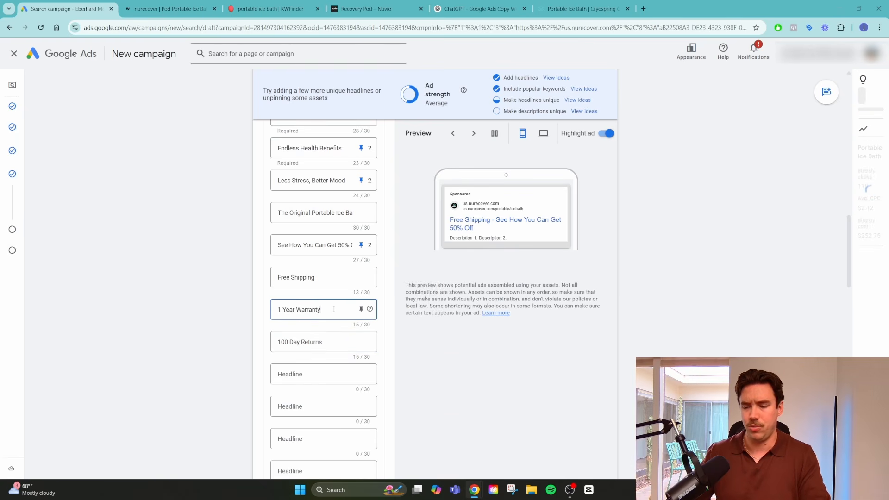
pyautogui.write('f')
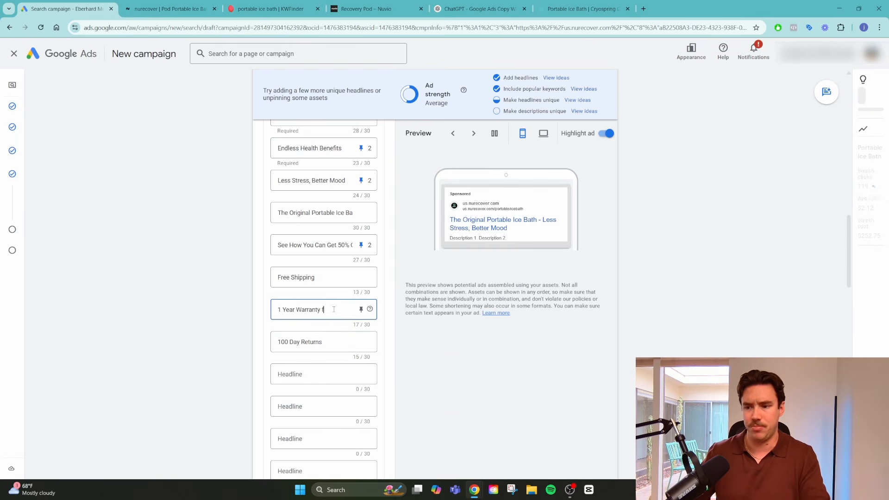
pyautogui.press('BackSpace')
pyautogui.press('BackSpace')
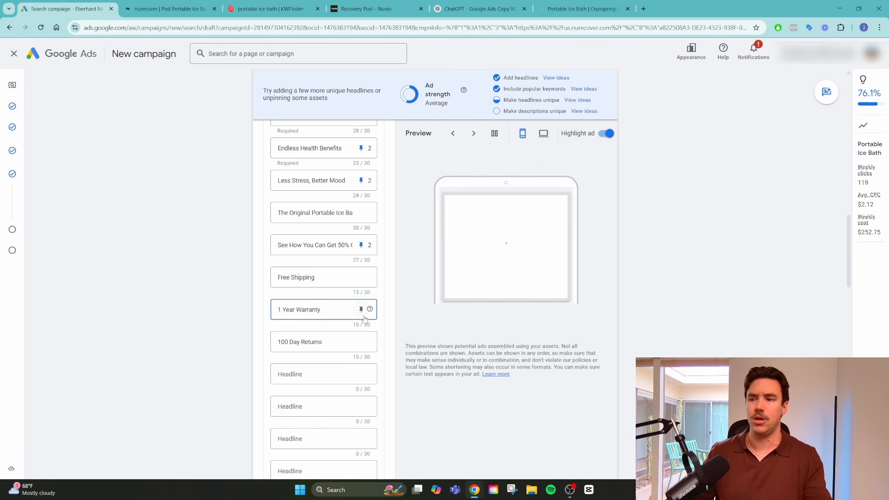
# - Review the existing headlines, then examine the nurecover product page's specs, press quotes and ice bath benefits for more headline ideas
pyautogui.scroll(3, 361, 315)
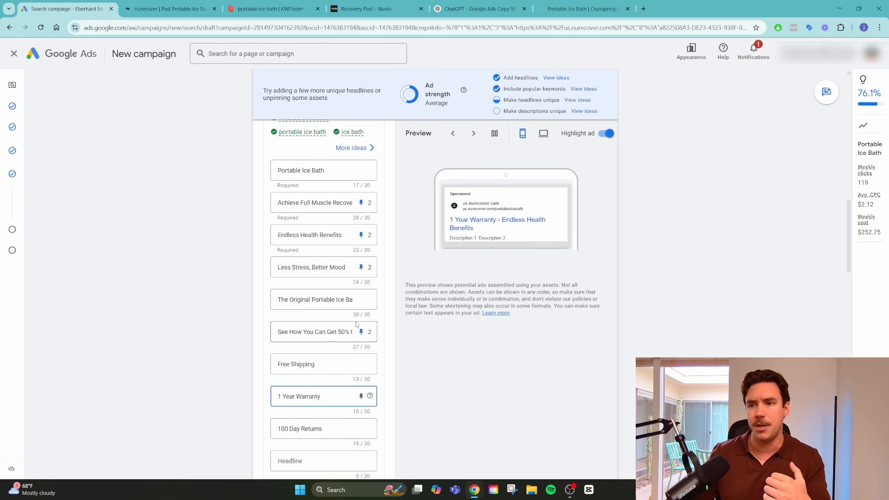
pyautogui.scroll(-2, 323, 302)
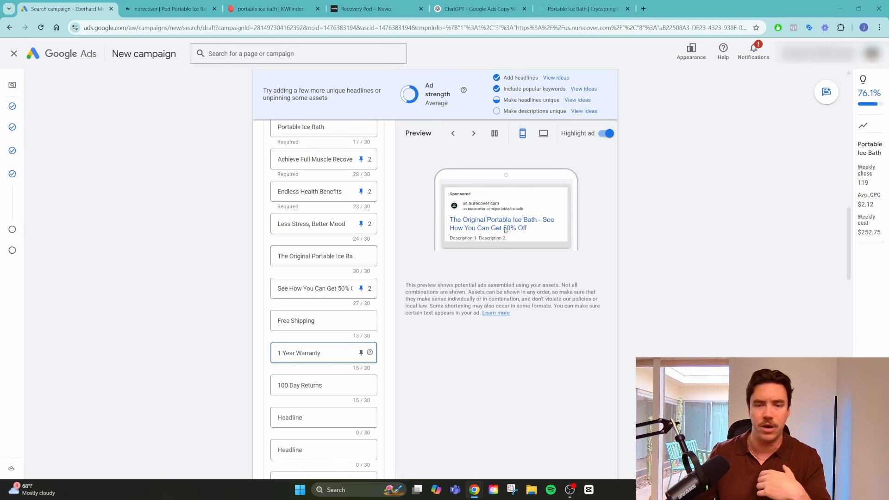
pyautogui.click(170, 9)
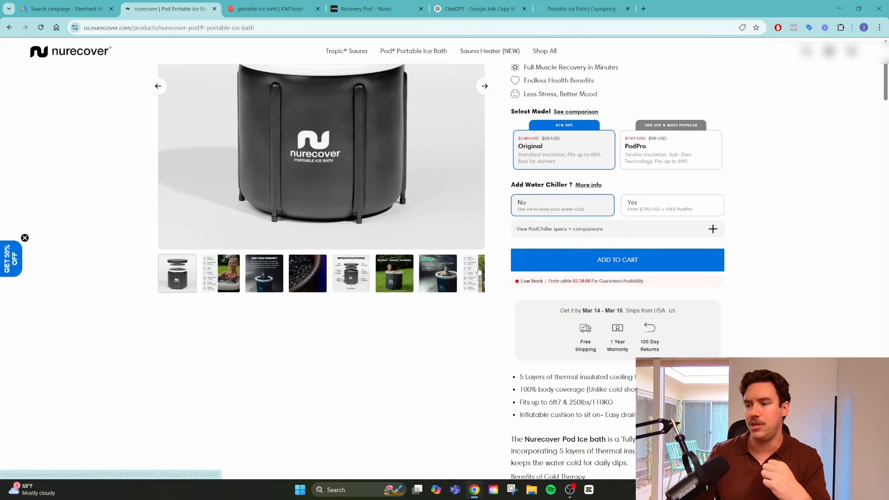
pyautogui.scroll(-6, 476, 275)
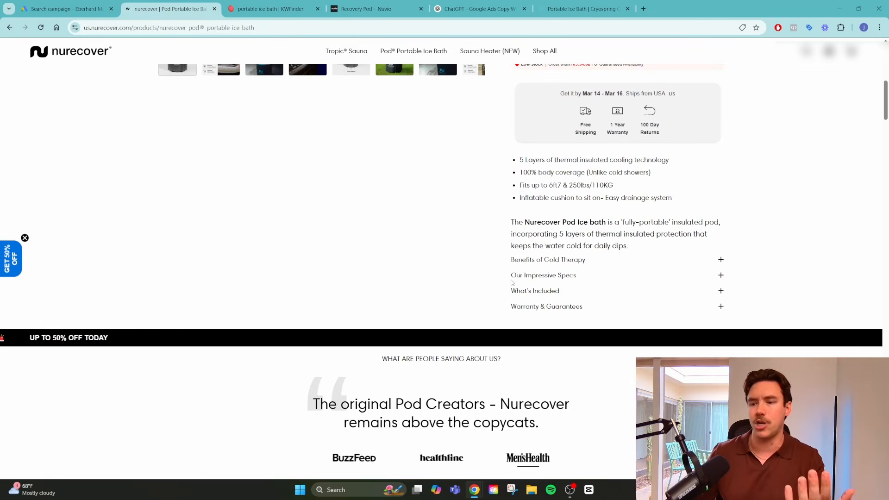
pyautogui.scroll(-1, 511, 282)
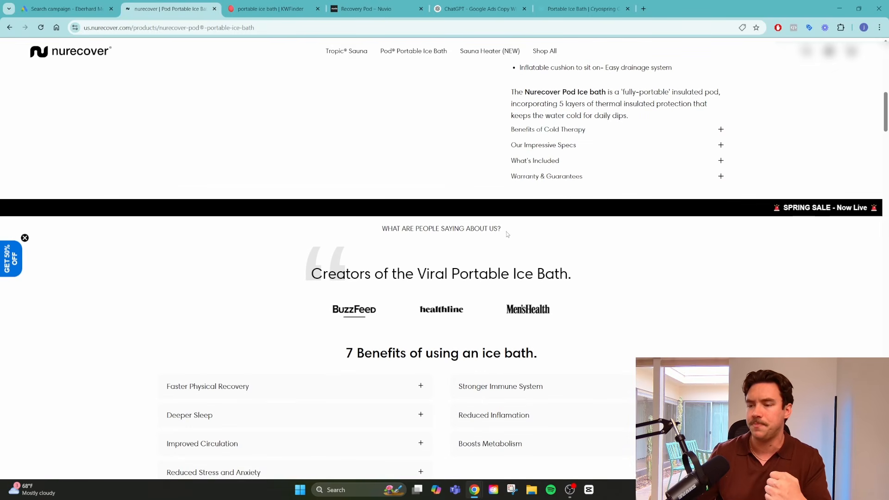
pyautogui.scroll(-1, 438, 320)
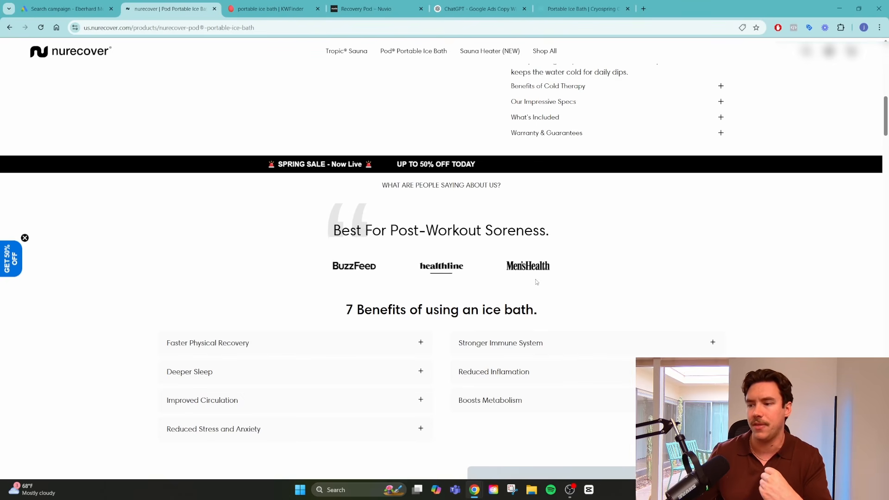
pyautogui.scroll(-2, 533, 283)
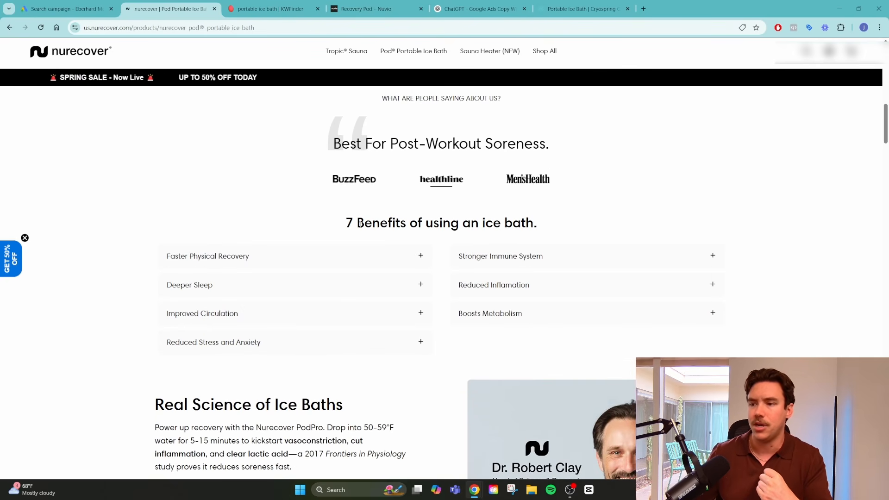
pyautogui.moveTo(361, 227); pyautogui.dragTo(694, 222)
pyautogui.click(723, 236)
pyautogui.scroll(-3, 723, 239)
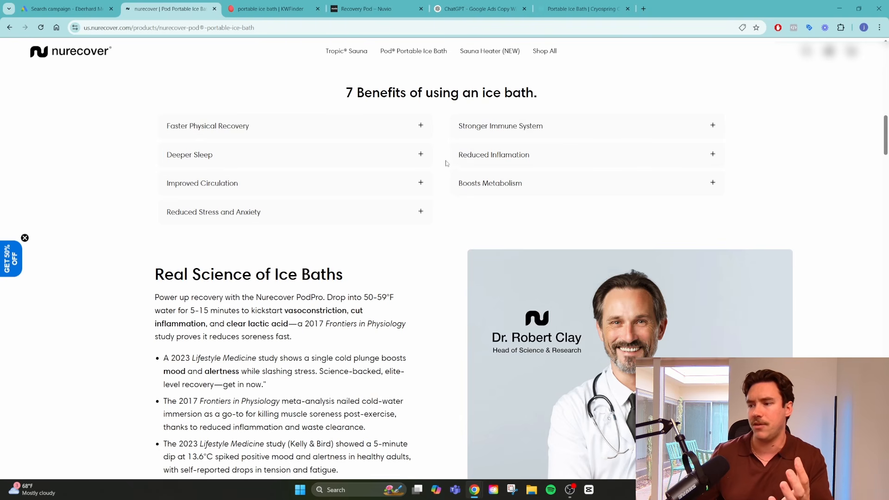
# - Examine the nurecover page's ice bath science, celebrity users, included items and simplicity claims, then check the ad's remaining headline and description fields
pyautogui.scroll(-2, 446, 180)
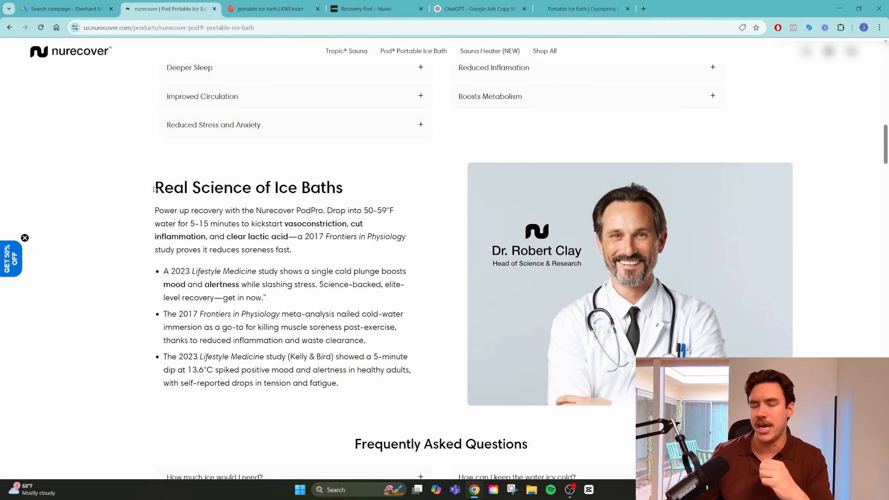
pyautogui.scroll(-15, 371, 206)
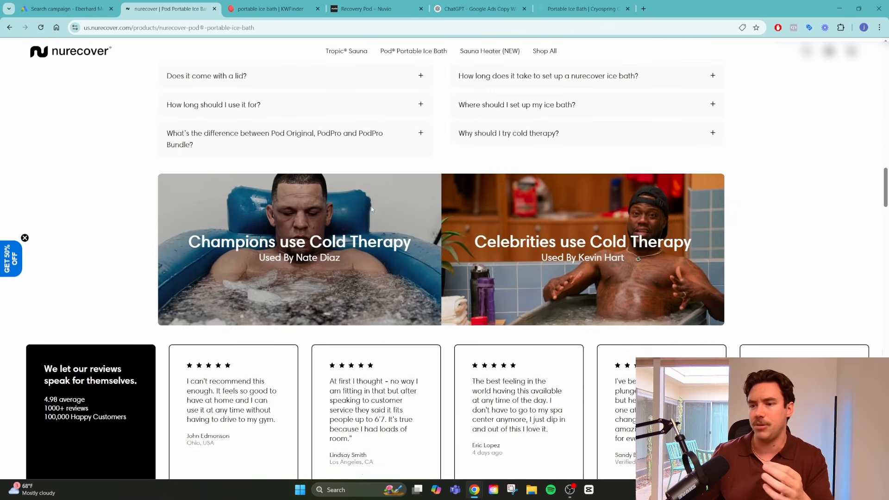
pyautogui.scroll(-4, 503, 289)
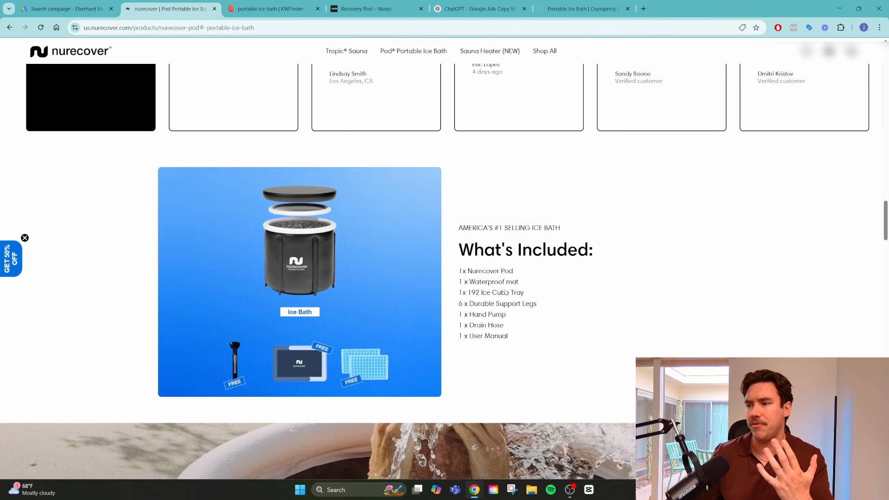
pyautogui.moveTo(460, 230); pyautogui.dragTo(565, 225)
pyautogui.scroll(-8, 586, 234)
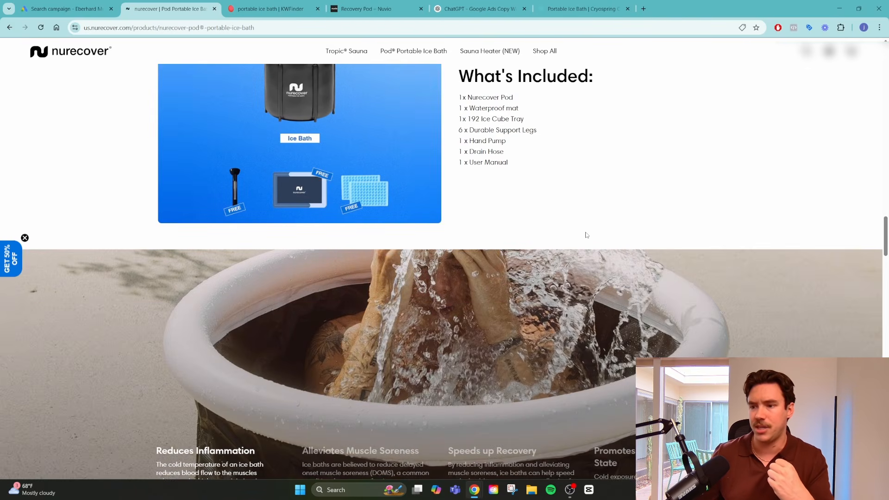
pyautogui.scroll(-4, 585, 234)
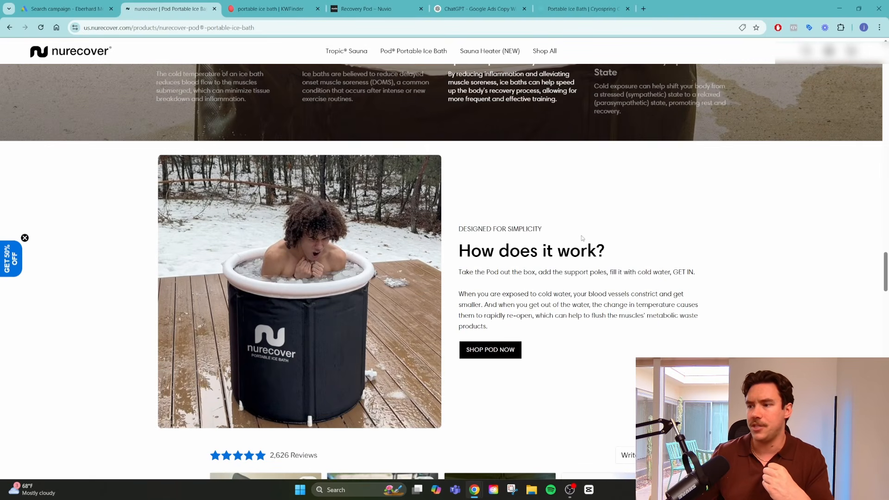
pyautogui.moveTo(552, 232); pyautogui.dragTo(461, 233)
pyautogui.scroll(-5, 586, 299)
pyautogui.scroll(20, 587, 299)
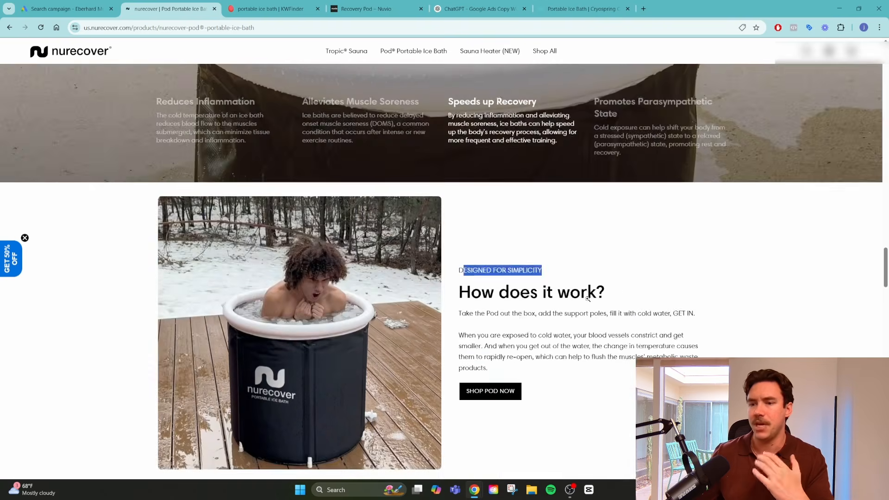
pyautogui.scroll(20, 585, 296)
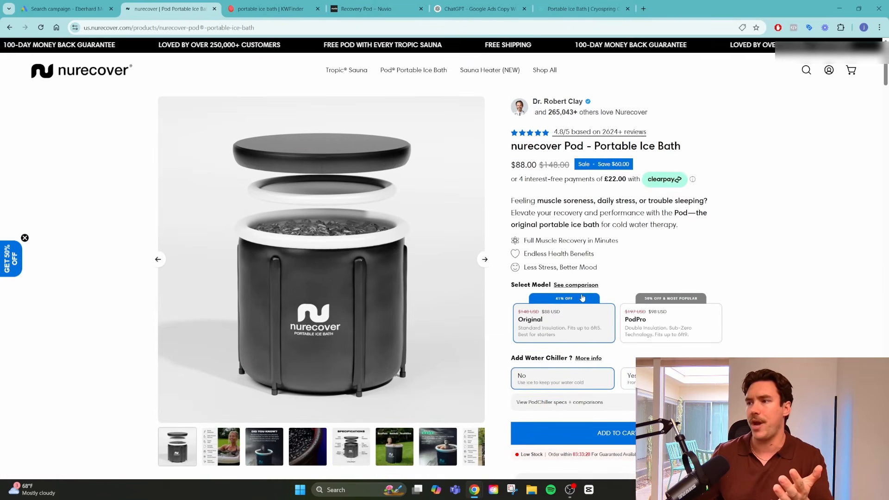
pyautogui.click(65, 8)
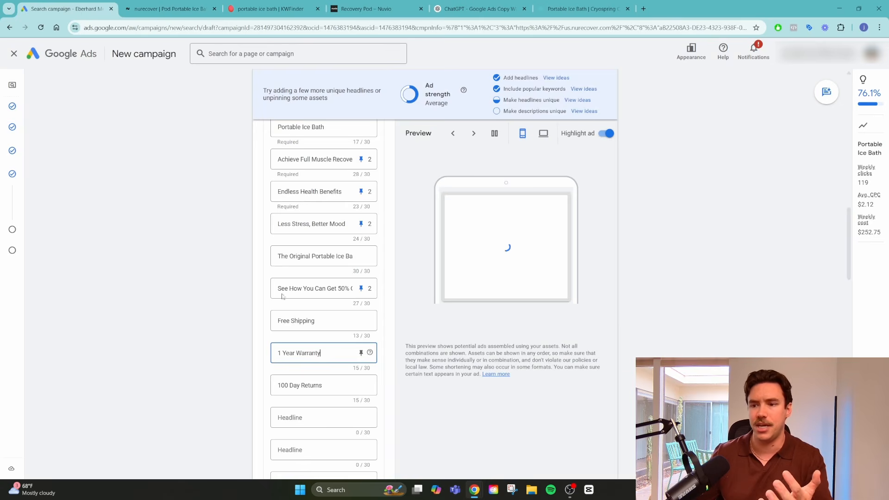
pyautogui.scroll(-6, 326, 314)
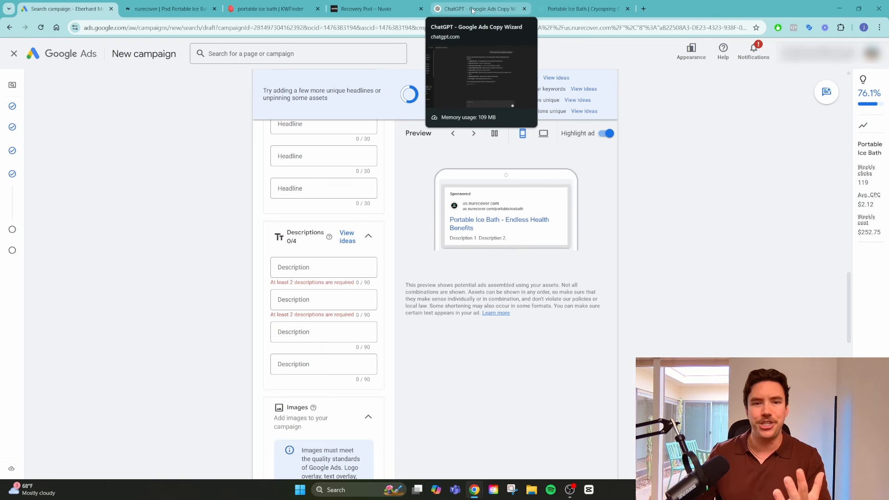
# - Switch to the Google Ads Copy Wizard chat in ChatGPT and enter the nurecover portable ice bath page's URL as item 1 of an unsent reply
pyautogui.click(472, 10)
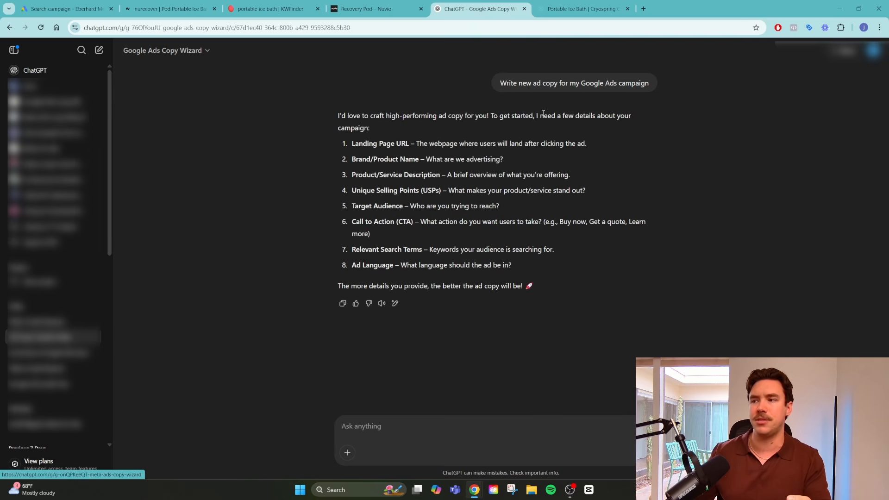
pyautogui.moveTo(559, 84); pyautogui.dragTo(626, 83)
pyautogui.click(626, 84)
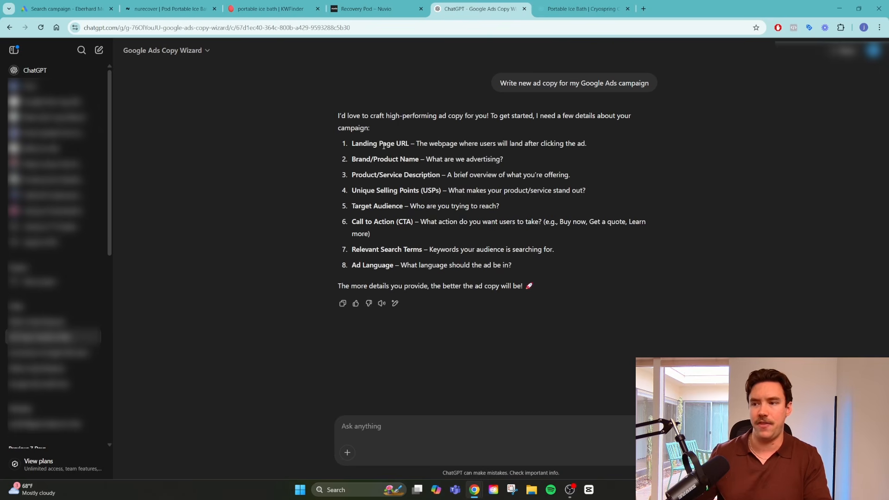
pyautogui.click(388, 431)
pyautogui.write('1.')
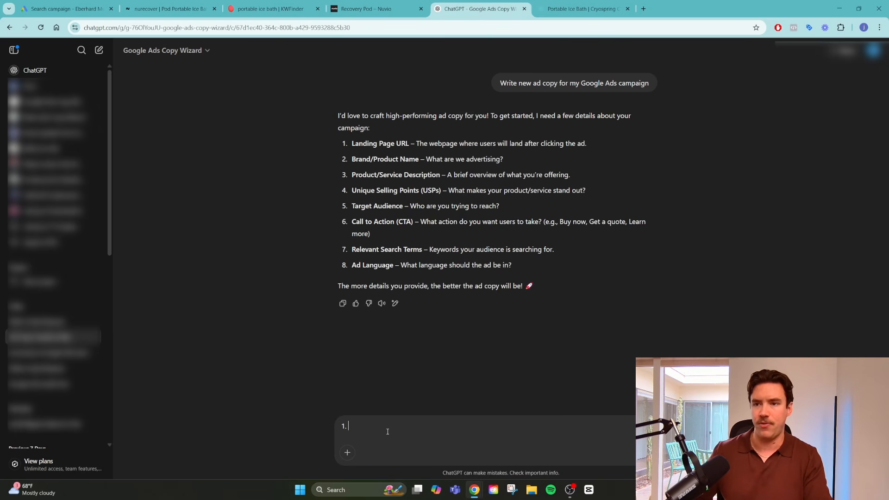
pyautogui.click(210, 7)
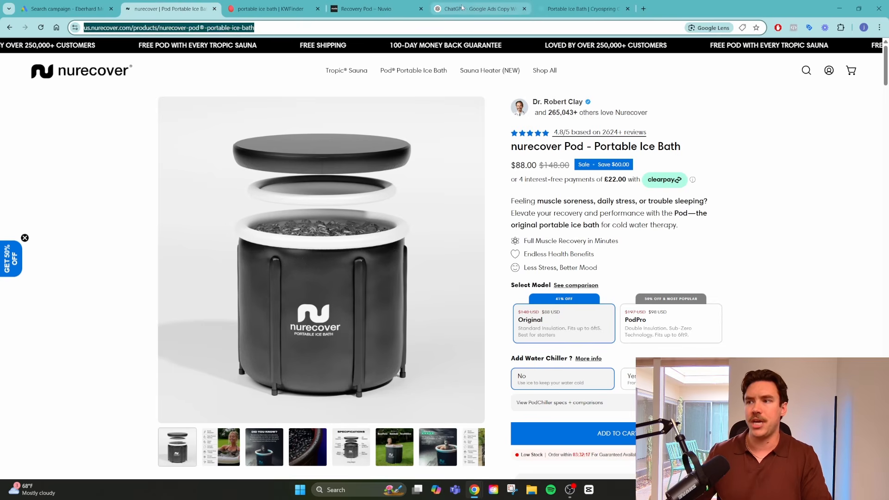
pyautogui.click(477, 9)
pyautogui.write('https://us.nurecover.com/products/nurecover-pod%C2%AE-portable-ice-bath')
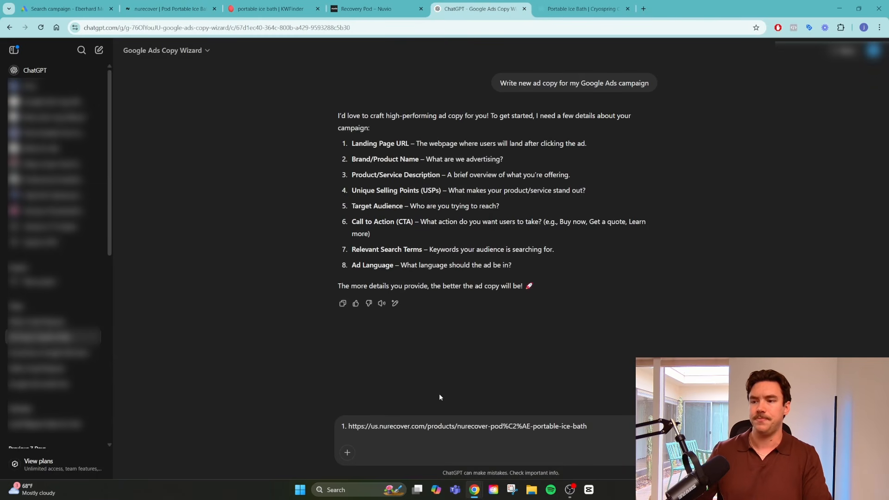
# - Examine the campaign details the wizard asks for, including the product name, description, unique selling points and call to action
pyautogui.moveTo(430, 159); pyautogui.dragTo(512, 159)
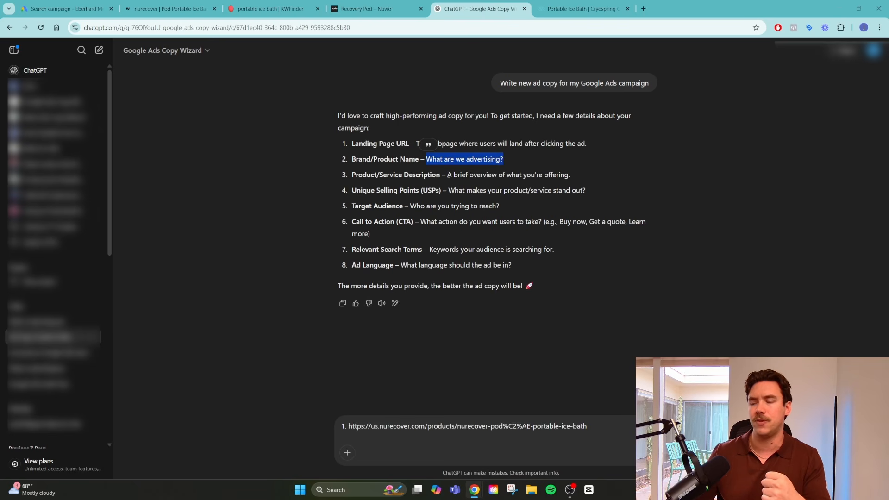
pyautogui.moveTo(448, 175); pyautogui.dragTo(527, 174)
pyautogui.click(451, 161)
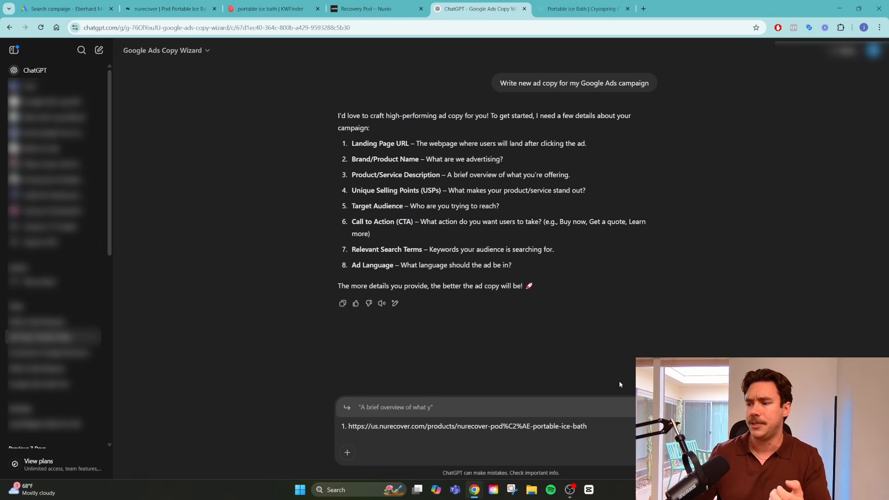
pyautogui.click(655, 408)
pyautogui.moveTo(386, 175); pyautogui.dragTo(599, 190)
pyautogui.click(510, 179)
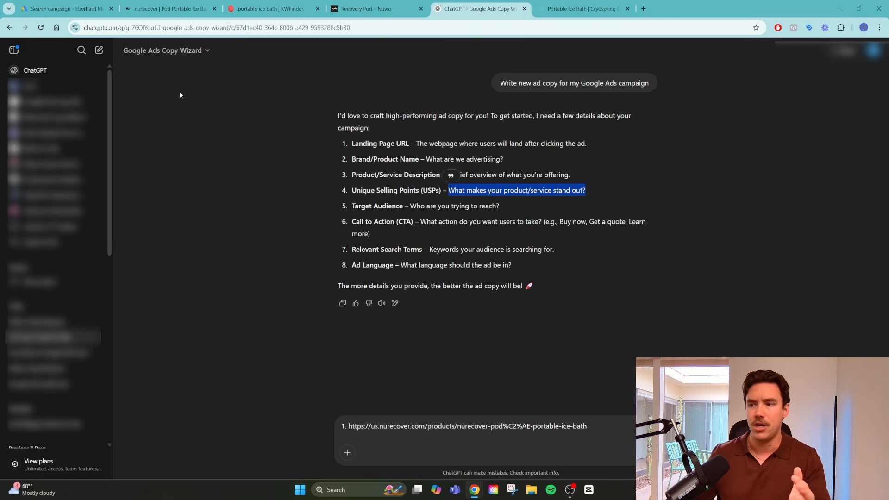
pyautogui.moveTo(426, 223); pyautogui.dragTo(563, 228)
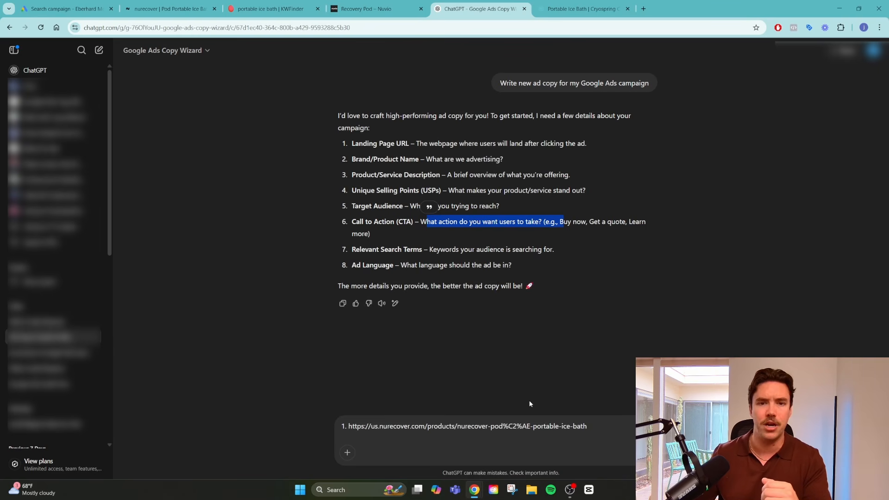
pyautogui.click(533, 383)
pyautogui.moveTo(353, 144); pyautogui.dragTo(561, 165)
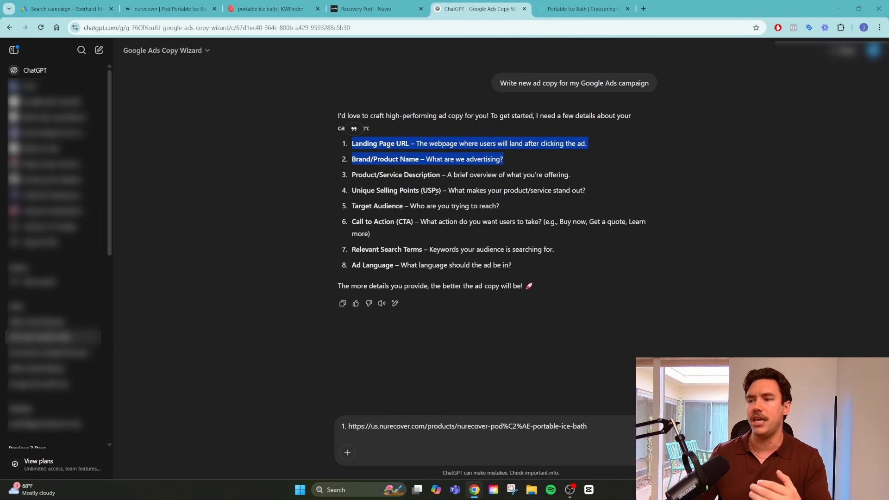
# - Switch to the nurecover product page and look through its science section, press mentions and ice bath benefits for the wizard's questions
pyautogui.click(169, 8)
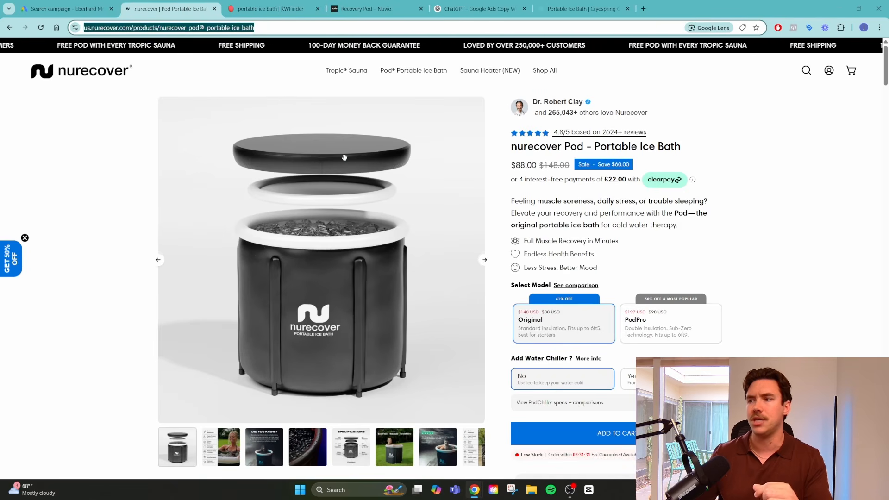
pyautogui.scroll(-6, 487, 229)
pyautogui.scroll(-10, 487, 229)
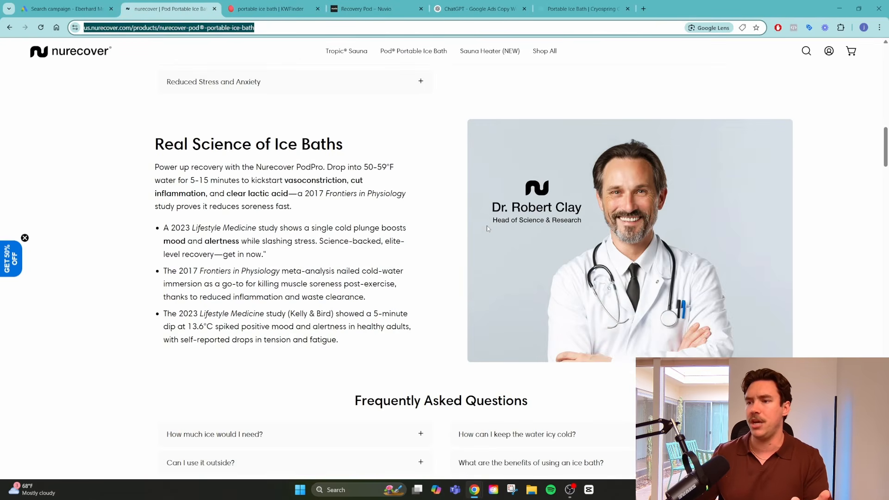
pyautogui.scroll(6, 487, 229)
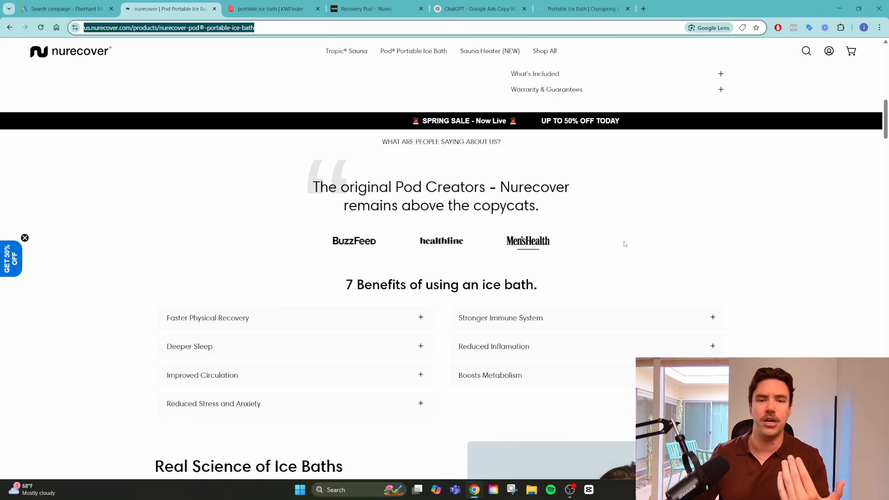
# - Review the Nurecover product page for description material and check the ad copy request drafted in ChatGPT
pyautogui.scroll(-5, 626, 244)
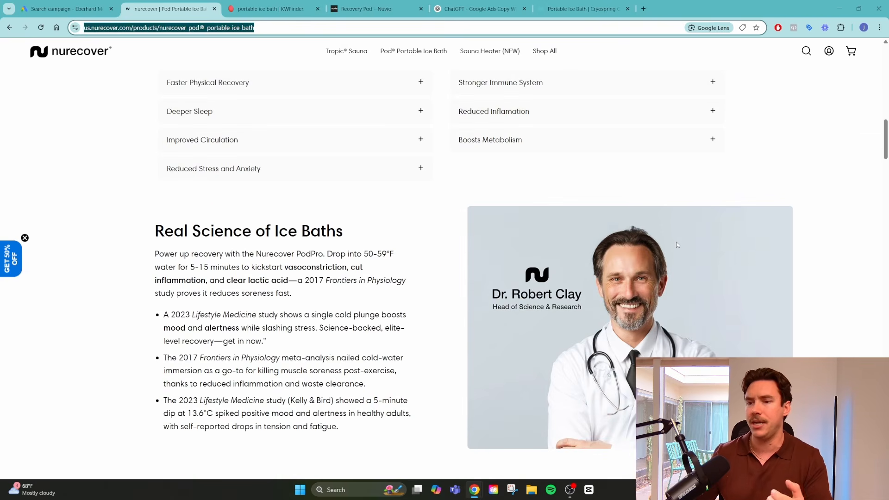
pyautogui.scroll(-20, 677, 244)
pyautogui.scroll(9, 680, 248)
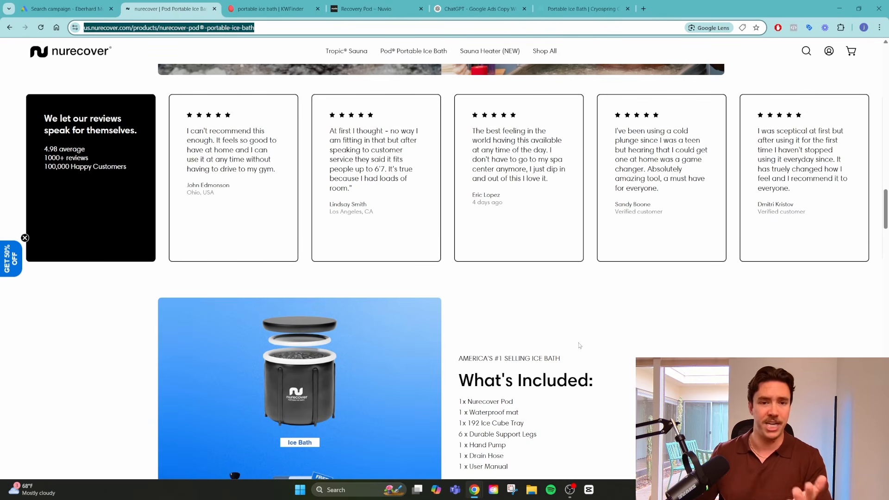
pyautogui.scroll(20, 578, 345)
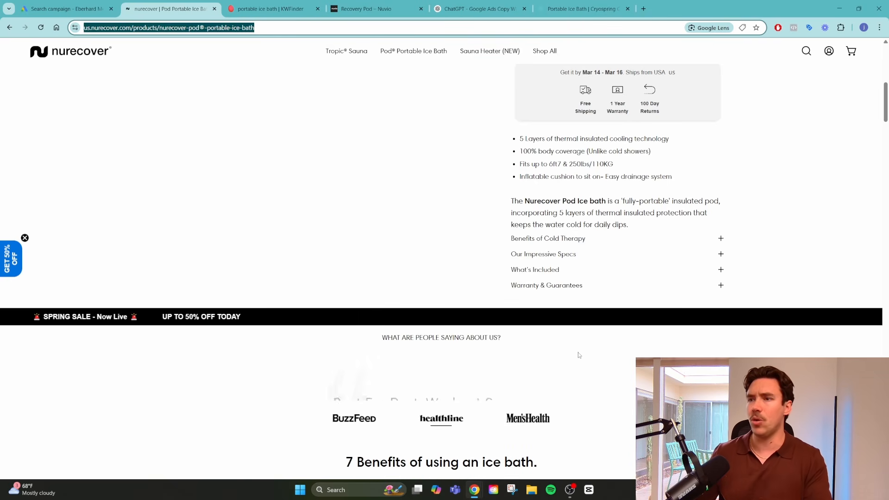
pyautogui.scroll(10, 473, 324)
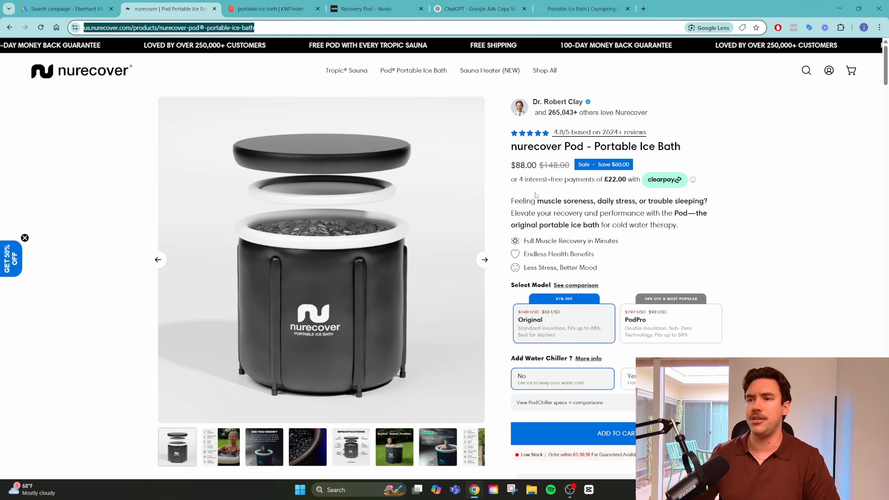
pyautogui.click(455, 9)
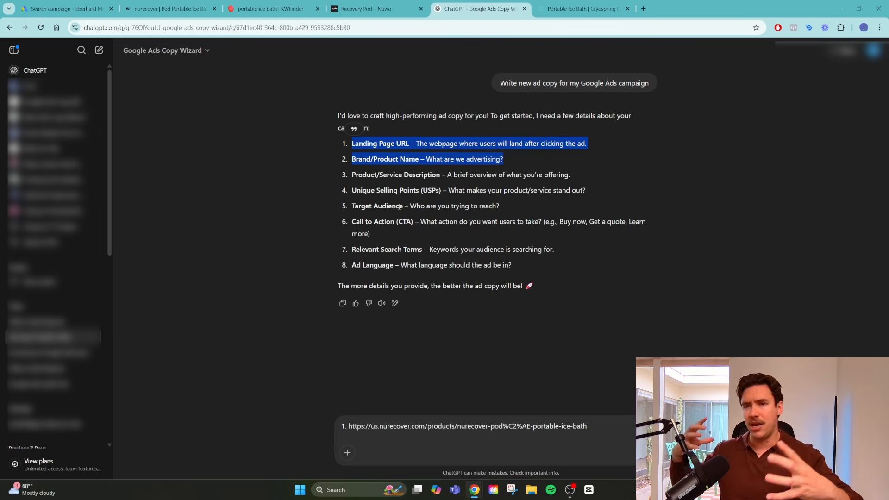
pyautogui.click(90, 9)
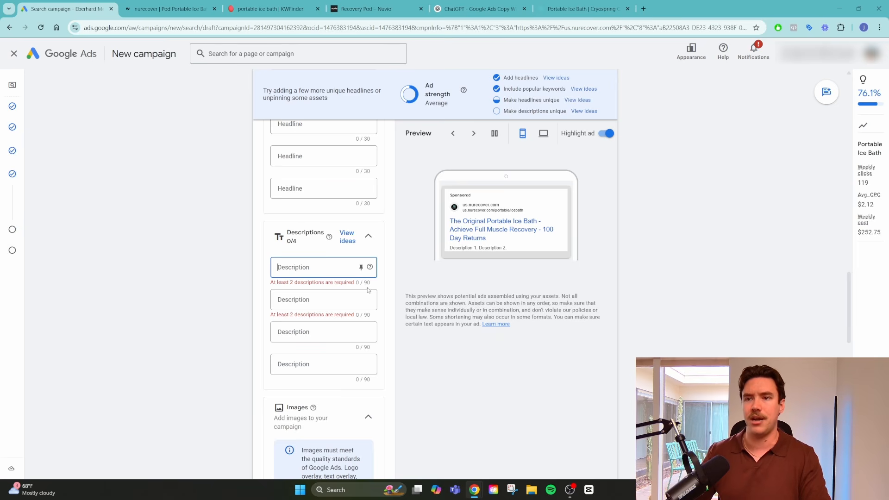
# - Copy the product page's intro from "Feeling muscle soreness" through "with the Pod" into the first ad description in Google Ads
pyautogui.click(183, 13)
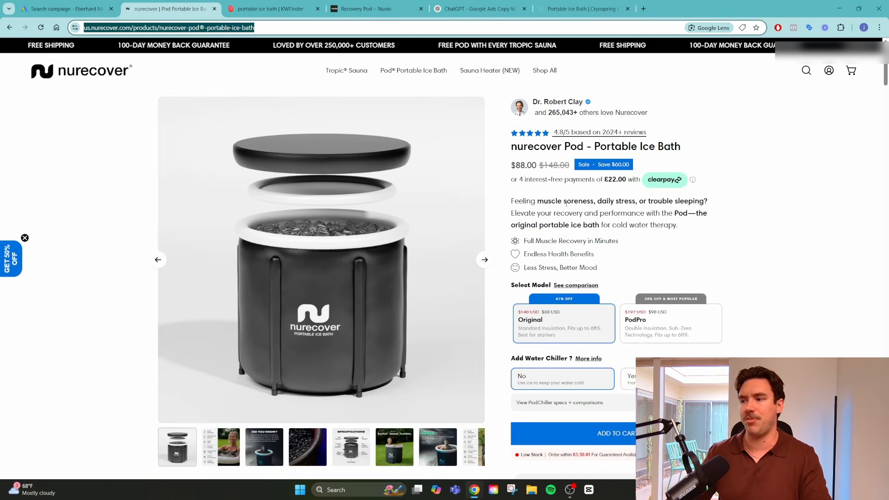
pyautogui.moveTo(512, 200); pyautogui.dragTo(707, 202)
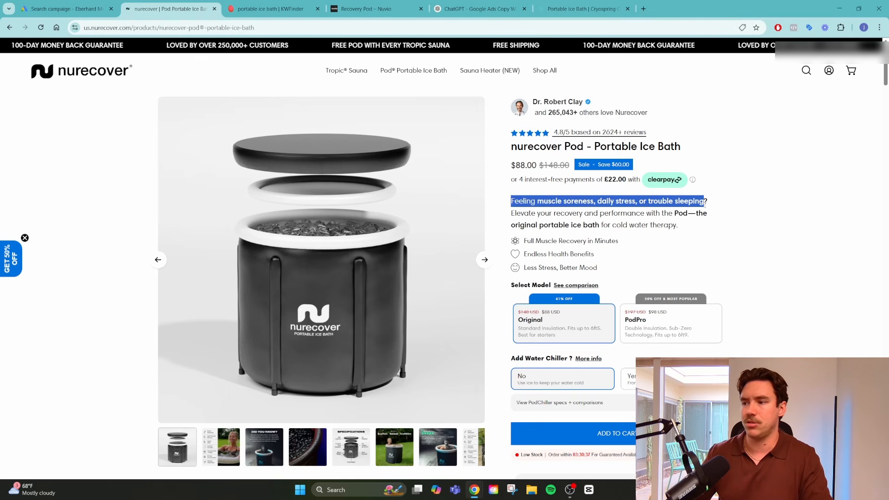
pyautogui.click(707, 202)
pyautogui.moveTo(555, 213); pyautogui.dragTo(673, 214)
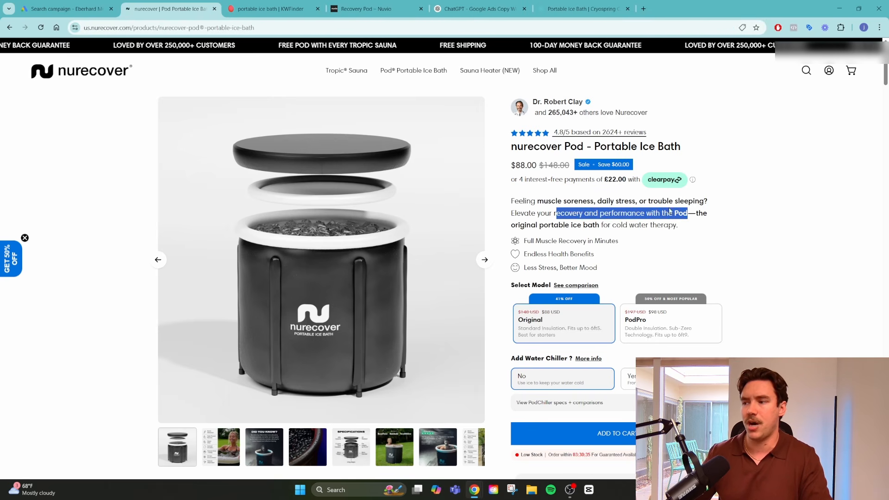
pyautogui.click(511, 201)
pyautogui.moveTo(511, 201); pyautogui.dragTo(687, 214)
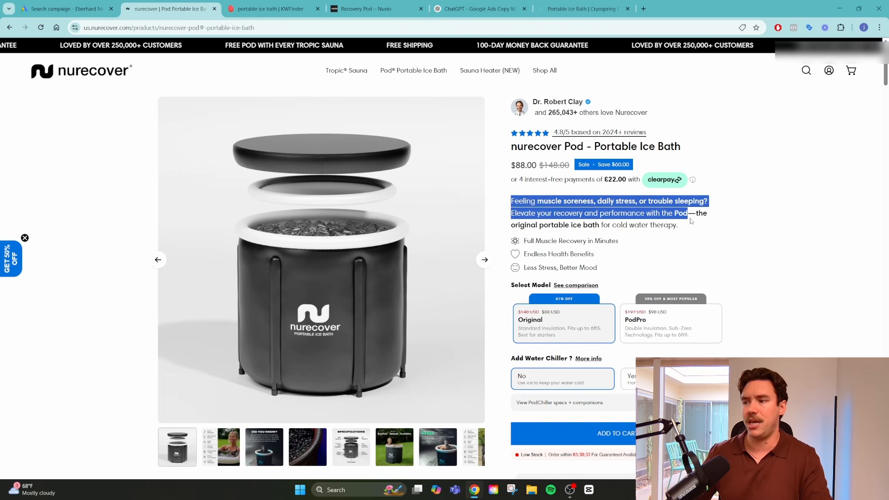
pyautogui.click(690, 221)
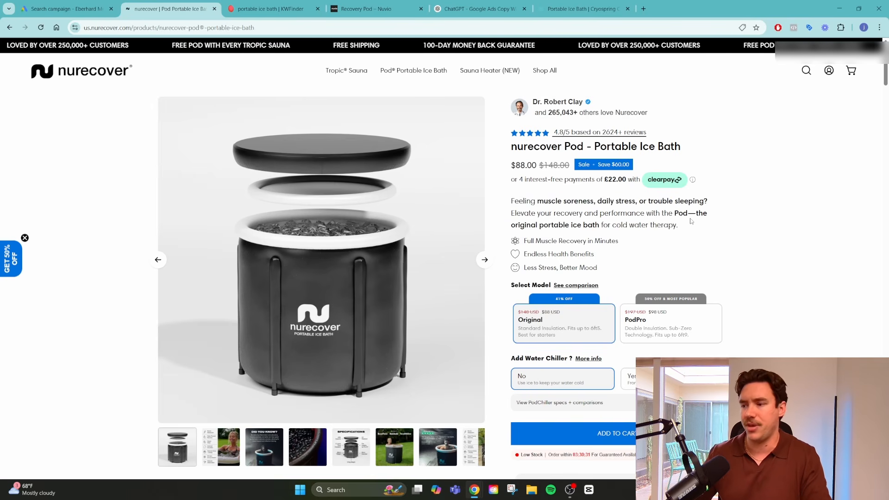
pyautogui.moveTo(511, 200); pyautogui.dragTo(687, 214)
pyautogui.hotkey('ctrl', 'c')
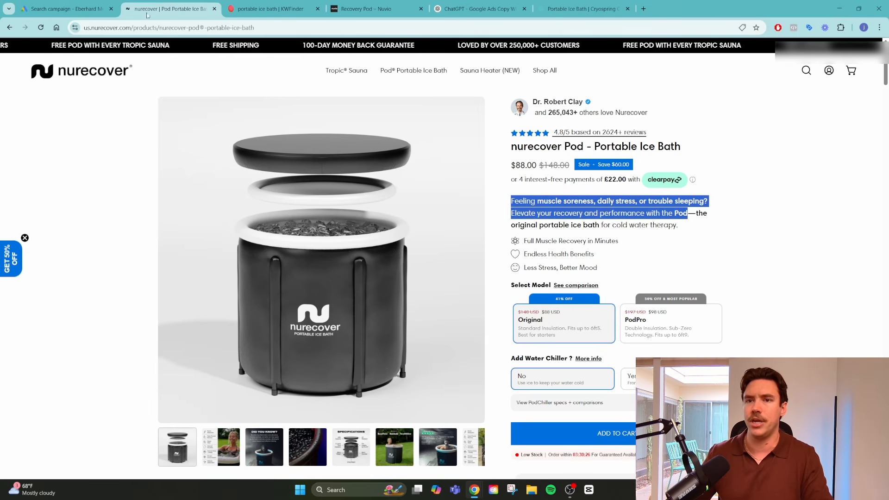
pyautogui.click(65, 8)
pyautogui.click(273, 282)
pyautogui.hotkey('ctrl', 'v')
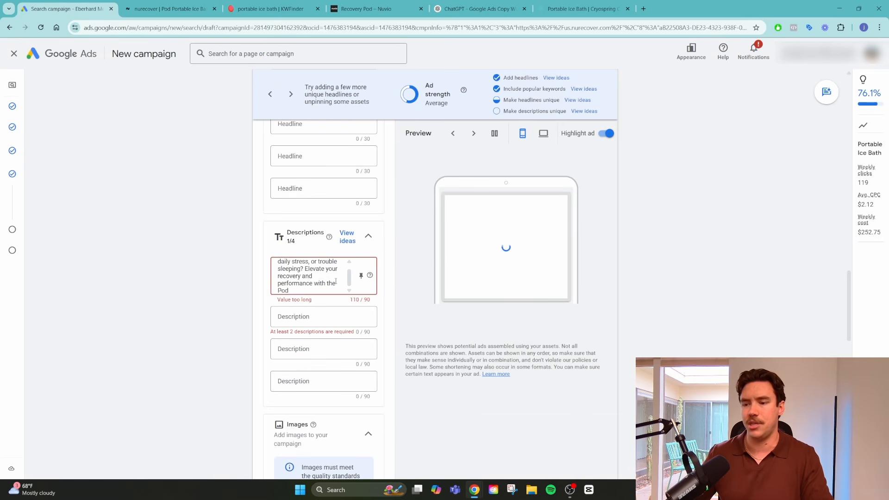
# - Shorten the first description's ending so its second sentence reads "Elevate your recovery with Pod"
pyautogui.press('BackSpace')
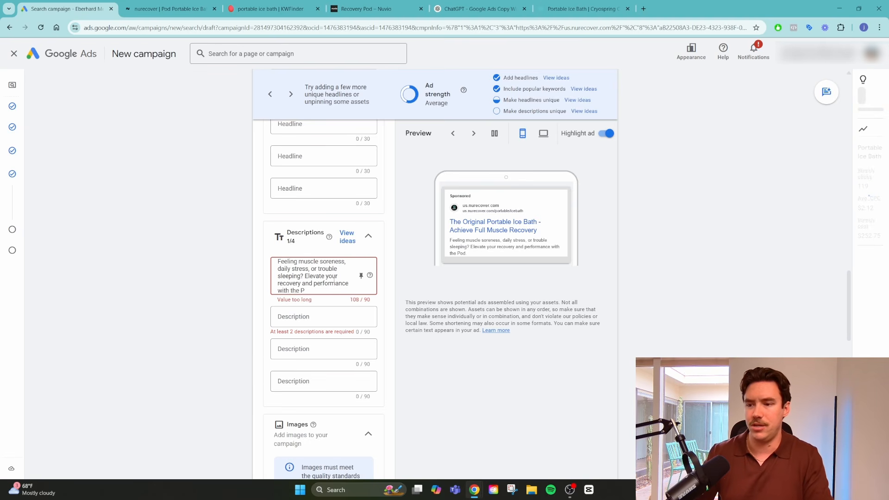
pyautogui.press('BackSpace')
pyautogui.press('BackSpace')
pyautogui.press('BackSpace')
pyautogui.press('BackSpace')
pyautogui.press('BackSpace')
pyautogui.press('BackSpace')
pyautogui.press('BackSpace')
pyautogui.press('BackSpace')
pyautogui.press('BackSpace')
pyautogui.press('BackSpace')
pyautogui.press('BackSpace')
pyautogui.press('BackSpace')
pyautogui.press('BackSpace')
pyautogui.press('BackSpace')
pyautogui.press('BackSpace')
pyautogui.press('BackSpace')
pyautogui.press('BackSpace')
pyautogui.press('BackSpace')
pyautogui.press('BackSpace')
pyautogui.press('BackSpace')
pyautogui.press('BackSpace')
pyautogui.press('BackSpace')
pyautogui.press('BackSpace')
pyautogui.press('BackSpace')
pyautogui.press('BackSpace')
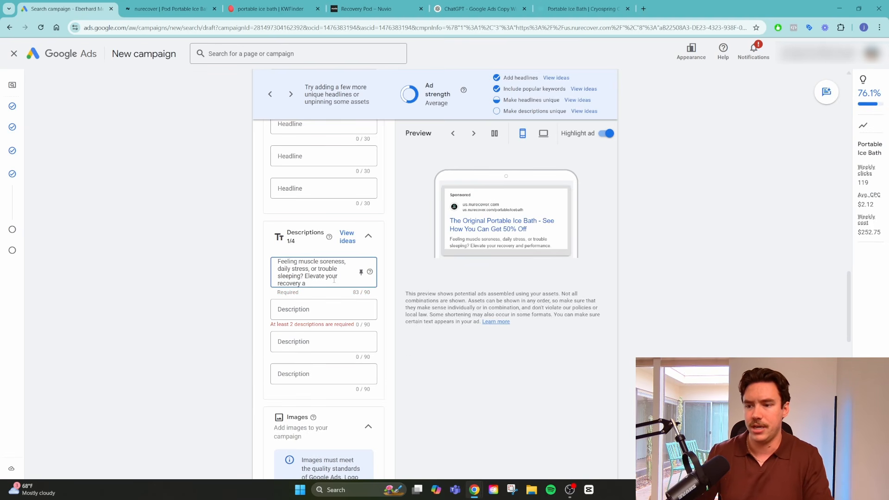
pyautogui.write('we')
pyautogui.write('ith Pod')
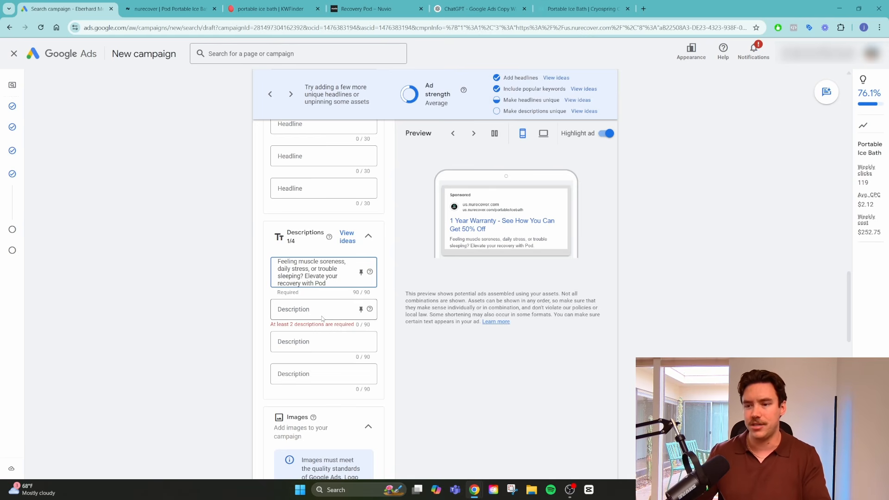
# - Copy "the original portable ice bath for cold water therapy." from the product page into the second ad description
pyautogui.hotkey('ctrl', 'Tab')
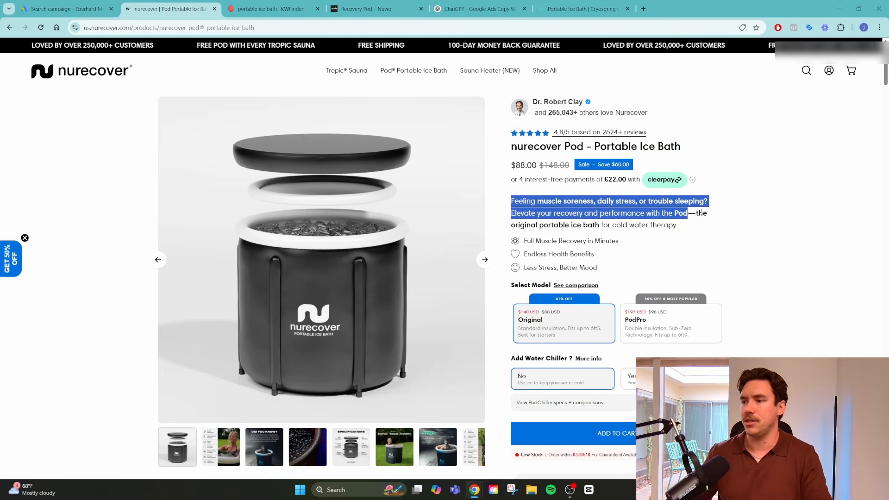
pyautogui.moveTo(696, 213); pyautogui.dragTo(702, 226)
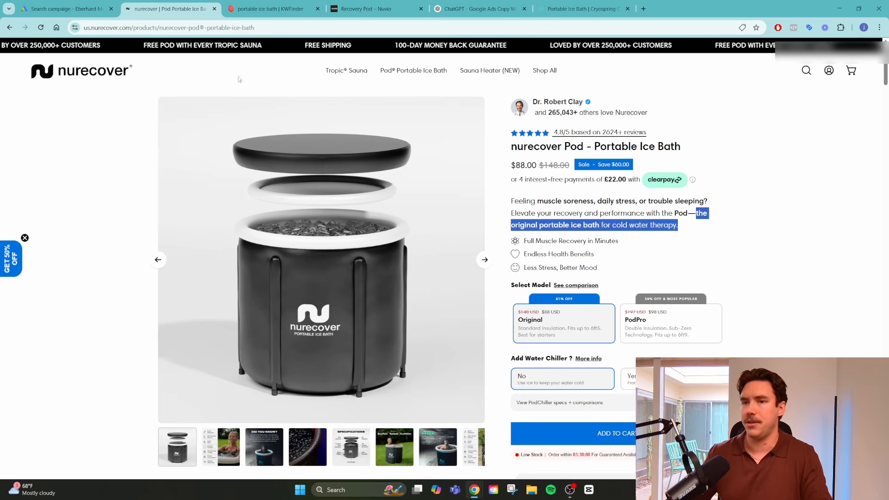
pyautogui.click(74, 9)
pyautogui.click(272, 316)
pyautogui.hotkey('ctrl', 'v')
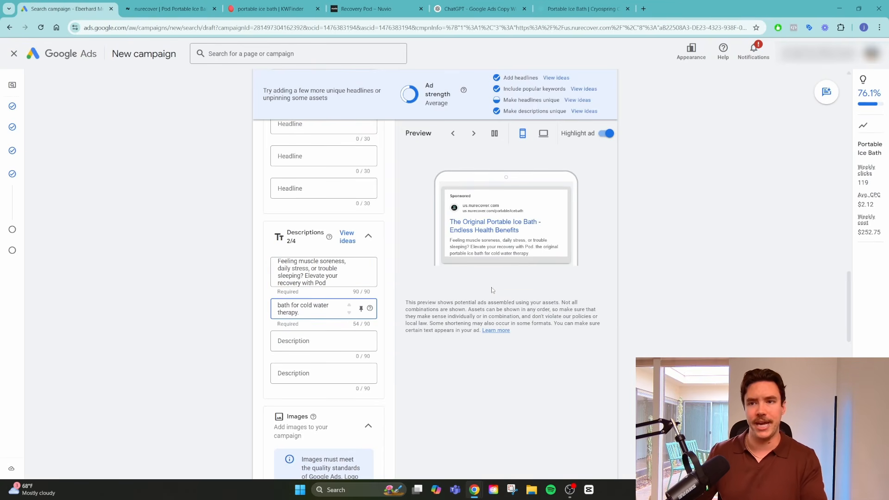
# - Examine how images accompany the listings in the Google results for portable ice bath, and return to the ad's Images section
pyautogui.scroll(-5, 375, 327)
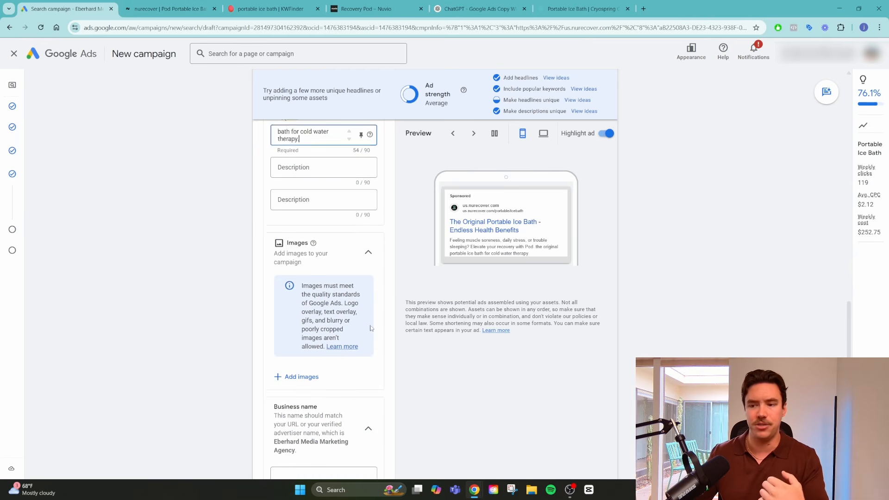
pyautogui.scroll(1, 175, 204)
pyautogui.scroll(-1, 185, 242)
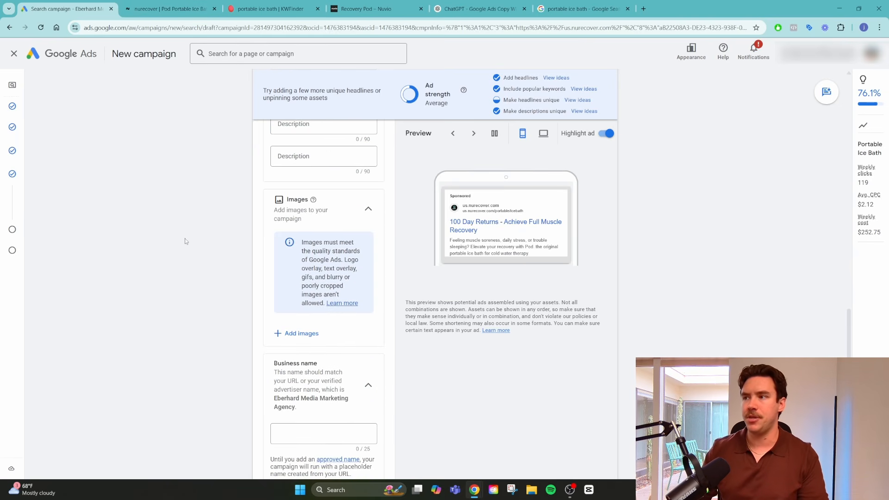
pyautogui.click(581, 9)
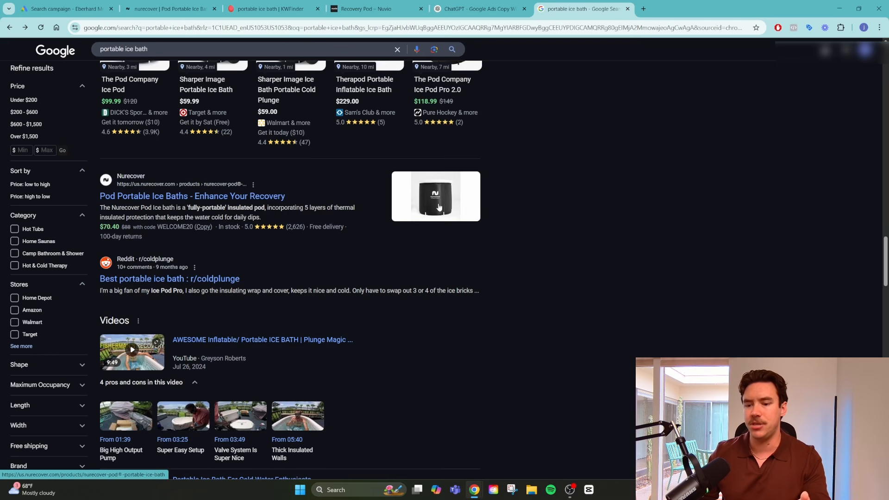
pyautogui.scroll(3, 439, 207)
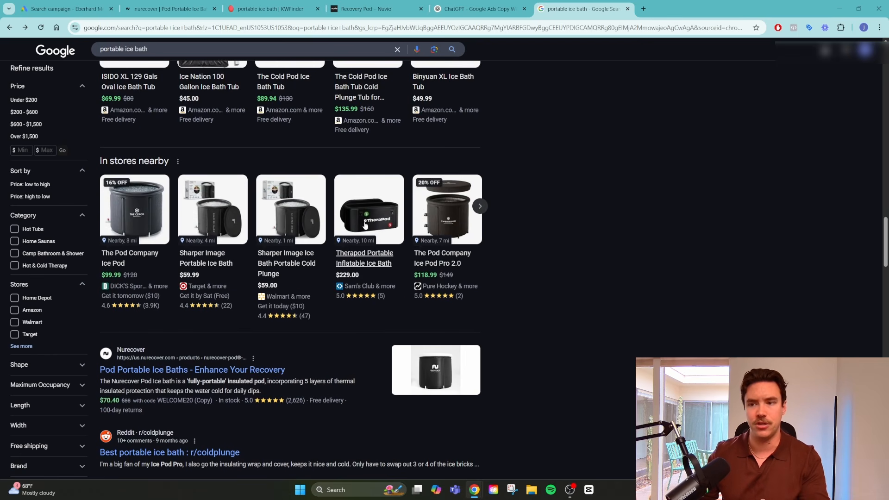
pyautogui.scroll(-10, 369, 224)
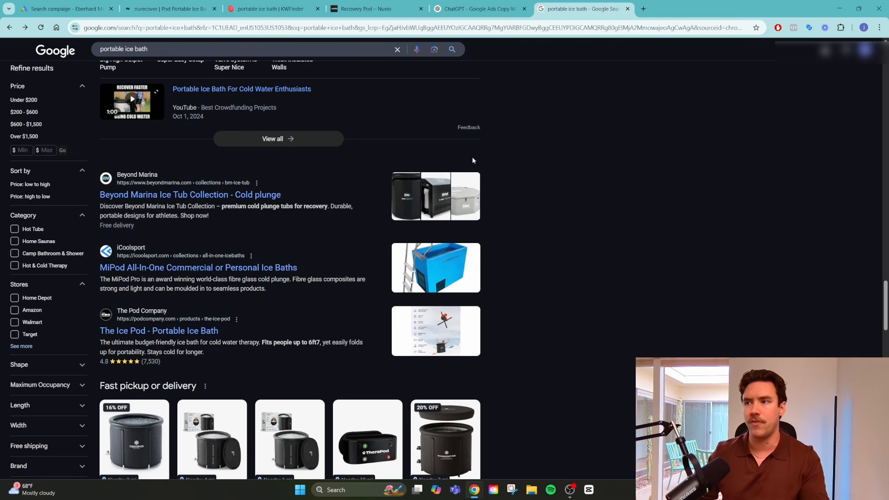
pyautogui.click(65, 8)
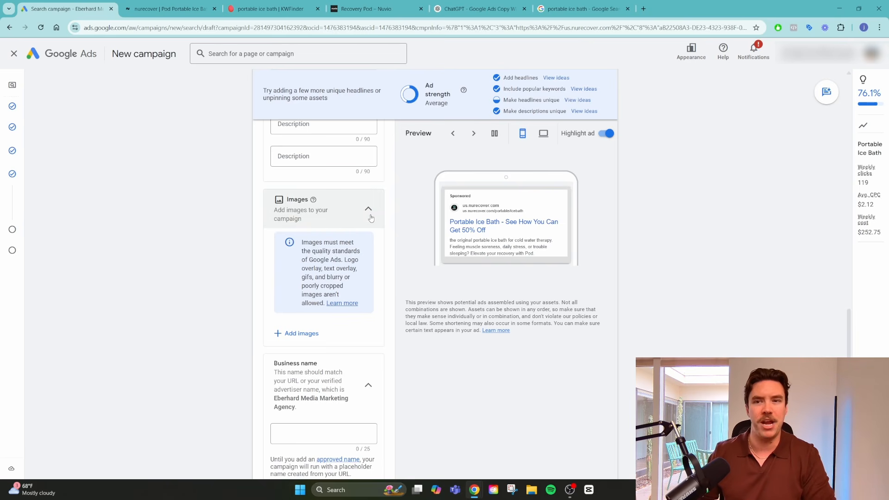
# - Look through the Nurecover product page's banners, lifestyle photos and customer review pictures for possible campaign images, and return to the ad setup
pyautogui.scroll(5, 359, 244)
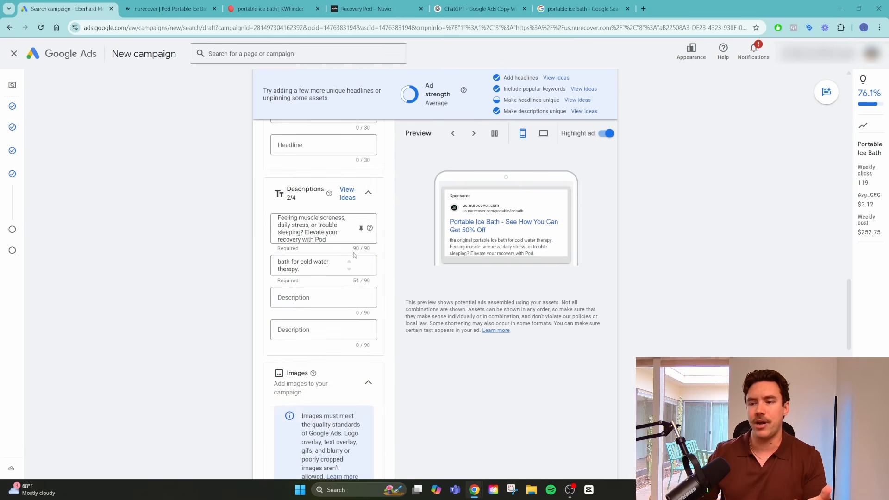
pyautogui.scroll(-5, 346, 239)
pyautogui.click(166, 8)
pyautogui.scroll(-10, 398, 208)
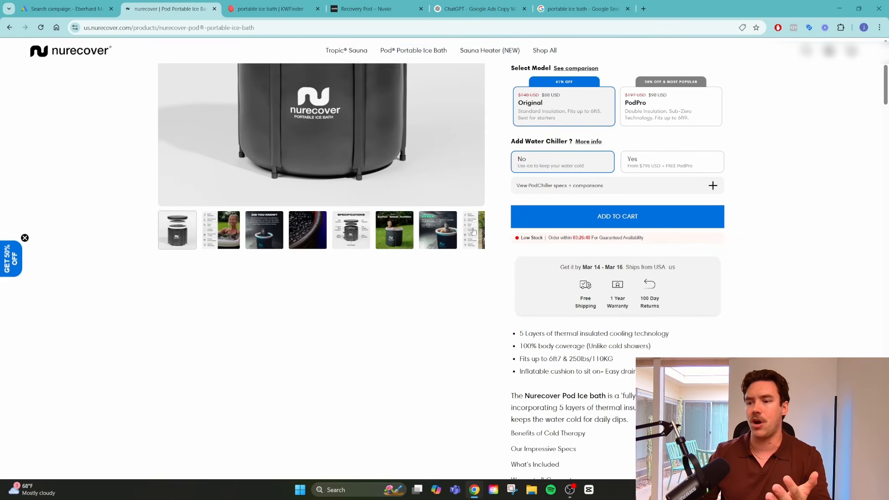
pyautogui.scroll(-10, 399, 208)
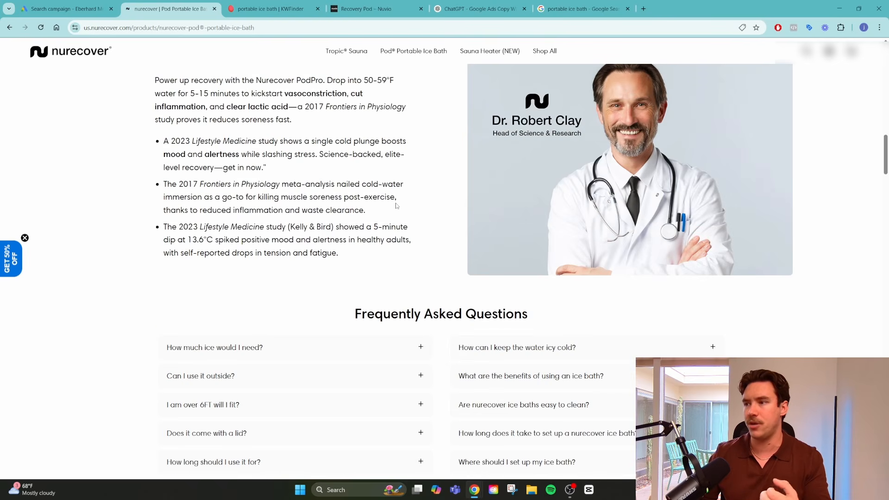
pyautogui.scroll(-7, 396, 205)
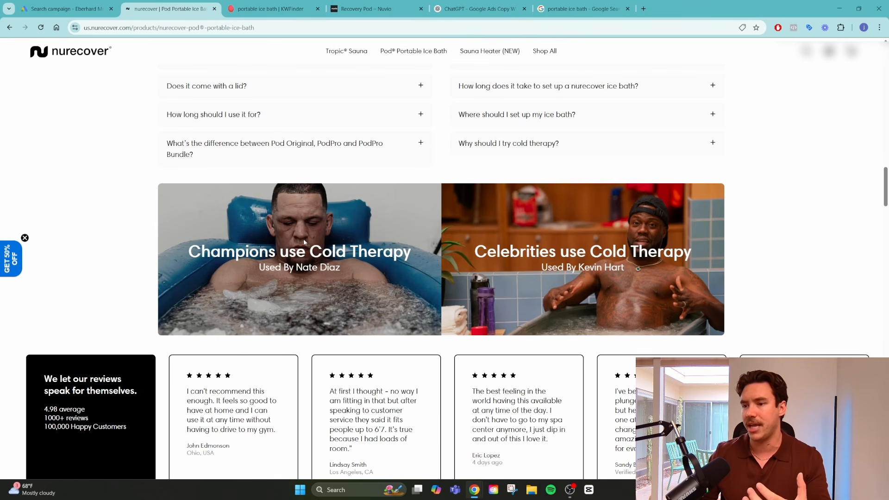
pyautogui.scroll(-15, 688, 269)
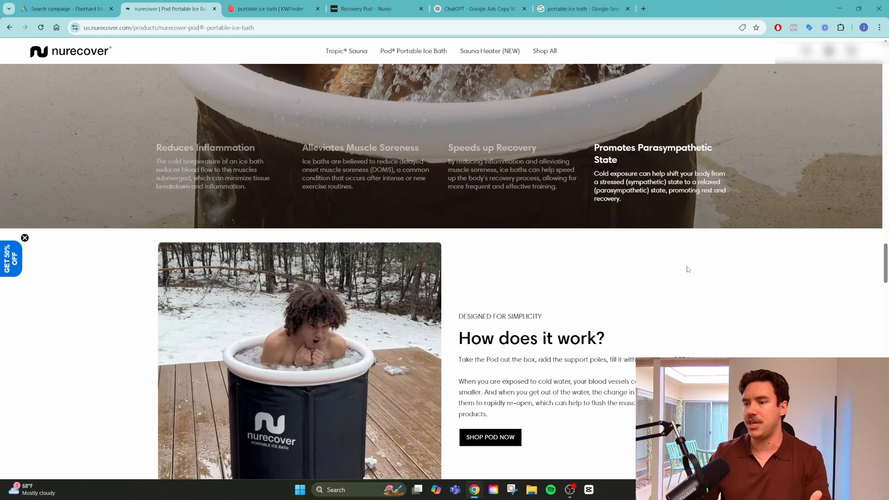
pyautogui.scroll(-9, 357, 173)
pyautogui.scroll(-6, 285, 200)
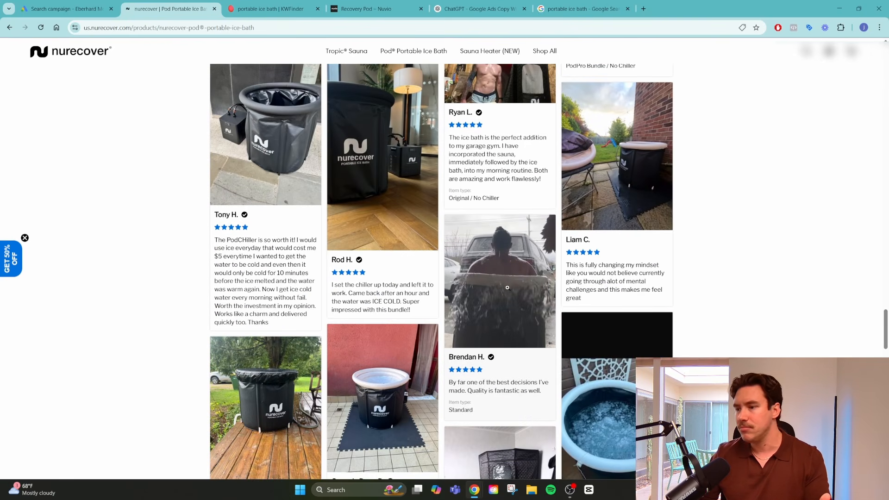
pyautogui.scroll(-8, 507, 287)
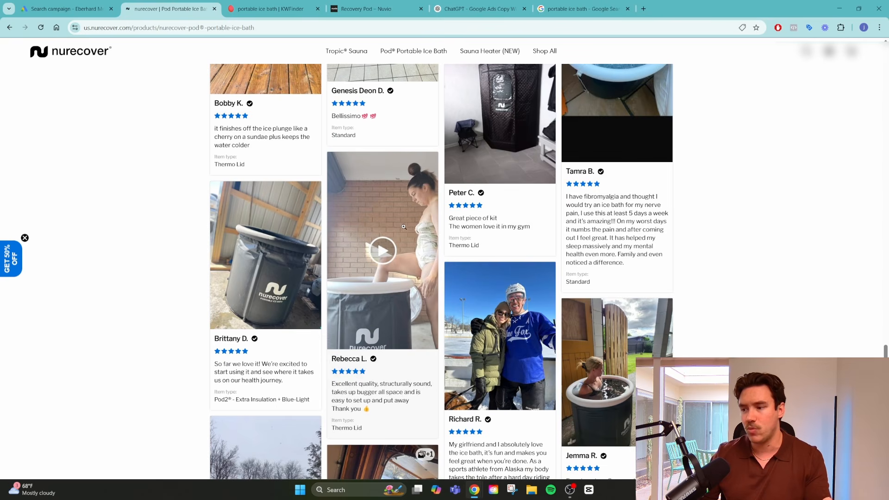
pyautogui.scroll(-7, 629, 367)
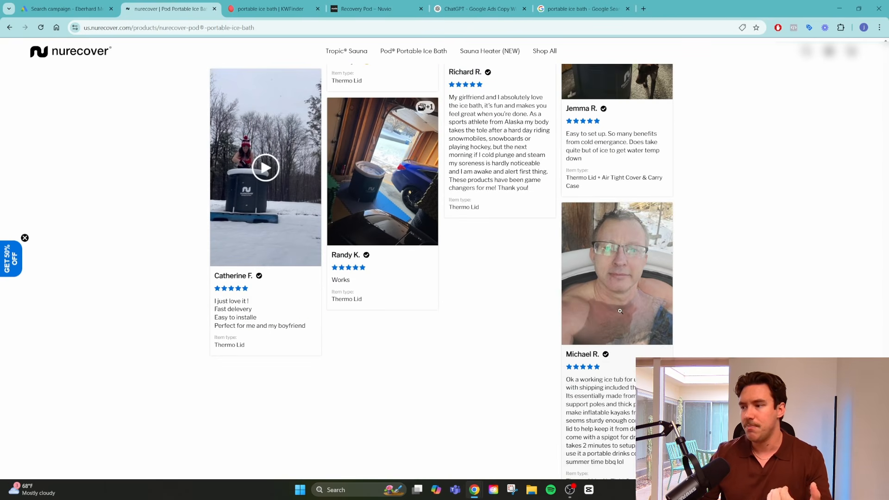
pyautogui.scroll(20, 620, 311)
pyautogui.scroll(20, 608, 311)
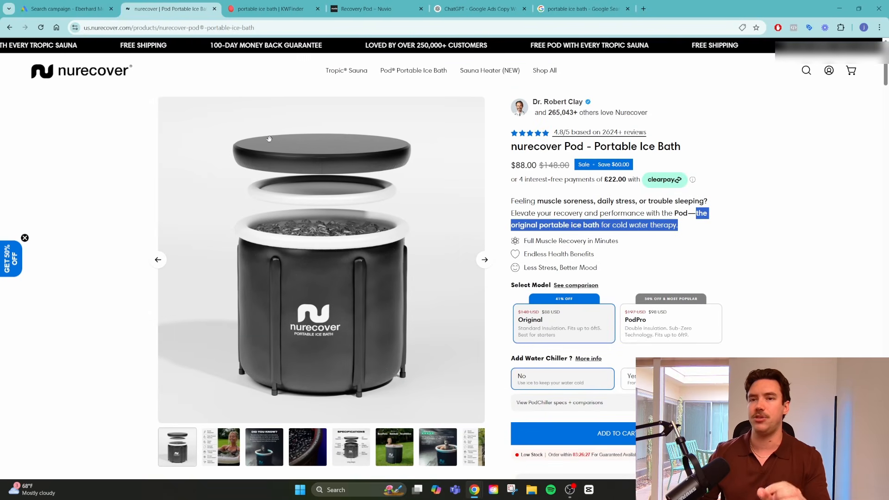
pyautogui.click(65, 9)
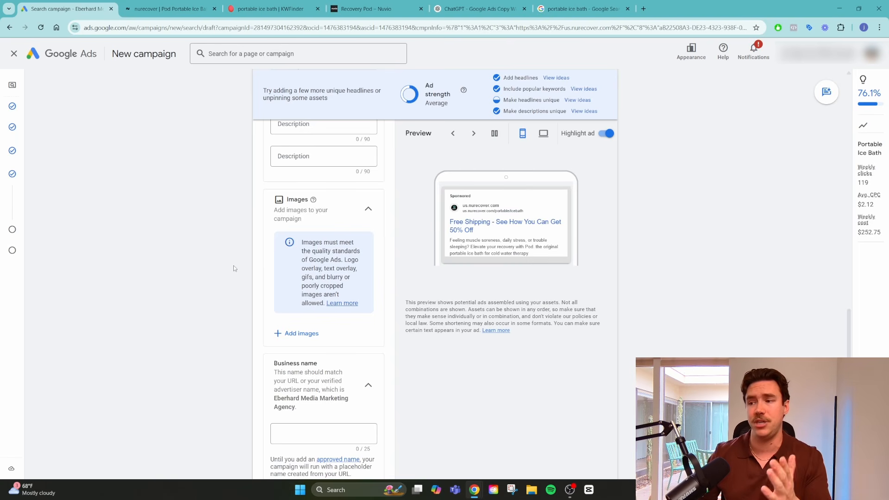
# - Review the ad's business name, business logo, sitelinks and callouts sections below the images
pyautogui.scroll(-3, 233, 268)
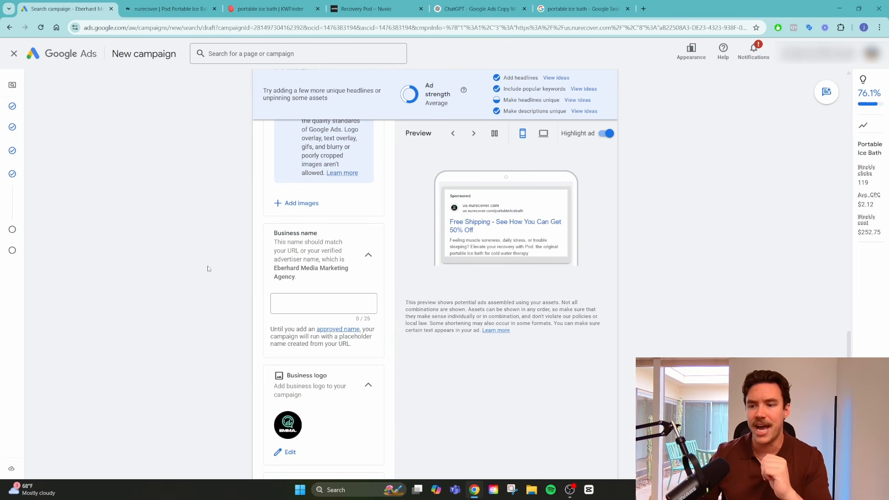
pyautogui.moveTo(275, 269); pyautogui.dragTo(300, 278)
pyautogui.click(324, 248)
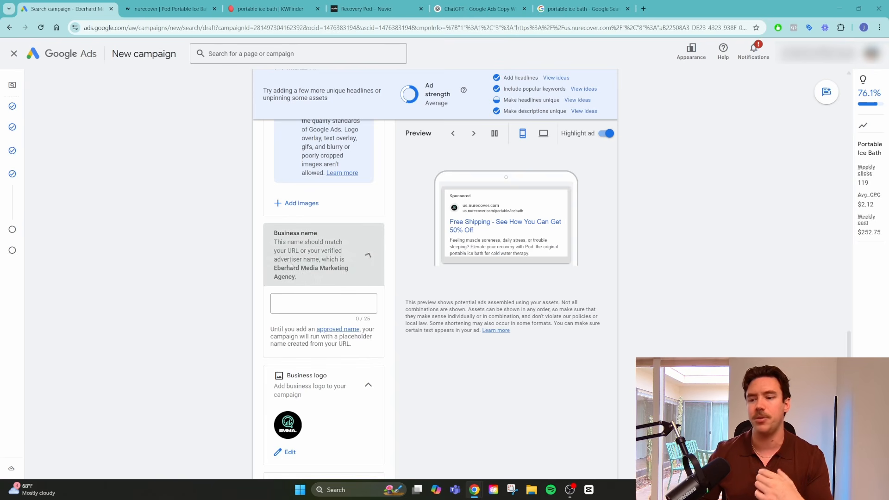
pyautogui.scroll(-2, 237, 304)
pyautogui.scroll(-4, 298, 339)
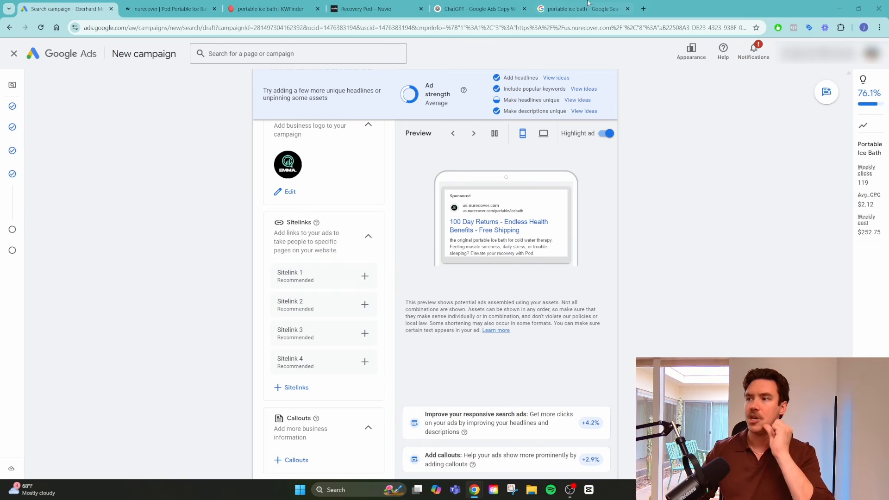
# - Scan the Google results for portable ice bath for an ad that shows sitelinks
pyautogui.click(574, 8)
pyautogui.scroll(-20, 337, 278)
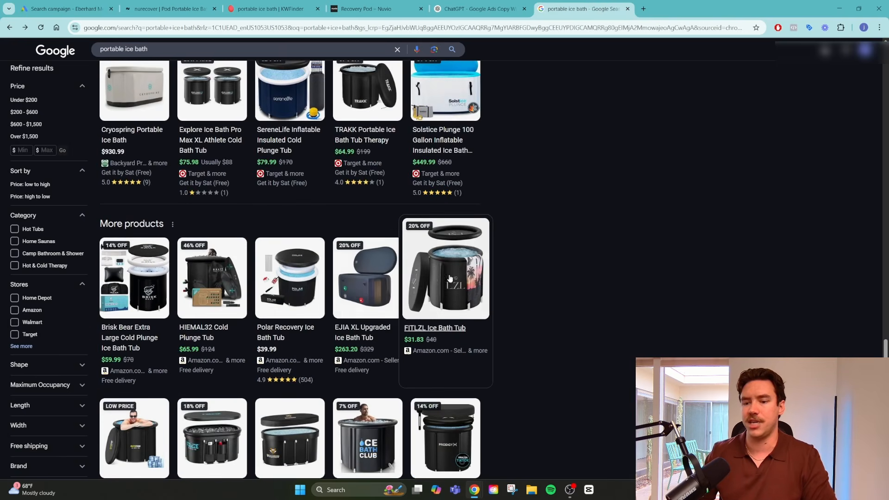
pyautogui.scroll(-3, 505, 278)
pyautogui.scroll(20, 505, 278)
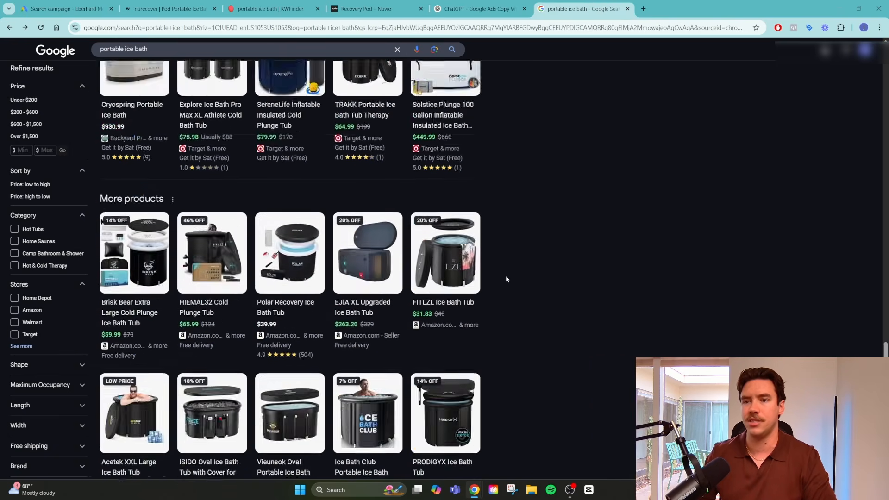
pyautogui.scroll(15, 500, 278)
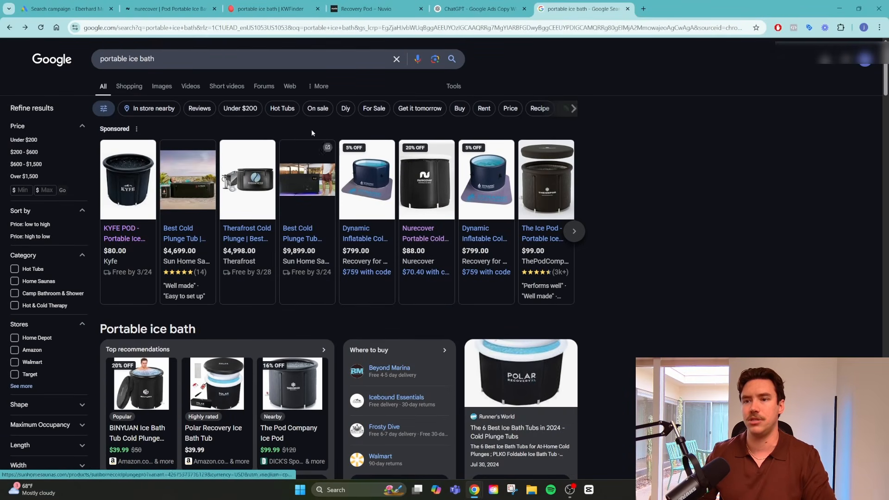
# - Search Google Images for "google ad site links" and examine the Portent and Pizza Hut sitelink examples
pyautogui.tripleClick(278, 59)
pyautogui.write('google ad')
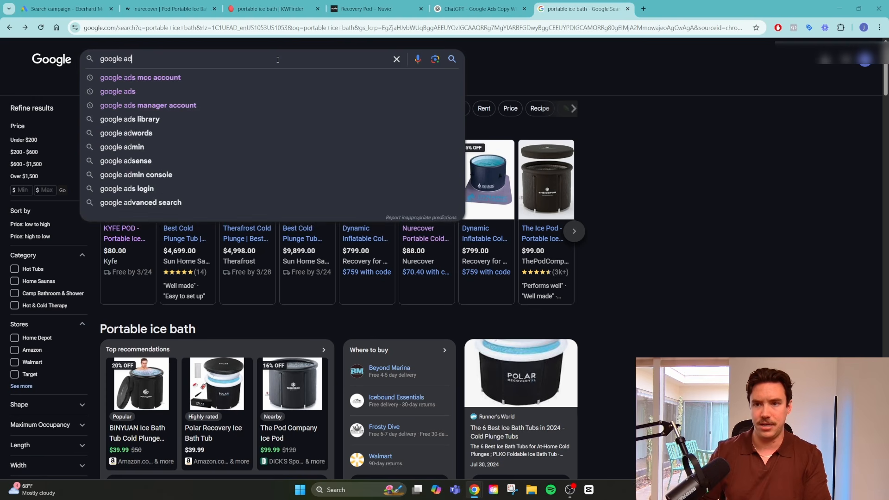
pyautogui.write(' site links')
pyautogui.press('Return')
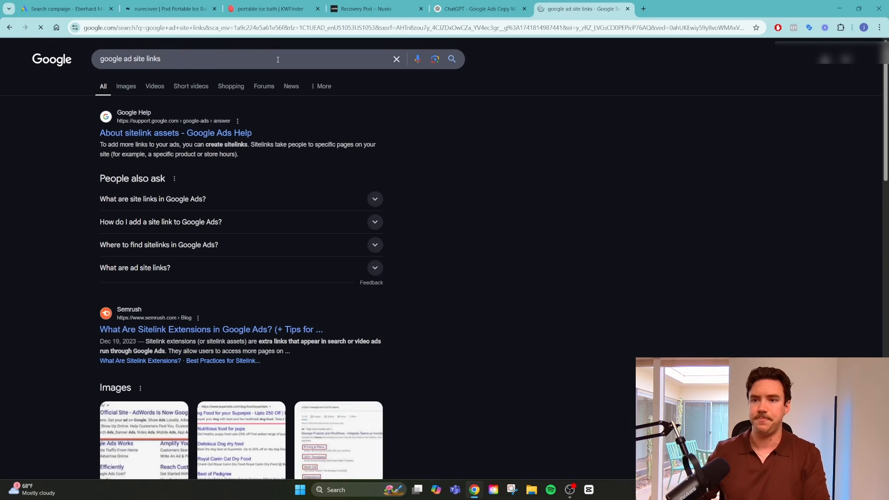
pyautogui.click(132, 89)
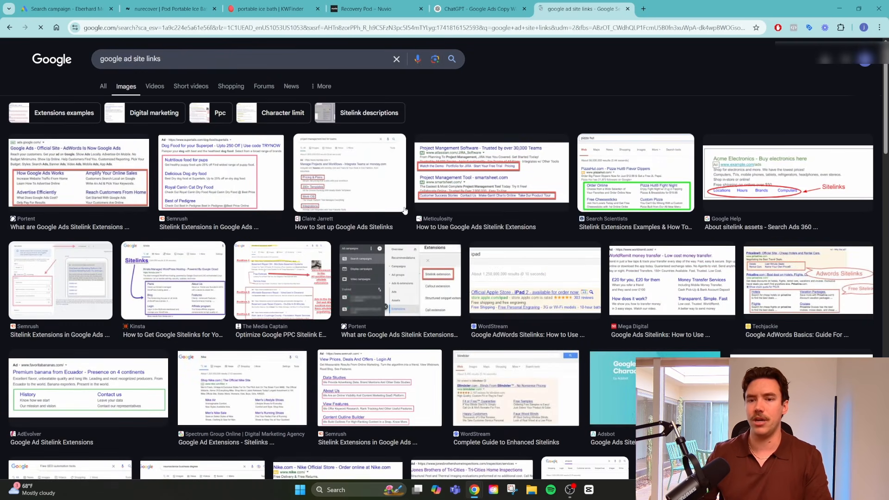
pyautogui.click(145, 179)
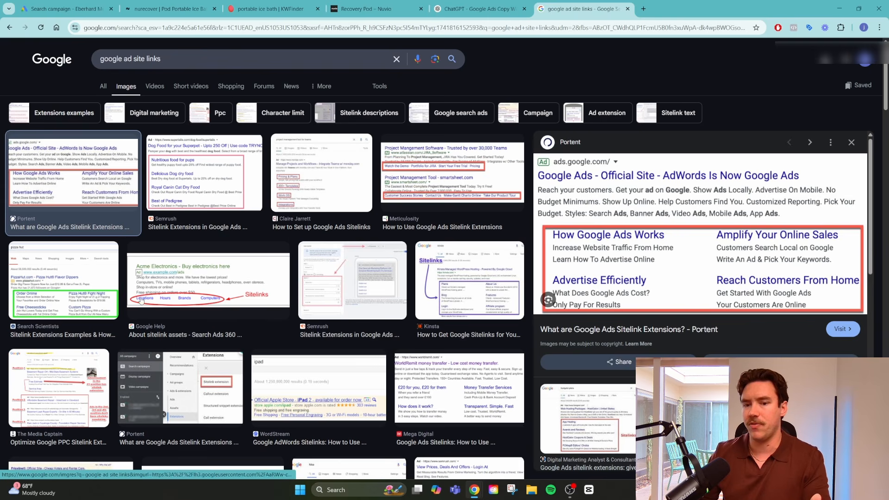
pyautogui.click(79, 283)
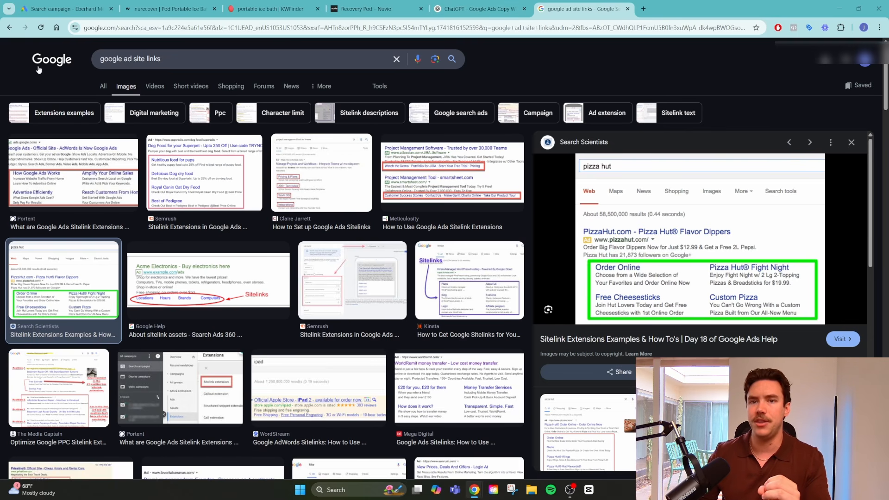
# - Revisit the portable ice bath results to compare listings, and reopen the Pizza Hut sitelink example in the image results
pyautogui.click(10, 28)
pyautogui.click(10, 29)
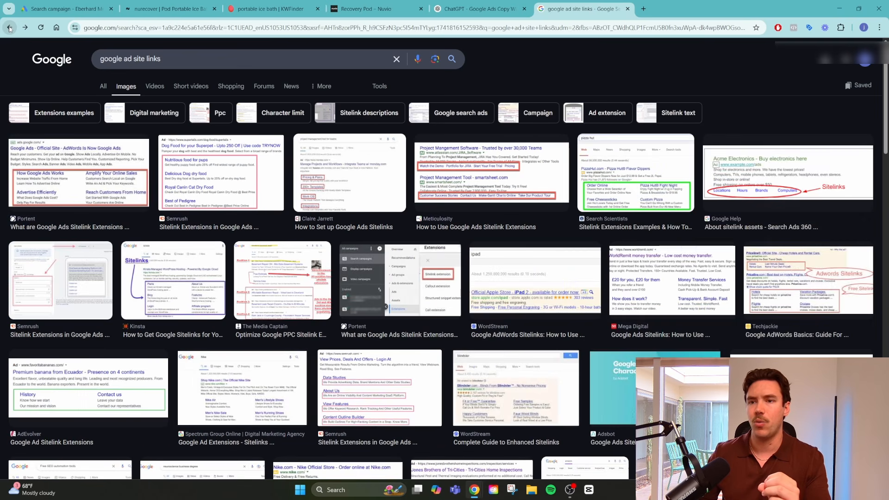
pyautogui.click(9, 28)
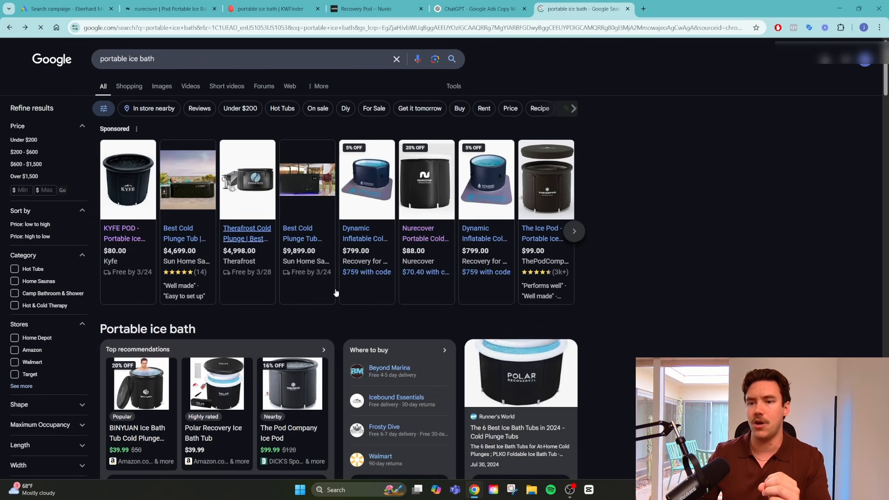
pyautogui.scroll(-7, 205, 277)
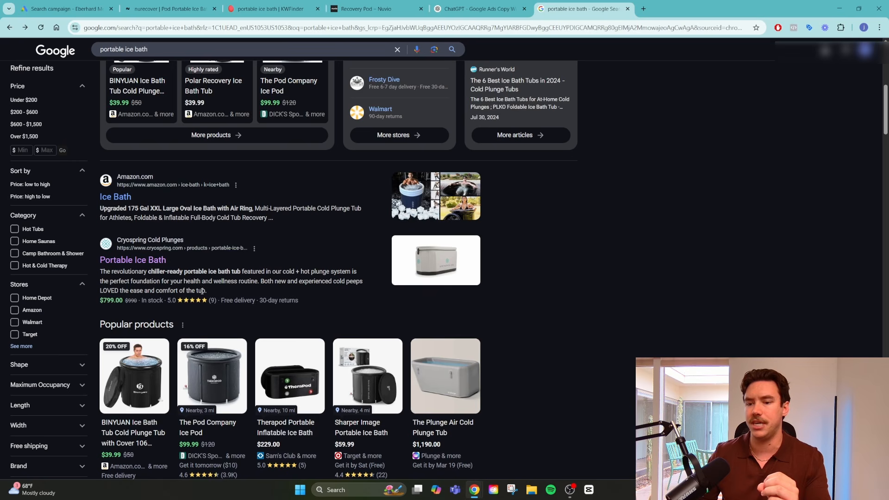
pyautogui.click(26, 28)
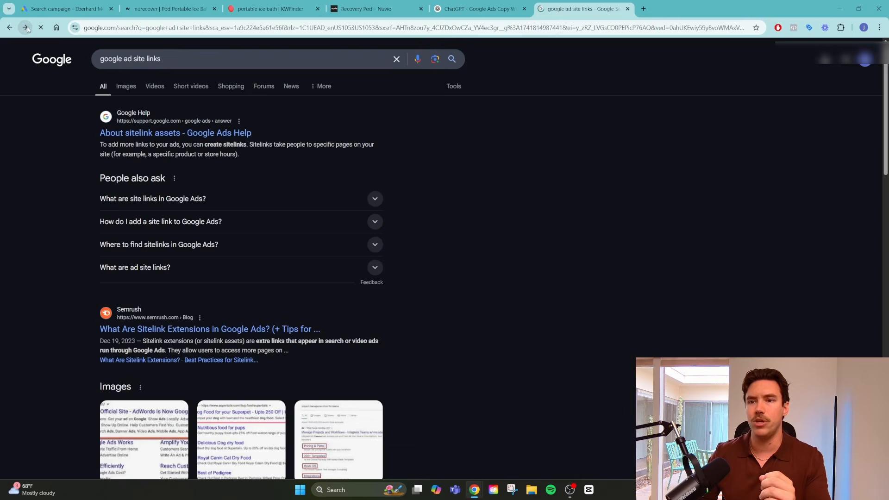
pyautogui.click(27, 28)
pyautogui.click(658, 179)
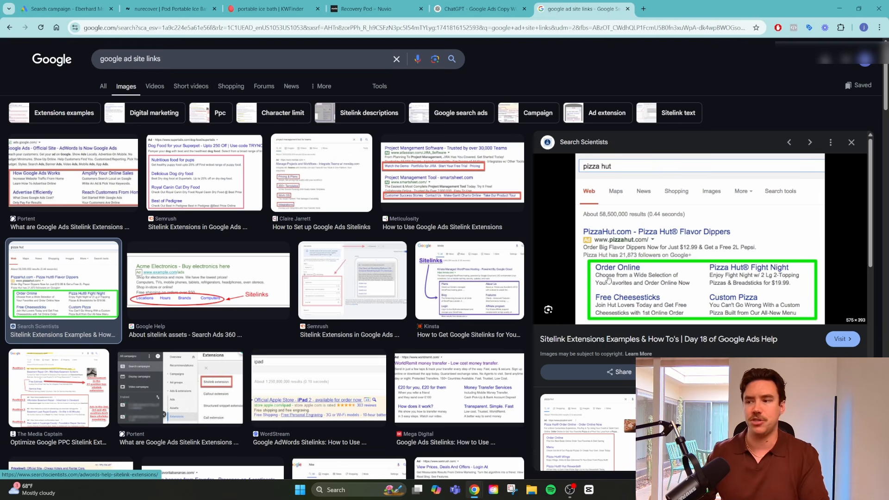
pyautogui.click(65, 9)
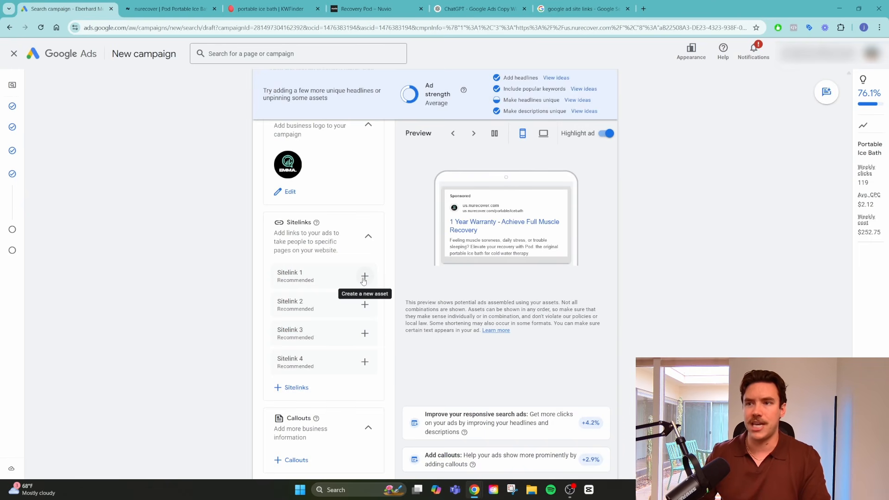
pyautogui.click(167, 8)
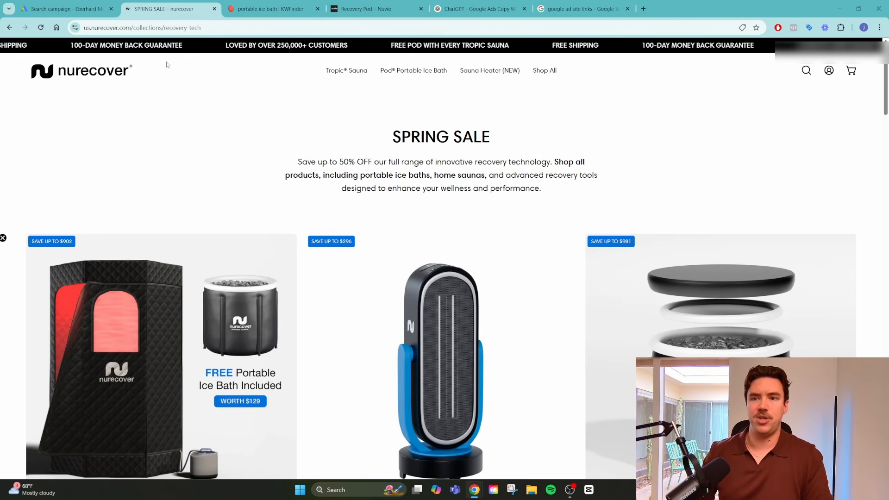
pyautogui.click(65, 8)
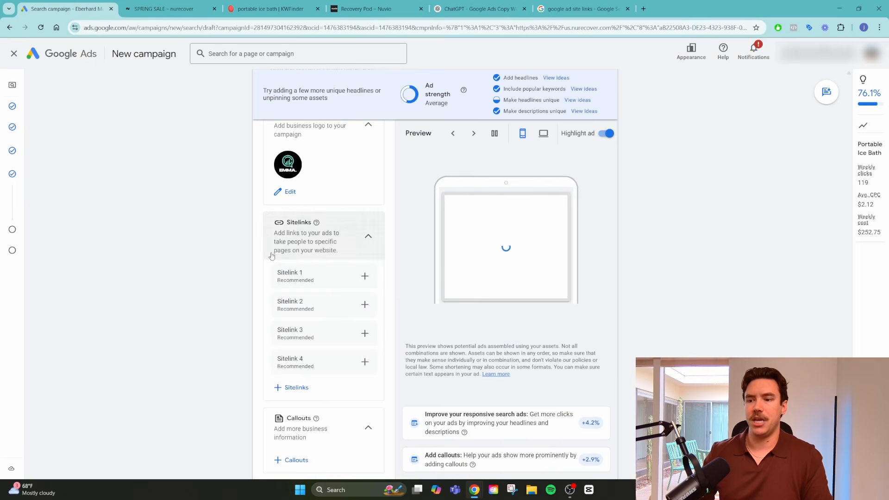
pyautogui.click(365, 277)
pyautogui.click(252, 134)
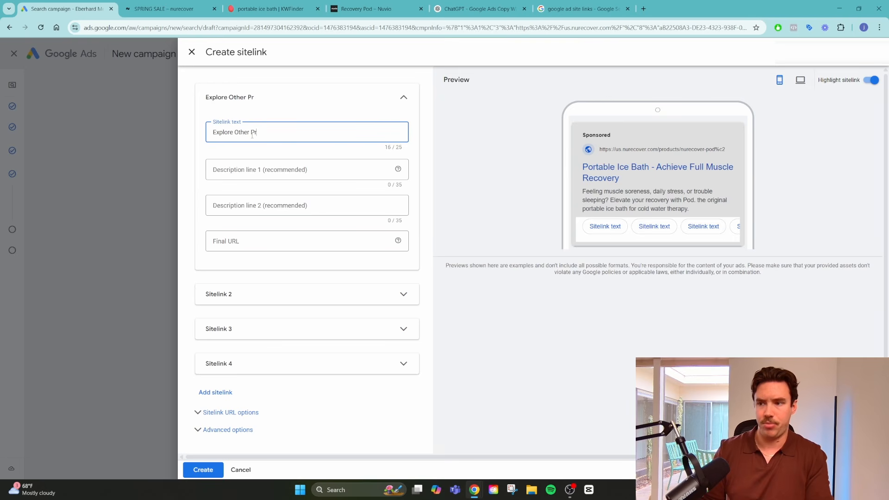
pyautogui.click(246, 241)
pyautogui.write('https://us.nurecover.com/collections/recovery-tech')
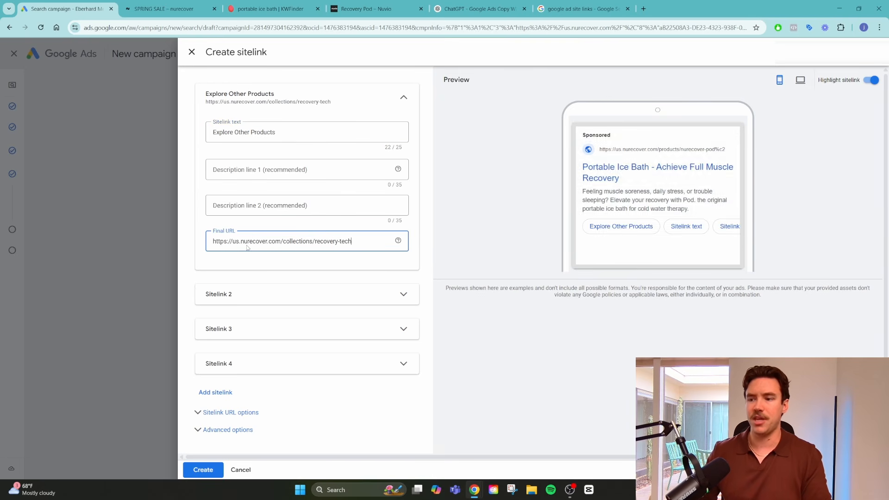
# - Open the account login page on the Nurecover site and copy its URL
pyautogui.click(165, 8)
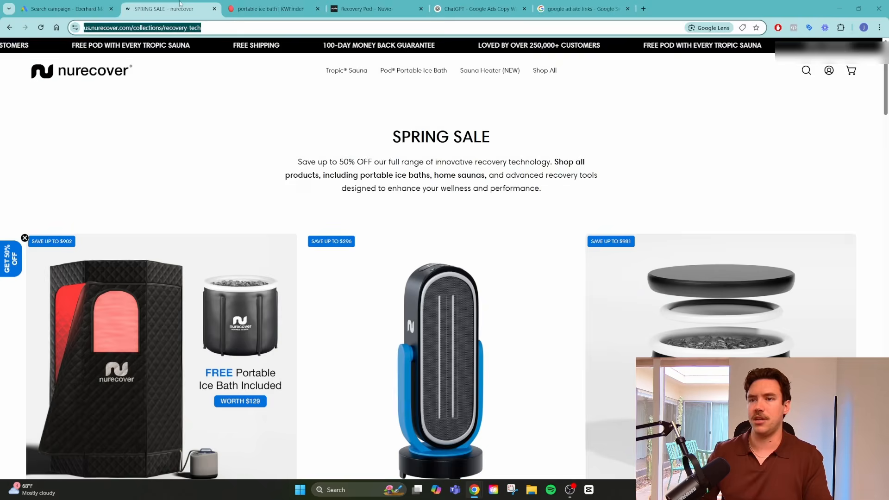
pyautogui.click(828, 72)
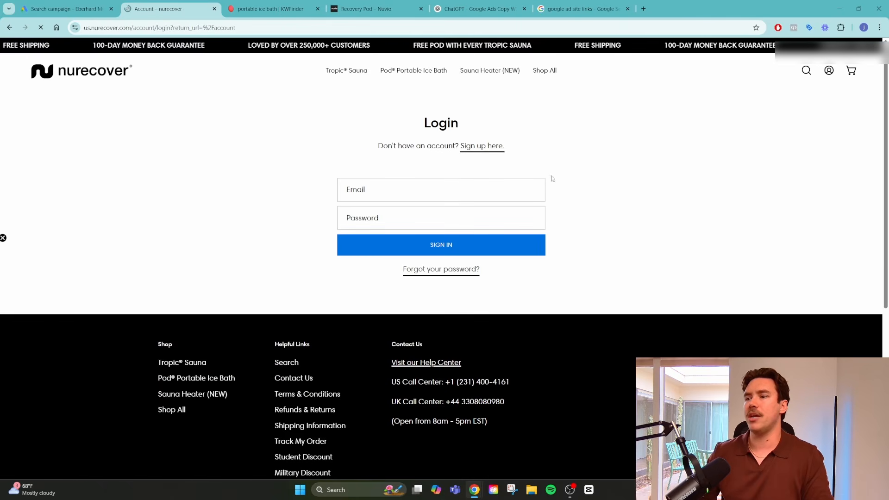
pyautogui.click(456, 191)
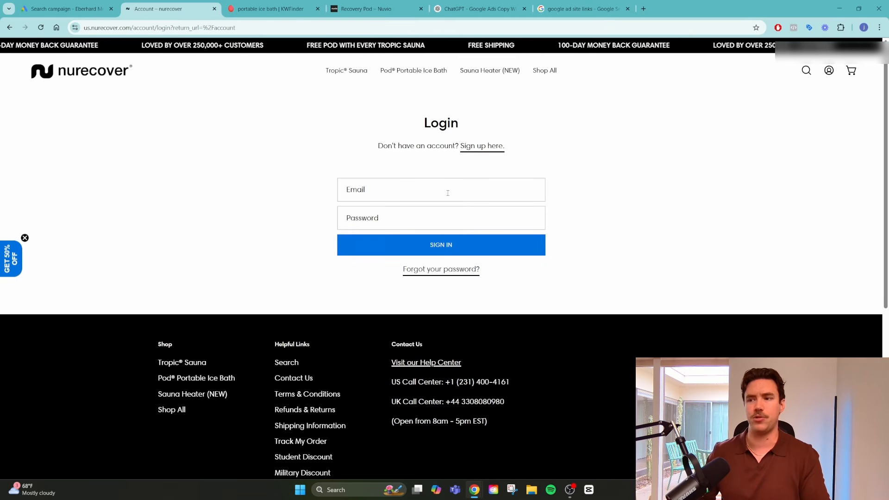
pyautogui.click(154, 29)
pyautogui.hotkey('ctrl', 'c')
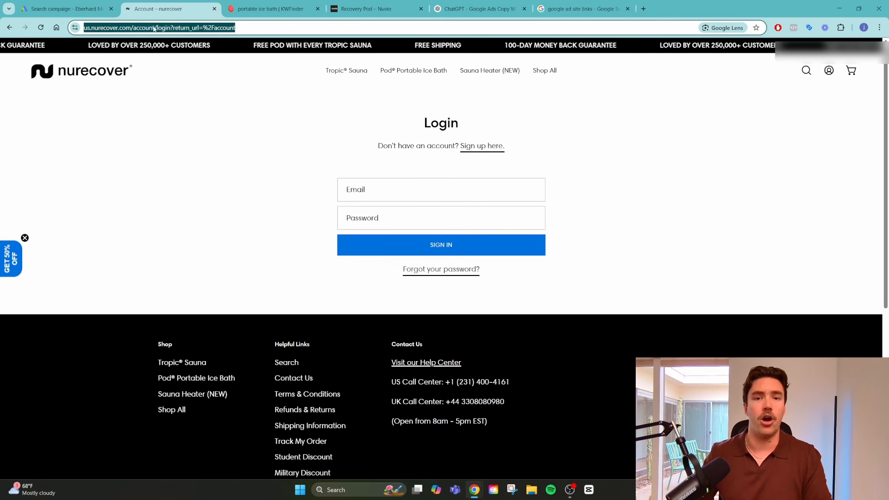
# - Fill in the second sitelink as "Log In" with the copied Nurecover account login page address as its final URL
pyautogui.click(69, 8)
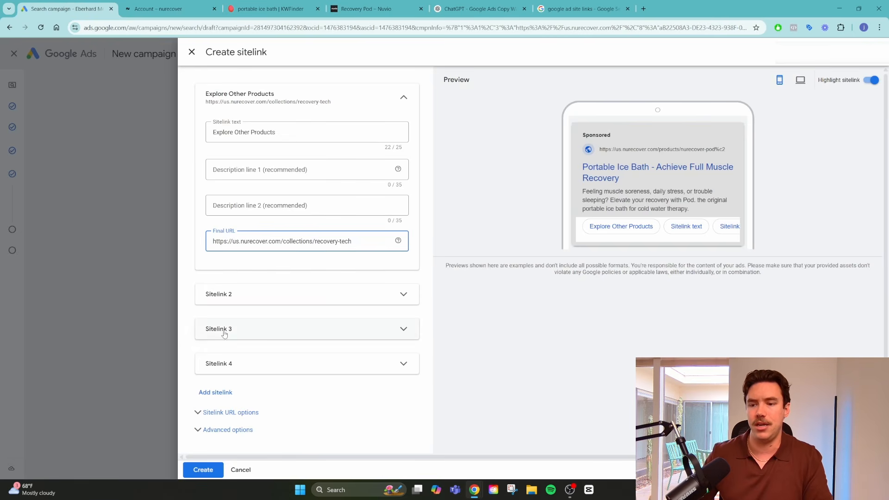
pyautogui.click(240, 294)
pyautogui.click(281, 334)
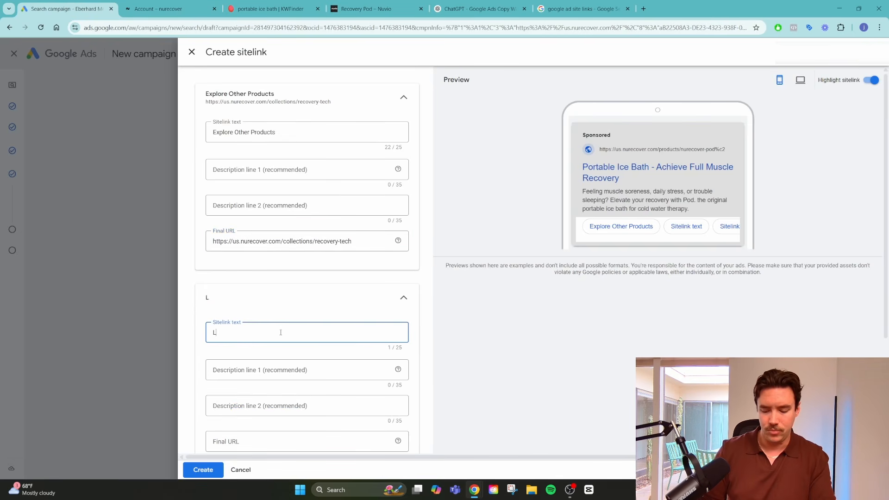
pyautogui.write('Log IN')
pyautogui.press('BackSpace')
pyautogui.write('n')
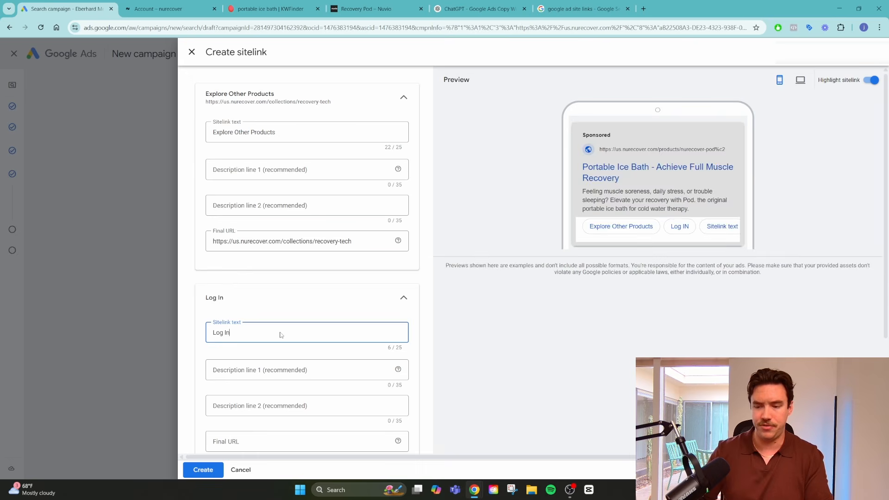
pyautogui.scroll(-1, 268, 361)
pyautogui.click(255, 392)
pyautogui.hotkey('ctrl', 'v')
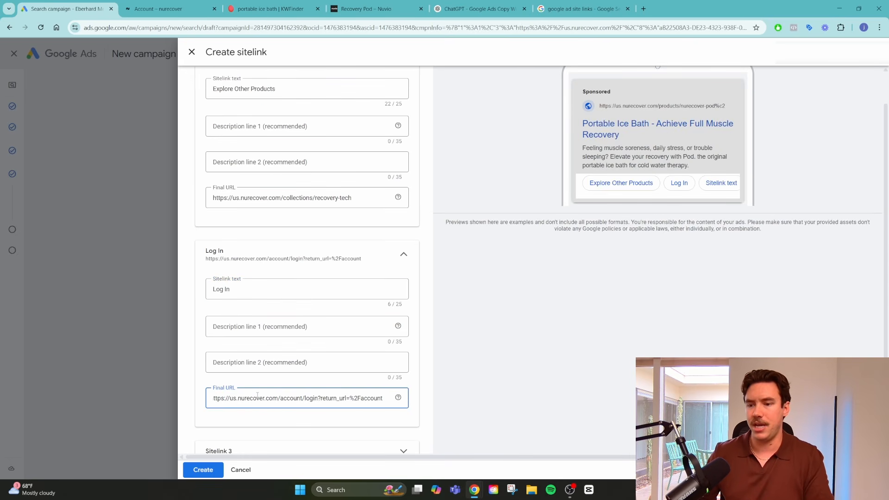
# - Check the Nurecover site's Contact Us page and footer links for other pages suitable as sitelinks
pyautogui.click(182, 16)
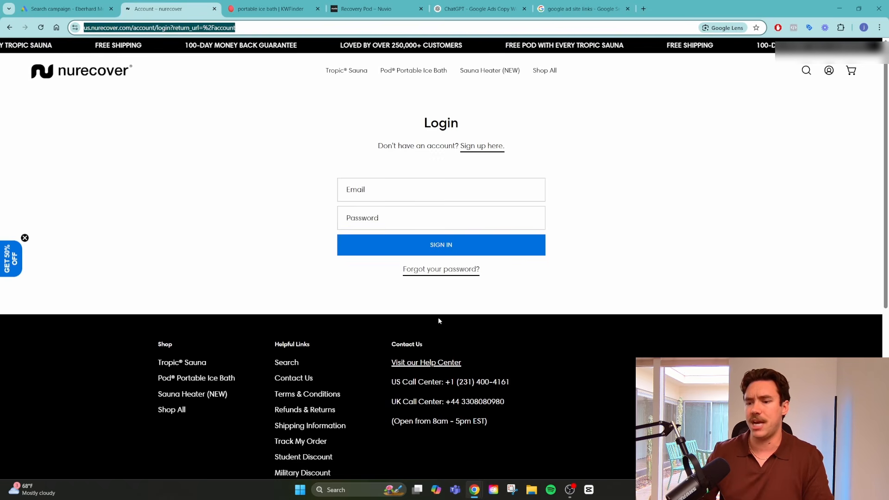
pyautogui.click(298, 380)
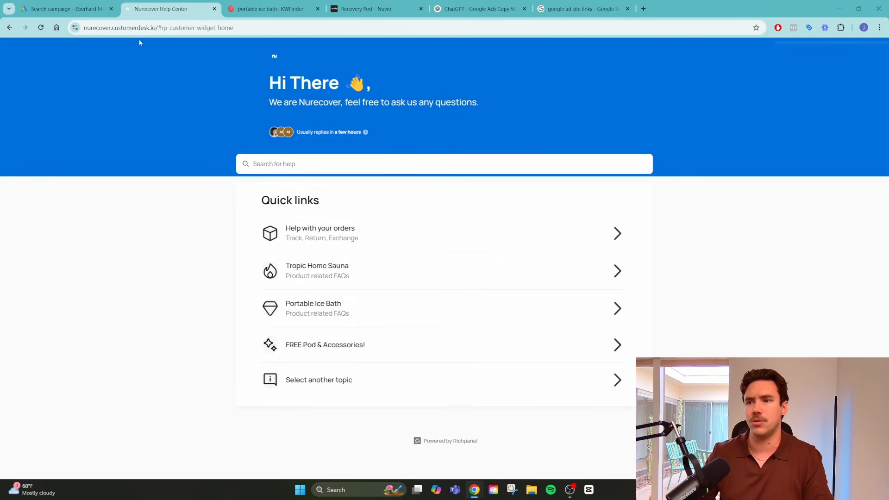
pyautogui.click(5, 28)
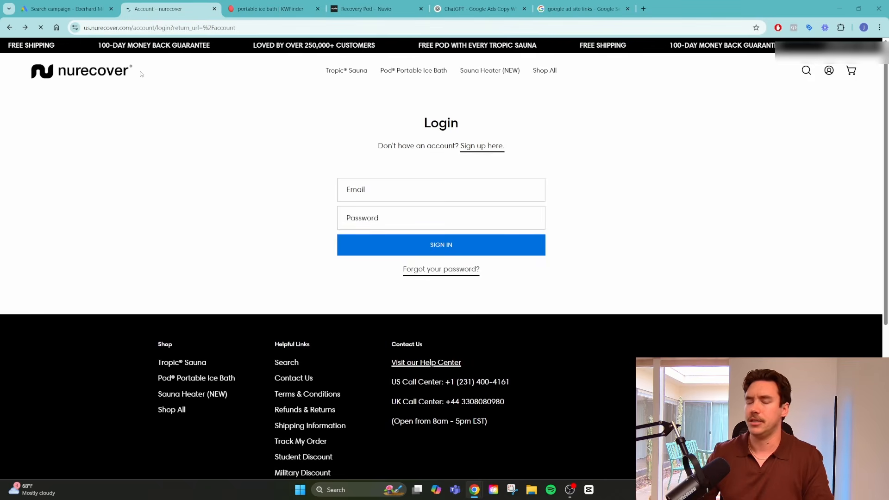
pyautogui.scroll(-1, 332, 387)
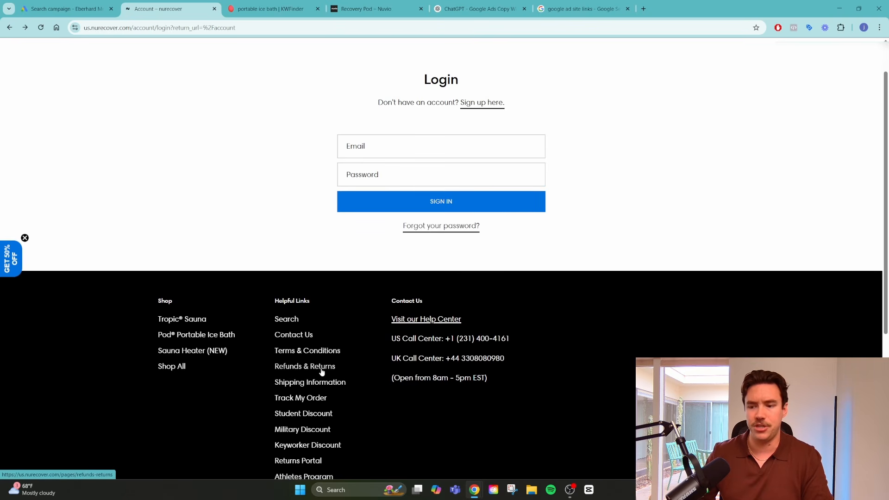
pyautogui.scroll(-2, 337, 376)
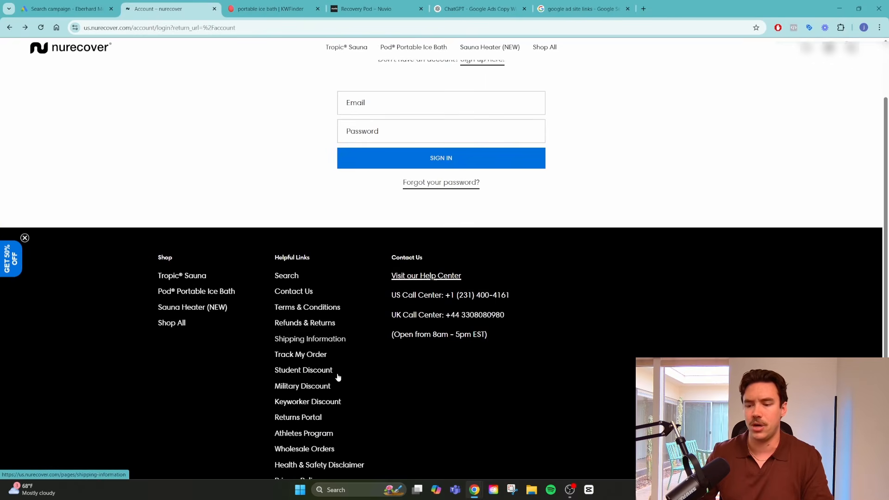
pyautogui.scroll(-1, 337, 373)
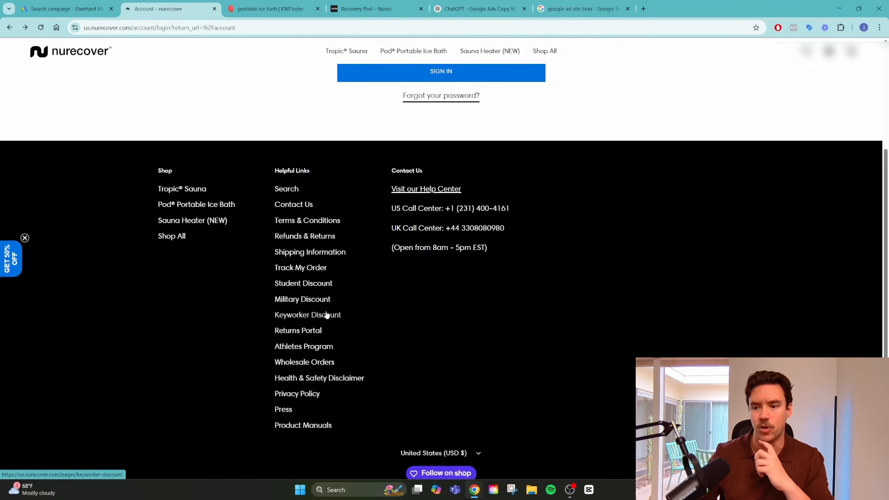
pyautogui.scroll(4, 327, 314)
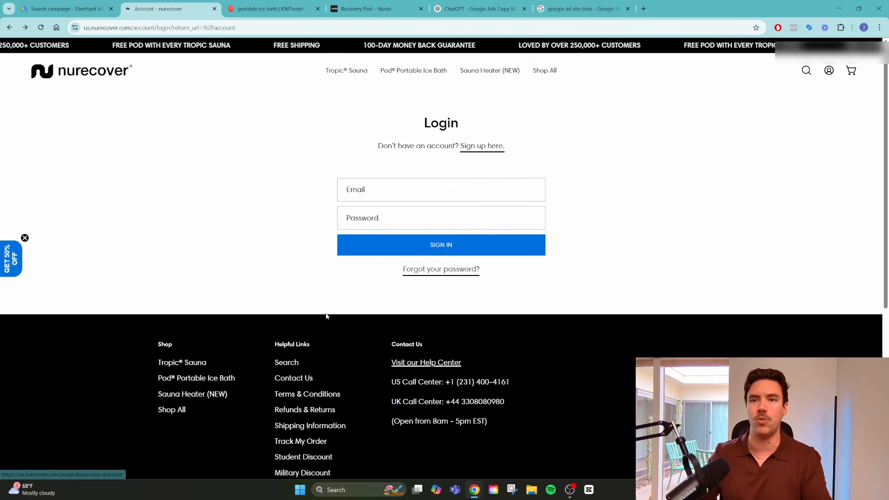
# - Return to the Google Ads draft and close the sitelink form without creating the sitelinks
pyautogui.click(65, 9)
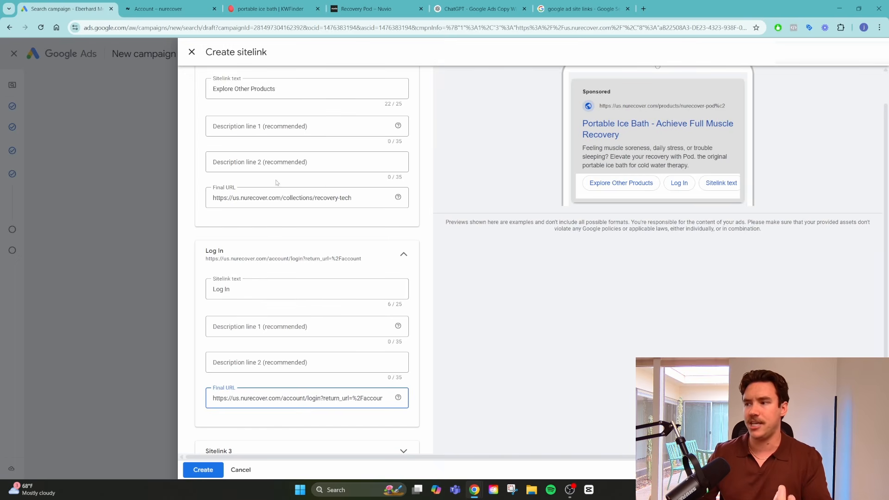
pyautogui.click(186, 51)
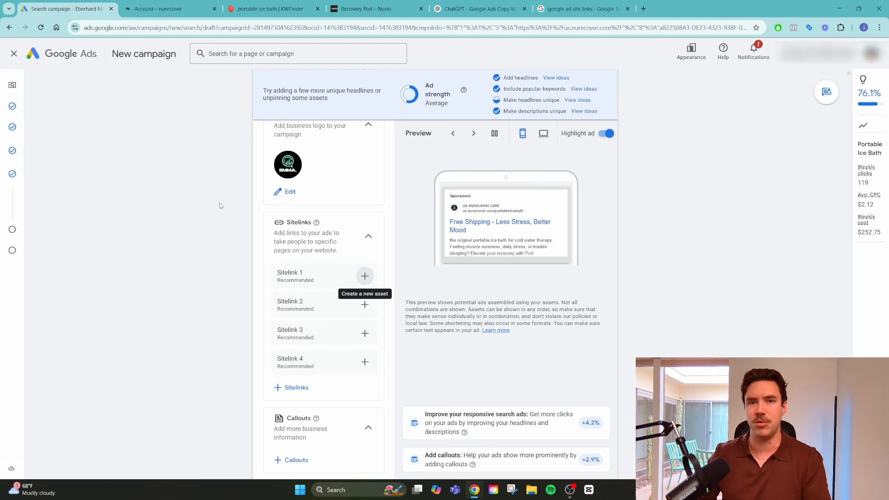
# - Open the campaign-level callouts and select all the existing callout assets
pyautogui.scroll(-3, 234, 218)
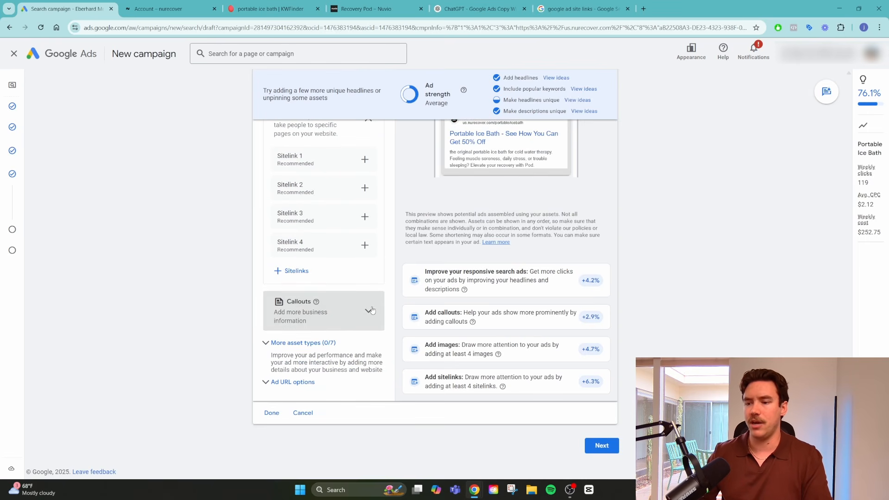
pyautogui.click(296, 359)
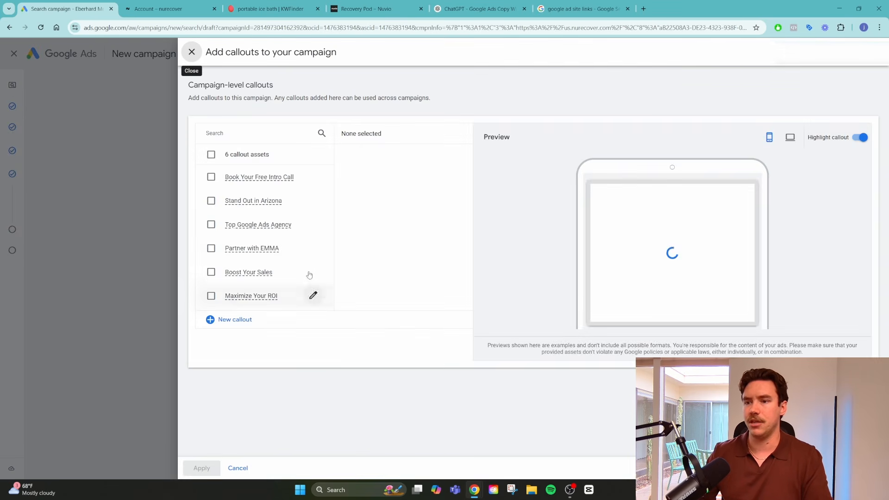
pyautogui.moveTo(261, 184)
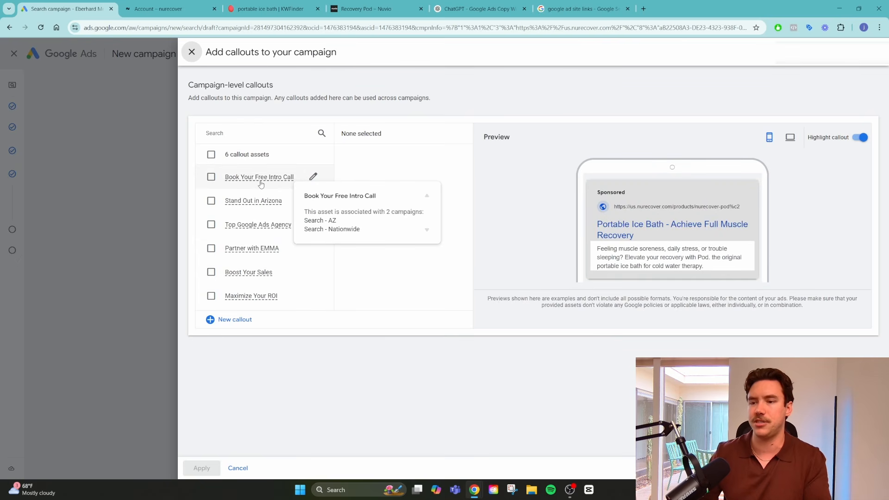
pyautogui.click(211, 155)
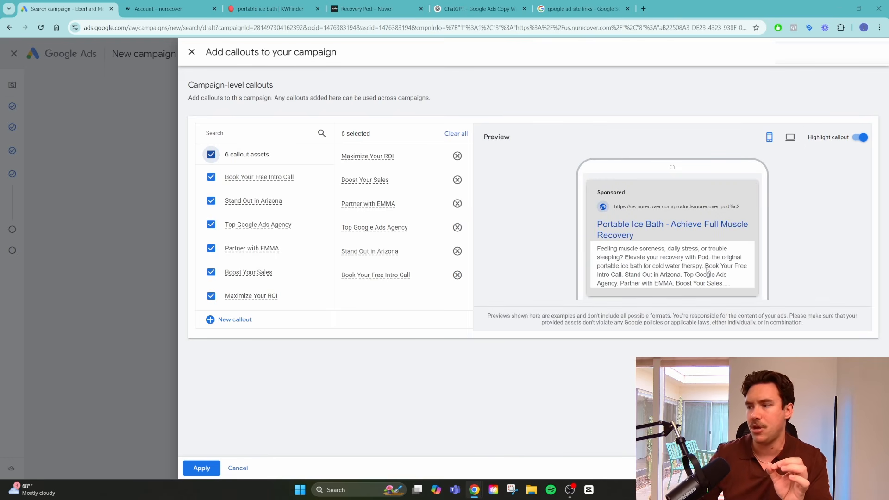
# - Search Google Images for "google ads callouts" and open the WordStream ACME Electronics example
pyautogui.click(581, 9)
pyautogui.click(228, 62)
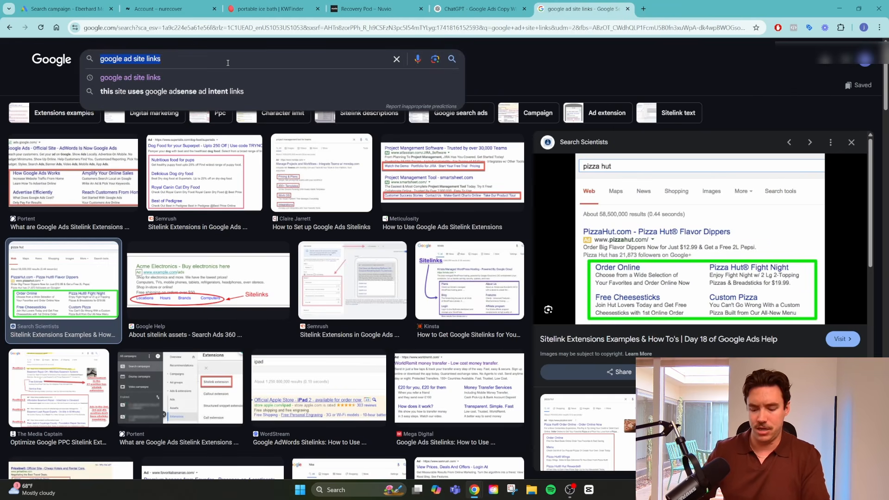
pyautogui.write('google ads callou')
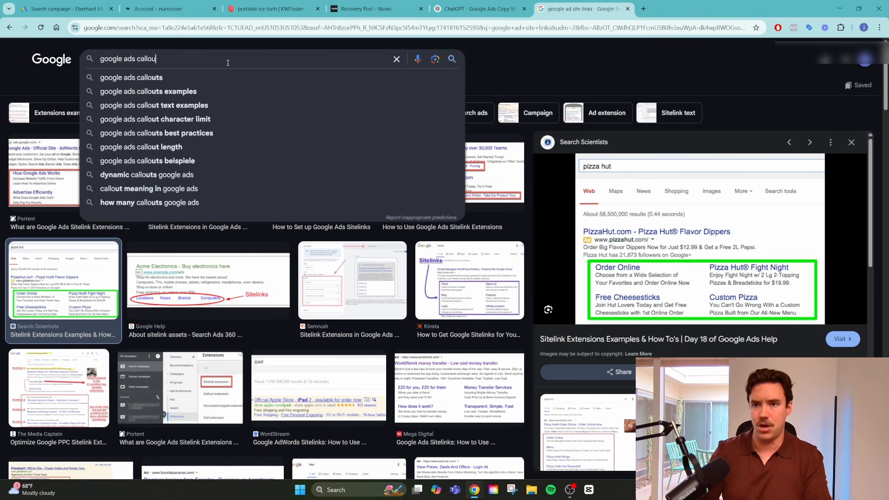
pyautogui.write('ts')
pyautogui.press('Return')
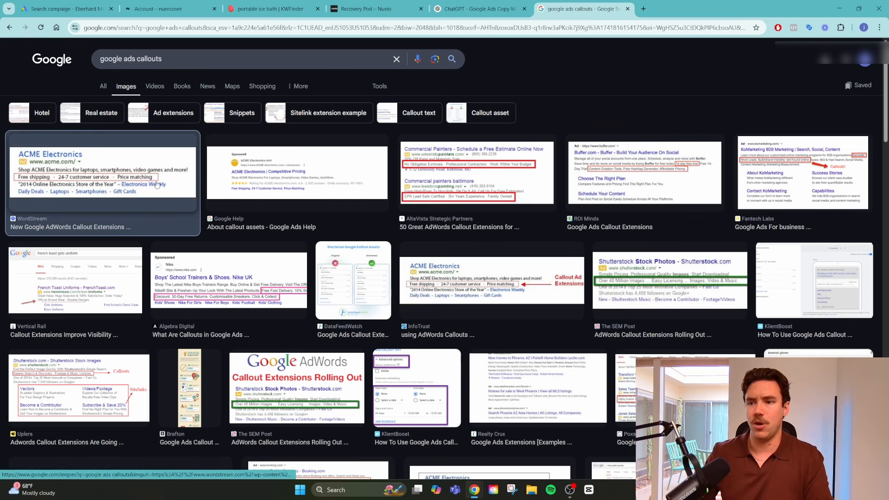
pyautogui.click(156, 184)
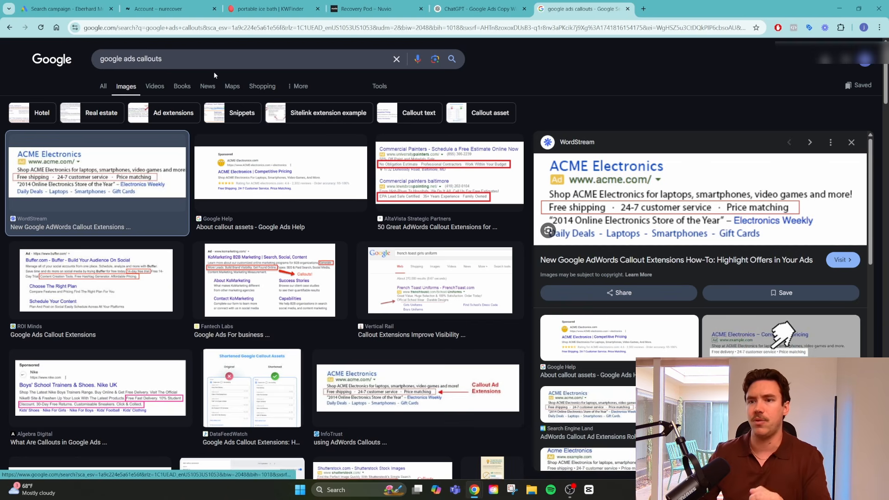
# - Search Google for "phoenix plumbers" and examine the sponsored listings in the full web results for callouts
pyautogui.click(211, 59)
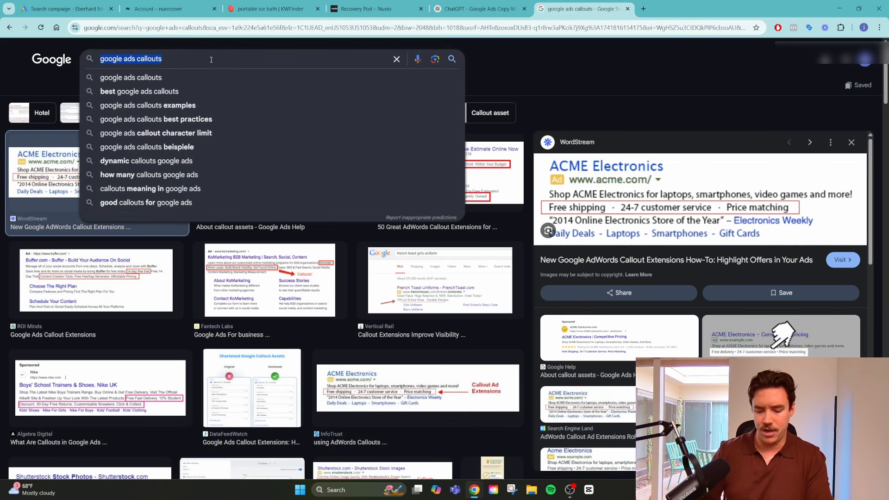
pyautogui.write('phoenix plumbers')
pyautogui.press('Return')
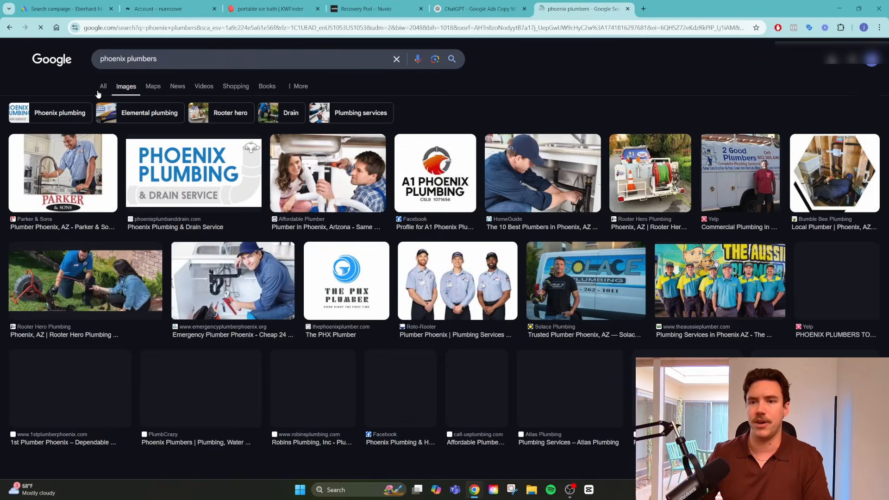
pyautogui.click(102, 87)
pyautogui.scroll(-2, 108, 297)
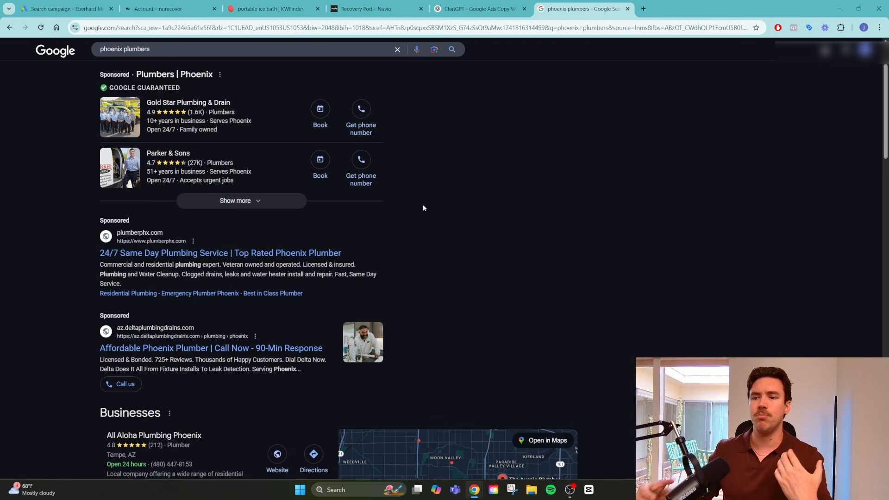
# - Review the selected callouts, and examine Nurecover's Pod Portable Ice Bath product page for selling points usable as callouts
pyautogui.hotkey('ctrl', '1')
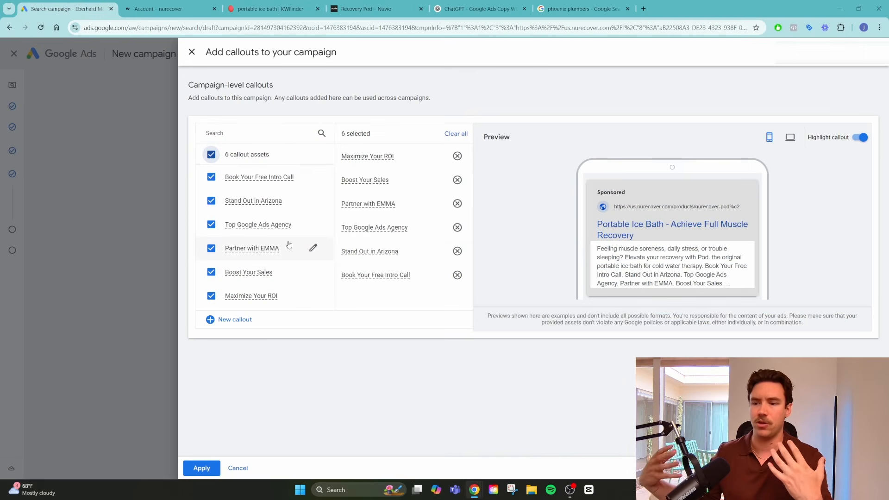
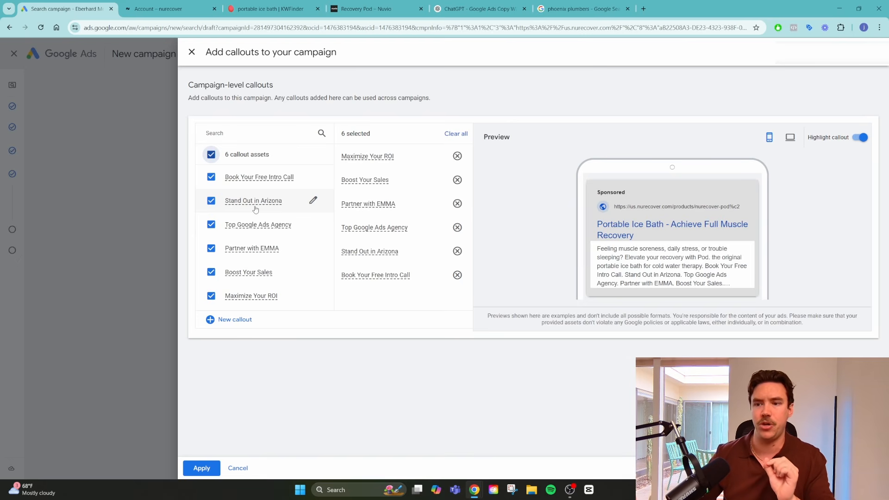
pyautogui.click(167, 7)
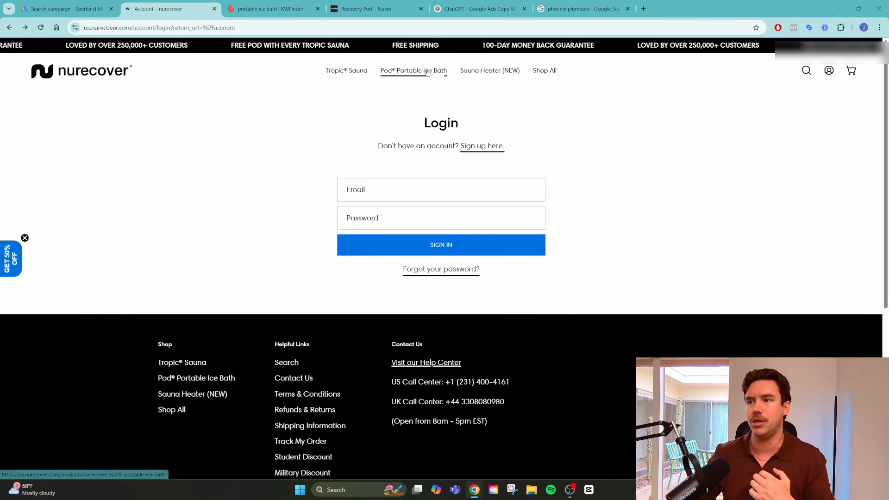
pyautogui.click(413, 71)
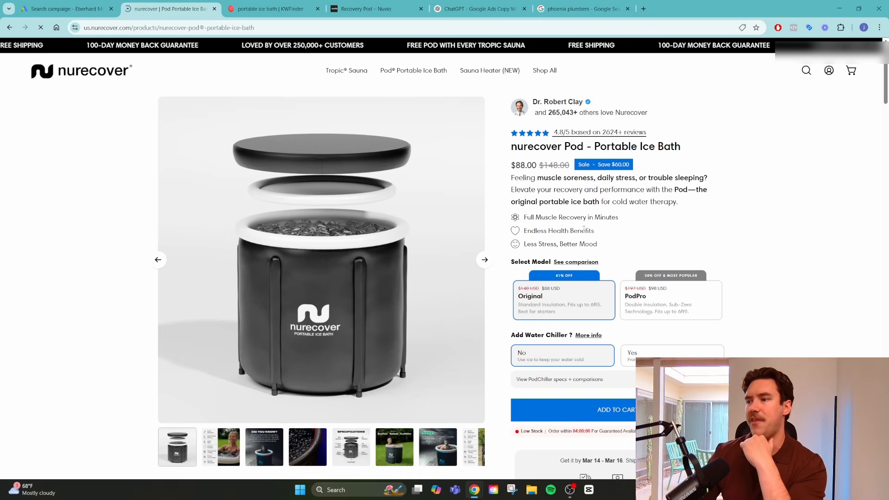
pyautogui.scroll(-5, 743, 235)
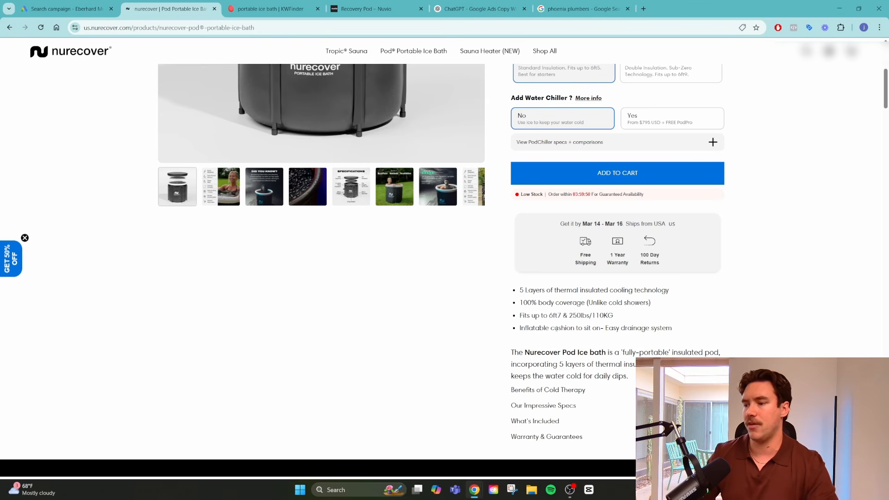
pyautogui.scroll(-2, 611, 343)
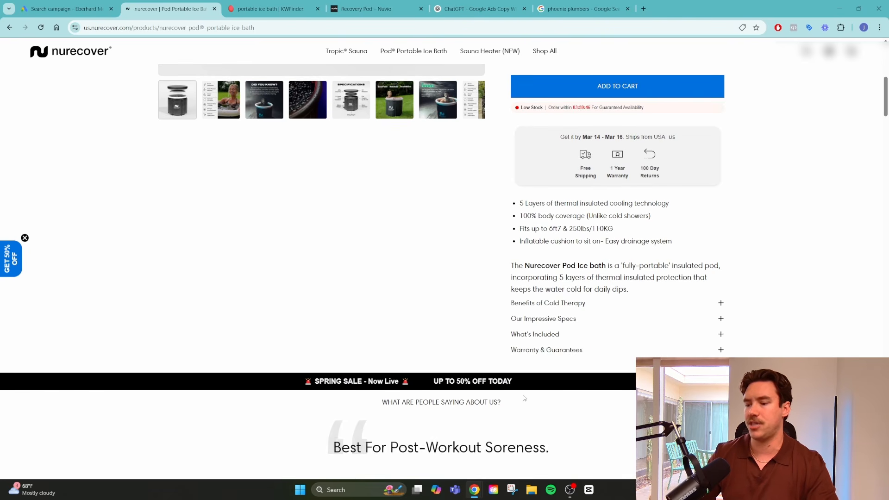
pyautogui.scroll(8, 518, 393)
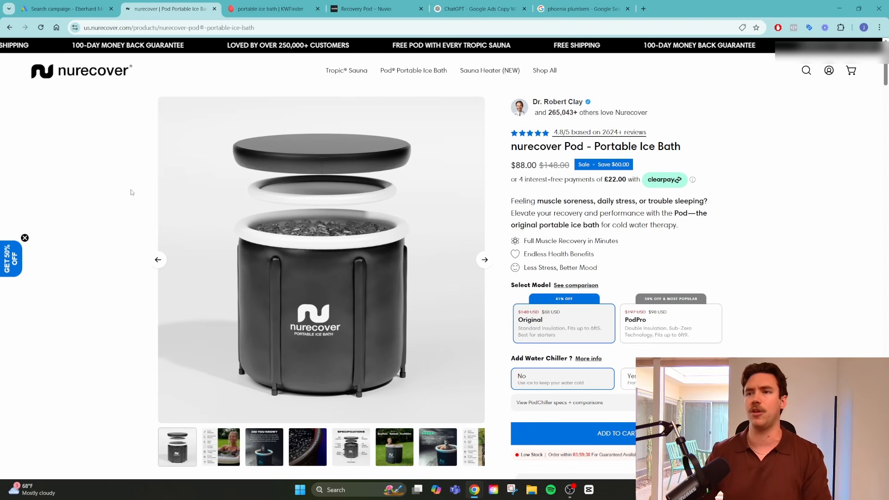
# - Compare the selected callouts with the Phoenix plumber ads again, and discard the callout selection without saving
pyautogui.click(68, 9)
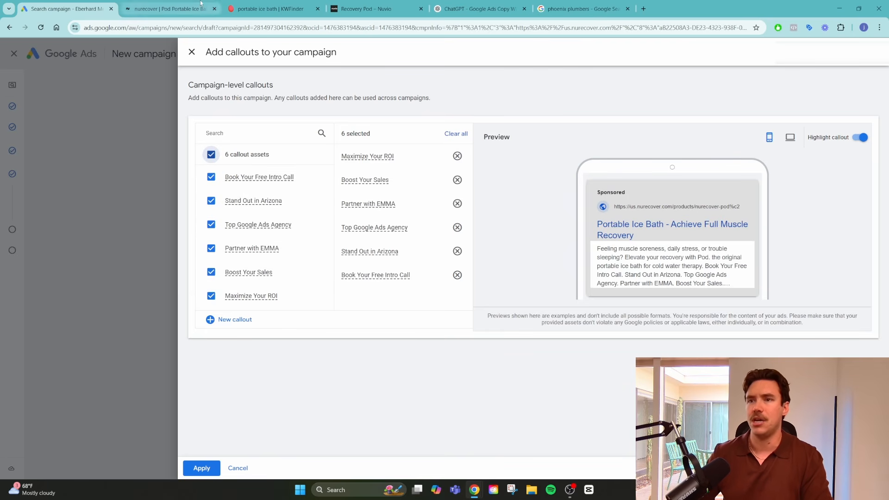
pyautogui.click(563, 4)
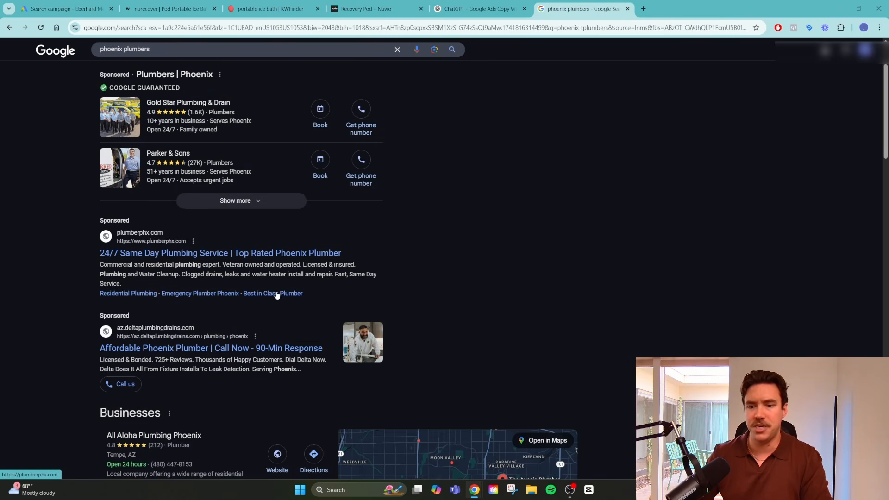
pyautogui.click(65, 9)
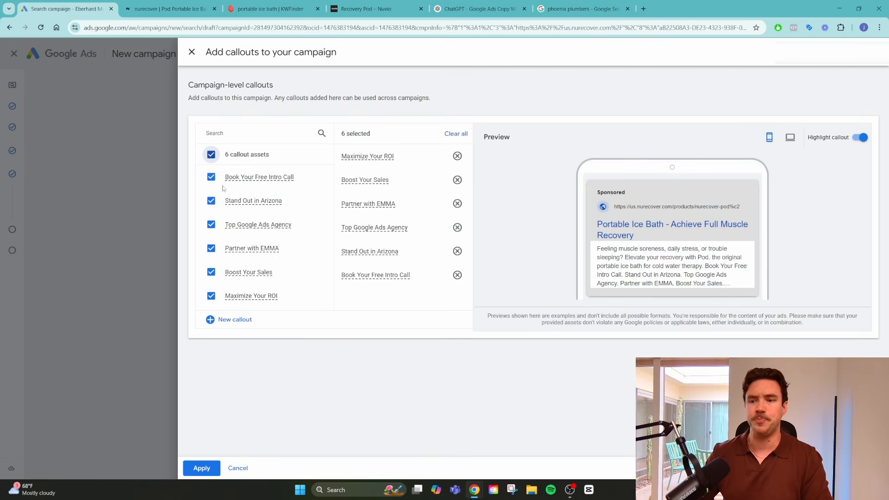
pyautogui.click(192, 52)
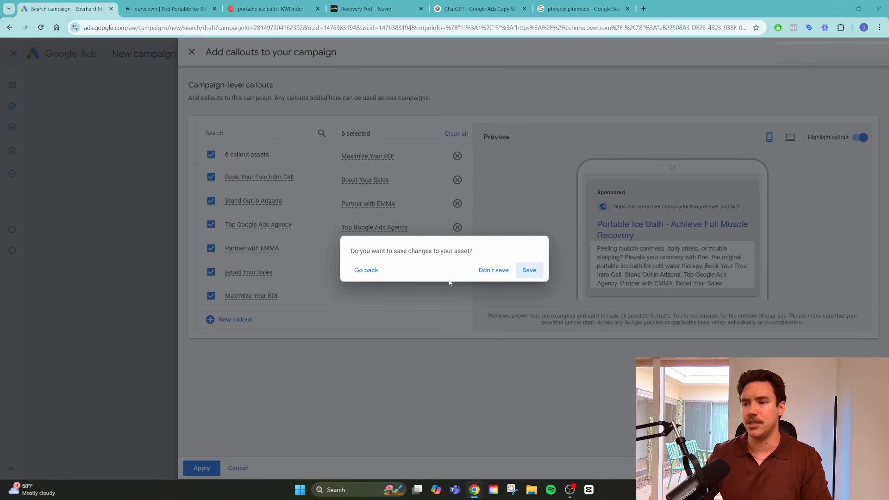
pyautogui.click(494, 271)
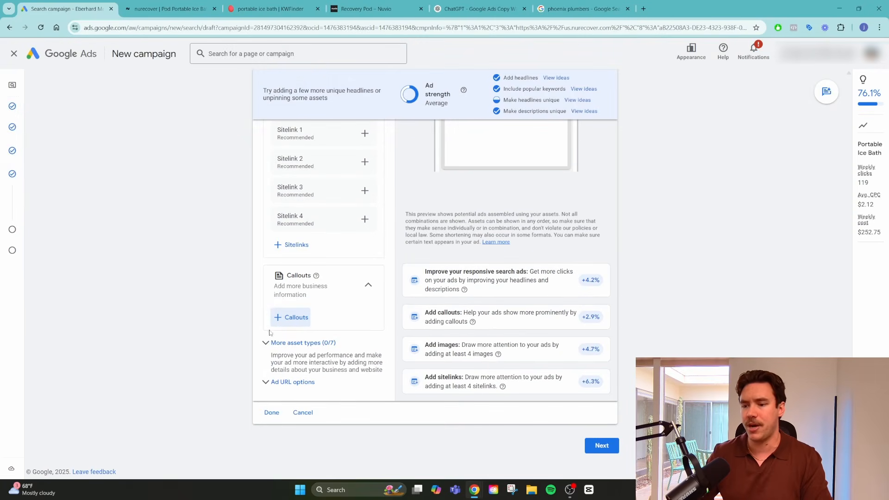
# - Expand the additional asset types and review the promotions, prices, calls, structured snippets, lead forms and apps options
pyautogui.click(268, 342)
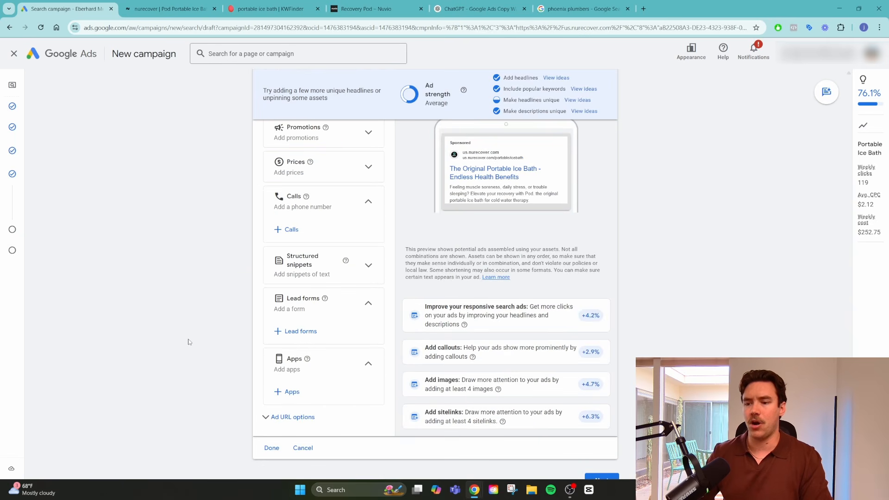
pyautogui.scroll(1, 189, 342)
pyautogui.scroll(-1, 194, 341)
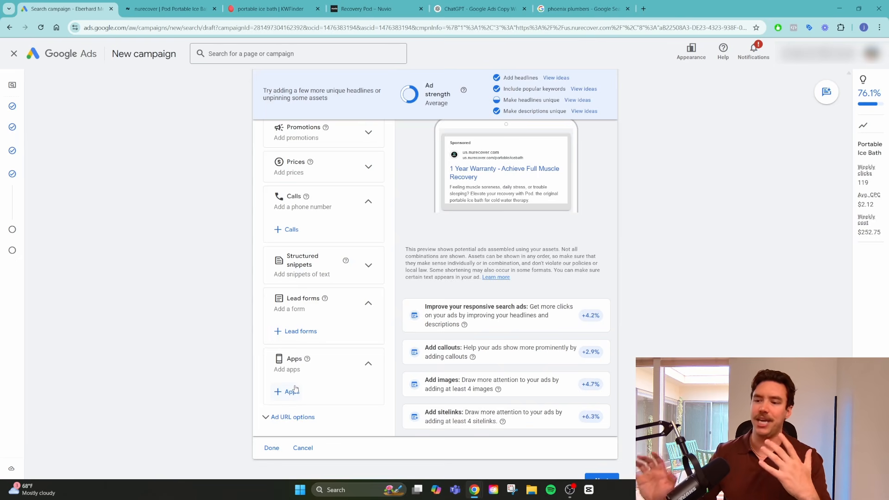
pyautogui.scroll(1, 295, 388)
pyautogui.scroll(1, 295, 388)
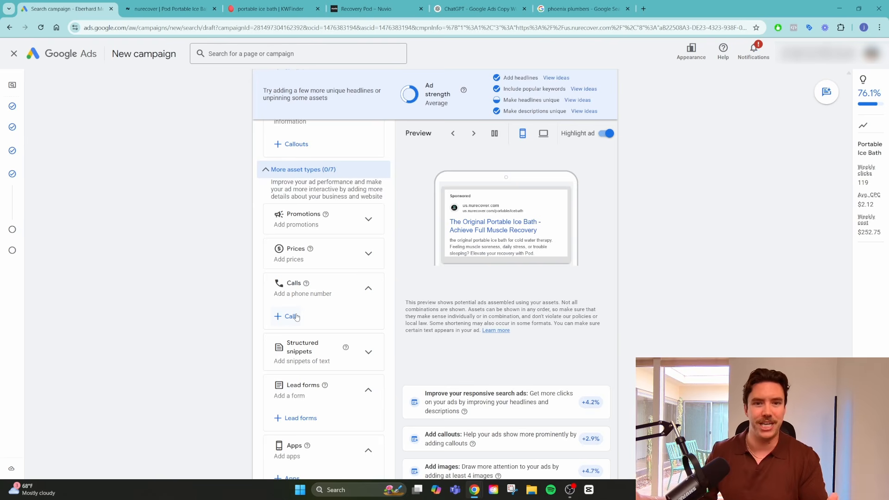
# - Glance at the Nurecover product page, and examine the Phoenix plumber ads for how a call button appears in a sponsored listing
pyautogui.click(167, 9)
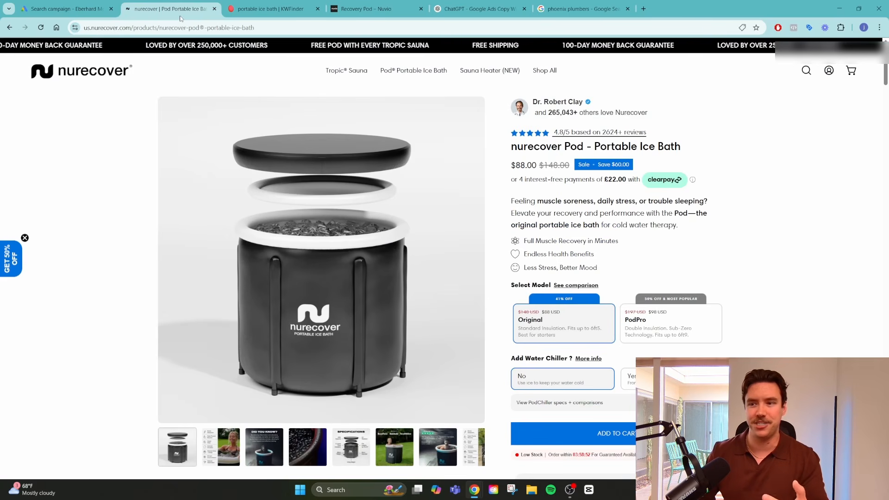
pyautogui.click(65, 8)
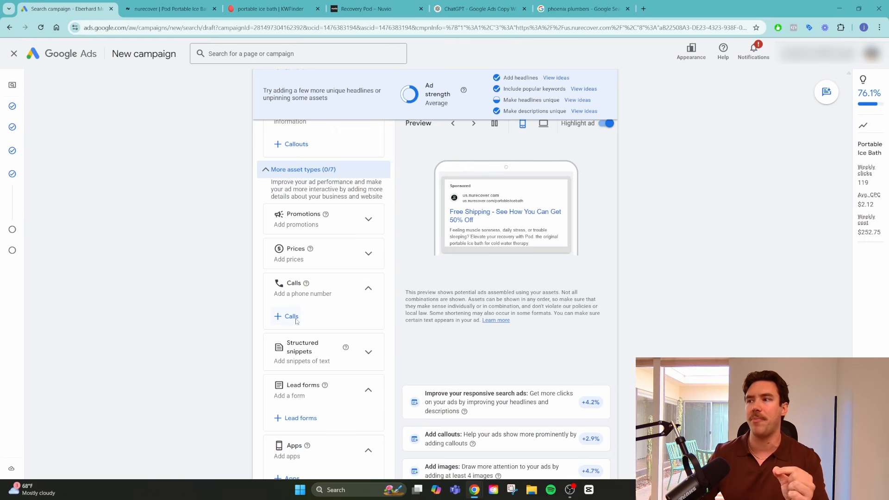
pyautogui.click(571, 5)
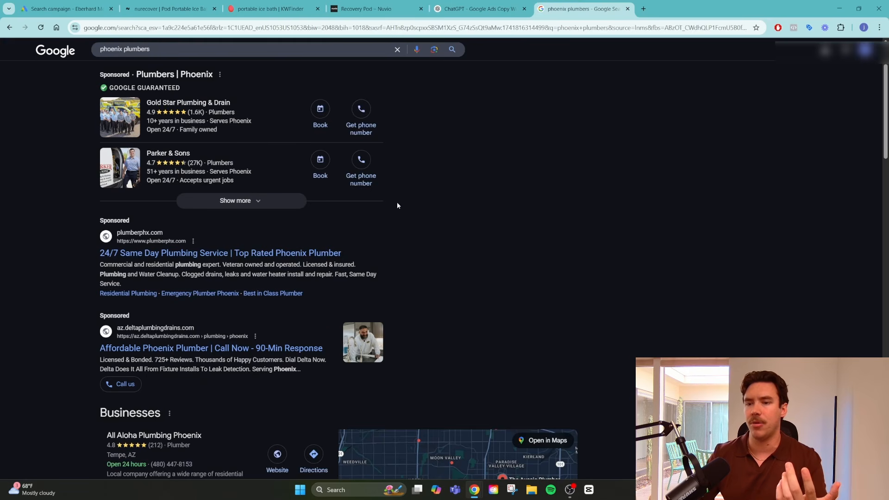
pyautogui.scroll(-4, 449, 282)
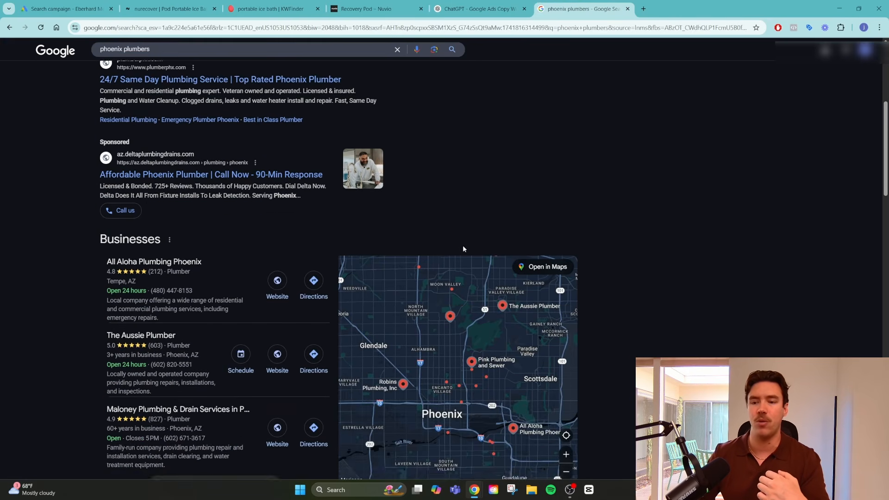
pyautogui.scroll(3, 171, 269)
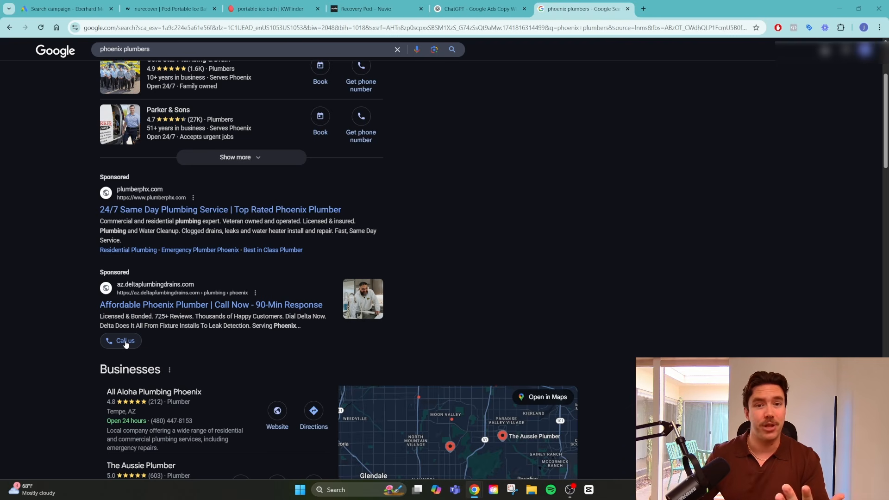
pyautogui.click(63, 8)
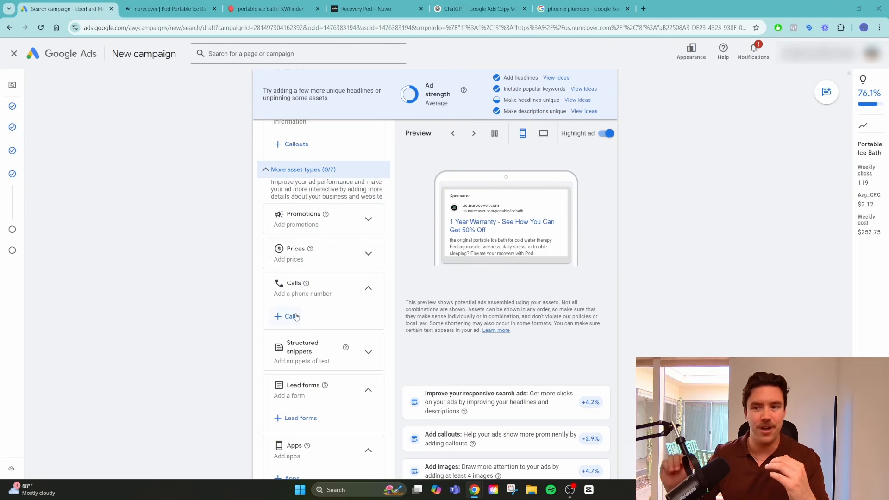
# - Expand the prices asset type, and examine the Pod Portable Ice Bath product page for products and prices that could be listed
pyautogui.click(367, 254)
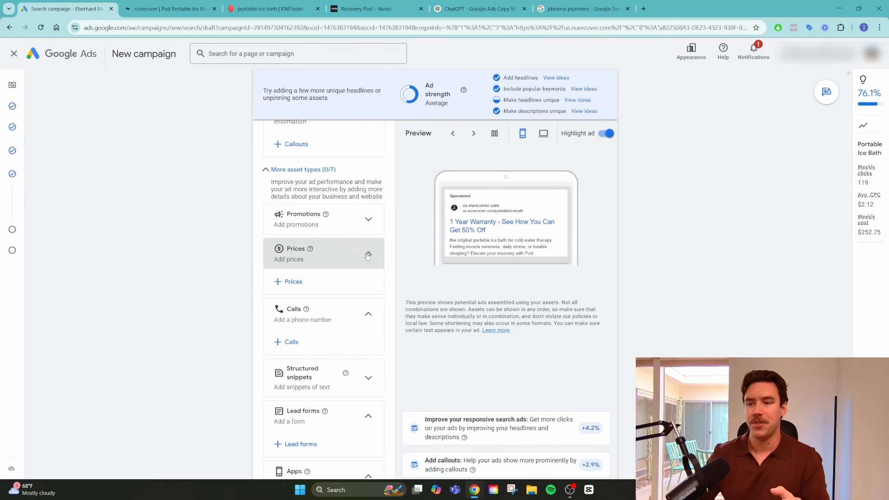
pyautogui.click(293, 281)
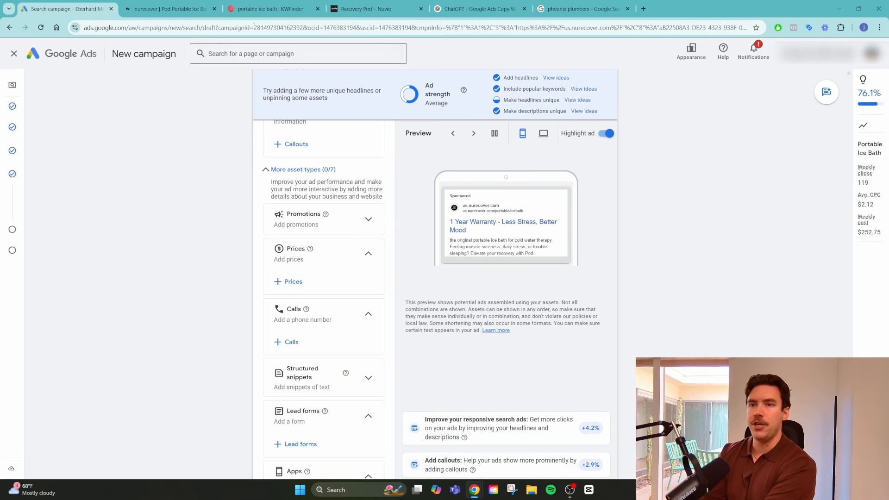
pyautogui.click(169, 9)
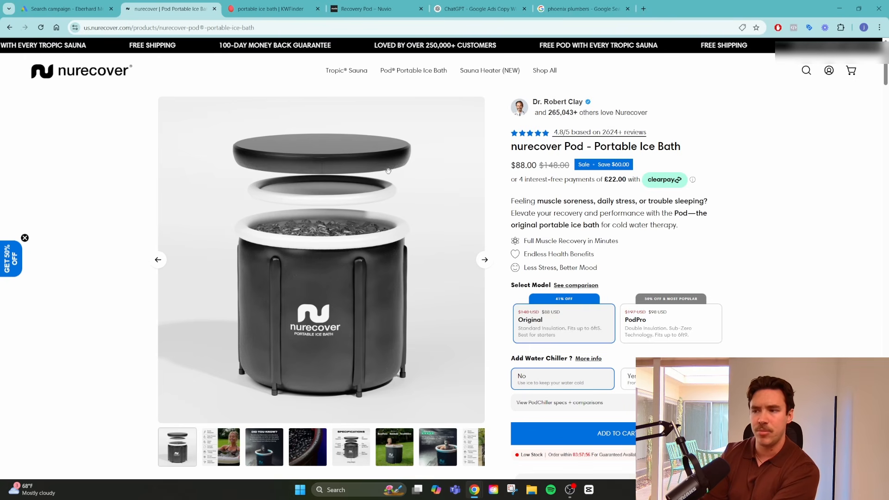
pyautogui.scroll(-15, 704, 234)
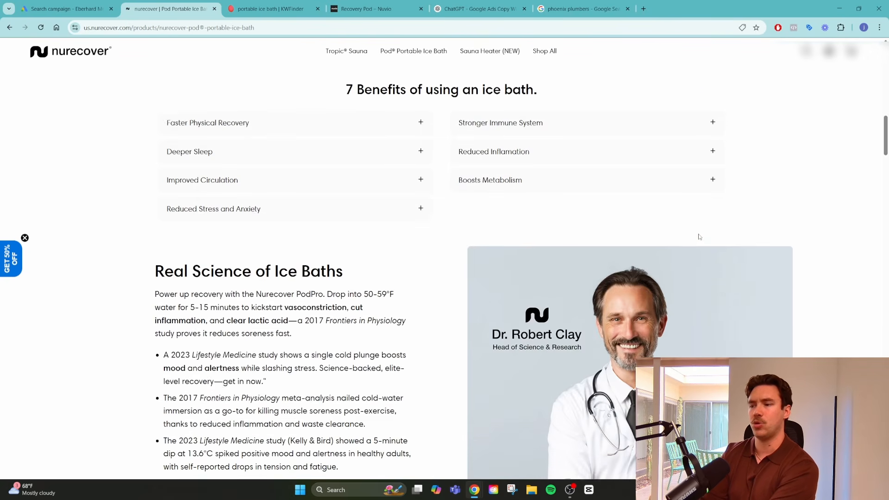
pyautogui.scroll(-5, 699, 236)
pyautogui.scroll(8, 474, 197)
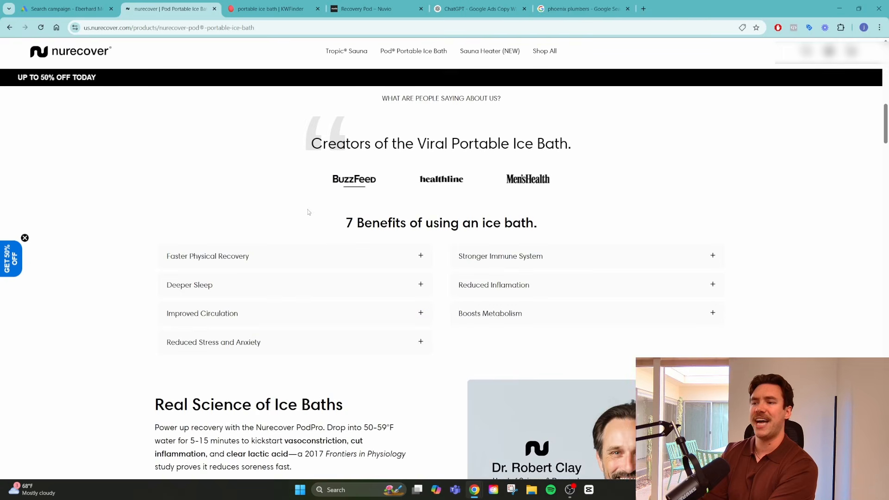
pyautogui.scroll(-15, 560, 245)
pyautogui.scroll(4, 560, 245)
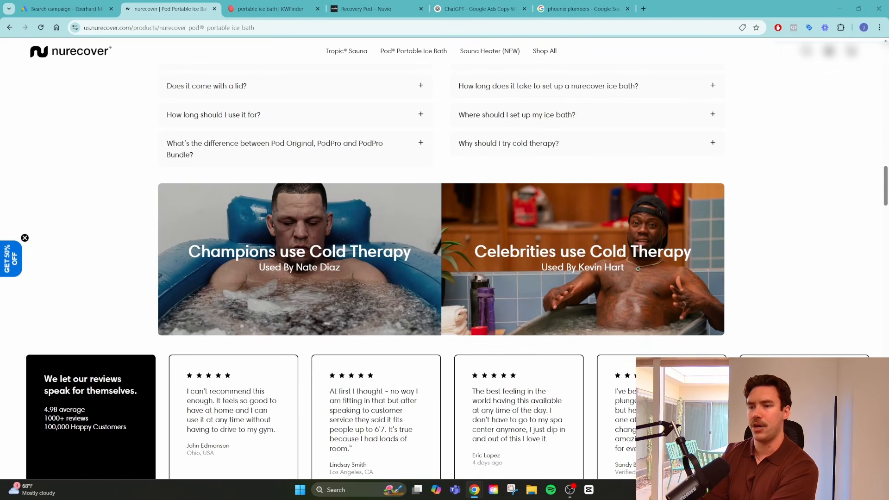
pyautogui.scroll(15, 325, 254)
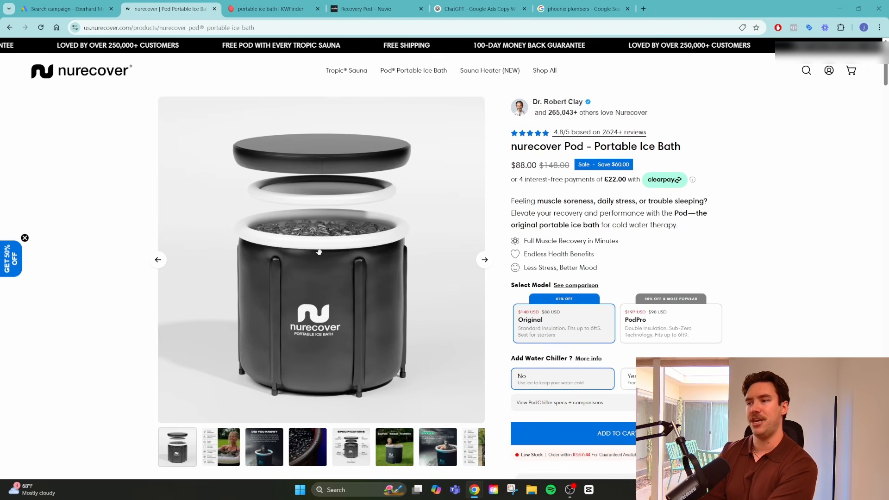
pyautogui.click(76, 13)
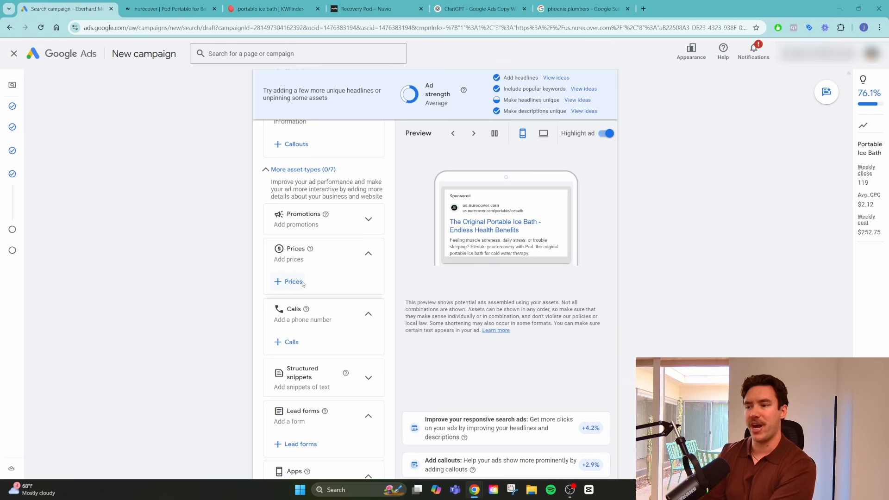
# - Review the ice bath product page again, including its model options, shipping, warranty and returns details, and customer reviews
pyautogui.hotkey('ctrl', 'Tab')
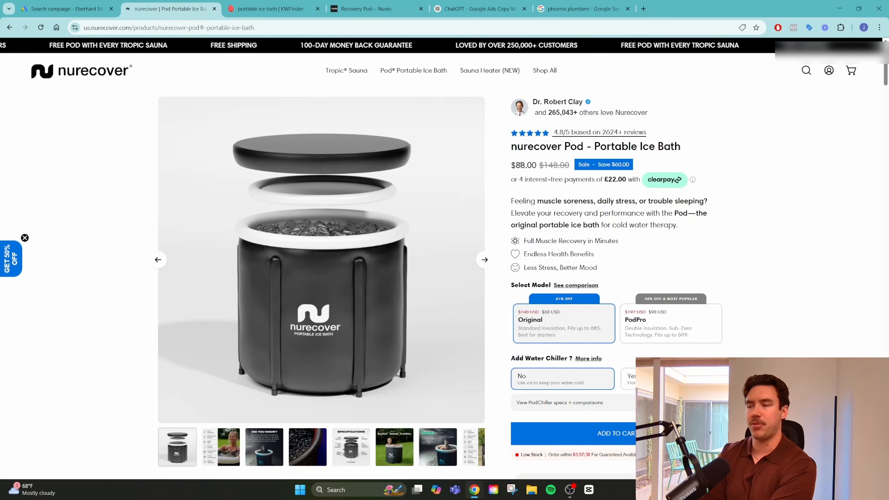
pyautogui.scroll(-10, 770, 200)
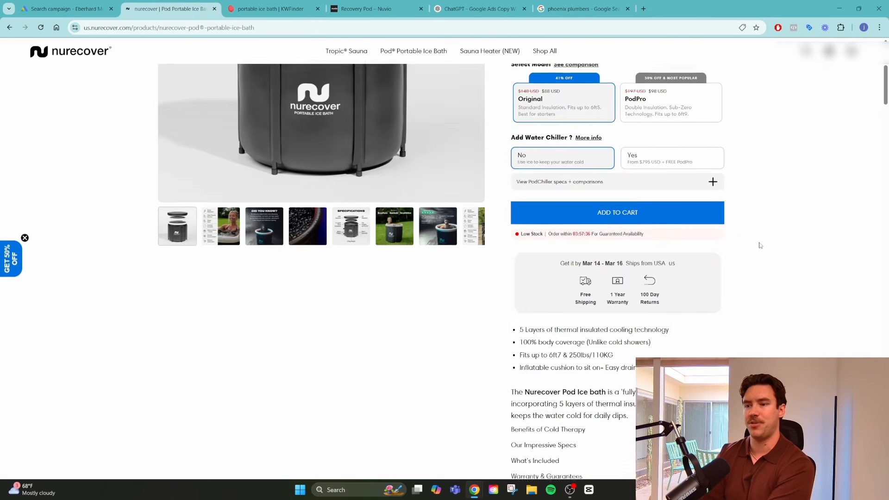
pyautogui.scroll(-15, 737, 286)
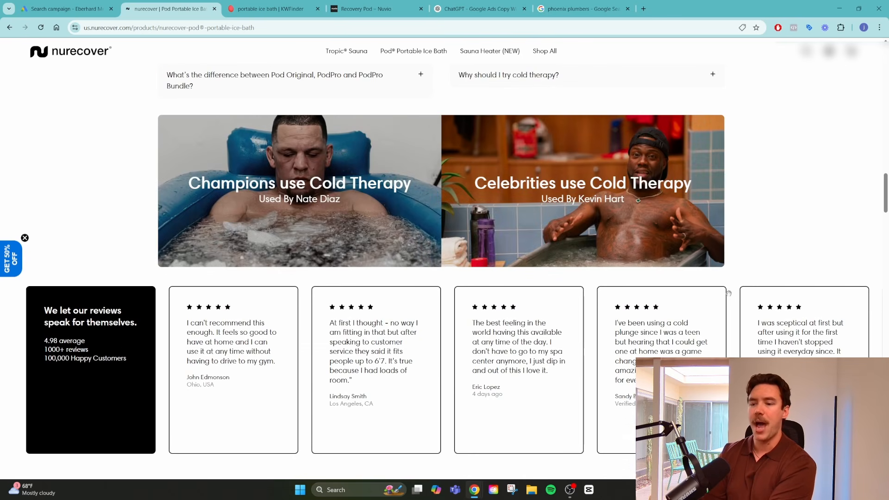
pyautogui.scroll(20, 364, 237)
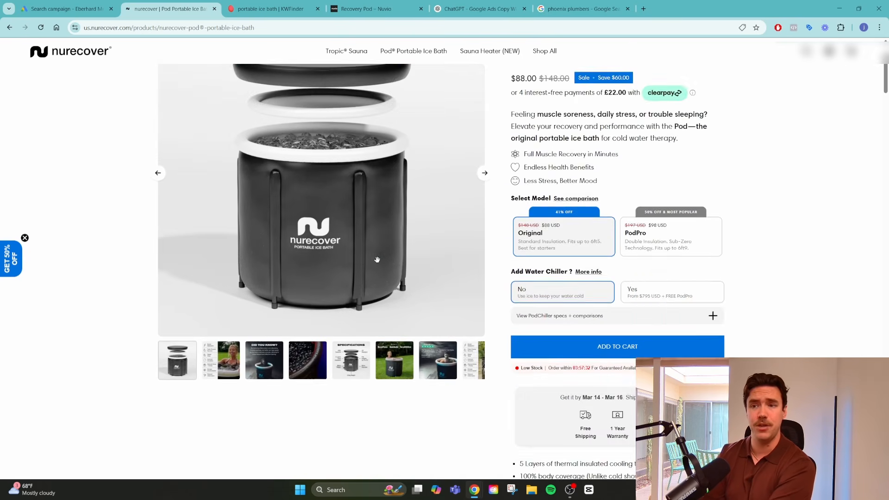
pyautogui.scroll(-5, 625, 320)
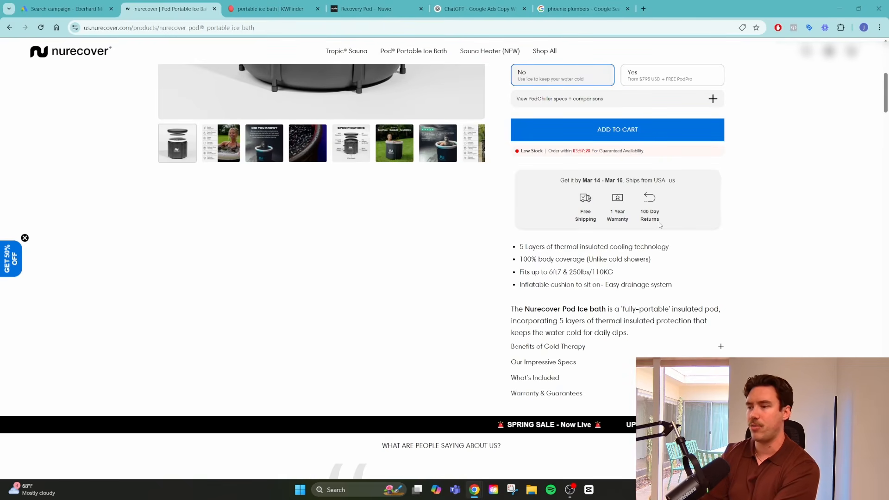
pyautogui.scroll(5, 369, 268)
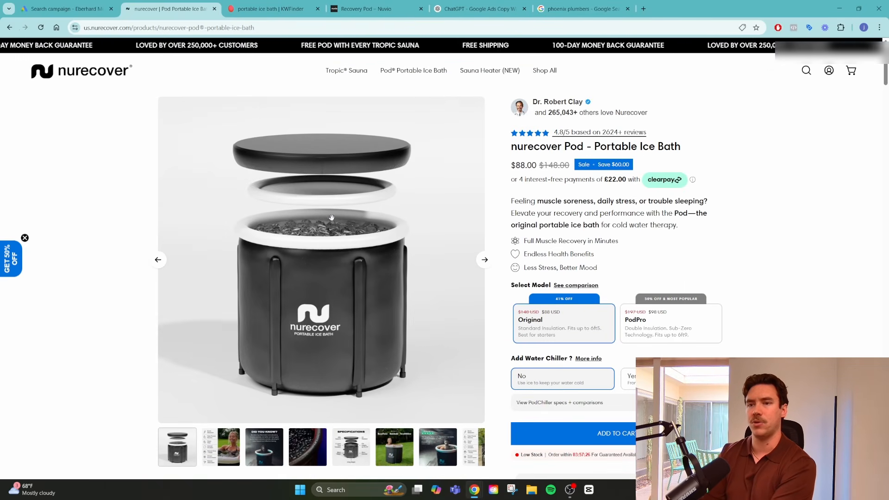
# - Expand the promotions asset type in the campaign, and check the sale offer on the ice bath product page
pyautogui.click(65, 9)
pyautogui.click(361, 223)
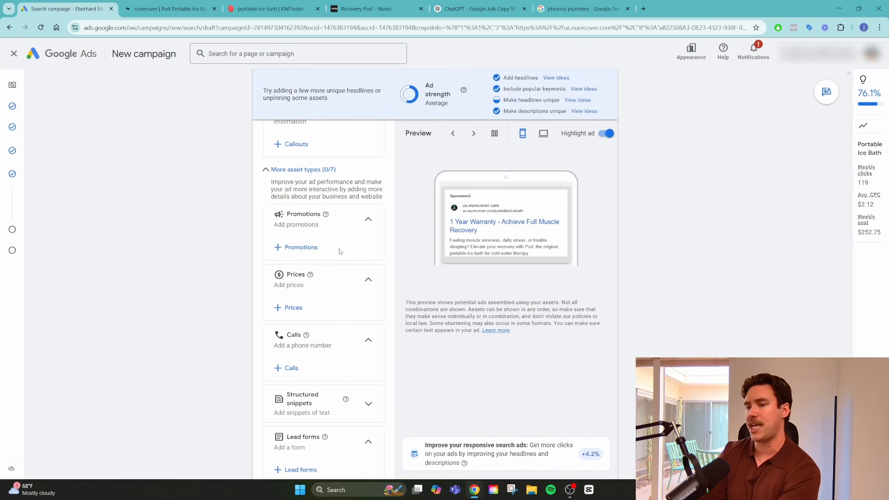
pyautogui.click(169, 9)
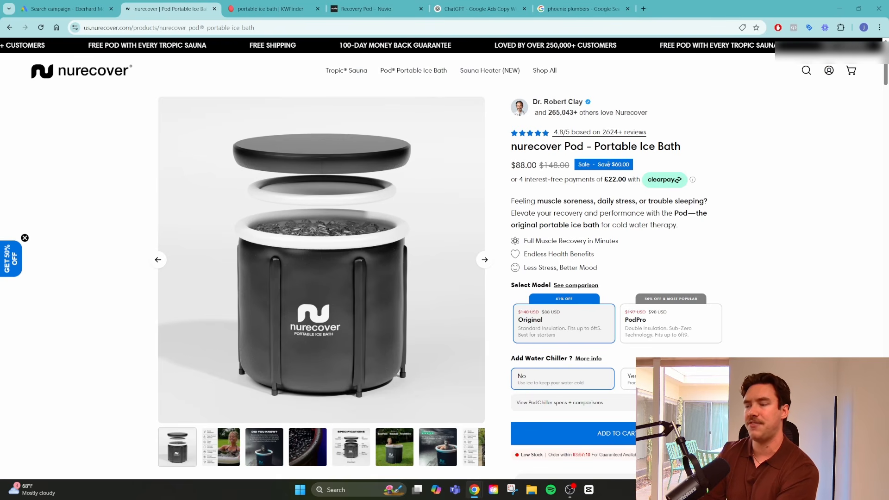
# - Open the campaign-level promotions and select the existing "$1,500 off Google Ads Services" promotion to preview it in the ad
pyautogui.click(67, 9)
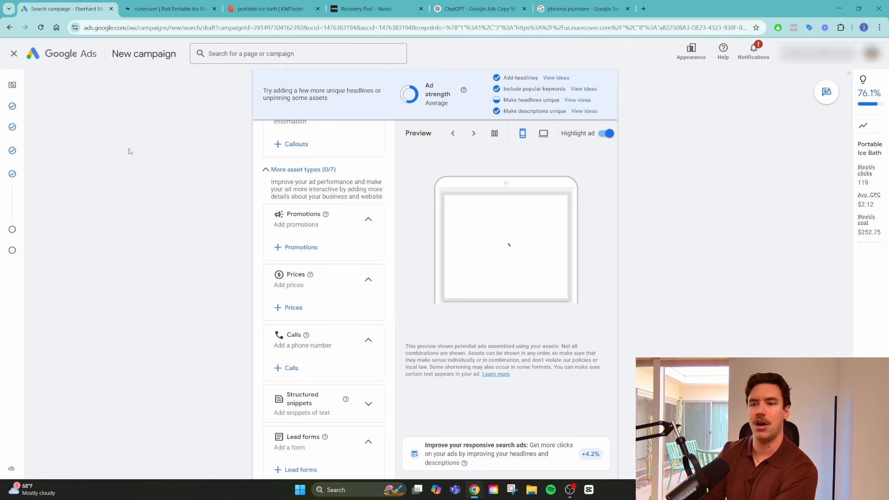
pyautogui.click(292, 249)
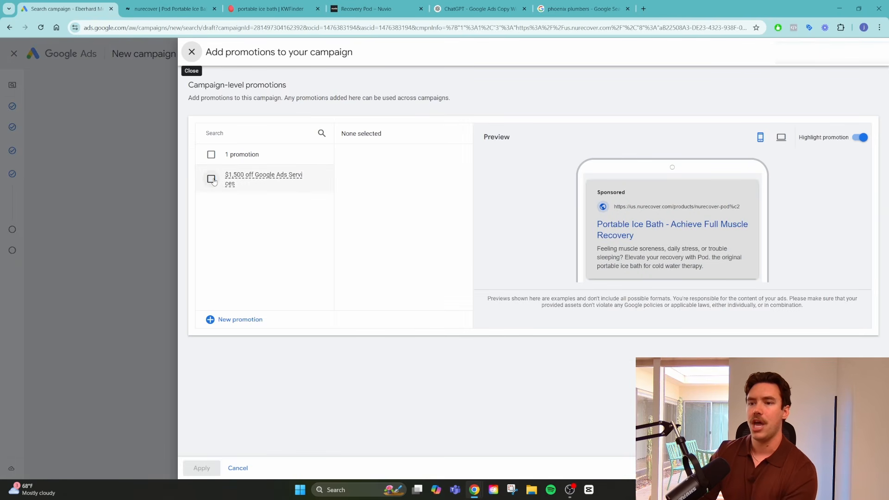
pyautogui.click(211, 179)
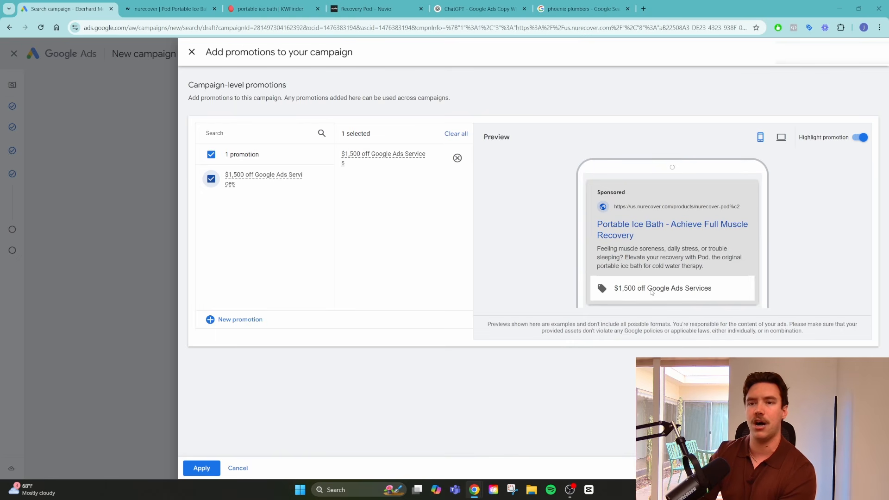
# - Start a new promotion with a percent discount of 50% on the item "Portable Ice Bath"
pyautogui.click(232, 321)
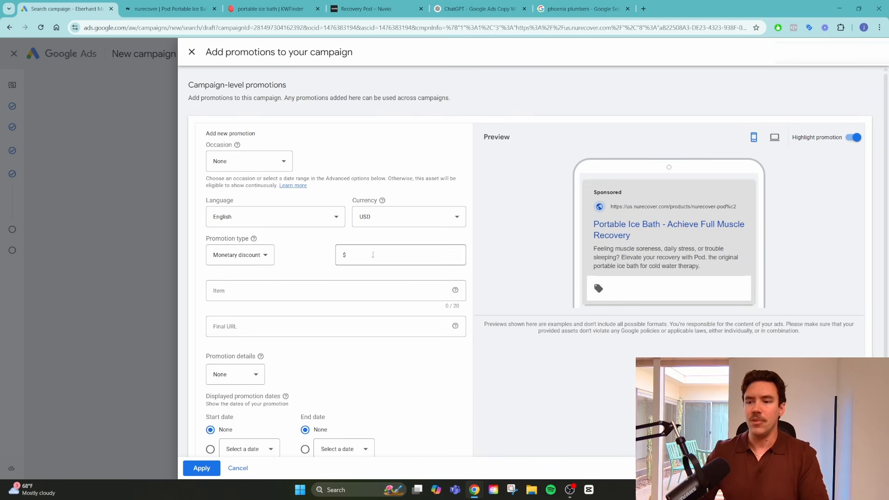
pyautogui.click(388, 219)
pyautogui.click(308, 268)
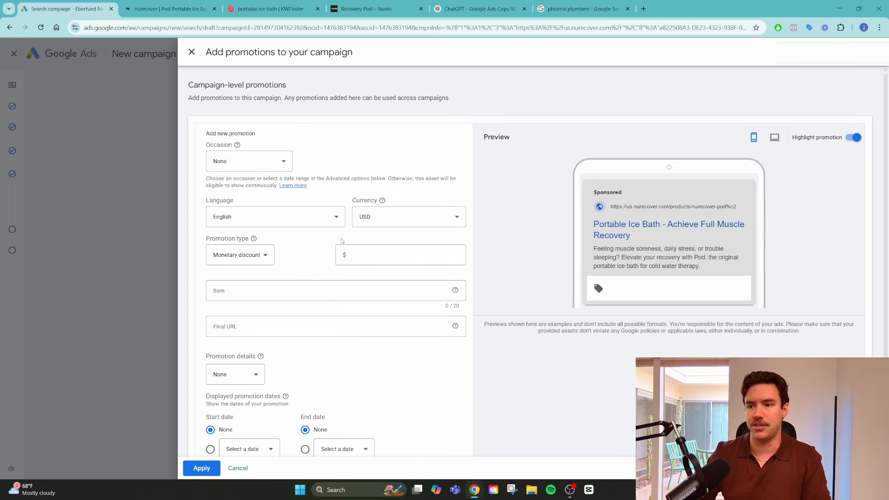
pyautogui.click(264, 257)
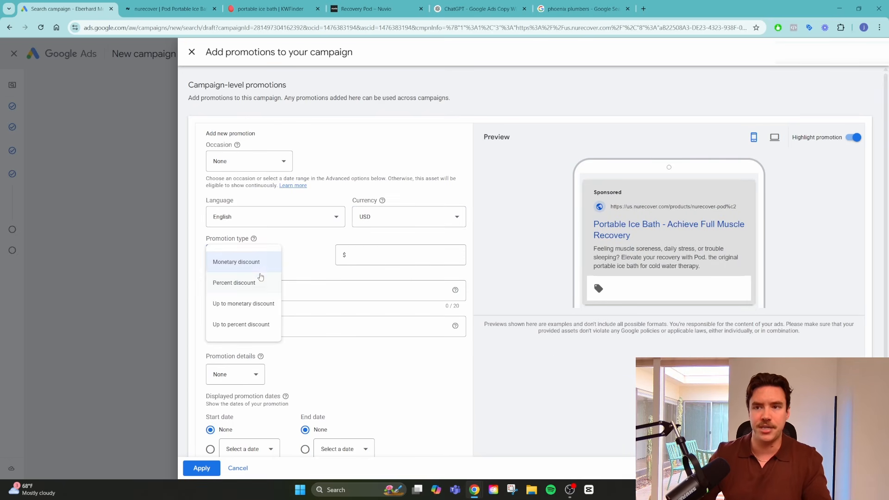
pyautogui.click(169, 9)
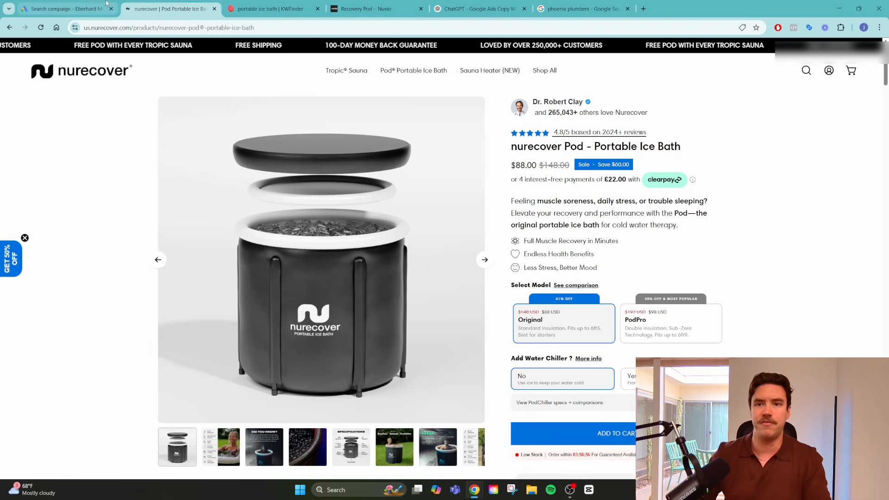
pyautogui.click(65, 8)
pyautogui.click(253, 282)
pyautogui.click(380, 259)
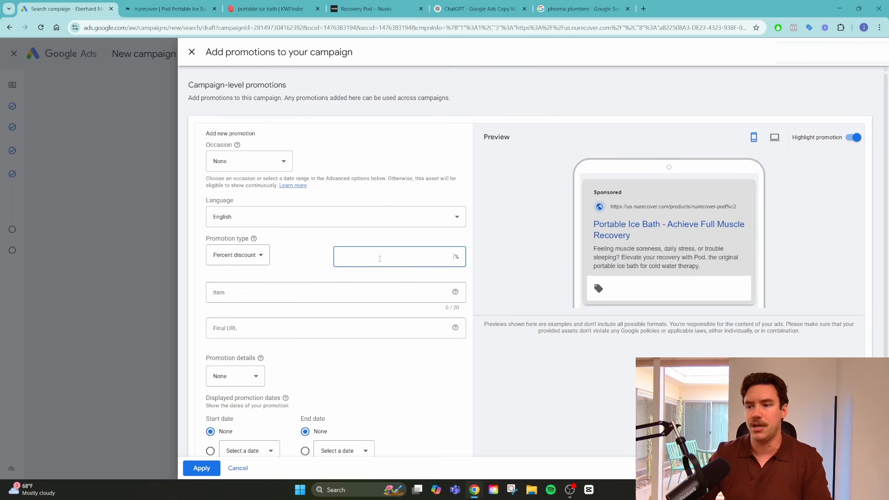
pyautogui.click(306, 292)
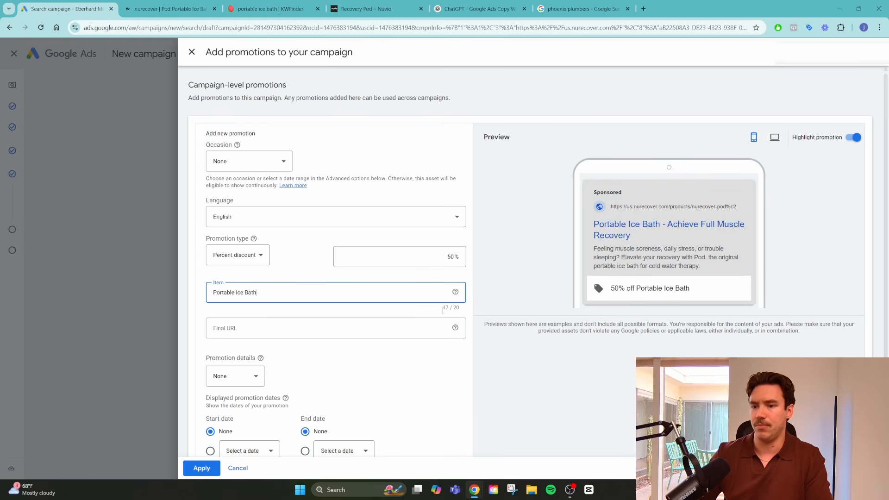
# - Start the promotion's final URL entry and look up the ice bath product page's address
pyautogui.click(274, 330)
pyautogui.click(171, 9)
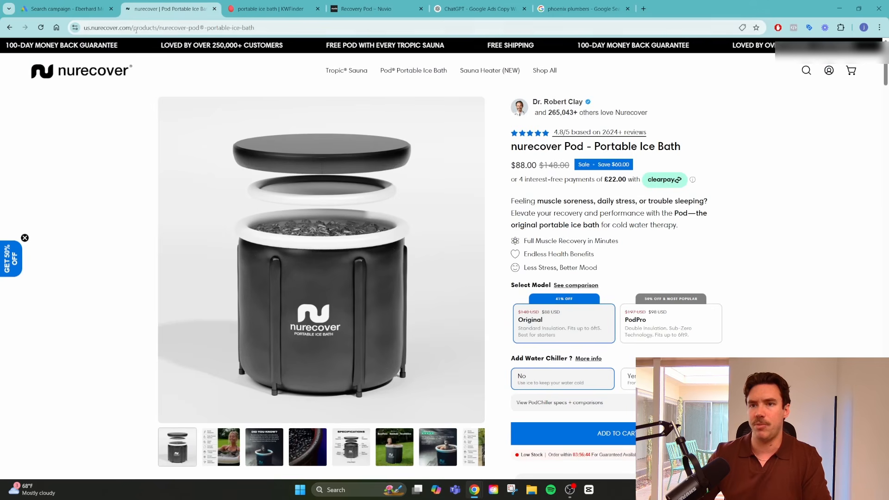
pyautogui.click(169, 27)
pyautogui.click(67, 8)
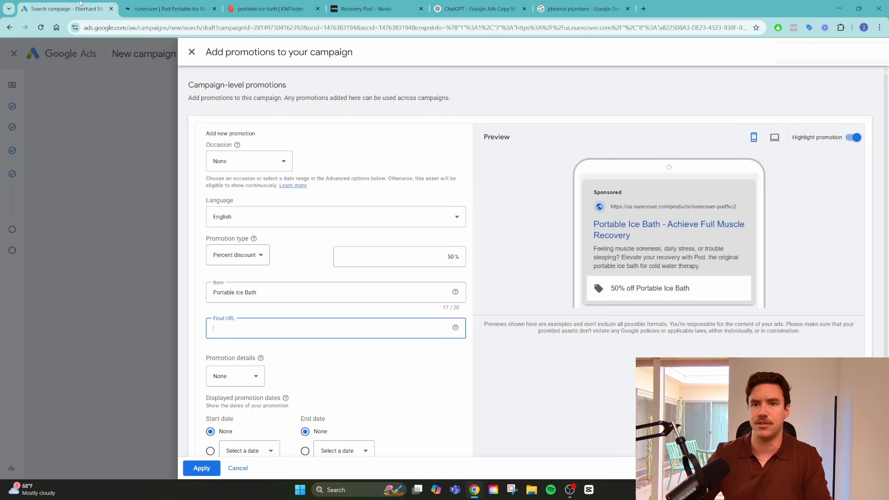
pyautogui.scroll(-2, 375, 335)
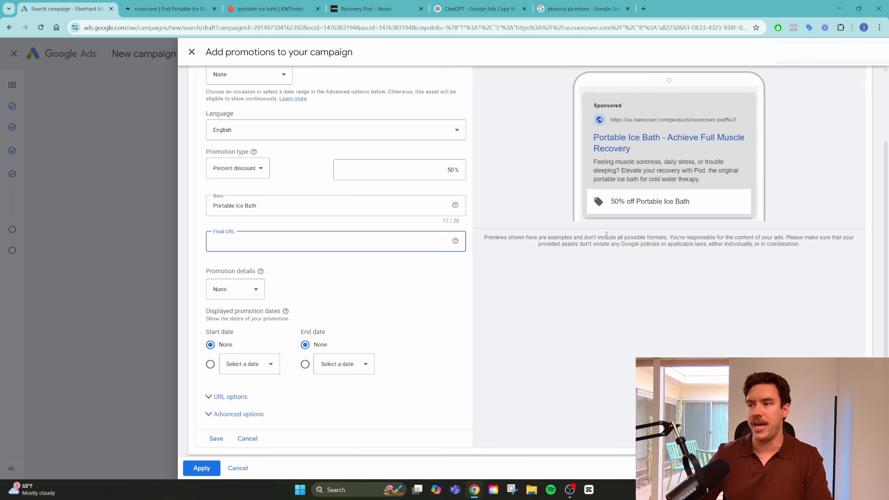
# - Check the sale price on the ice bath product page, and discard the 50% off promotion draft
pyautogui.click(169, 9)
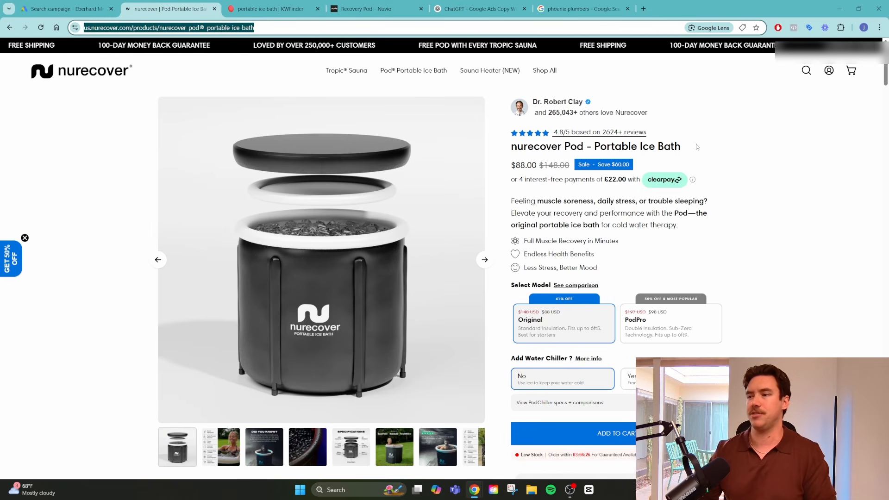
pyautogui.moveTo(516, 167); pyautogui.dragTo(560, 165)
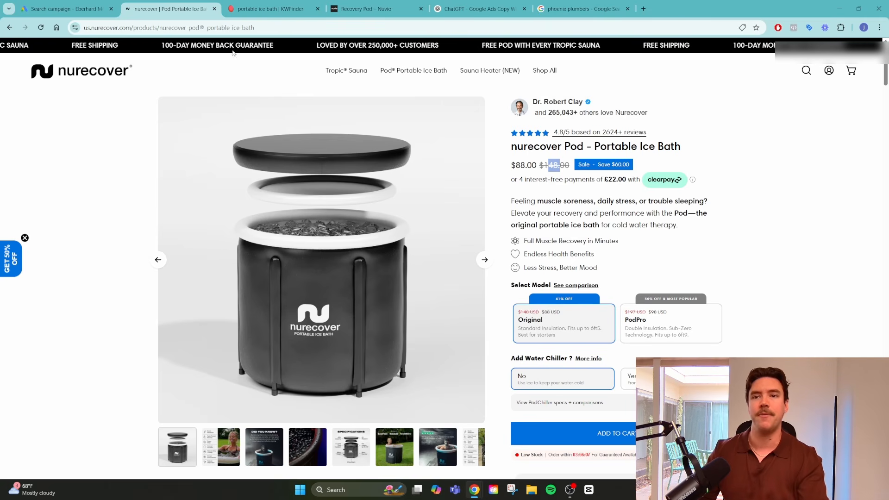
pyautogui.click(80, 3)
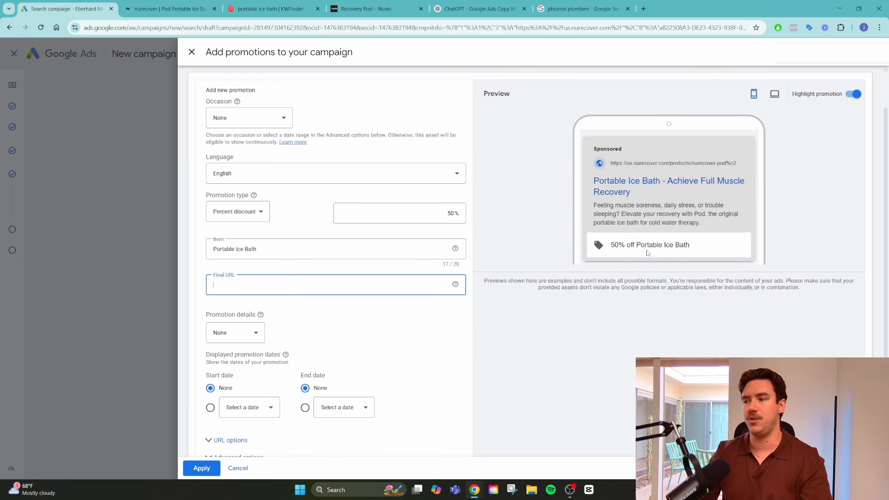
pyautogui.click(194, 56)
pyautogui.click(493, 273)
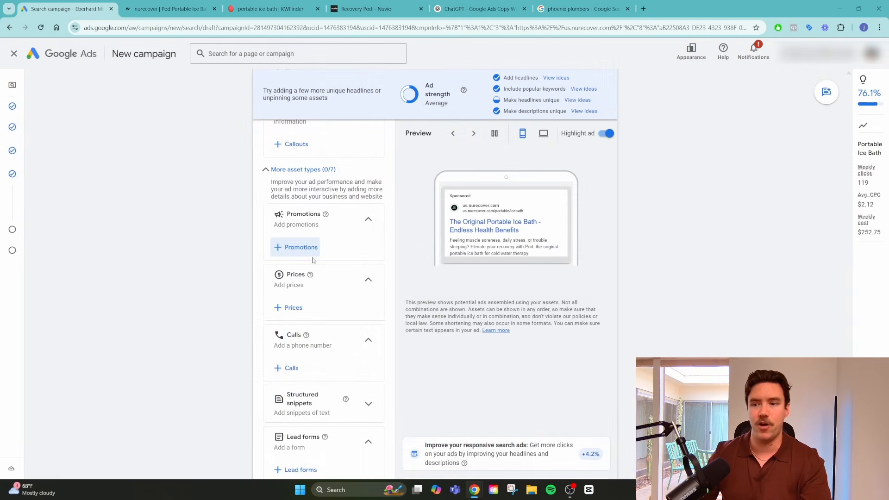
# - Expand the structured snippets asset type, view its blank creation form, and close it without adding a snippet
pyautogui.scroll(-4, 241, 267)
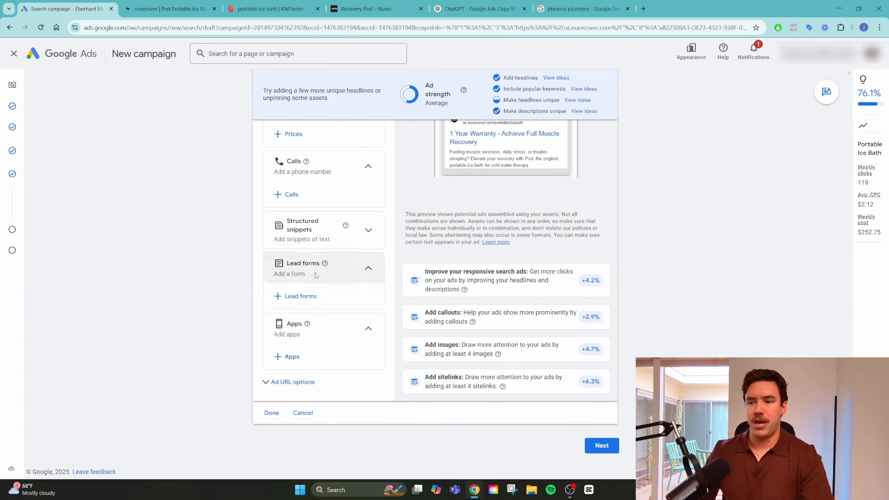
pyautogui.scroll(1, 310, 252)
pyautogui.scroll(-1, 324, 250)
pyautogui.click(359, 240)
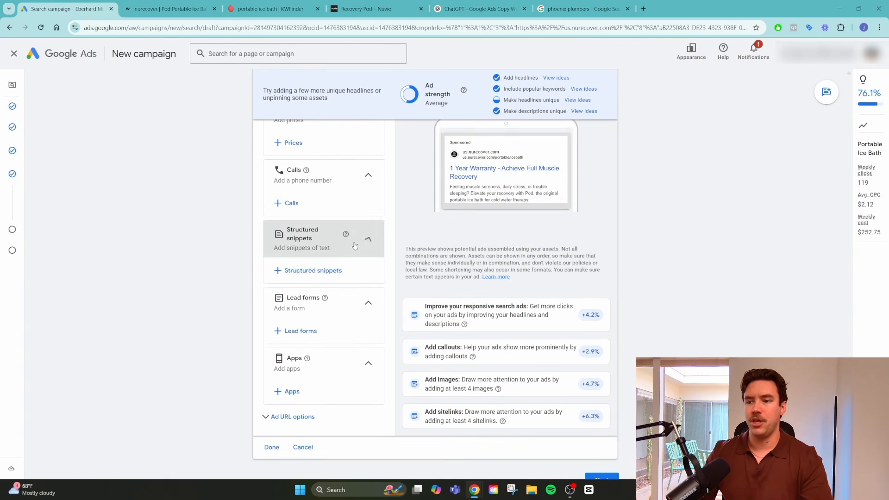
pyautogui.click(299, 270)
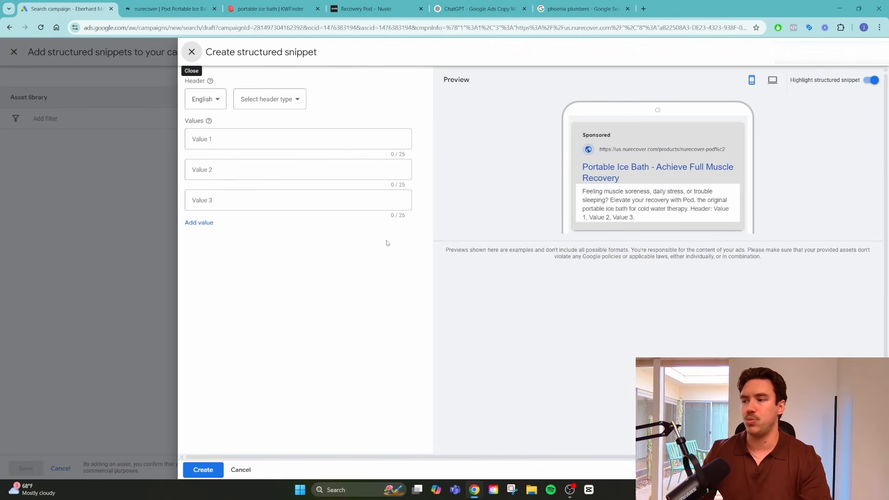
pyautogui.click(191, 52)
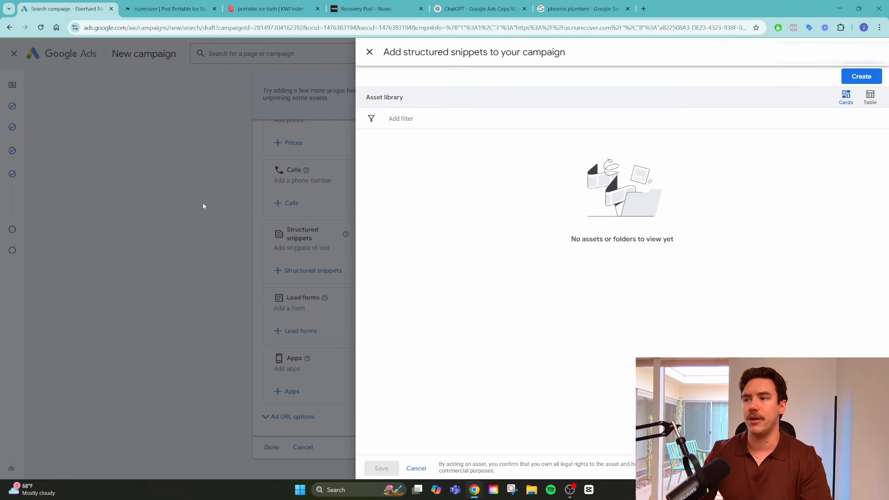
pyautogui.click(369, 51)
# - Search Google Images for "google ads snippets examples" in the tab holding the phoenix plumbers search
pyautogui.click(583, 8)
pyautogui.click(286, 47)
pyautogui.hotkey('ctrl', 'a')
pyautogui.write('google a')
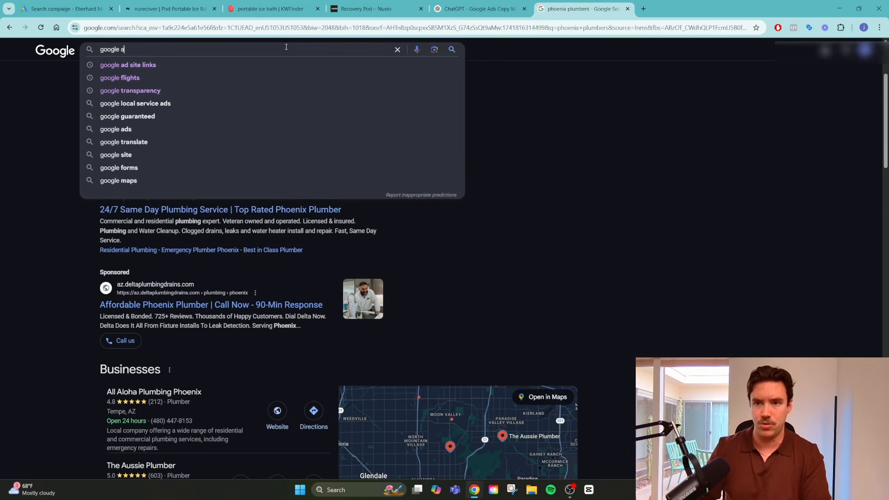
pyautogui.write('ds sn')
pyautogui.click(209, 77)
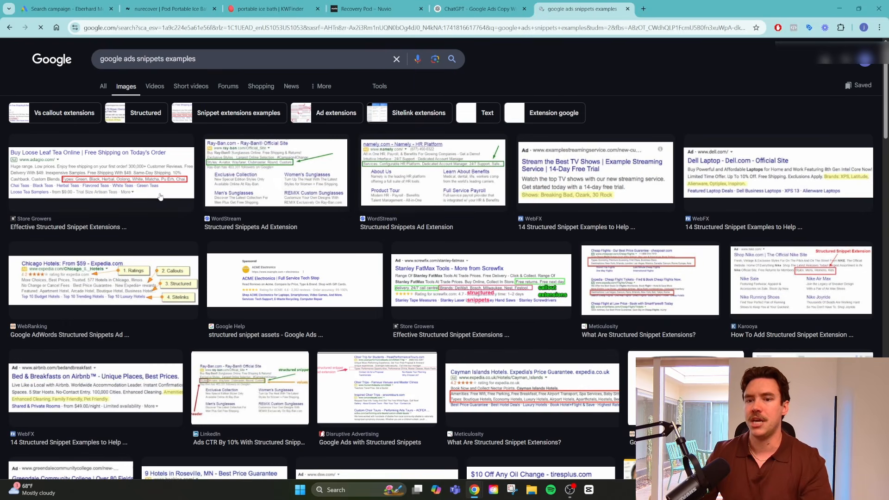
# - View the loose leaf tea and Ray-Ban structured snippet examples, and close the image search to return to the campaign
pyautogui.click(160, 198)
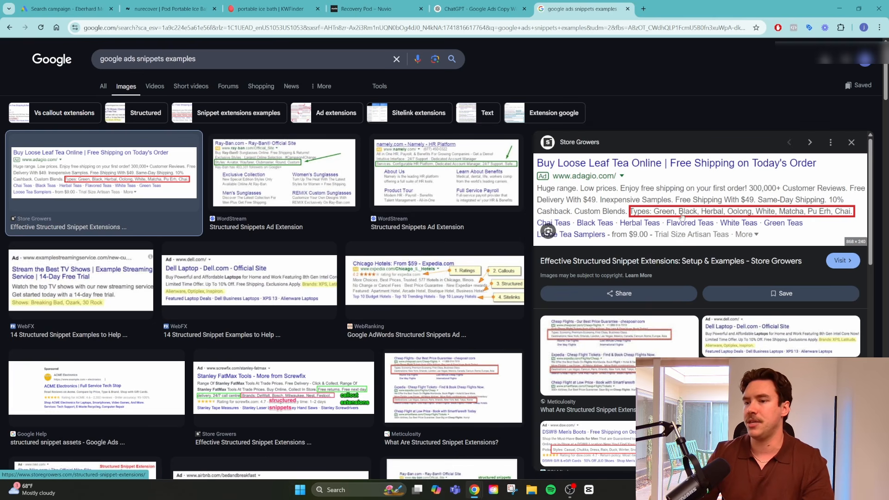
pyautogui.press('Right')
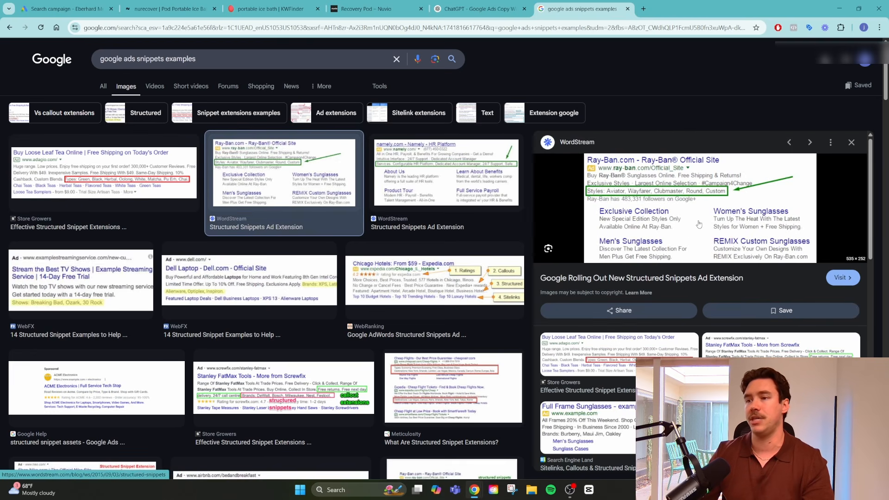
pyautogui.click(628, 9)
pyautogui.click(65, 9)
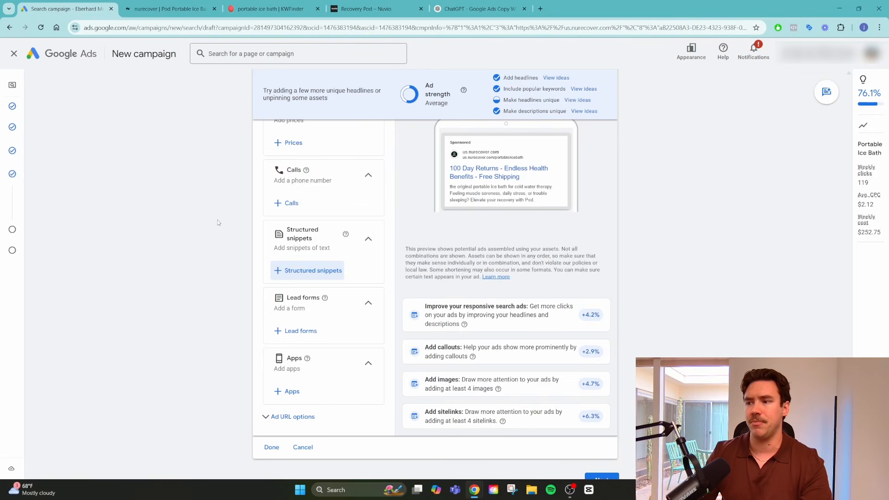
# - Expand the ad URL options and open the tracking template for entry
pyautogui.scroll(-1, 236, 250)
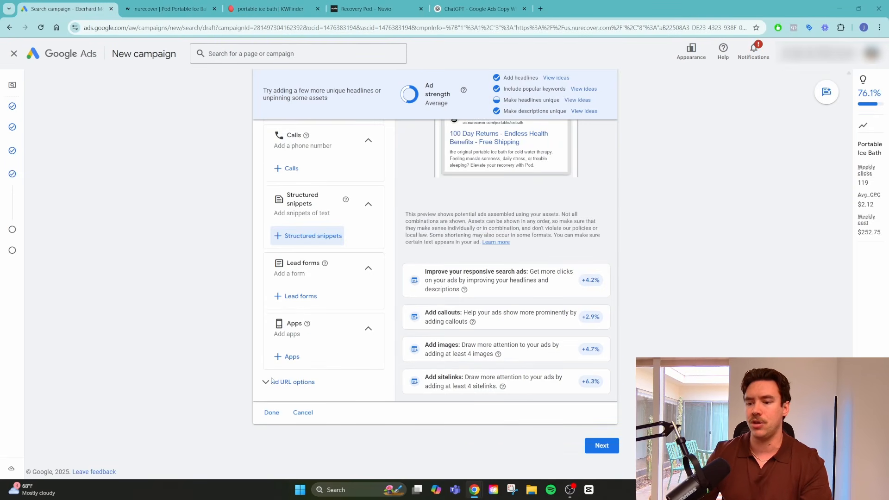
pyautogui.click(281, 386)
pyautogui.scroll(-3, 278, 392)
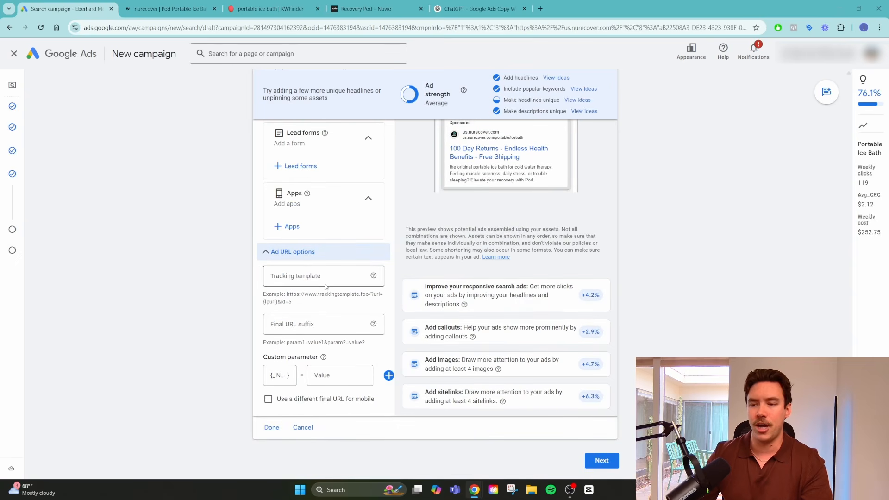
pyautogui.click(287, 277)
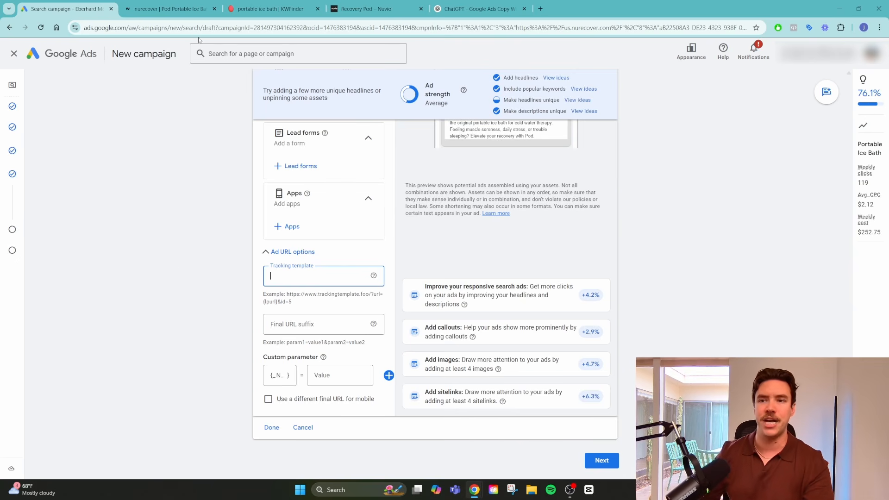
# - Examine the ice bath product page's full URL as a tracking example, and return to the ad URL options
pyautogui.click(167, 9)
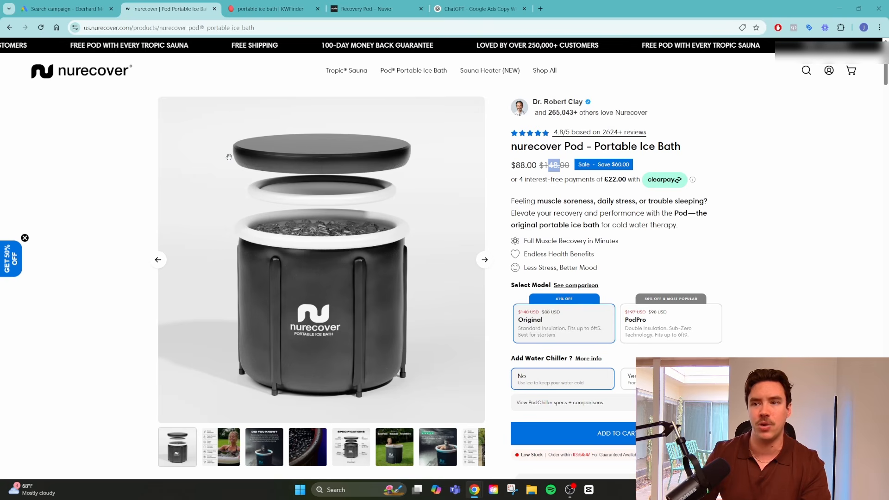
pyautogui.click(265, 28)
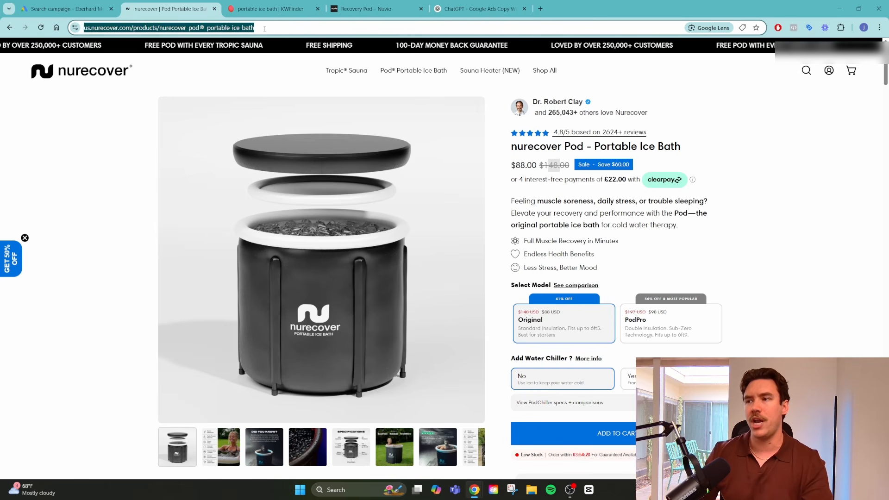
pyautogui.click(66, 8)
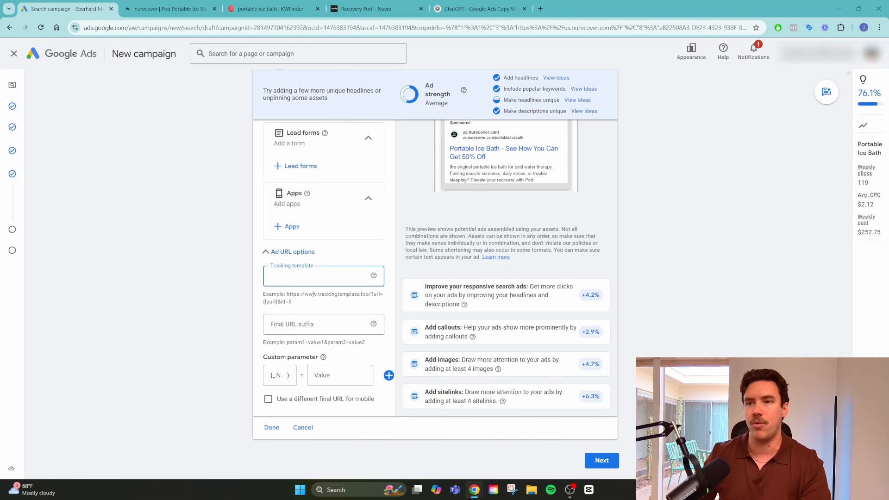
pyautogui.click(169, 10)
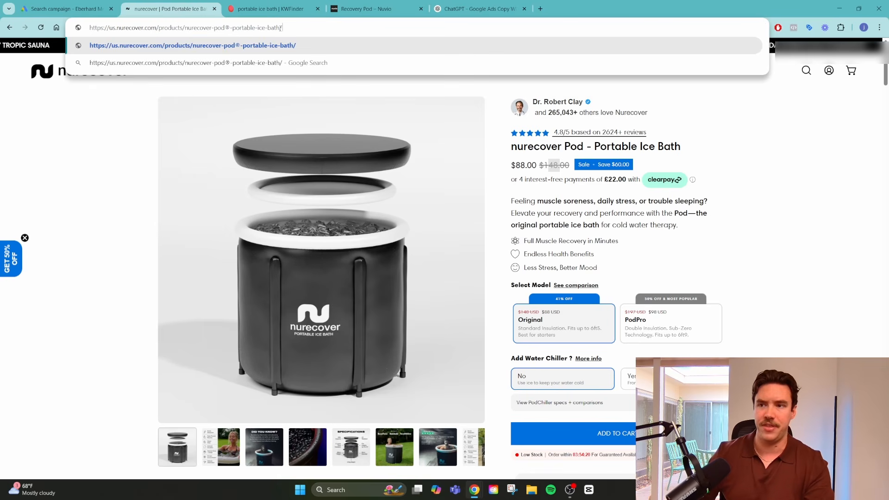
pyautogui.click(131, 157)
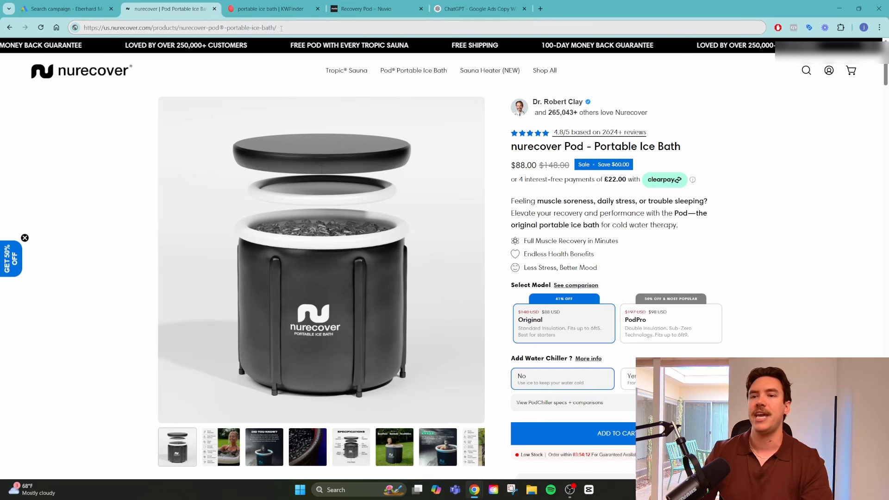
pyautogui.moveTo(277, 28); pyautogui.dragTo(96, 59)
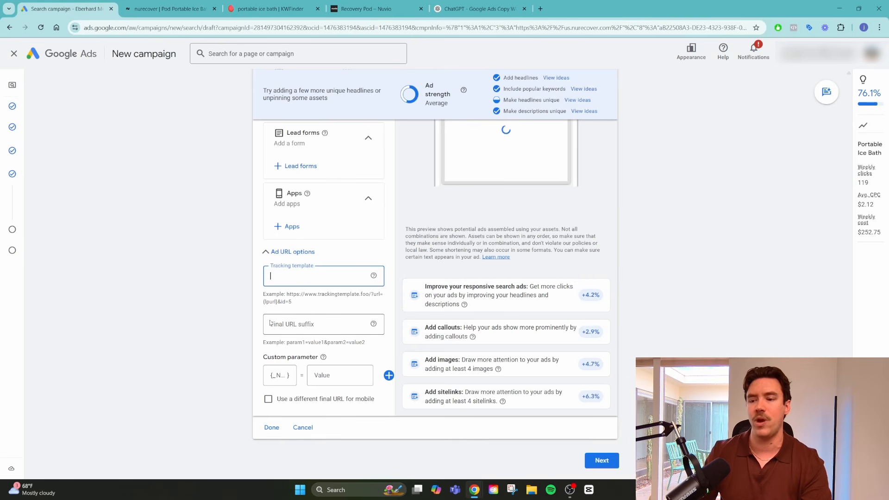
pyautogui.click(65, 8)
# - Recheck the ad's headlines and assets, and continue to the campaign budget, cancelling the identity confirmation
pyautogui.scroll(20, 292, 275)
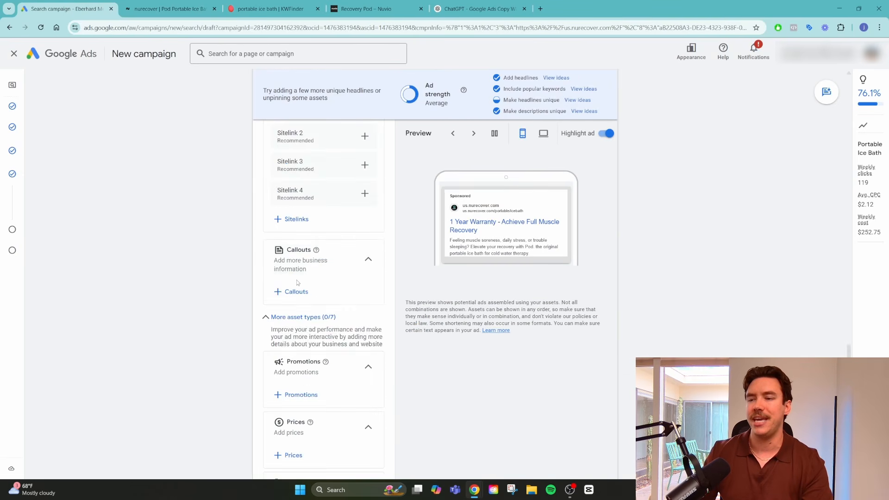
pyautogui.scroll(15, 303, 262)
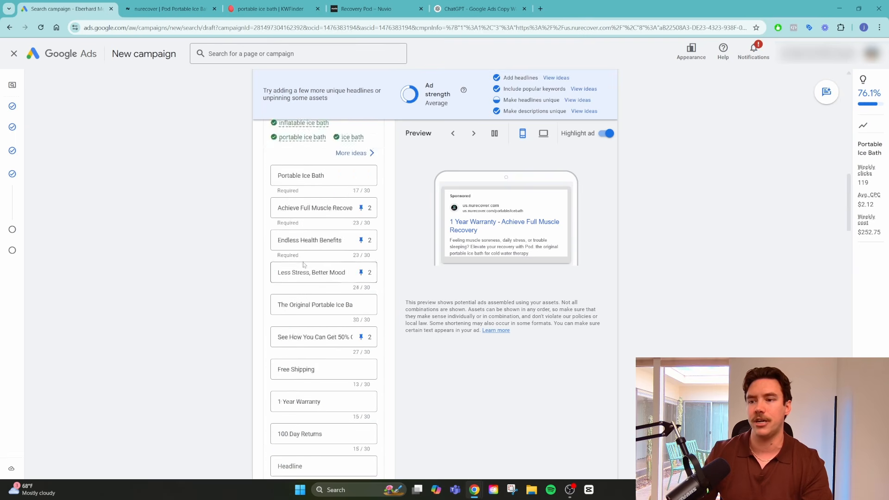
pyautogui.moveTo(300, 235); pyautogui.dragTo(320, 234)
pyautogui.scroll(-20, 324, 250)
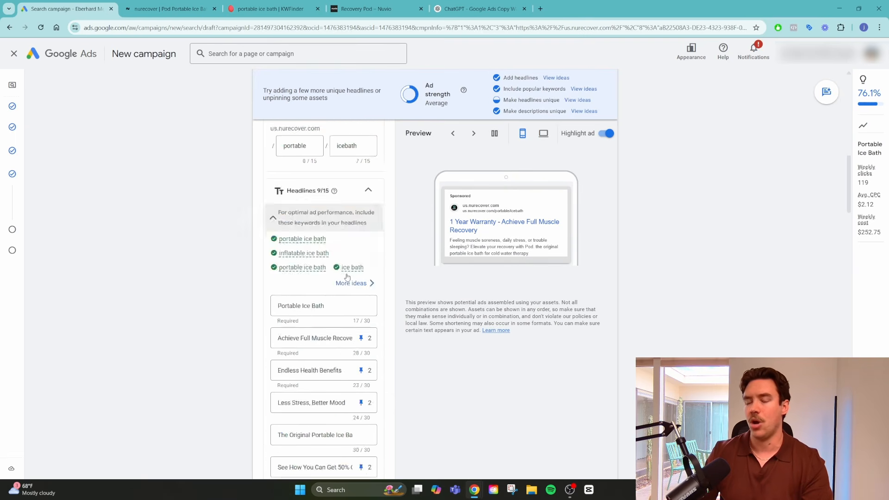
pyautogui.scroll(-10, 335, 269)
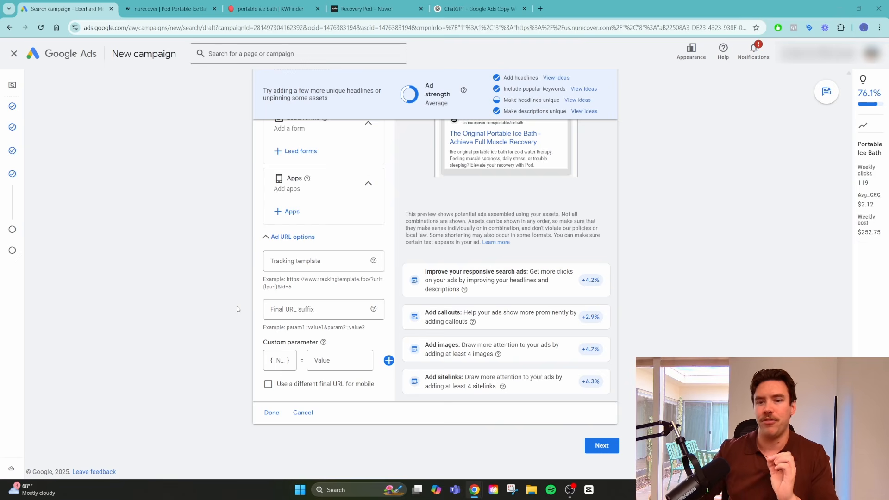
pyautogui.click(602, 446)
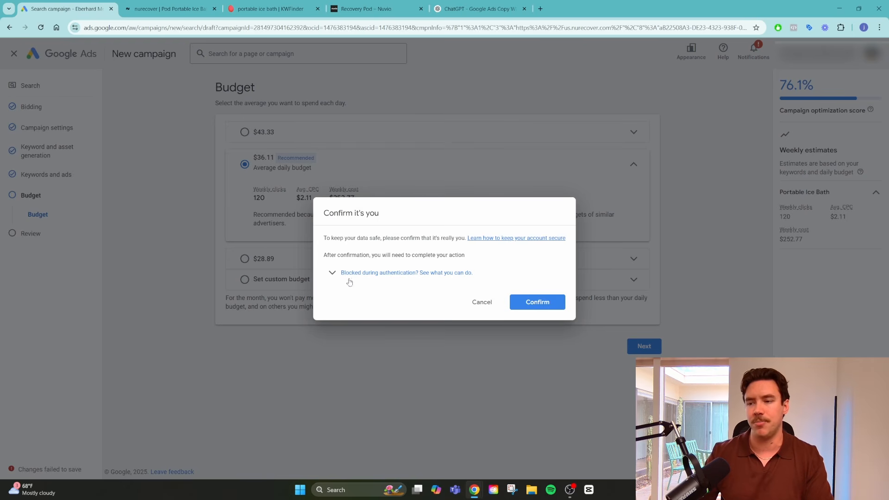
pyautogui.click(479, 304)
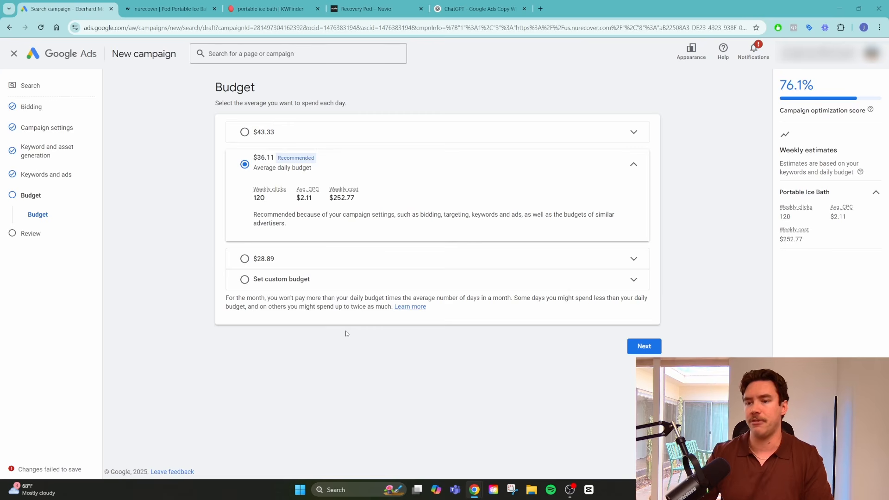
# - Set a custom average daily budget of $111 for the campaign and check its weekly clicks and average CPC estimates
pyautogui.click(278, 279)
pyautogui.click(285, 241)
pyautogui.moveTo(285, 240); pyautogui.dragTo(265, 243)
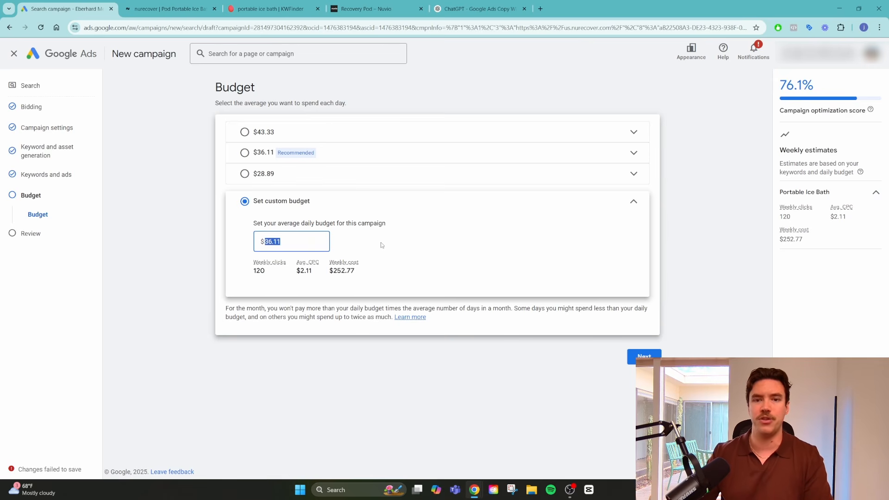
pyautogui.write('111')
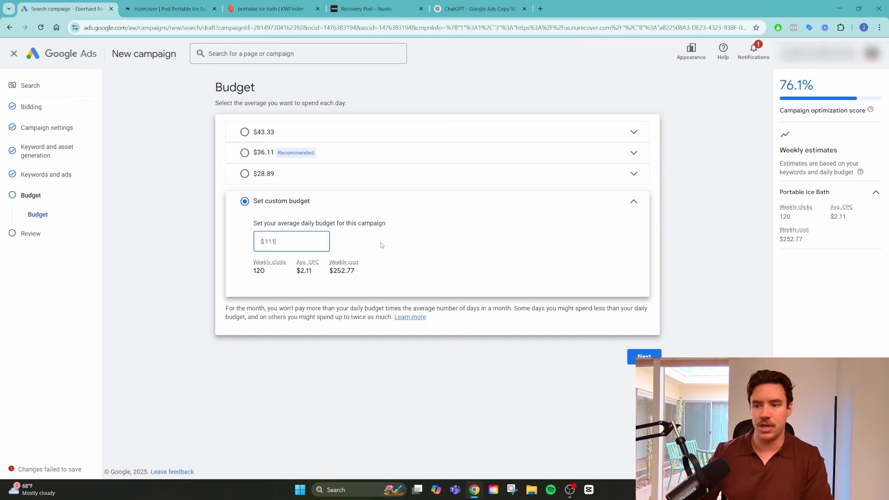
pyautogui.click(409, 244)
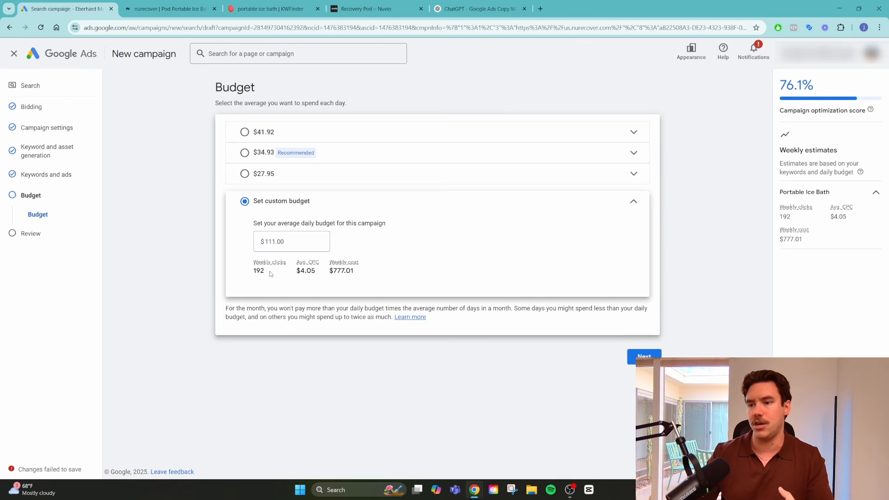
pyautogui.moveTo(253, 272); pyautogui.dragTo(317, 273)
pyautogui.click(431, 250)
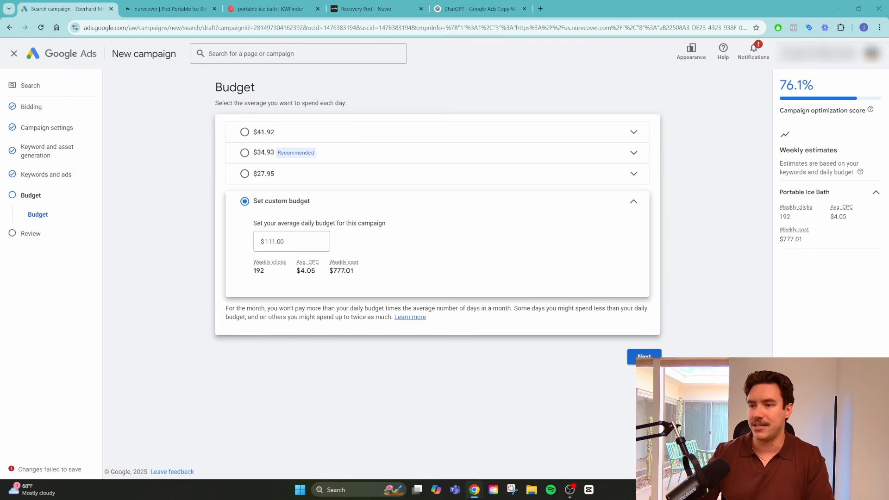
# - Examine the campaign's summary on the review page and exit the campaign draft, discarding its unsaved changes
pyautogui.click(644, 356)
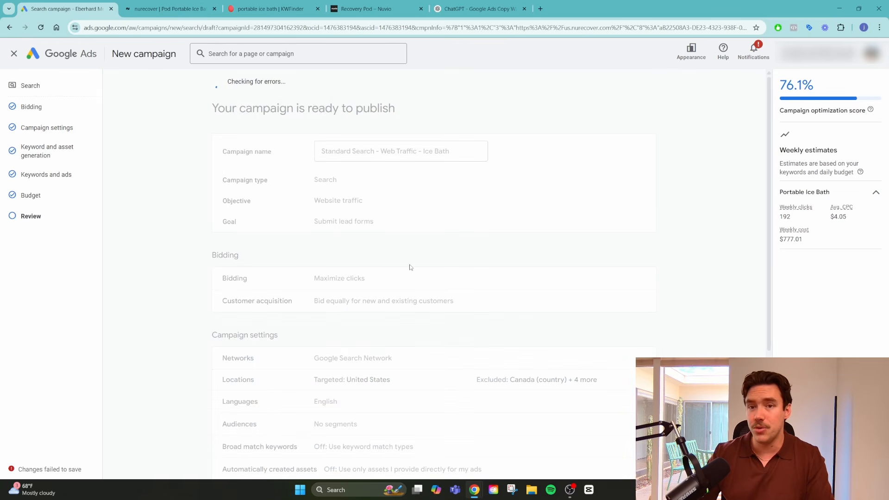
pyautogui.scroll(-4, 409, 266)
pyautogui.scroll(4, 408, 265)
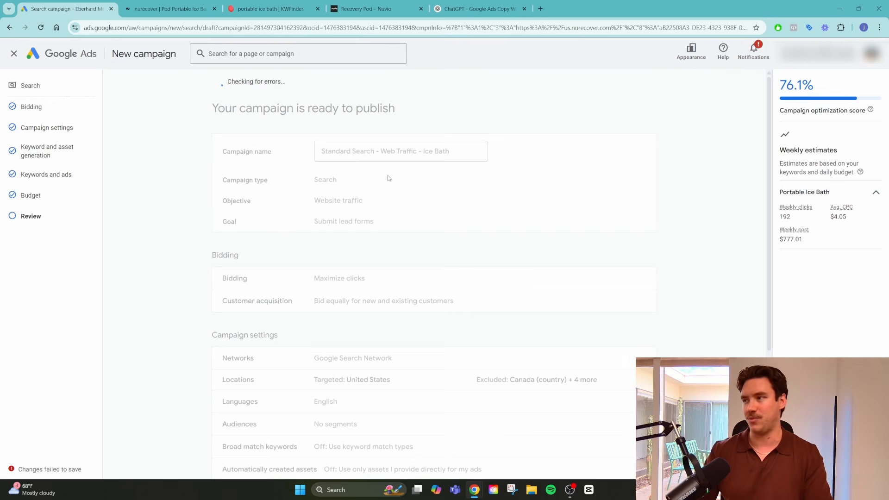
pyautogui.scroll(-4, 371, 213)
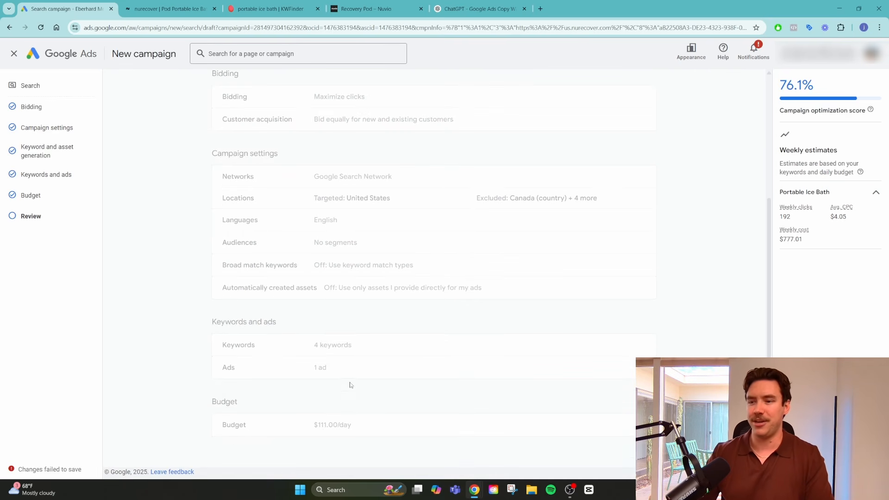
pyautogui.scroll(4, 351, 386)
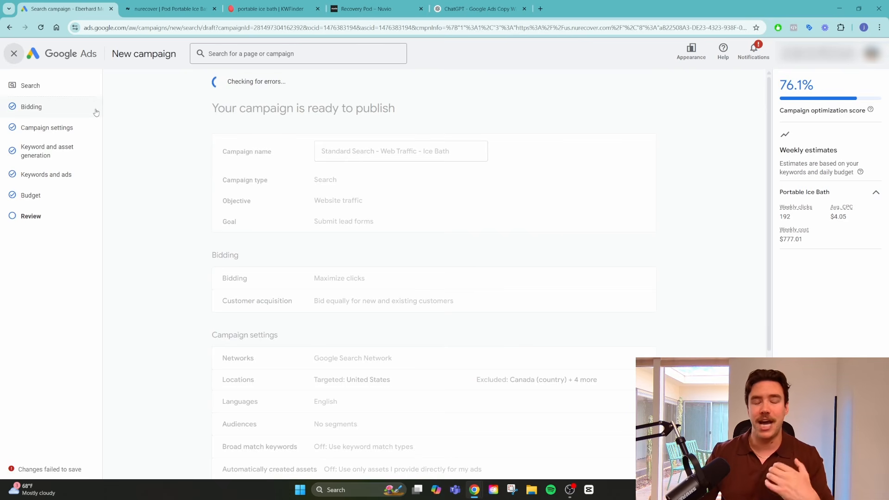
pyautogui.click(14, 55)
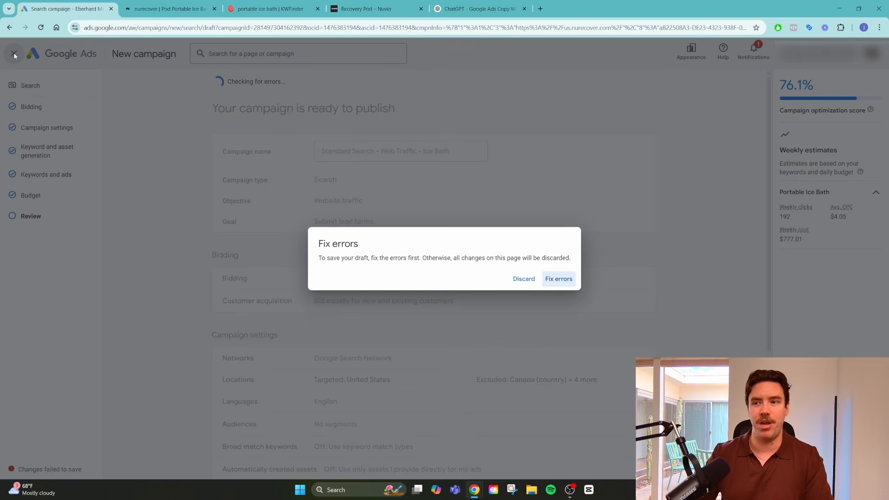
pyautogui.click(524, 280)
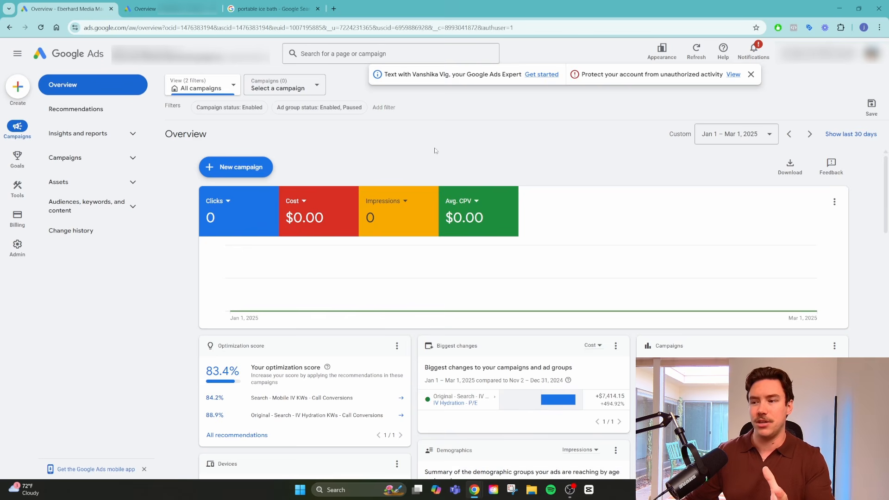
# - Replace the Avg. CPV metric in the account overview with Conversions and dismiss the account notifications
pyautogui.click(462, 203)
pyautogui.moveTo(516, 339)
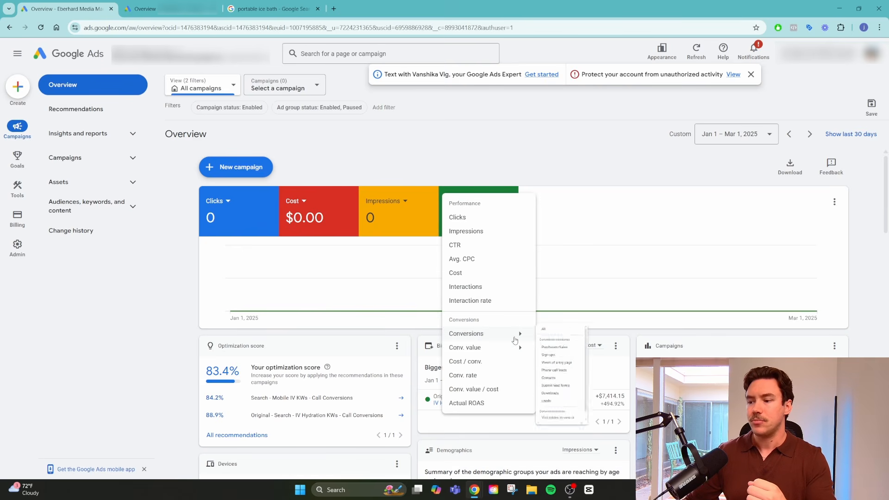
pyautogui.click(551, 334)
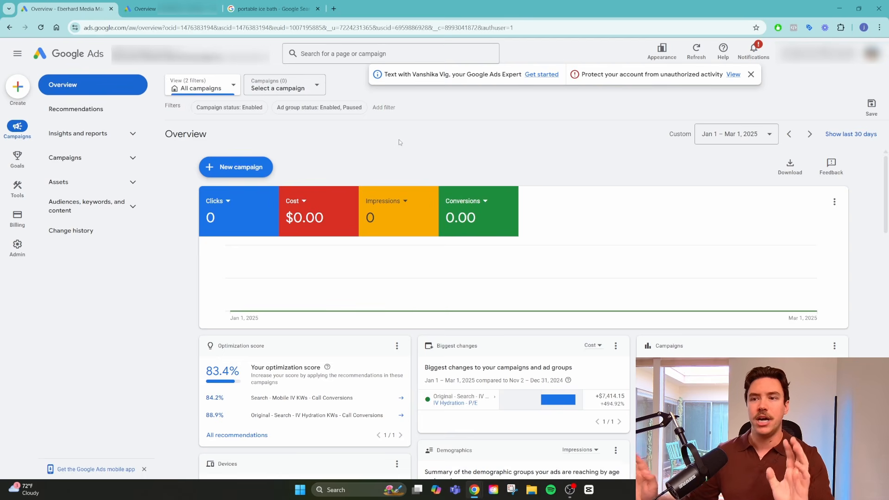
pyautogui.click(751, 74)
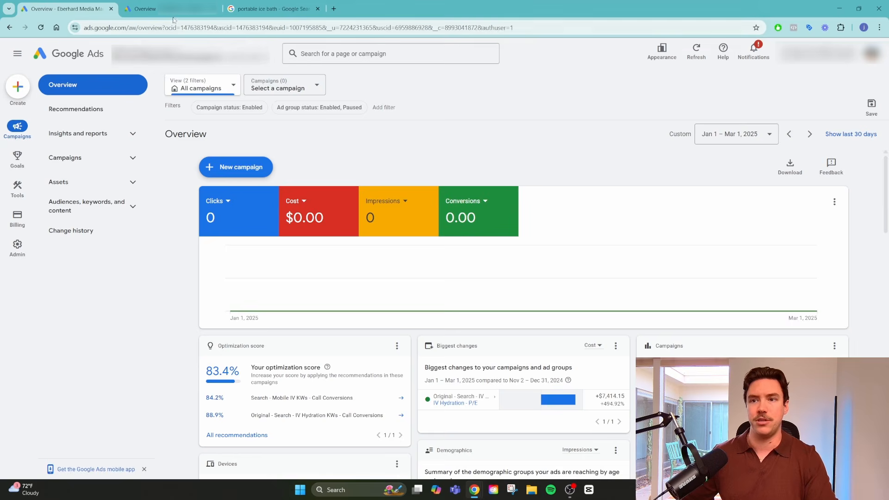
# - Switch to the live IV hydration account's overview and look over its list of campaigns
pyautogui.hotkey('ctrl', 'Tab')
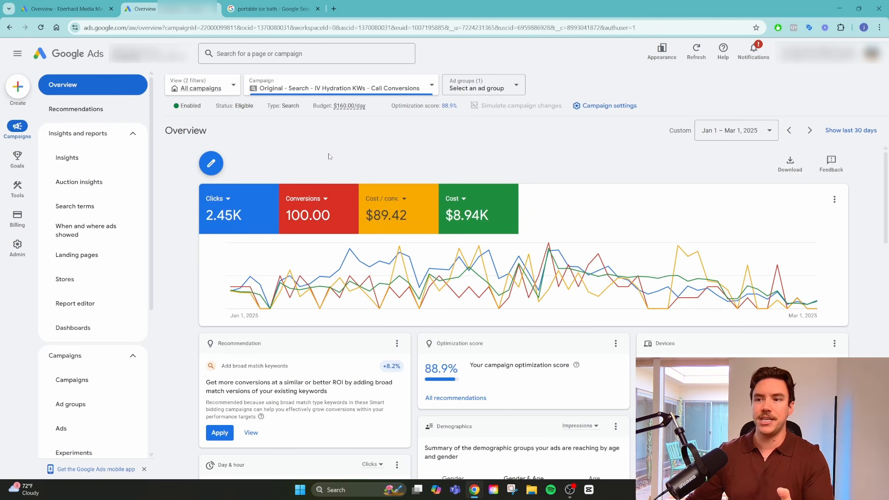
pyautogui.click(369, 90)
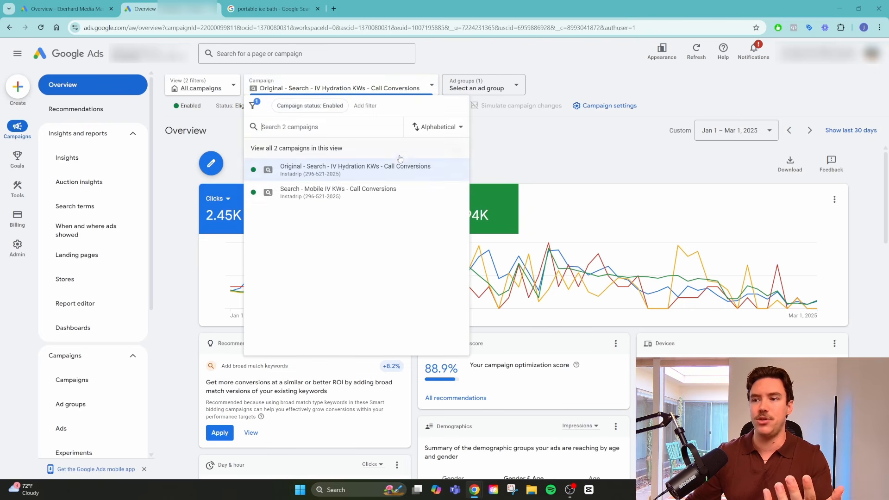
pyautogui.click(515, 157)
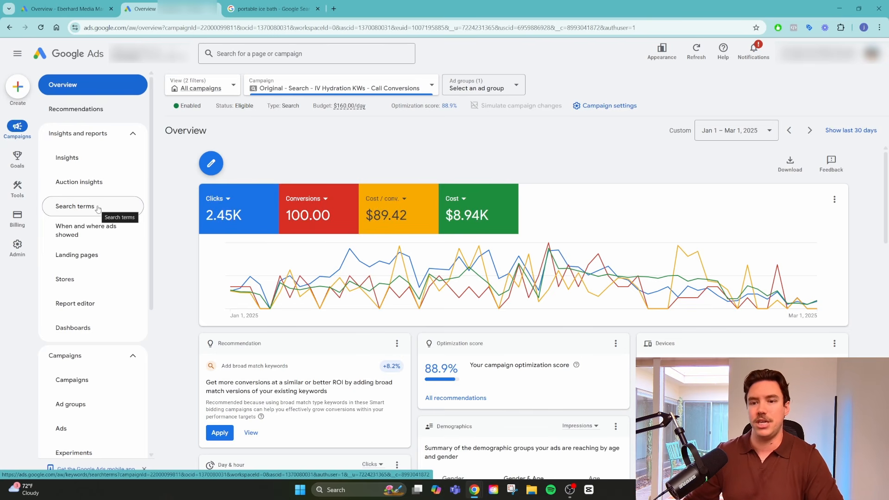
# - Open the search terms report of the IV Hydration KWs campaign and examine the terms with their match types
pyautogui.click(98, 209)
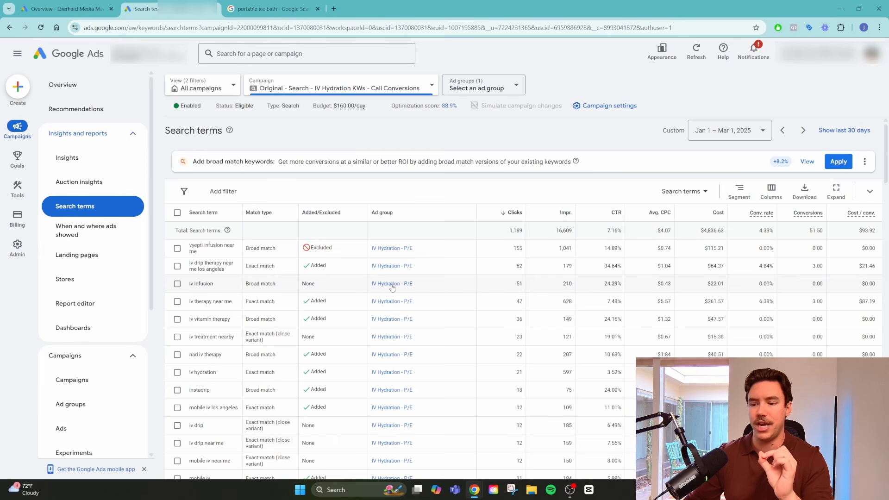
pyautogui.scroll(-3, 296, 344)
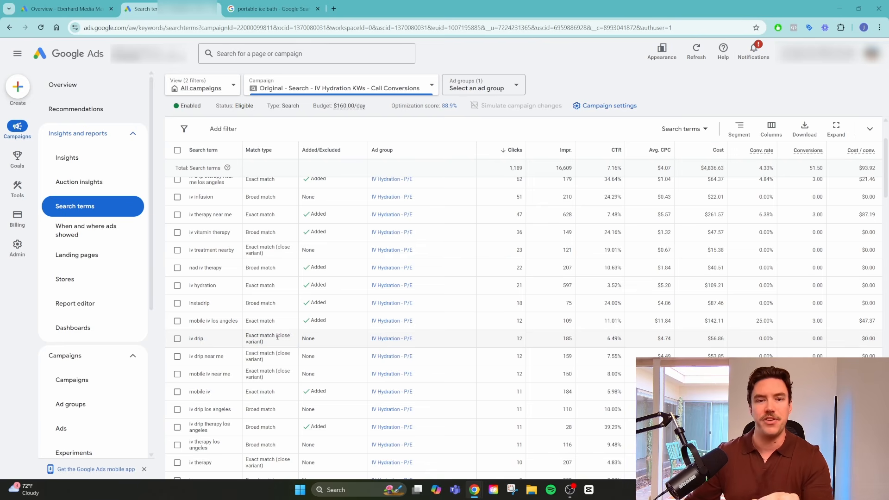
pyautogui.scroll(2, 276, 338)
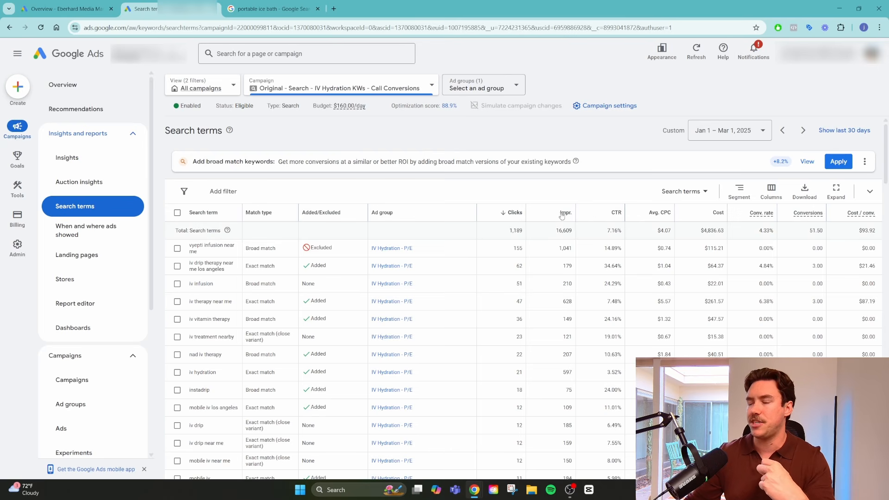
# - Examine the column options available for the search terms report and leave them without applying changes
pyautogui.click(769, 192)
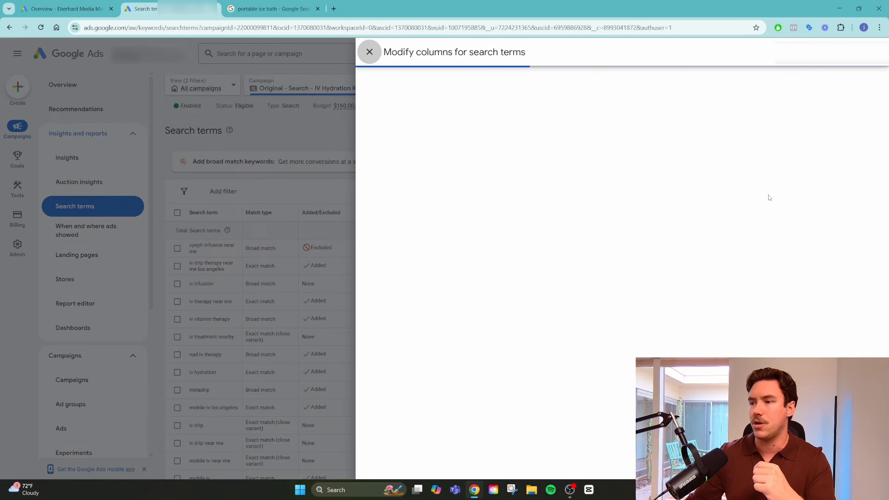
pyautogui.click(510, 183)
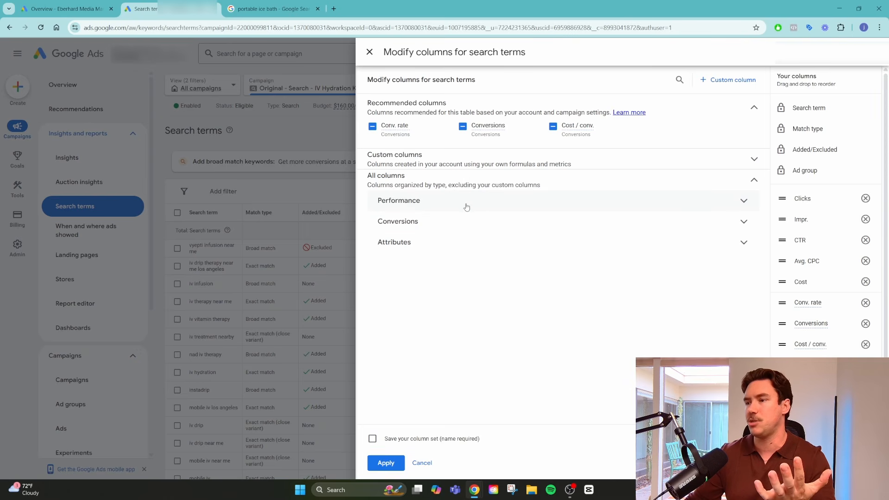
pyautogui.click(369, 52)
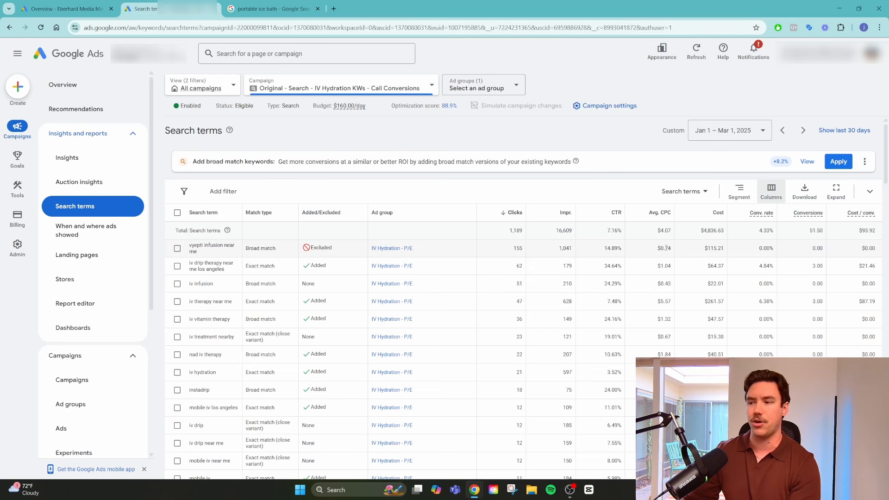
# - Check the clicks for the search term "vyepti infusion near me" and its negative keyword option, leaving the term unselected
pyautogui.doubleClick(514, 249)
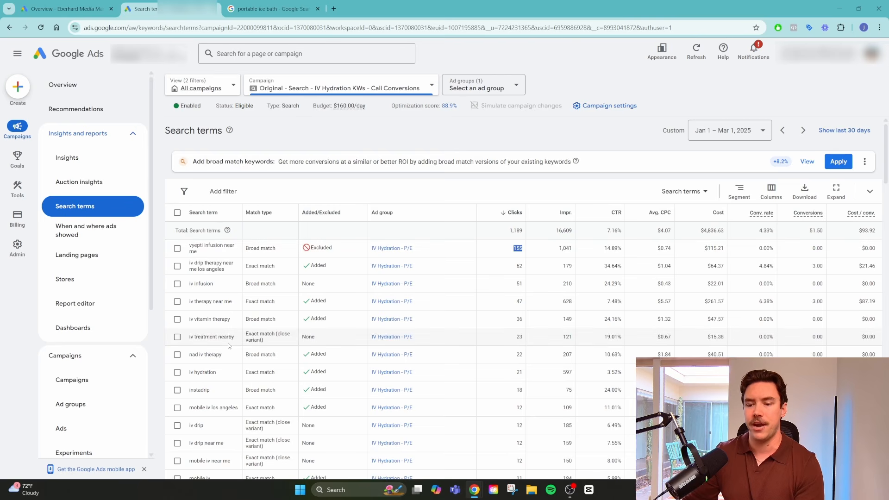
pyautogui.scroll(-5, 228, 346)
pyautogui.scroll(5, 228, 345)
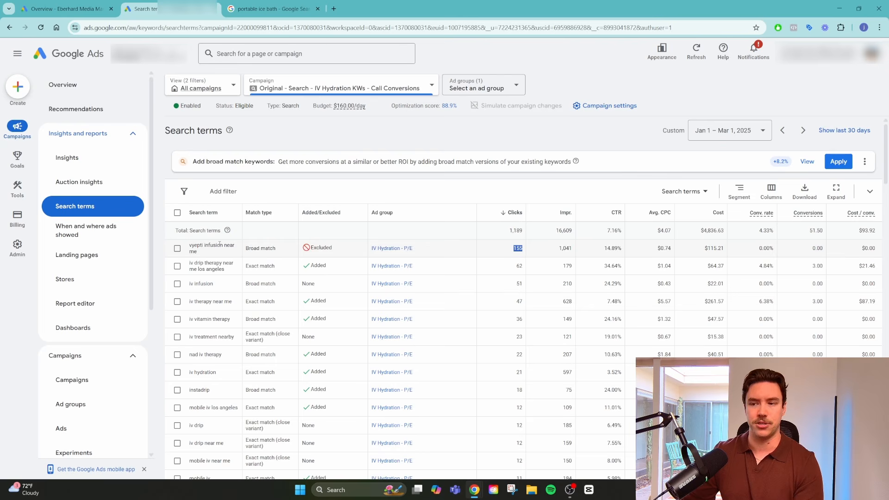
pyautogui.click(177, 250)
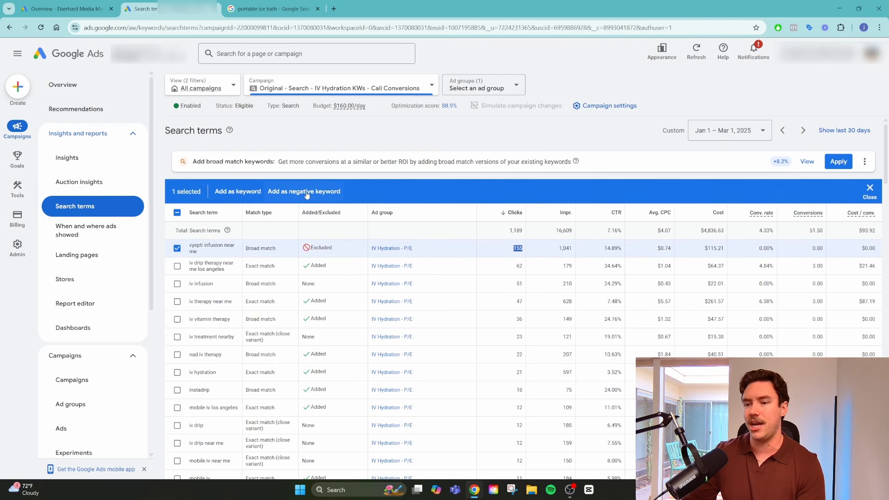
pyautogui.click(178, 250)
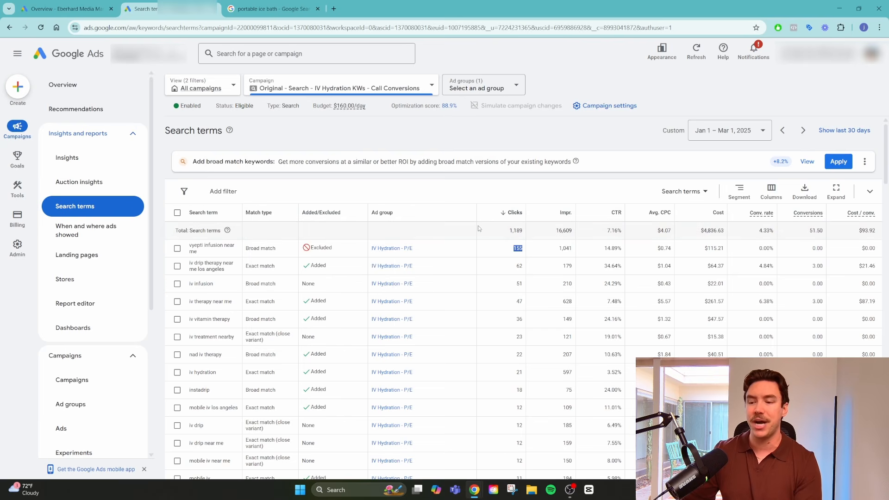
# - Look through the full search terms list for terms marked as added, excluded or none
pyautogui.scroll(-10, 334, 357)
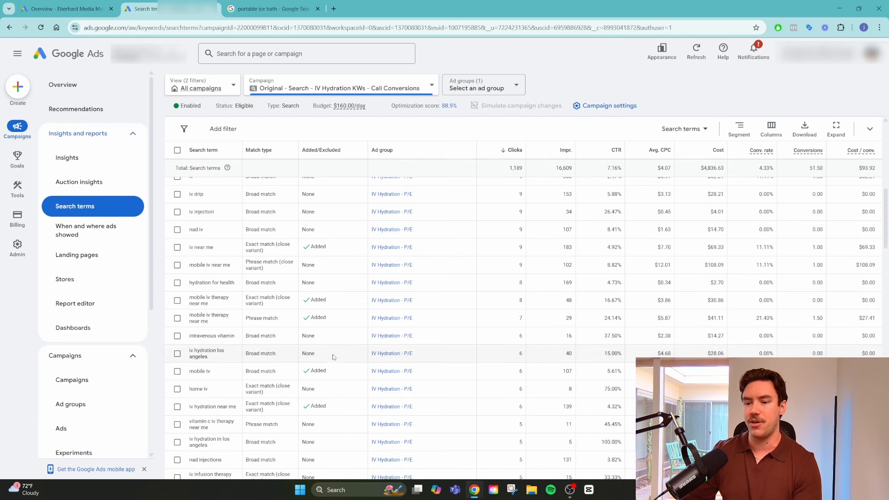
pyautogui.scroll(-5, 336, 347)
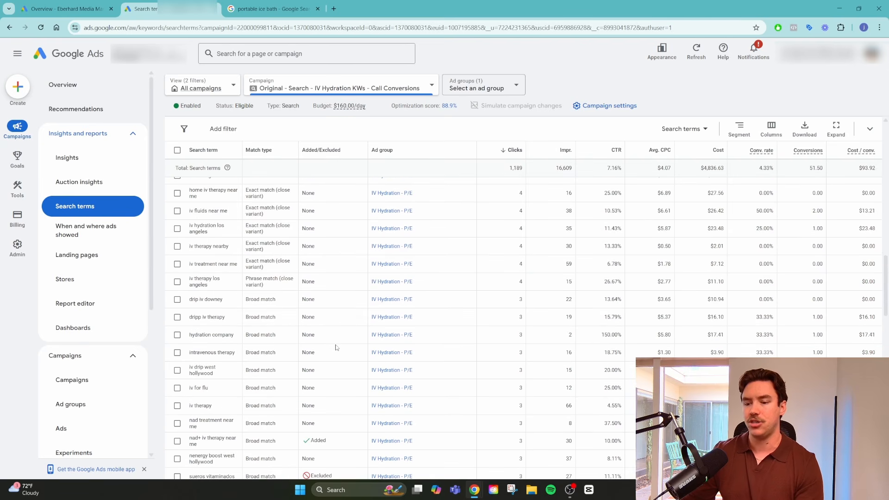
pyautogui.scroll(-5, 336, 347)
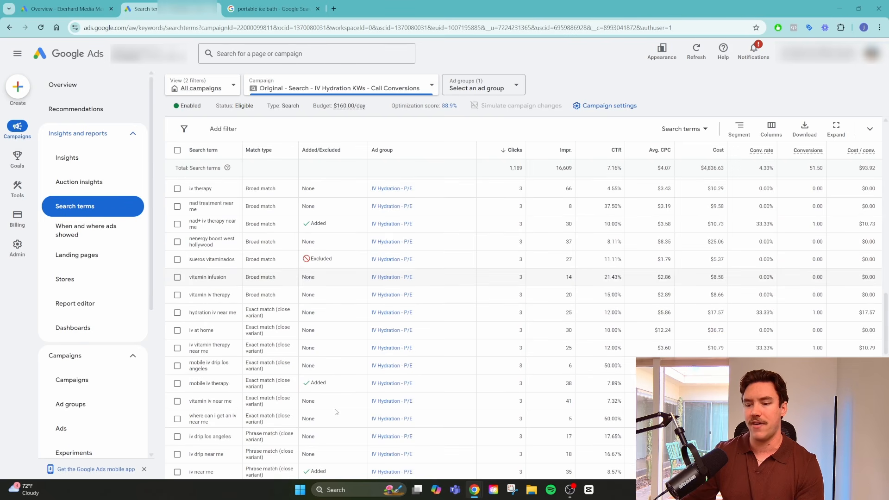
pyautogui.scroll(20, 341, 412)
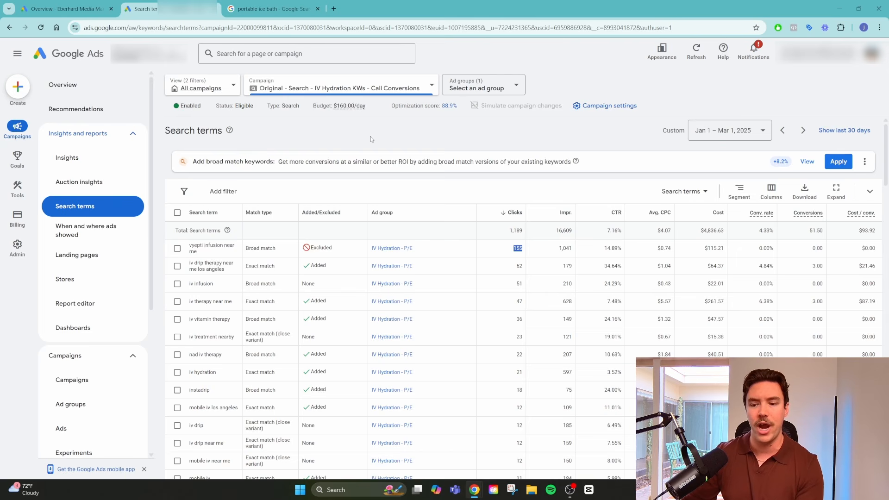
pyautogui.scroll(-5, 220, 386)
pyautogui.scroll(-10, 221, 386)
pyautogui.scroll(15, 220, 386)
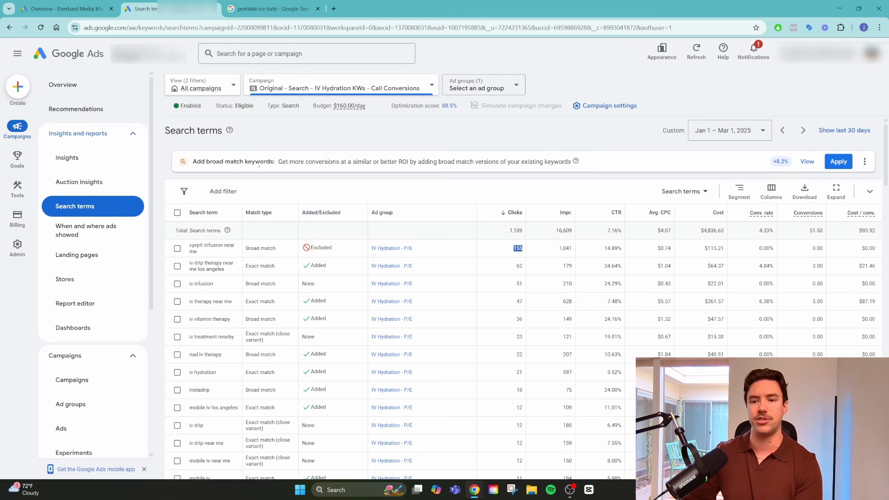
# - Open the campaign's negative keywords and examine the excluded terms with their levels and match types
pyautogui.scroll(-3, 111, 325)
pyautogui.scroll(-2, 109, 330)
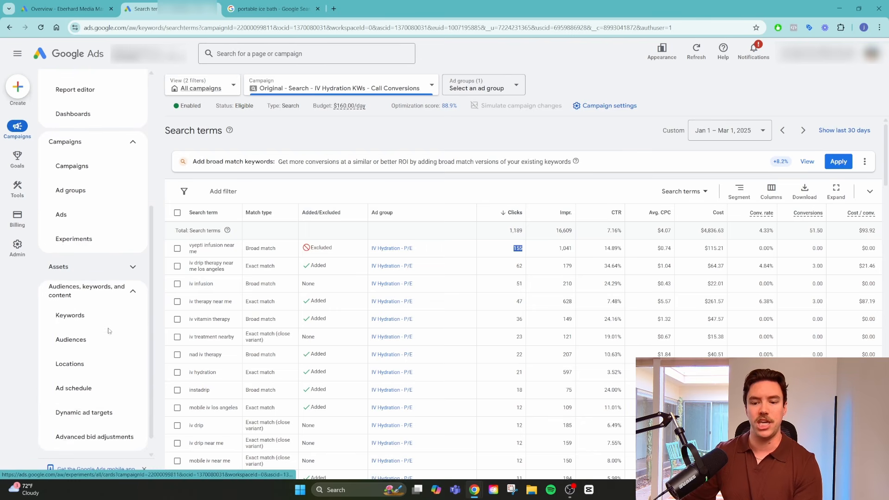
pyautogui.click(104, 318)
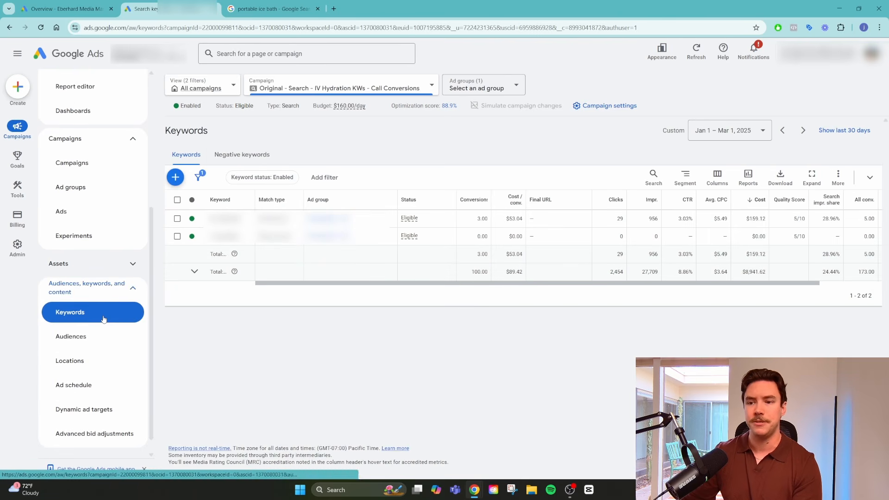
pyautogui.click(266, 158)
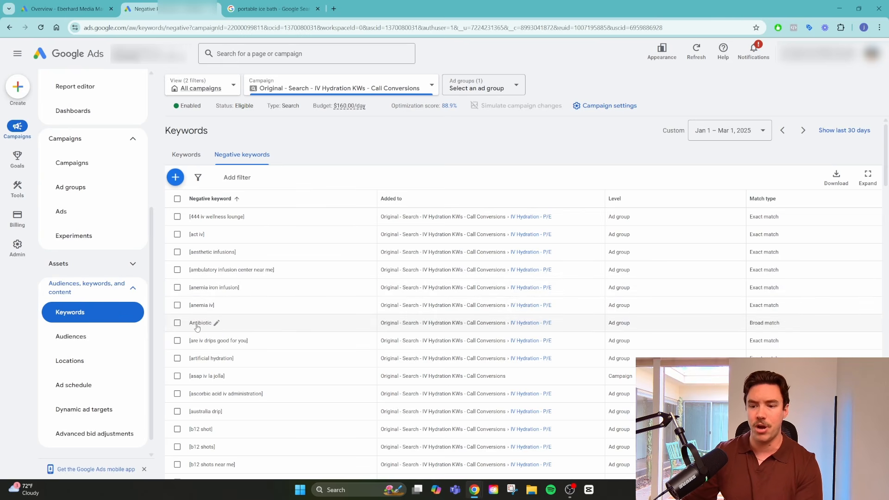
pyautogui.scroll(-1, 222, 377)
pyautogui.scroll(-5, 222, 377)
pyautogui.scroll(-10, 238, 360)
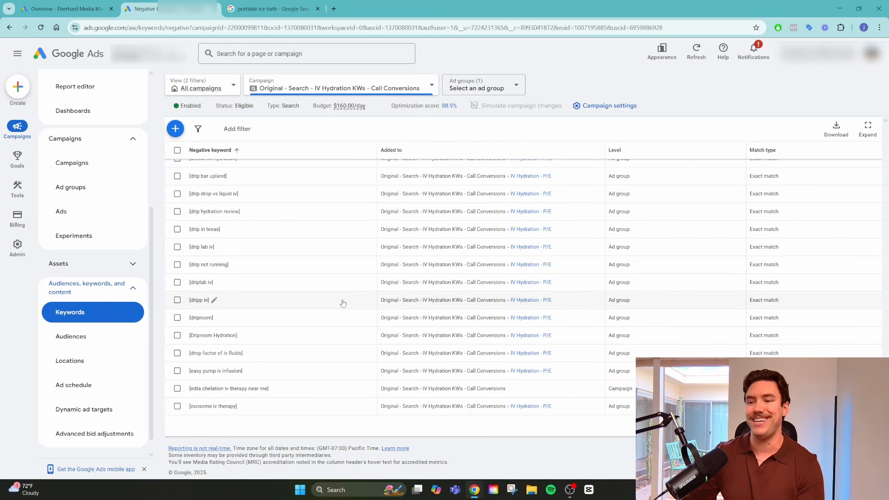
pyautogui.scroll(3, 325, 315)
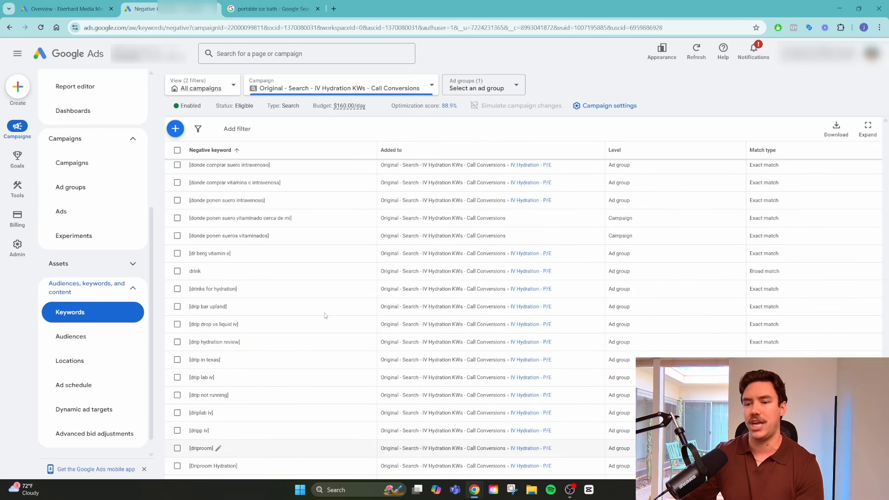
pyautogui.scroll(1, 326, 315)
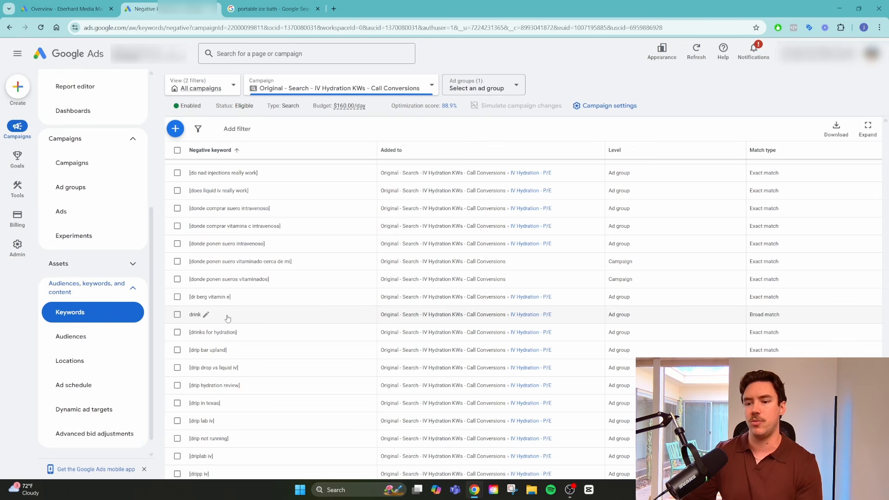
pyautogui.scroll(5, 239, 318)
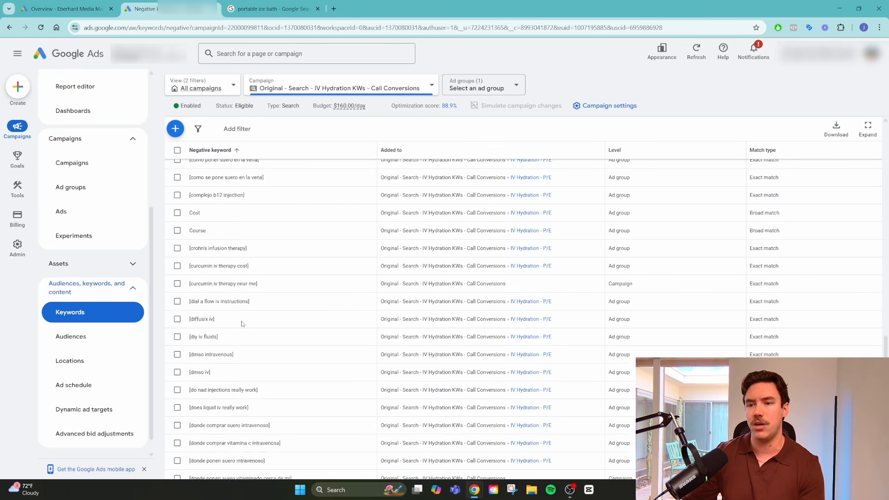
pyautogui.scroll(7, 217, 261)
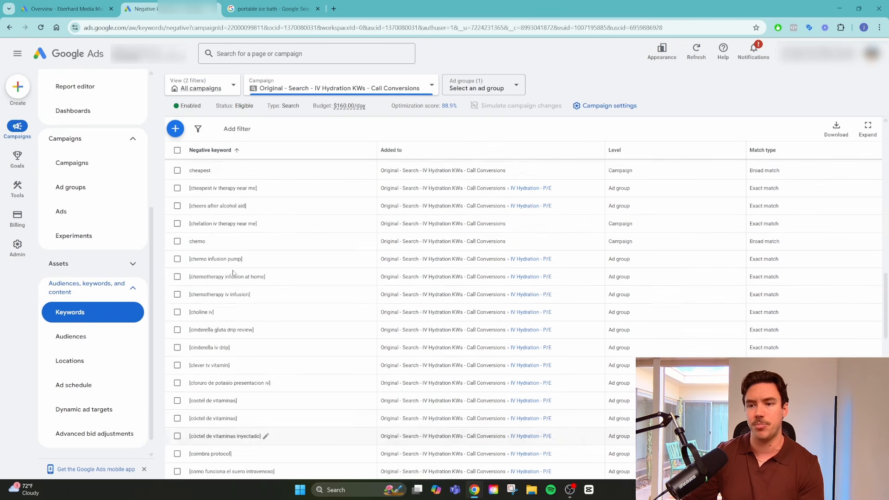
# - Look through the campaign's negative keyword list, comparing the excluded terms with their ad group or campaign level and match type
pyautogui.scroll(10, 236, 291)
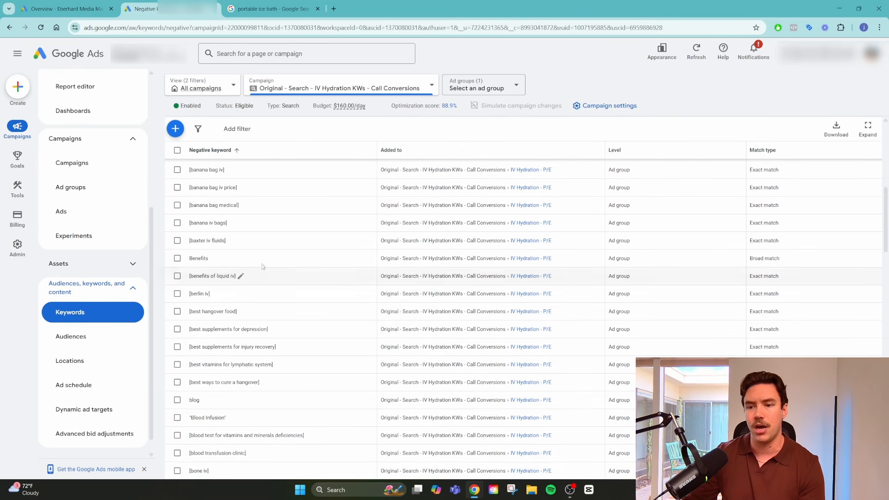
pyautogui.scroll(5, 263, 275)
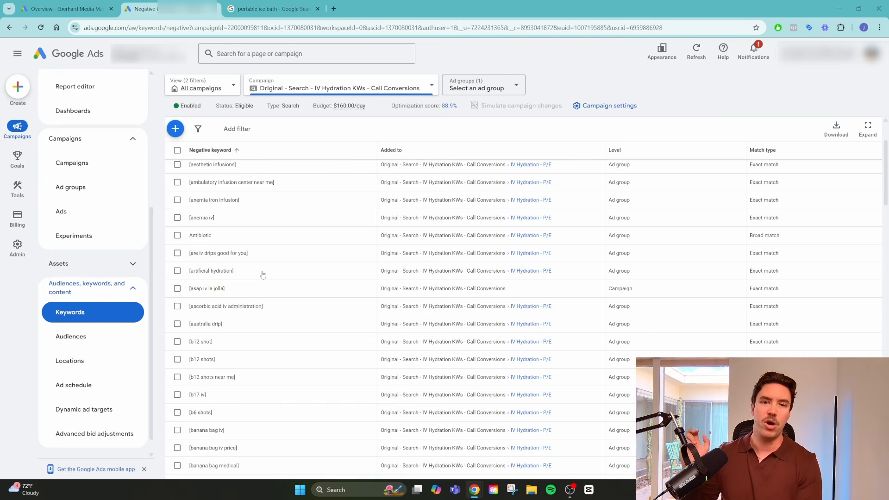
pyautogui.scroll(2, 263, 275)
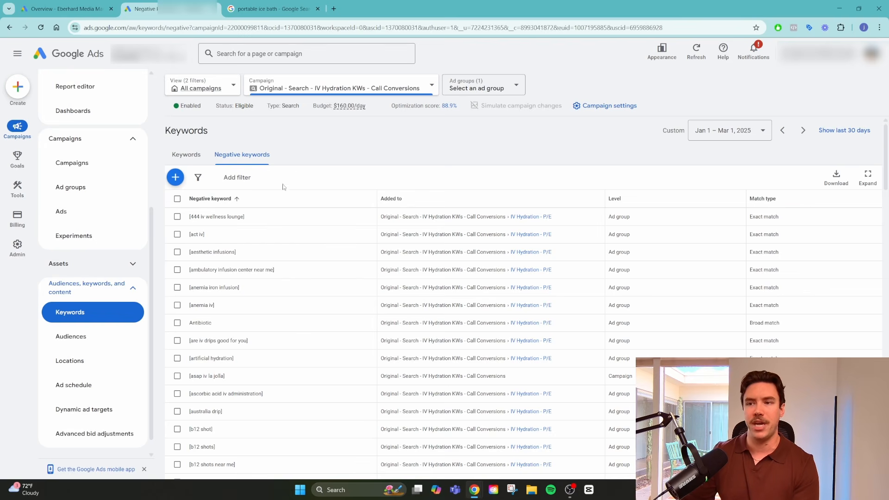
pyautogui.scroll(5, 121, 209)
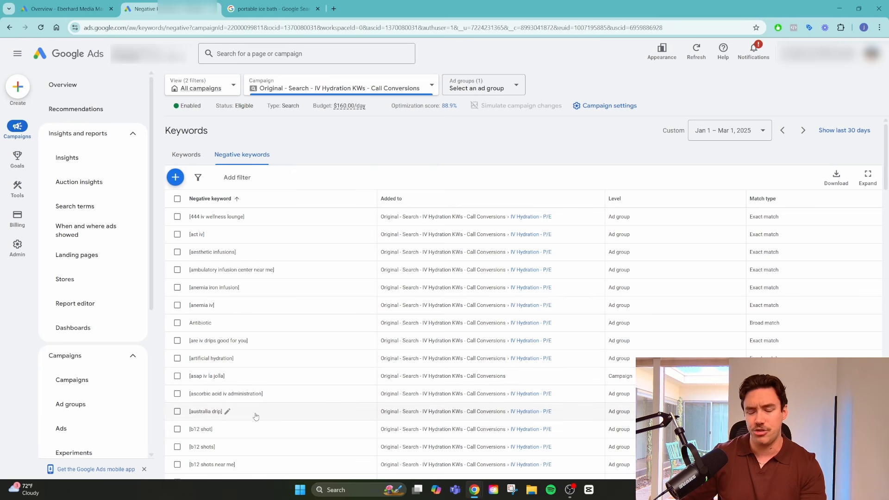
pyautogui.scroll(-3, 294, 395)
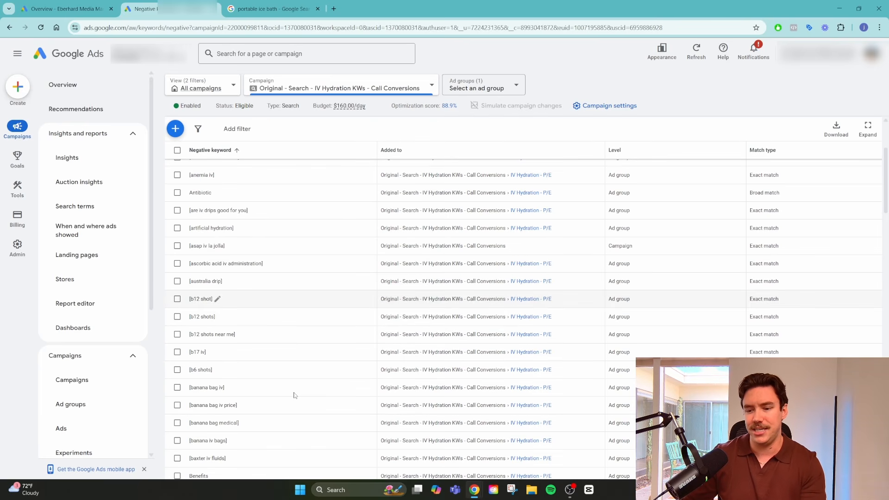
pyautogui.scroll(-3, 290, 421)
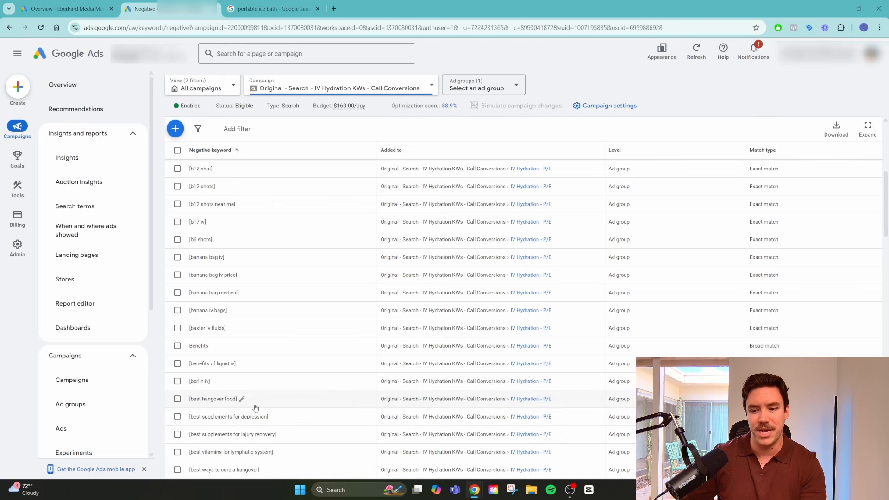
pyautogui.scroll(-2, 278, 405)
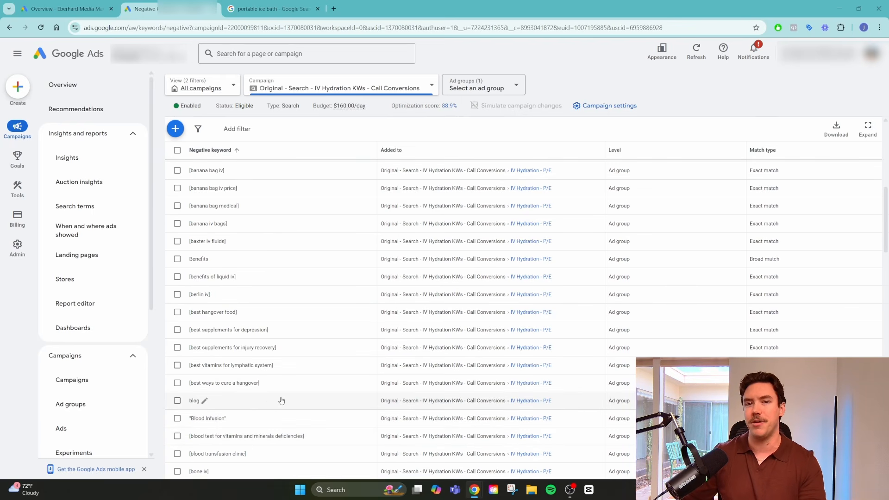
pyautogui.scroll(8, 281, 400)
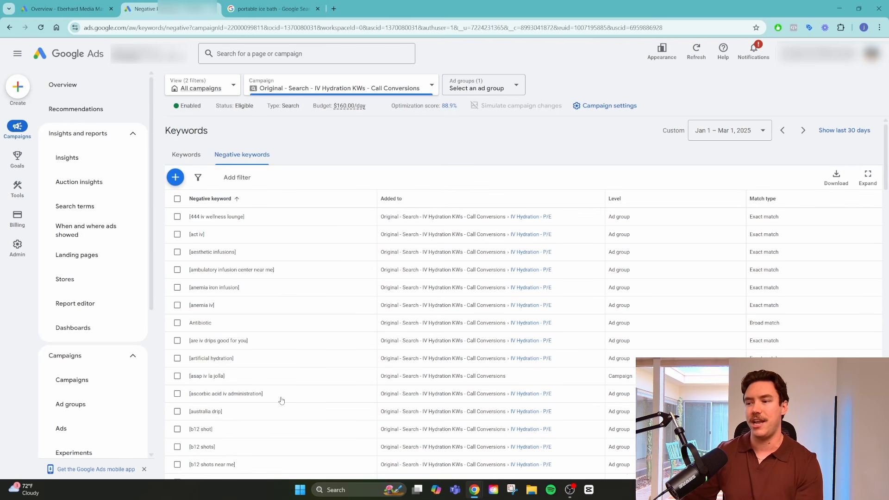
pyautogui.scroll(-3, 281, 400)
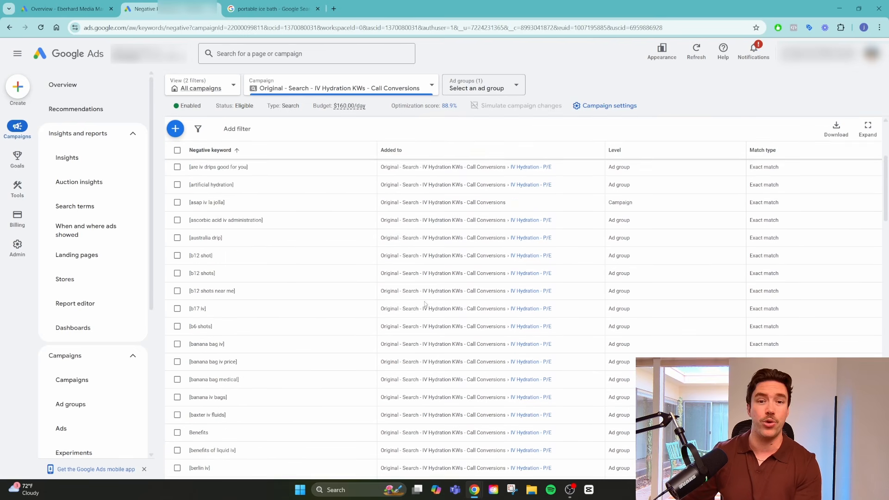
pyautogui.scroll(3, 424, 305)
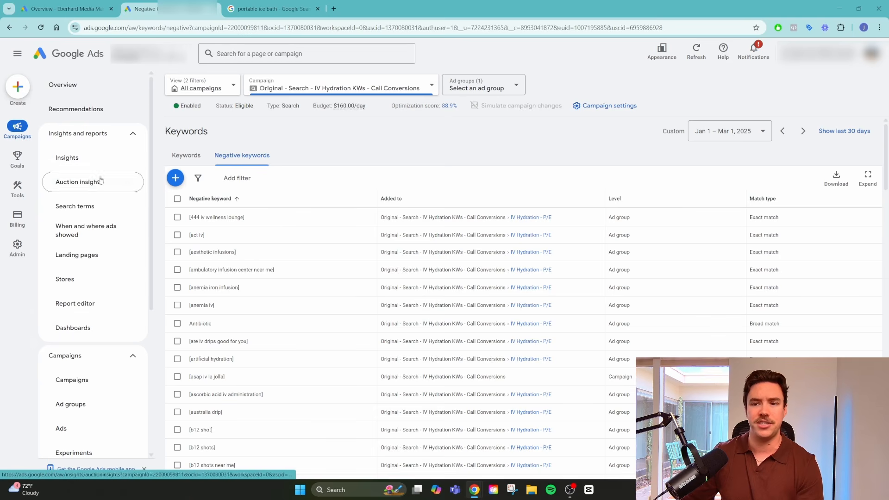
# - Open the campaign's audiences and examine the cost per conversion and conversions for each age group
pyautogui.scroll(-2, 105, 293)
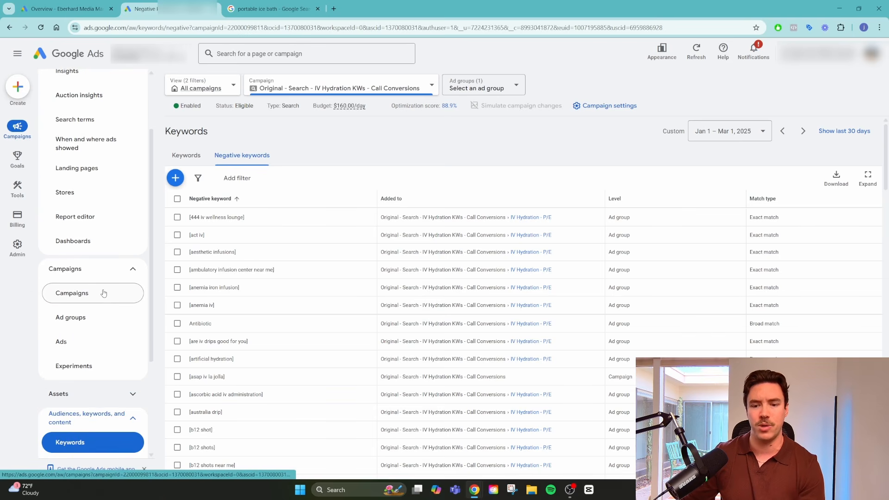
pyautogui.scroll(-3, 103, 293)
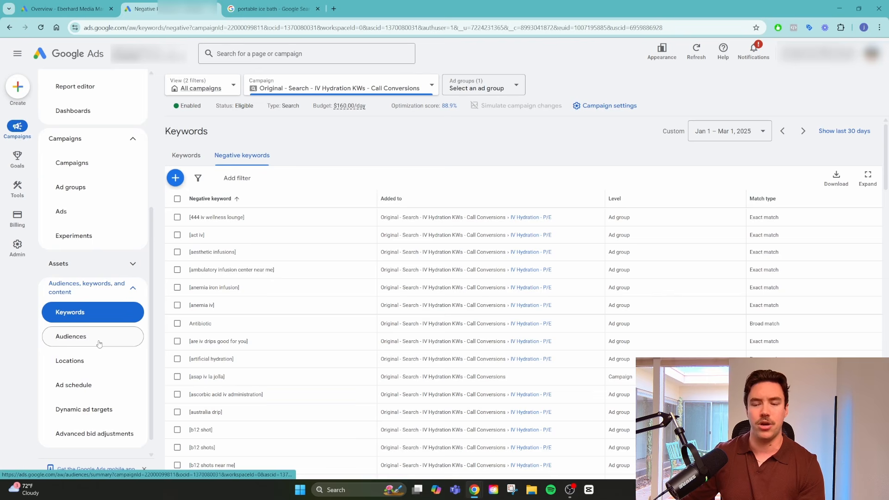
pyautogui.click(99, 344)
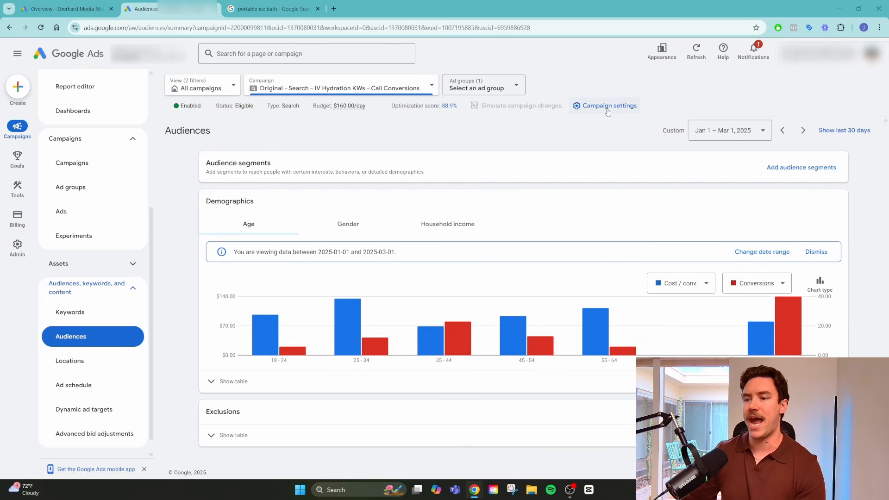
pyautogui.scroll(-2, 611, 314)
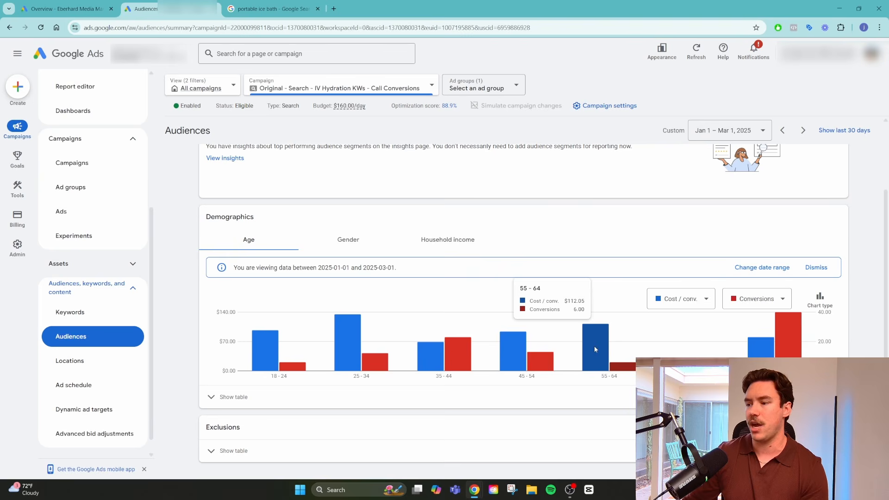
pyautogui.moveTo(513, 350)
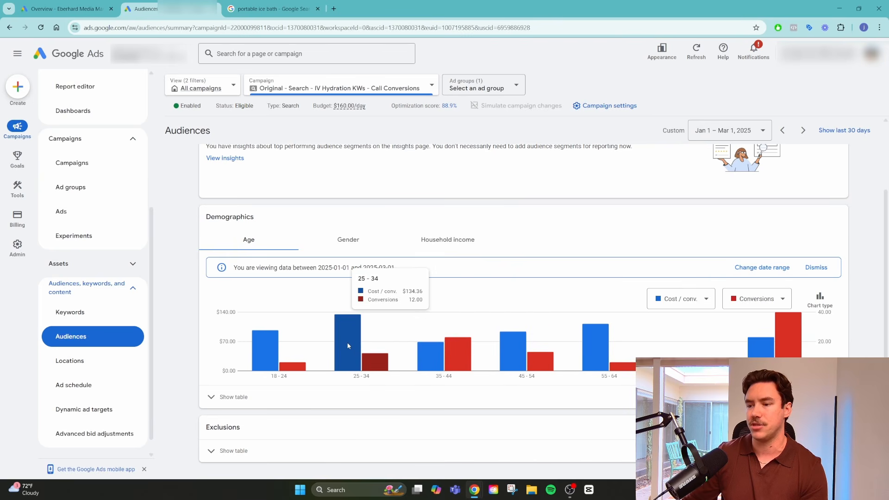
pyautogui.moveTo(263, 354)
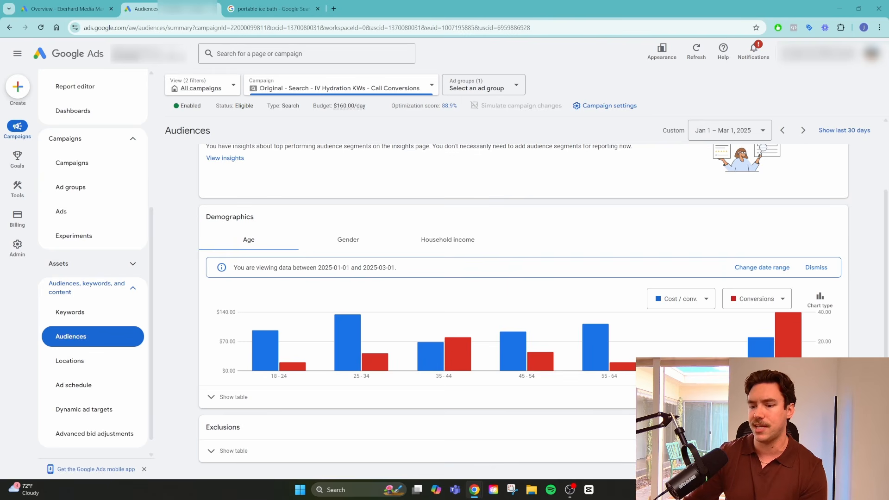
# - Try excluding ages 18 - 24 from the demographics of the IV Hydration - P/E ad group, and discard the changes
pyautogui.click(816, 428)
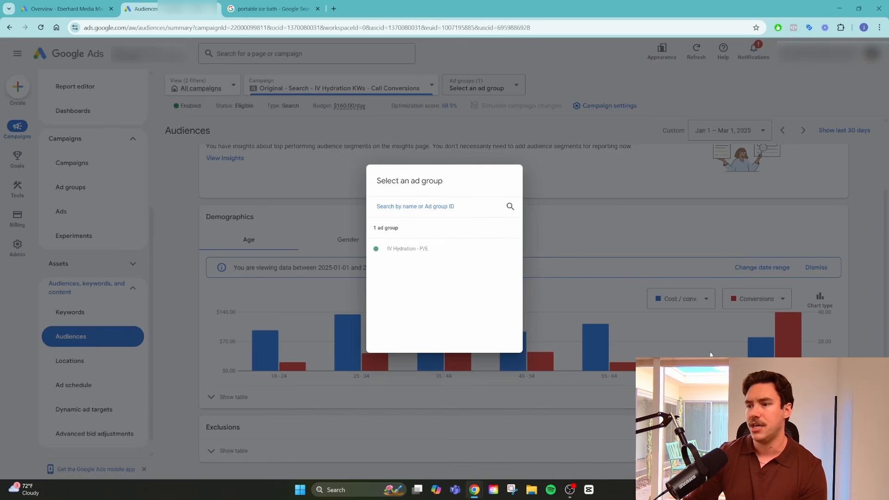
pyautogui.click(457, 255)
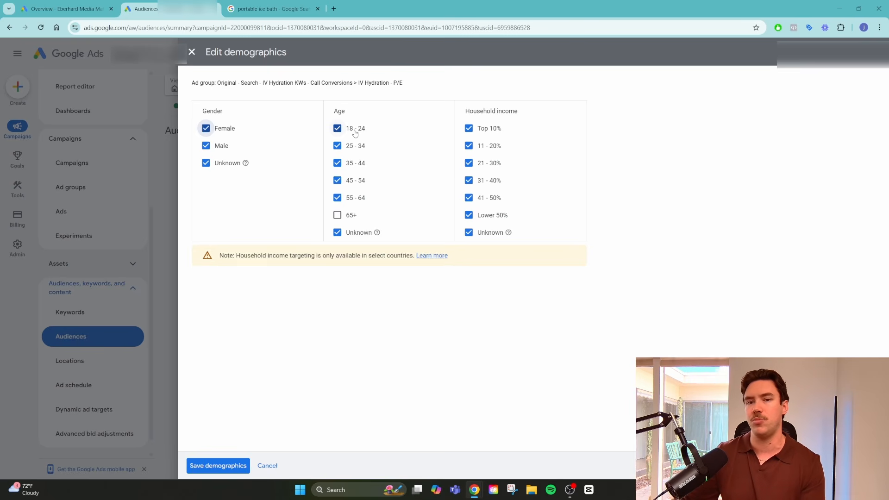
pyautogui.click(355, 133)
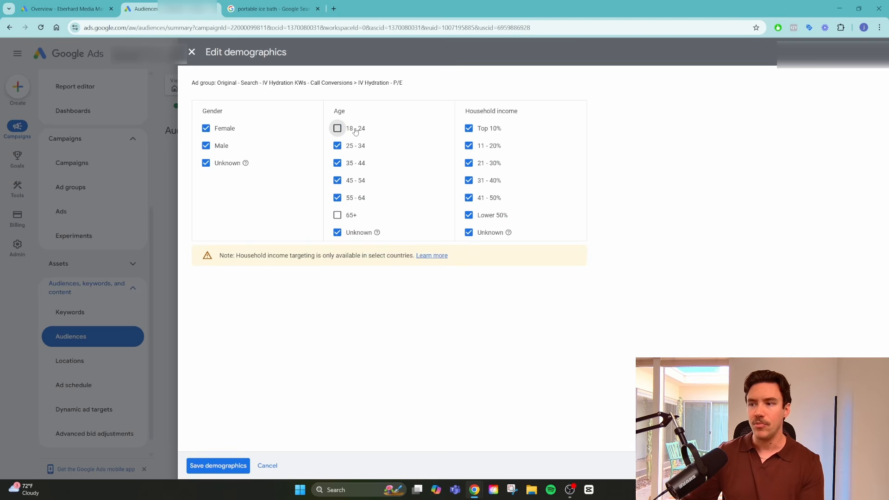
pyautogui.click(355, 132)
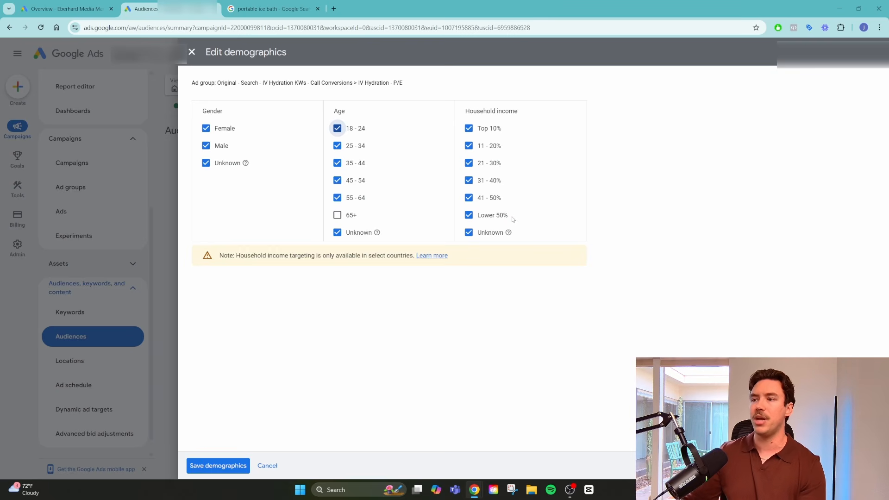
pyautogui.click(268, 467)
# - Open the search campaign's targeted locations and break down the United States results by states
pyautogui.click(123, 366)
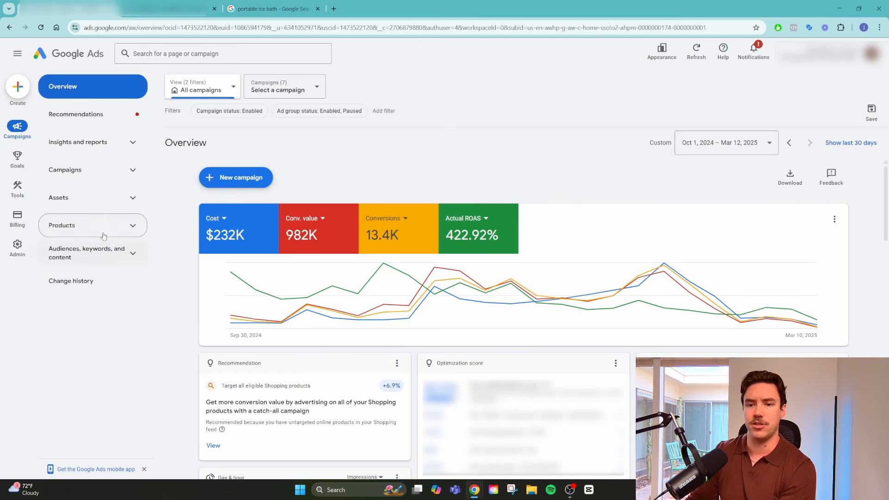
pyautogui.click(102, 253)
pyautogui.click(107, 336)
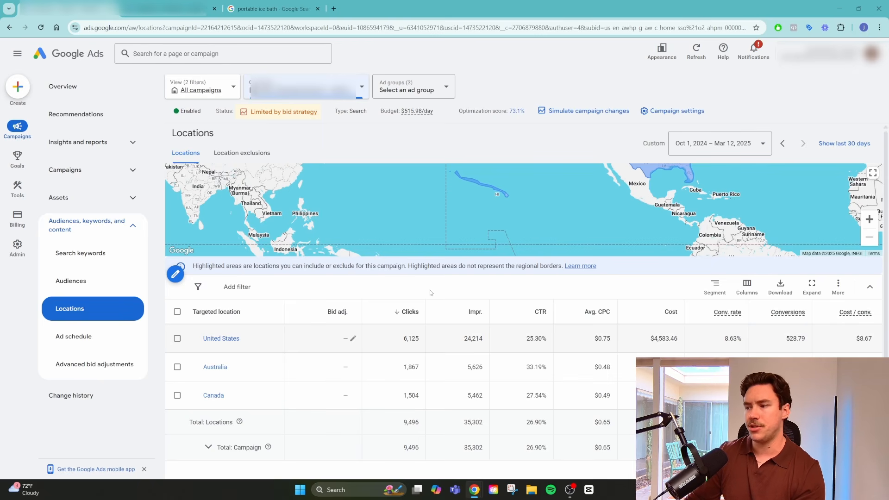
pyautogui.click(231, 341)
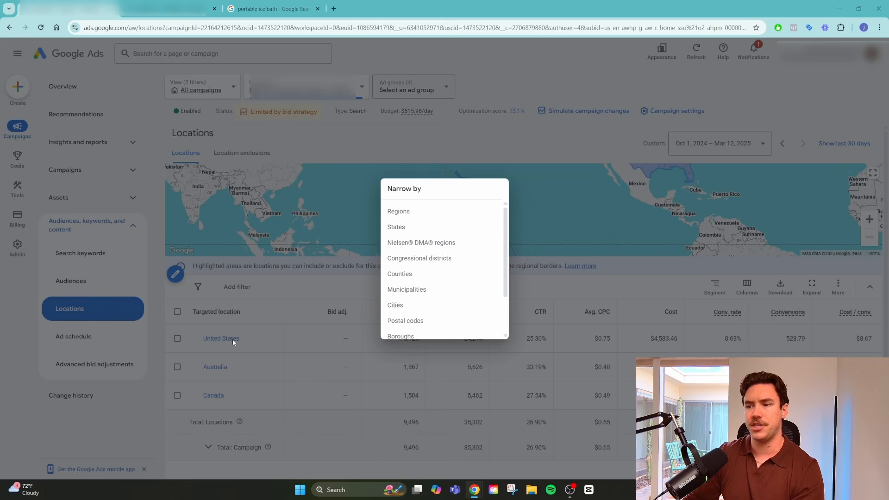
pyautogui.click(422, 228)
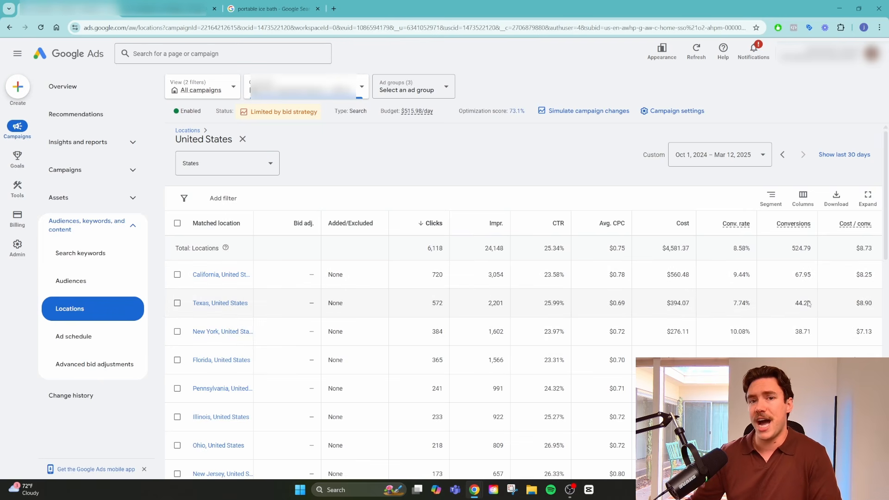
# - Check the edit options for Texas, leave it unselected, and compare cost and conversions across the states
pyautogui.click(177, 303)
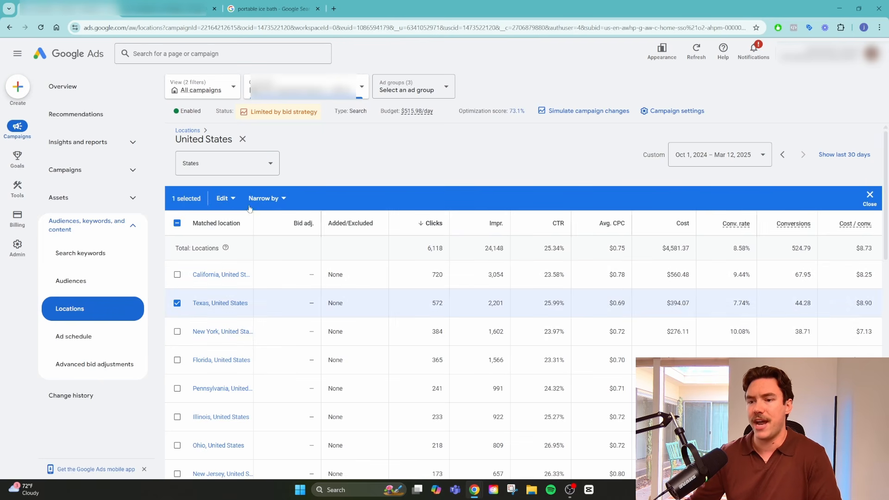
pyautogui.click(870, 197)
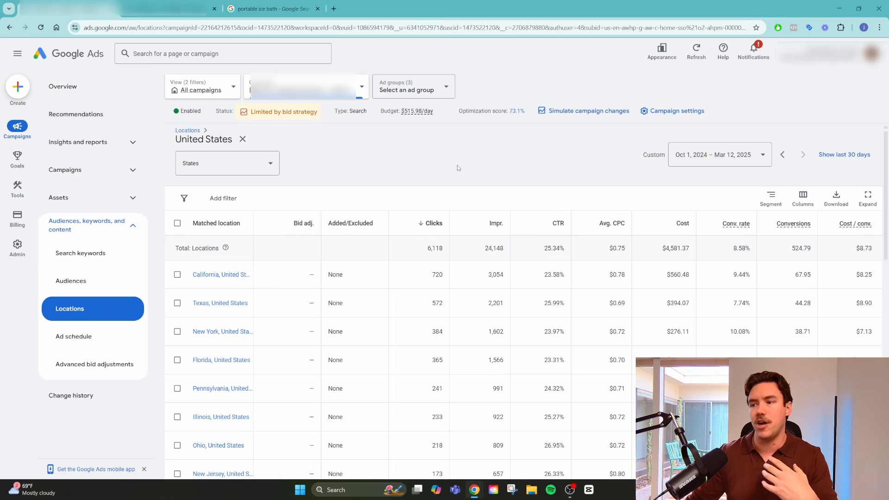
pyautogui.scroll(-8, 663, 263)
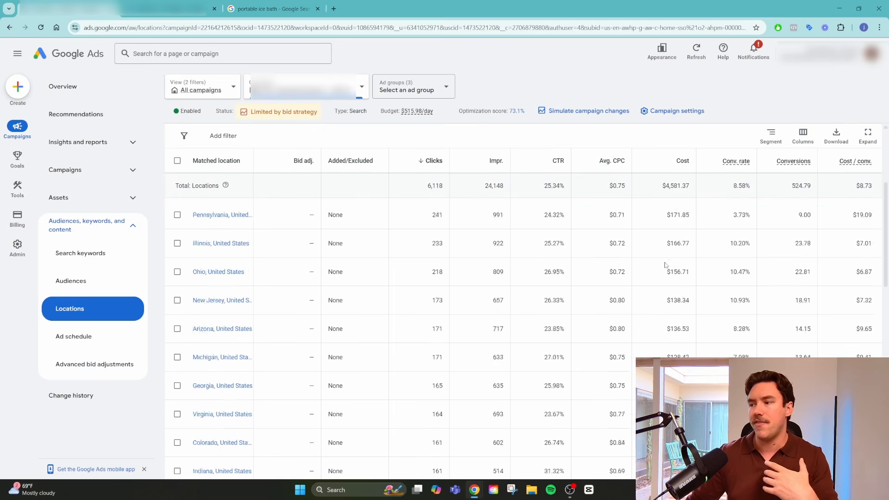
pyautogui.scroll(10, 663, 263)
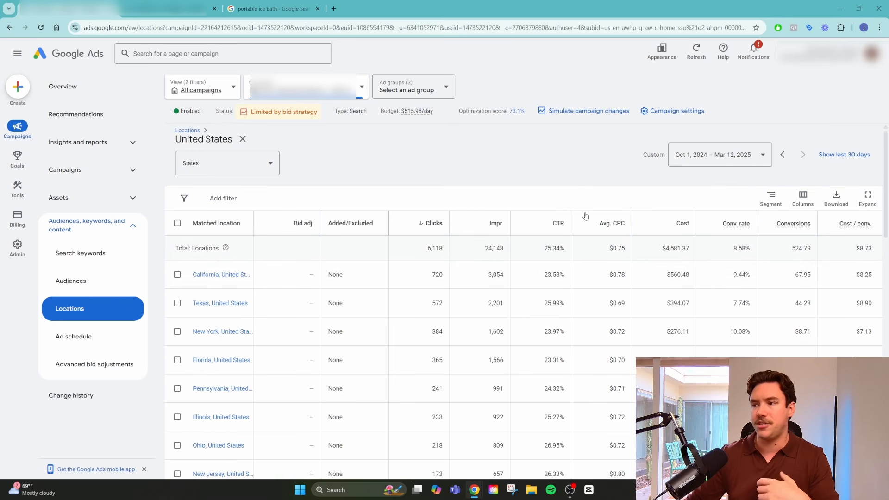
pyautogui.scroll(-5, 586, 216)
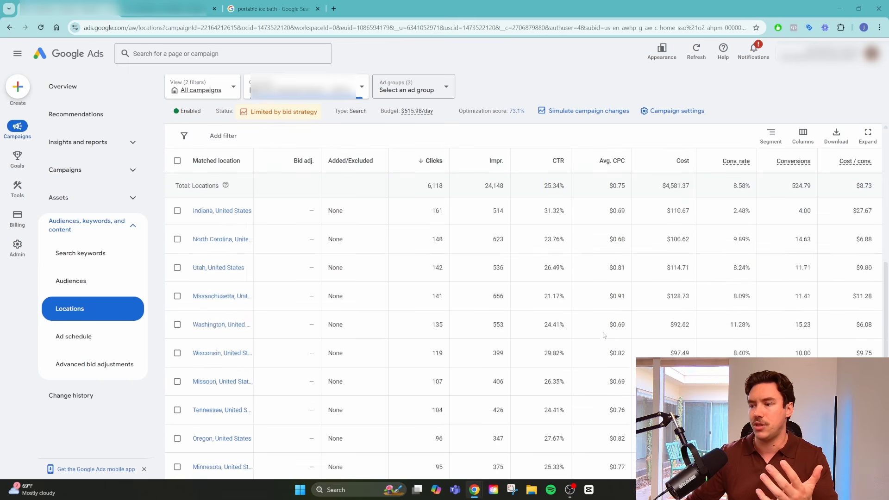
pyautogui.scroll(5, 604, 335)
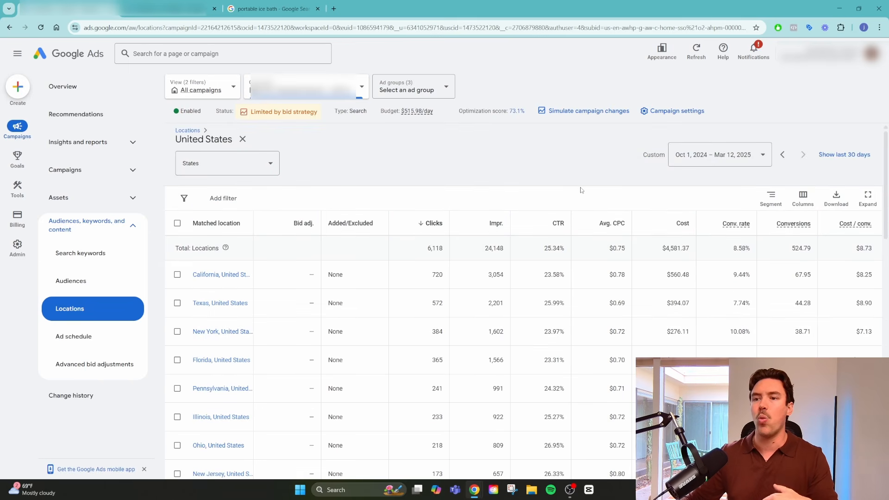
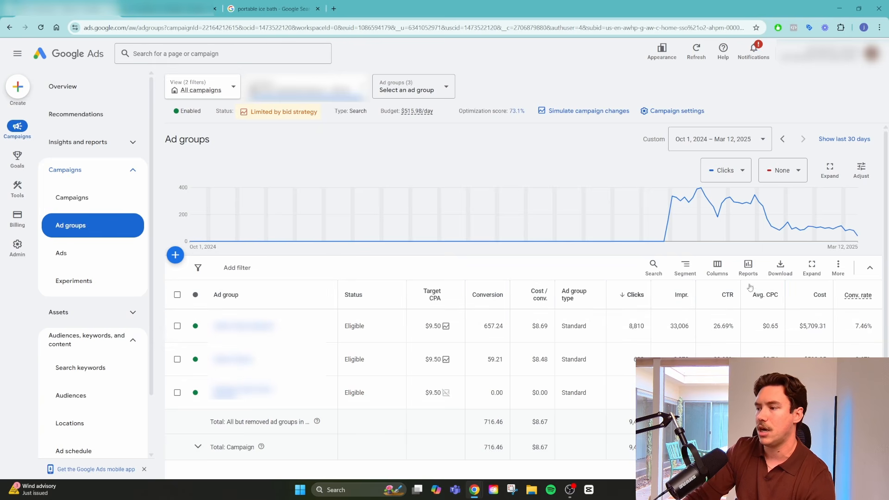
# - Open the column options for ad groups and read the description of the Conv. value / cost conversion metric
pyautogui.click(717, 266)
pyautogui.click(717, 293)
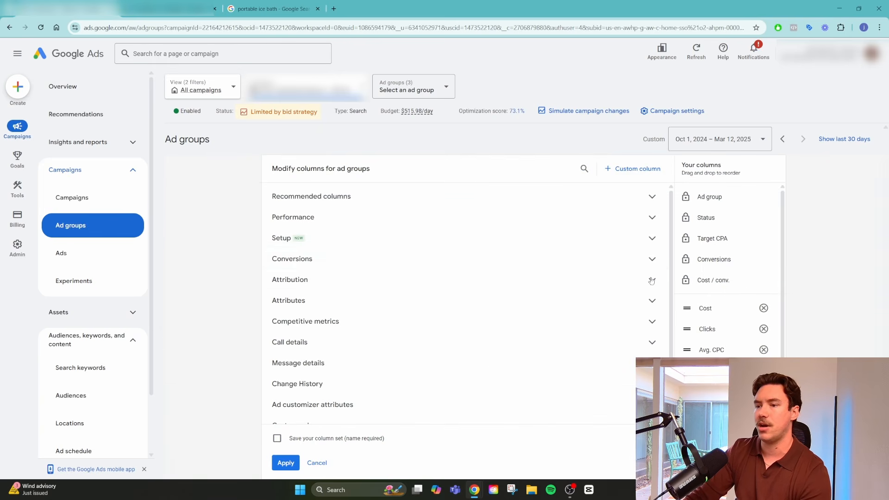
pyautogui.click(397, 260)
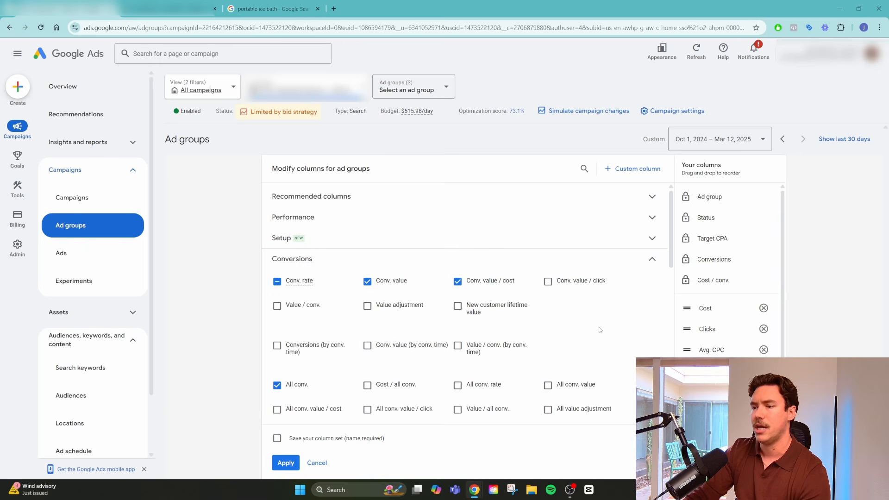
pyautogui.scroll(-1, 610, 318)
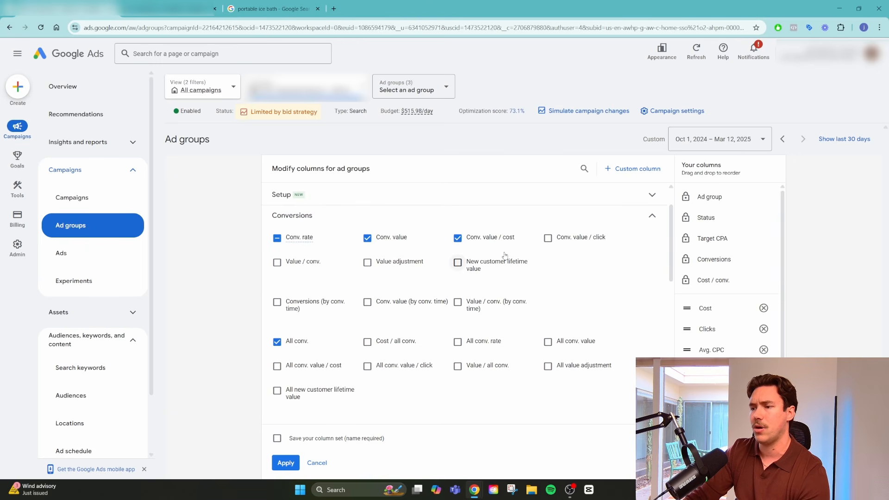
pyautogui.moveTo(503, 241)
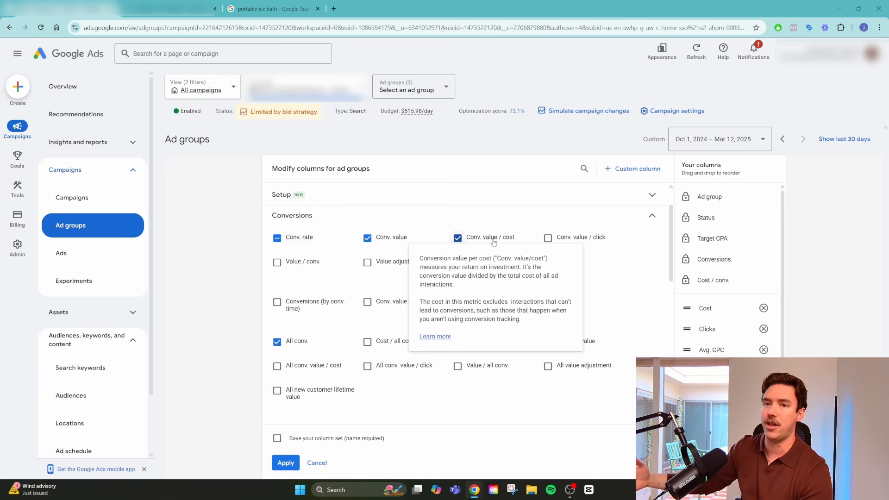
# - Apply the selected conversion columns to the ad groups table, and add the Search impr. share column from the competitive metrics
pyautogui.click(286, 462)
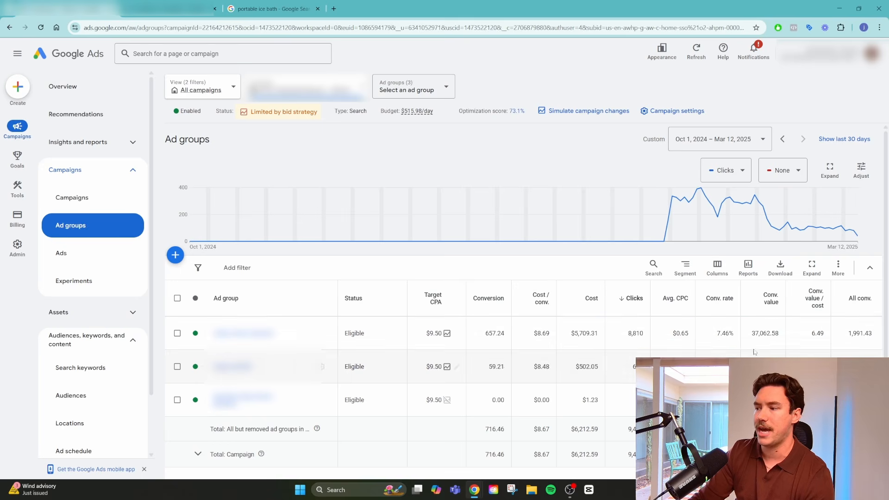
pyautogui.moveTo(800, 307)
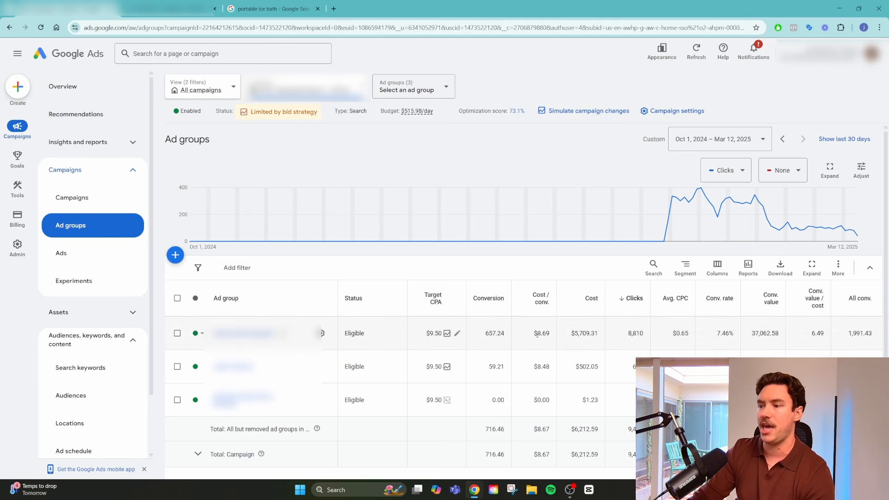
pyautogui.click(717, 268)
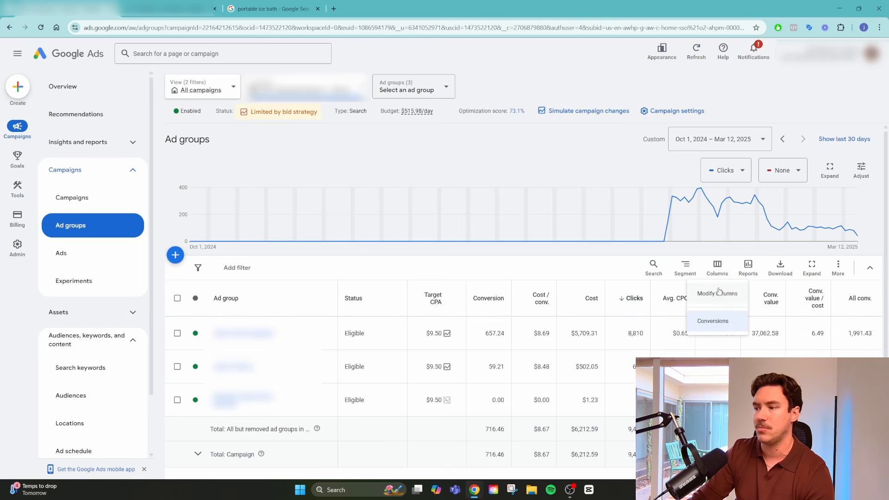
pyautogui.click(718, 293)
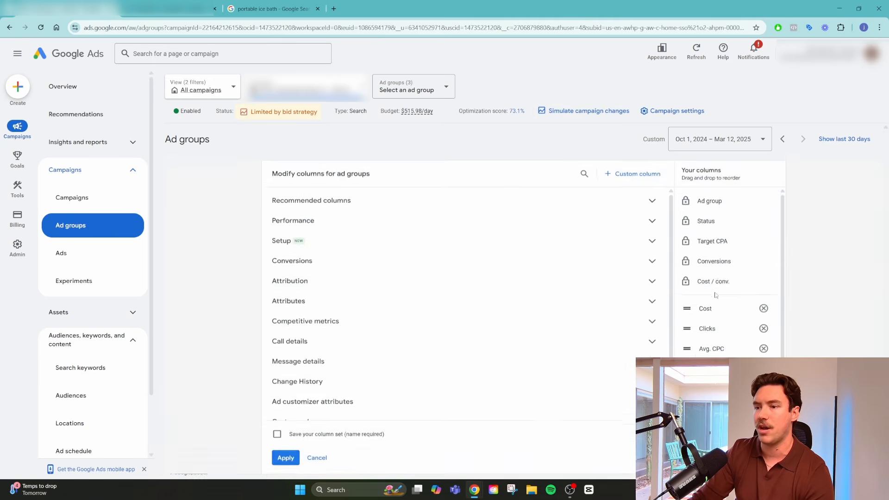
pyautogui.click(399, 323)
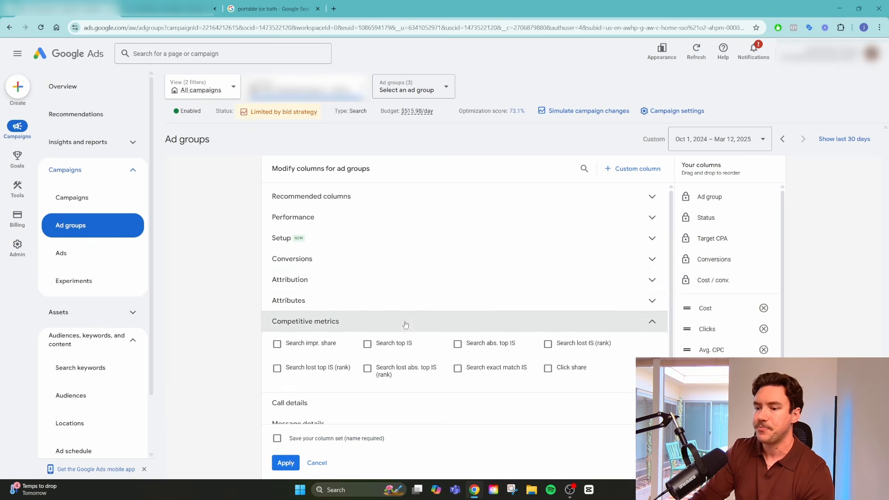
pyautogui.scroll(-1, 370, 318)
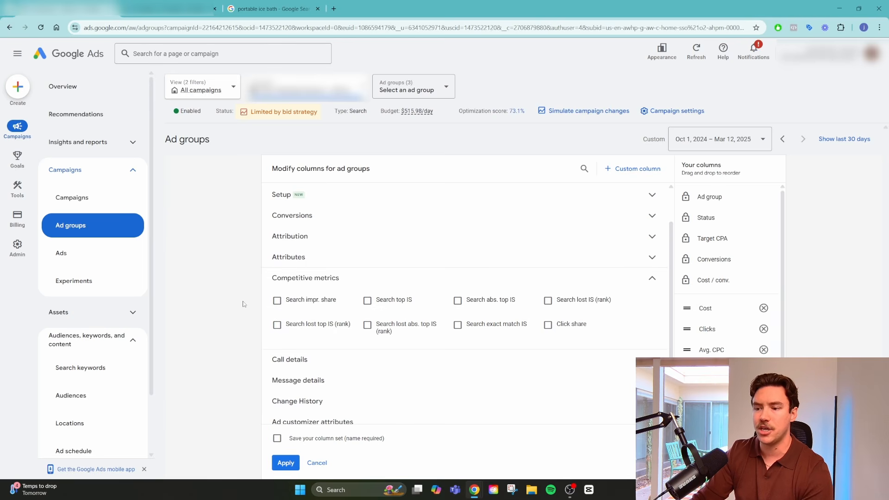
pyautogui.click(277, 301)
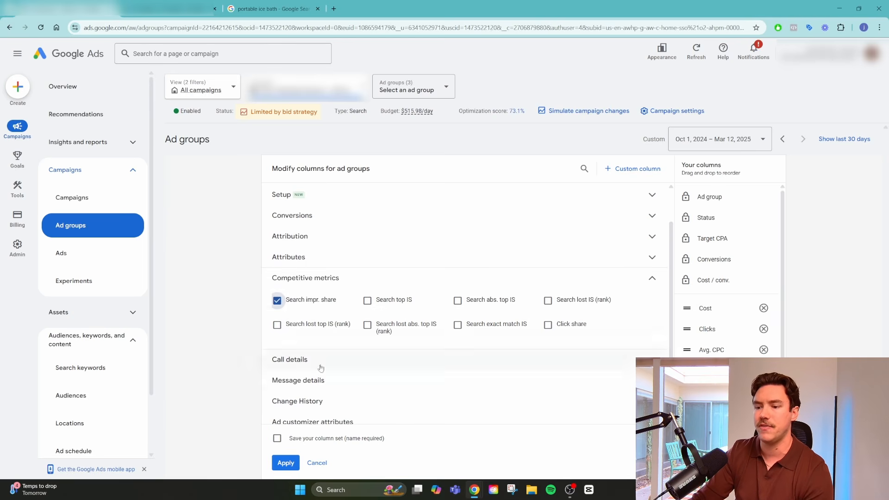
pyautogui.click(285, 463)
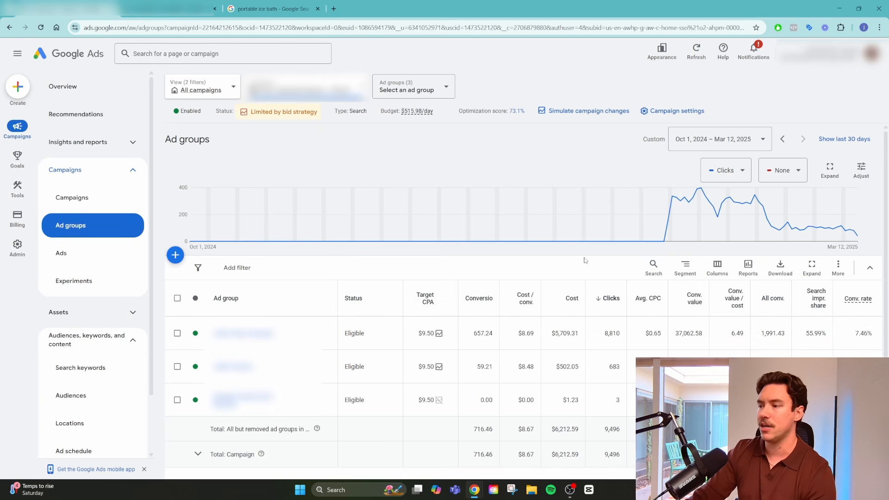
# - Review the other competitive metrics available as ad group columns, discard the column changes, and compare the ad groups' results
pyautogui.click(717, 272)
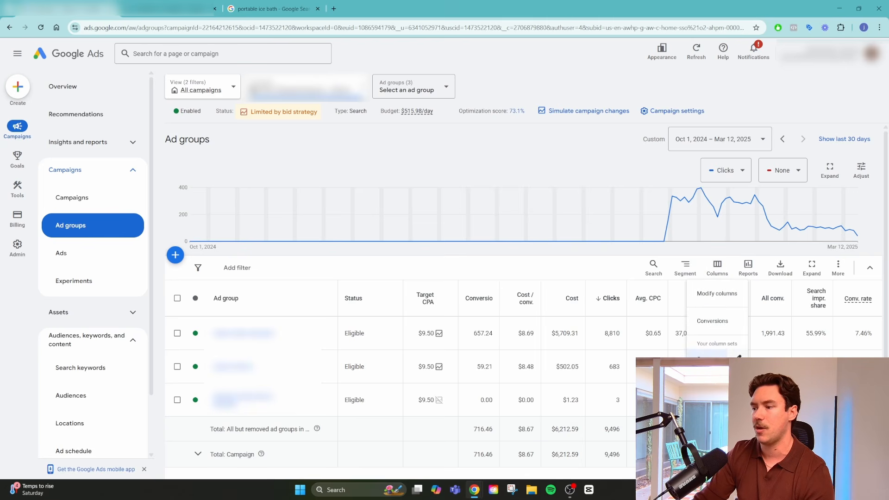
pyautogui.click(716, 294)
pyautogui.click(391, 323)
pyautogui.scroll(-2, 417, 322)
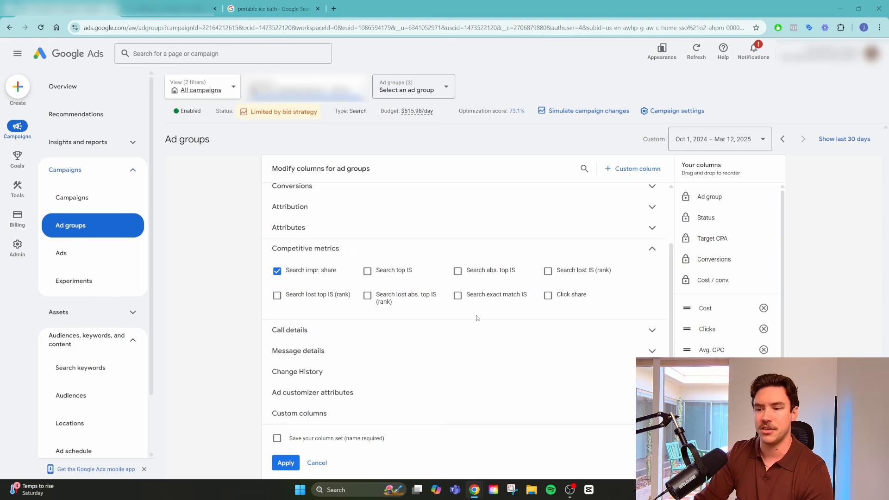
pyautogui.moveTo(551, 303)
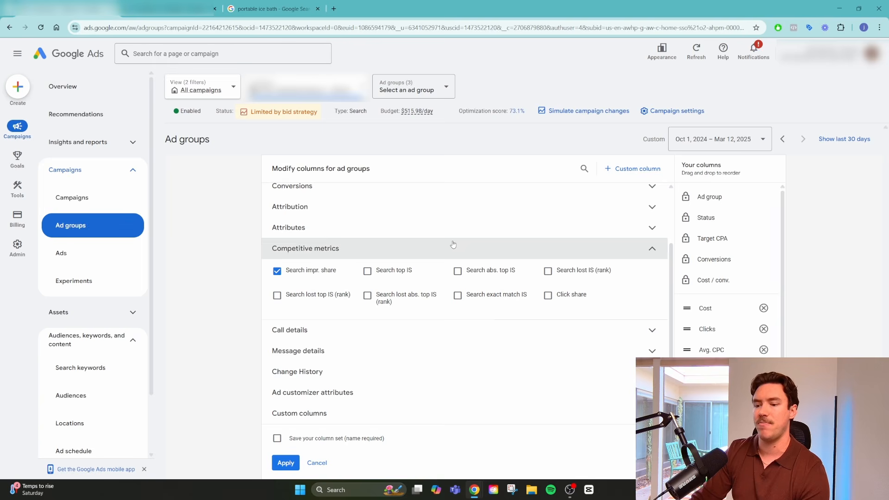
pyautogui.click(323, 464)
pyautogui.scroll(-1, 461, 328)
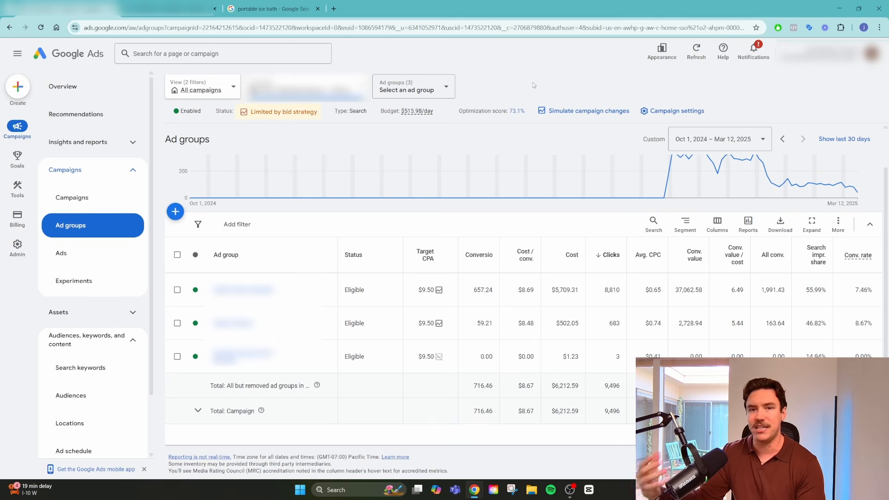
pyautogui.moveTo(565, 199)
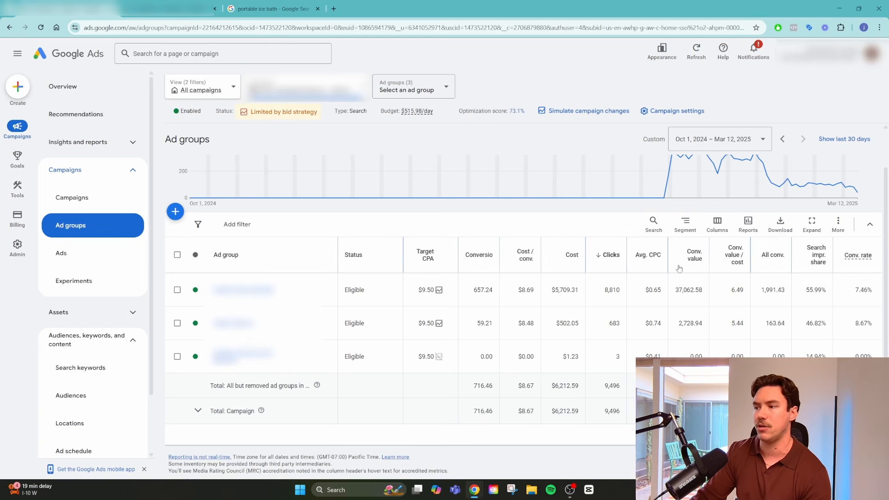
# - Open the campaign's ads and look through their ad strength, clicks, conversion rate and cost per conversion
pyautogui.click(72, 253)
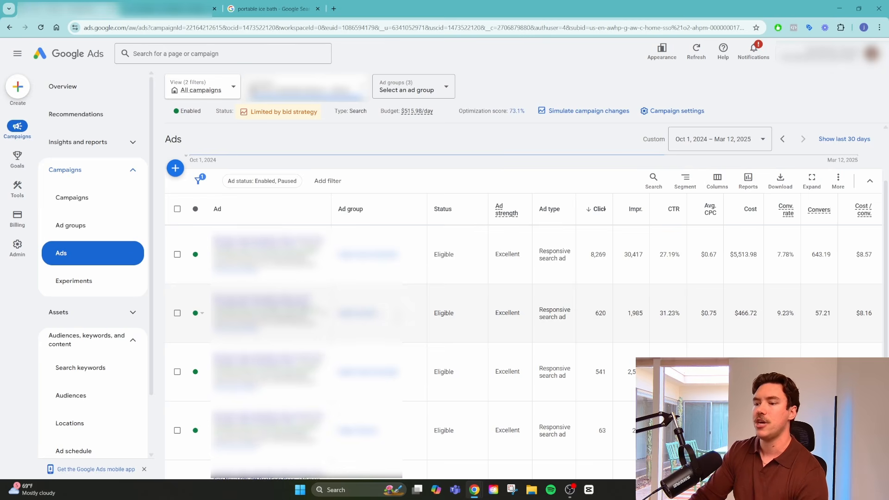
pyautogui.scroll(-3, 401, 361)
pyautogui.scroll(5, 407, 342)
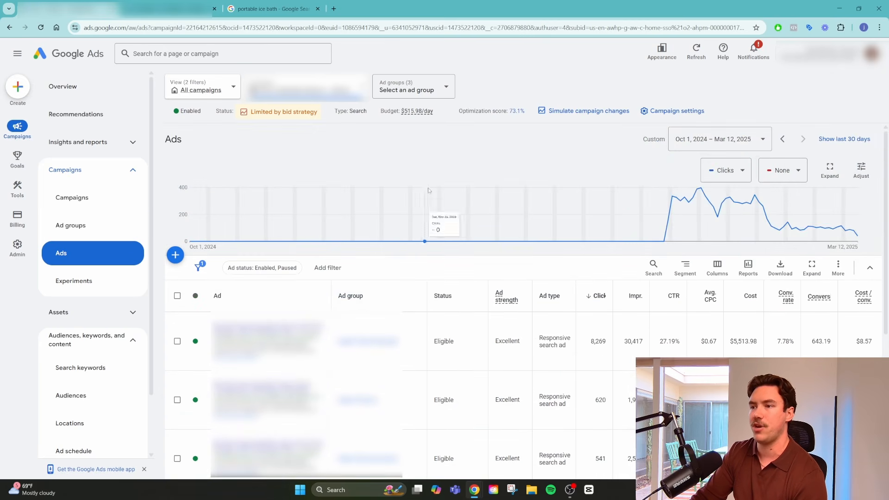
pyautogui.click(441, 87)
pyautogui.click(482, 72)
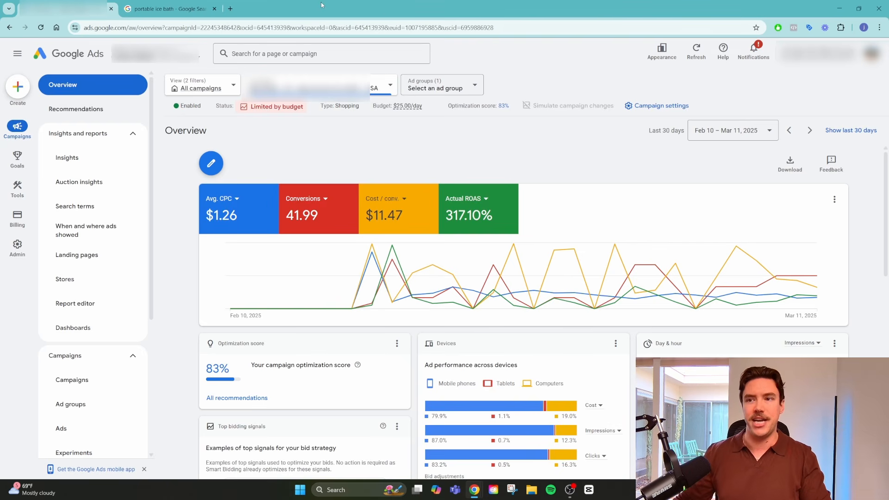
# - Switch to the Google results for portable ice bath and examine the sponsored shopping listings' images, titles, prices and sellers
pyautogui.click(230, 9)
pyautogui.click(194, 9)
pyautogui.click(318, 9)
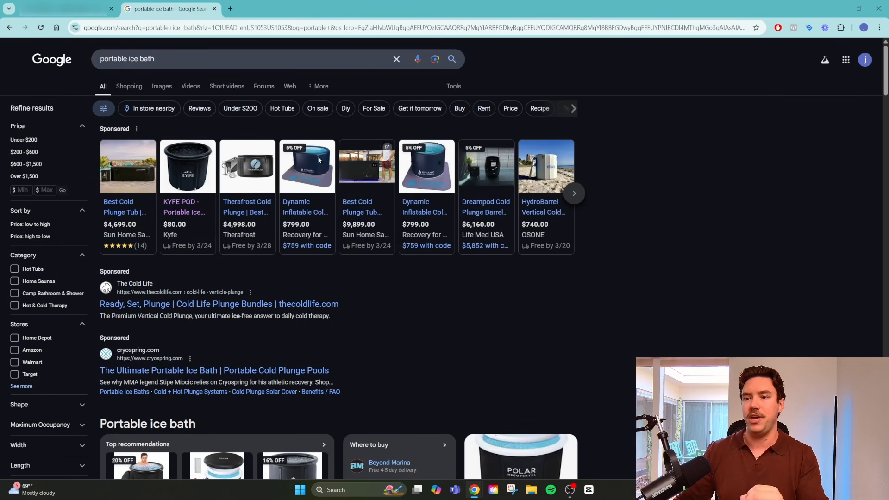
pyautogui.moveTo(125, 182)
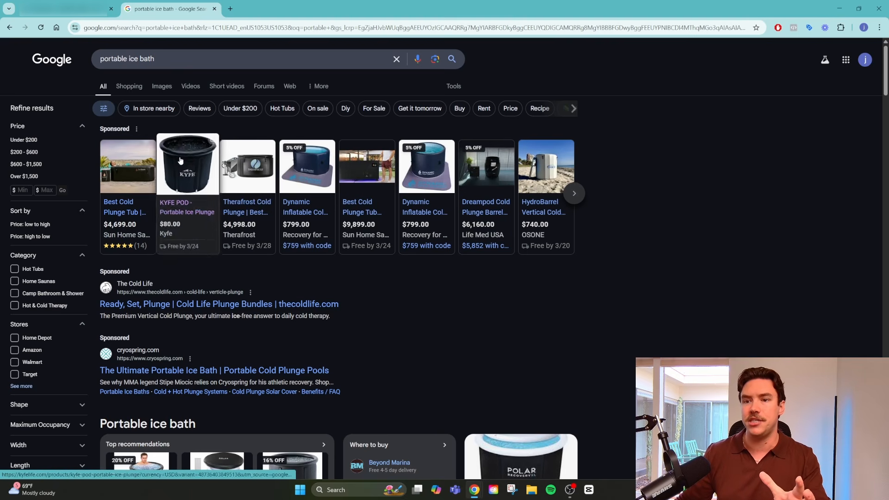
pyautogui.moveTo(262, 212)
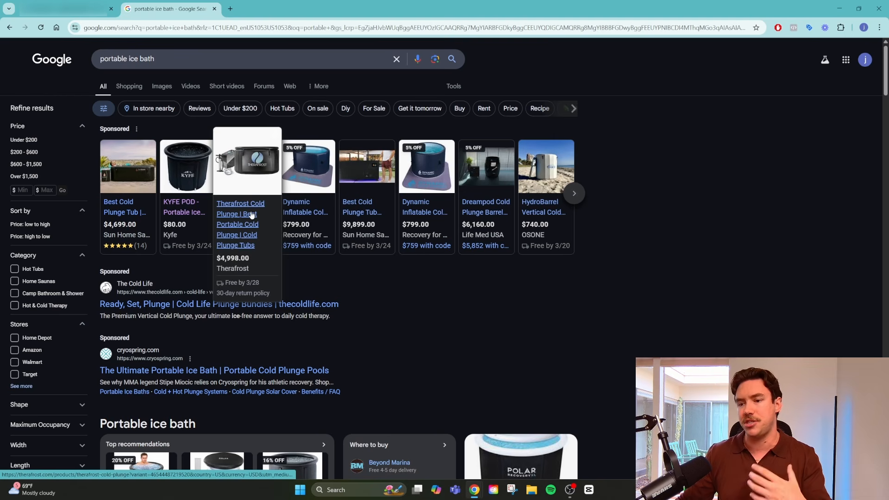
pyautogui.moveTo(184, 255)
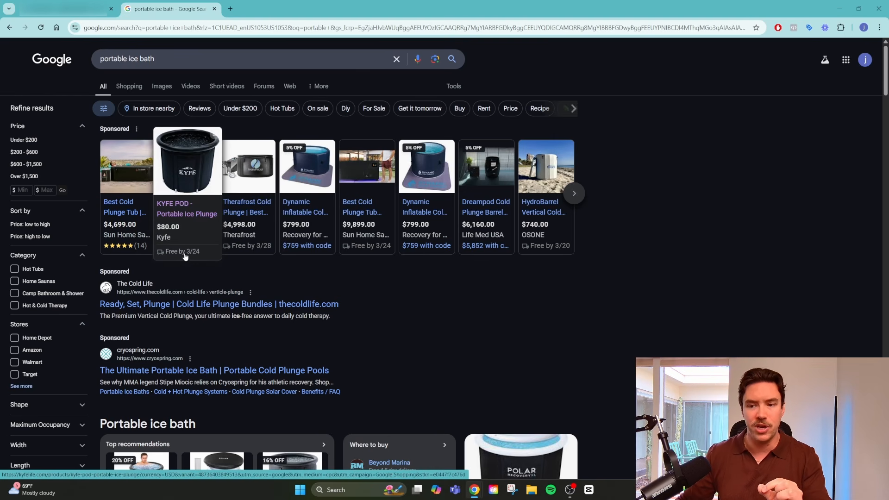
pyautogui.moveTo(127, 255)
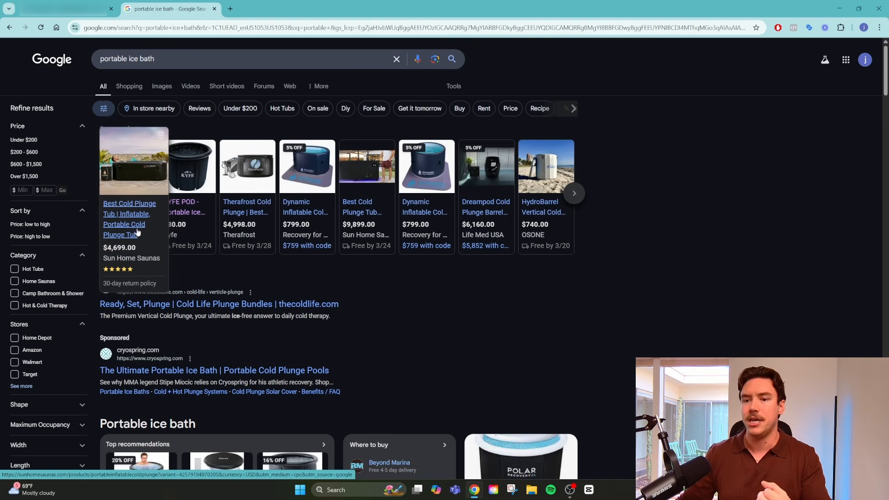
pyautogui.moveTo(258, 181)
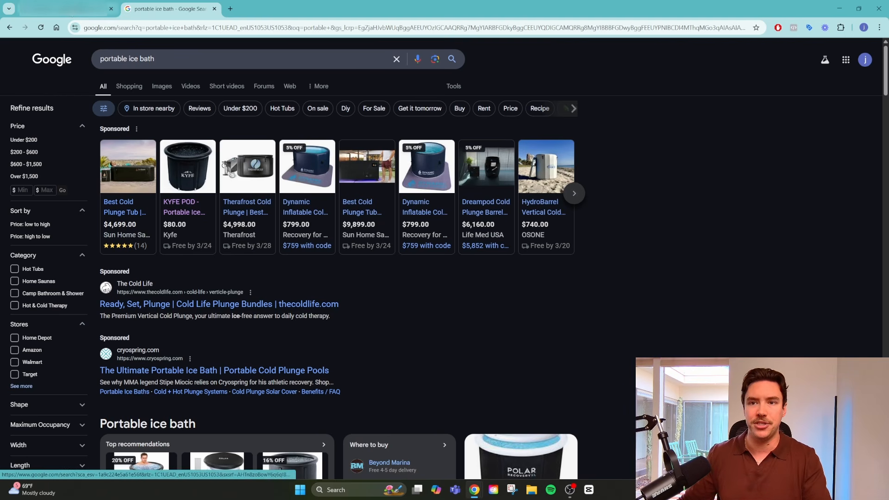
# - Switch back to Google Ads and start a new campaign with Website traffic as its objective
pyautogui.click(68, 9)
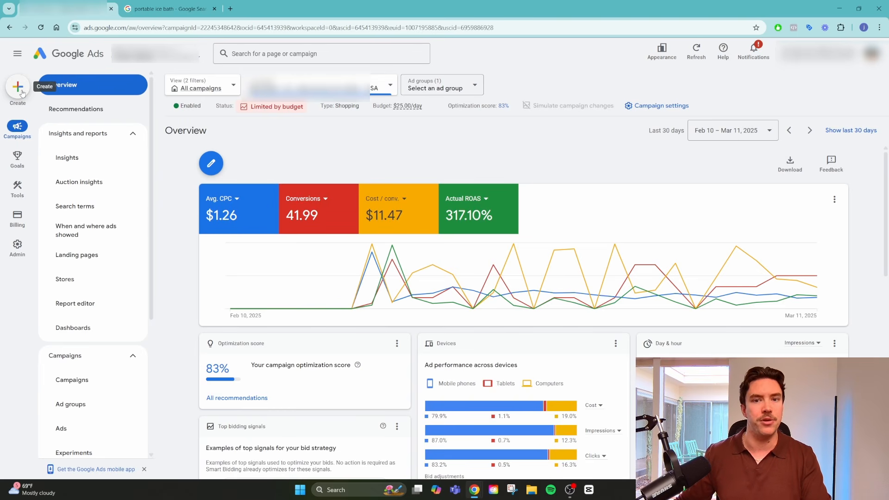
pyautogui.click(74, 380)
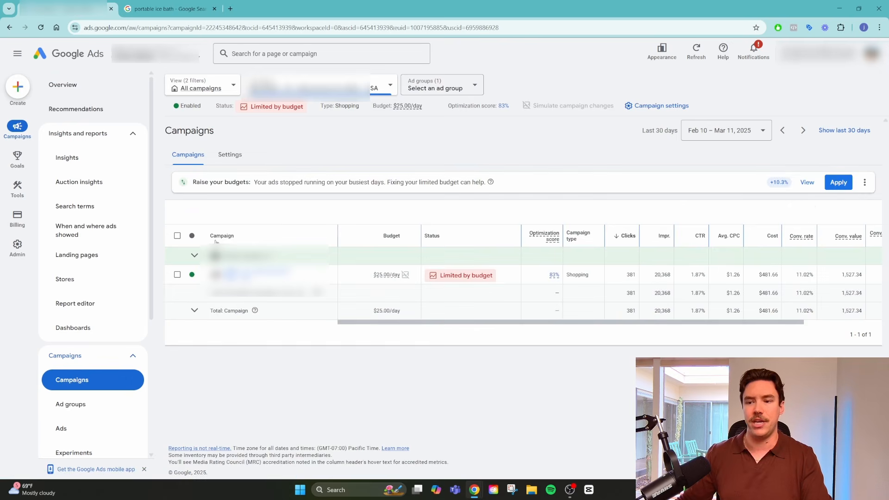
pyautogui.click(175, 211)
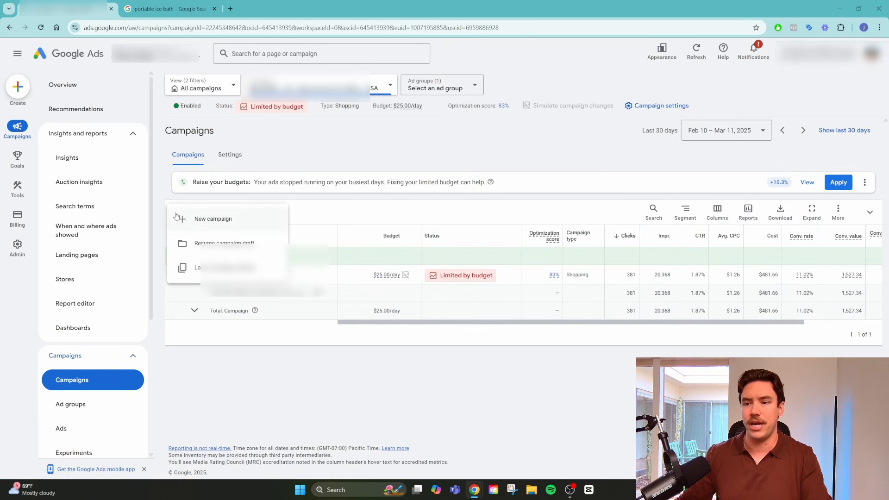
pyautogui.click(564, 94)
pyautogui.click(18, 86)
pyautogui.click(44, 92)
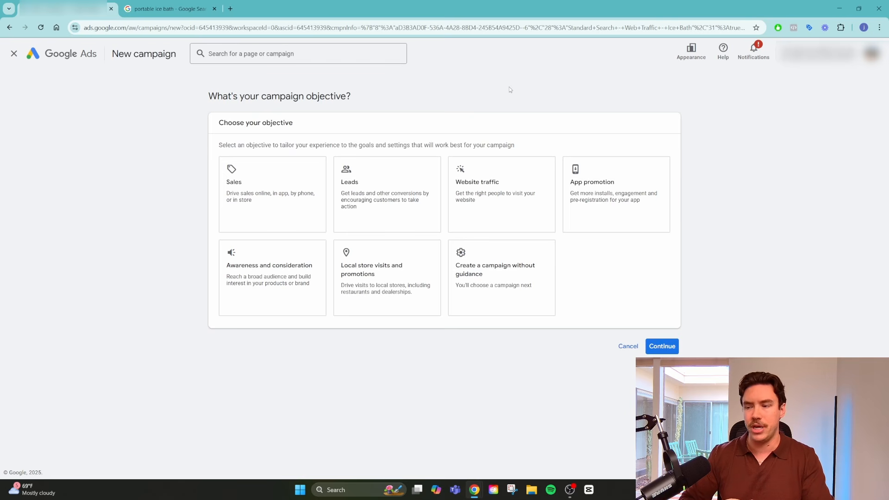
pyautogui.click(504, 188)
# - Remove the Other, Page views, Phone call leads and Submit lead forms conversion goals from the campaign, keeping only Purchases
pyautogui.scroll(-3, 499, 216)
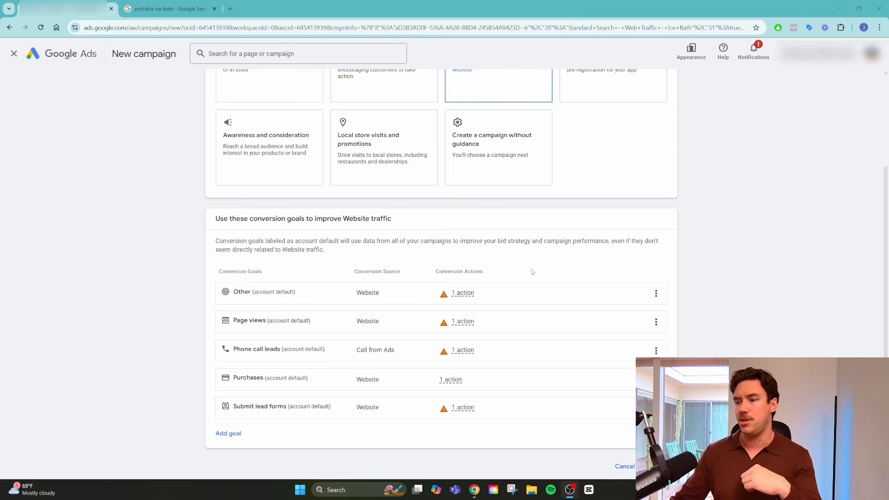
pyautogui.click(656, 293)
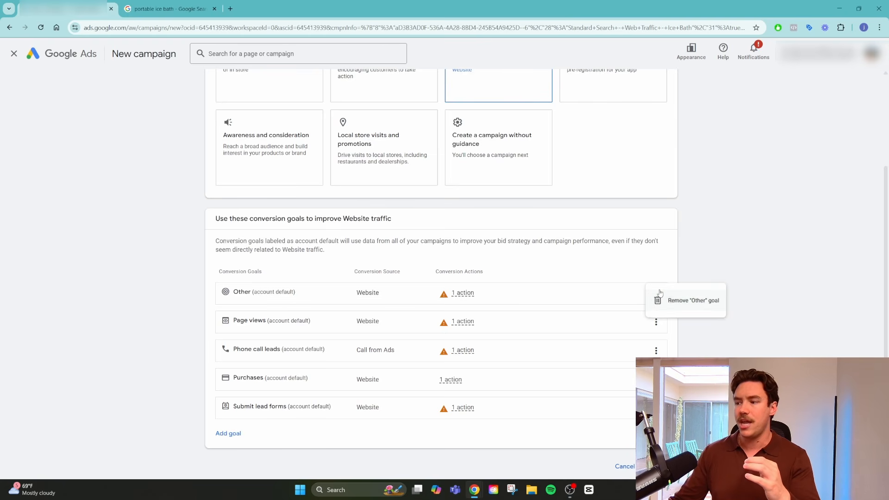
pyautogui.click(662, 299)
pyautogui.click(537, 286)
pyautogui.click(656, 285)
pyautogui.click(666, 292)
pyautogui.click(530, 287)
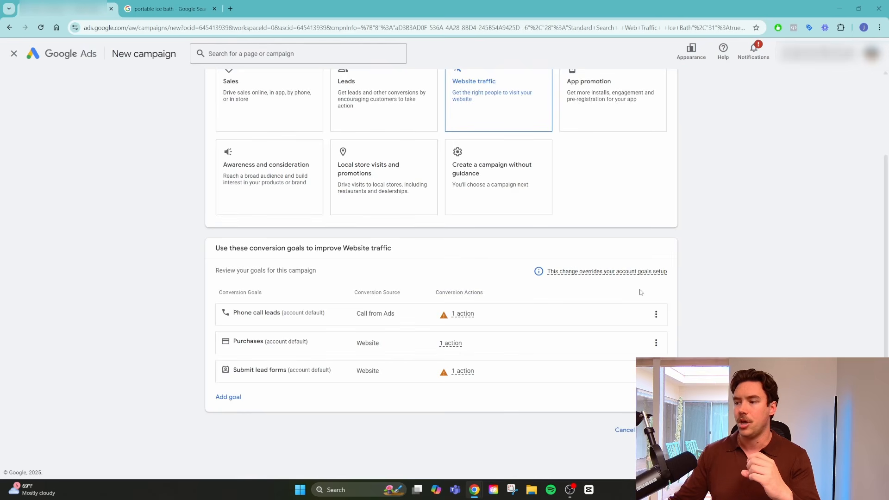
pyautogui.click(656, 314)
pyautogui.click(662, 321)
pyautogui.click(530, 288)
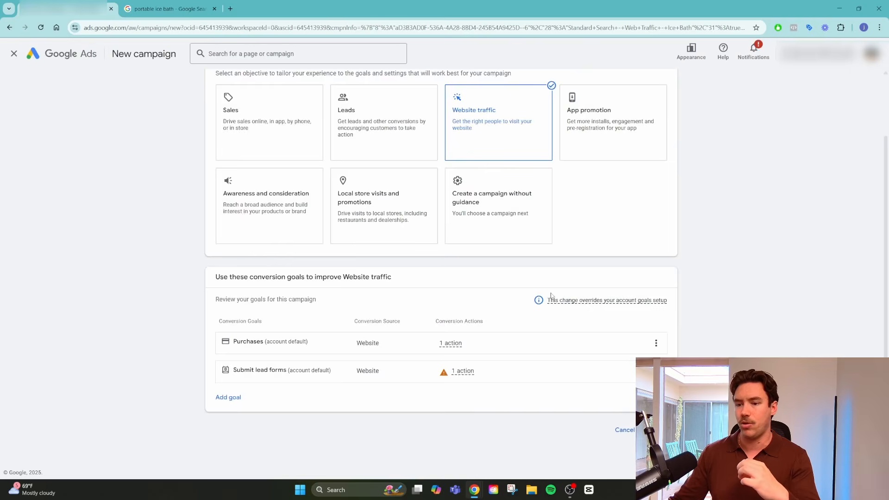
pyautogui.click(656, 370)
pyautogui.click(662, 376)
pyautogui.click(529, 286)
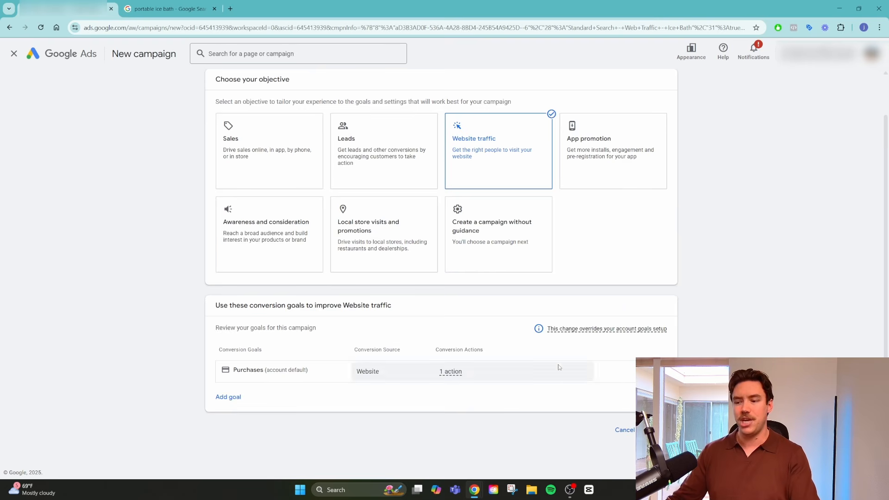
# - Continue to the campaign types and choose Shopping for the new campaign
pyautogui.click(658, 429)
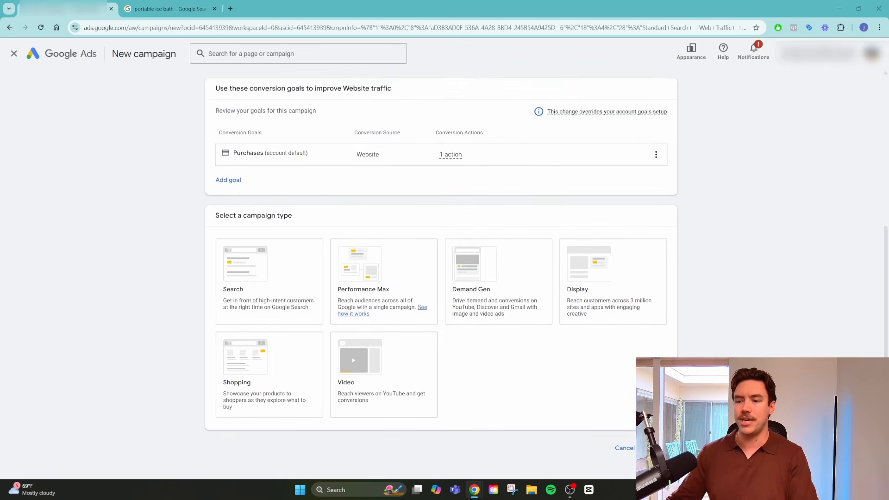
pyautogui.click(261, 384)
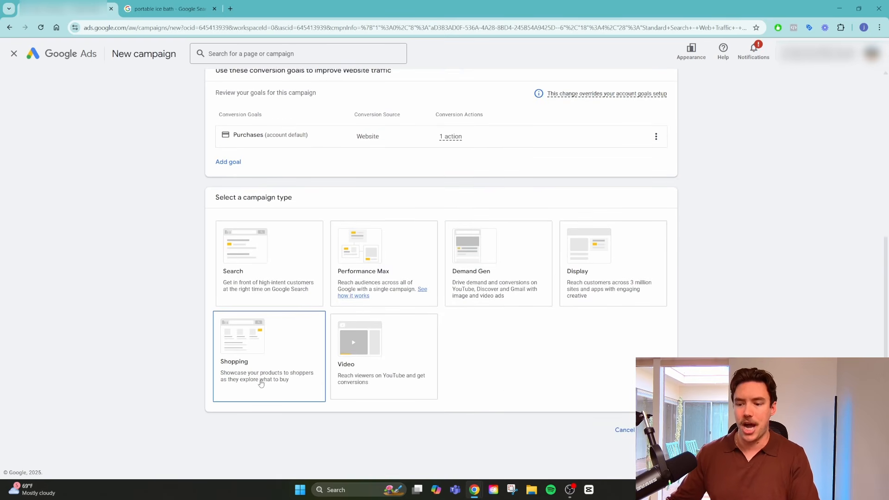
pyautogui.click(261, 383)
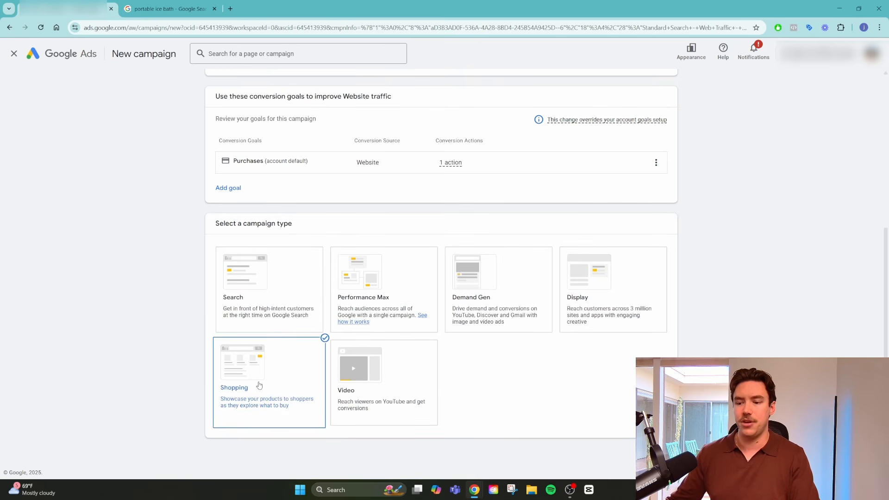
pyautogui.scroll(-2, 319, 368)
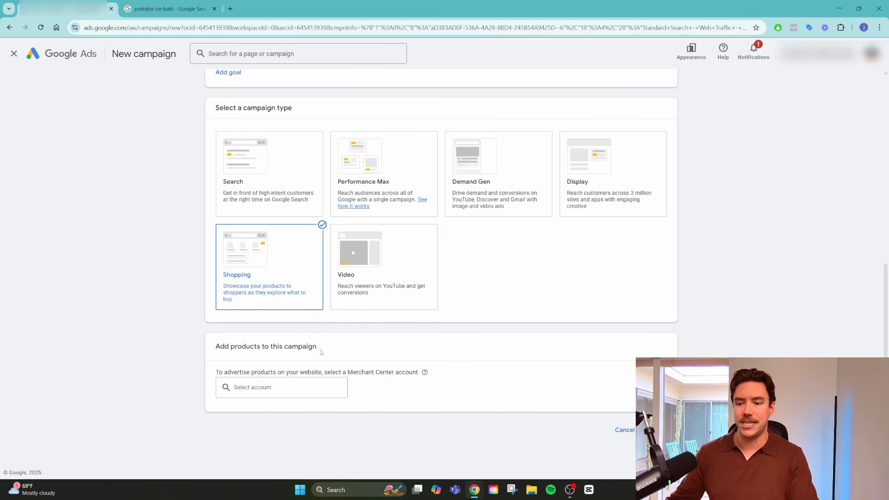
# - Examine the Merchant Center product list and browse the sponsored shopping listings in the Google results for portable ice bath
pyautogui.click(169, 9)
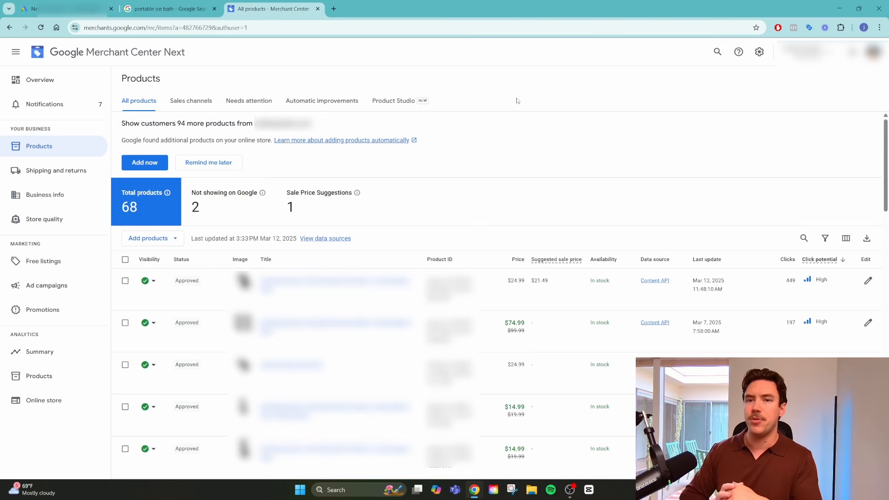
pyautogui.click(167, 9)
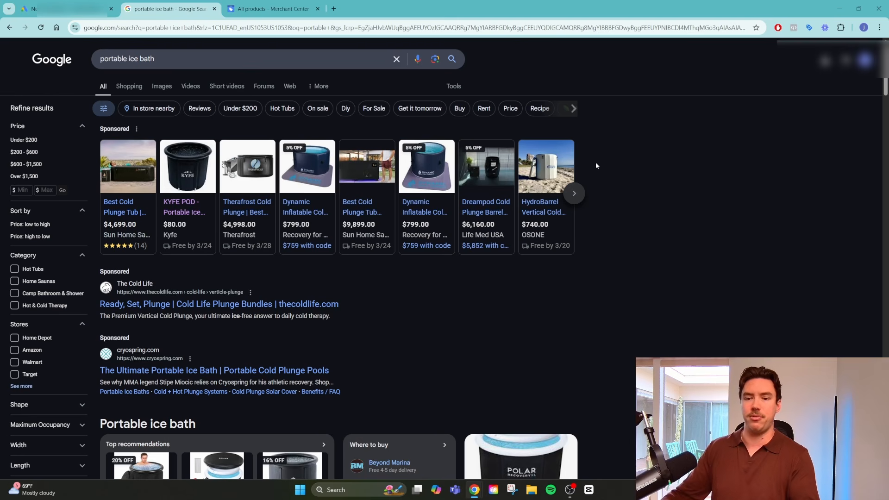
pyautogui.scroll(-15, 629, 307)
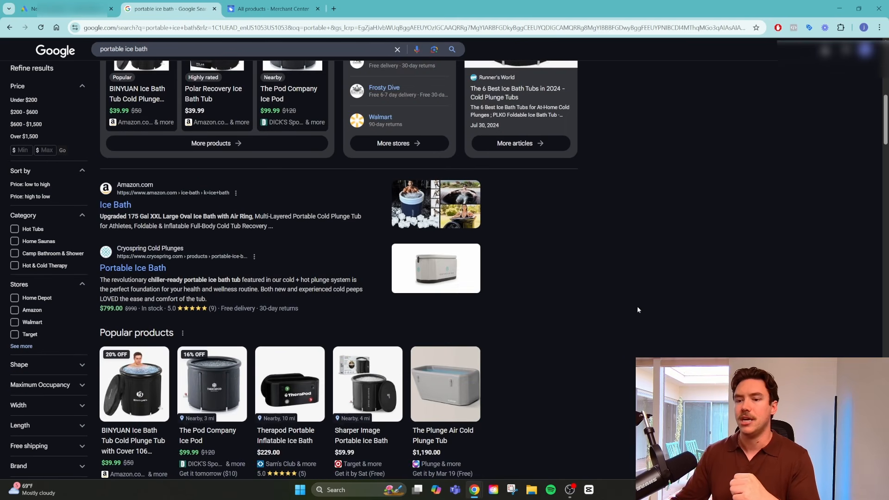
pyautogui.scroll(5, 633, 309)
pyautogui.scroll(10, 632, 307)
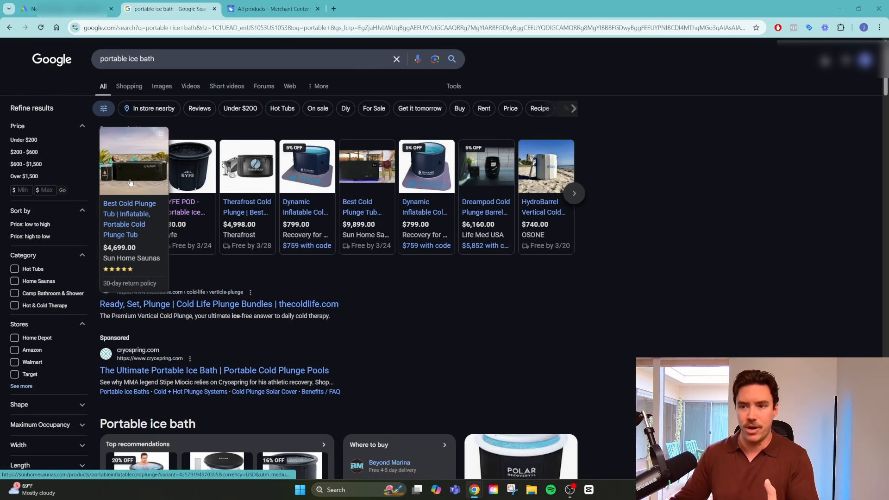
pyautogui.click(574, 194)
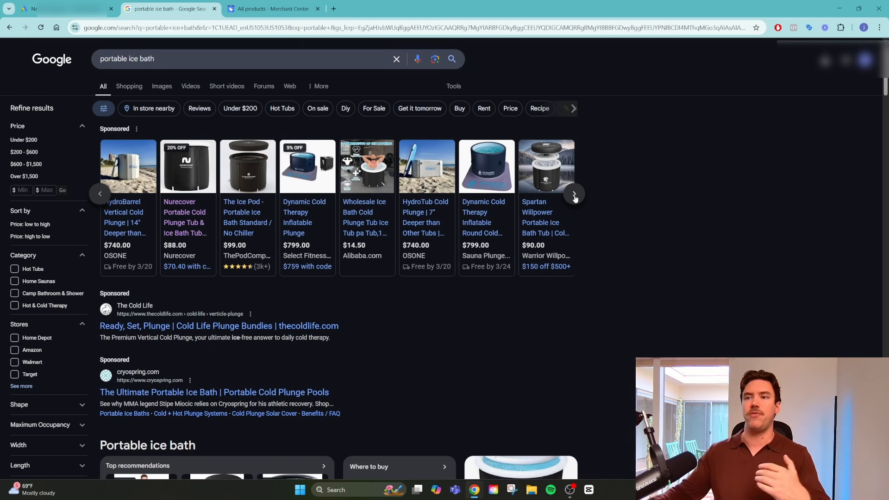
pyautogui.click(273, 8)
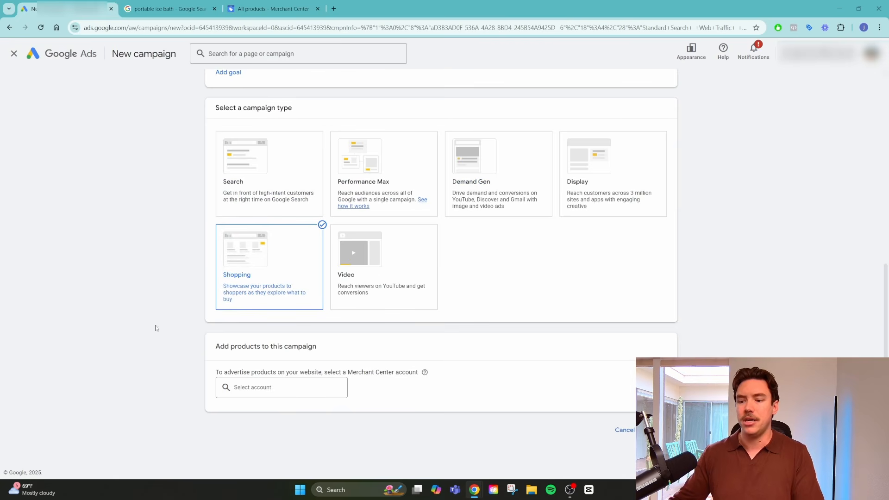
# - Link the Merchant Center account with 97% approved products and continue with the Standard Shopping campaign subtype
pyautogui.click(328, 387)
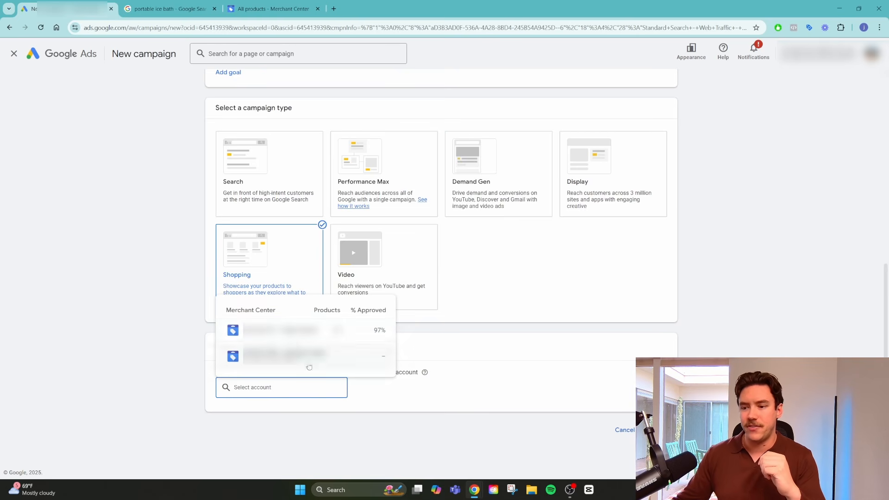
pyautogui.click(315, 329)
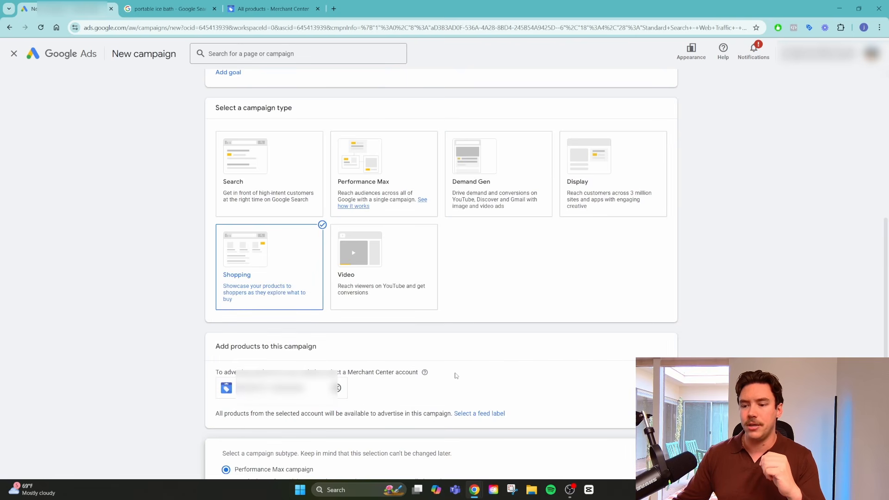
pyautogui.scroll(-4, 457, 376)
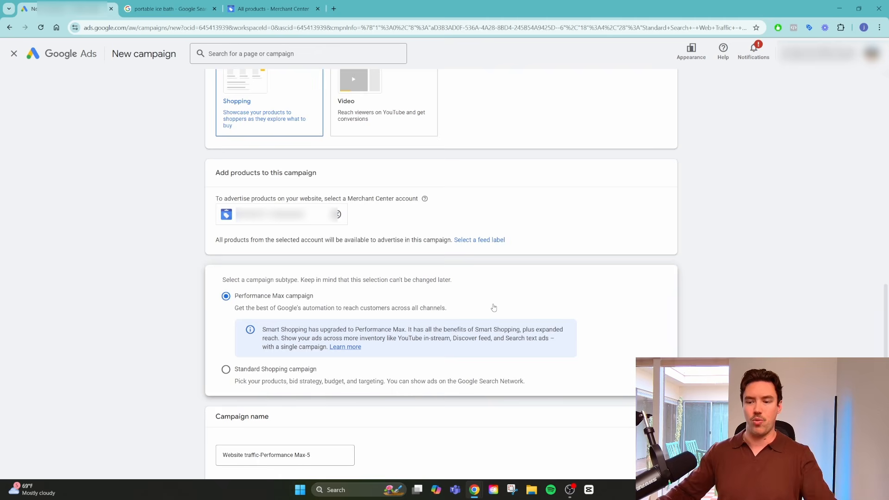
pyautogui.click(226, 370)
pyautogui.click(168, 9)
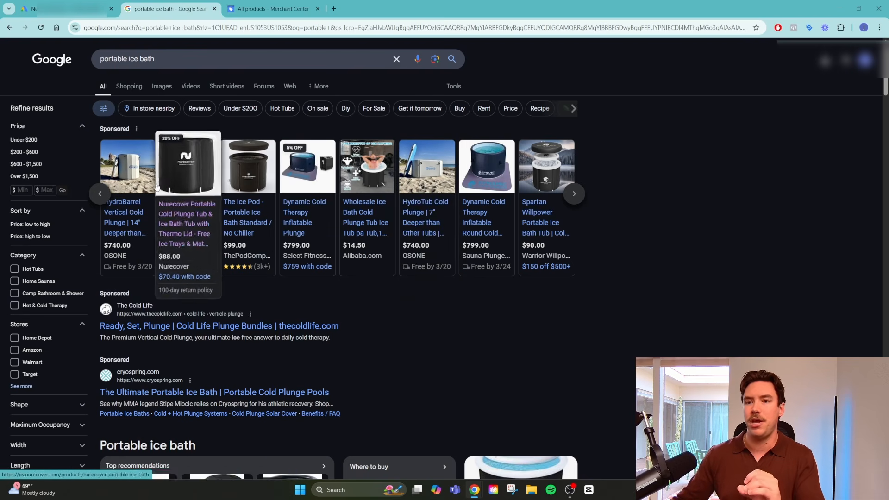
pyautogui.click(69, 9)
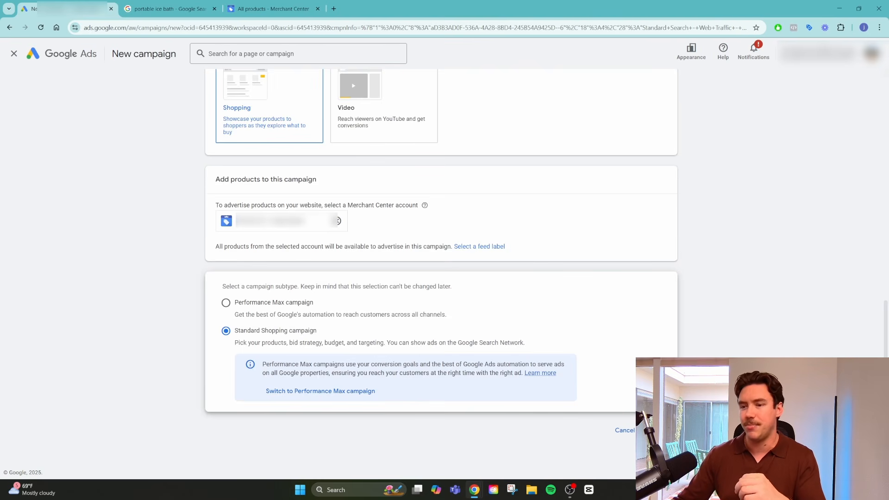
pyautogui.click(658, 430)
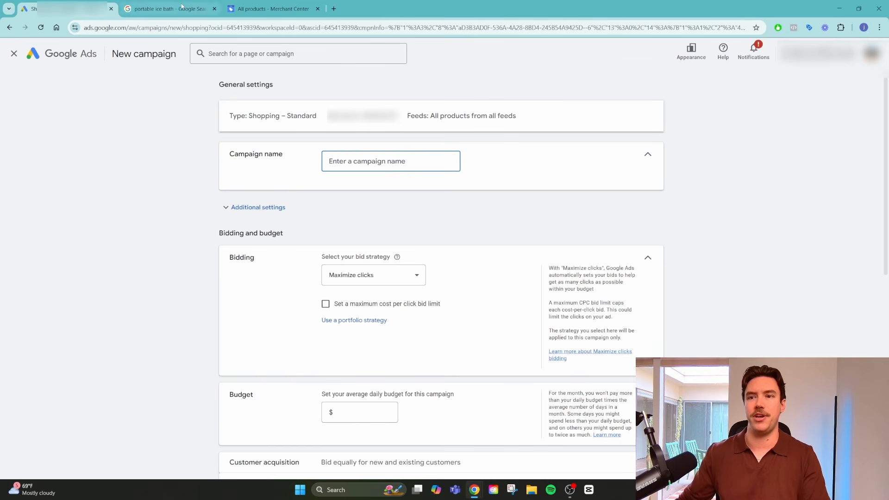
# - Switch to the Google results, open the Nurecover portable ice bath listing and view the store's home page
pyautogui.click(166, 8)
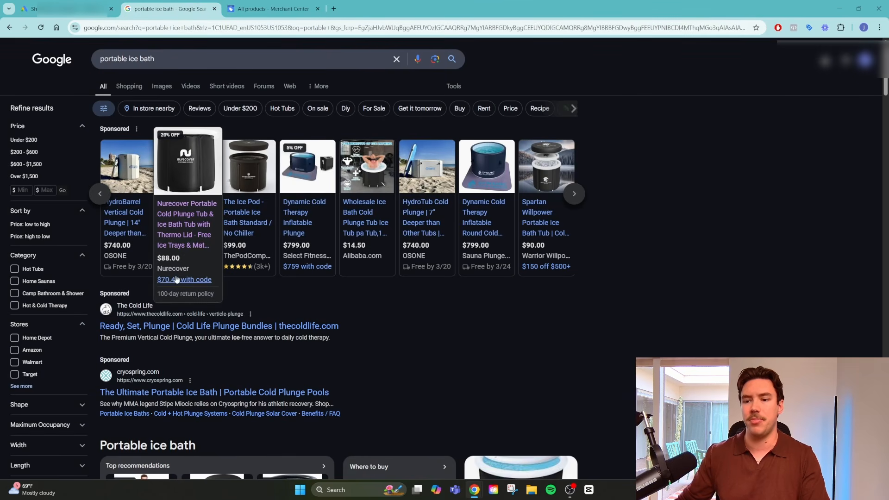
pyautogui.click(172, 268)
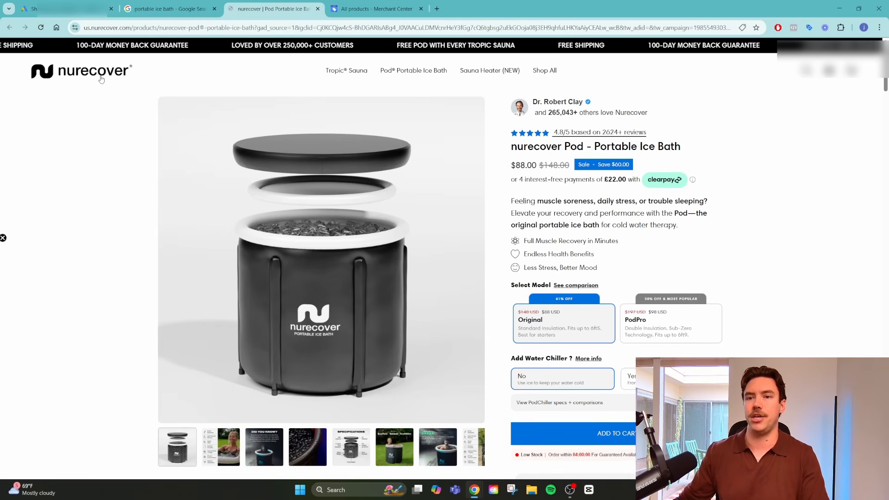
pyautogui.click(101, 78)
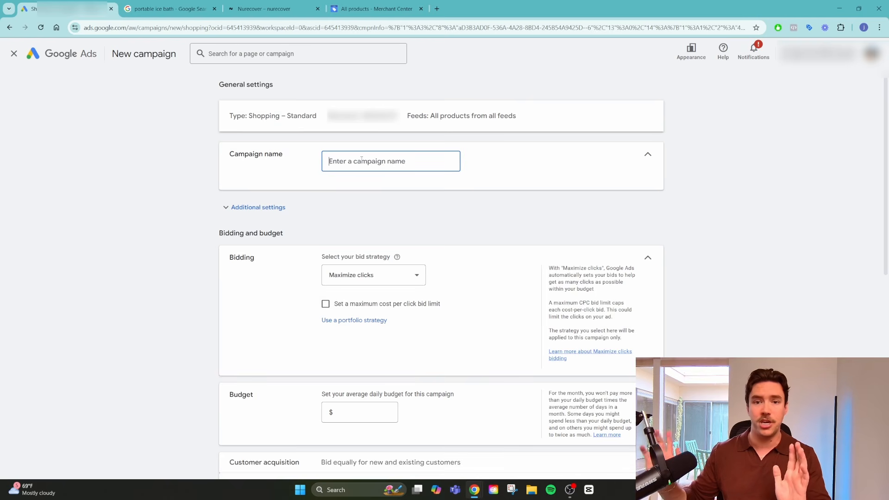
# - Back in Google Ads, name the campaign "Standard Shopping Catch All - Clicks/Traffic" and expand its additional settings
pyautogui.write('S')
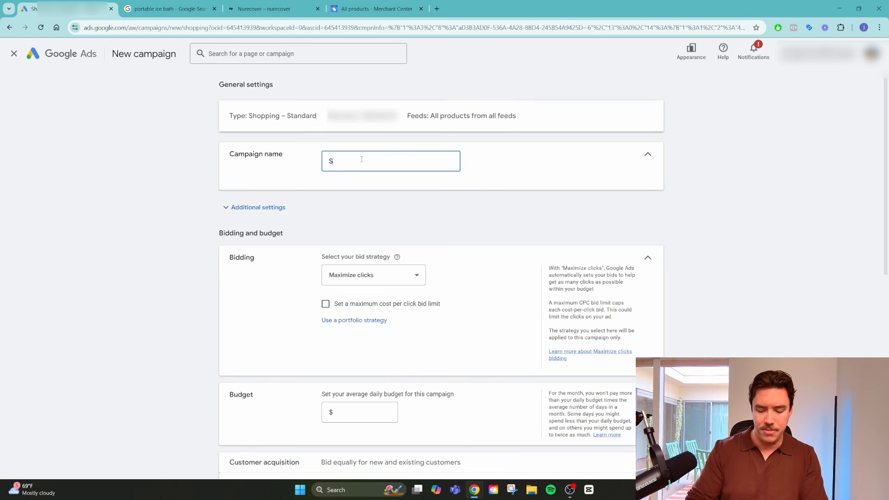
pyautogui.write('tandard S')
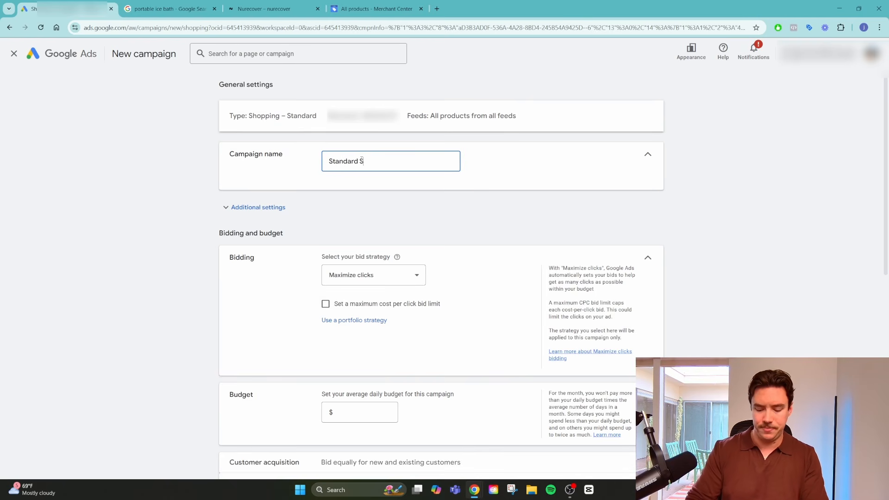
pyautogui.write('hopping Catch All')
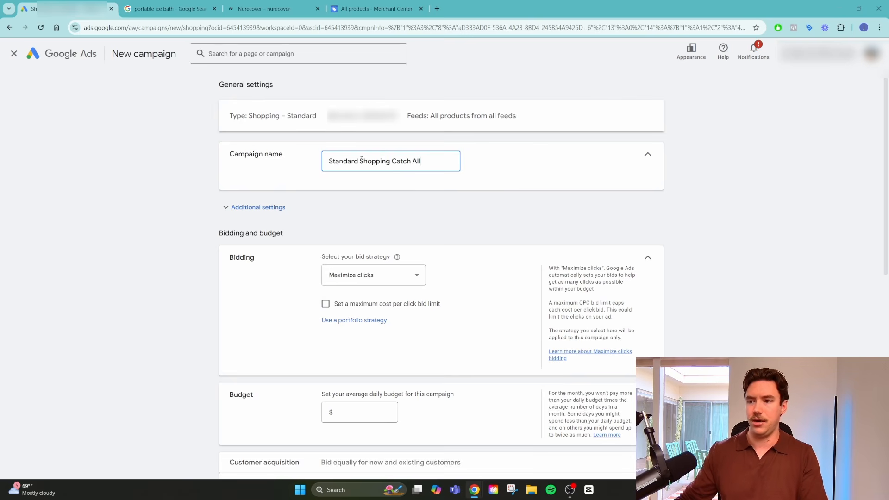
pyautogui.write(' - Clicks/Traffic')
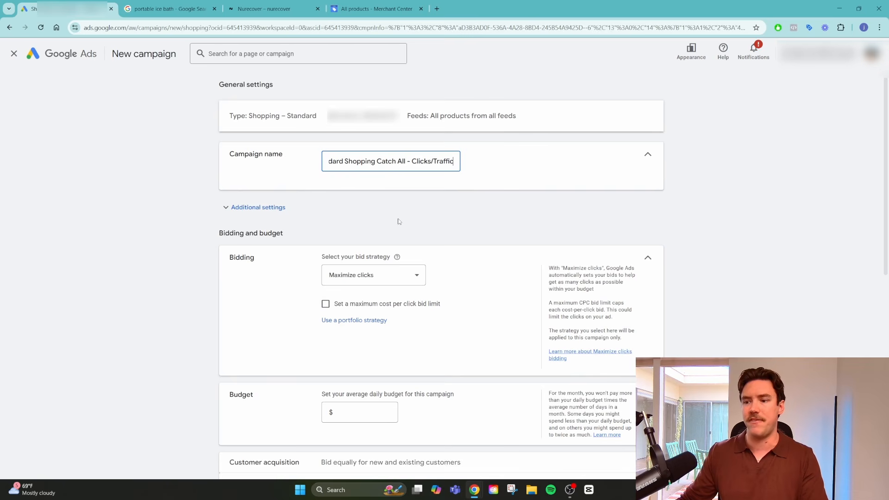
pyautogui.scroll(-1, 416, 221)
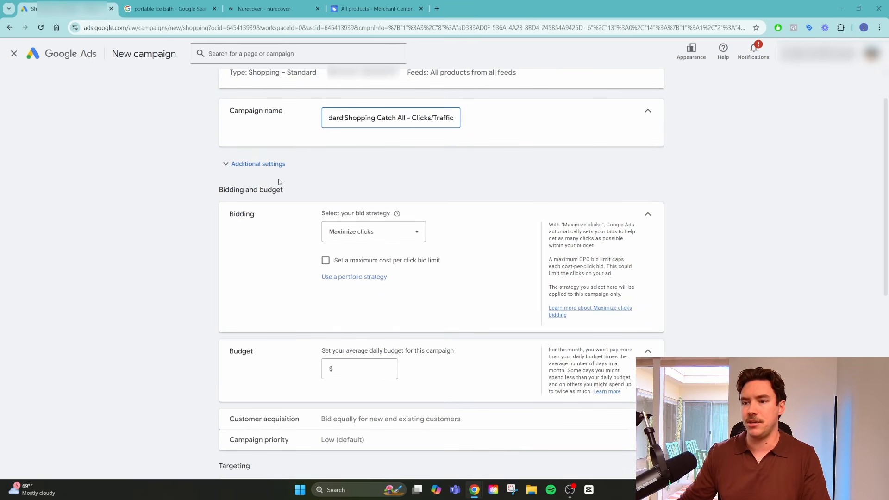
pyautogui.click(266, 164)
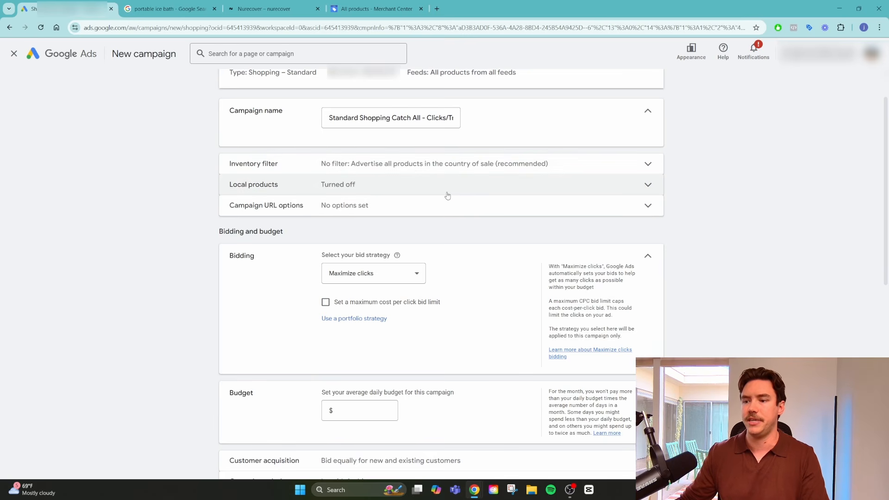
# - Keep Maximize clicks as the bid strategy and set the campaign's average daily budget to $111
pyautogui.scroll(-2, 440, 194)
pyautogui.click(389, 190)
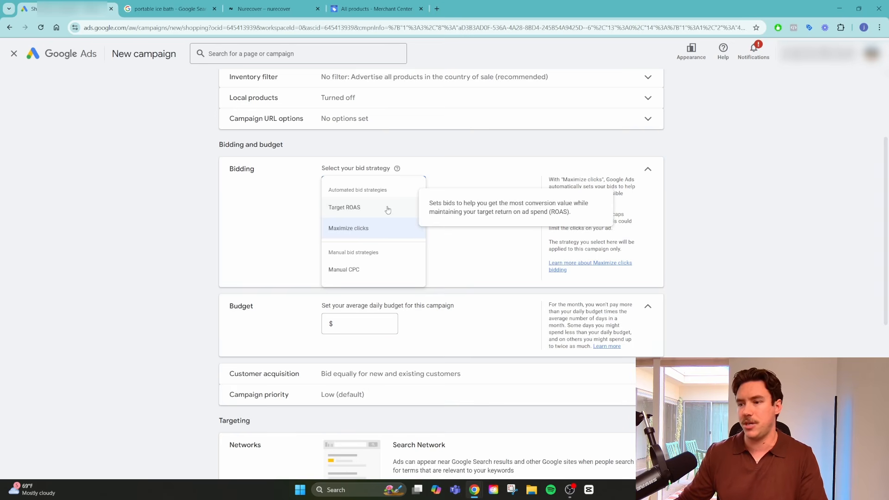
pyautogui.click(363, 229)
pyautogui.click(360, 322)
pyautogui.write('111')
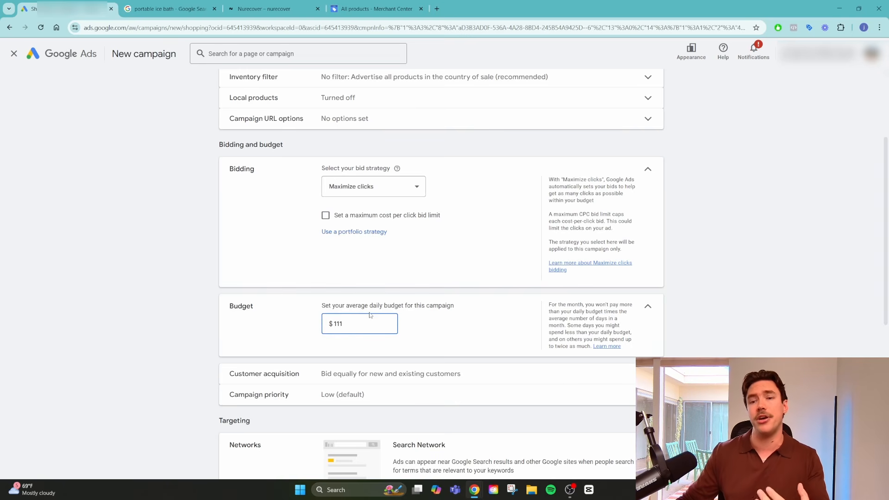
pyautogui.click(152, 306)
# - Expand the customer acquisition and campaign priority settings and review their options
pyautogui.scroll(-2, 463, 292)
pyautogui.click(482, 289)
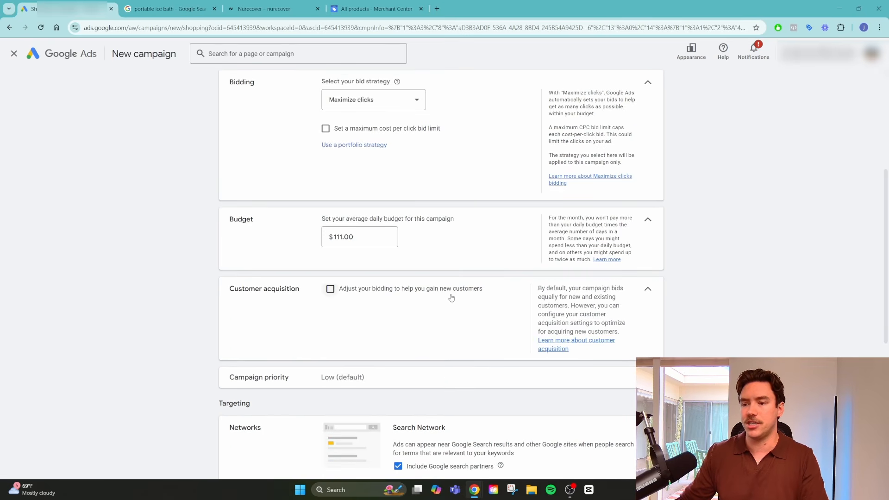
pyautogui.click(449, 384)
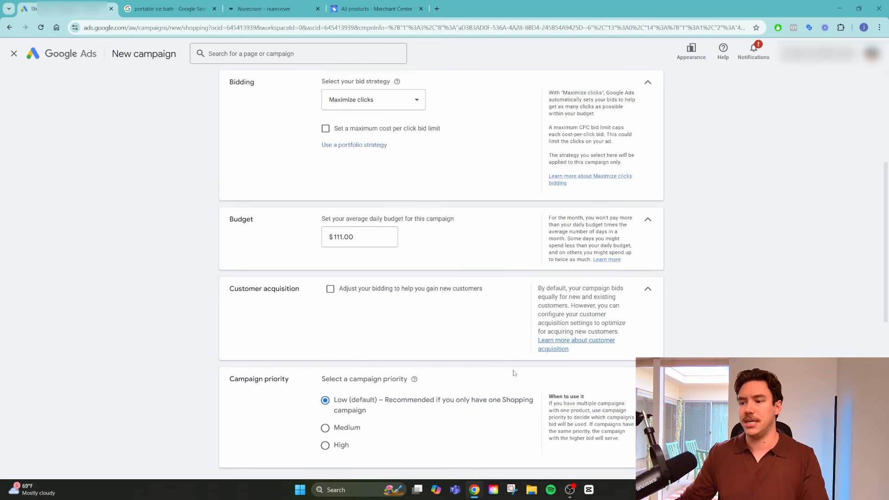
pyautogui.scroll(-2, 511, 372)
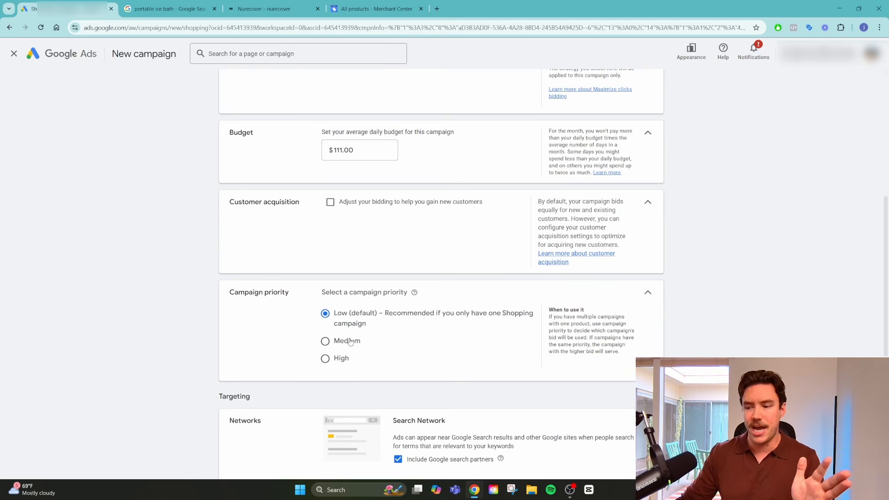
# - Exclude Google search partners and limit location targeting to Presence: People in or regularly in your included locations
pyautogui.scroll(-3, 350, 342)
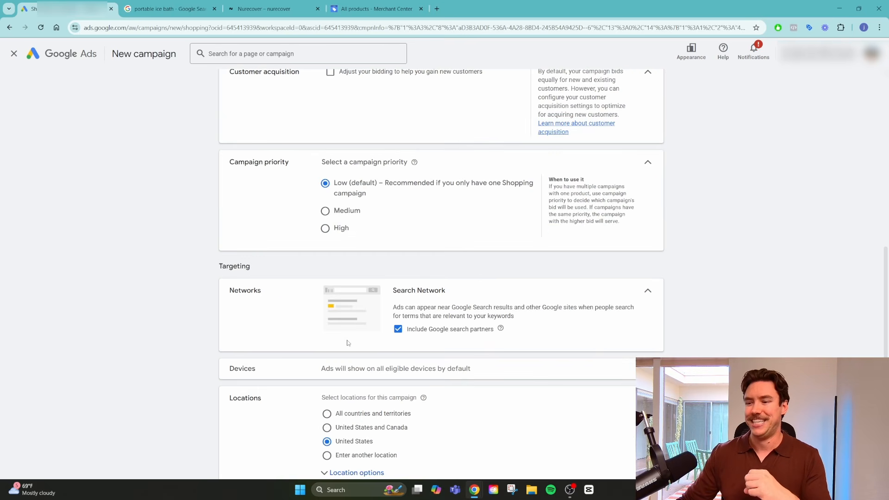
pyautogui.click(398, 329)
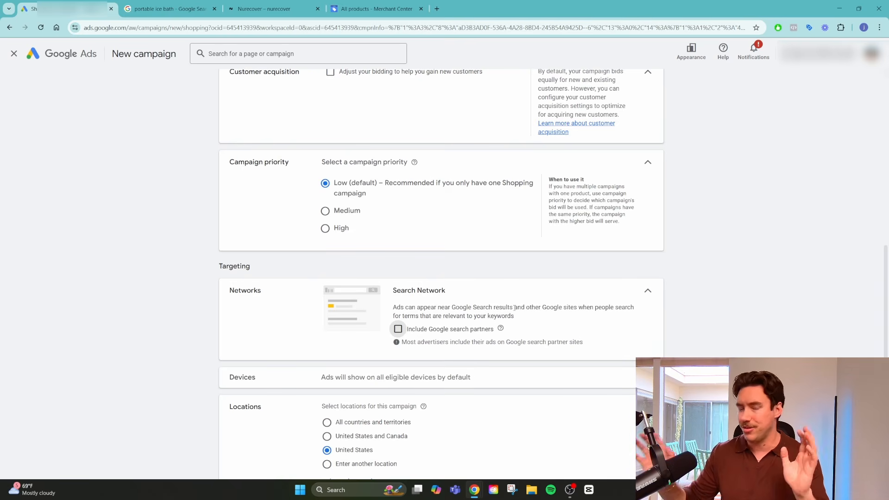
pyautogui.scroll(-1, 513, 310)
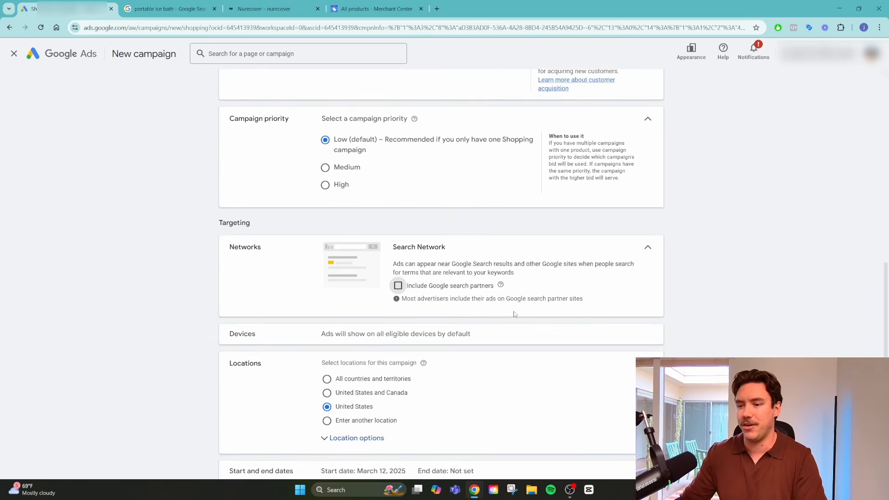
pyautogui.scroll(-2, 433, 336)
pyautogui.click(366, 352)
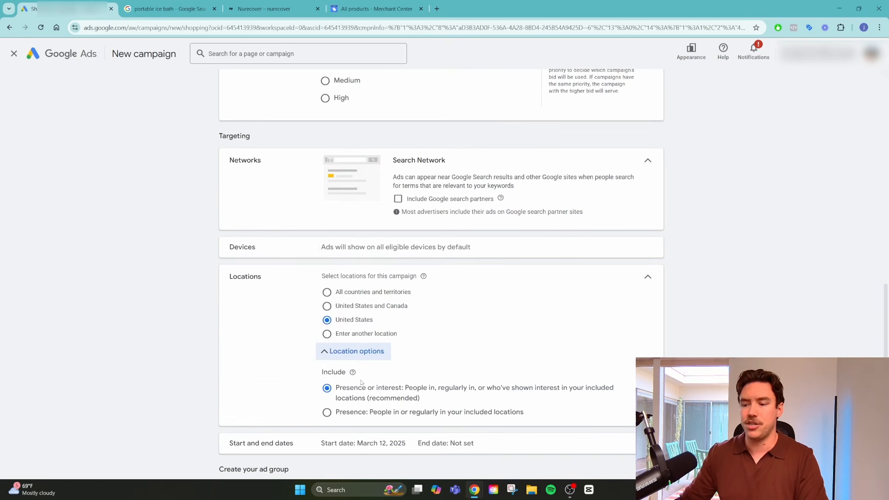
pyautogui.click(358, 414)
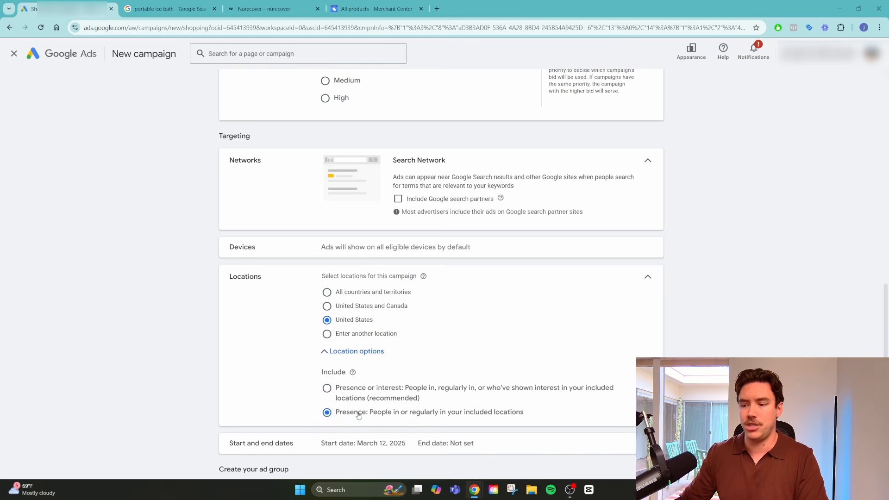
# - Choose Enter another location for the campaign and view the advanced location search, closing it without adding any locations
pyautogui.click(351, 335)
pyautogui.click(513, 365)
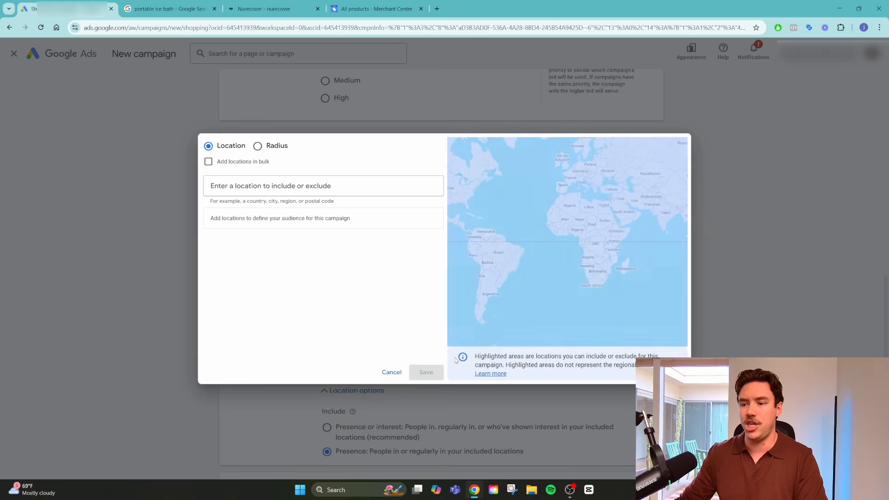
pyautogui.click(393, 373)
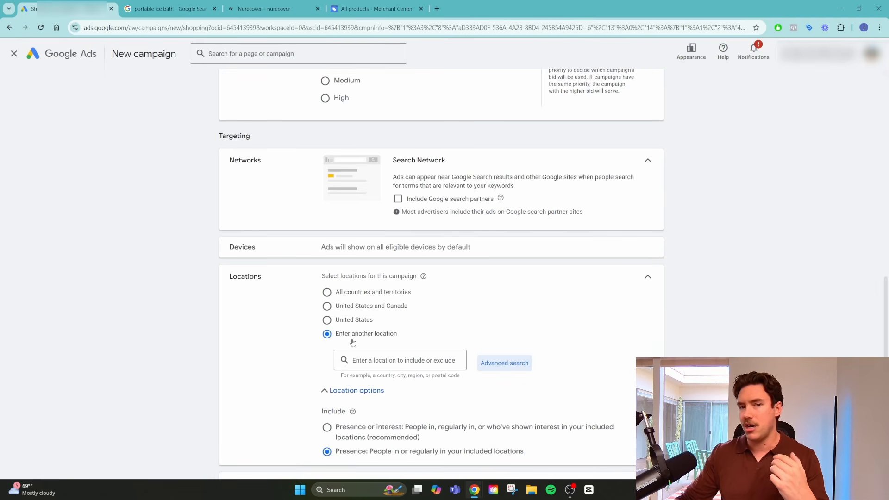
# - Name the new Shopping campaign's ad group "Catch Call" in place of the default name
pyautogui.scroll(-3, 352, 343)
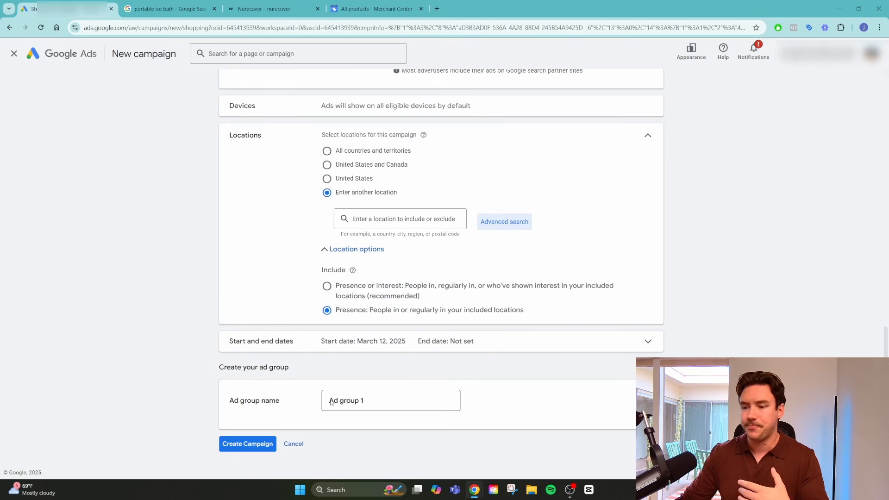
pyautogui.tripleClick(385, 399)
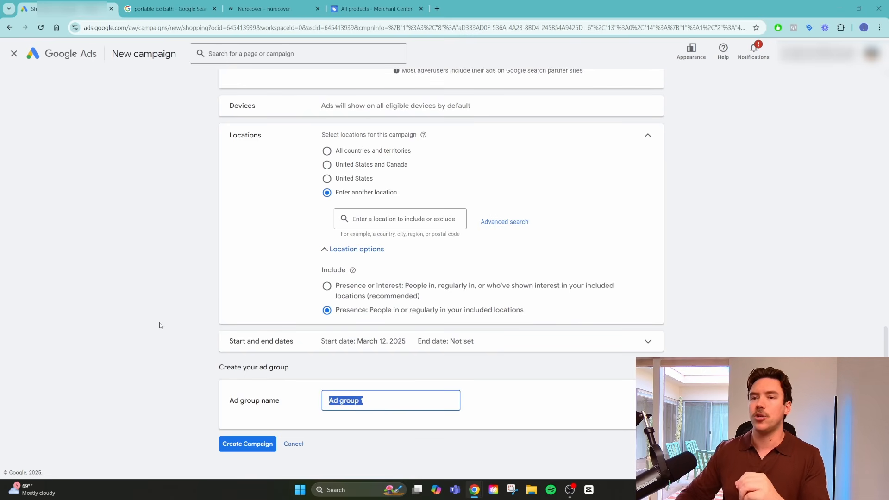
pyautogui.moveTo(264, 9); pyautogui.dragTo(162, 9)
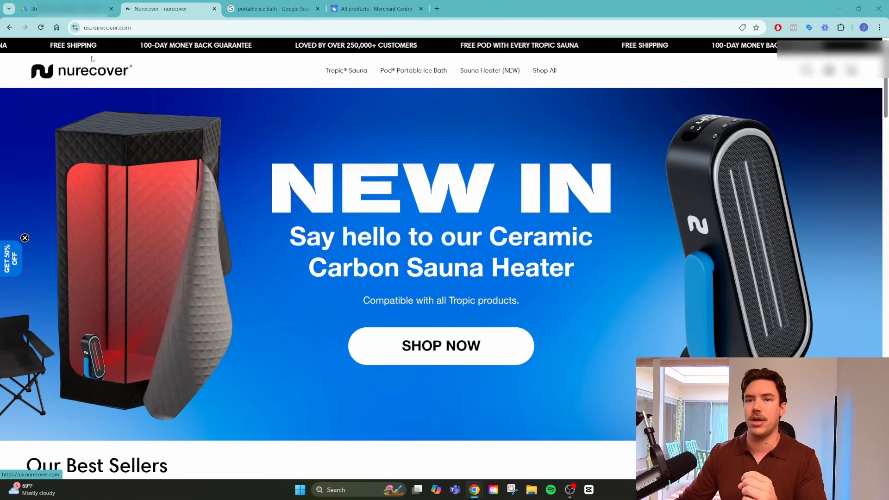
pyautogui.click(92, 9)
pyautogui.click(193, 338)
pyautogui.click(363, 402)
pyautogui.hotkey('ctrl', 'a')
pyautogui.write('CaTCH')
pyautogui.press('BackSpace')
pyautogui.press('BackSpace')
pyautogui.press('BackSpace')
pyautogui.write('tch Call')
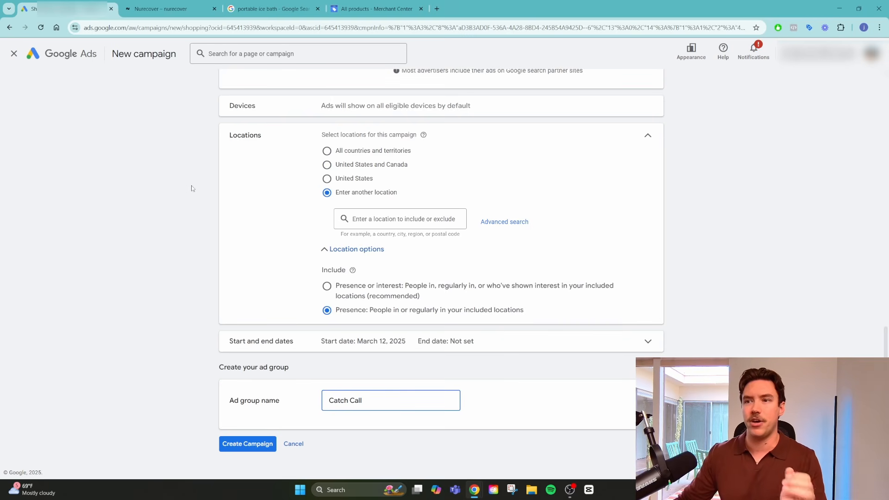
# - Check the product list in Merchant Center and review the new Shopping campaign's settings, from its name and bidding to its targeting
pyautogui.click(376, 9)
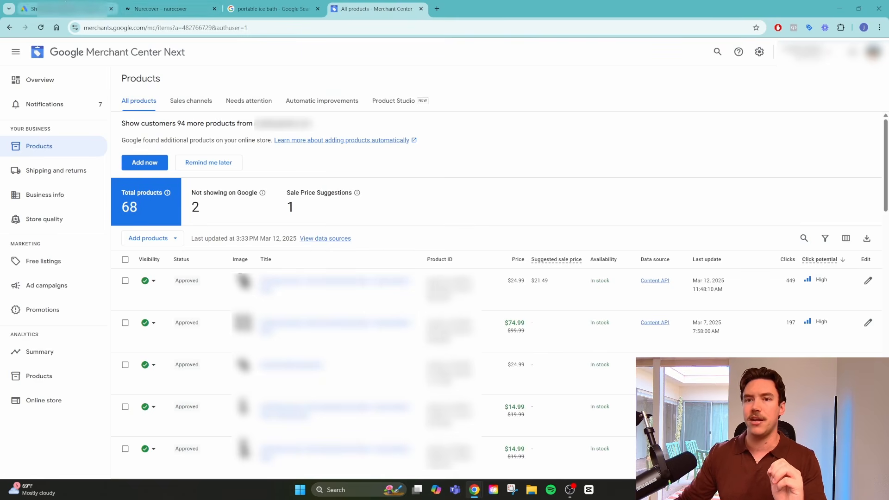
pyautogui.click(70, 9)
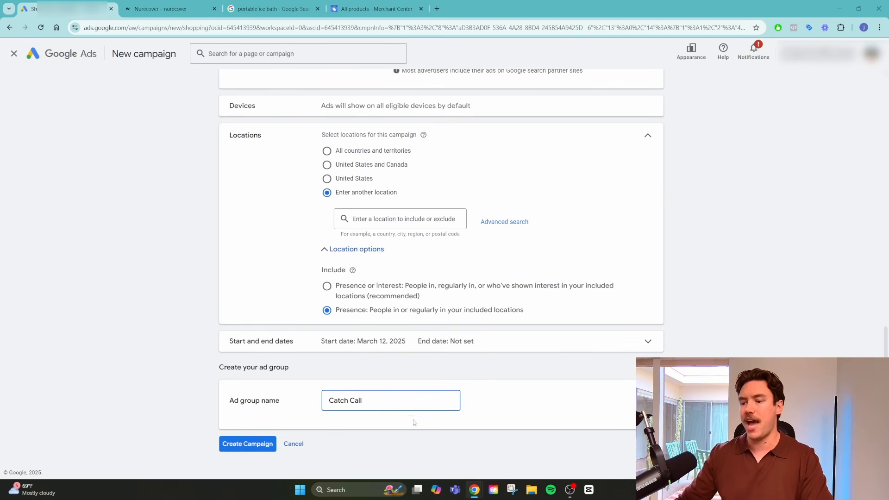
pyautogui.moveTo(402, 401); pyautogui.dragTo(324, 401)
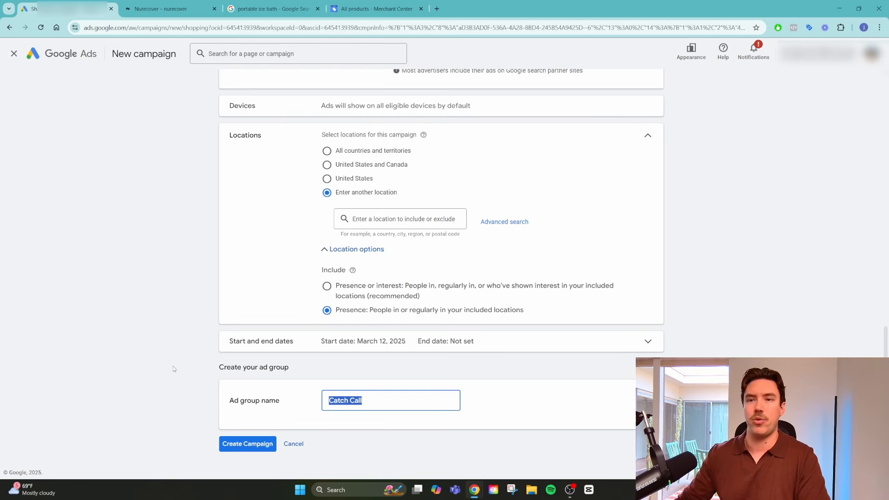
pyautogui.scroll(15, 173, 369)
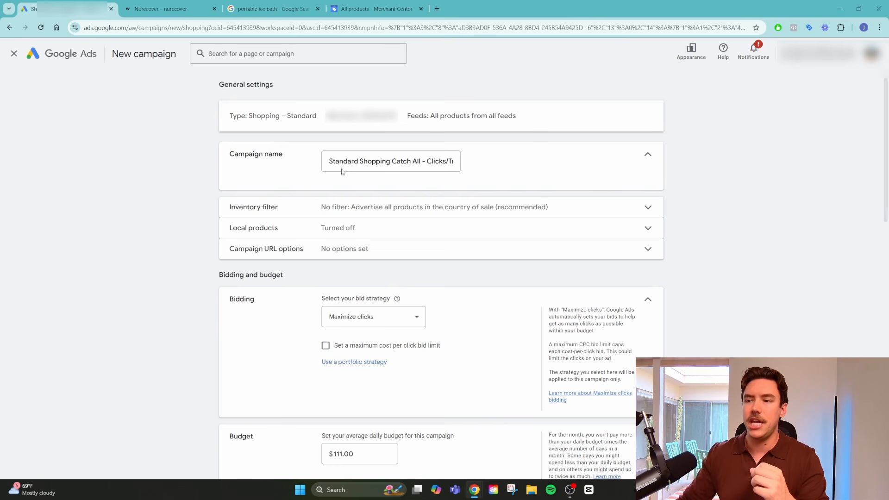
pyautogui.moveTo(333, 161); pyautogui.dragTo(479, 160)
pyautogui.scroll(-10, 431, 331)
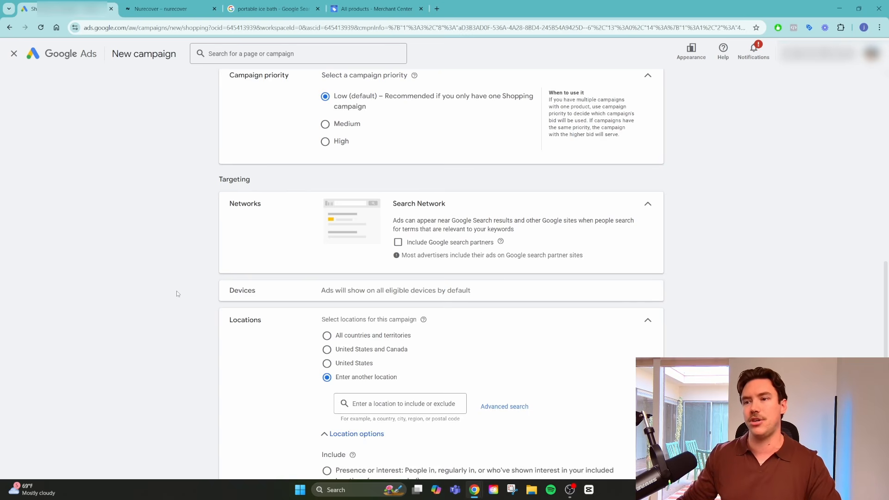
pyautogui.scroll(12, 176, 294)
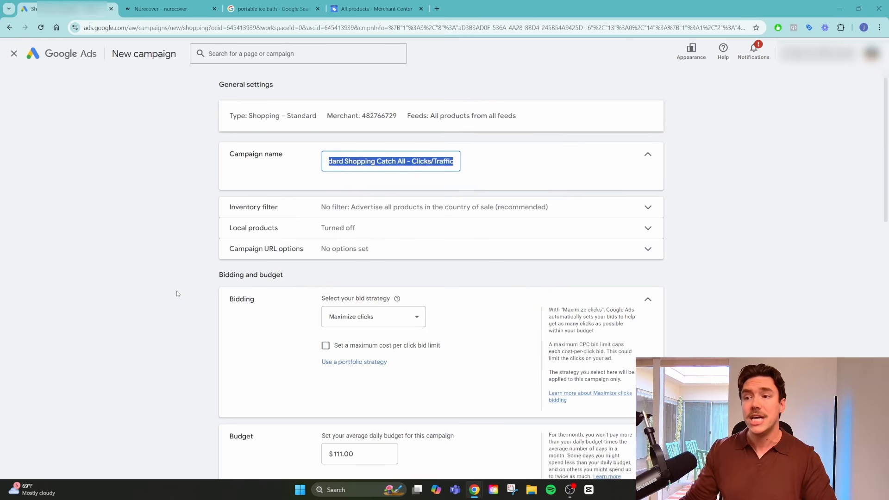
# - Replace "Catch All" in the campaign name with "- HATS ONLY", keeping the Standard Shopping prefix and the Clicks/Traffic ending
pyautogui.moveTo(358, 161); pyautogui.dragTo(313, 165)
pyautogui.click(384, 161)
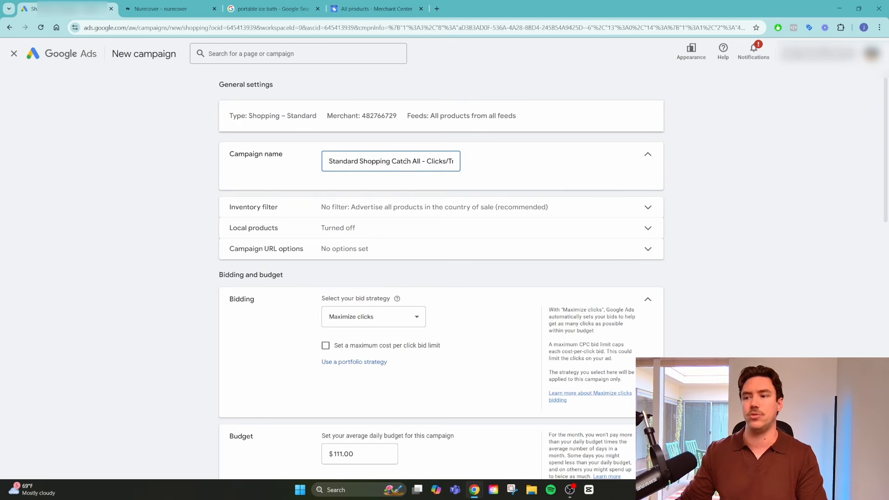
pyautogui.moveTo(421, 162); pyautogui.dragTo(392, 161)
pyautogui.press('BackSpace')
pyautogui.write('HATS ONLY')
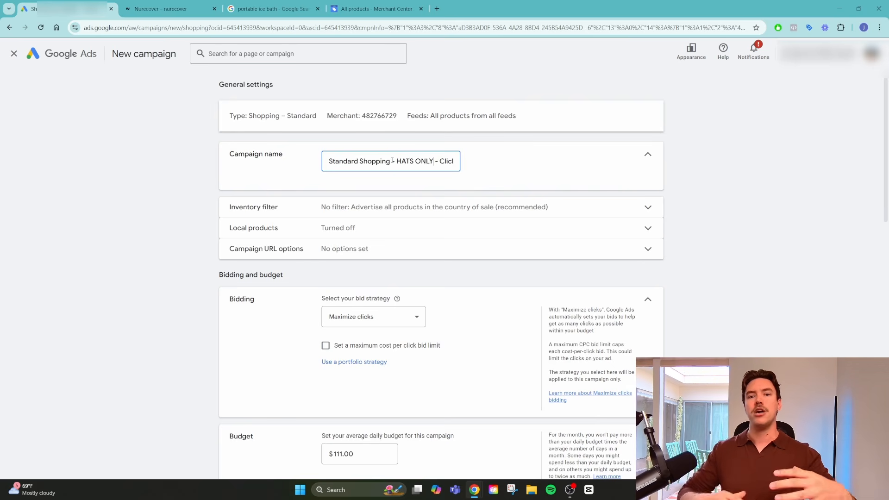
pyautogui.moveTo(396, 162); pyautogui.dragTo(433, 161)
pyautogui.scroll(-9, 434, 262)
pyautogui.scroll(-5, 434, 266)
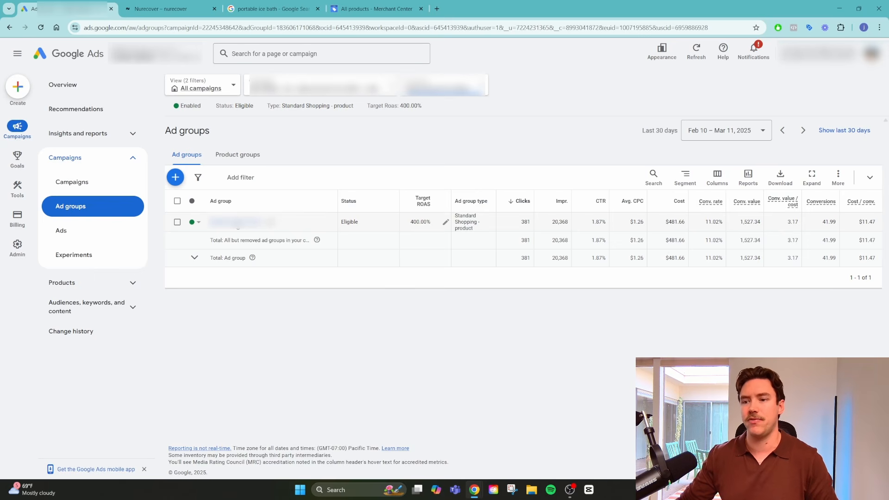
# - Examine the existing Standard Shopping campaign's ad group and its product group subdivisions, and consult the Merchant Center product list
pyautogui.click(243, 156)
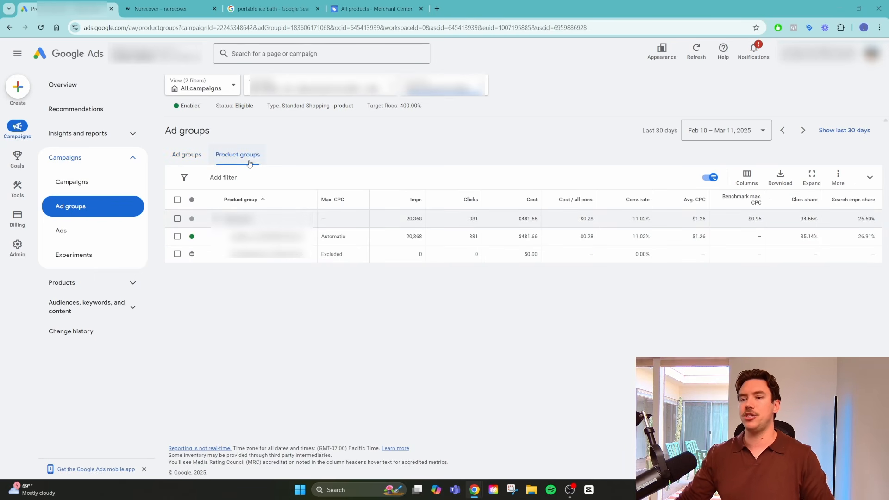
pyautogui.click(195, 156)
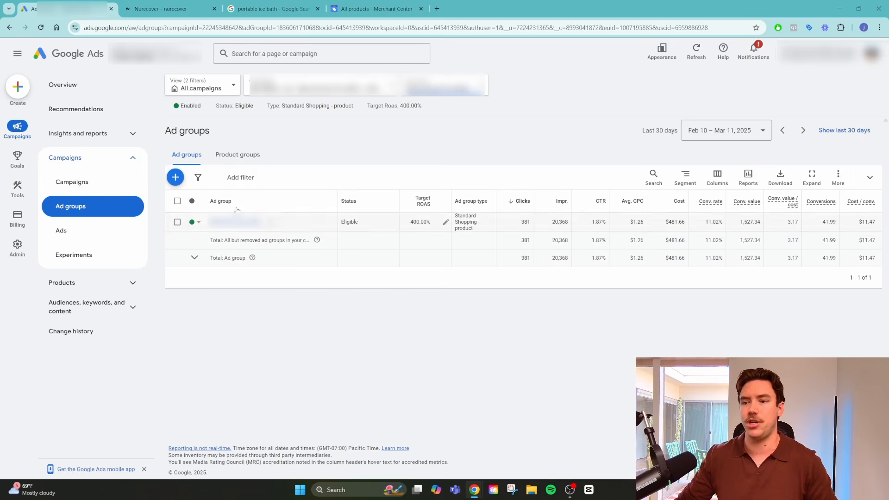
pyautogui.click(239, 156)
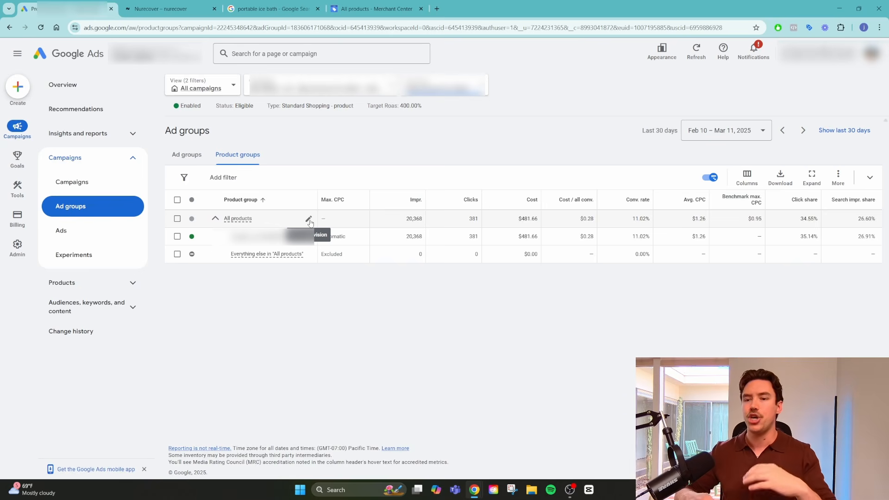
pyautogui.click(375, 9)
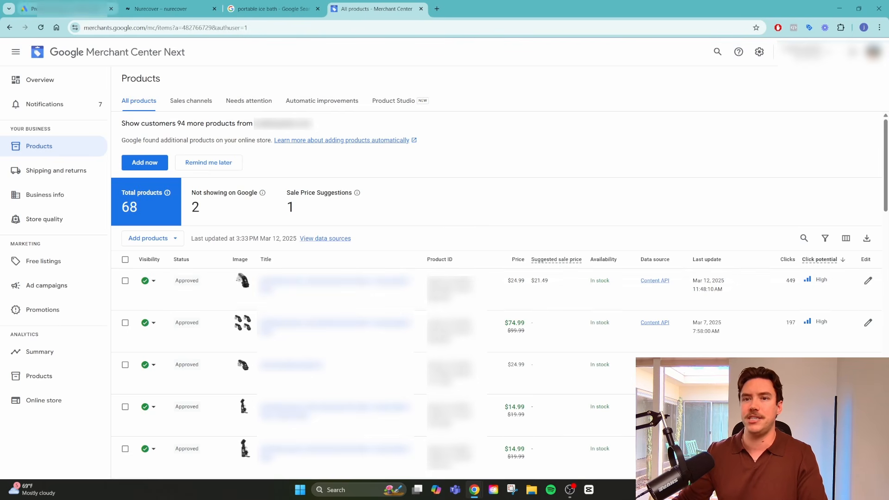
pyautogui.click(69, 8)
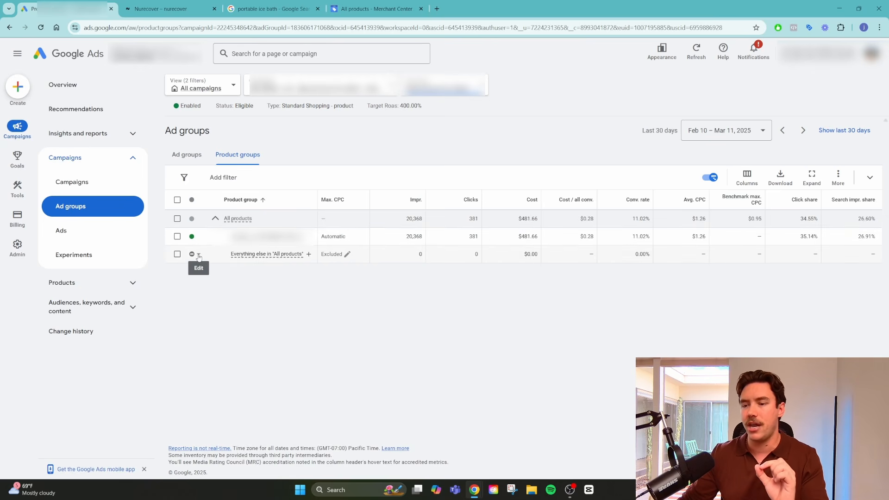
# - Inspect the excluded "Everything else in 'All products'" group and its status options alongside the included product group
pyautogui.moveTo(245, 259)
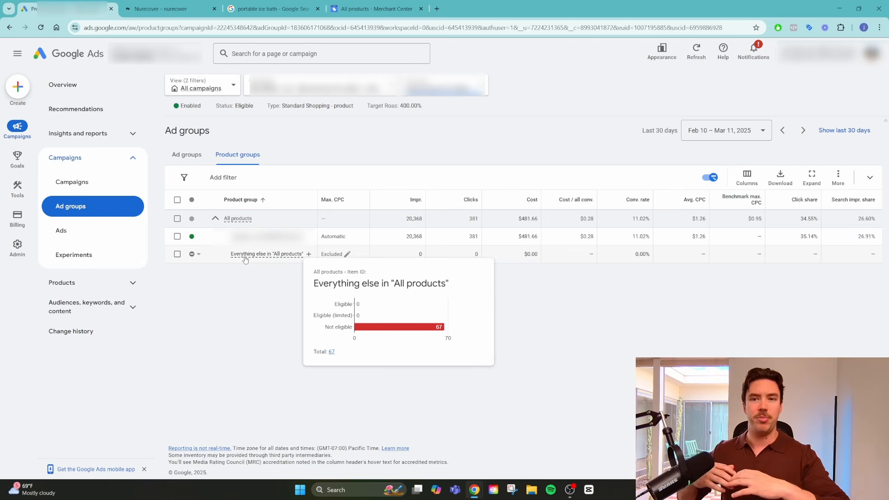
pyautogui.click(199, 254)
pyautogui.click(316, 314)
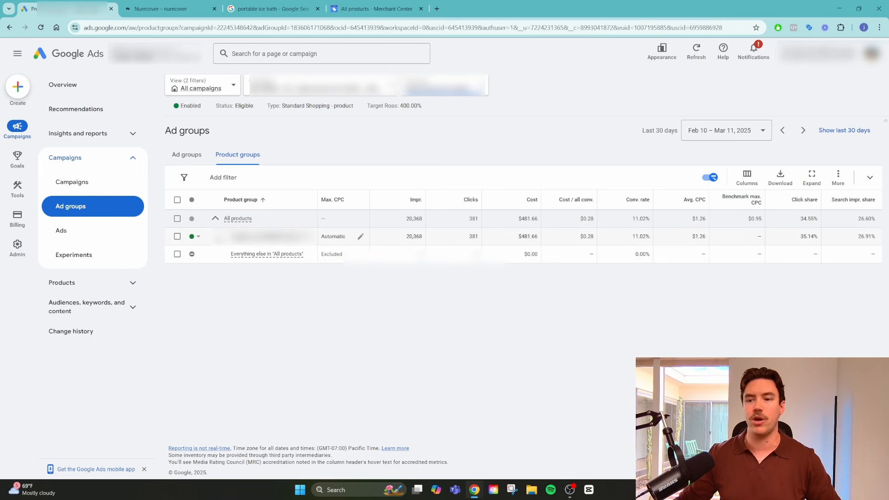
pyautogui.moveTo(247, 237)
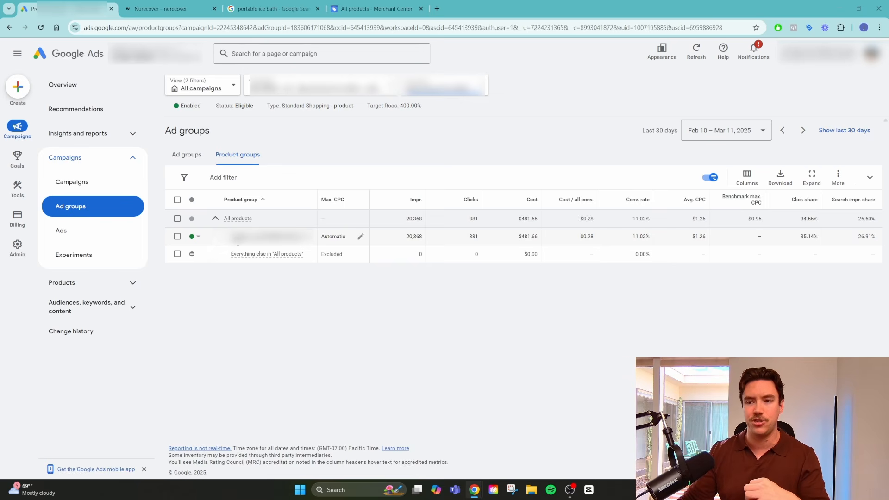
# - Compare the product list in Google Merchant Center with the ad group's product groups in Google Ads
pyautogui.click(376, 9)
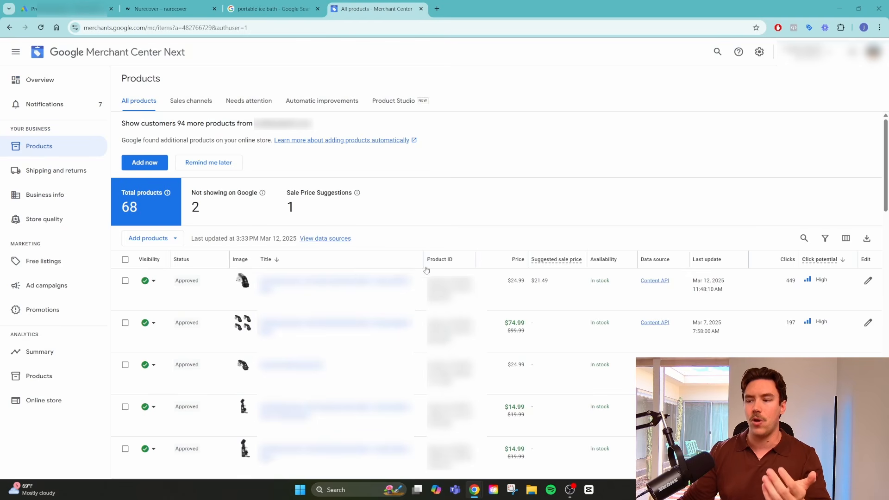
pyautogui.click(69, 9)
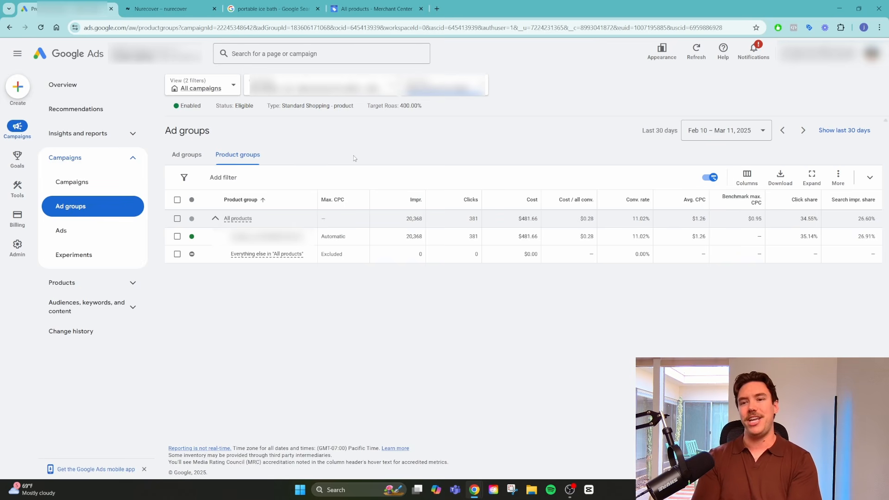
pyautogui.click(366, 9)
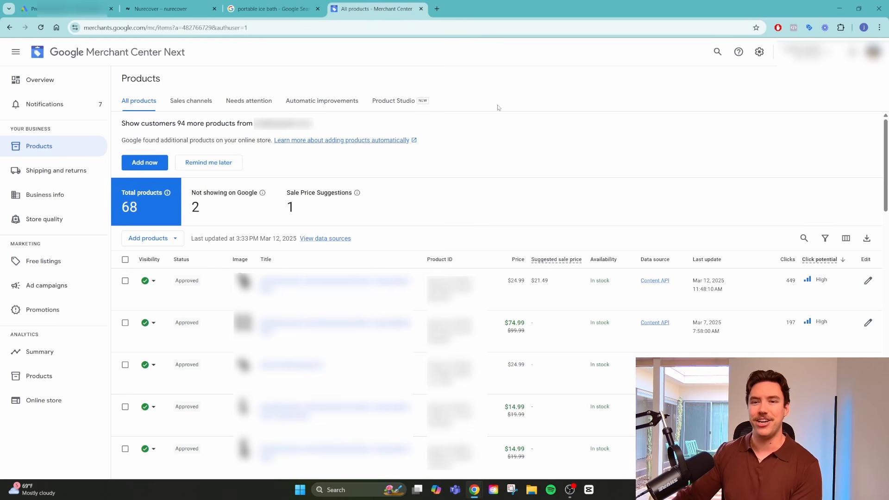
pyautogui.click(71, 9)
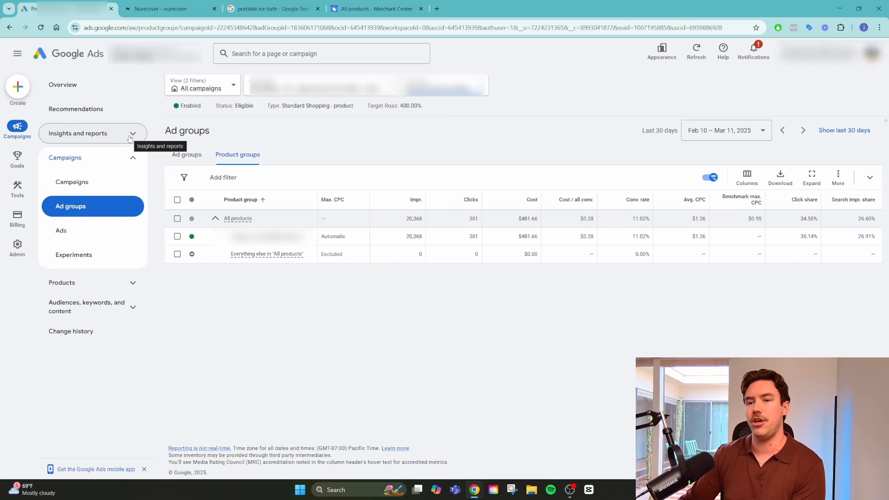
# - Expand the "Audiences, keywords, and content" and "Products" sections of the navigation to see their pages
pyautogui.click(134, 307)
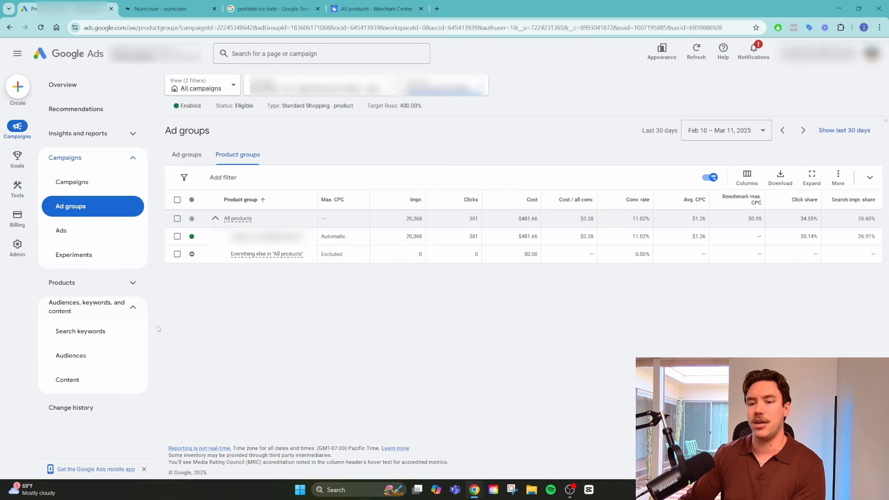
pyautogui.click(134, 283)
pyautogui.scroll(-1, 118, 391)
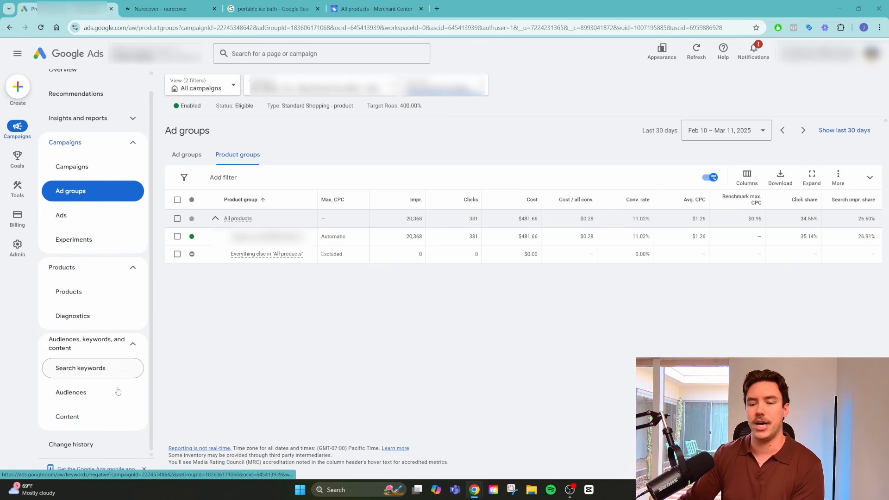
pyautogui.scroll(1, 119, 381)
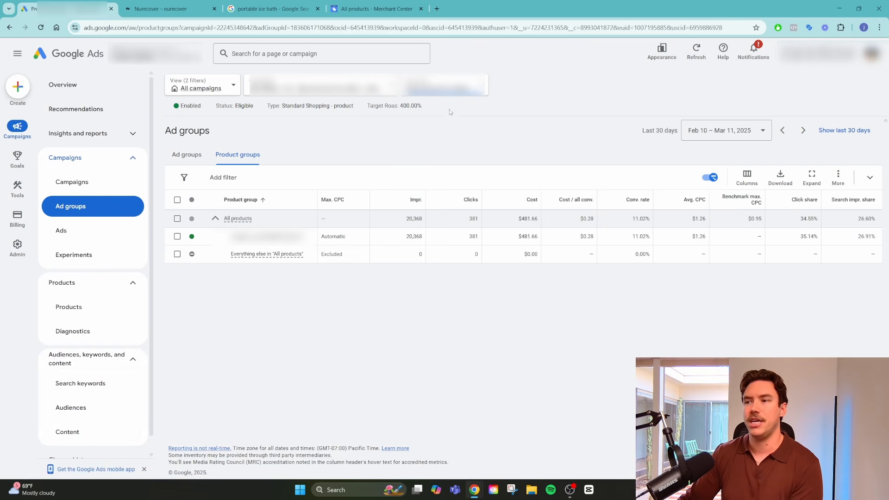
# - Widen the scope from the ad group to its parent campaign and open the campaign's Search terms report
pyautogui.click(447, 88)
pyautogui.click(452, 149)
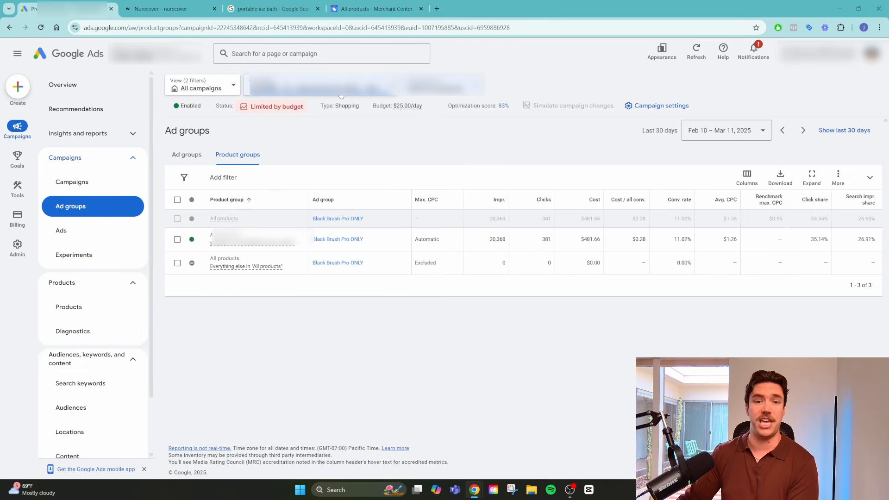
pyautogui.scroll(-2, 101, 347)
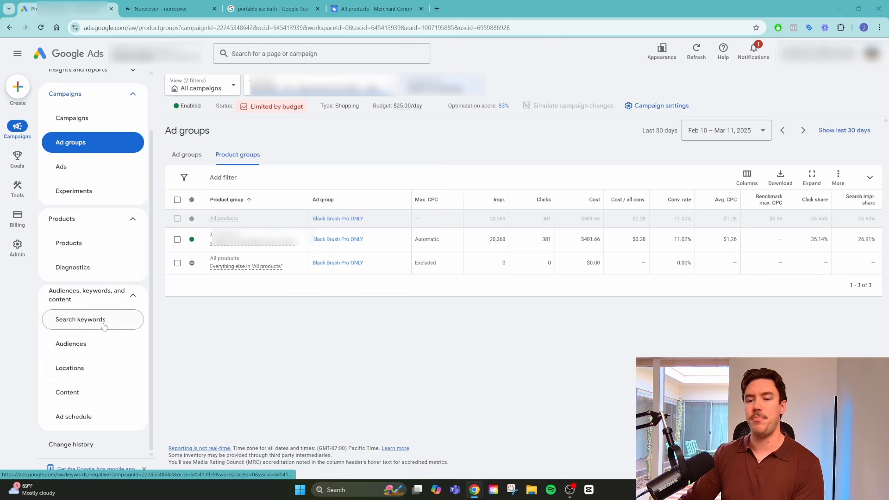
pyautogui.scroll(2, 104, 325)
pyautogui.click(114, 134)
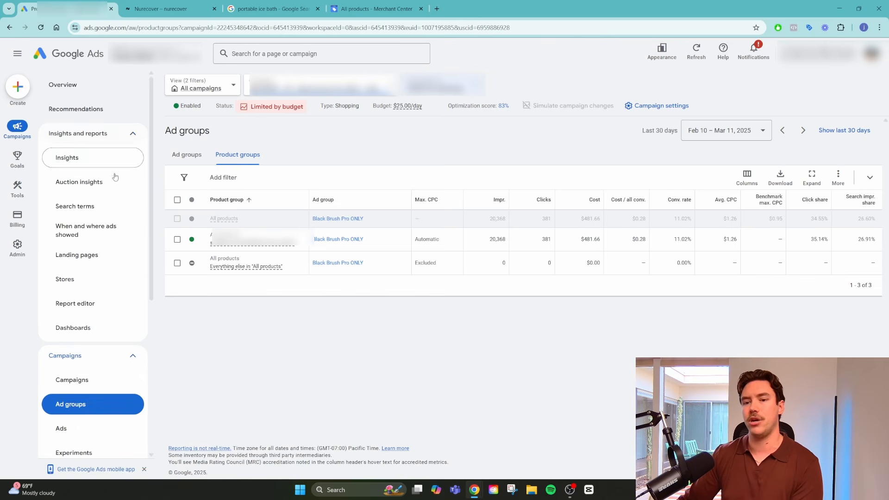
pyautogui.click(109, 214)
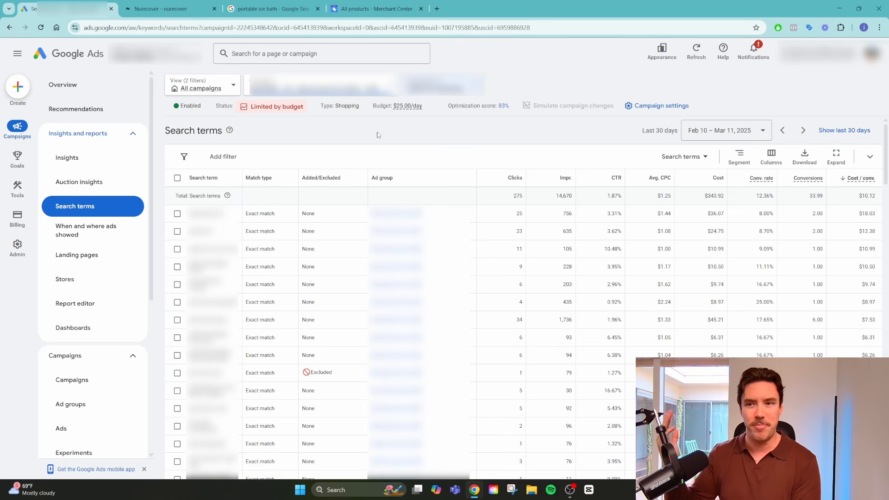
# - Open the campaign's negative search keywords and look at the form for adding new ones
pyautogui.scroll(-5, 103, 277)
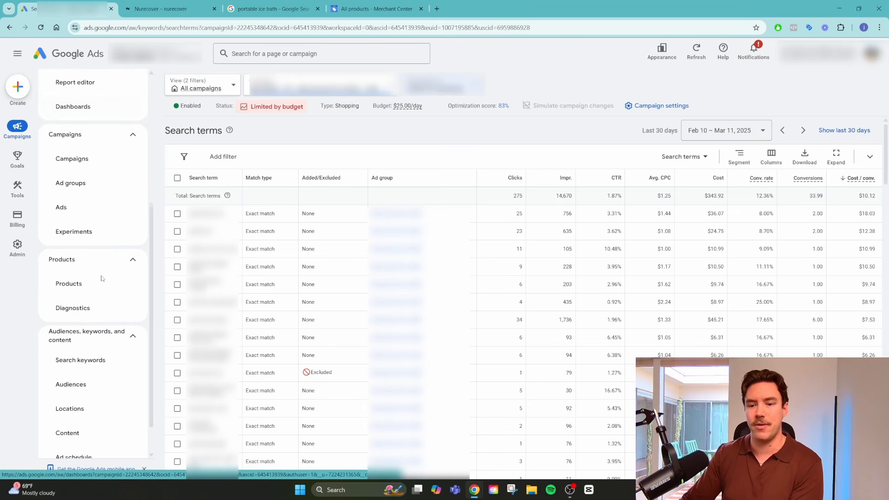
pyautogui.click(102, 321)
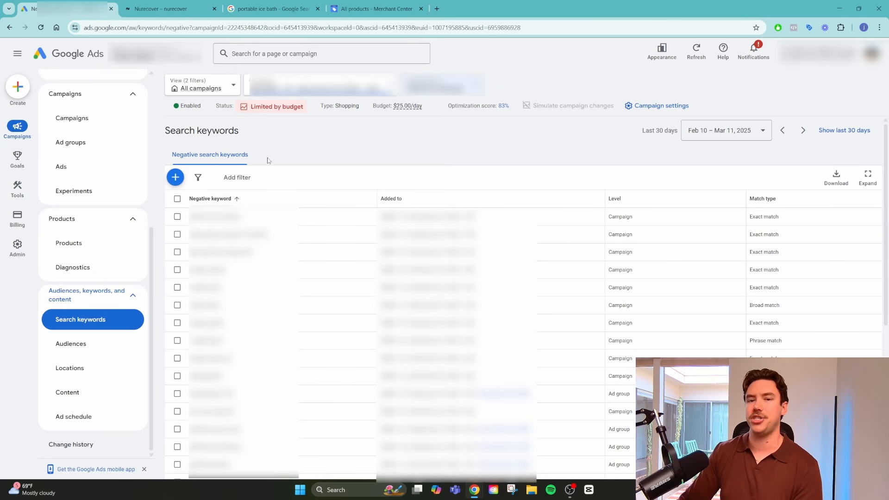
pyautogui.click(175, 177)
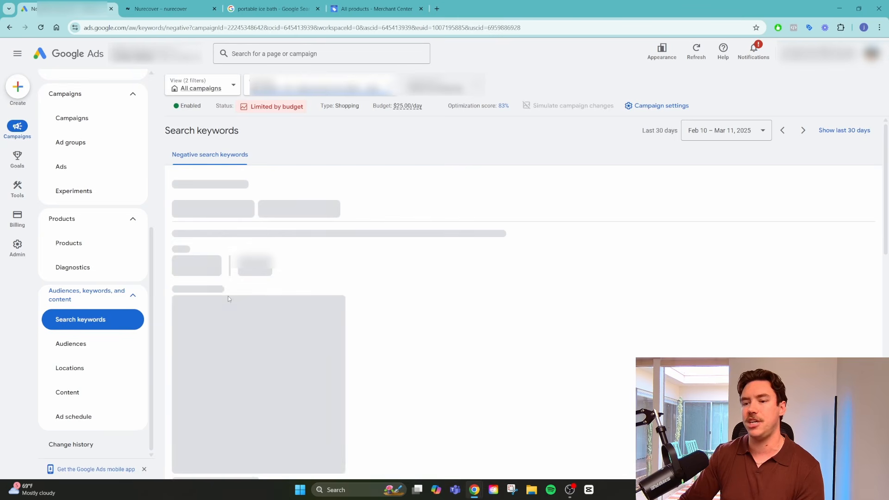
pyautogui.click(216, 472)
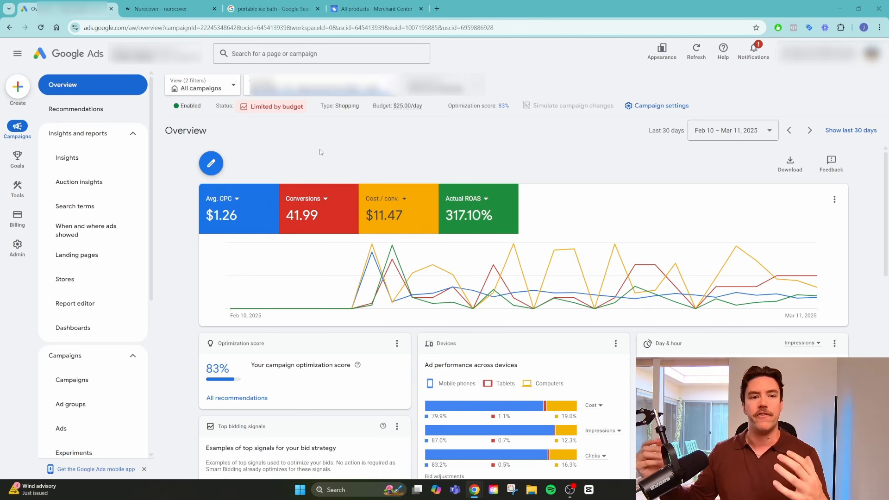
# - Narrow the Ad groups view to the campaign's only ad group and open its product groups
pyautogui.click(100, 405)
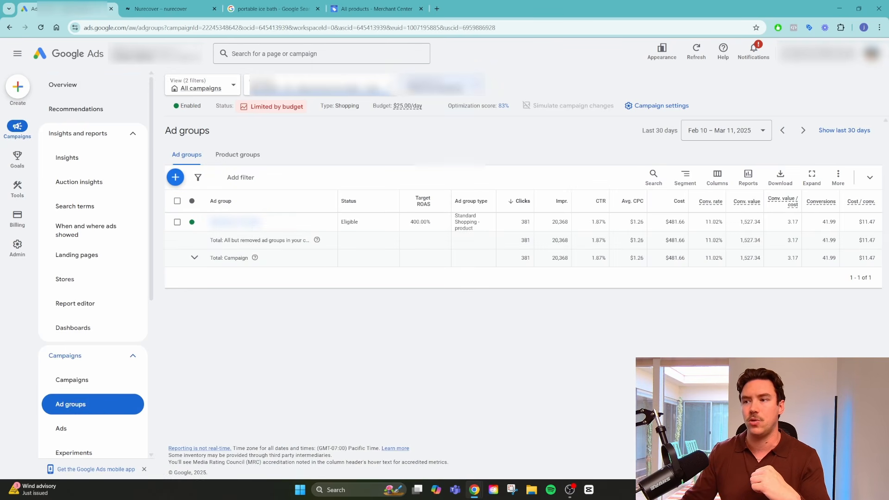
pyautogui.click(474, 95)
pyautogui.click(477, 169)
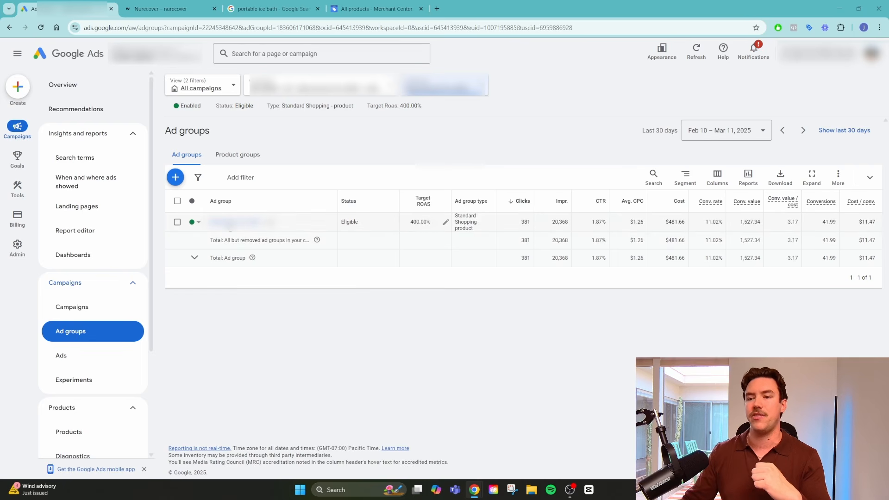
pyautogui.click(228, 223)
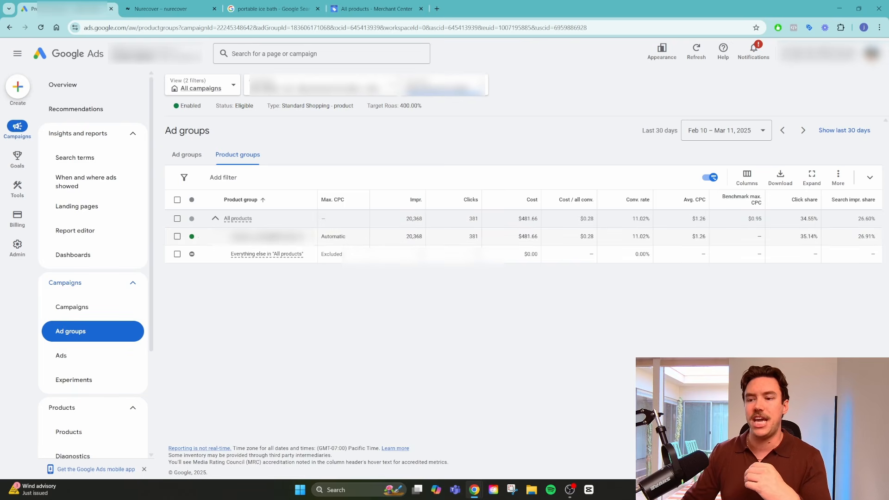
# - Review the ad group's performance overview and its product groups, ending on the overview
pyautogui.click(70, 85)
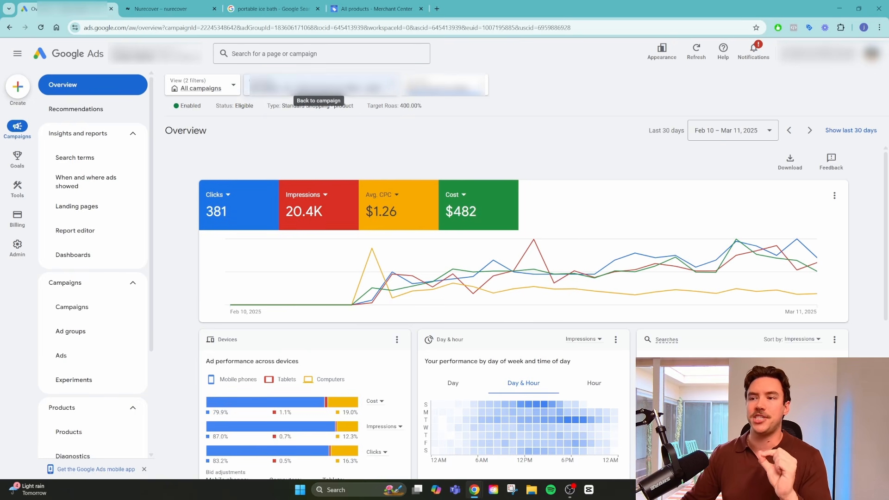
pyautogui.click(121, 334)
pyautogui.click(246, 223)
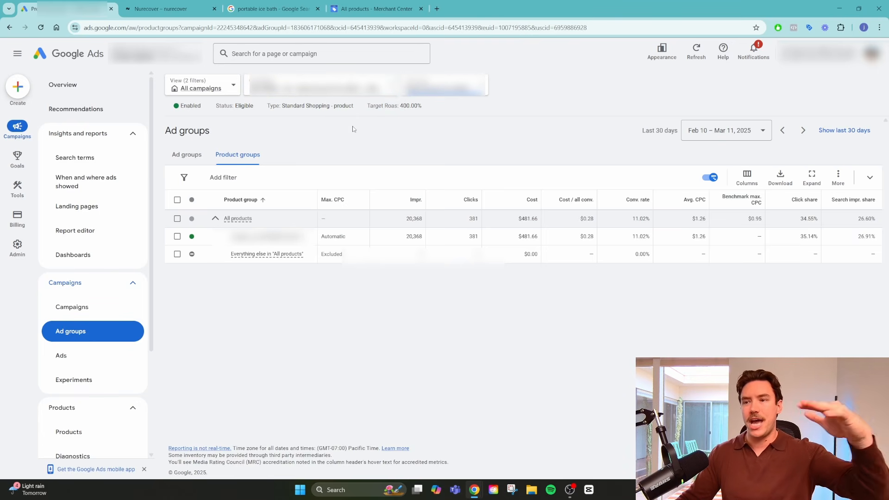
pyautogui.click(91, 95)
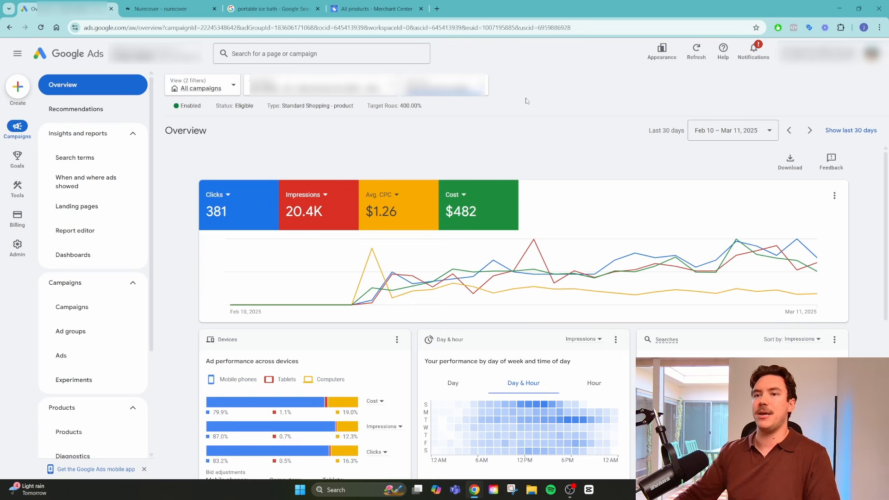
# - View the Nurecover store page and examine the sponsored product listings in the Google results for "portable ice bath"
pyautogui.click(193, 3)
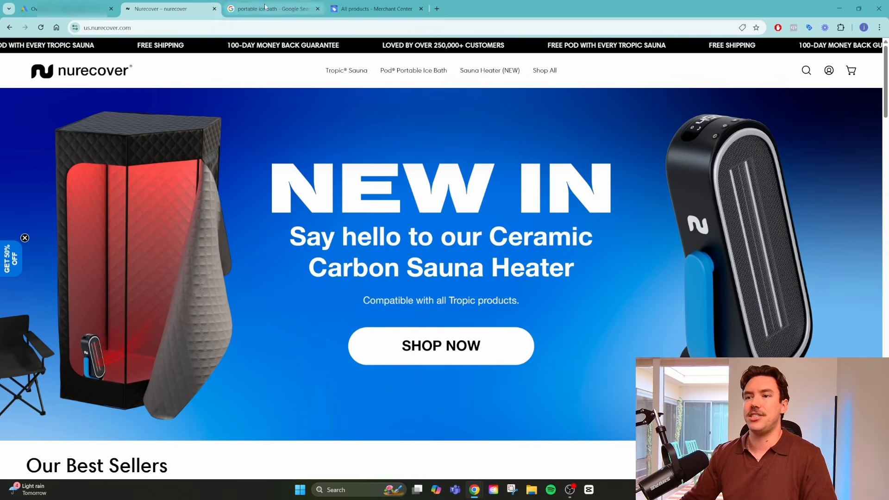
pyautogui.click(273, 8)
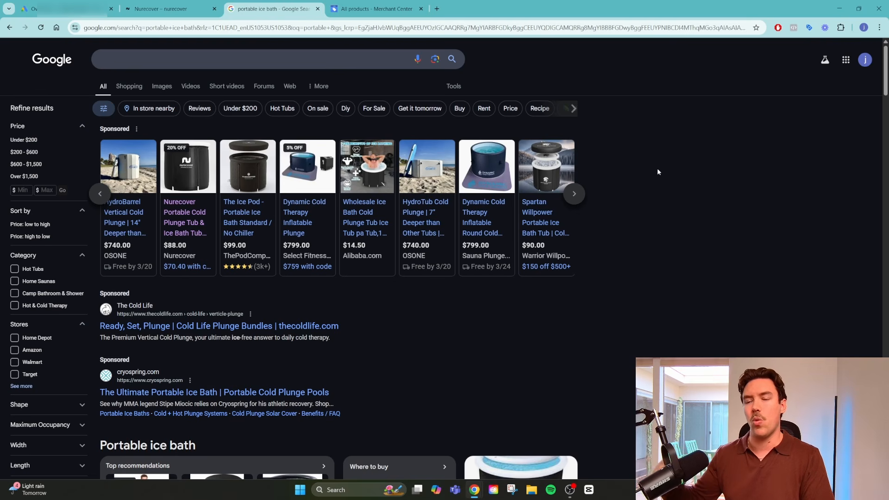
pyautogui.moveTo(132, 214)
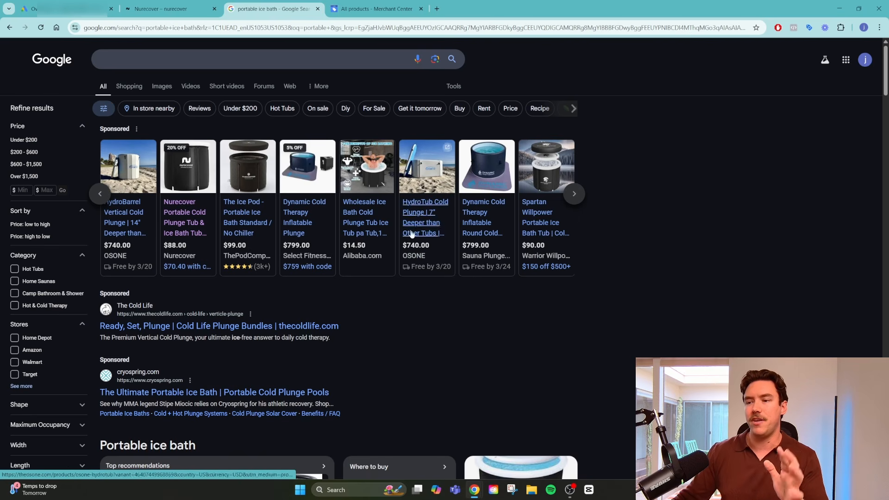
pyautogui.moveTo(552, 224)
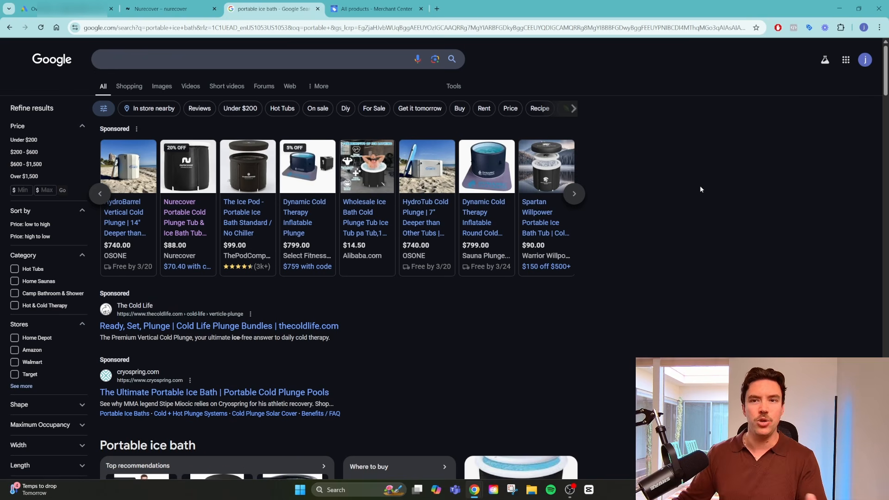
# - Return to the ad group overview in Google Ads and locate the Search terms and Search keywords pages
pyautogui.click(69, 8)
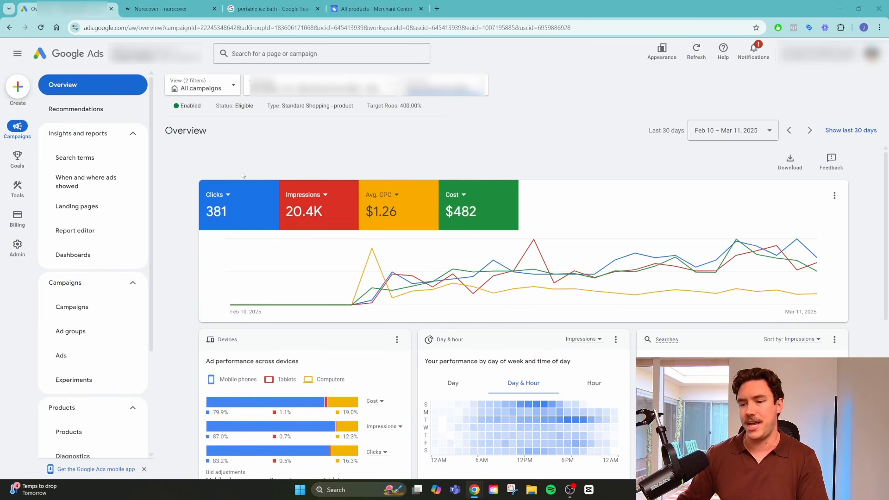
pyautogui.scroll(-3, 102, 352)
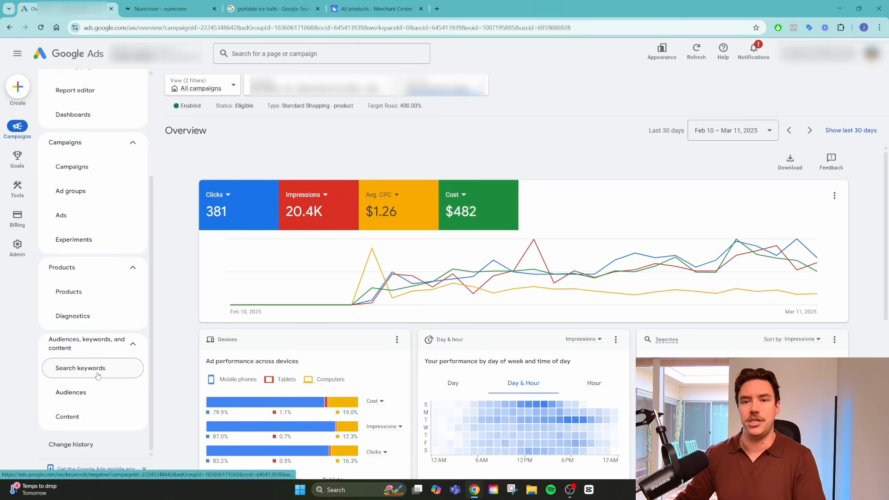
pyautogui.scroll(3, 95, 359)
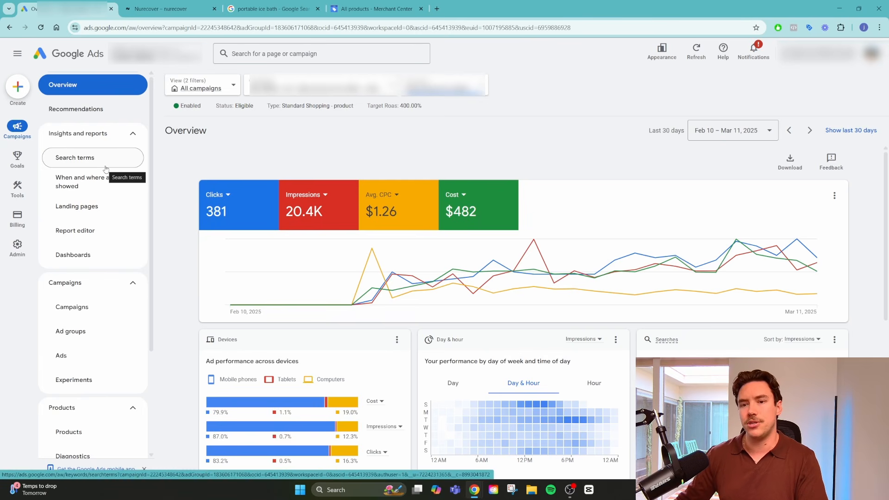
pyautogui.scroll(-3, 93, 315)
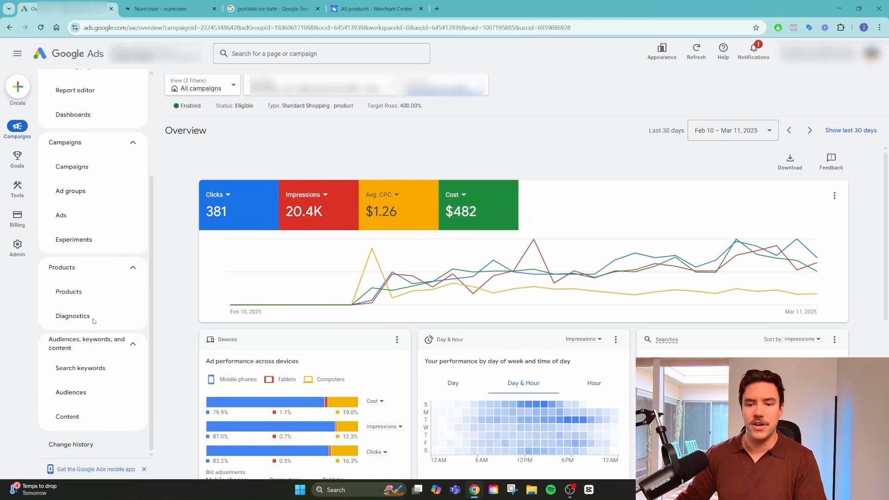
pyautogui.scroll(5, 93, 361)
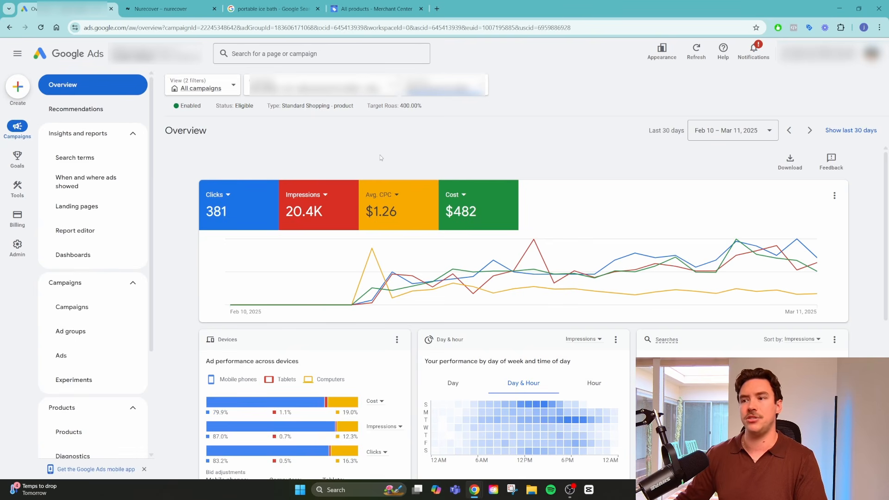
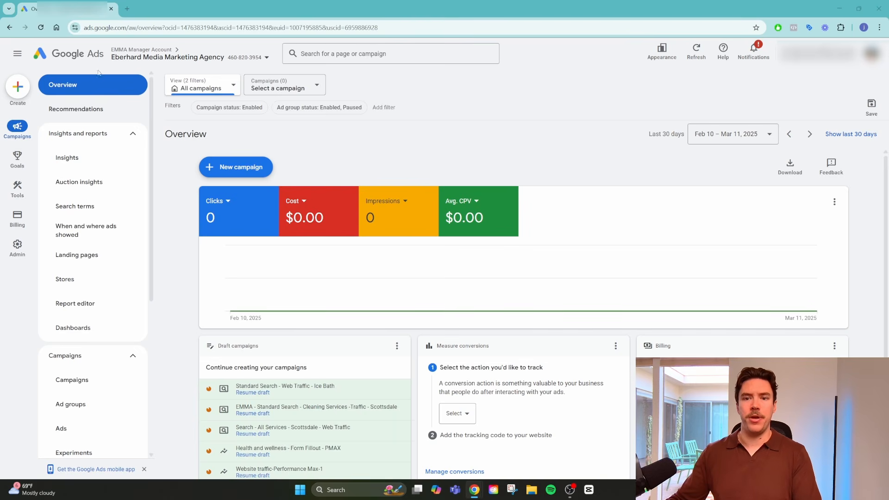
# - Create a new campaign with the Website traffic objective and review its Submit lead forms conversion goal
pyautogui.click(18, 87)
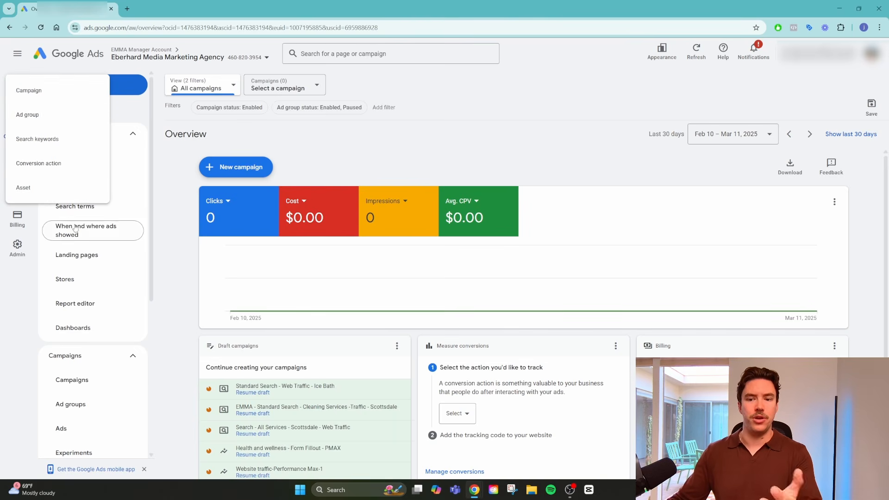
pyautogui.click(66, 95)
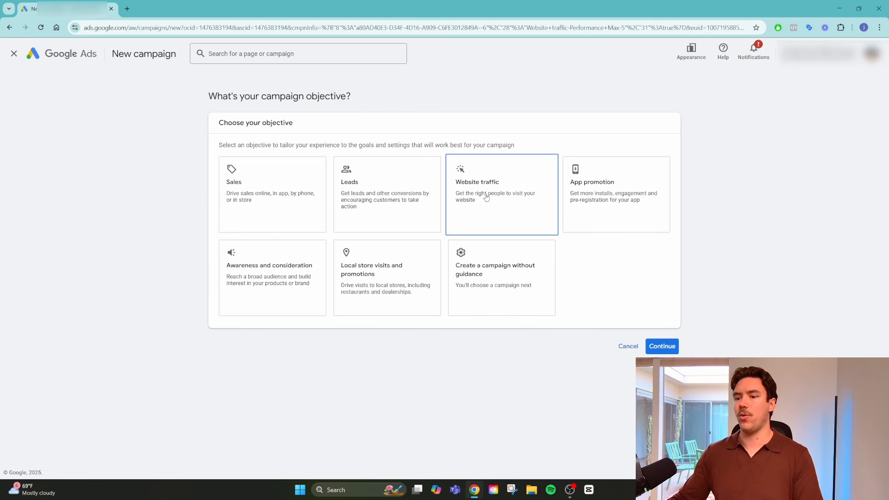
pyautogui.click(488, 199)
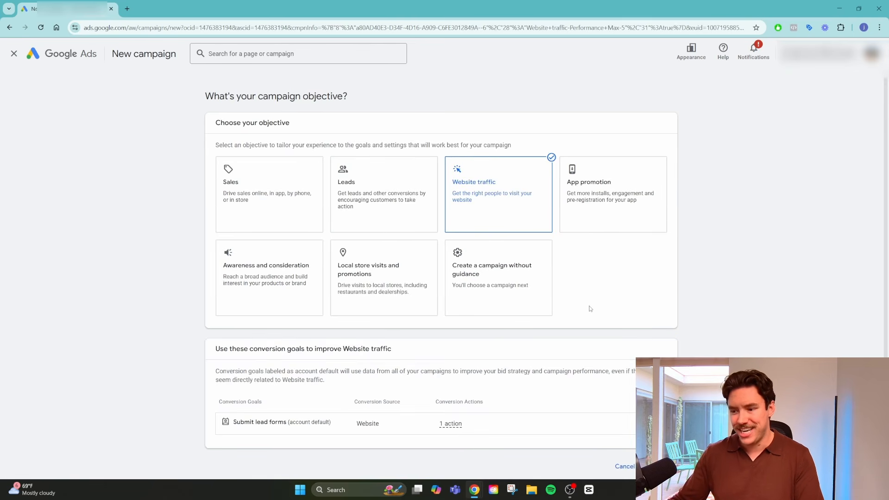
pyautogui.scroll(-1, 590, 309)
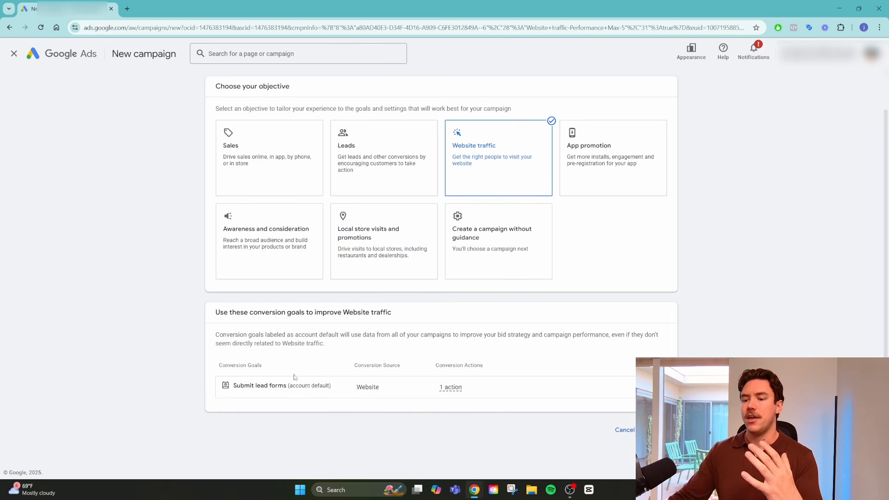
pyautogui.moveTo(237, 385); pyautogui.dragTo(285, 387)
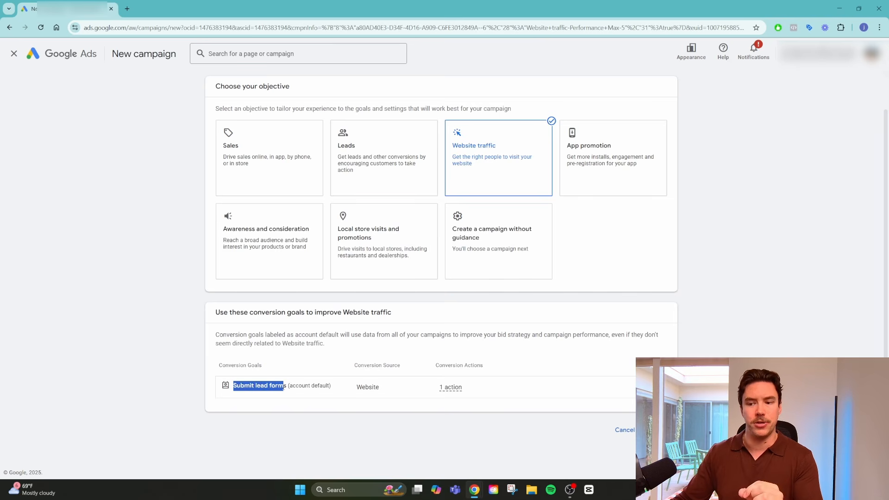
pyautogui.click(337, 313)
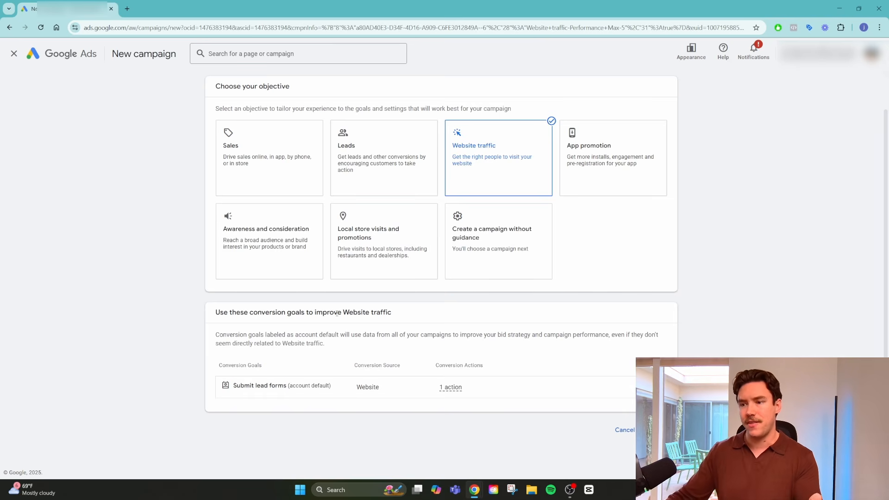
# - Choose Video as the campaign type, review the conversion goals and continue to the campaign settings
pyautogui.scroll(-5, 522, 373)
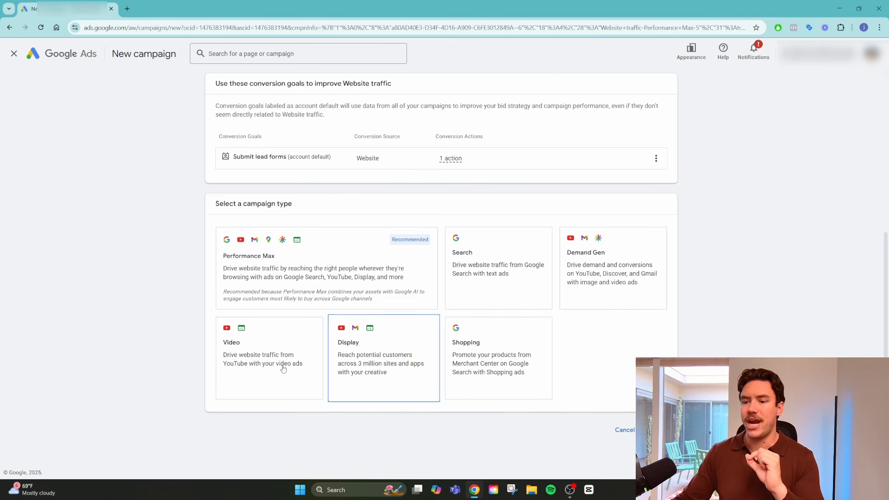
pyautogui.click(266, 369)
pyautogui.scroll(-2, 436, 349)
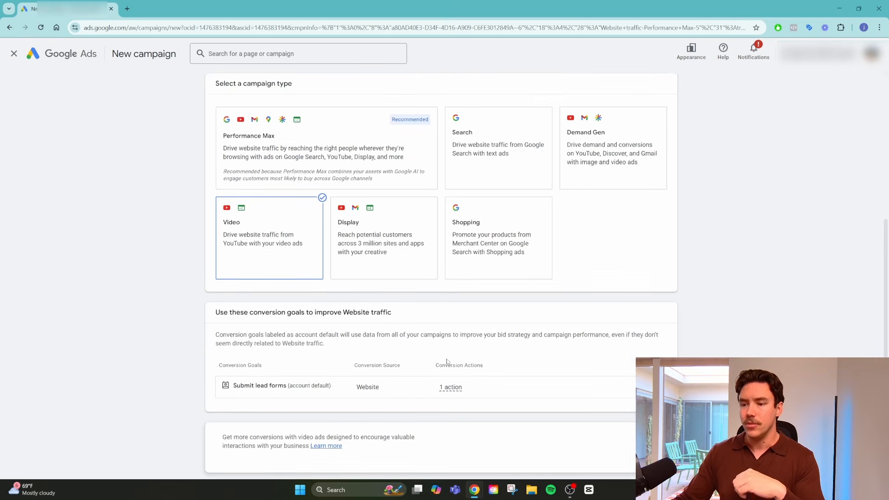
pyautogui.scroll(6, 375, 336)
pyautogui.scroll(-6, 413, 351)
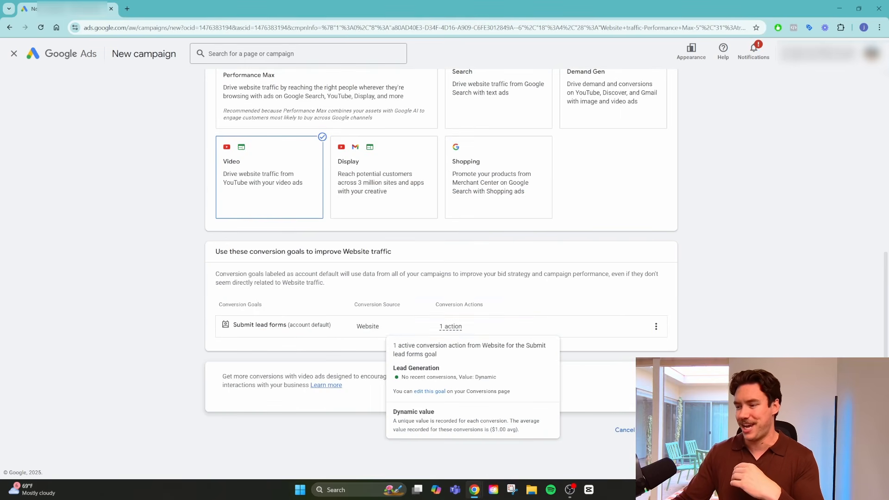
pyautogui.click(658, 430)
pyautogui.click(551, 351)
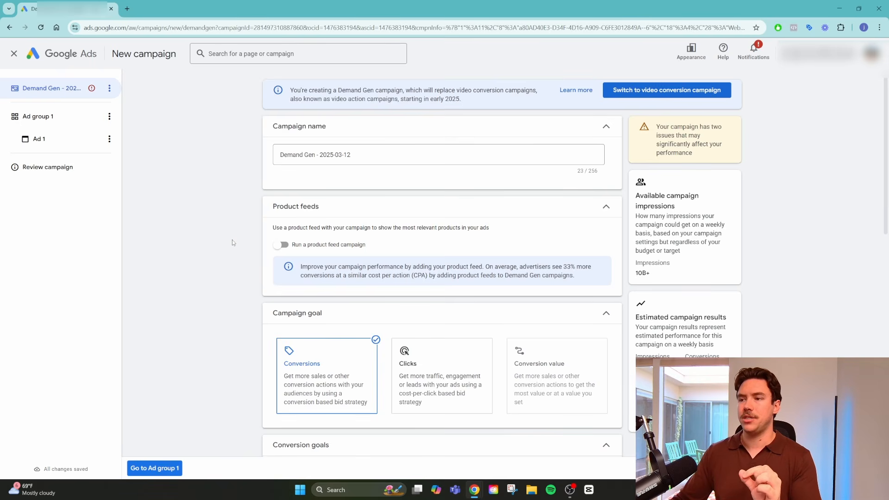
# - Examine the notice about Demand Gen campaigns and video conversion campaigns above the campaign name
pyautogui.moveTo(462, 99); pyautogui.dragTo(211, 112)
pyautogui.click(211, 113)
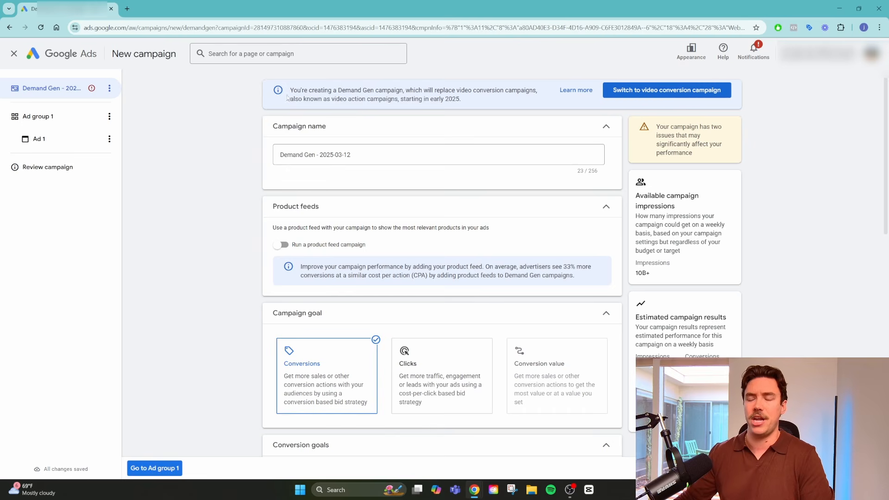
pyautogui.moveTo(463, 100); pyautogui.dragTo(330, 90)
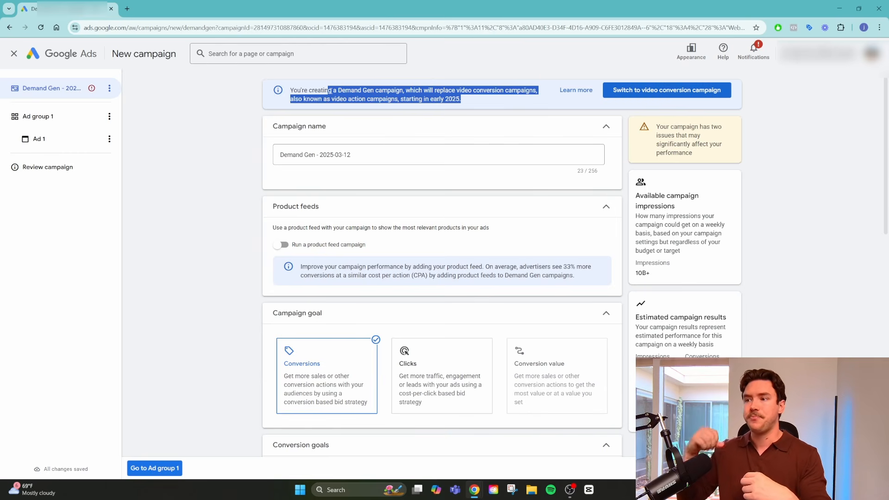
pyautogui.click(232, 132)
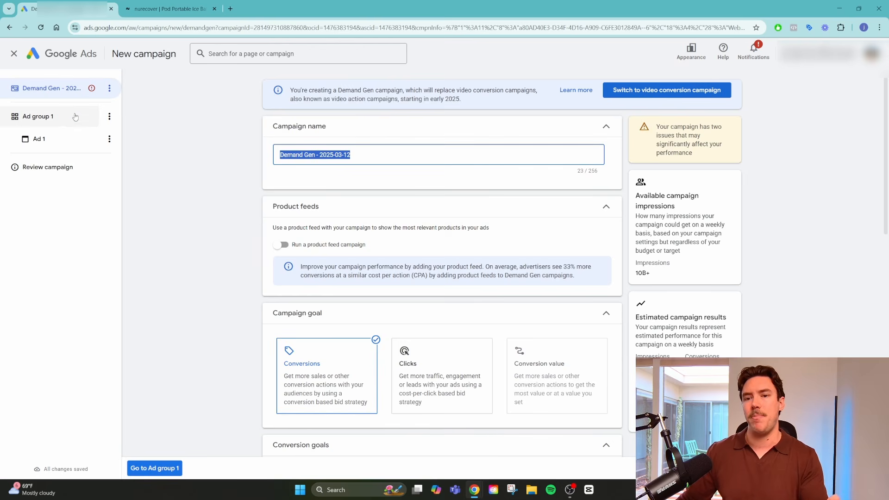
# - Check the nurecover Pod product page and name the campaign "Video - Ice Bath Only - Clicks"
pyautogui.click(167, 8)
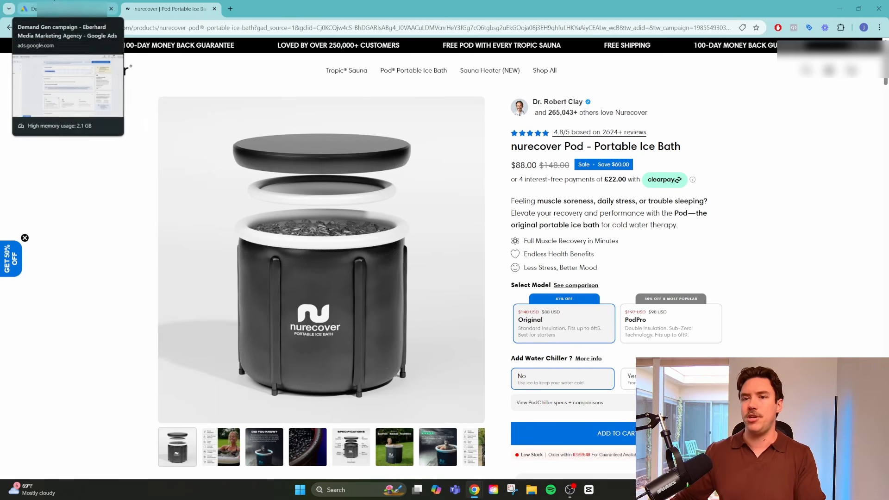
pyautogui.click(34, 10)
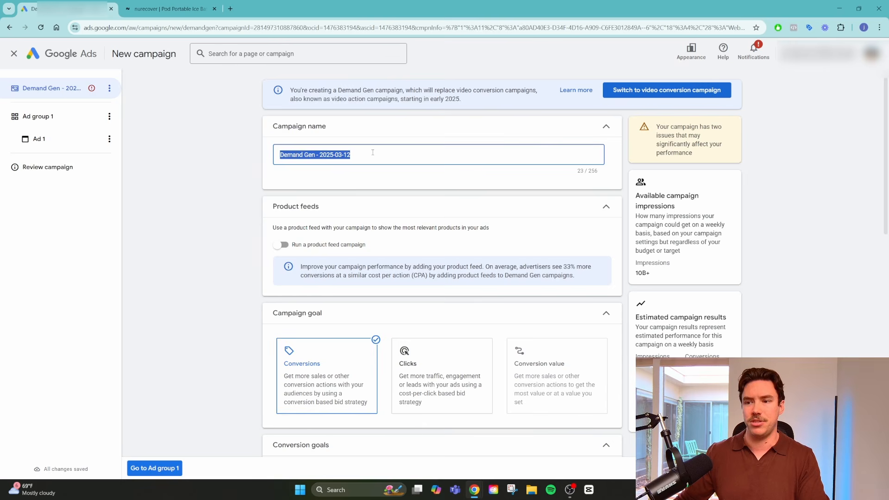
pyautogui.write('Vid')
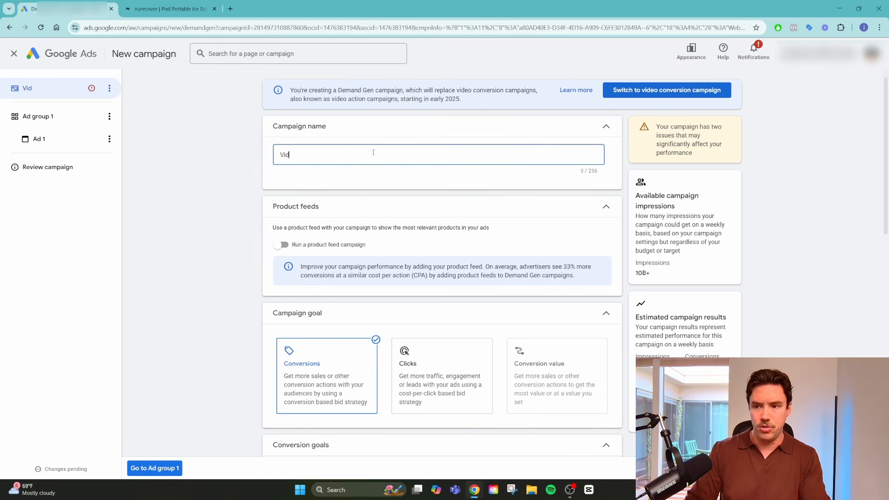
pyautogui.write('eo - I')
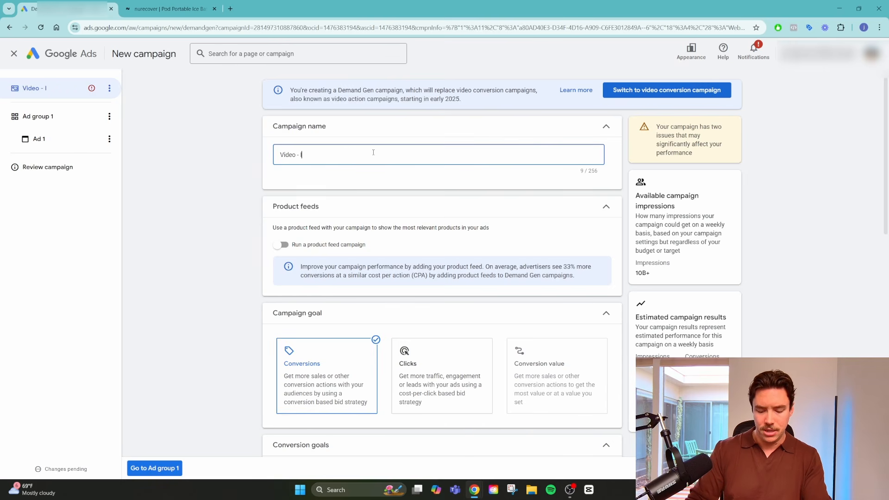
pyautogui.write('ce Bath Only |')
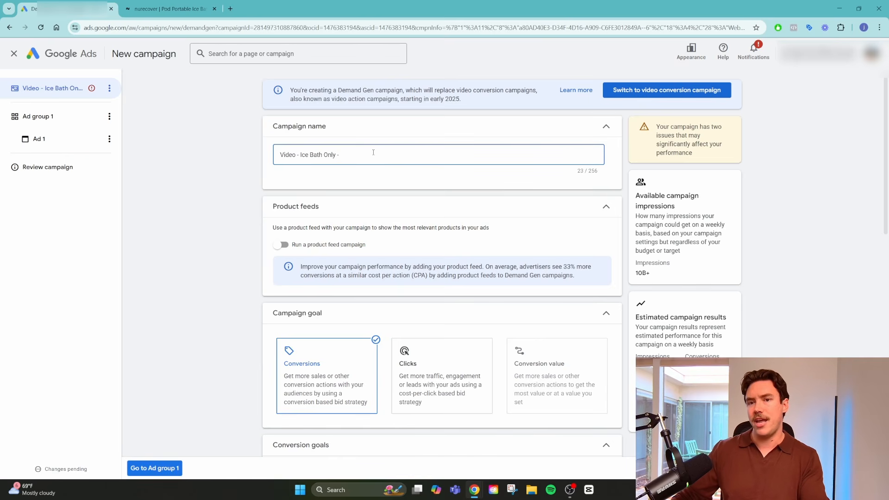
pyautogui.write(' Clicks')
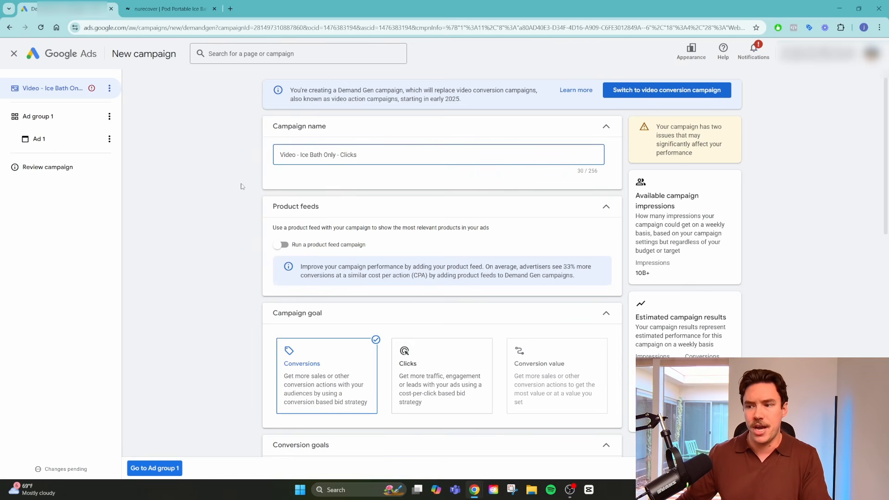
# - Turn on the product feed campaign option and set the campaign goal to Clicks
pyautogui.scroll(-1, 233, 200)
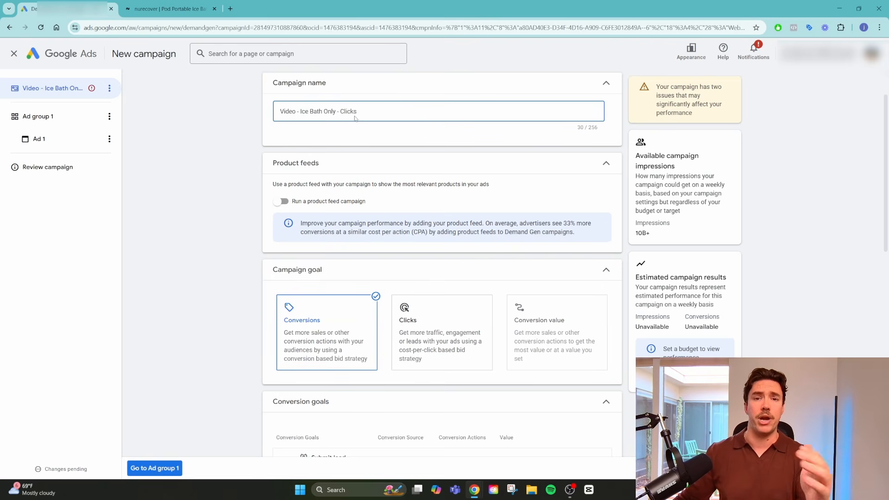
pyautogui.click(282, 202)
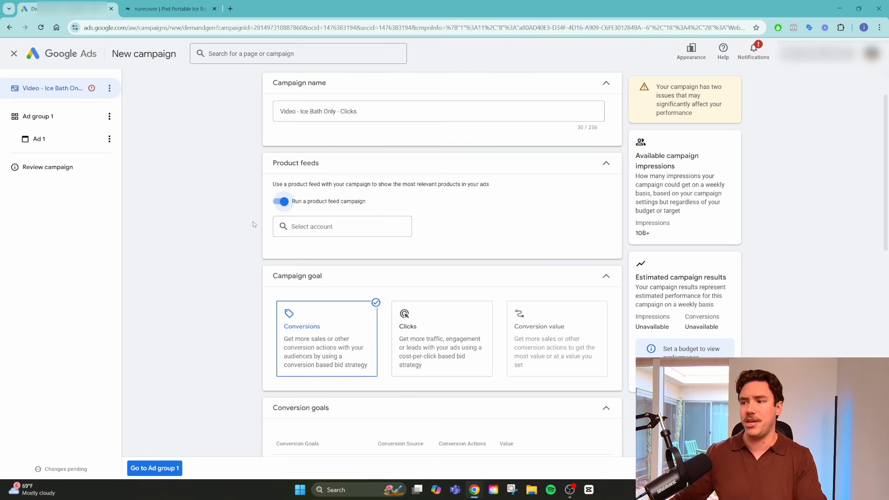
pyautogui.scroll(-2, 250, 222)
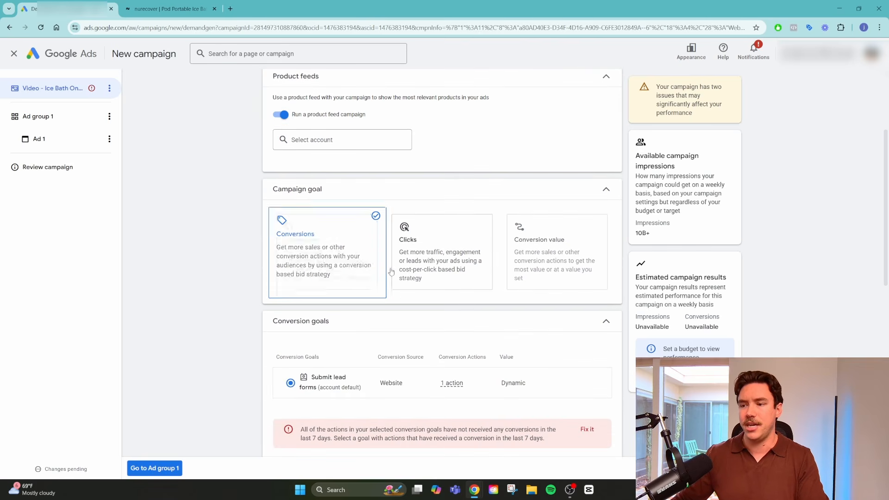
pyautogui.click(443, 257)
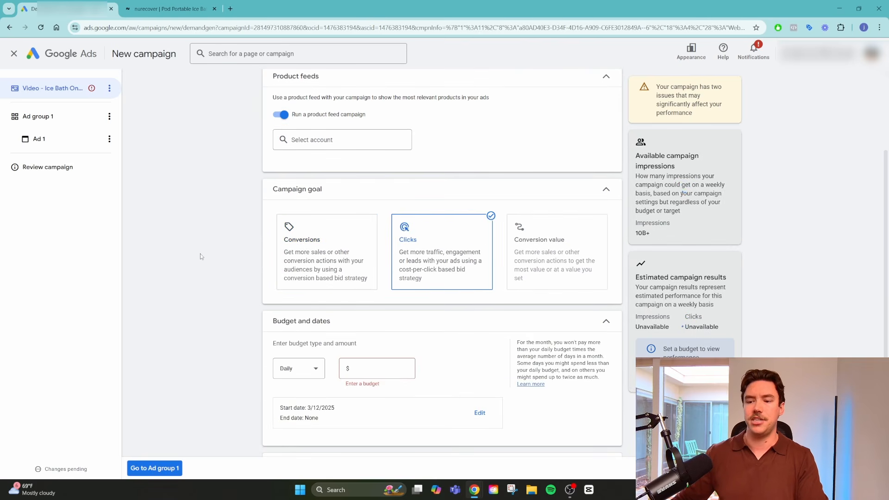
# - Set the campaign's daily budget to $111
pyautogui.click(387, 369)
pyautogui.write('111')
pyautogui.click(215, 345)
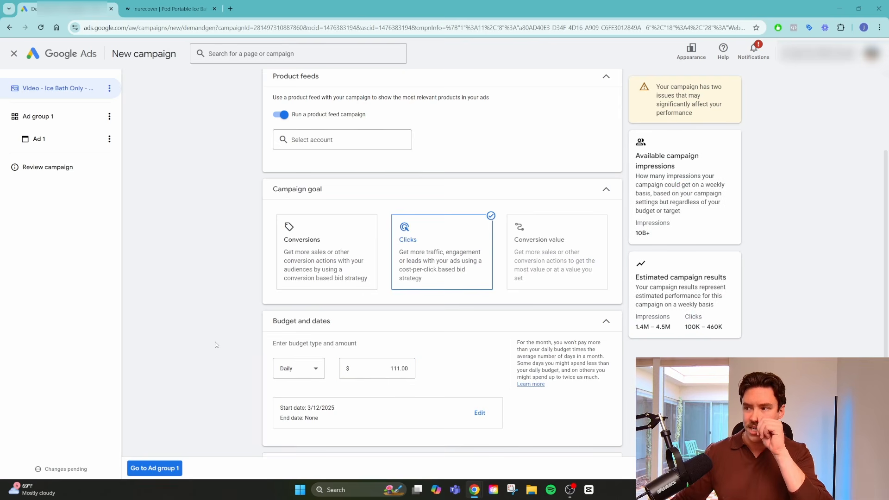
pyautogui.click(176, 9)
pyautogui.click(78, 9)
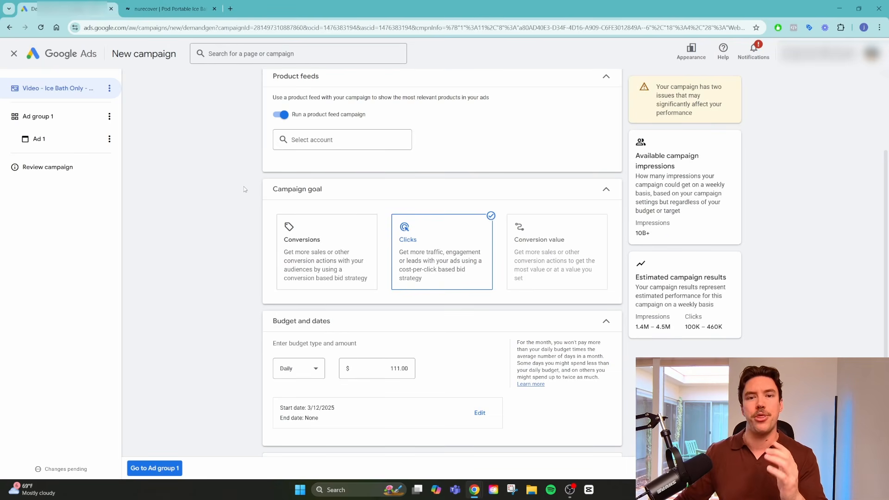
# - Enable campaign-level location and language targeting and select the option to enter another location
pyautogui.scroll(-3, 244, 186)
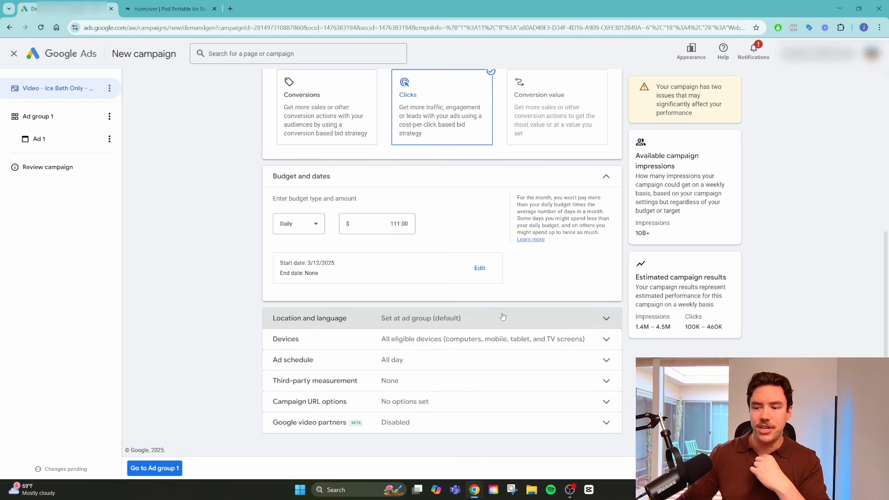
pyautogui.click(476, 325)
pyautogui.scroll(-2, 448, 354)
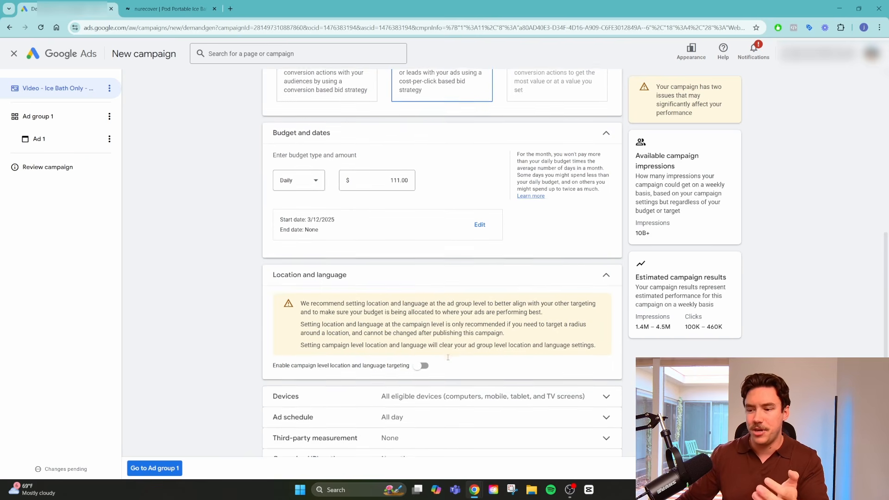
pyautogui.click(421, 323)
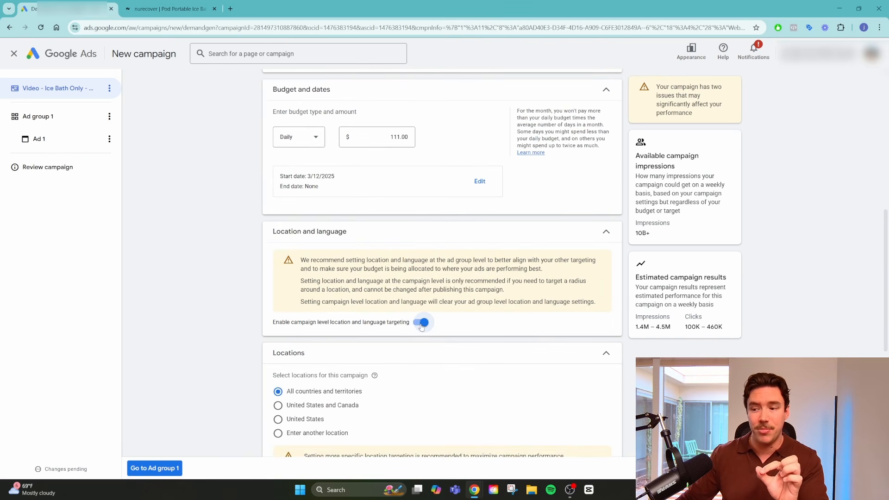
pyautogui.scroll(-2, 421, 327)
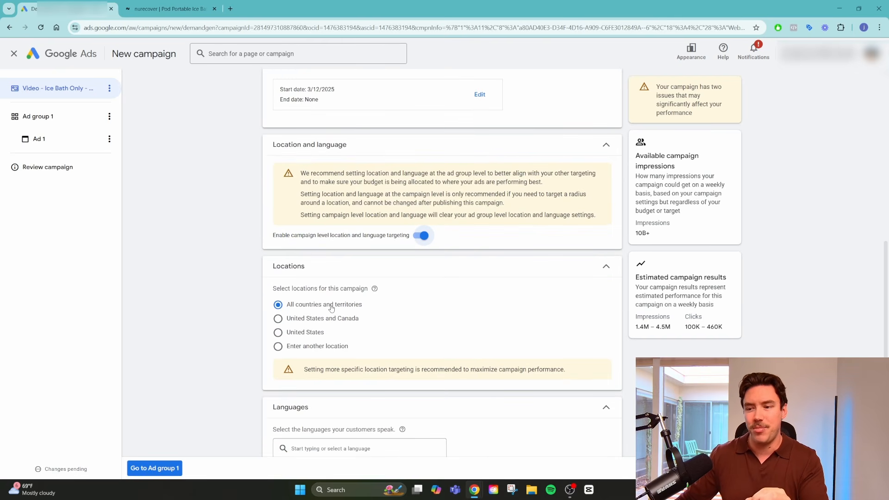
pyautogui.click(313, 346)
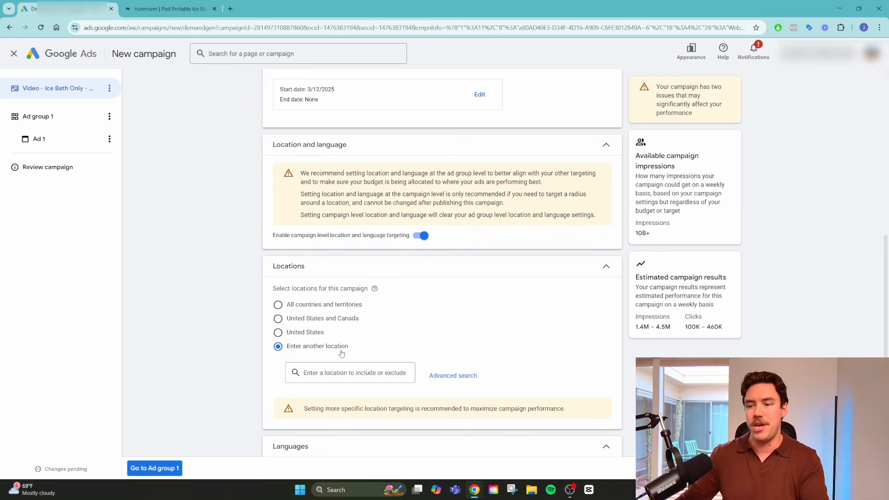
# - Try an advanced location search for "unit" and cancel it without adding a location
pyautogui.scroll(-1, 338, 333)
pyautogui.click(453, 333)
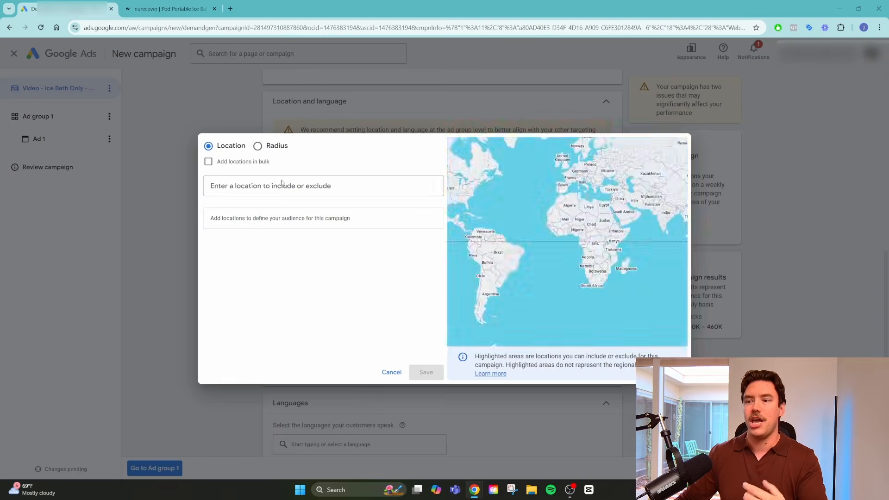
pyautogui.write('unit')
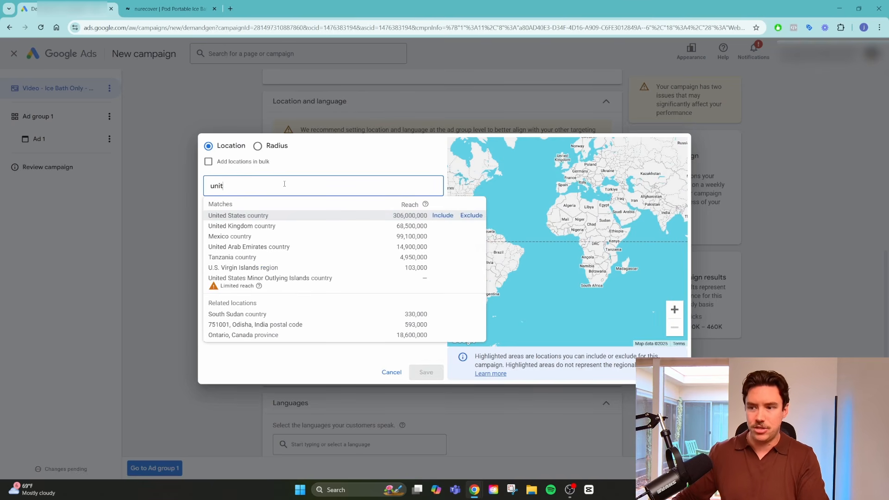
pyautogui.click(421, 169)
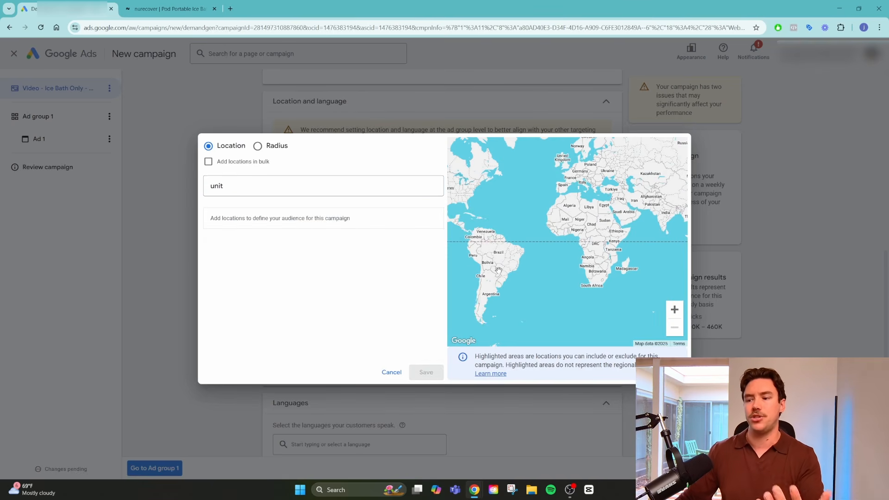
pyautogui.click(392, 372)
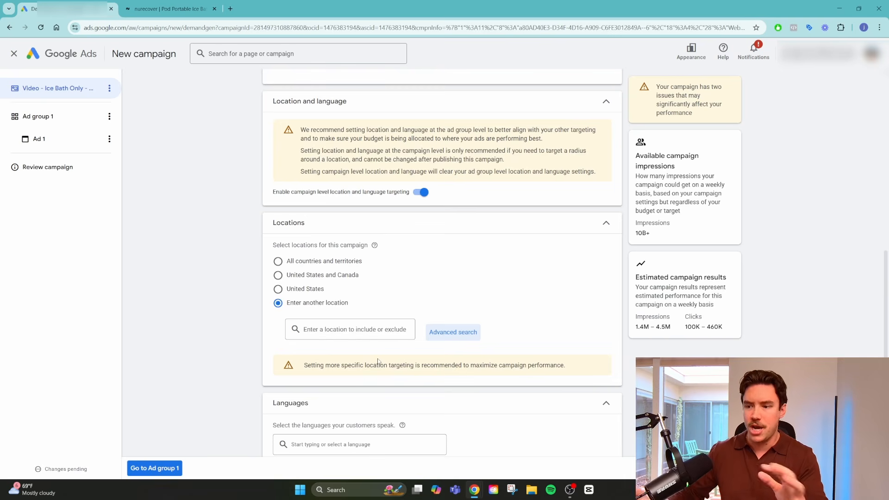
pyautogui.scroll(-4, 377, 361)
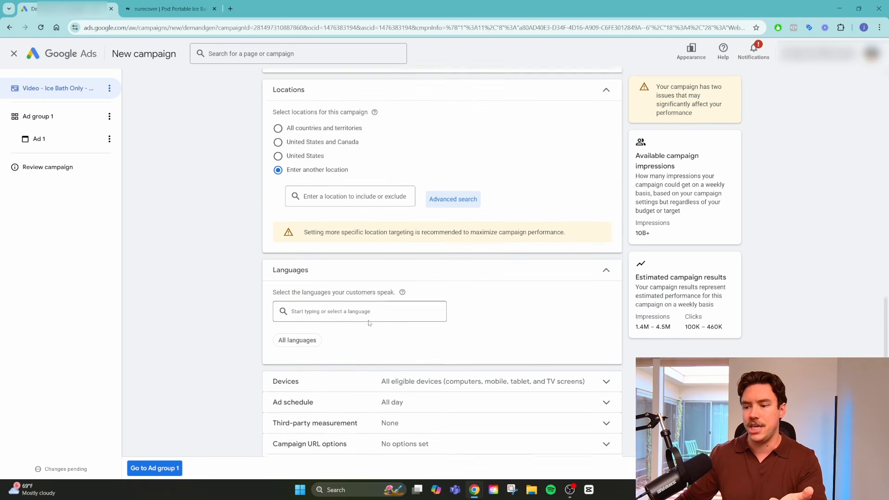
# - Set specific device targeting for the campaign and exclude TV screens, keeping computers, mobile phones and tablets
pyautogui.click(417, 339)
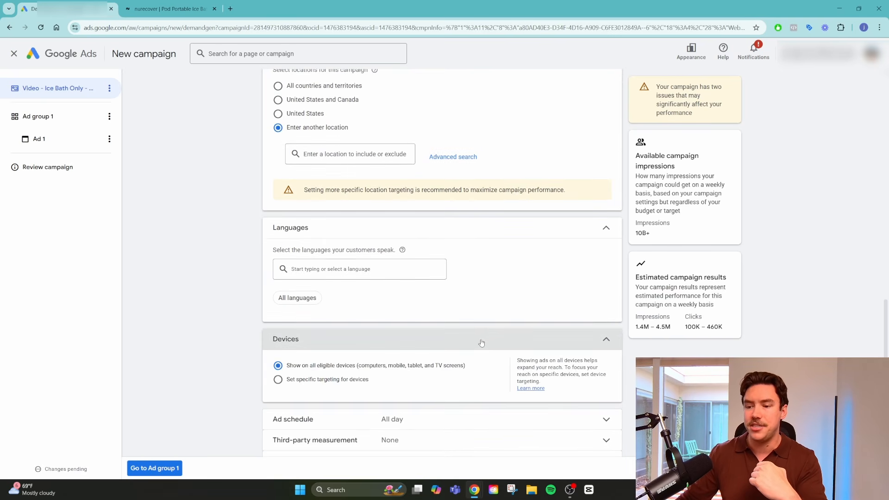
pyautogui.click(352, 380)
pyautogui.scroll(-2, 245, 370)
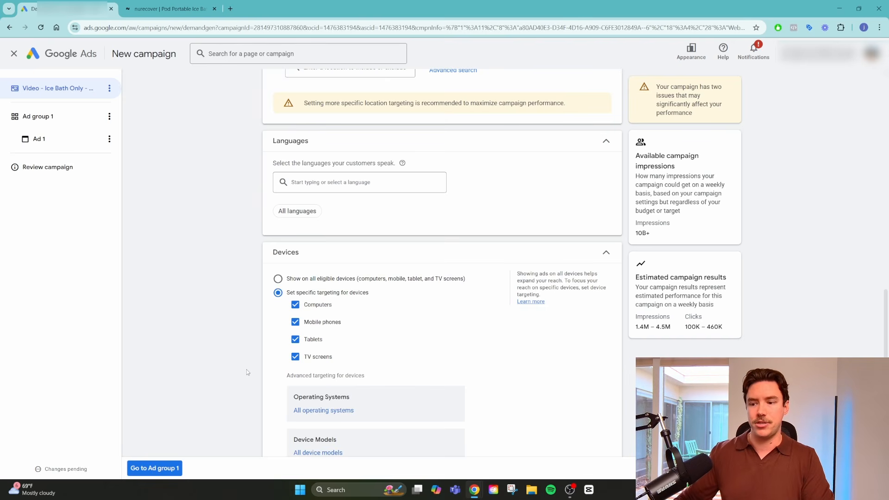
pyautogui.click(296, 357)
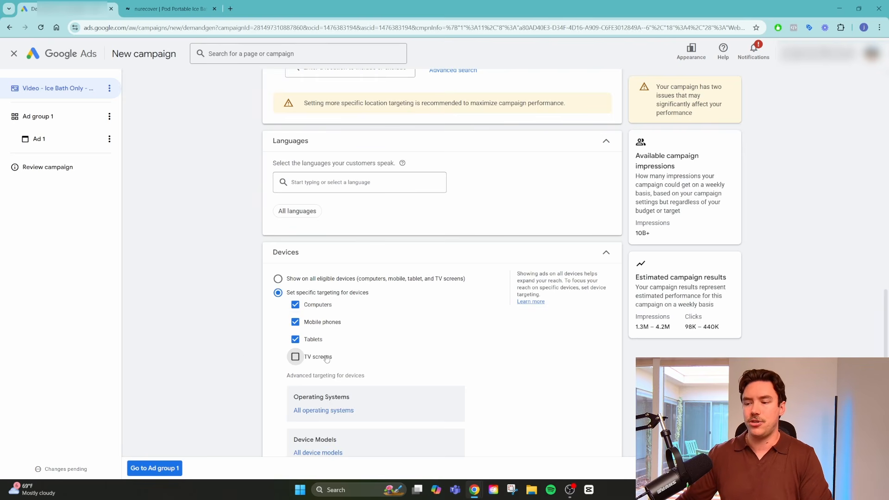
pyautogui.scroll(-3, 370, 344)
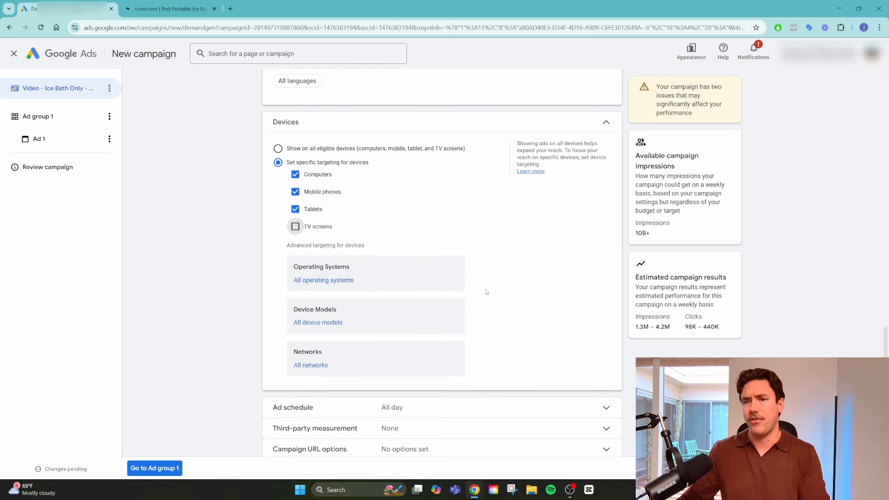
# - Expand the Google video partners setting and review the campaign's location, language and device settings
pyautogui.hotkey('ctrl', 'Tab')
pyautogui.hotkey('ctrl', 'shift', 'Tab')
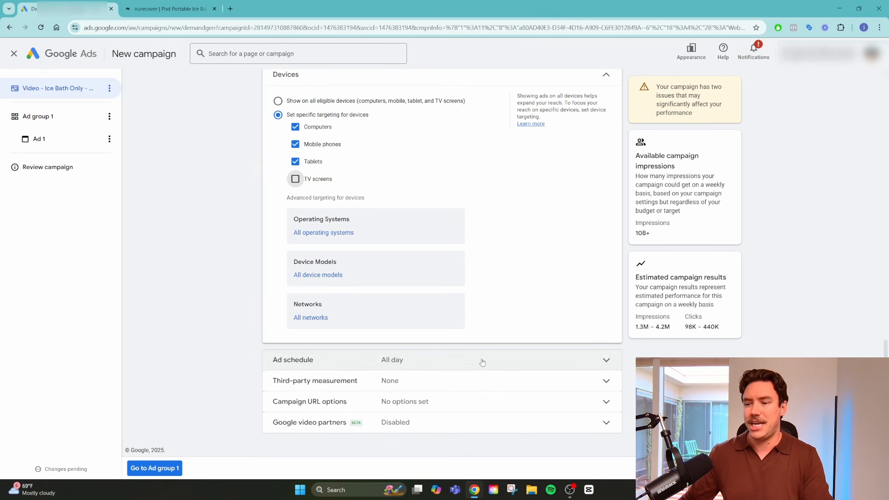
pyautogui.click(446, 422)
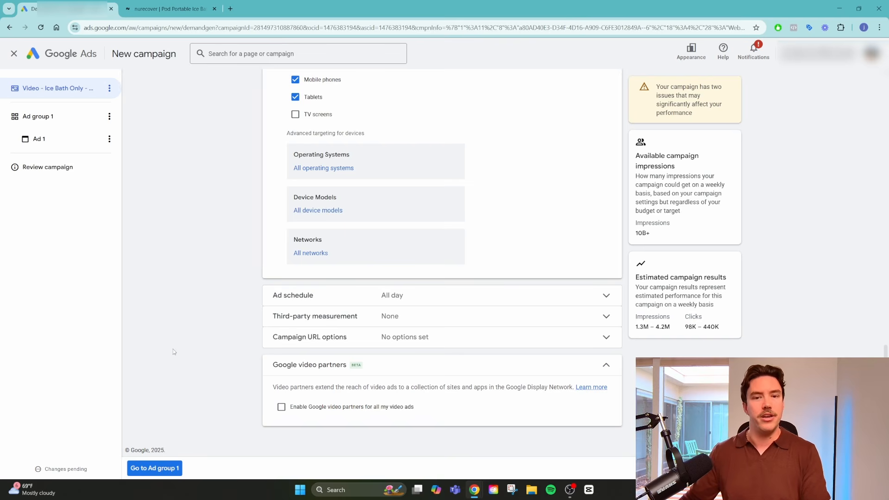
pyautogui.scroll(14, 174, 351)
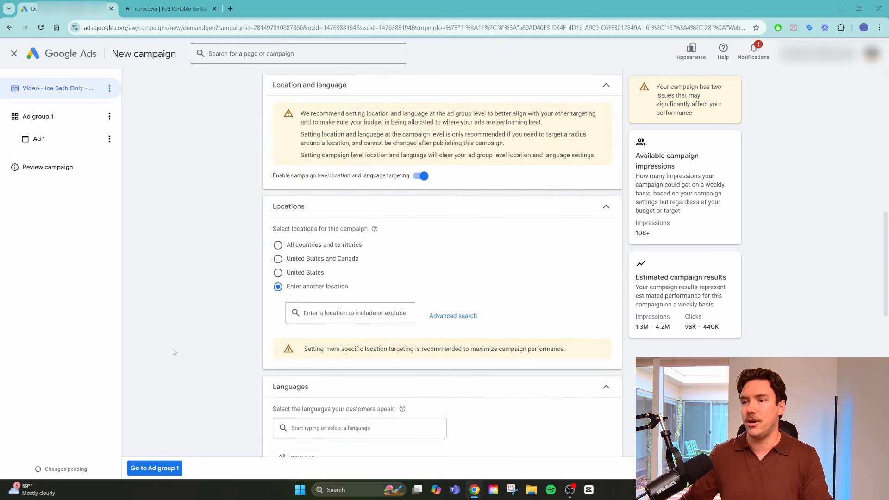
pyautogui.scroll(-13, 173, 351)
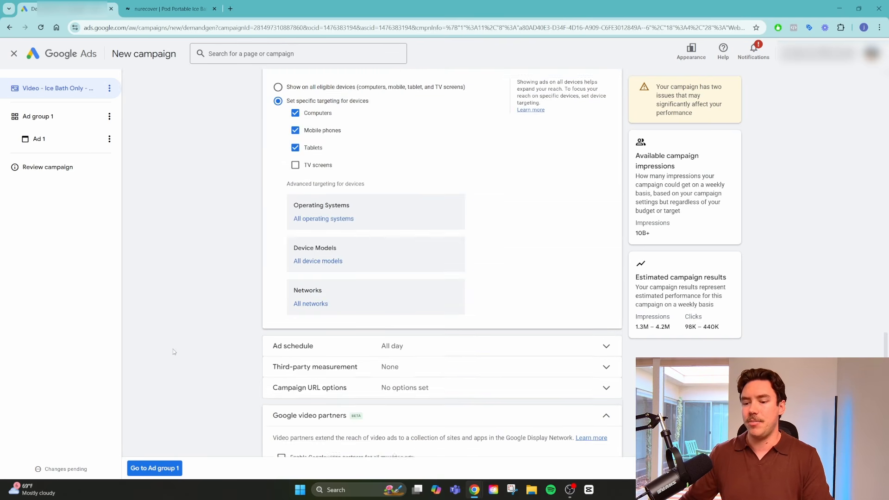
# - Continue to the campaign's first ad group and rename it "Ice Bath Only"
pyautogui.click(167, 474)
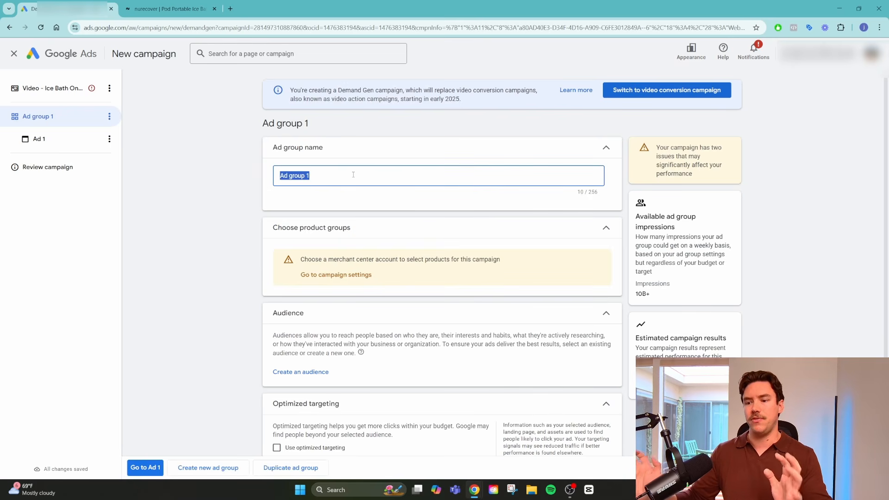
pyautogui.press('BackSpace')
pyautogui.write('Ice ')
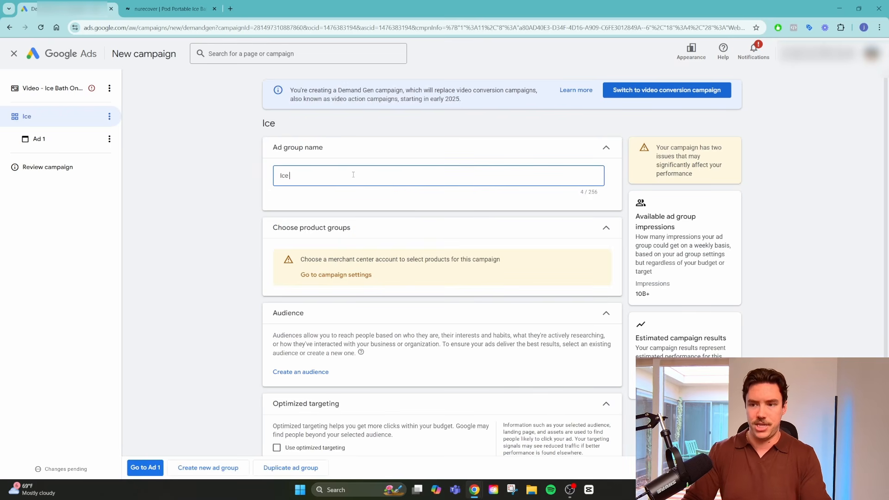
pyautogui.write('Bath Only')
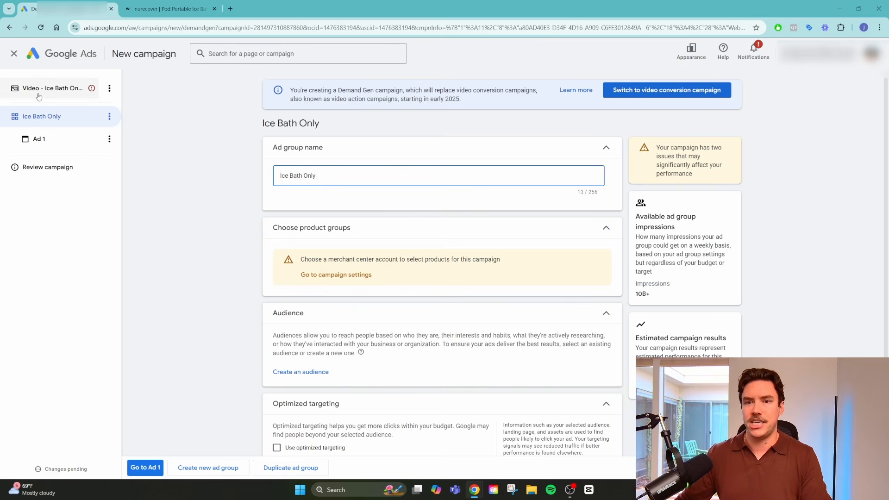
# - Return to the campaign settings and append "- USA" to the campaign name
pyautogui.click(51, 88)
pyautogui.click(364, 154)
pyautogui.write('- USA')
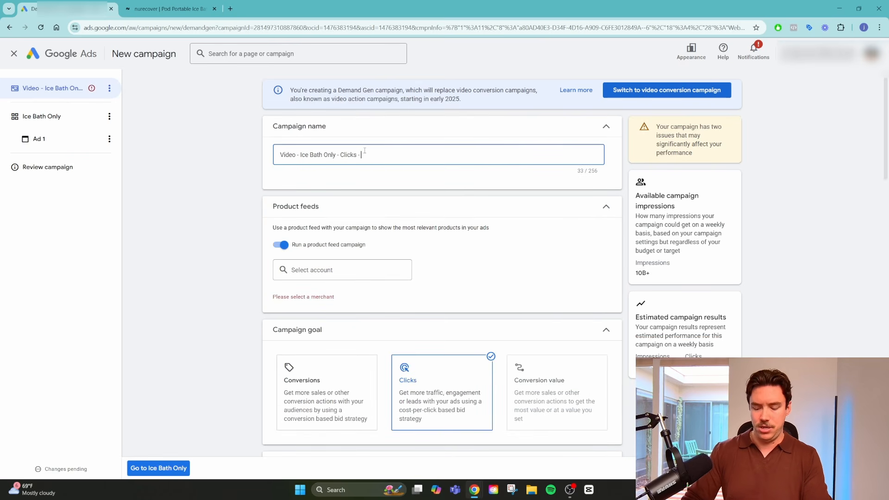
# - Start a new audience for the Ice Bath Only ad group and name it "Ice Bath Catch-All"
pyautogui.click(42, 116)
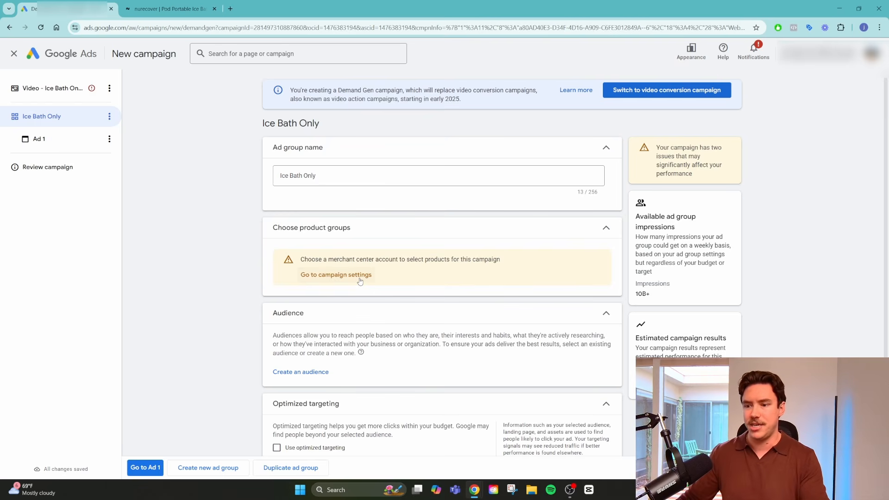
pyautogui.scroll(-1, 352, 282)
pyautogui.scroll(-1, 351, 282)
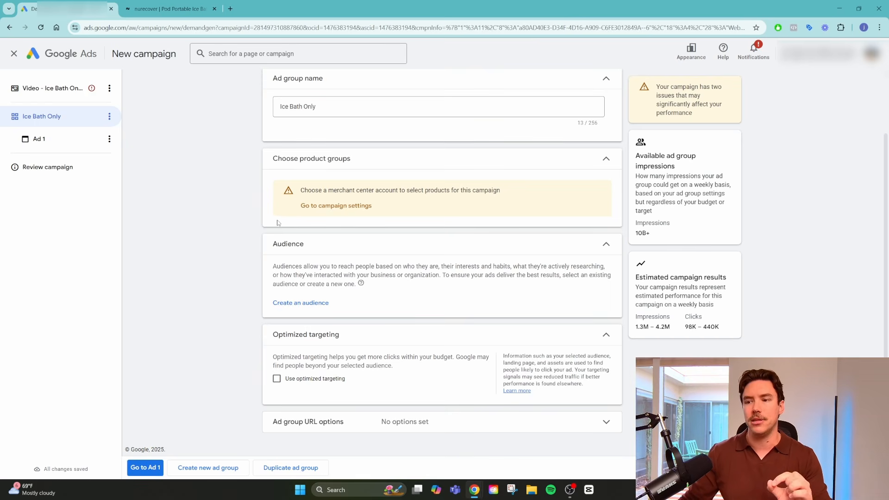
pyautogui.click(314, 309)
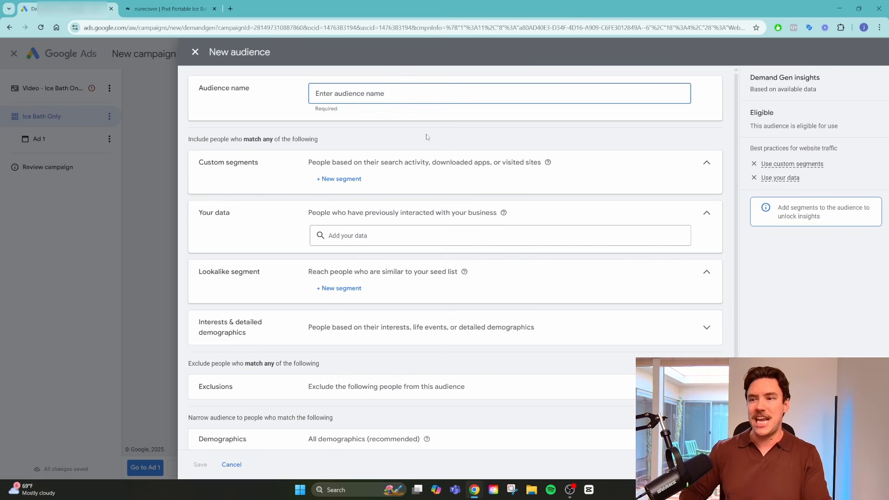
pyautogui.write('Ice Batg')
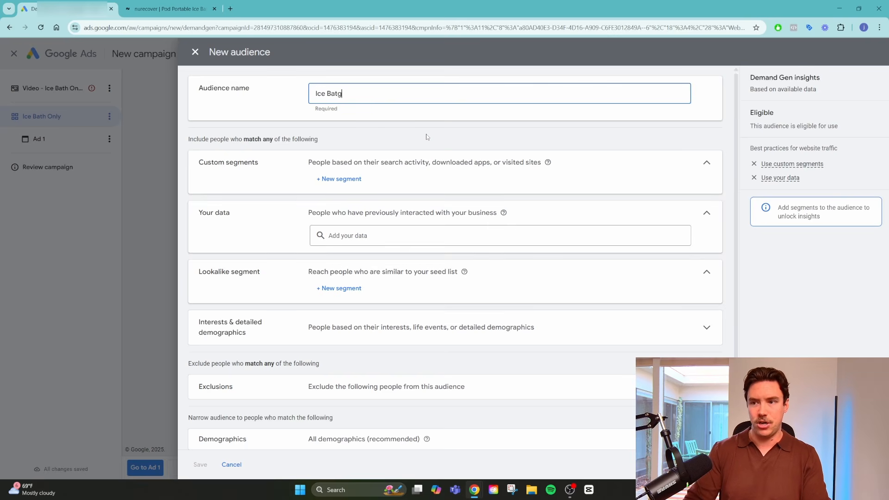
pyautogui.press('BackSpace')
pyautogui.write('h Catch-All')
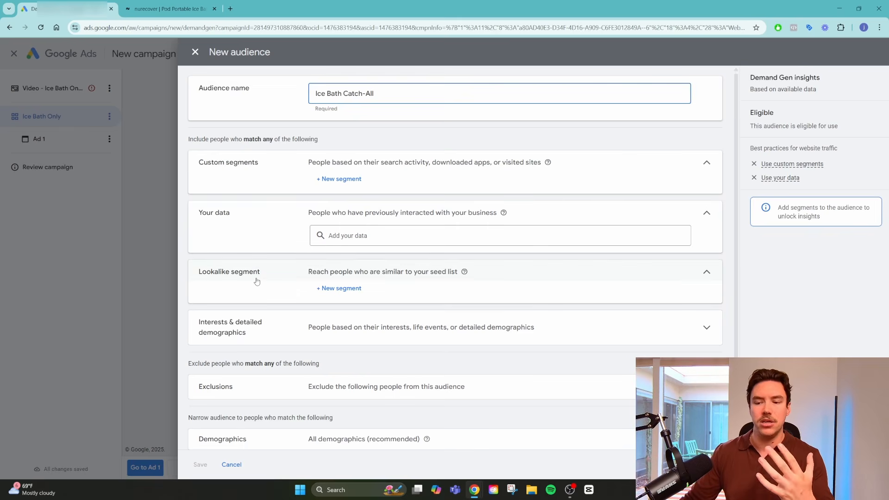
pyautogui.scroll(-1, 270, 333)
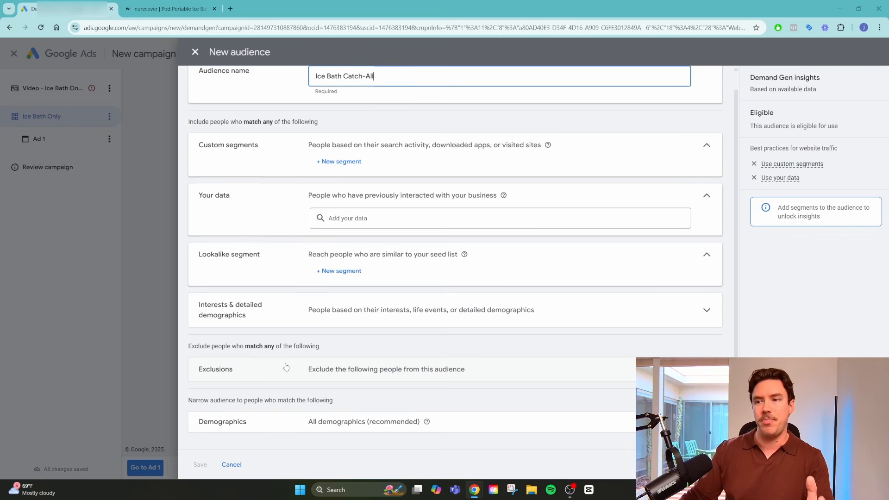
pyautogui.scroll(1, 286, 367)
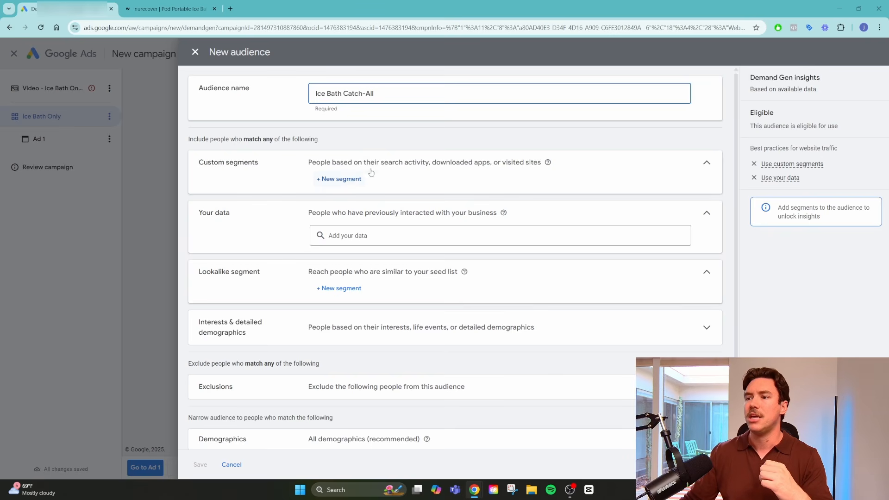
# - Create a custom segment of people who searched Google for "ice bath", "portable ice bath" and "cold plunge"
pyautogui.click(351, 180)
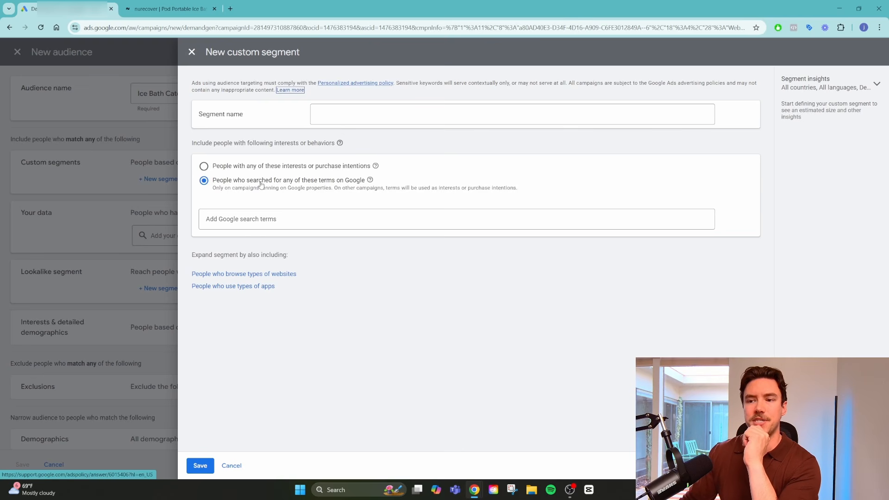
pyautogui.click(269, 170)
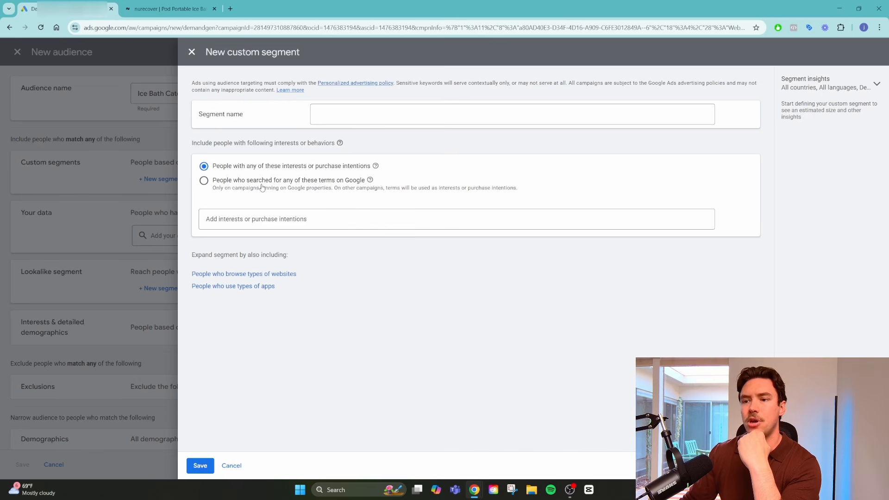
pyautogui.click(262, 184)
pyautogui.click(281, 220)
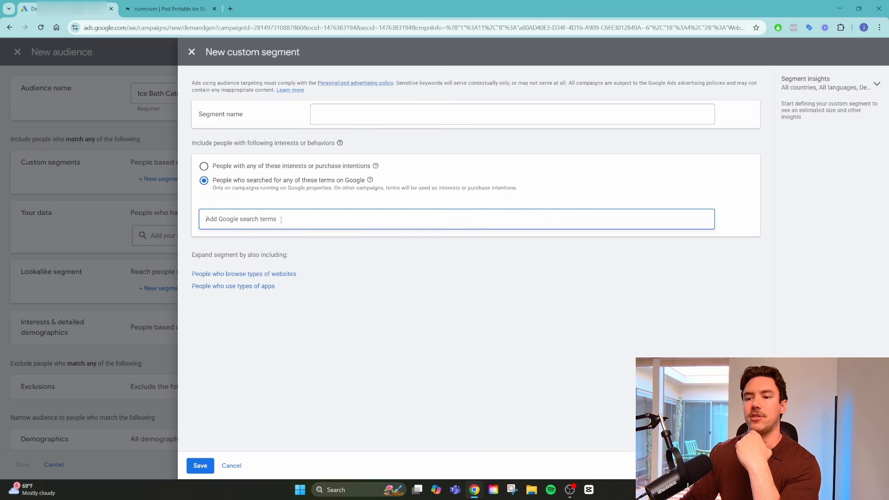
pyautogui.write('ice bath')
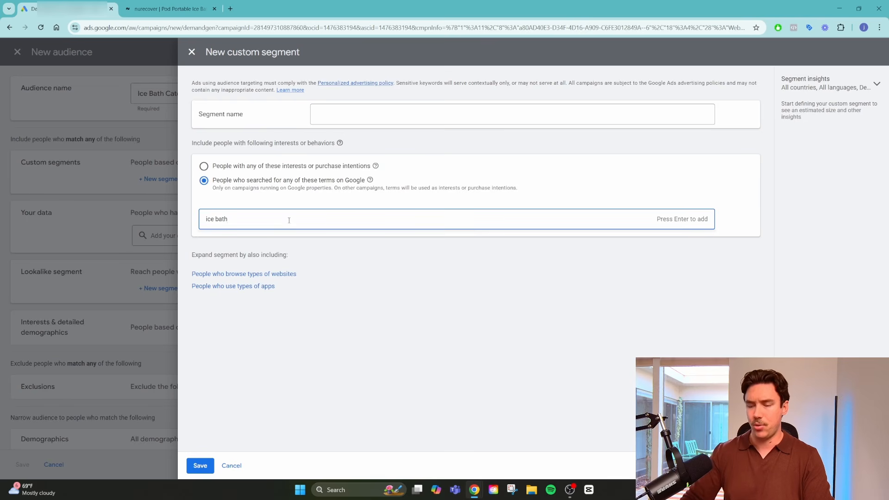
pyautogui.press('Return')
pyautogui.write('p')
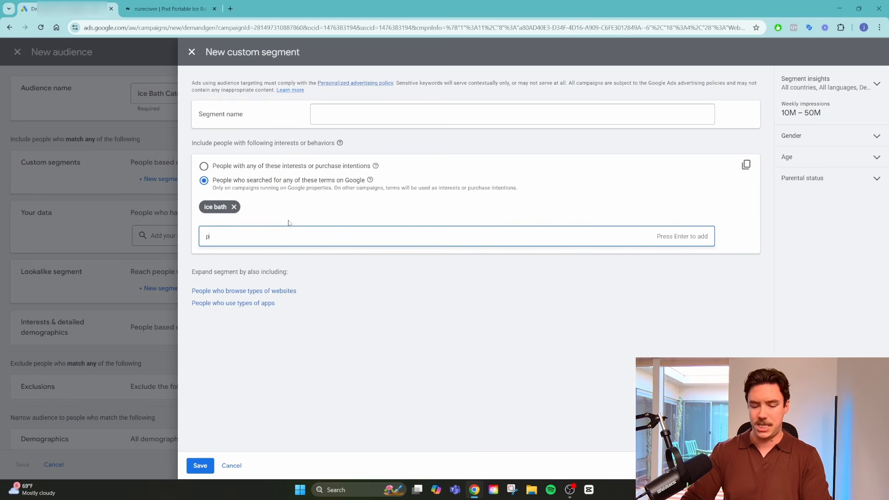
pyautogui.write('ortable ice bath')
pyautogui.press('Return')
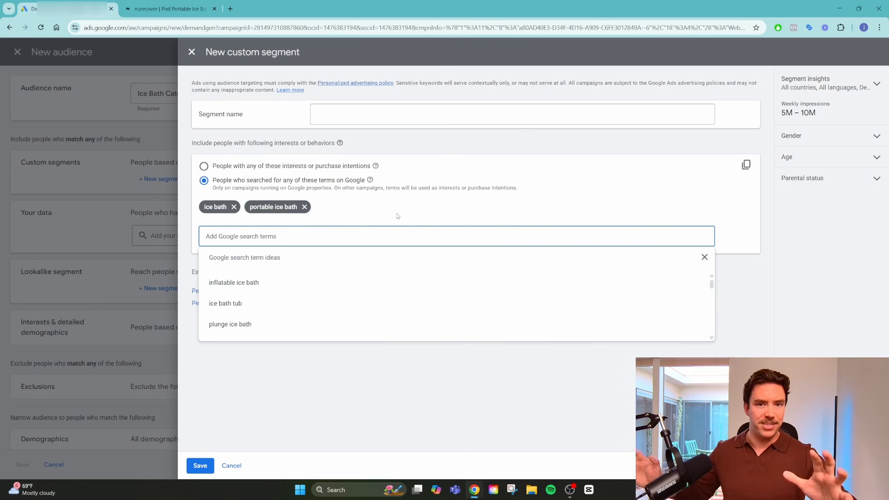
pyautogui.write('cold plunge')
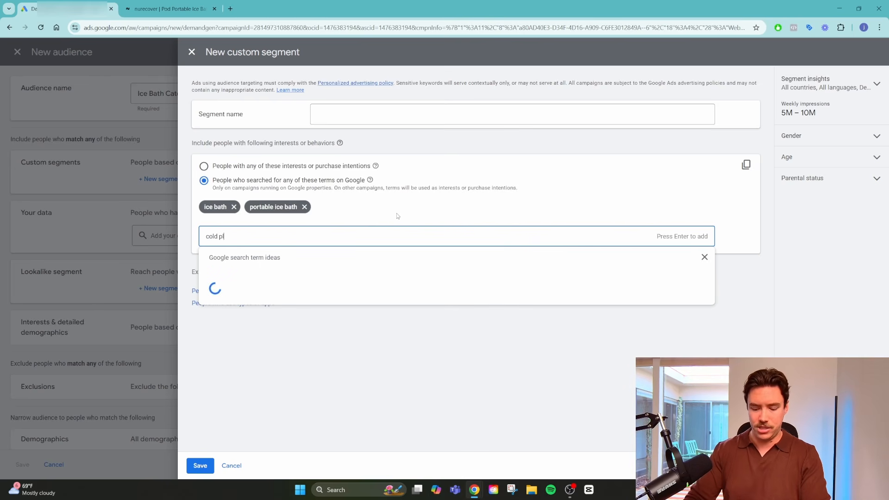
pyautogui.press('Return')
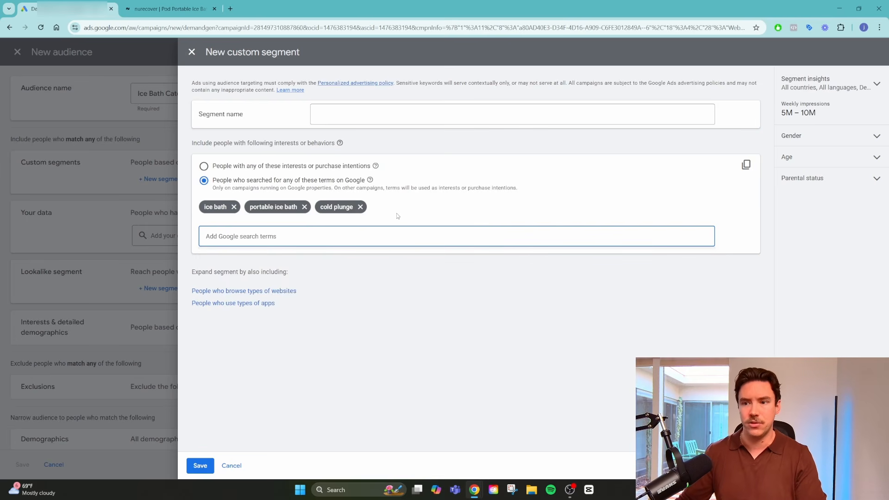
# - Name the custom segment "Ice Bath/Cold Plunge Related searches" and save it
pyautogui.click(356, 111)
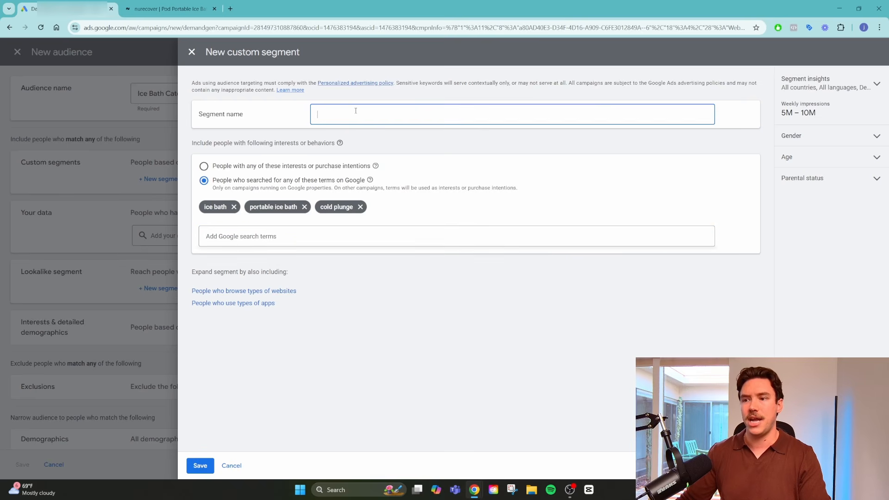
pyautogui.write('Ice Bath')
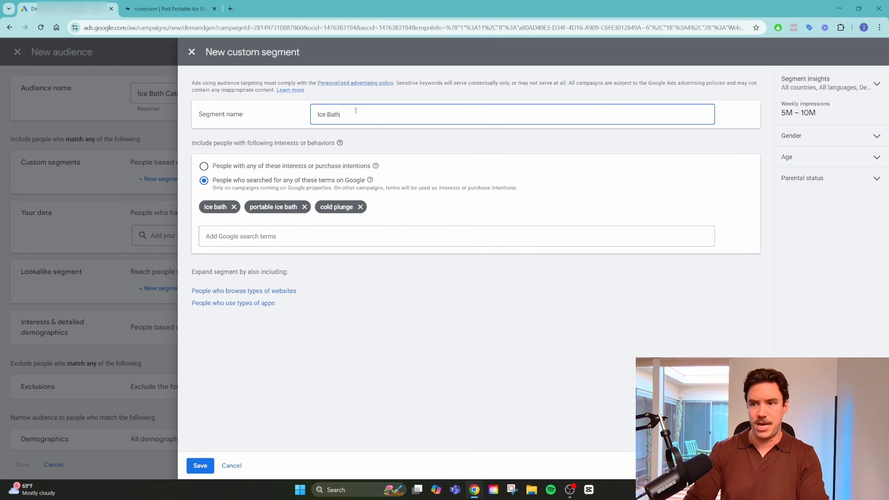
pyautogui.write('/Cold Plunge Related searches')
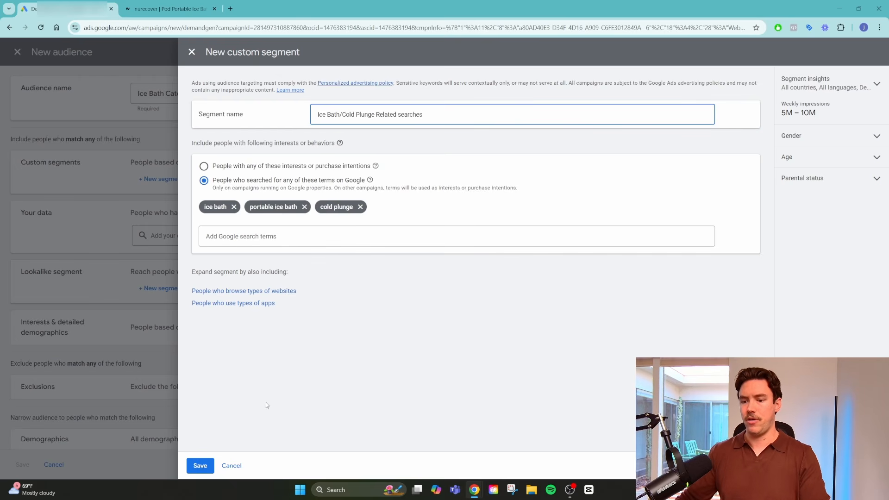
pyautogui.click(201, 466)
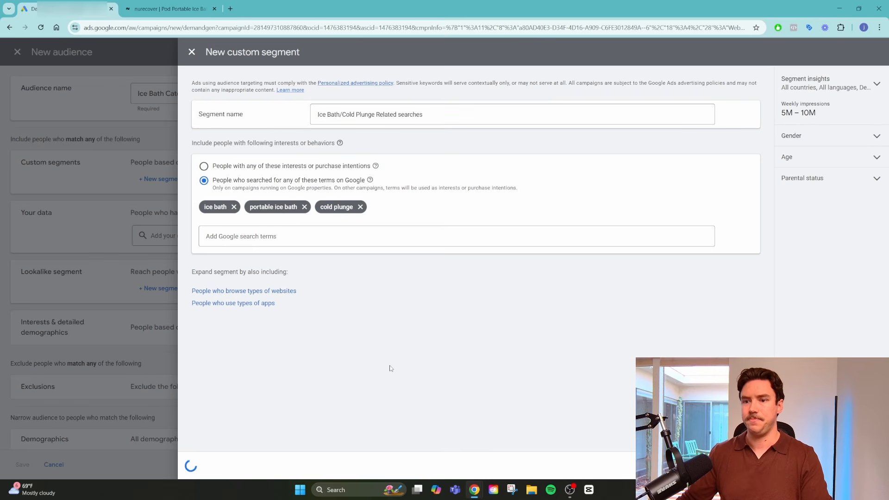
# - Start another custom segment based on interests or purchase intentions and expand it to people who browse types of websites
pyautogui.click(434, 214)
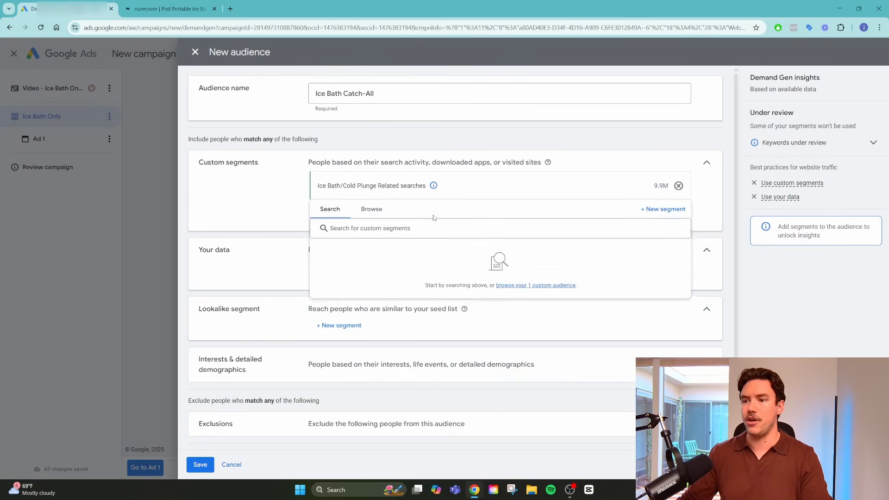
pyautogui.click(664, 210)
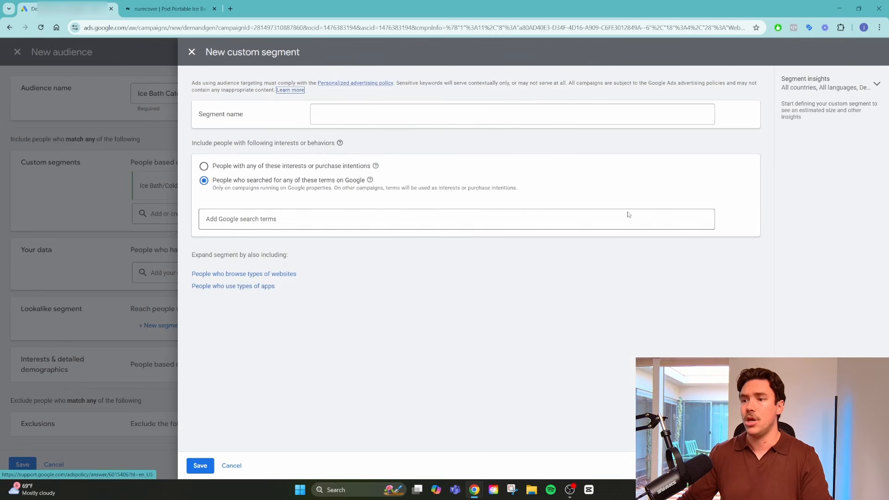
pyautogui.click(309, 168)
pyautogui.click(302, 218)
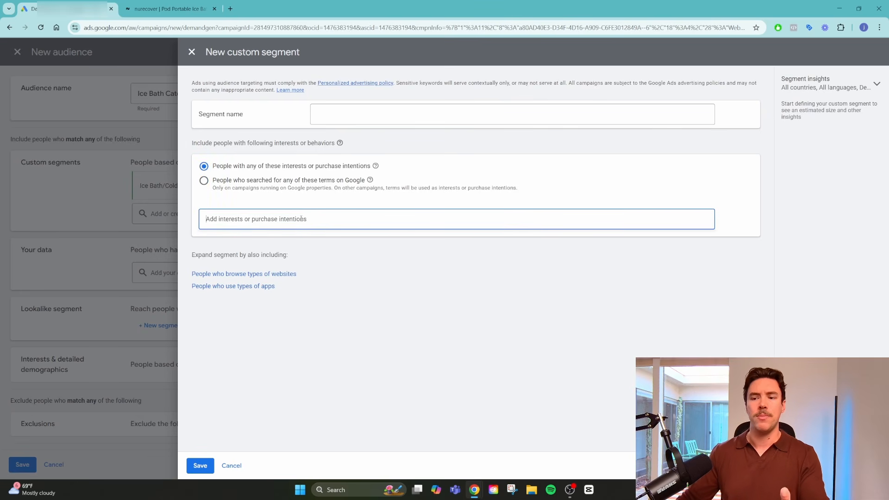
pyautogui.click(282, 275)
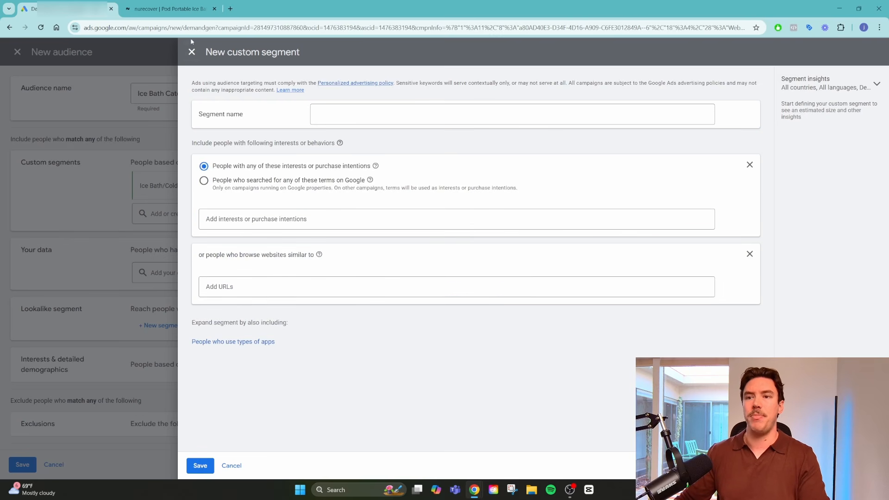
# - Search Google for "cold plunge" in a new browser tab to look for competitor stores
pyautogui.click(178, 15)
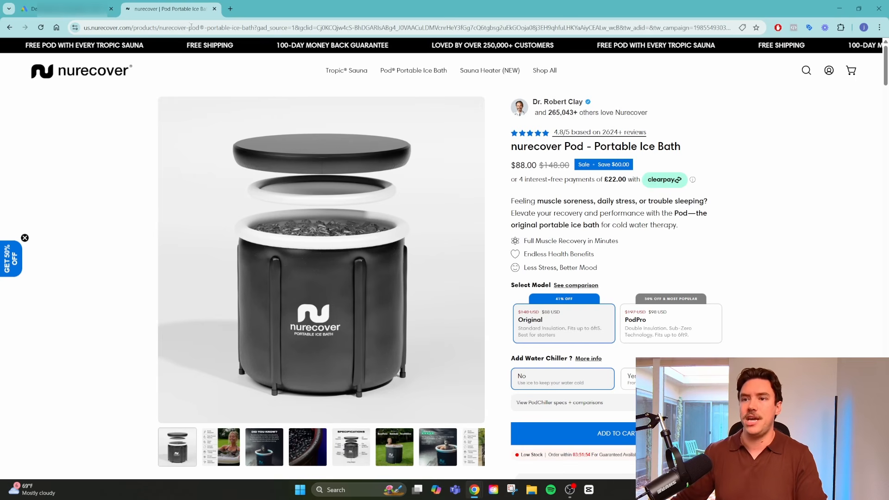
pyautogui.click(231, 8)
pyautogui.write('portable i')
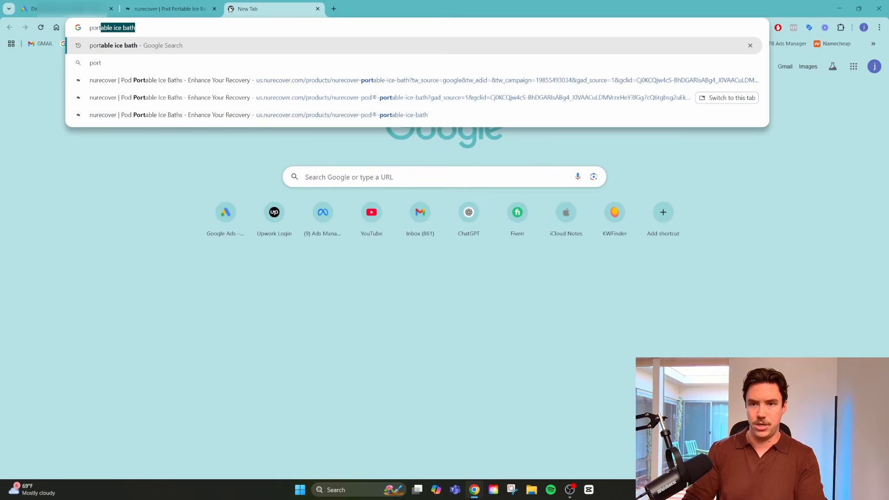
pyautogui.press('BackSpace')
pyautogui.press('BackSpace')
pyautogui.press('BackSpace')
pyautogui.press('BackSpace')
pyautogui.press('BackSpace')
pyautogui.press('BackSpace')
pyautogui.press('BackSpace')
pyautogui.press('BackSpace')
pyautogui.press('BackSpace')
pyautogui.press('BackSpace')
pyautogui.press('BackSpace')
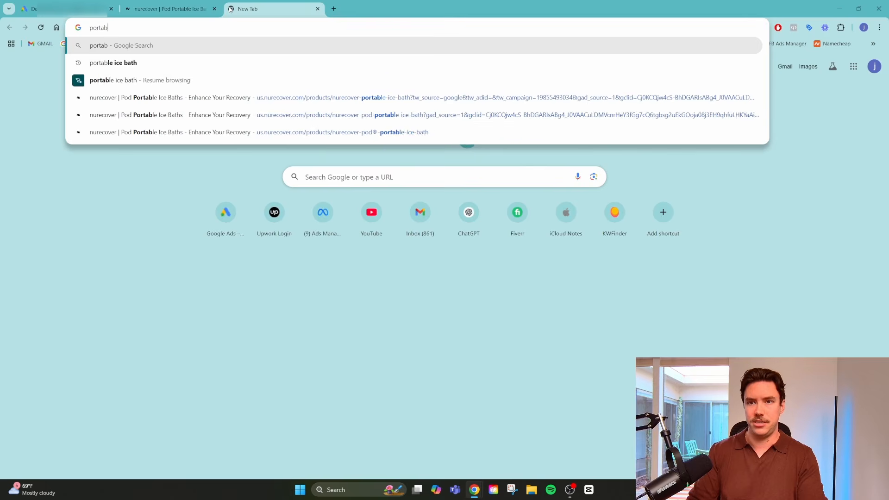
pyautogui.write('cold pung')
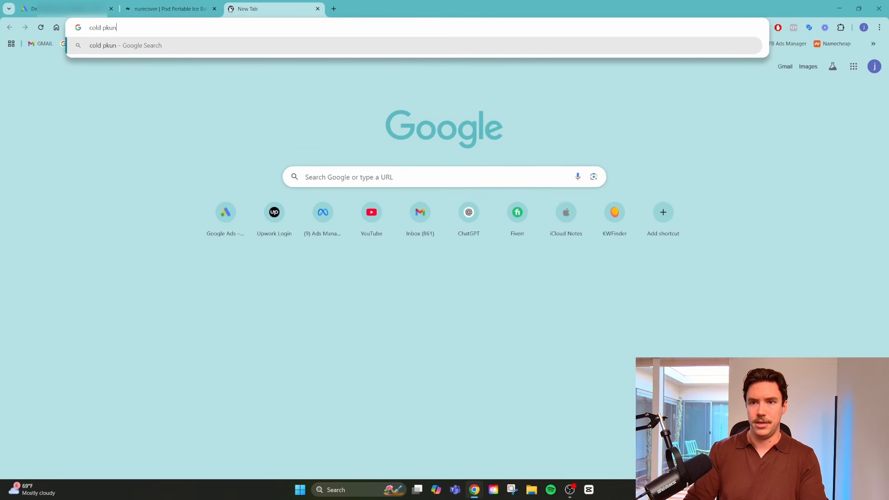
pyautogui.press('BackSpace')
pyautogui.press('BackSpace')
pyautogui.press('BackSpace')
pyautogui.write('lunge')
pyautogui.press('Return')
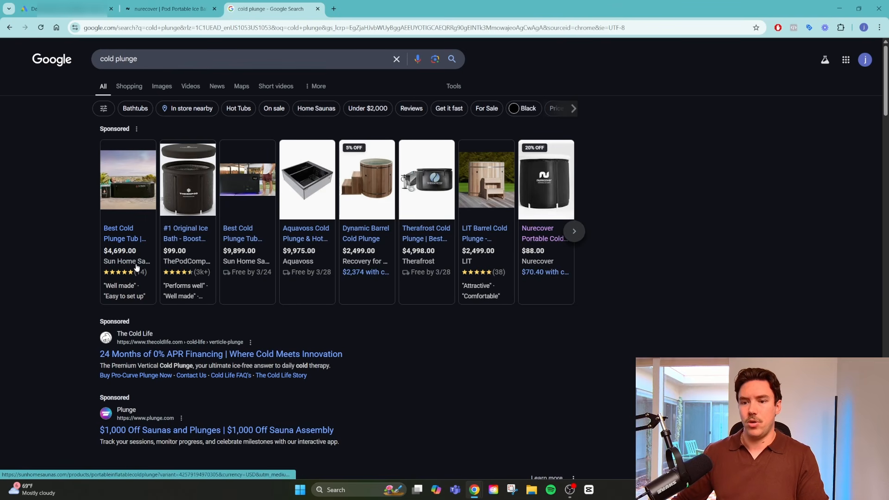
# - Open The Pod Company's sponsored ice bath listing and compare its product page with the nurecover Pod page
pyautogui.click(181, 272)
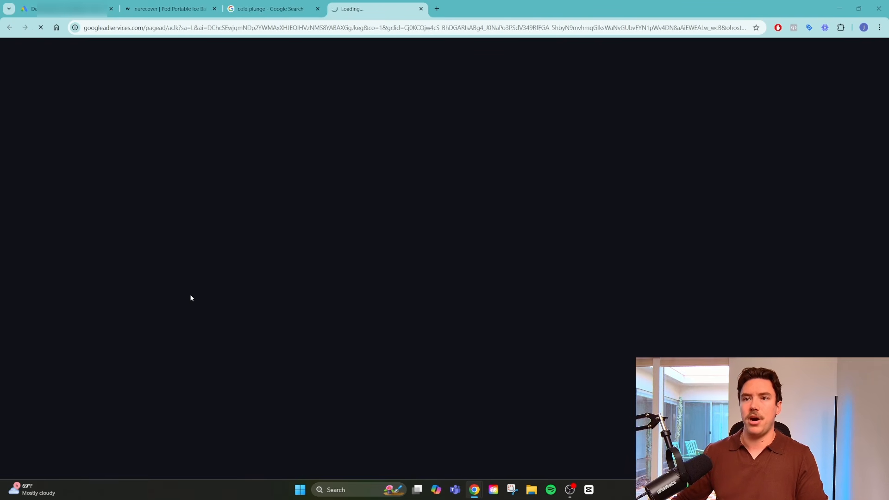
pyautogui.moveTo(384, 4); pyautogui.dragTo(278, 5)
pyautogui.click(169, 9)
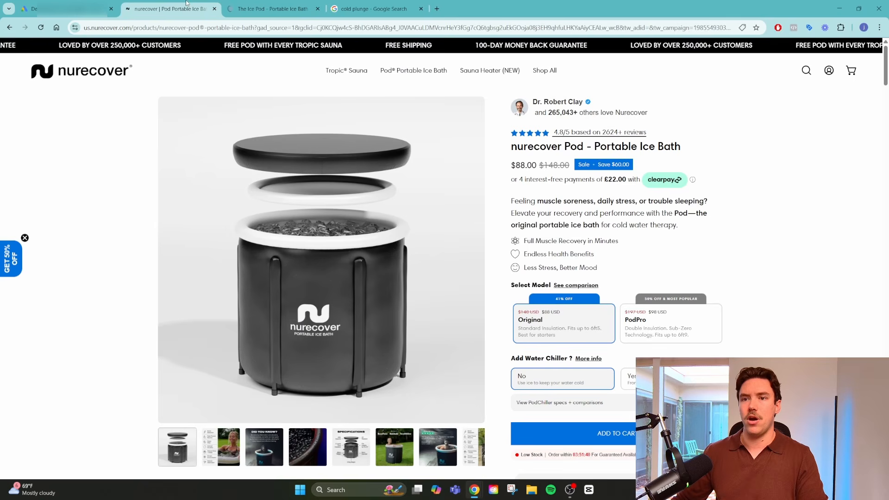
pyautogui.click(275, 2)
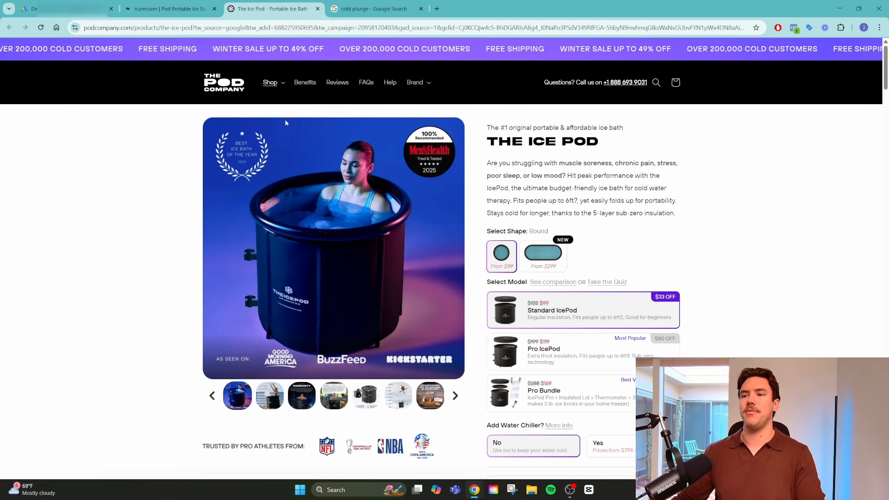
pyautogui.scroll(-3, 441, 243)
pyautogui.scroll(-10, 438, 243)
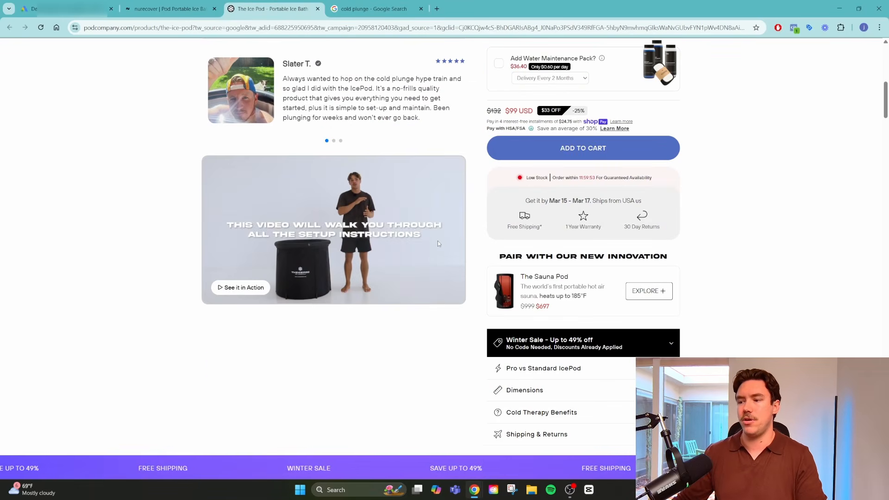
pyautogui.scroll(15, 437, 243)
pyautogui.click(161, 5)
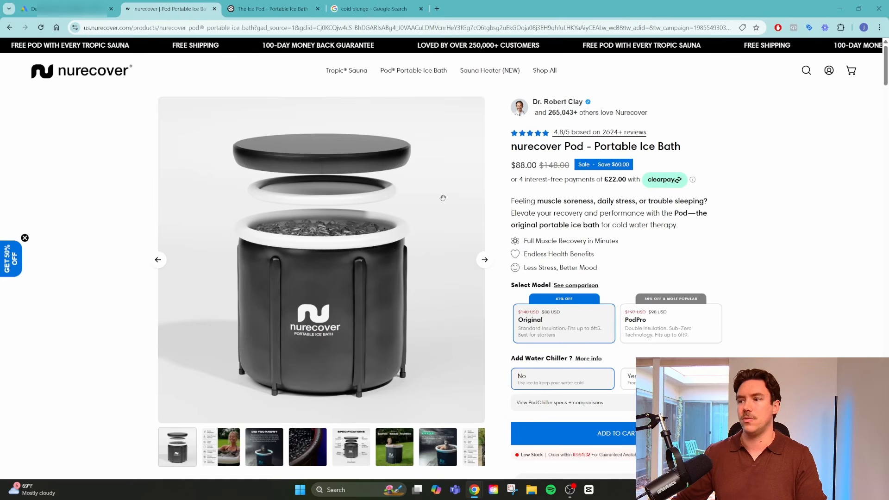
pyautogui.scroll(-10, 601, 259)
pyautogui.scroll(8, 468, 227)
pyautogui.click(273, 9)
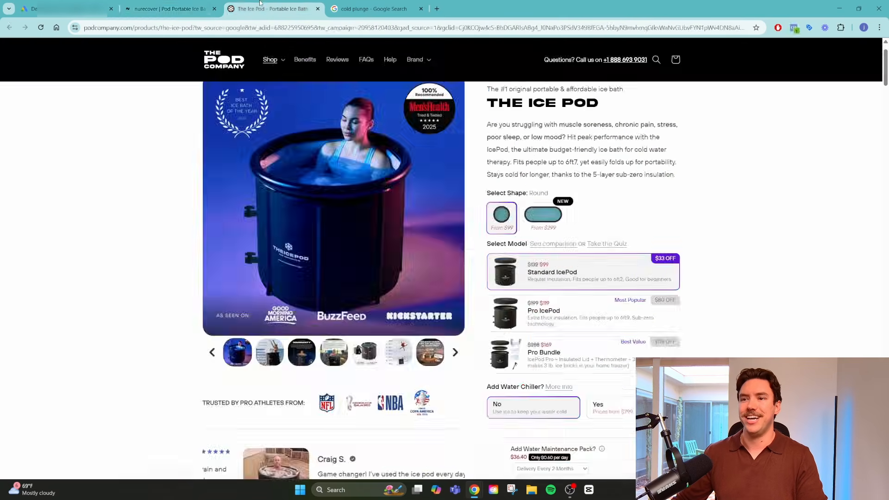
# - Go to The Pod Company's home page, copy its web address and look through the page
pyautogui.click(176, 29)
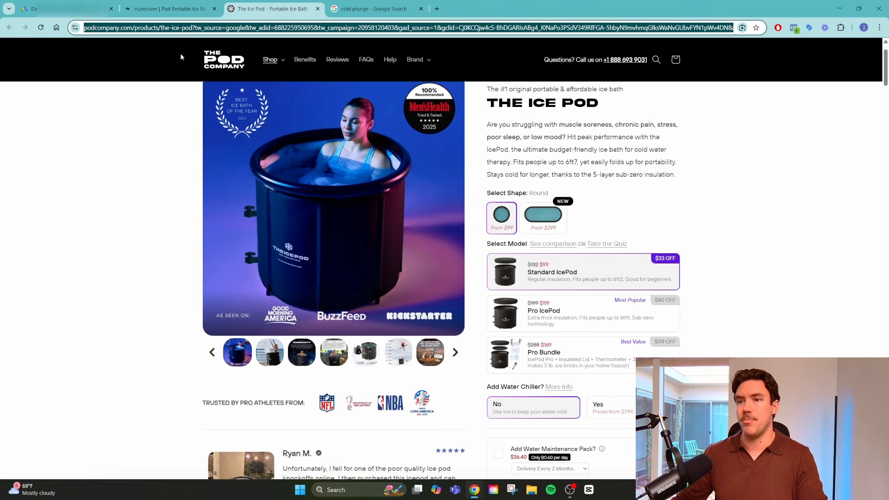
pyautogui.click(209, 65)
pyautogui.click(125, 29)
pyautogui.hotkey('ctrl', 'c')
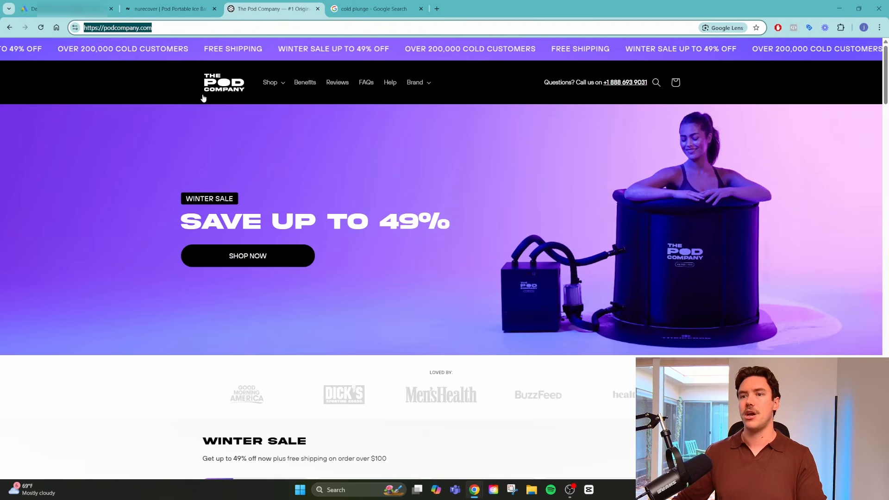
pyautogui.scroll(-12, 373, 239)
pyautogui.scroll(-8, 373, 239)
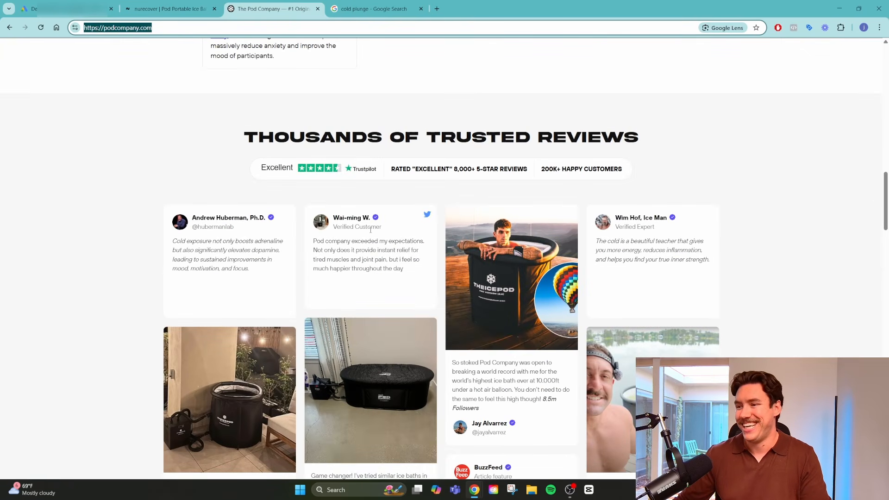
pyautogui.scroll(-3, 370, 230)
pyautogui.scroll(20, 370, 234)
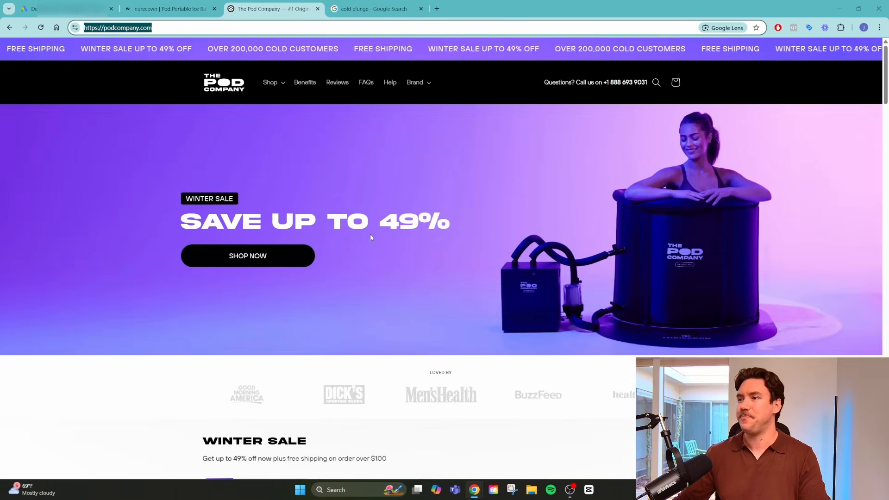
# - Back in Google Ads, add podcompany.com to the websites that the new custom segment's people browse
pyautogui.click(70, 9)
pyautogui.click(270, 286)
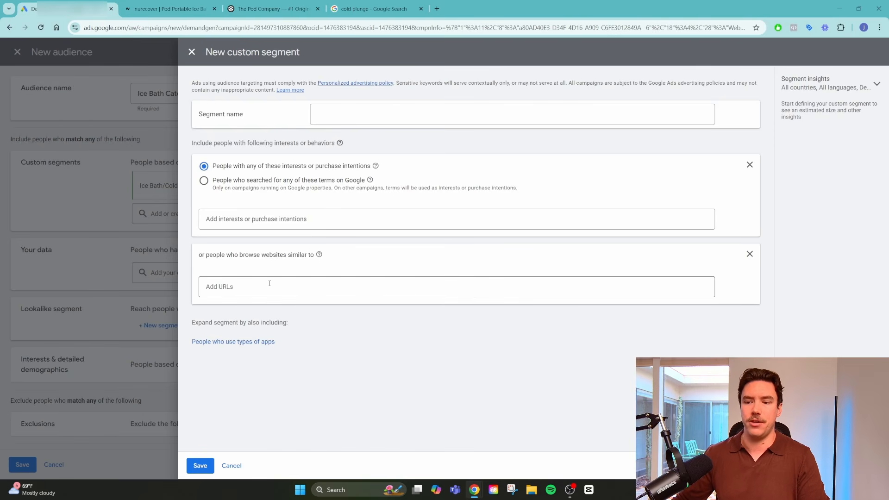
pyautogui.hotkey('ctrl', 'v')
pyautogui.press('Return')
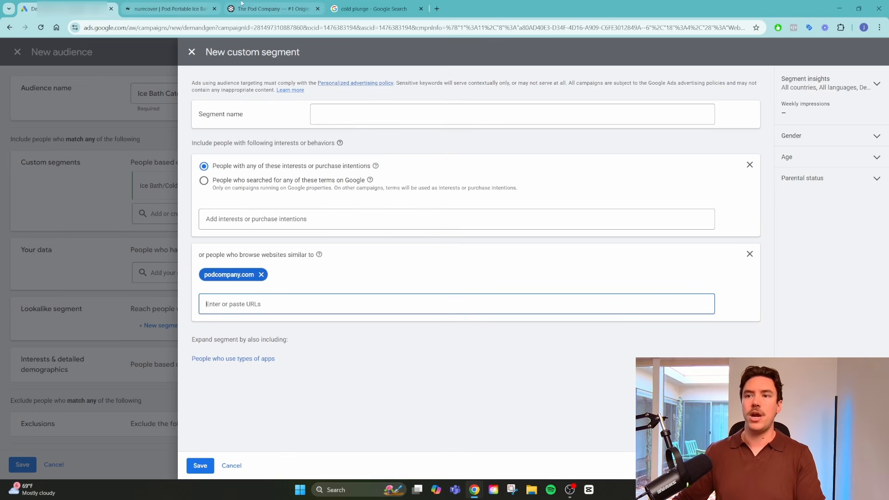
# - Return to the Google results and search for "portable ice bath" to find more competitors
pyautogui.click(273, 9)
pyautogui.click(348, 4)
pyautogui.moveTo(256, 283)
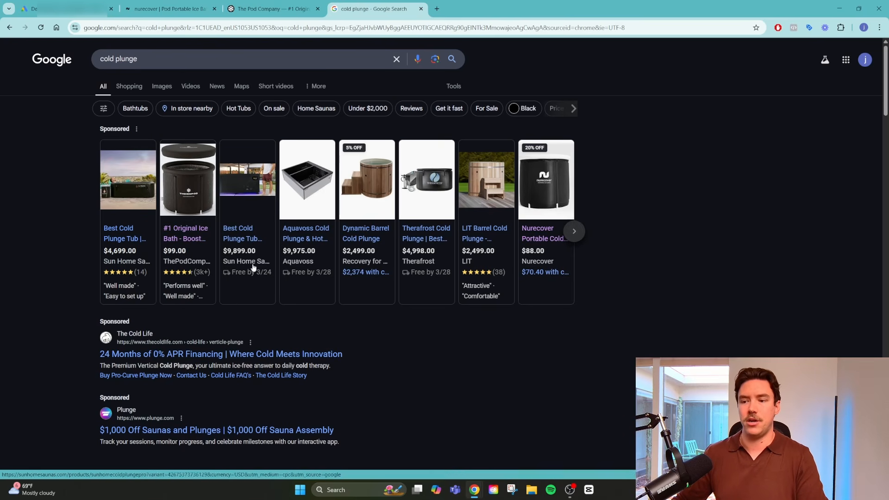
pyautogui.moveTo(443, 257)
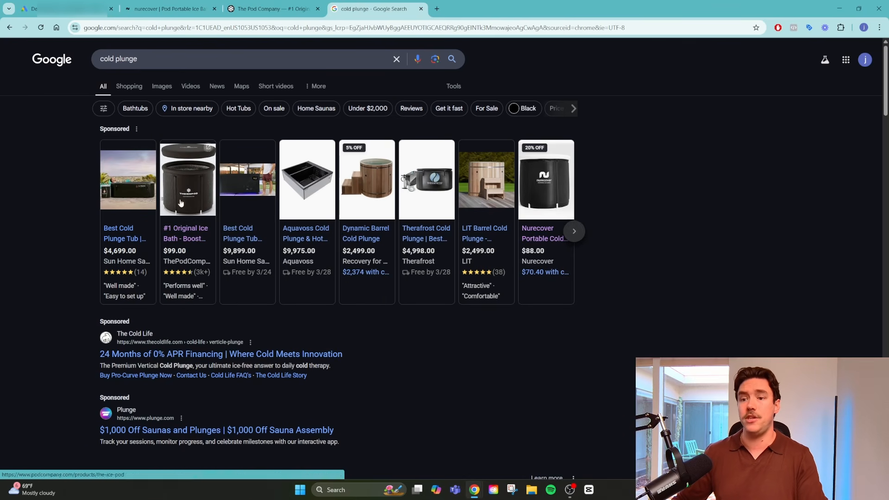
pyautogui.moveTo(166, 60); pyautogui.dragTo(74, 62)
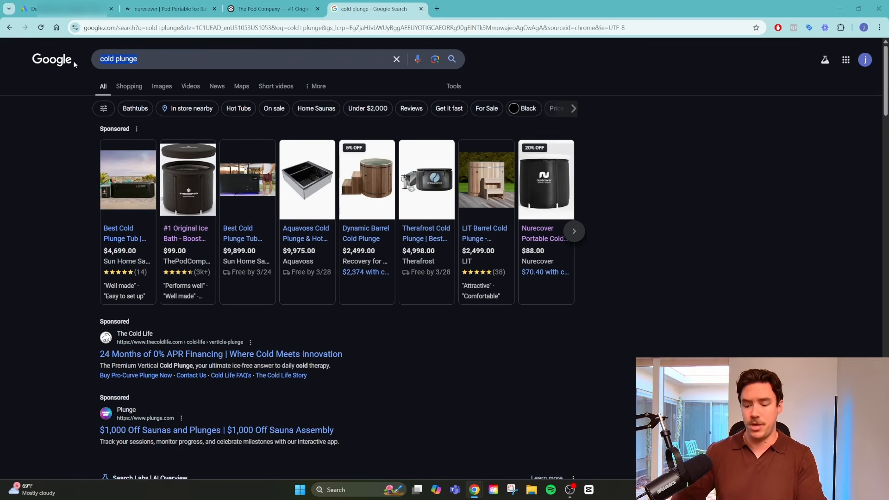
pyautogui.write('portable ice bath')
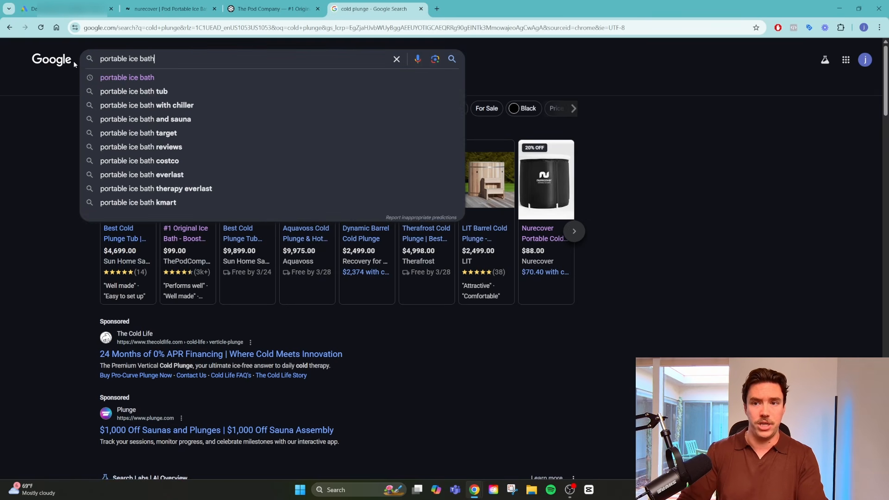
pyautogui.press('Return')
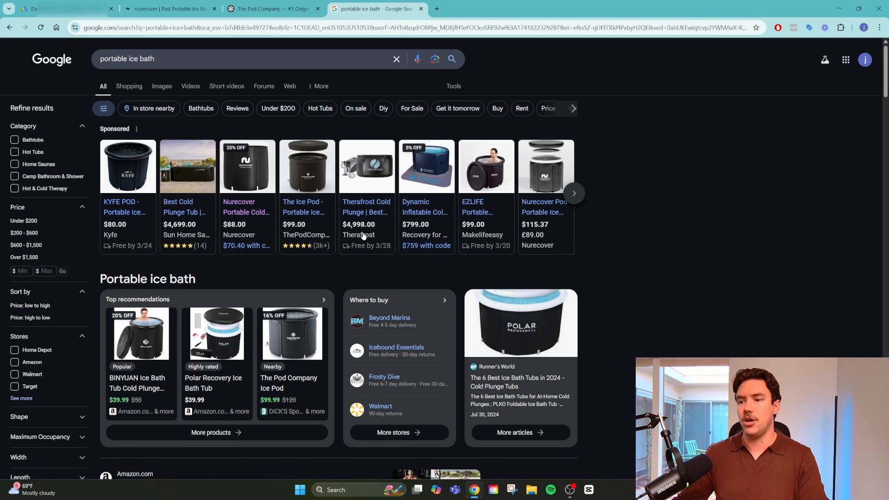
# - Open the EZLIFE ice bath listing, copy the Make Life Easy home page address and add it to the segment's websites
pyautogui.moveTo(429, 263)
pyautogui.moveTo(475, 234)
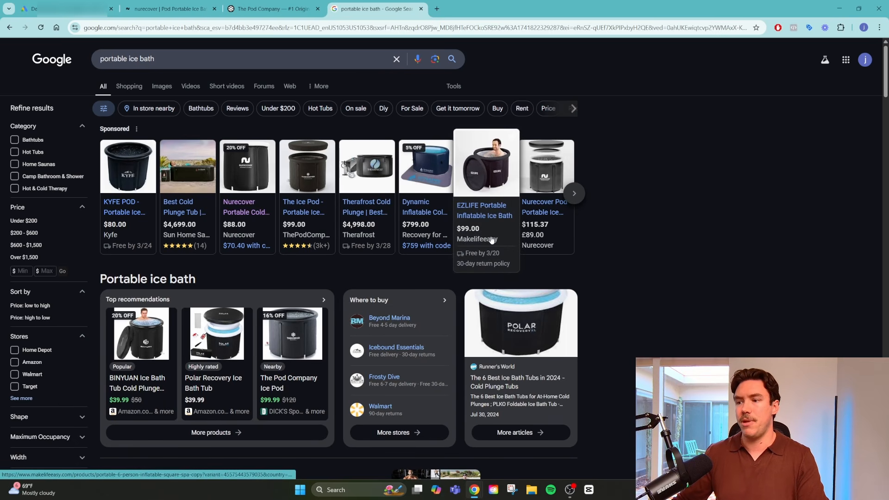
pyautogui.click(476, 218)
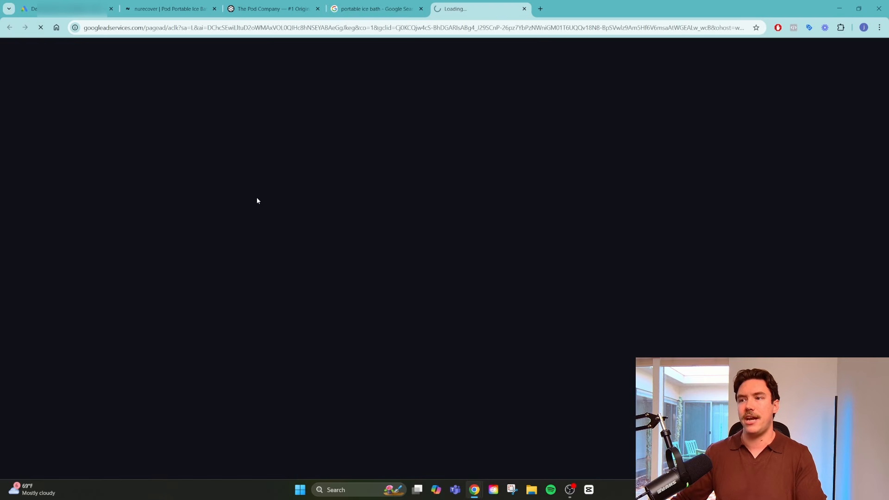
pyautogui.click(188, 90)
pyautogui.click(130, 27)
pyautogui.hotkey('ctrl', 'c')
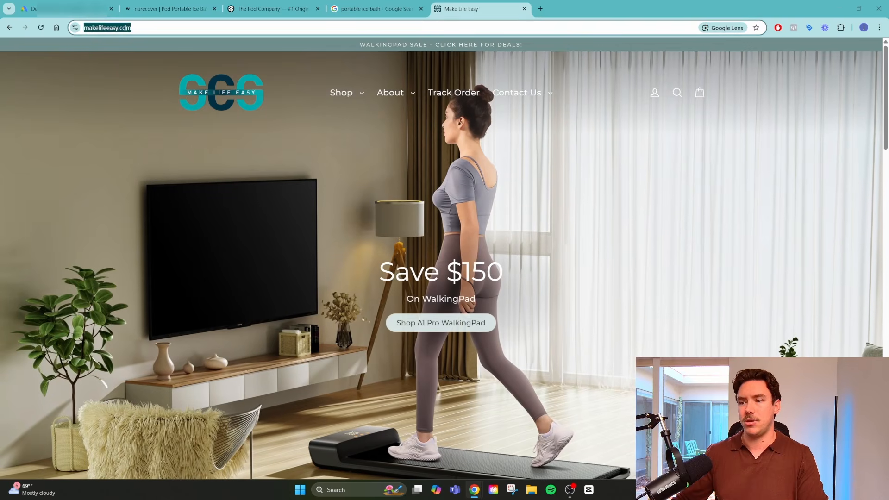
pyautogui.click(28, 9)
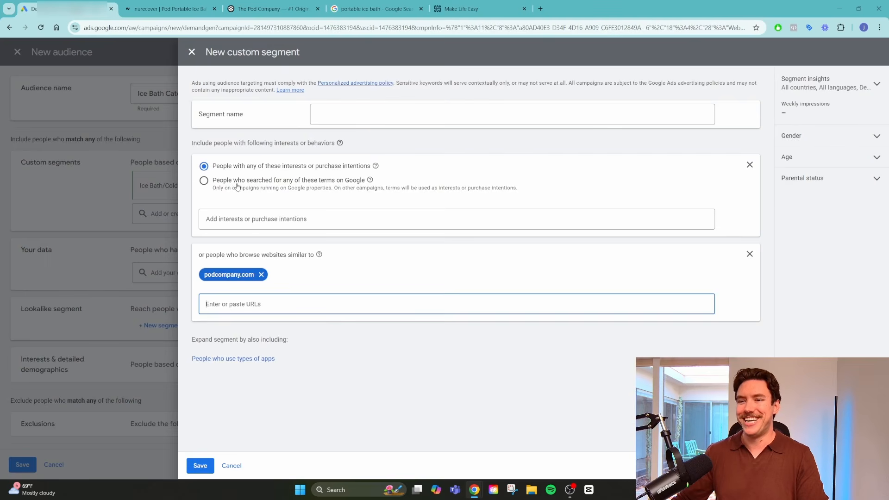
pyautogui.hotkey('ctrl', 'v')
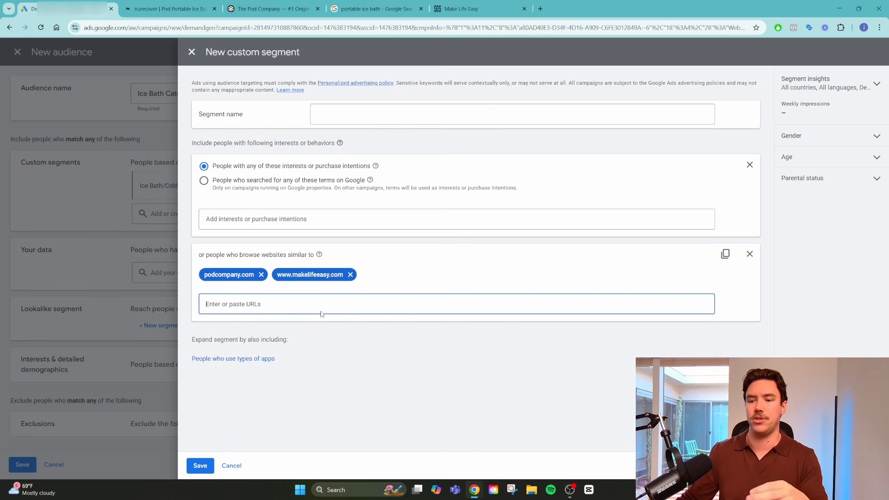
# - Expand the segment to people who use similar apps and add "MyFitnessPal: Calorie Counter"
pyautogui.click(240, 360)
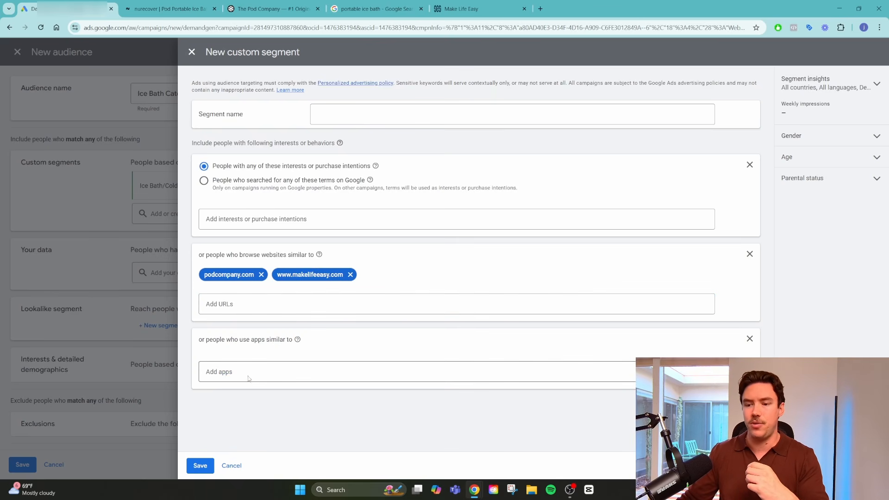
pyautogui.click(248, 375)
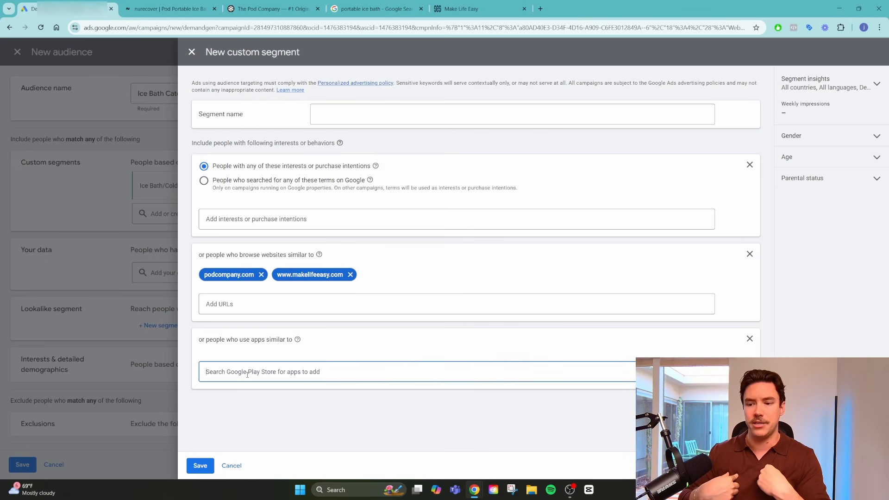
pyautogui.write('myfitnesspal')
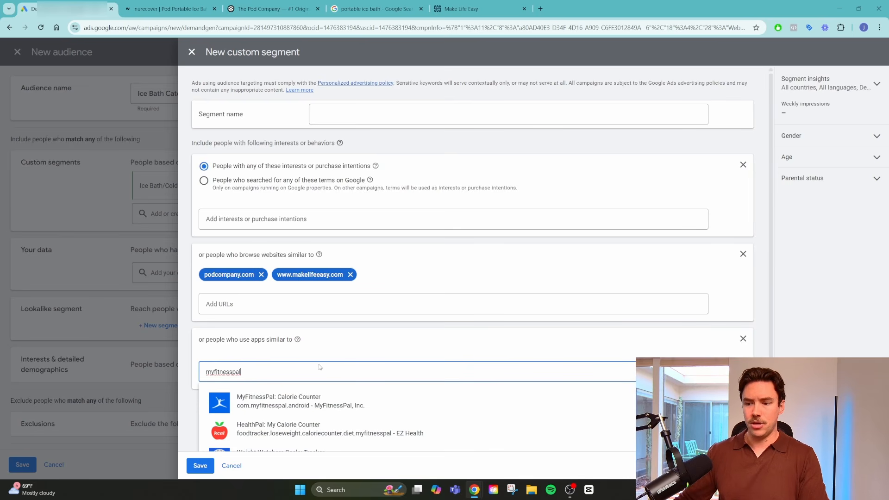
pyautogui.click(311, 401)
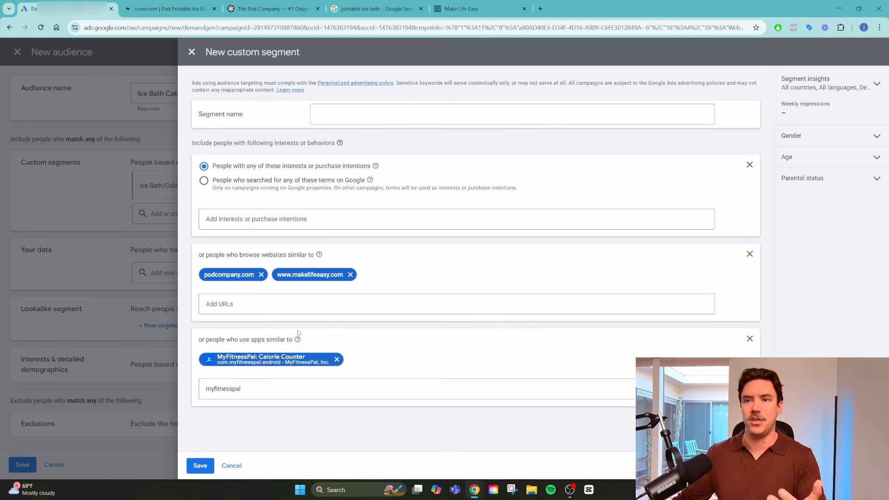
# - Look over The Pod Company's website, including its winter sale products and the benefits of ice baths
pyautogui.click(286, 11)
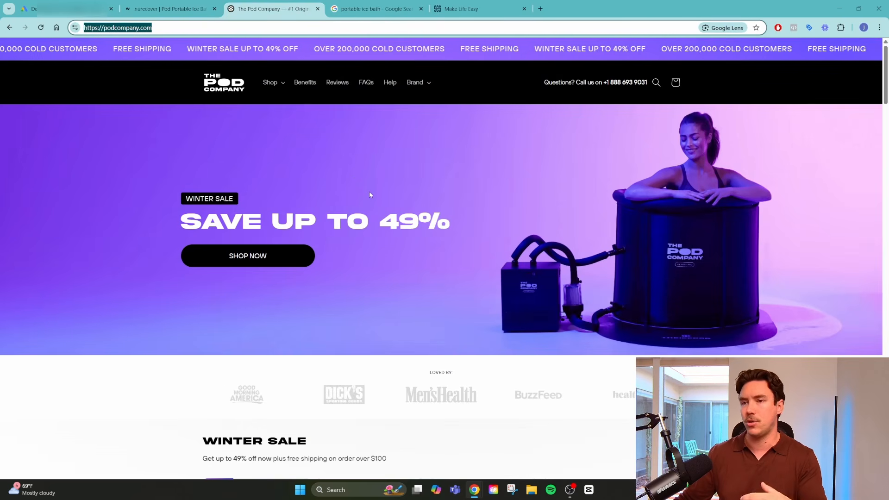
pyautogui.scroll(-13, 393, 204)
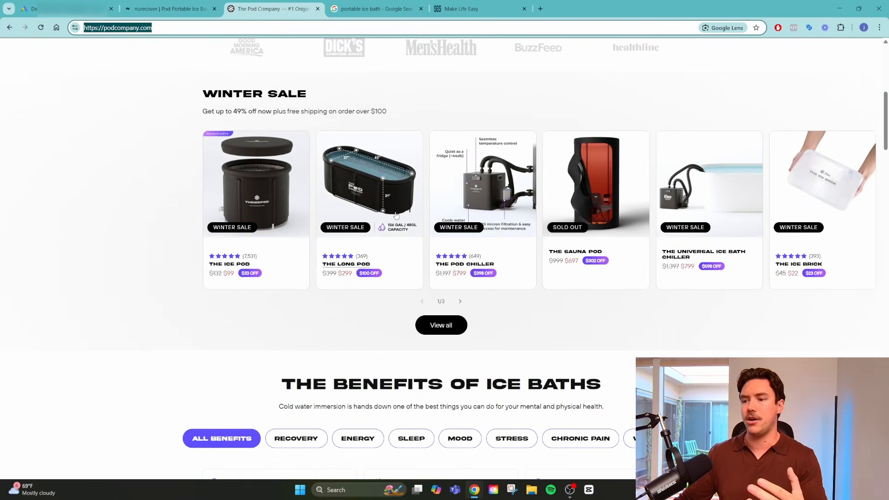
pyautogui.scroll(12, 352, 240)
pyautogui.scroll(-13, 342, 245)
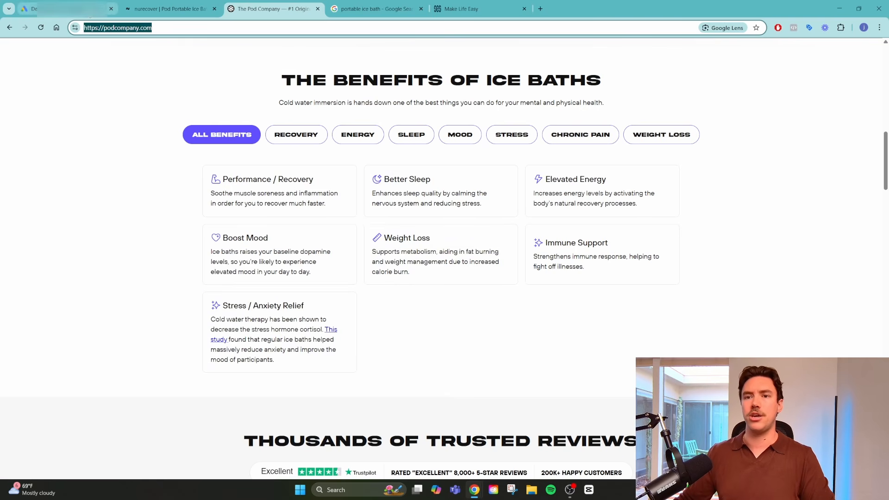
# - Back in Google Ads, remove the MyFitnessPal app criterion, name the custom segment "Competitor Site Visitors" and save it
pyautogui.click(90, 13)
pyautogui.click(337, 360)
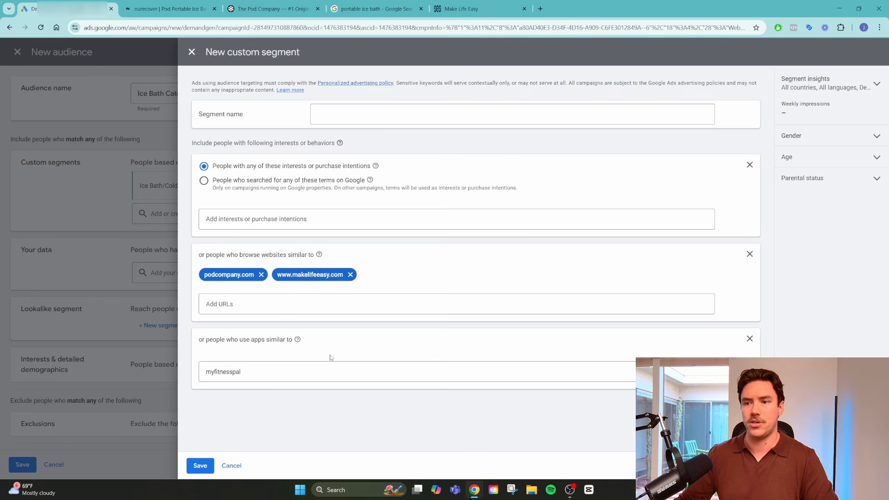
pyautogui.click(370, 113)
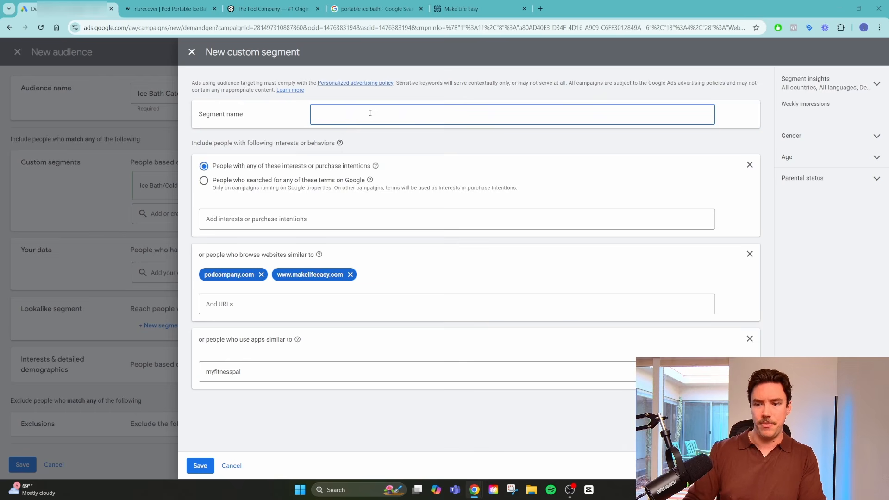
pyautogui.write('Competitor Site Visitors')
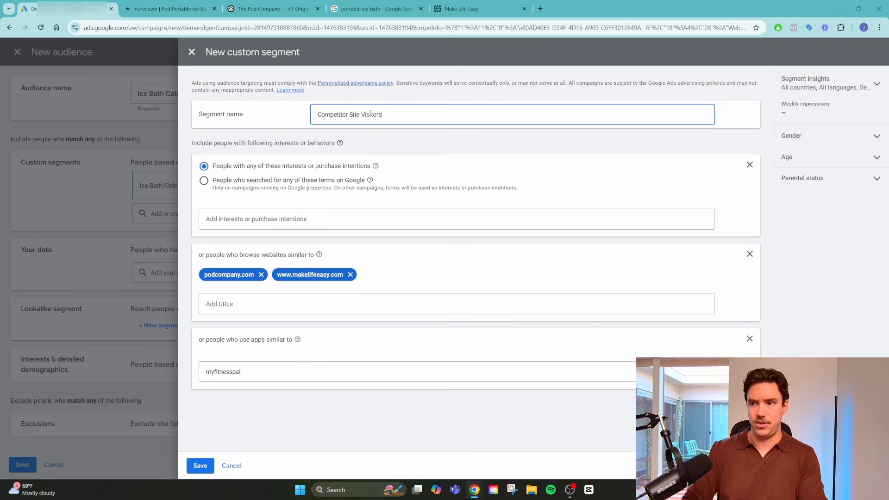
pyautogui.click(750, 338)
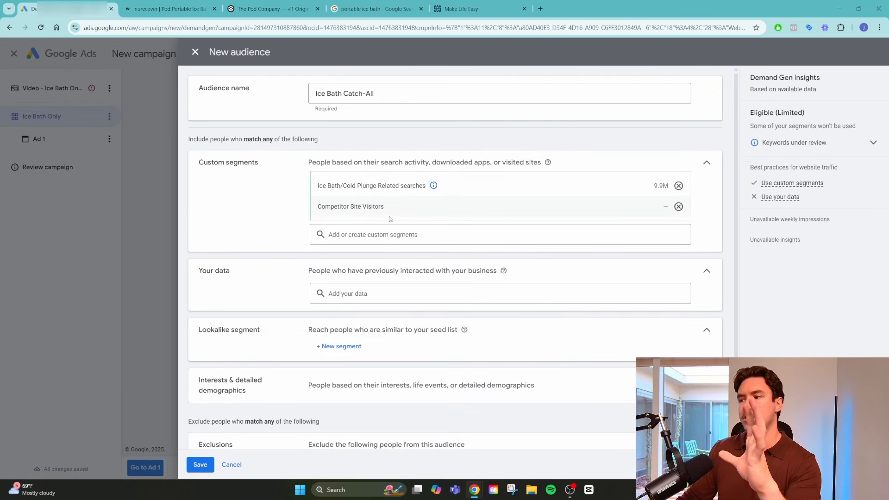
# - Browse the categories of existing data segments that could be added to the audience
pyautogui.moveTo(396, 209)
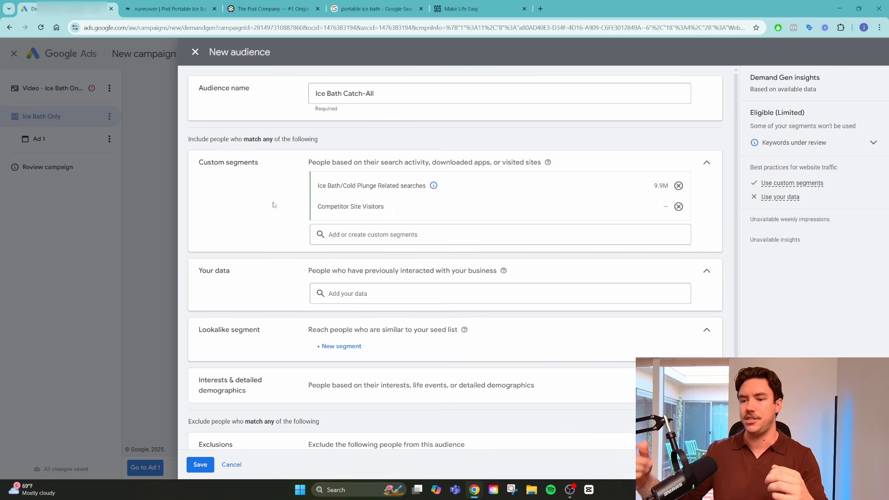
pyautogui.click(398, 294)
pyautogui.click(372, 289)
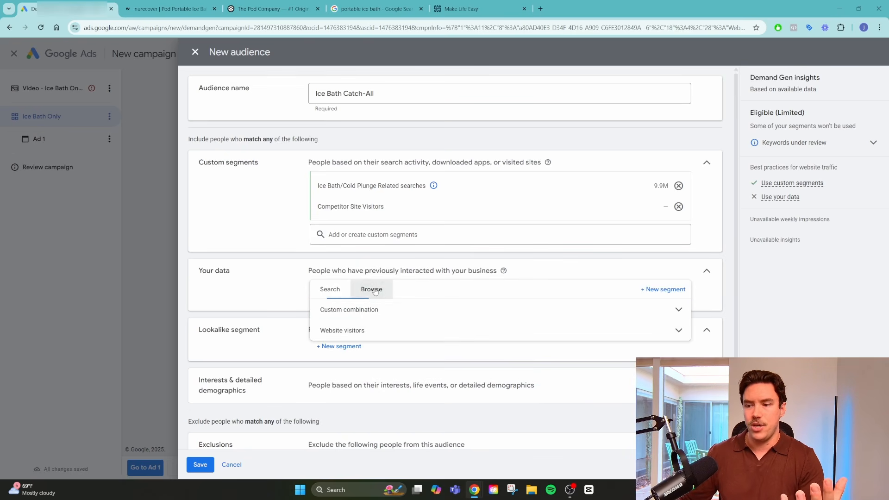
pyautogui.click(283, 274)
pyautogui.click(272, 266)
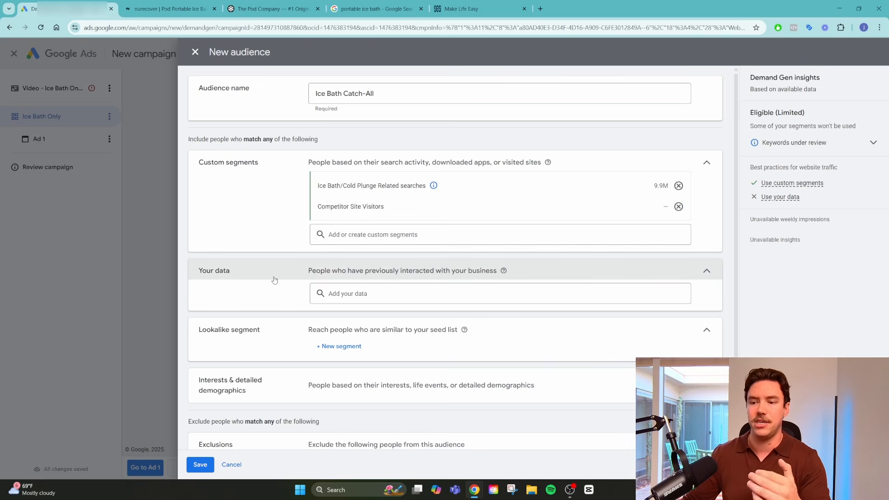
pyautogui.click(366, 293)
pyautogui.click(273, 295)
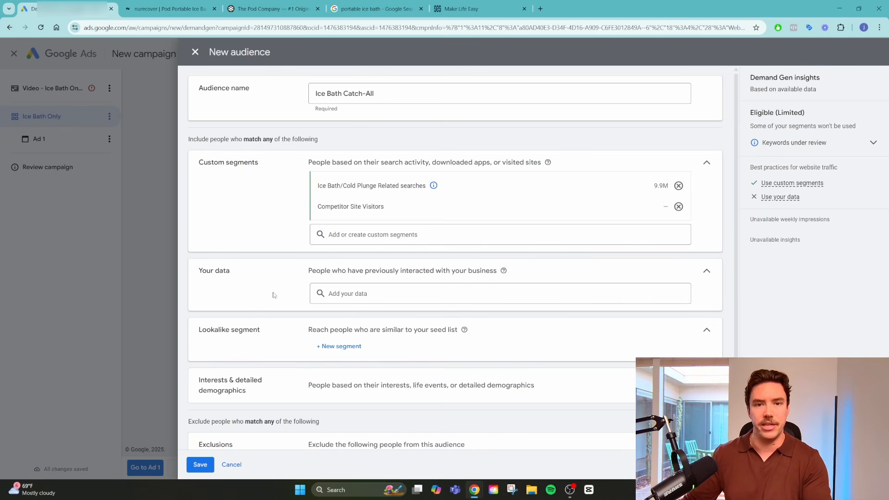
# - Review the settings for a new lookalike segment, close it without creating one, and check the nurecover product page before returning to the audience
pyautogui.scroll(-2, 269, 299)
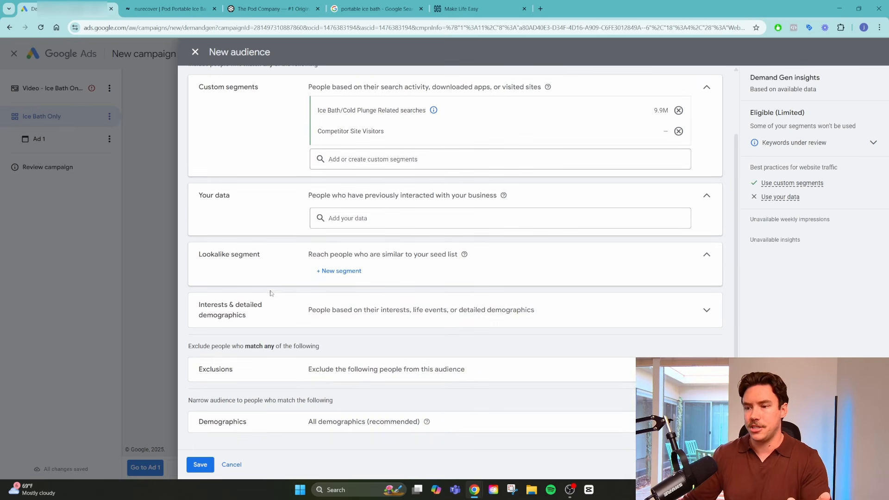
pyautogui.click(340, 272)
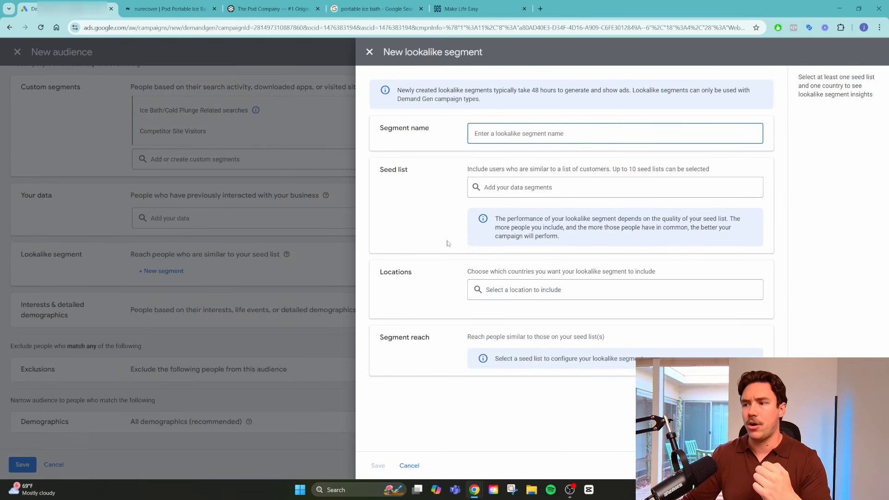
pyautogui.click(525, 190)
pyautogui.click(431, 202)
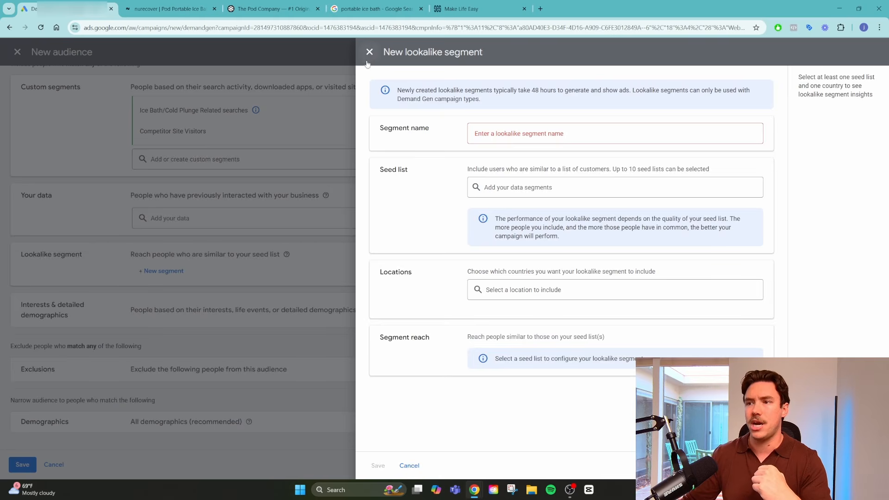
pyautogui.click(370, 52)
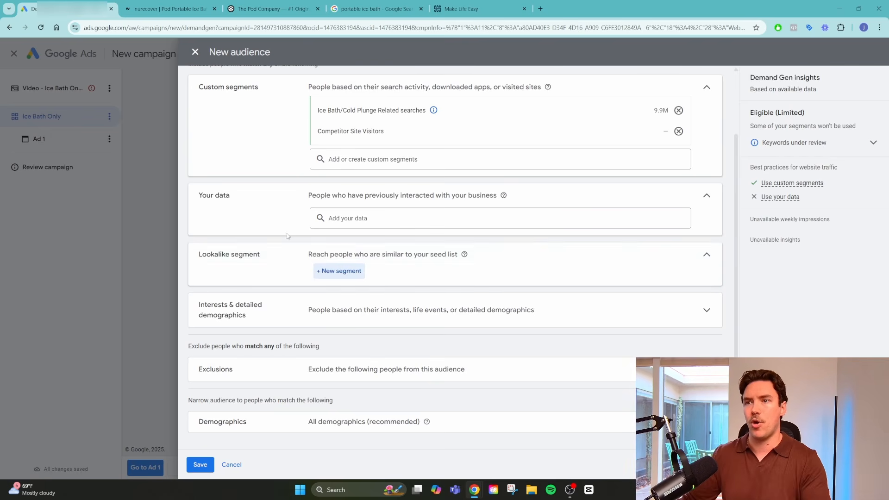
pyautogui.click(168, 9)
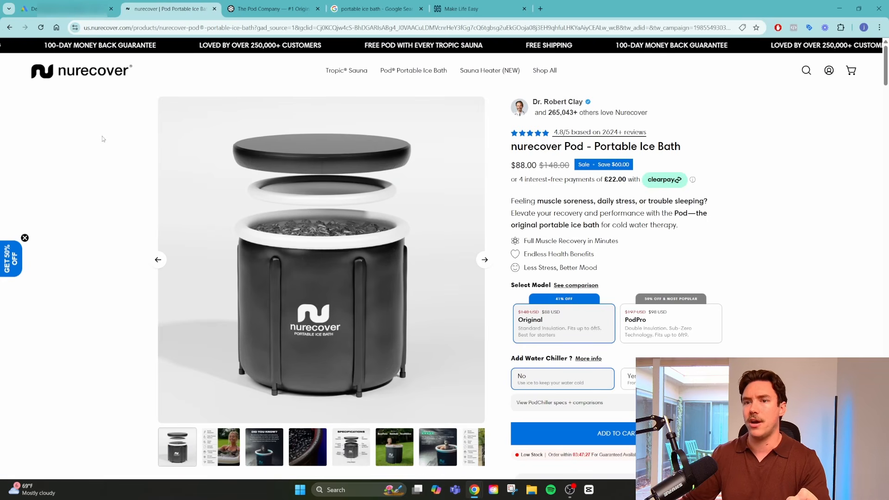
pyautogui.click(69, 9)
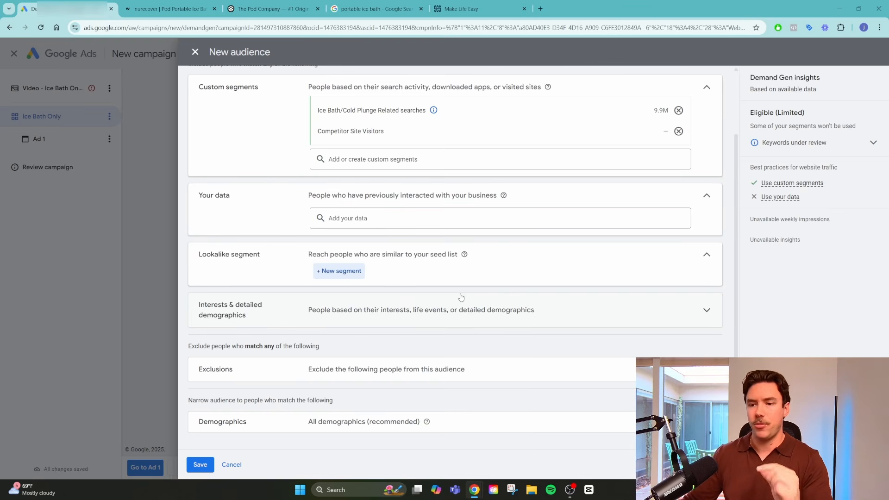
# - Expand the audience's interests and detailed demographics and browse its in-market segments
pyautogui.click(677, 320)
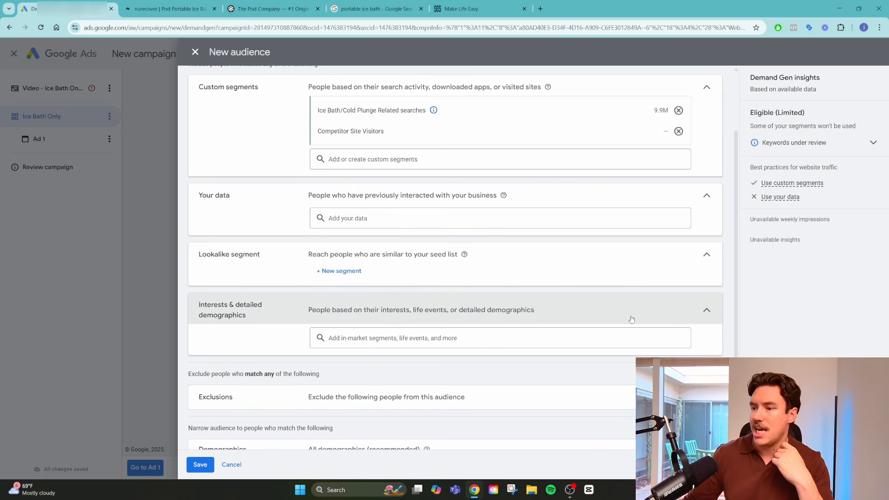
pyautogui.click(465, 336)
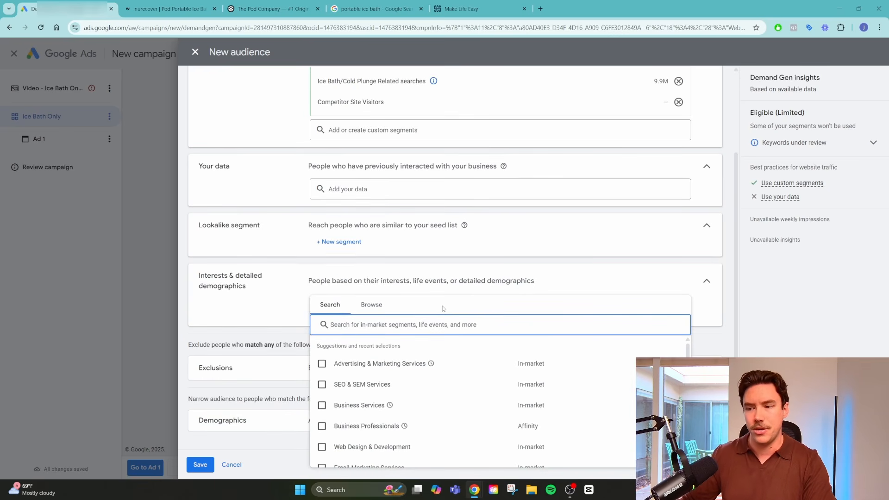
pyautogui.click(387, 305)
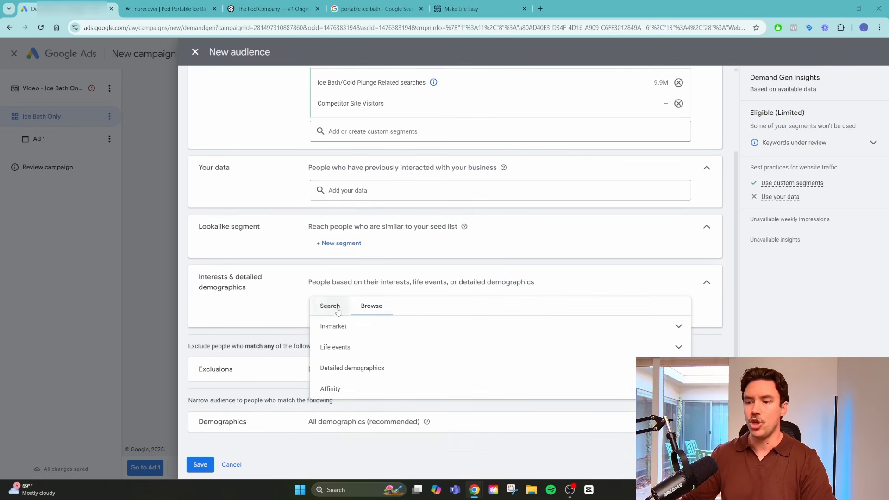
pyautogui.click(338, 311)
pyautogui.scroll(3, 389, 383)
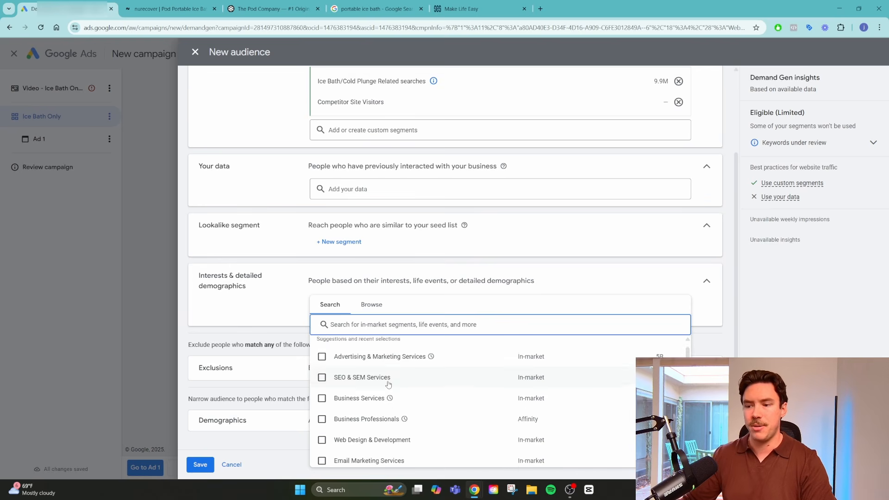
pyautogui.click(379, 309)
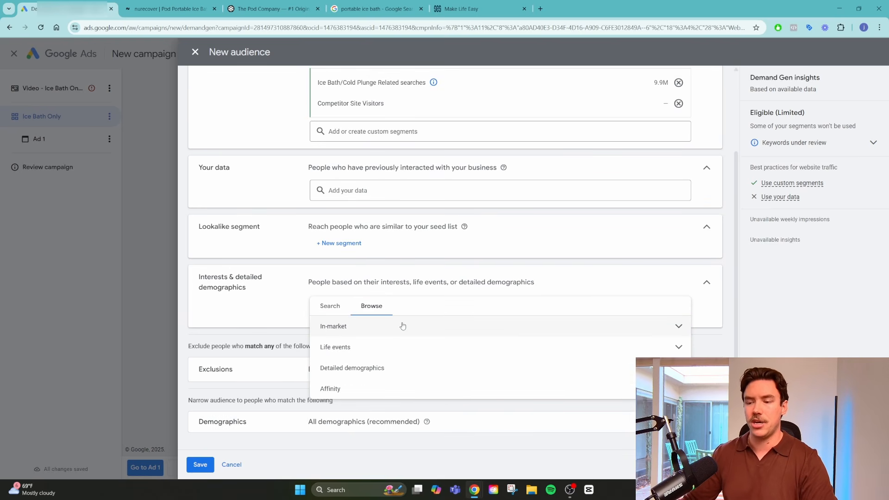
pyautogui.click(402, 326)
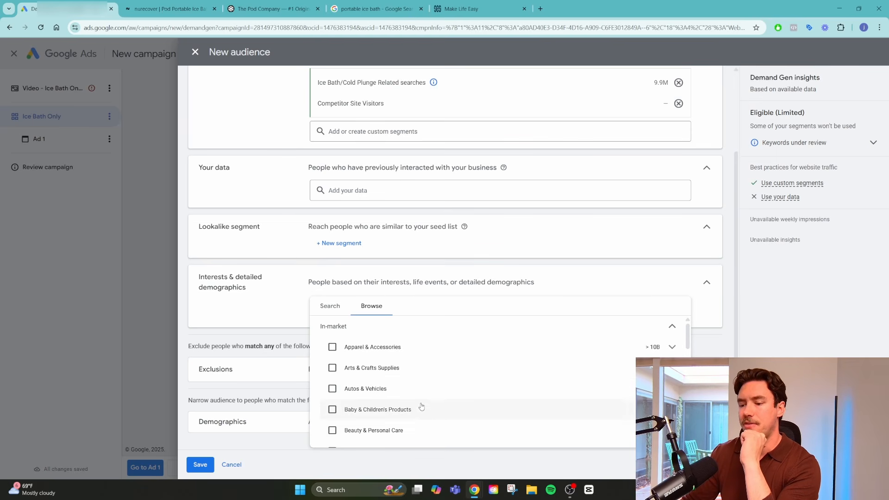
pyautogui.click(333, 431)
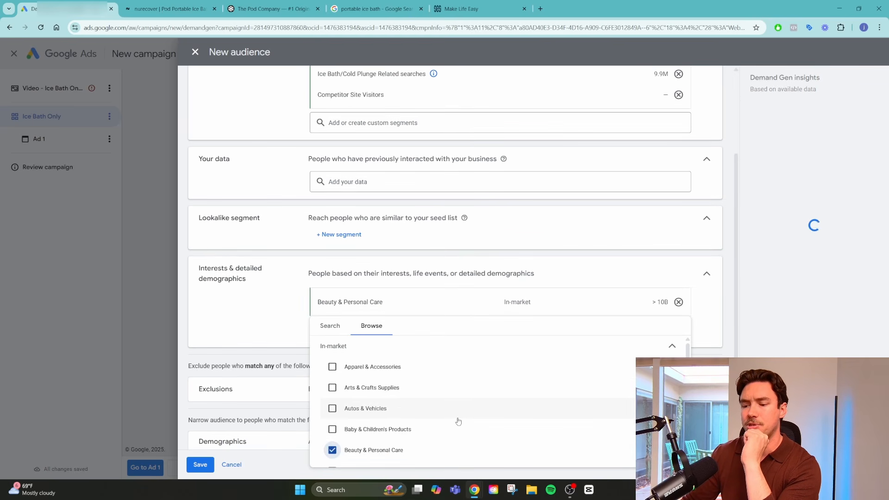
pyautogui.moveTo(465, 408)
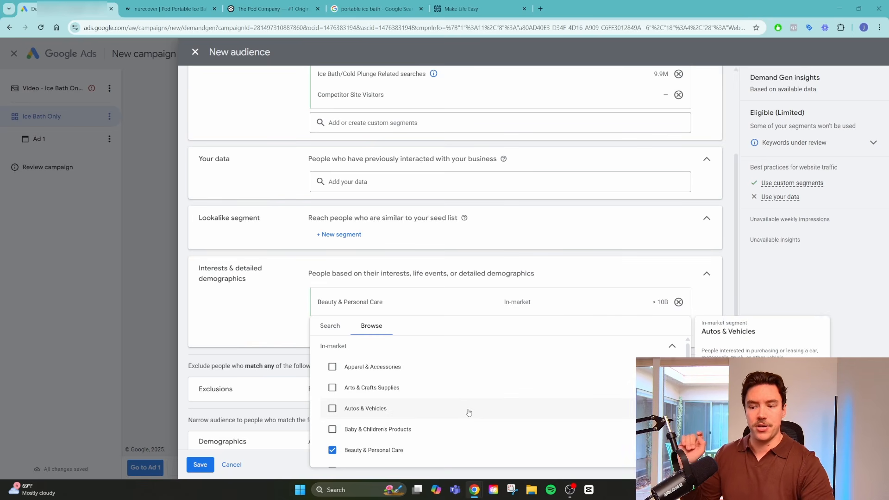
pyautogui.moveTo(397, 454)
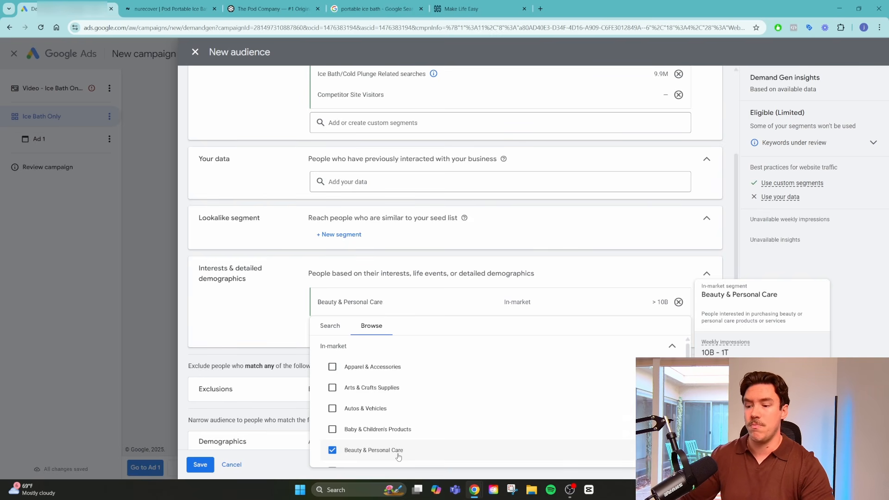
pyautogui.click(332, 450)
# - Deselect the Beauty & Personal Care in-market segment and look through the rest of the in-market categories
pyautogui.scroll(-1, 427, 408)
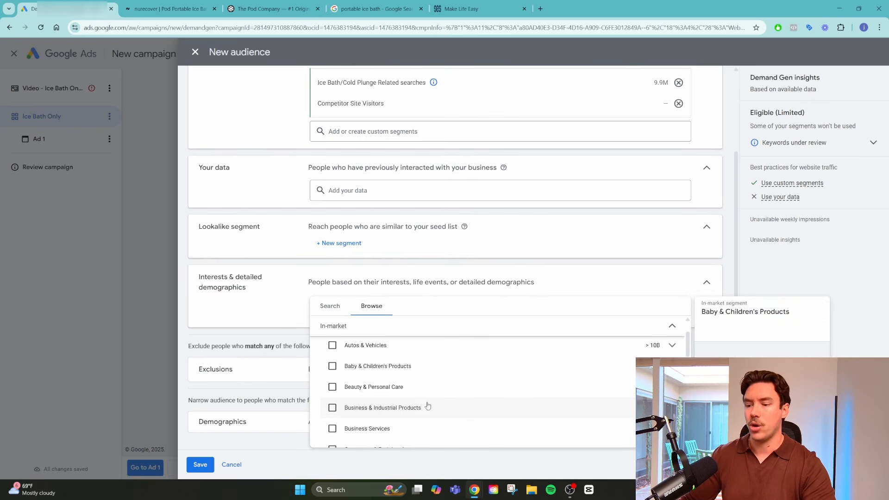
pyautogui.scroll(-1, 427, 405)
pyautogui.scroll(-2, 456, 389)
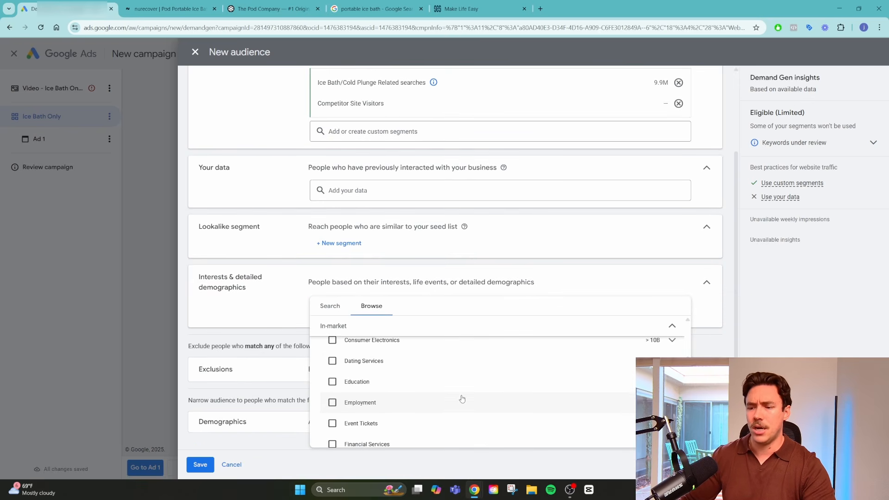
pyautogui.scroll(-4, 444, 401)
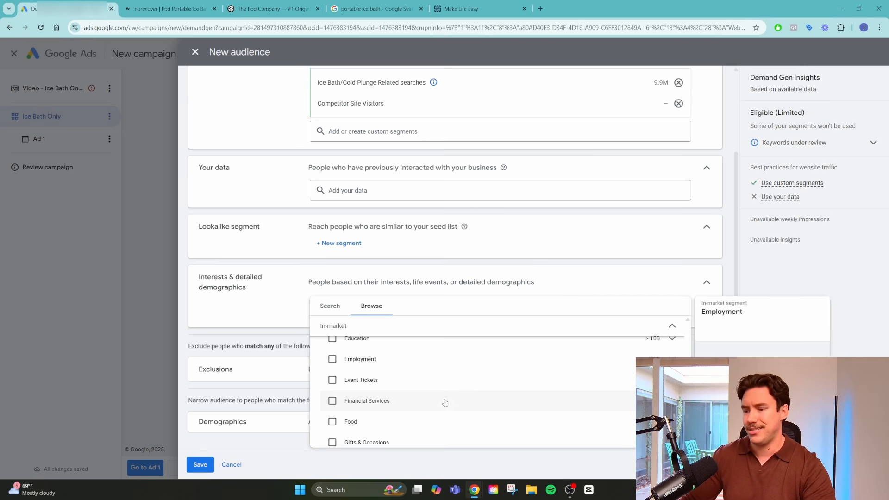
pyautogui.scroll(-2, 438, 399)
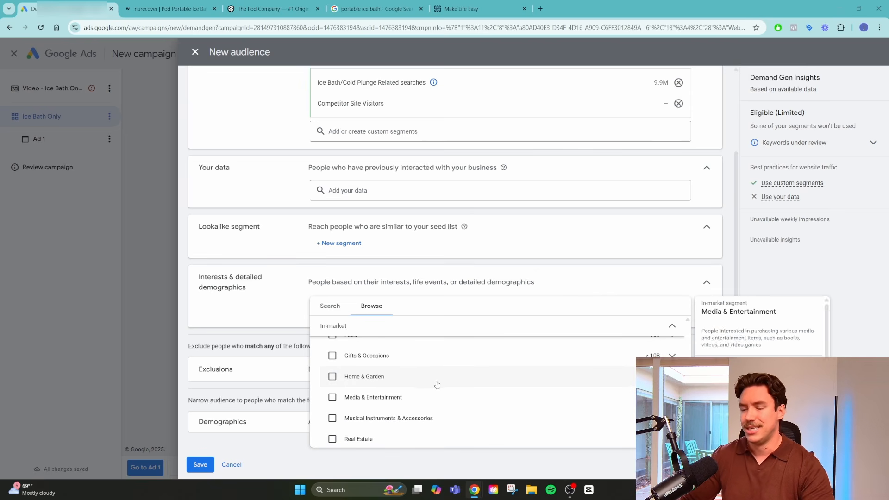
pyautogui.moveTo(437, 383)
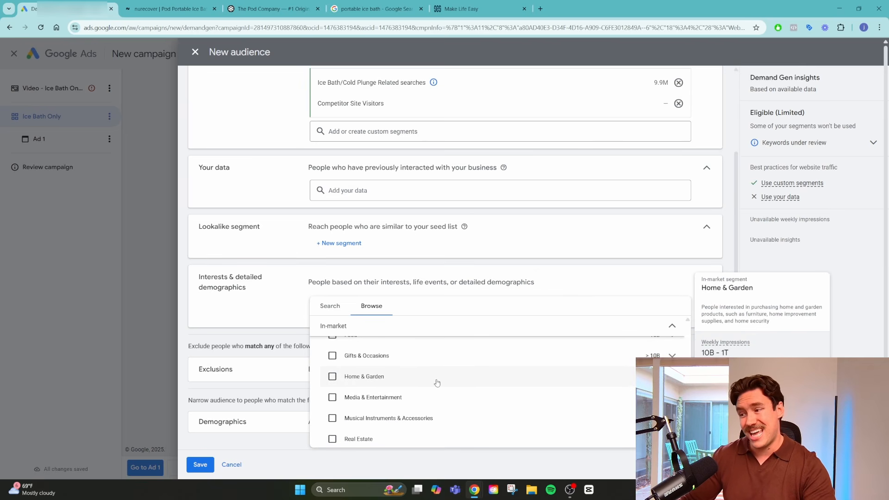
pyautogui.scroll(-6, 437, 382)
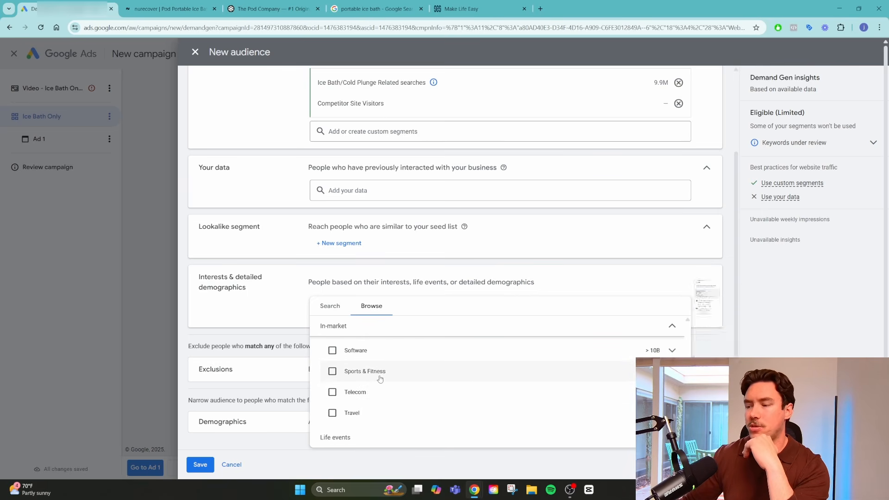
# - Expand the Sports & Fitness in-market category and add its Fitness Products & Services segment to the audience
pyautogui.click(672, 371)
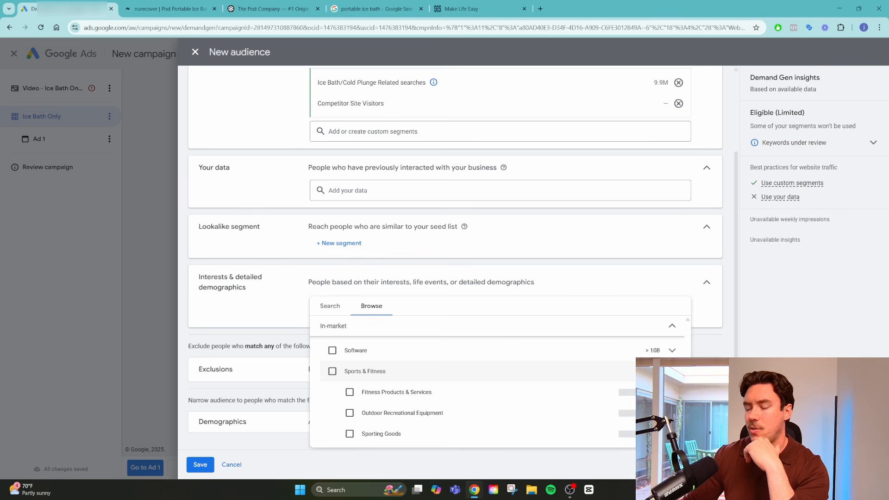
pyautogui.scroll(-1, 560, 408)
pyautogui.scroll(1, 557, 407)
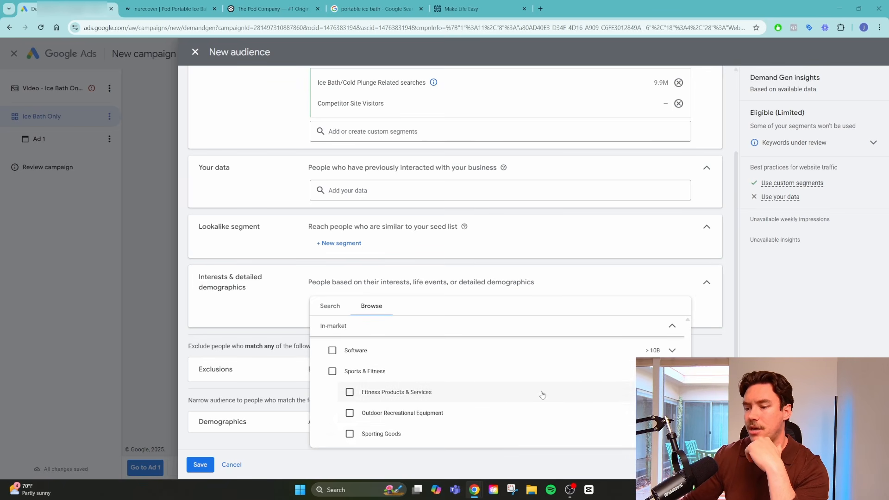
pyautogui.moveTo(375, 417)
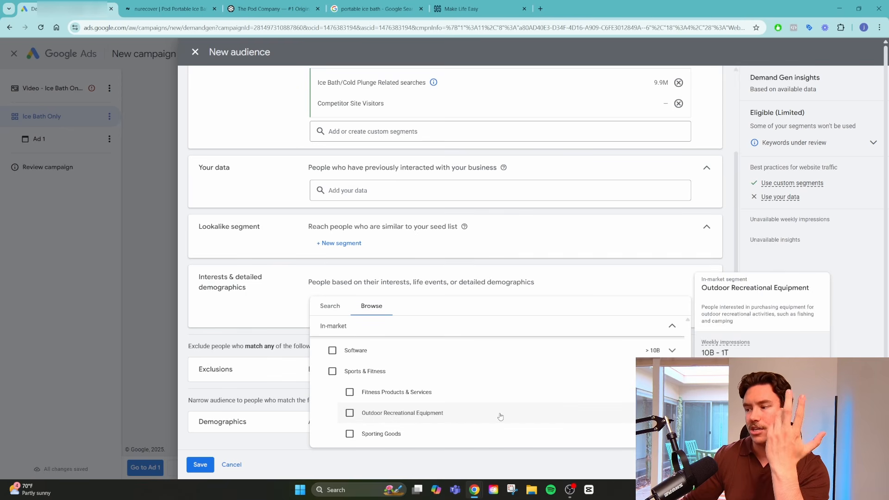
pyautogui.moveTo(378, 397)
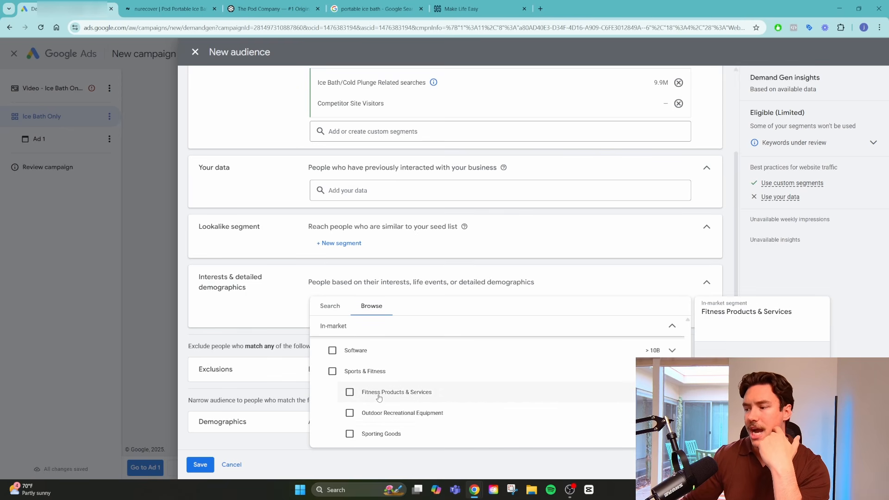
pyautogui.click(349, 392)
# - Expand the life events and their Home Renovation category, and add the whole Home Renovation life event to the audience
pyautogui.scroll(-1, 576, 412)
pyautogui.scroll(-2, 577, 412)
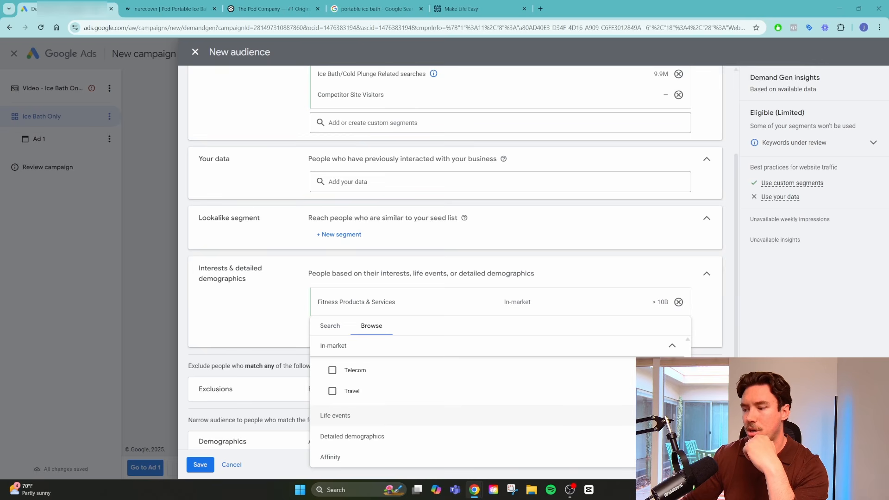
pyautogui.click(545, 415)
pyautogui.scroll(-2, 544, 417)
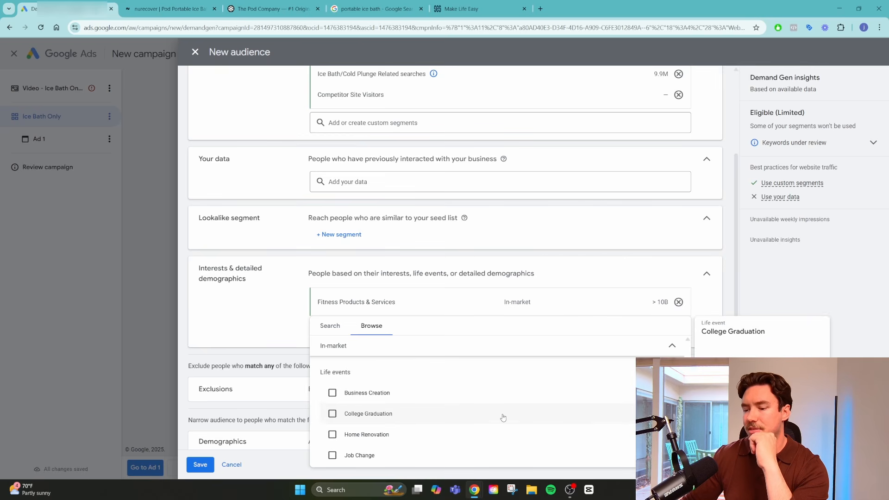
pyautogui.scroll(-1, 502, 418)
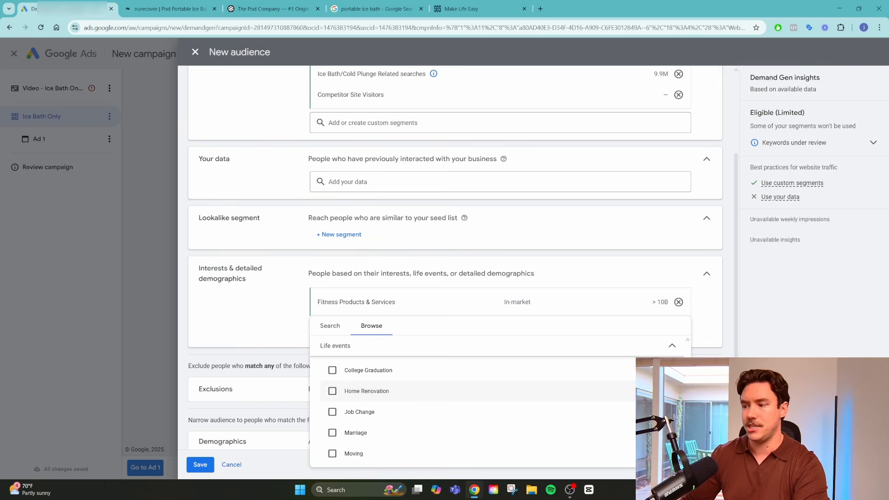
pyautogui.click(671, 391)
pyautogui.moveTo(460, 413)
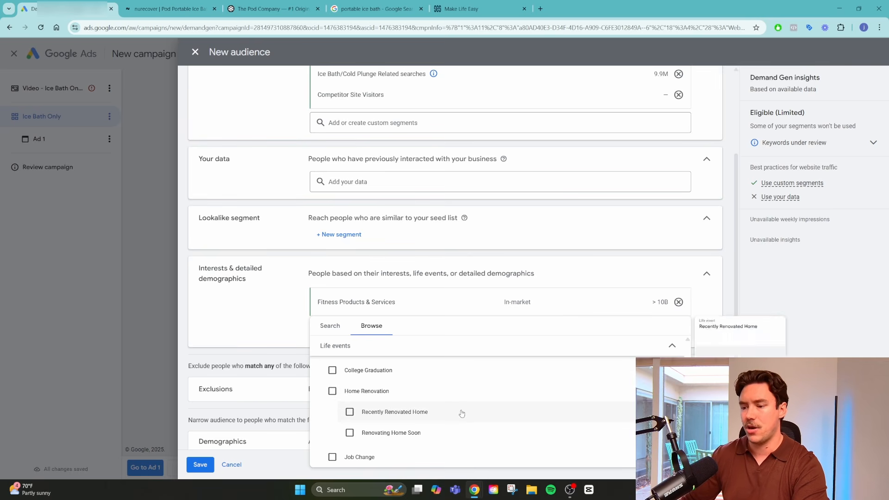
pyautogui.click(350, 412)
pyautogui.click(349, 393)
pyautogui.click(332, 371)
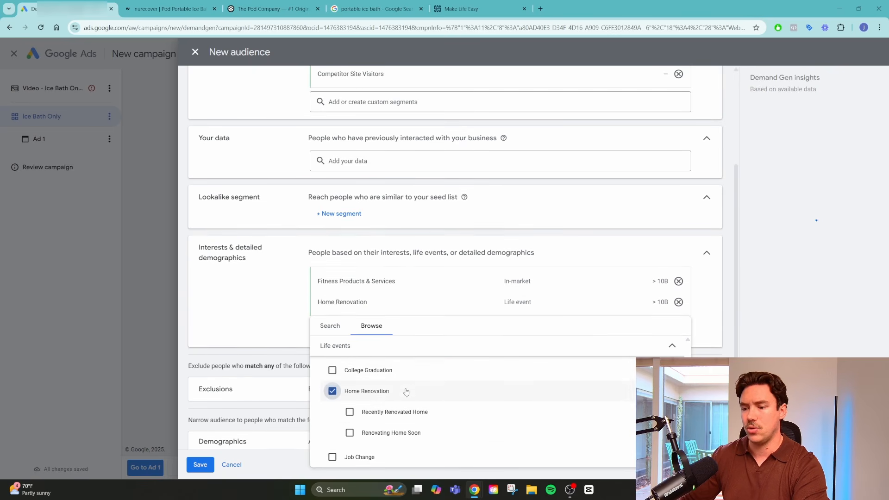
# - Expand the Moving life event and add its Moving Soon segment to the audience
pyautogui.scroll(-3, 460, 419)
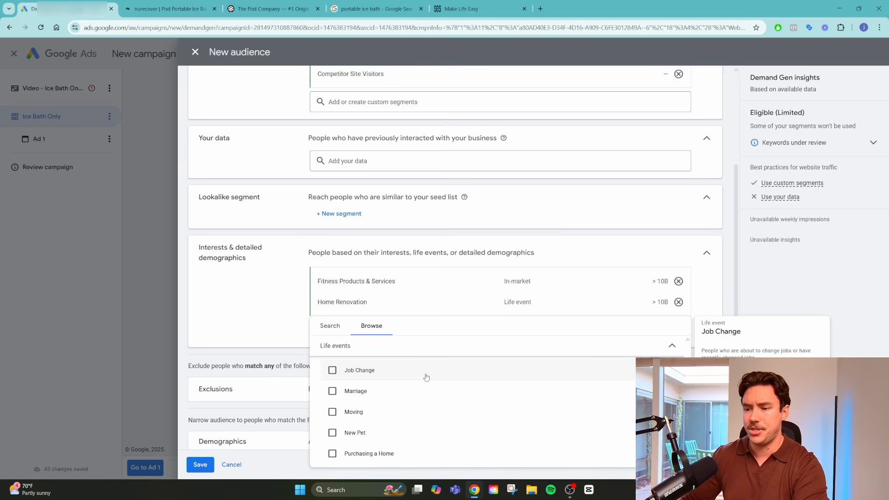
pyautogui.click(434, 413)
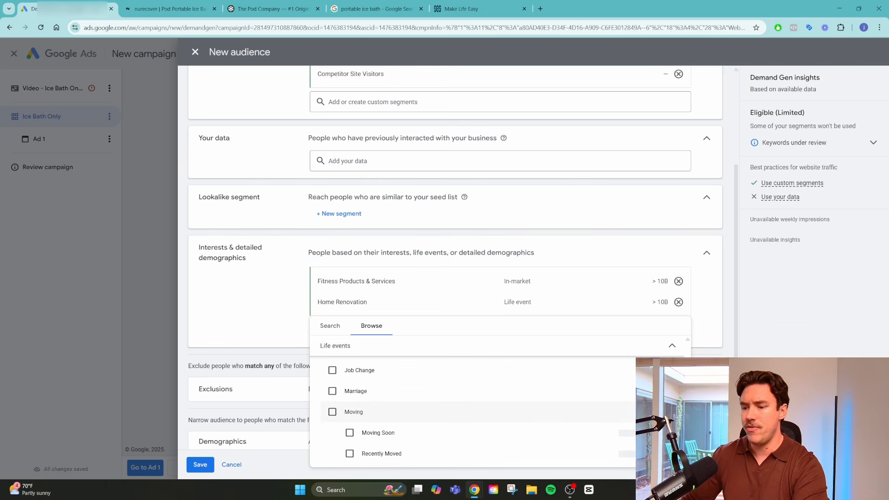
pyautogui.scroll(-1, 469, 427)
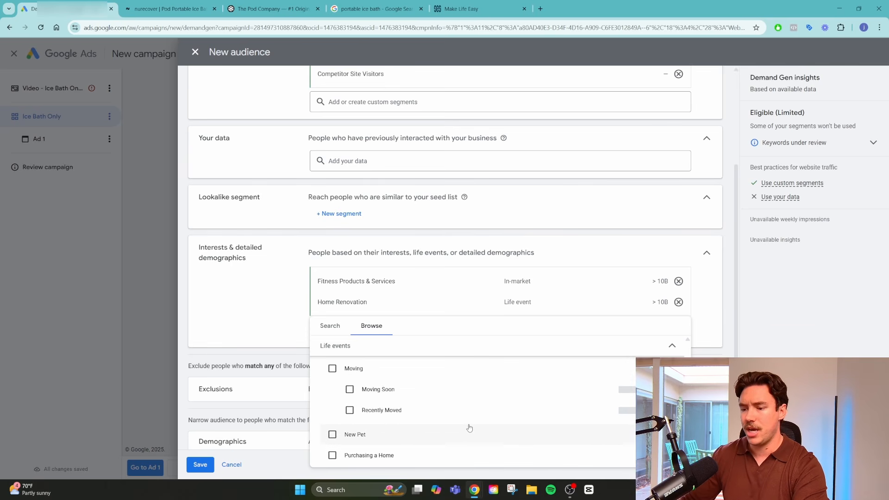
pyautogui.click(349, 390)
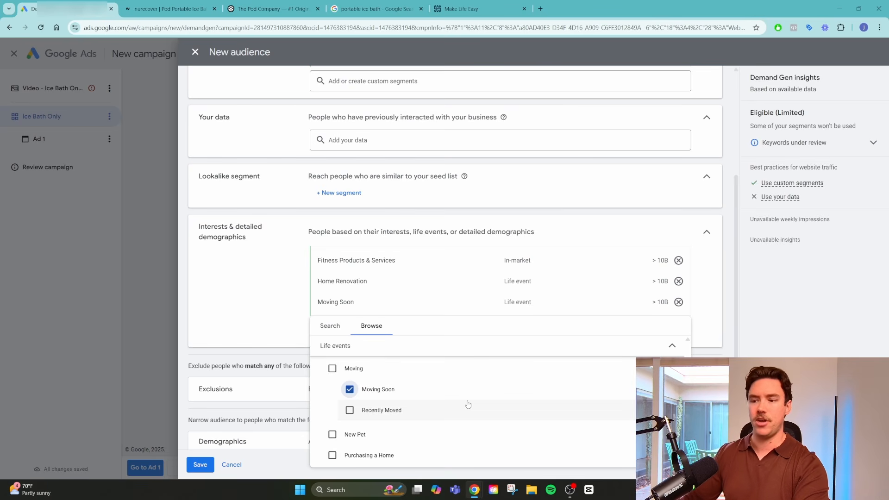
# - Look through the remaining life events and the categories of detailed demographics
pyautogui.scroll(-1, 463, 403)
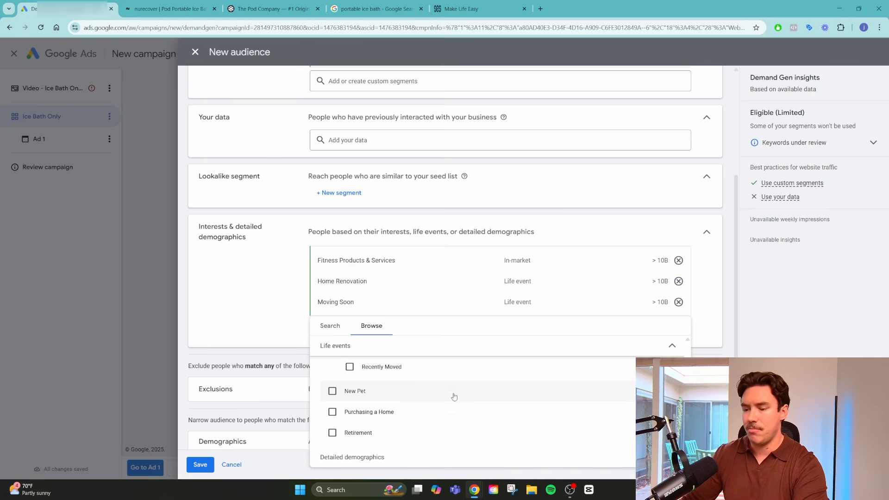
pyautogui.moveTo(452, 413)
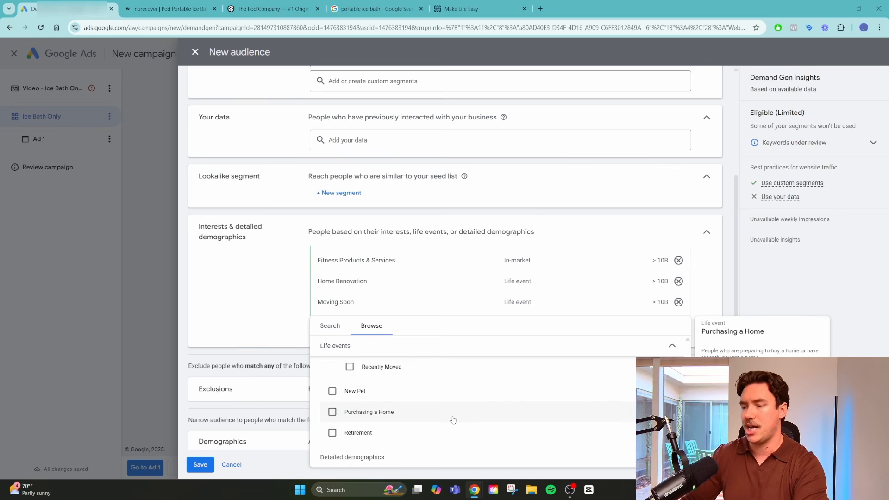
pyautogui.scroll(-1, 453, 418)
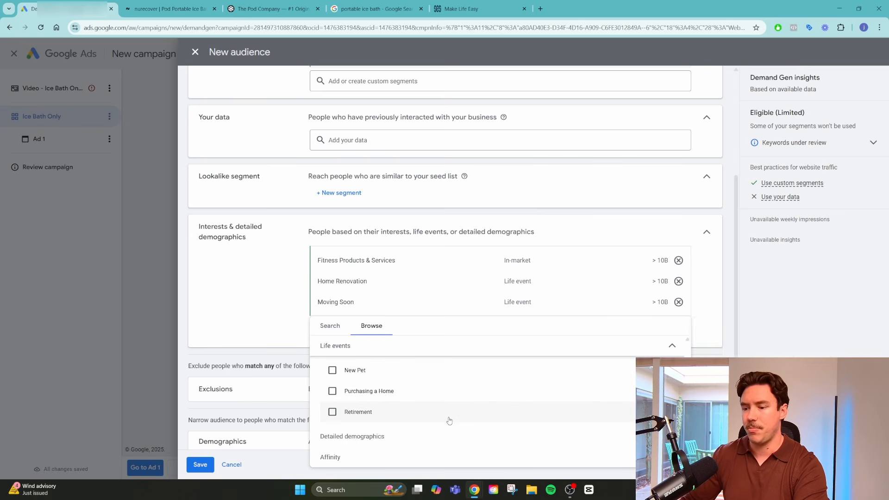
pyautogui.click(551, 436)
pyautogui.scroll(-3, 549, 437)
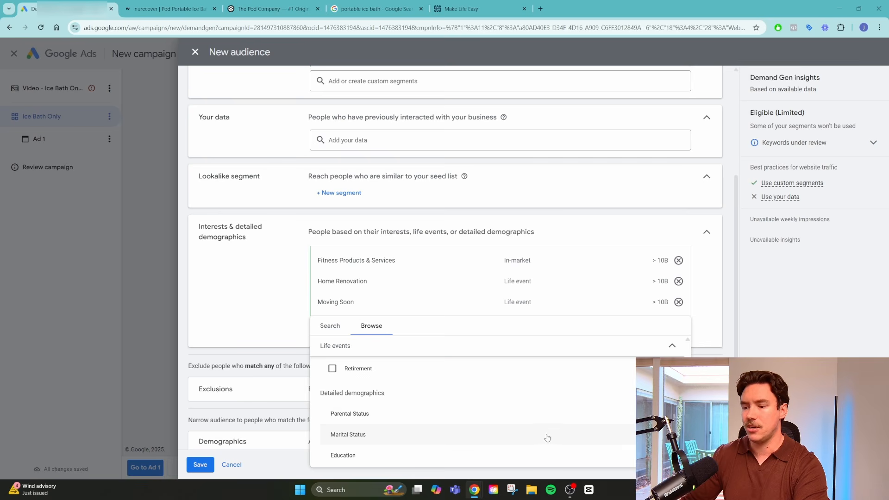
pyautogui.scroll(-1, 482, 430)
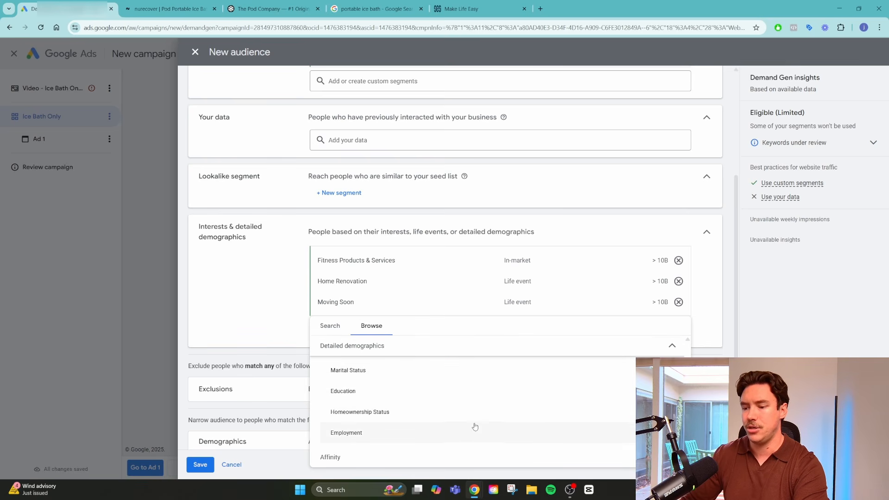
# - Expand and browse the affinity segments, and close the segment list without adding any of them
pyautogui.click(545, 455)
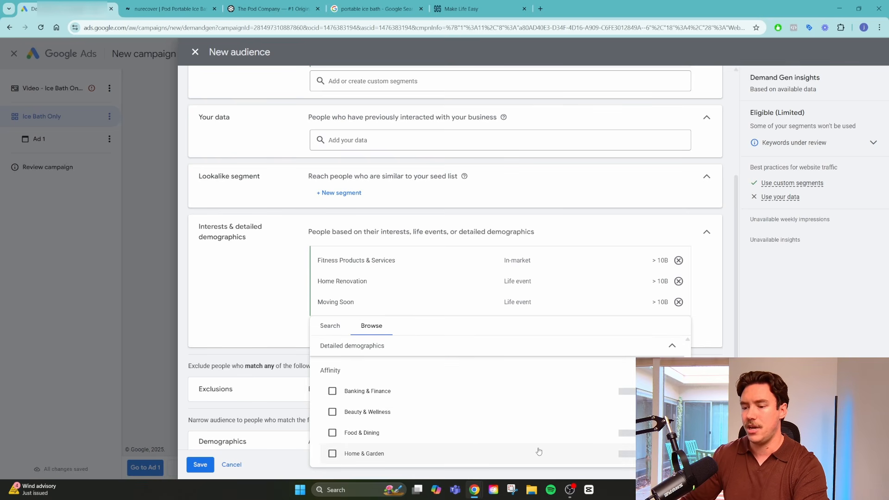
pyautogui.moveTo(491, 439)
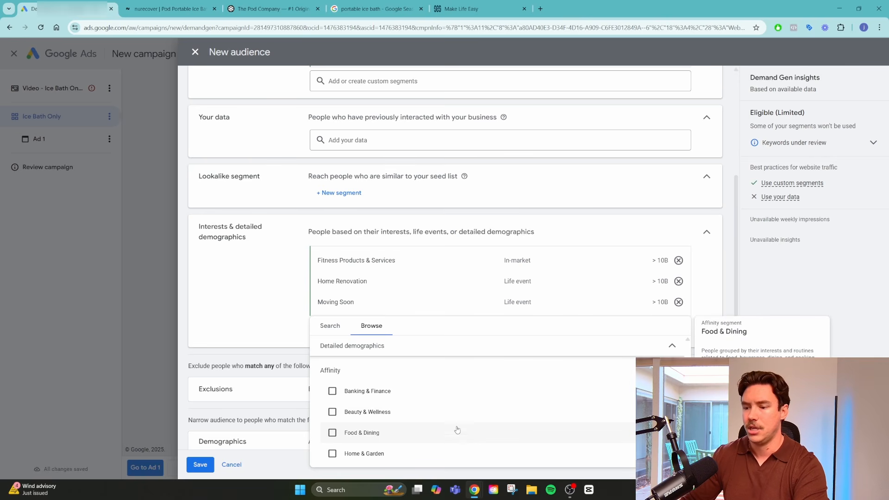
pyautogui.moveTo(407, 417)
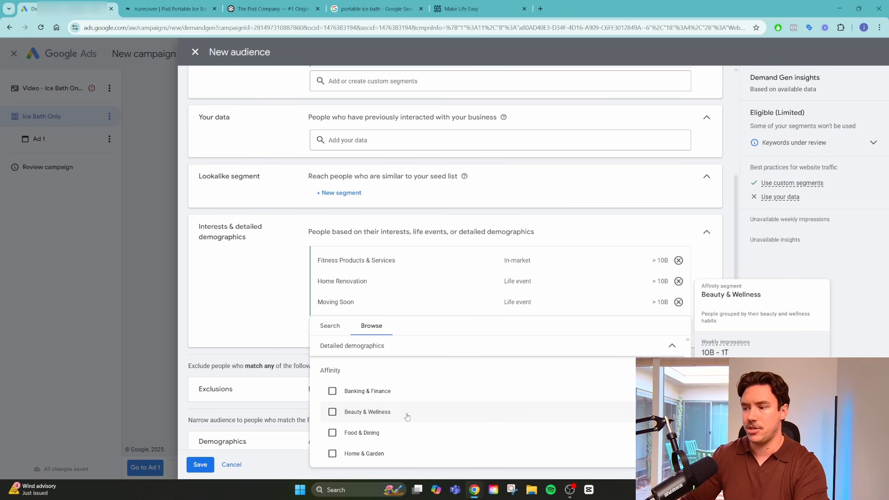
pyautogui.scroll(-5, 407, 416)
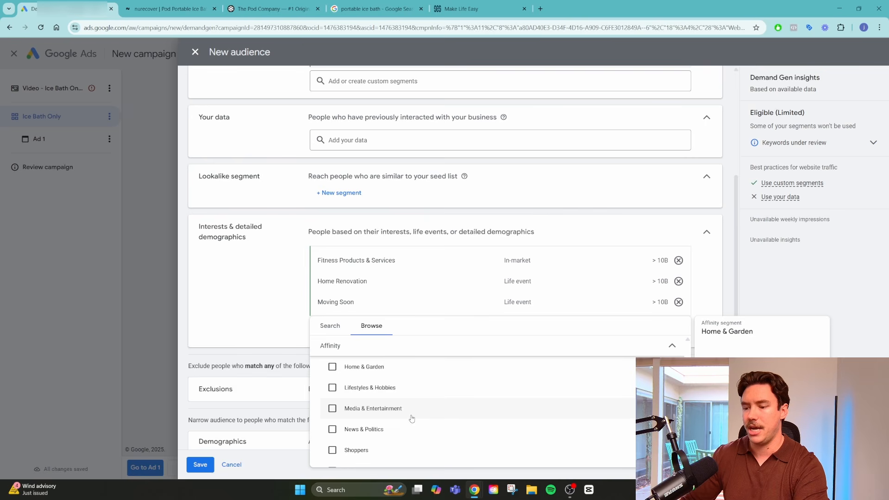
pyautogui.scroll(-1, 429, 419)
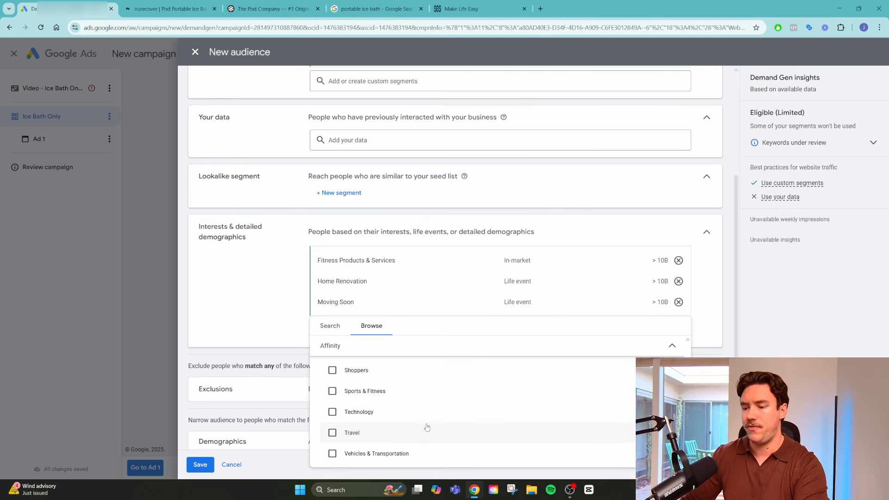
pyautogui.click(277, 311)
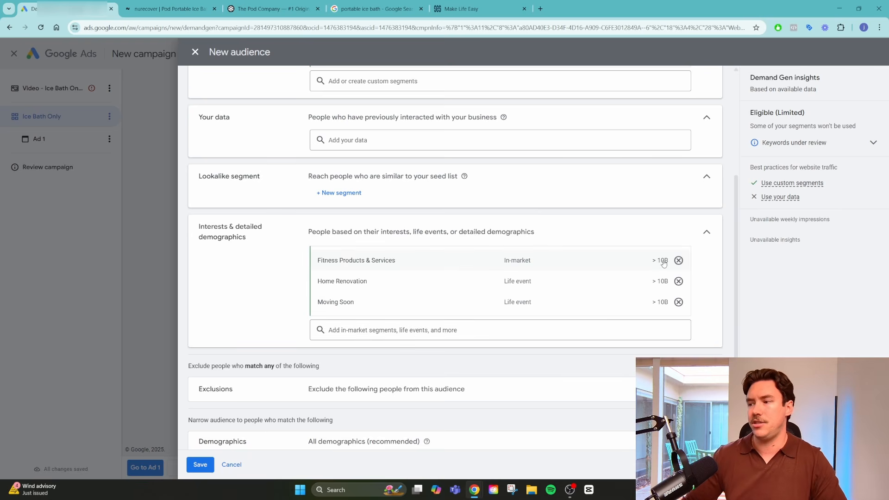
# - Expand the audience's exclusions, view the segment search for remarketing or lookalike lists, and close it without excluding anyone
pyautogui.moveTo(663, 264)
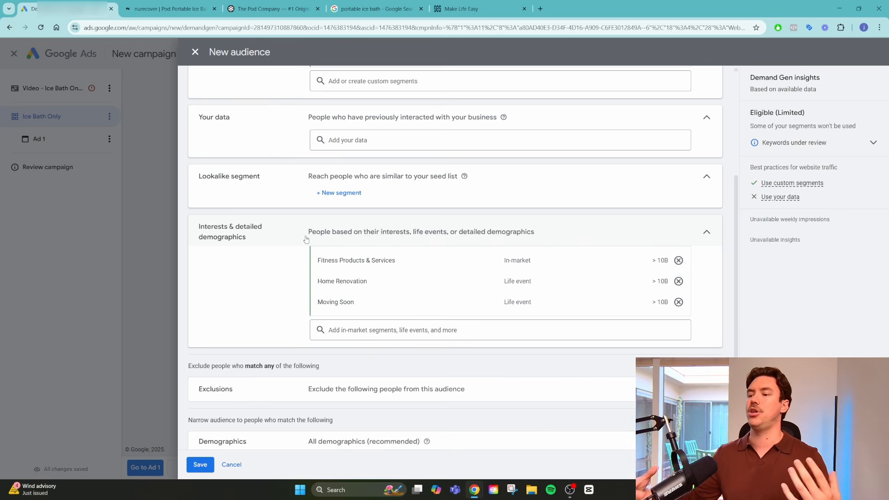
pyautogui.moveTo(318, 267)
pyautogui.scroll(-1, 240, 280)
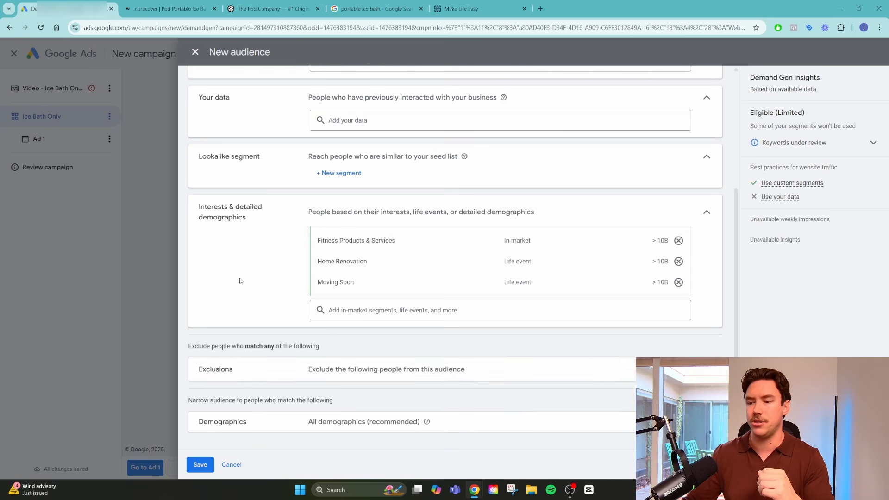
pyautogui.click(572, 378)
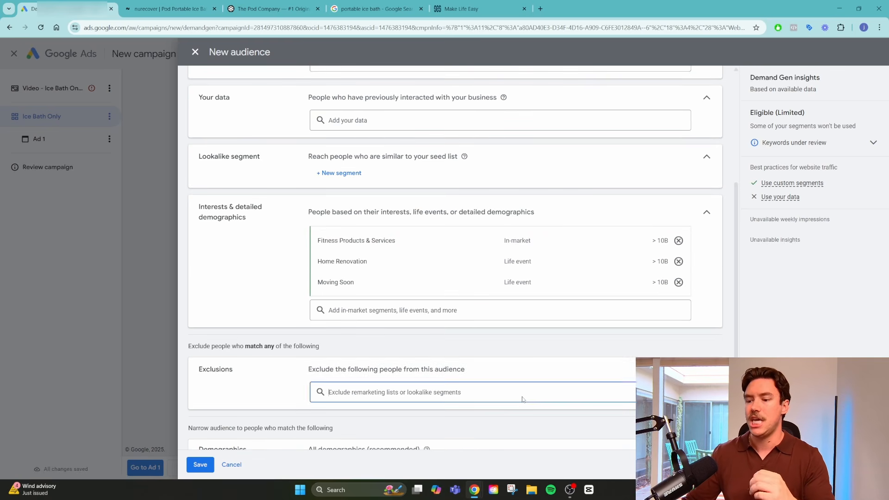
pyautogui.click(523, 396)
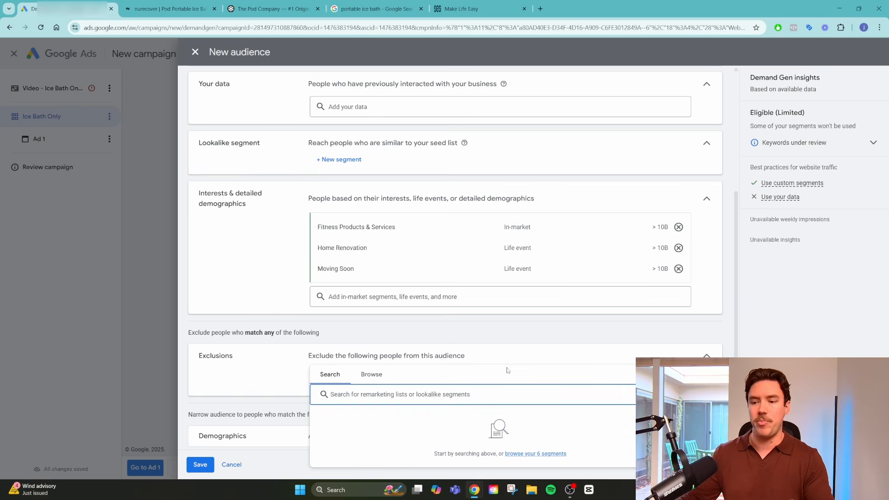
pyautogui.click(254, 373)
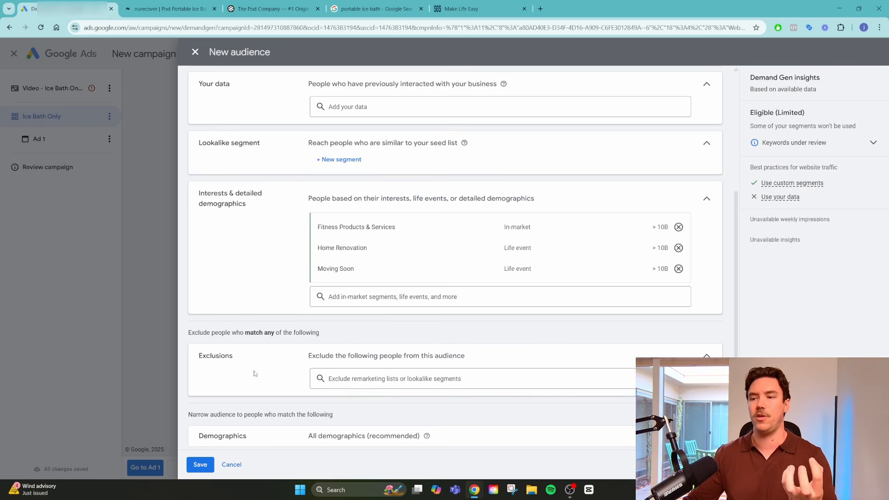
# - Expand the audience's demographics and limit the household income range to Top 10% to 30%
pyautogui.scroll(-1, 274, 359)
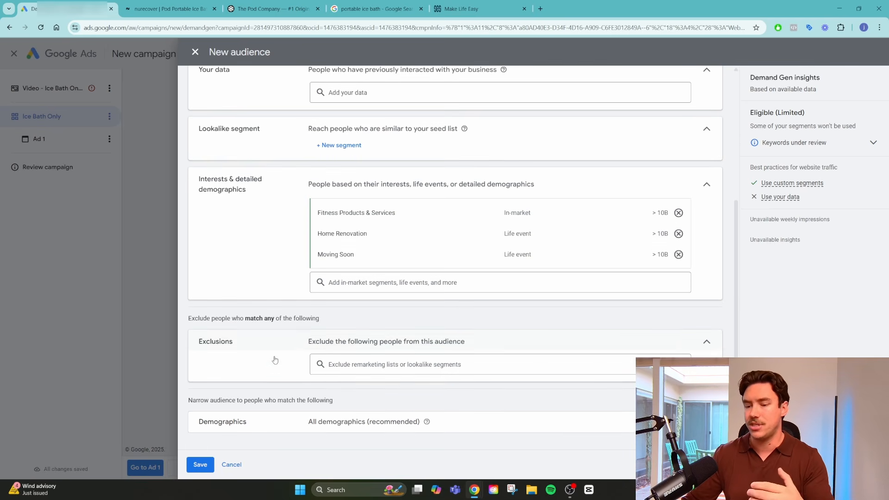
pyautogui.click(562, 421)
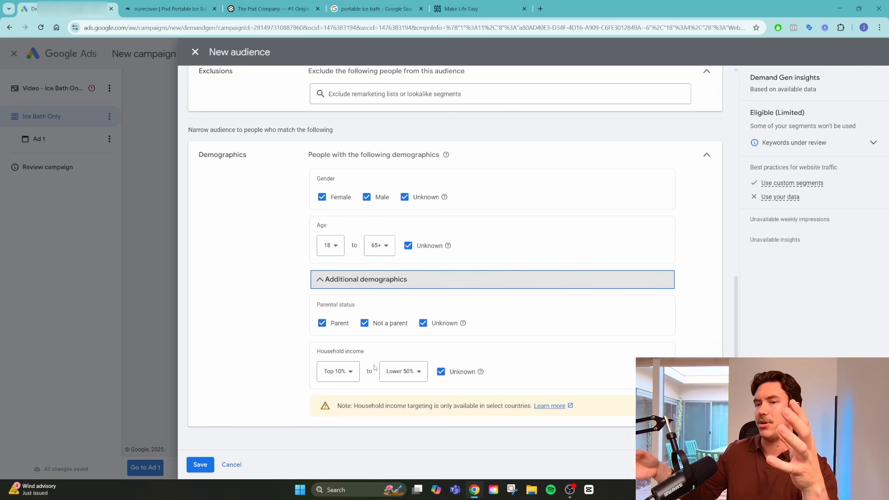
pyautogui.click(374, 9)
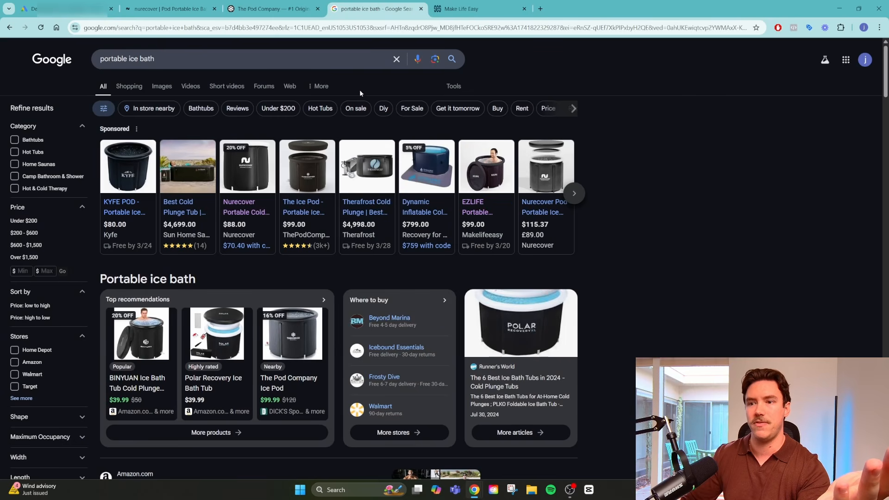
pyautogui.click(69, 9)
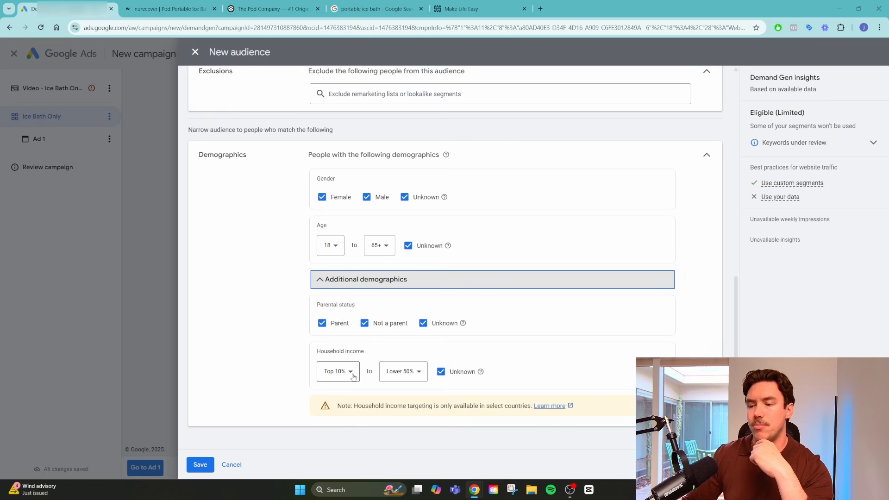
pyautogui.click(399, 373)
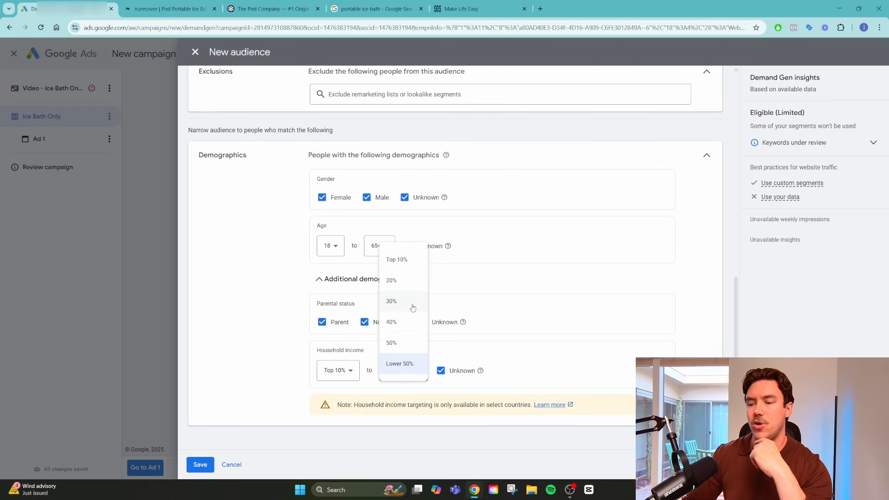
pyautogui.click(412, 308)
pyautogui.click(405, 373)
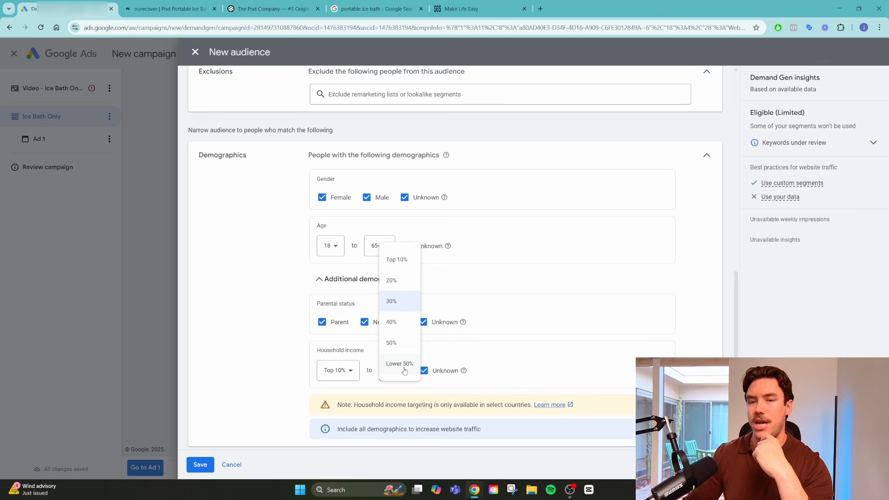
pyautogui.click(563, 361)
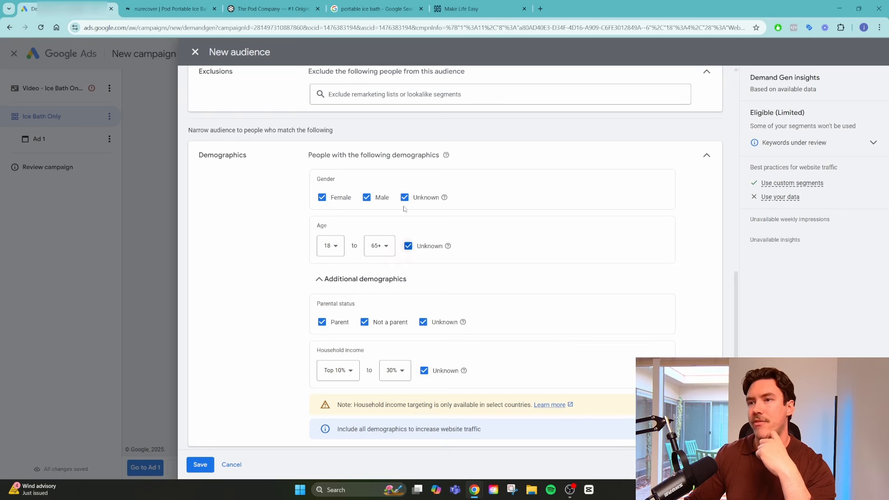
# - Check the ice bath benefits on The Pod Company's website and return to the new audience in Google Ads
pyautogui.click(192, 8)
pyautogui.click(262, 4)
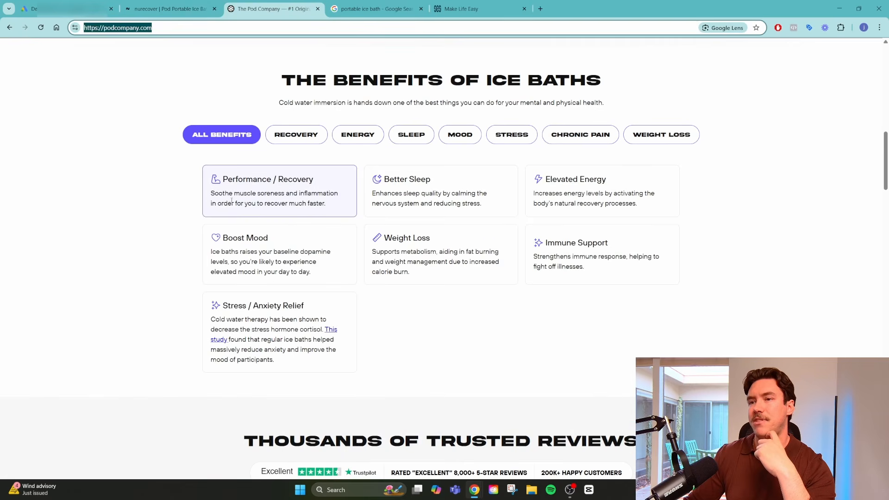
pyautogui.click(88, 9)
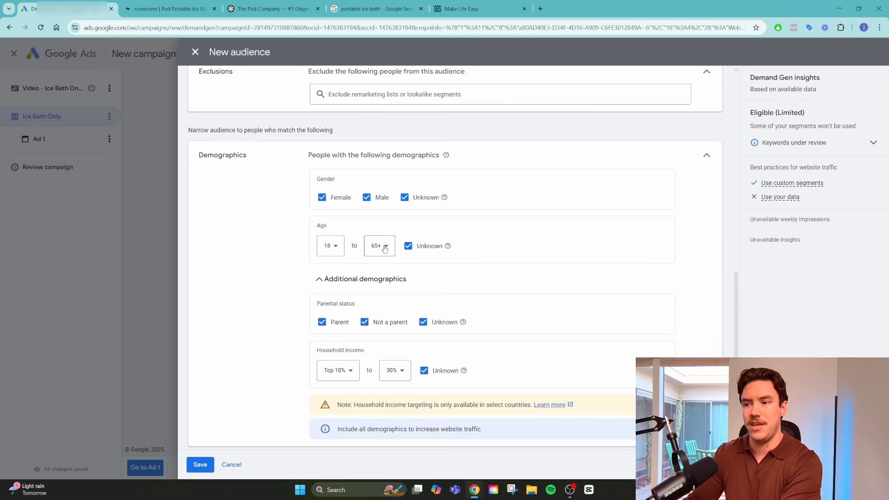
# - Set the audience's age range to 25 to 64
pyautogui.click(332, 246)
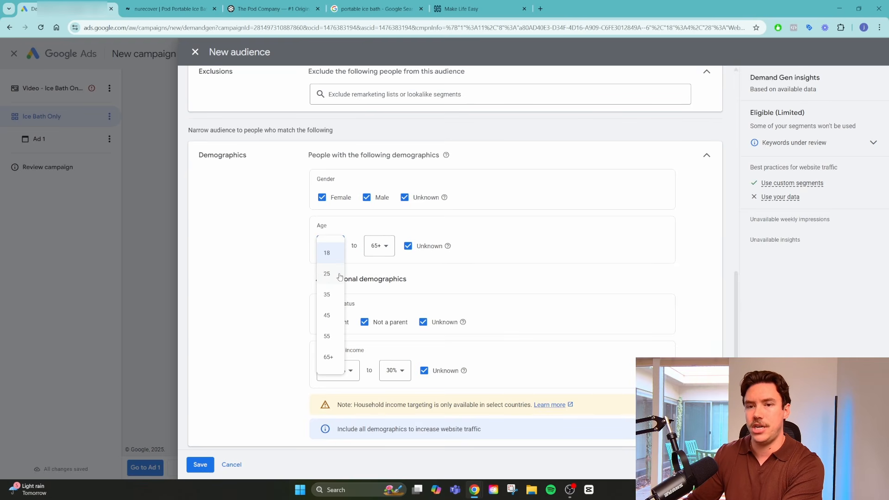
pyautogui.click(340, 276)
pyautogui.click(389, 251)
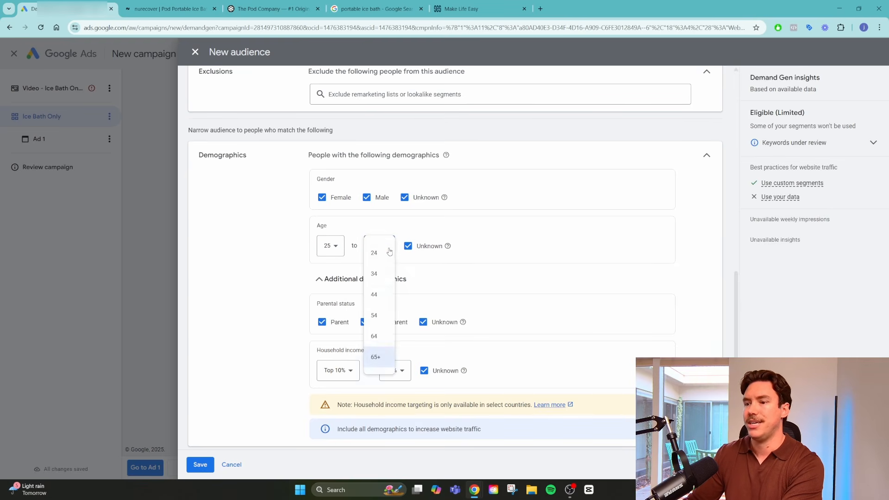
pyautogui.scroll(2, 385, 287)
pyautogui.scroll(-2, 383, 305)
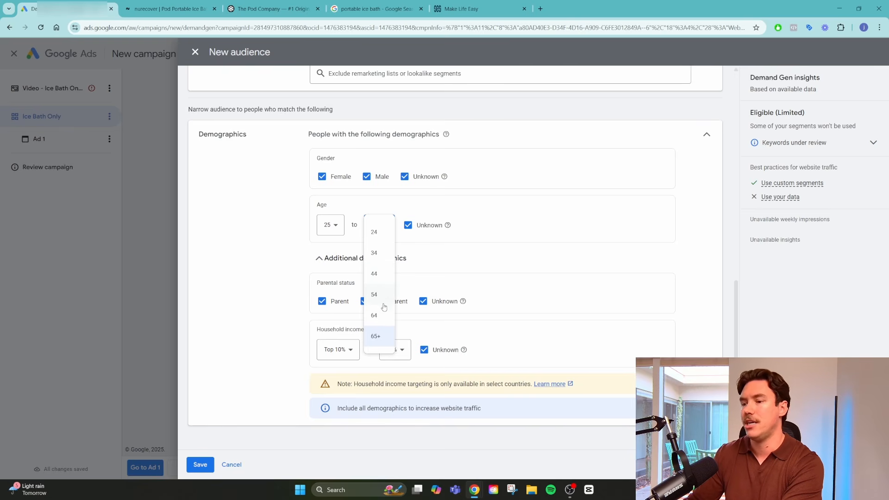
pyautogui.click(375, 316)
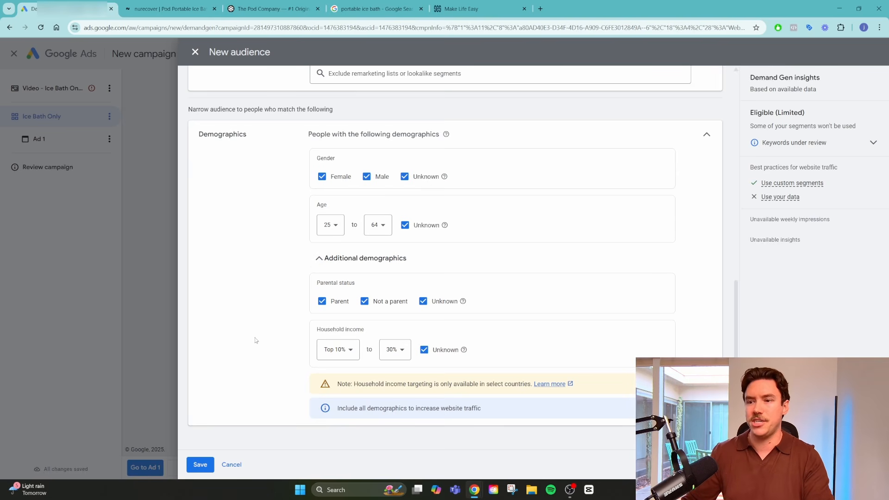
# - Review the new audience's segments and demographics, and save the audience to the Ice Bath Only ad group
pyautogui.scroll(5, 276, 329)
pyautogui.scroll(4, 275, 329)
pyautogui.scroll(-10, 276, 329)
pyautogui.click(200, 465)
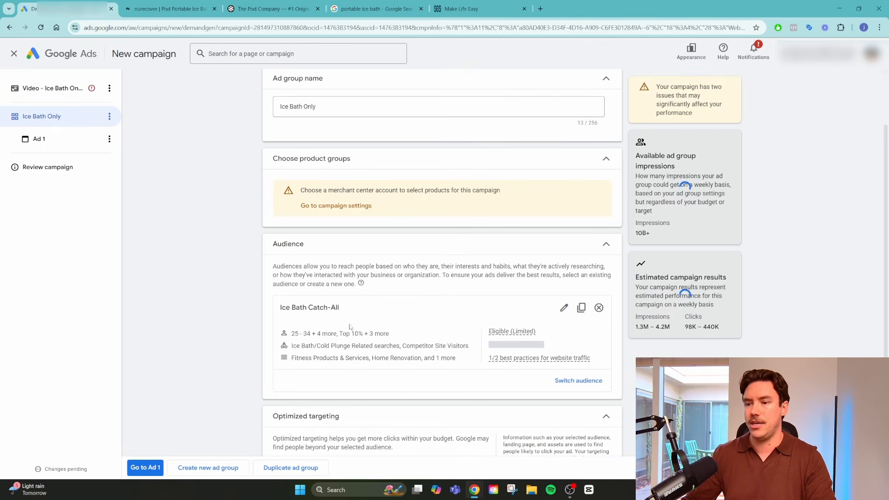
# - Read the optimized targeting description and review the Ice Bath Catch-All audience summary in the ad group
pyautogui.scroll(-2, 413, 313)
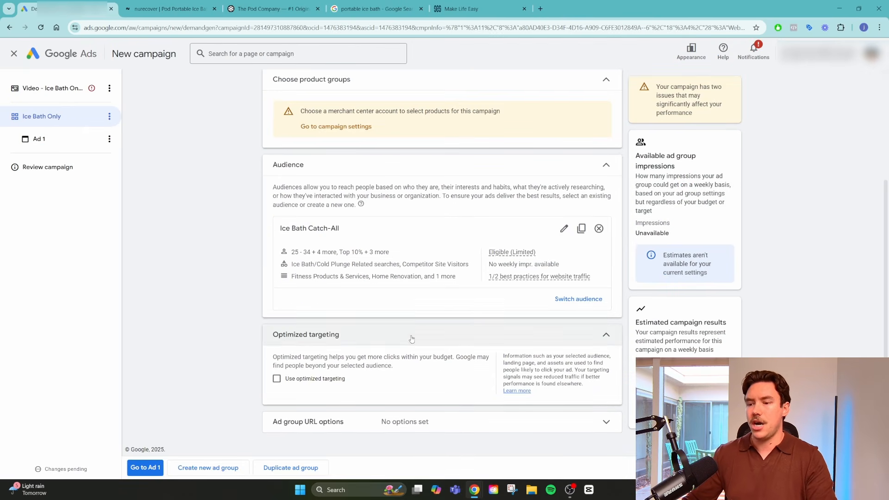
pyautogui.moveTo(373, 357); pyautogui.dragTo(447, 357)
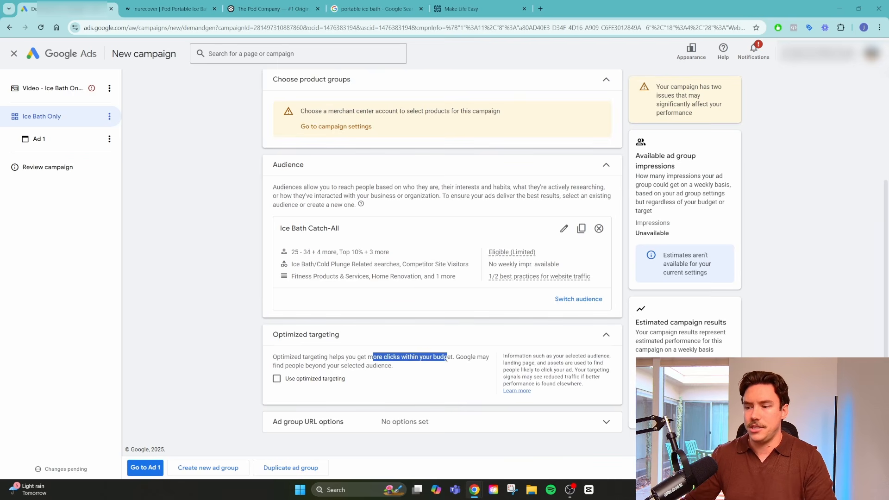
pyautogui.click(371, 369)
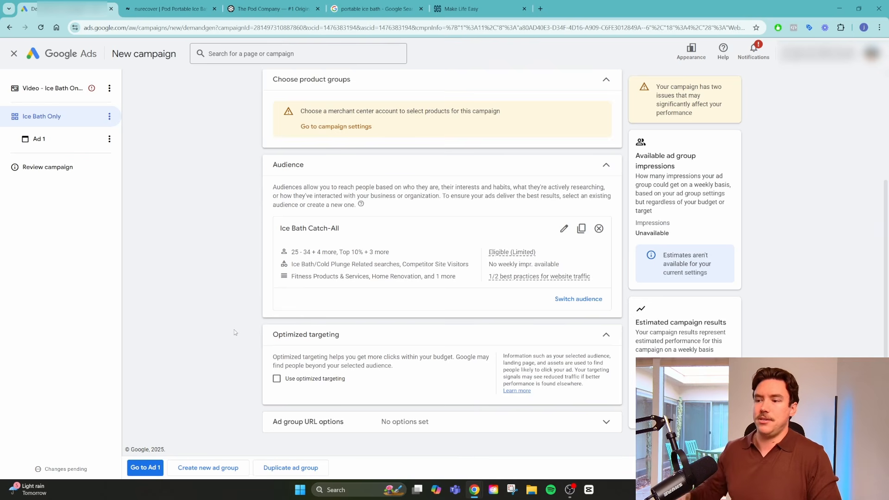
pyautogui.scroll(5, 245, 331)
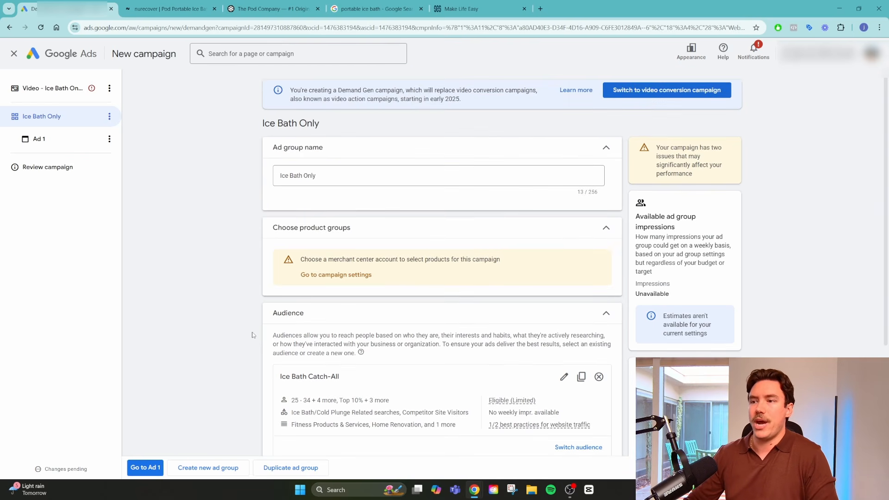
pyautogui.scroll(-4, 253, 333)
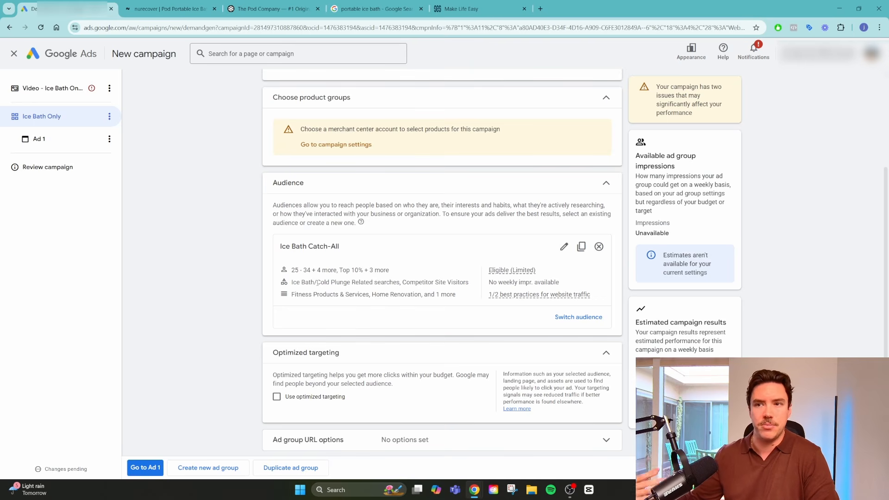
# - View The Pod Company's website up to its top section and return to the ad group in Google Ads
pyautogui.click(273, 8)
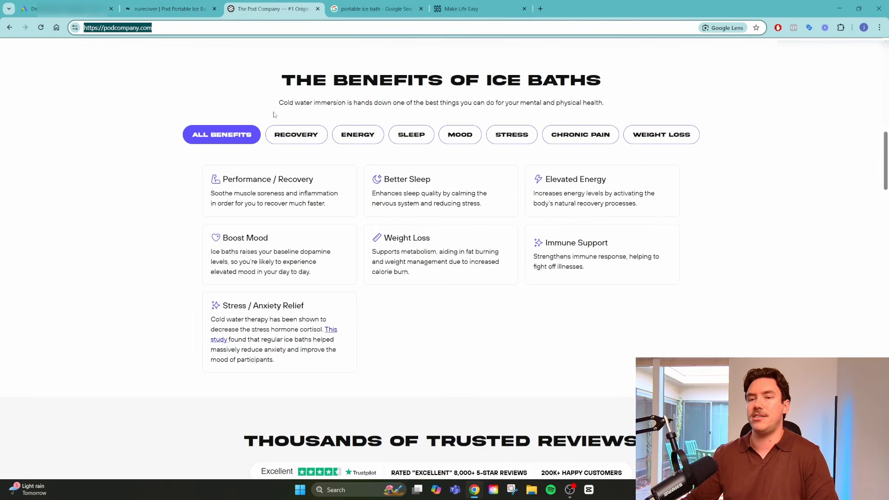
pyautogui.scroll(8, 274, 114)
pyautogui.click(71, 13)
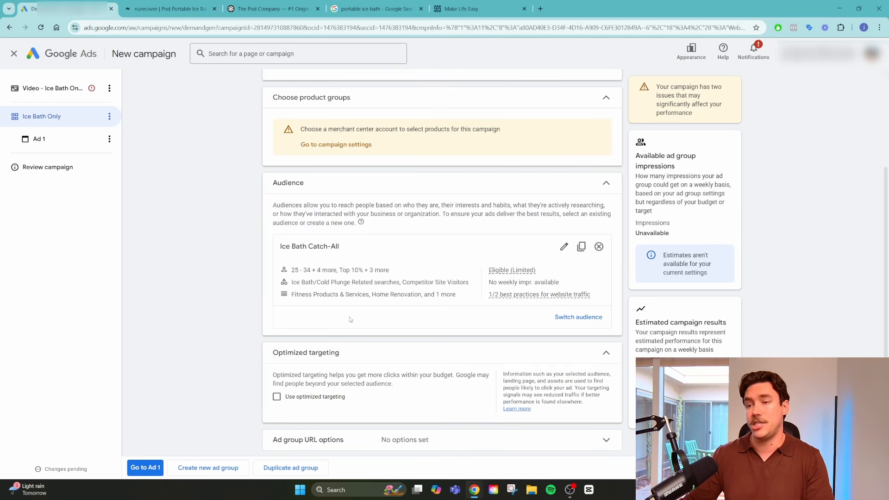
# - Expand the ad group URL options and view the tracking template, final URL suffix and custom parameter fields
pyautogui.scroll(-1, 335, 330)
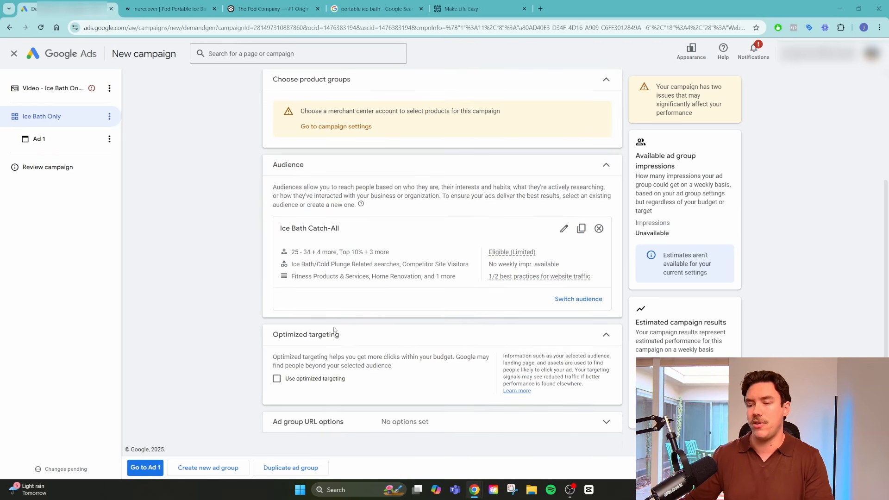
pyautogui.click(443, 419)
pyautogui.scroll(-3, 454, 370)
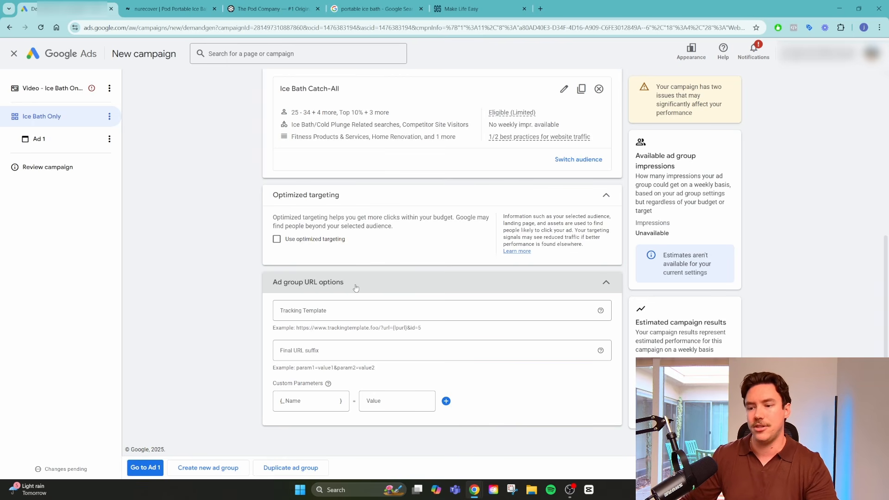
# - Continue to Ad 1 and look through its final URL, media, headline and description fields
pyautogui.click(157, 468)
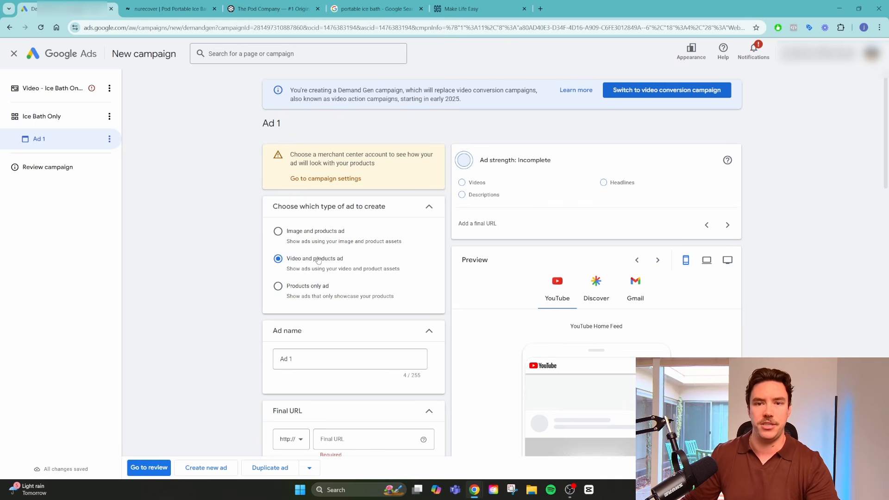
pyautogui.scroll(-10, 221, 232)
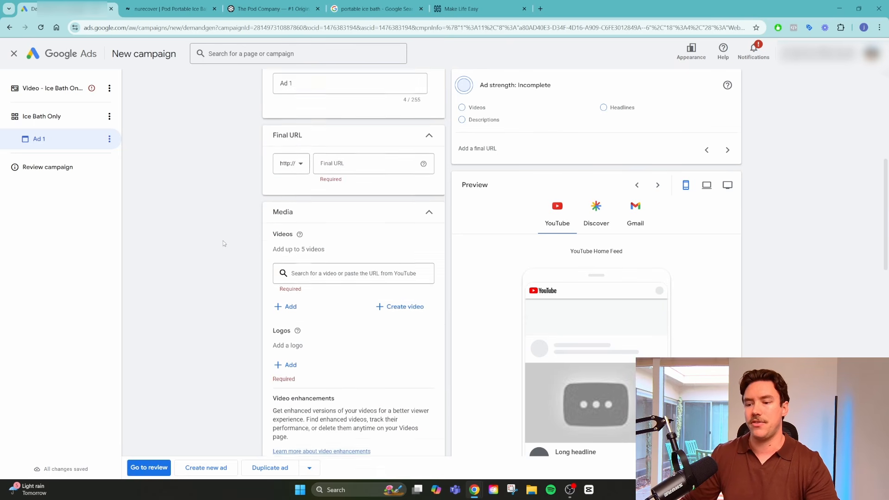
pyautogui.scroll(-9, 224, 243)
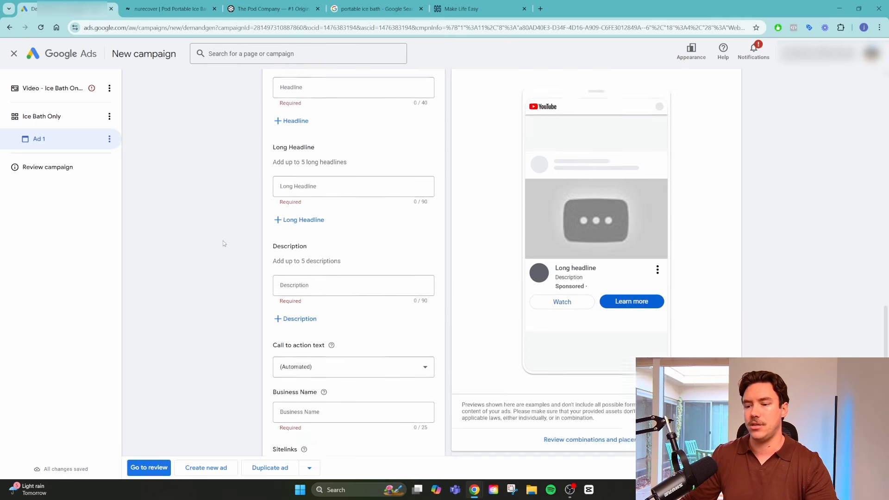
pyautogui.scroll(20, 421, 396)
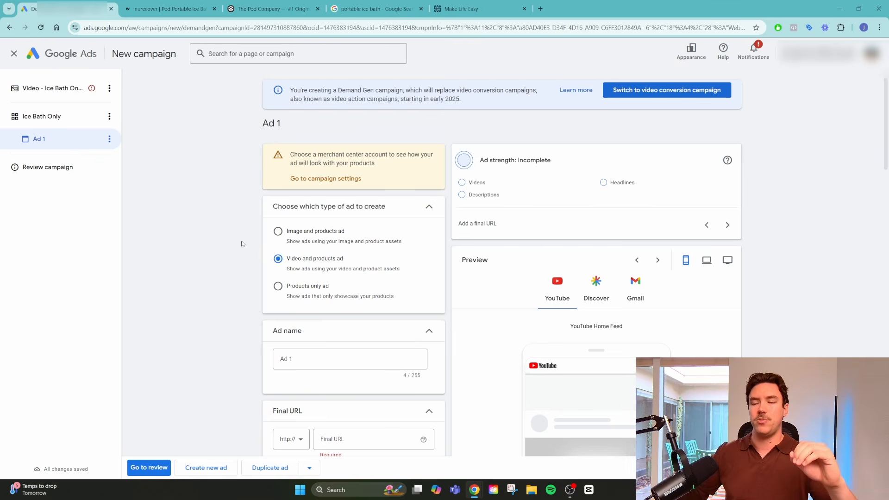
# - Try the Products only ad type to compare its form and preview, and return the ad to Video and products
pyautogui.click(278, 286)
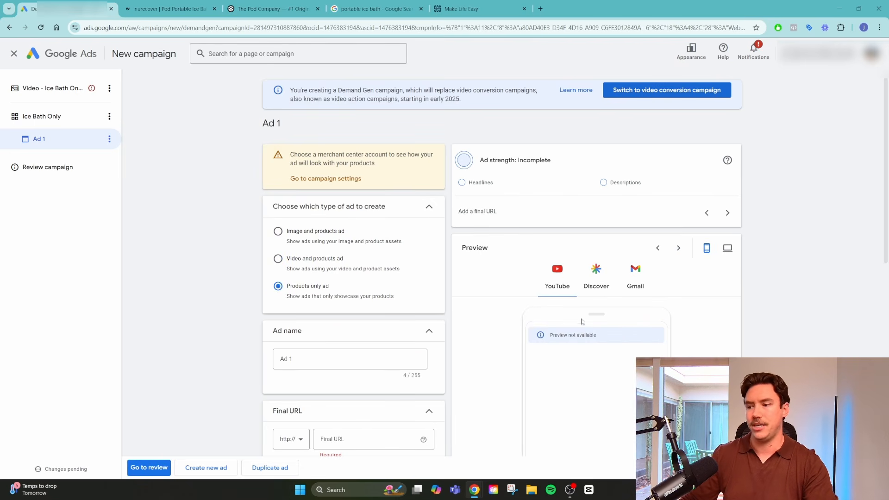
pyautogui.scroll(-2, 643, 322)
pyautogui.scroll(-2, 649, 313)
pyautogui.scroll(3, 649, 312)
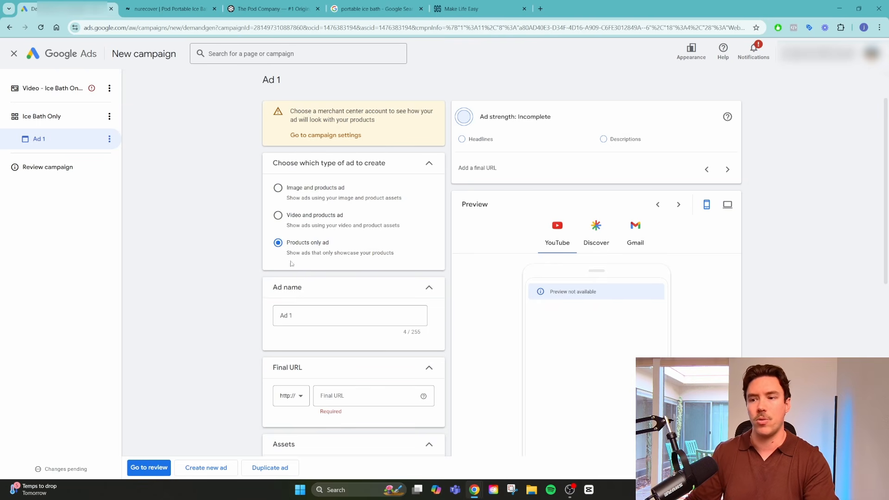
pyautogui.click(276, 218)
pyautogui.scroll(-6, 591, 338)
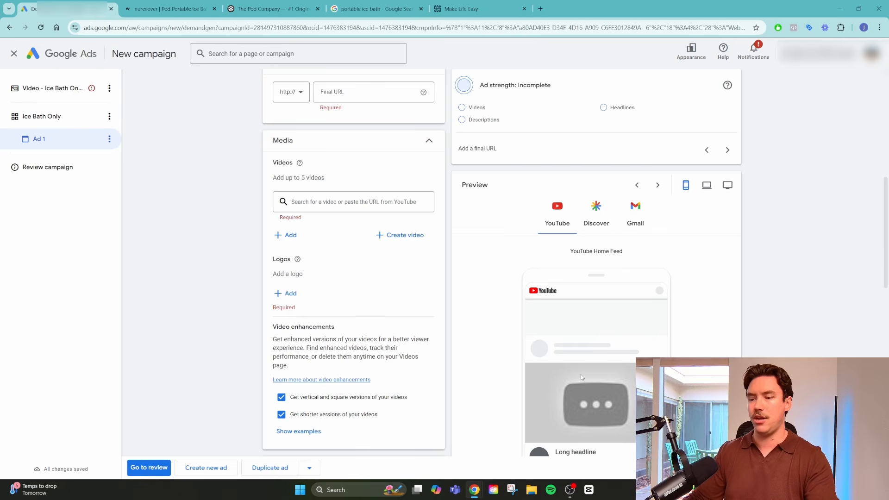
pyautogui.scroll(7, 211, 272)
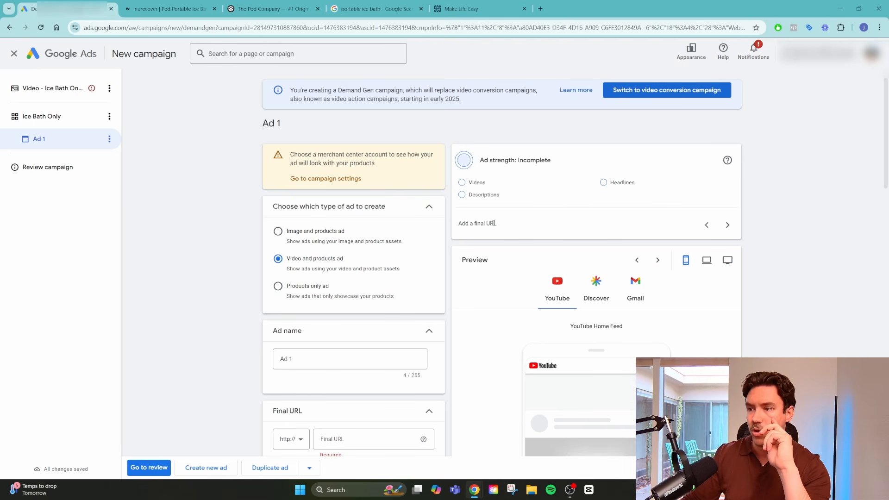
# - Rename the ad as "Video + Product + Image"
pyautogui.scroll(-2, 262, 383)
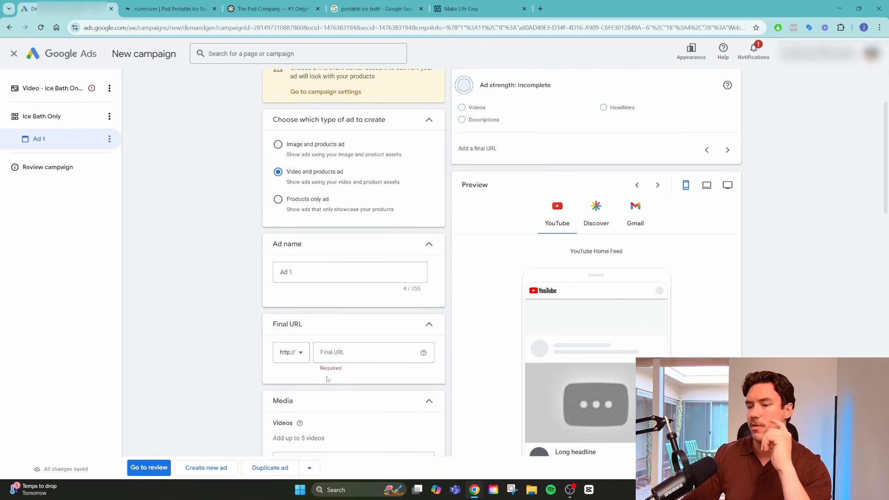
pyautogui.moveTo(306, 273); pyautogui.dragTo(263, 275)
pyautogui.write('Video + Product + Image')
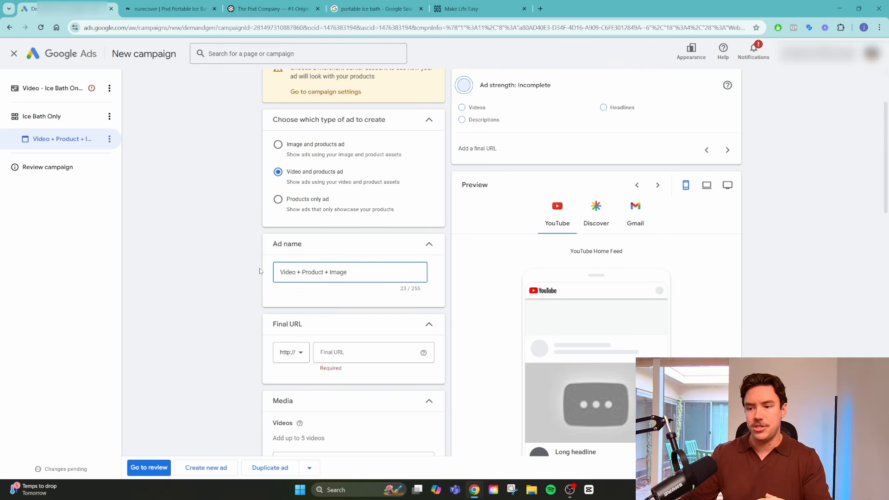
pyautogui.scroll(2, 313, 174)
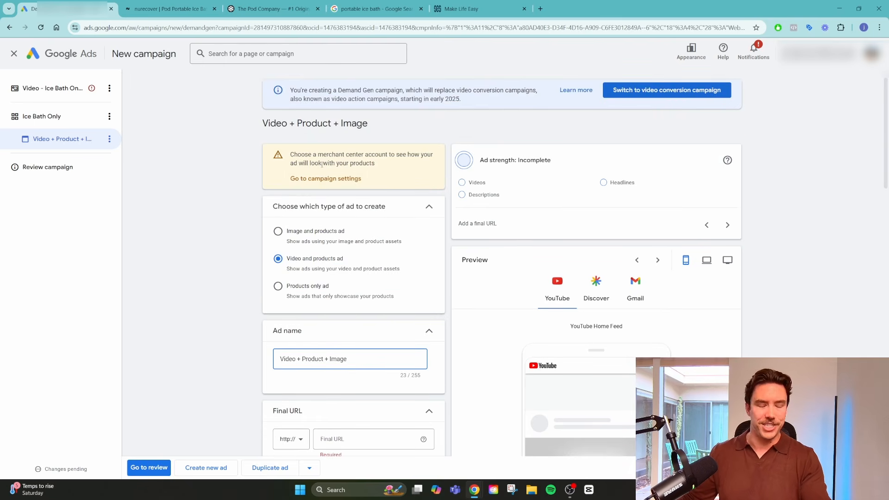
pyautogui.scroll(-5, 343, 231)
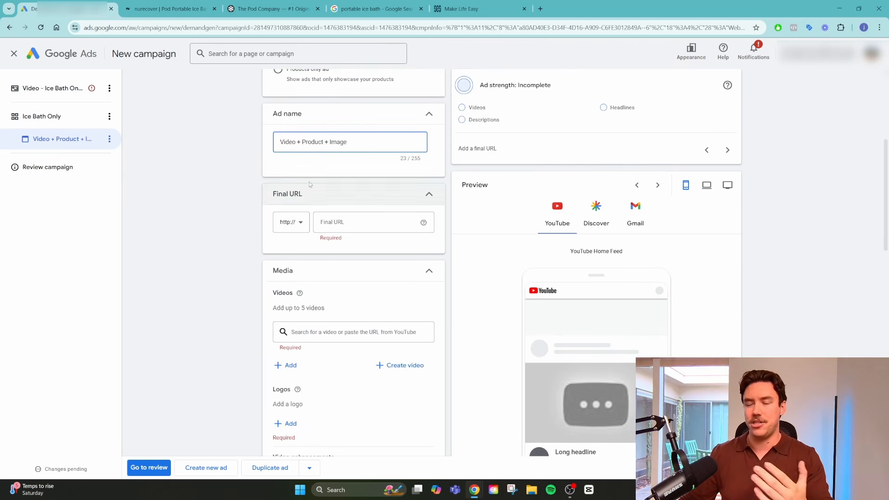
# - Set the ad's final URL to the full address of the nurecover Pod portable ice bath product page
pyautogui.click(342, 222)
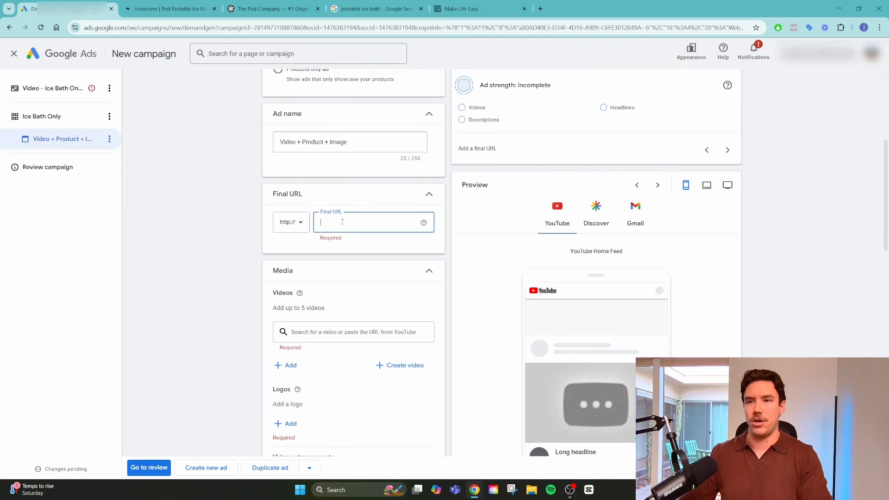
pyautogui.click(169, 9)
pyautogui.doubleClick(157, 27)
pyautogui.tripleClick(151, 28)
pyautogui.tripleClick(151, 28)
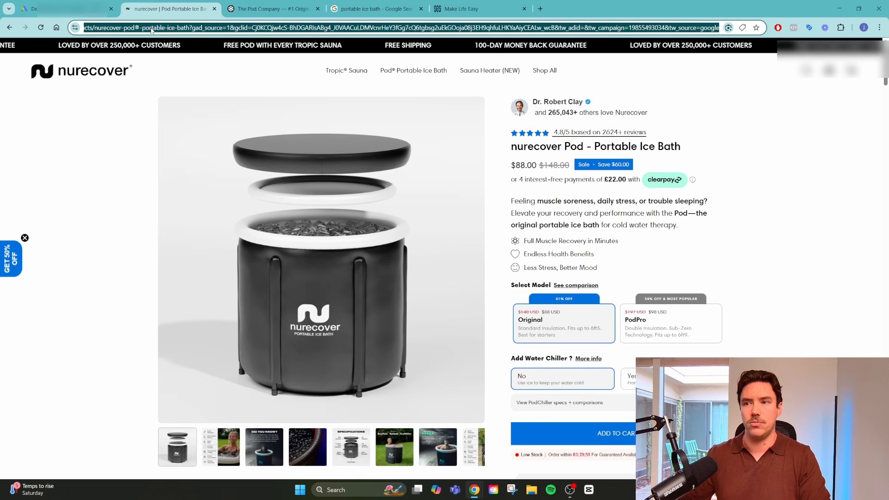
pyautogui.click(67, 8)
pyautogui.hotkey('ctrl', 'v')
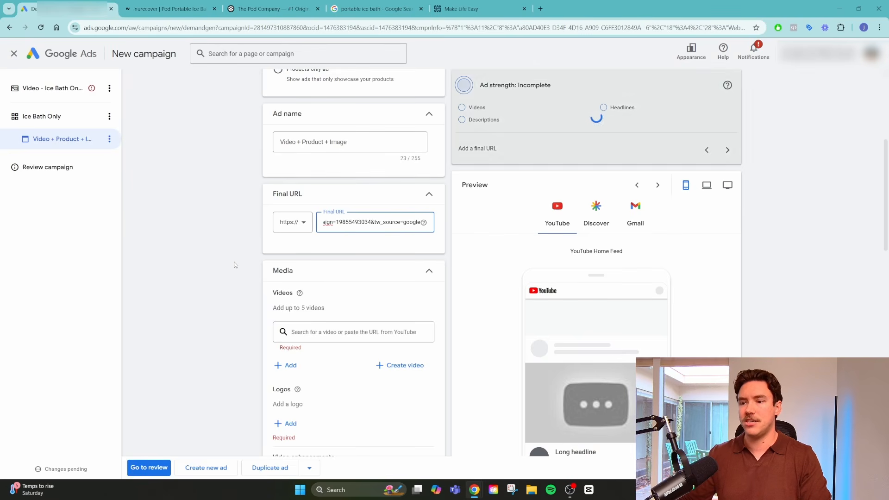
# - Examine the YouTube videos in the asset library available for the ad, and close the video picker
pyautogui.scroll(2, 230, 264)
pyautogui.scroll(-5, 233, 271)
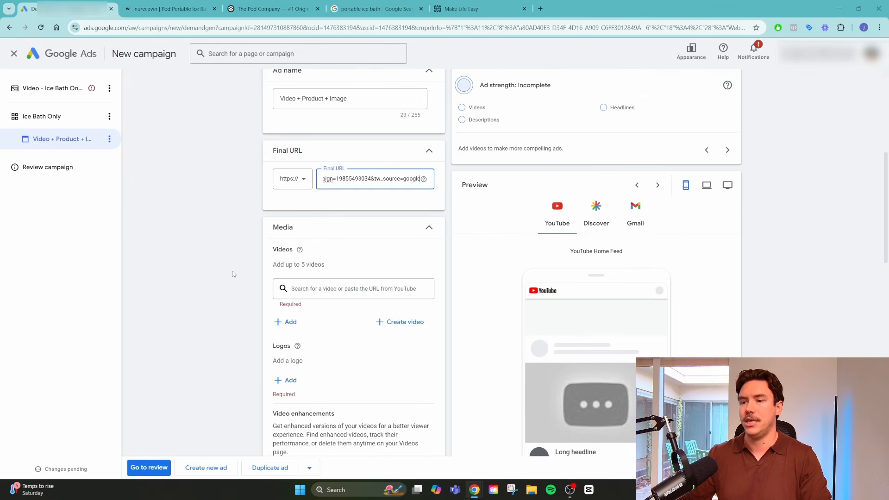
pyautogui.click(320, 245)
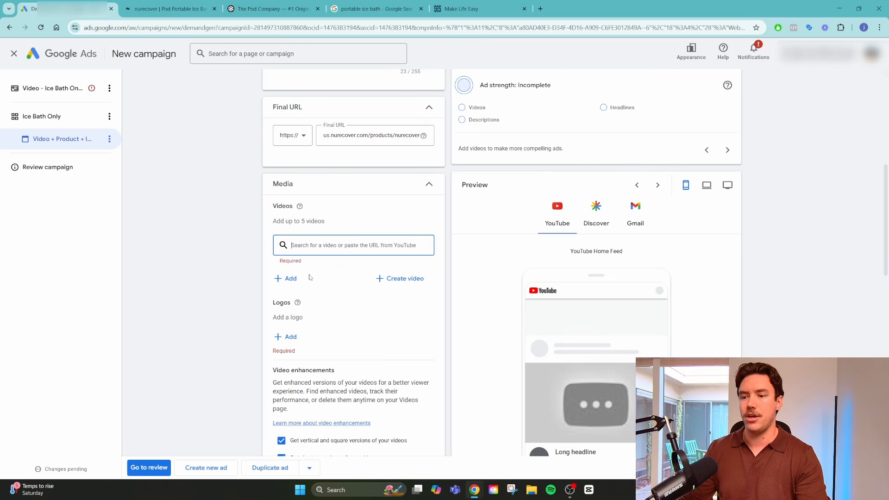
pyautogui.click(289, 279)
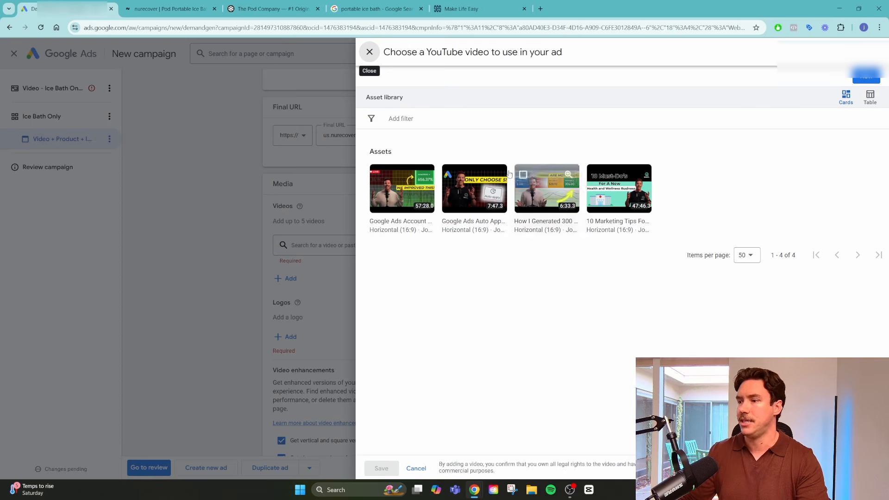
pyautogui.click(369, 52)
pyautogui.click(319, 253)
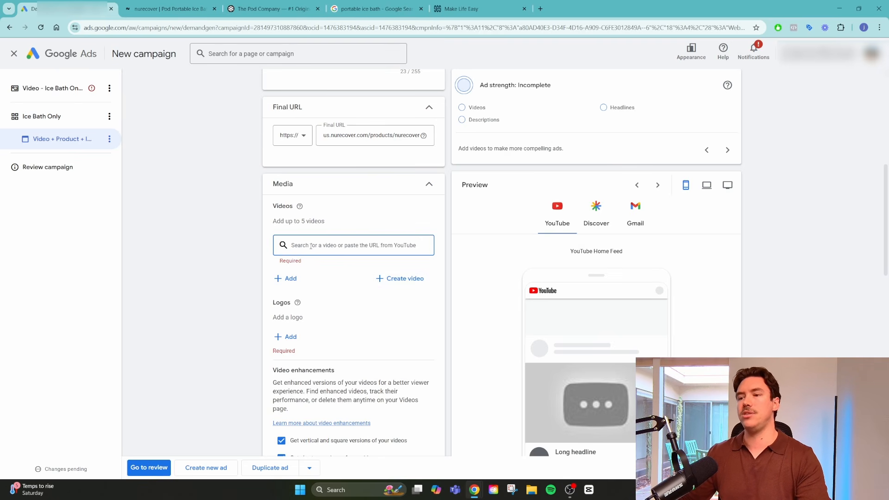
pyautogui.click(289, 278)
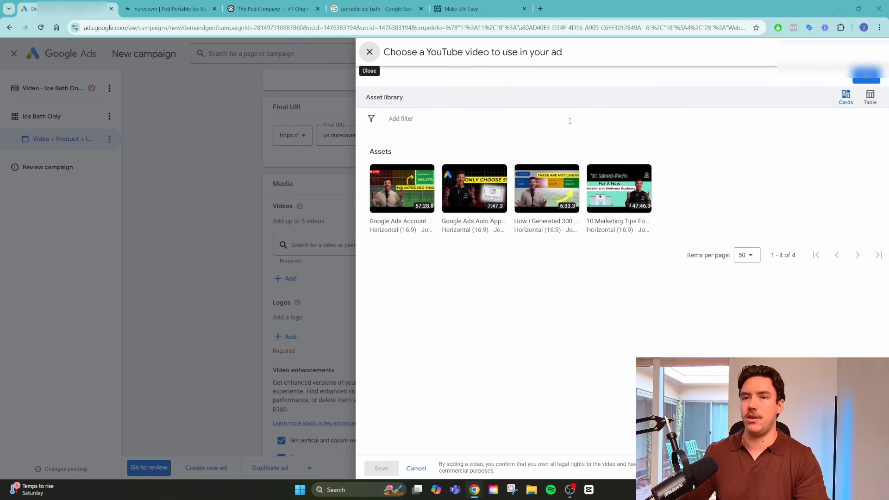
pyautogui.click(369, 52)
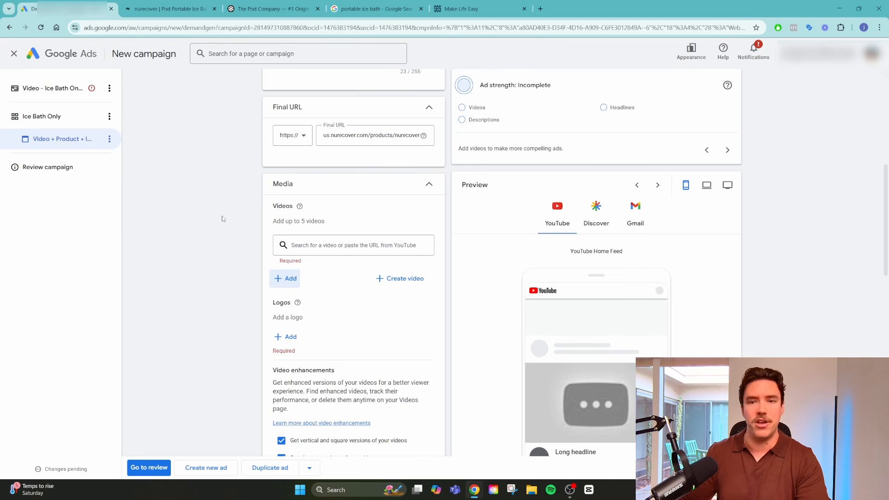
# - Try choosing the first Google Ads Account video for the ad, and close the picker without saving
pyautogui.click(298, 244)
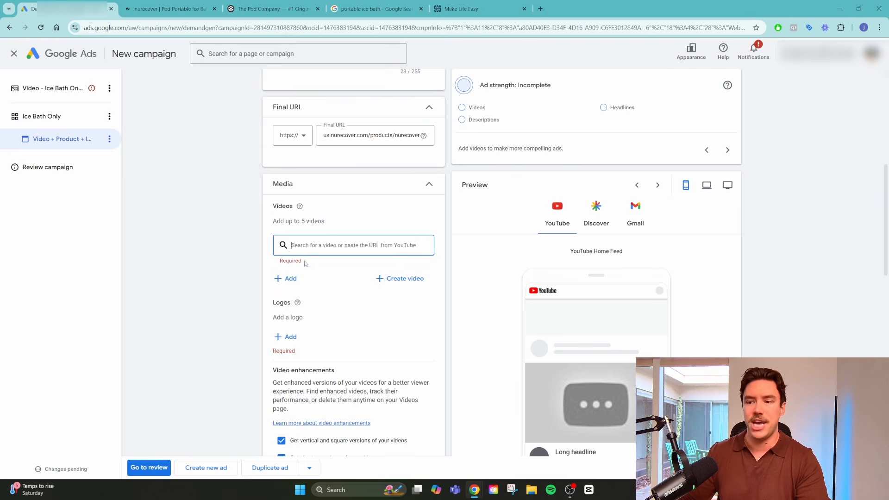
pyautogui.click(285, 278)
pyautogui.click(384, 172)
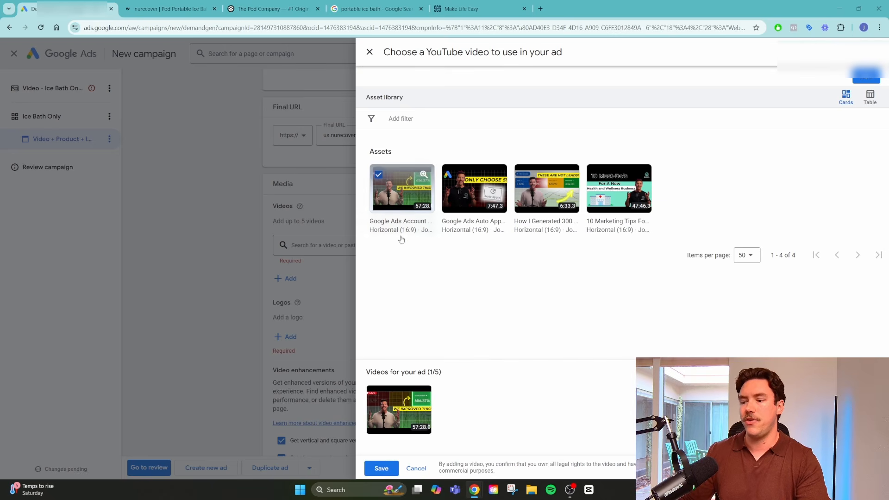
pyautogui.click(370, 52)
pyautogui.click(483, 272)
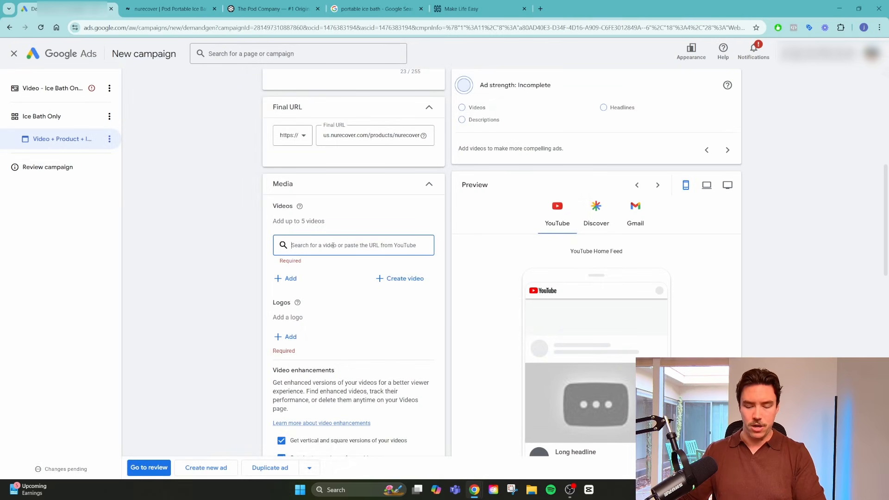
# - Look over the ad's logo and video enhancement settings, and recheck the Ice Bath Only ad group and the video options
pyautogui.scroll(-1, 324, 222)
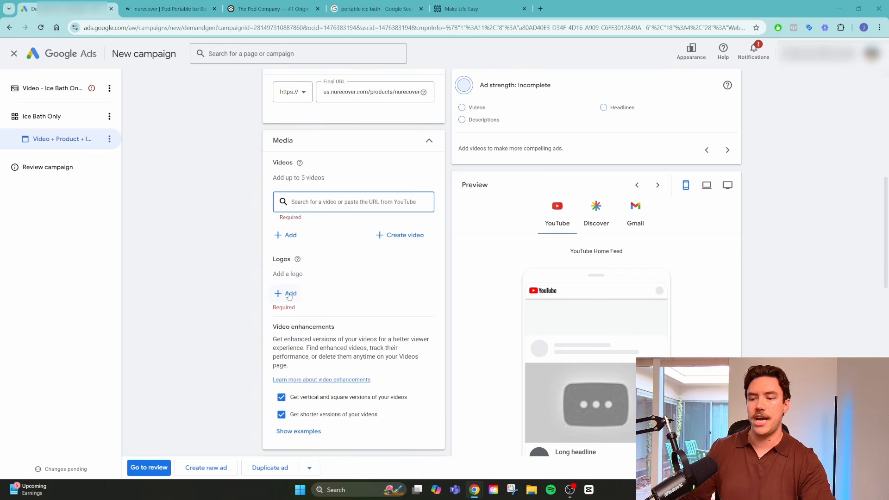
pyautogui.scroll(-2, 296, 287)
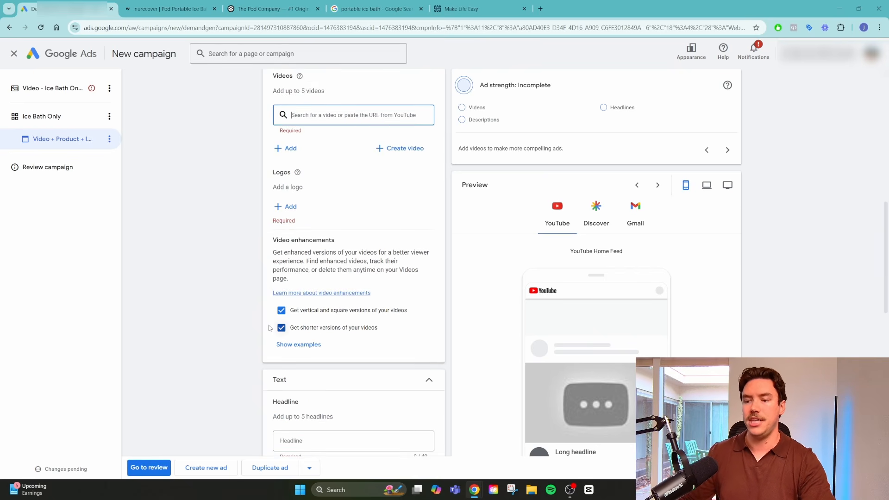
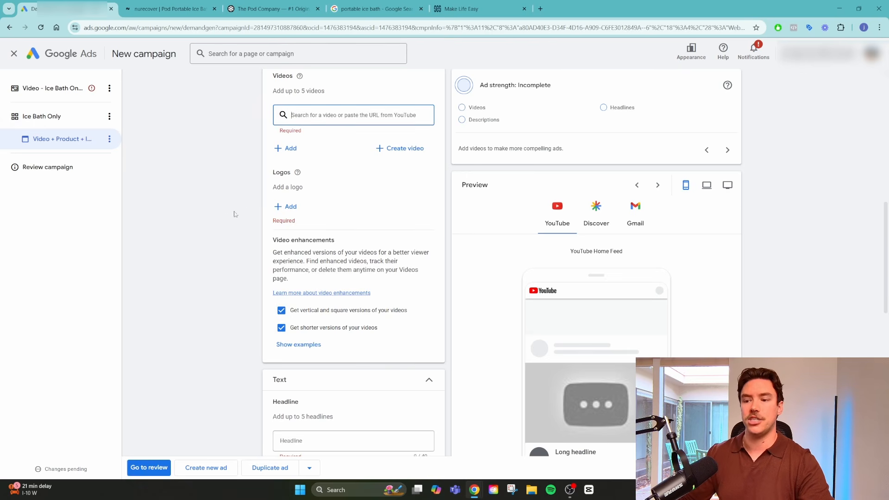
pyautogui.scroll(8, 321, 207)
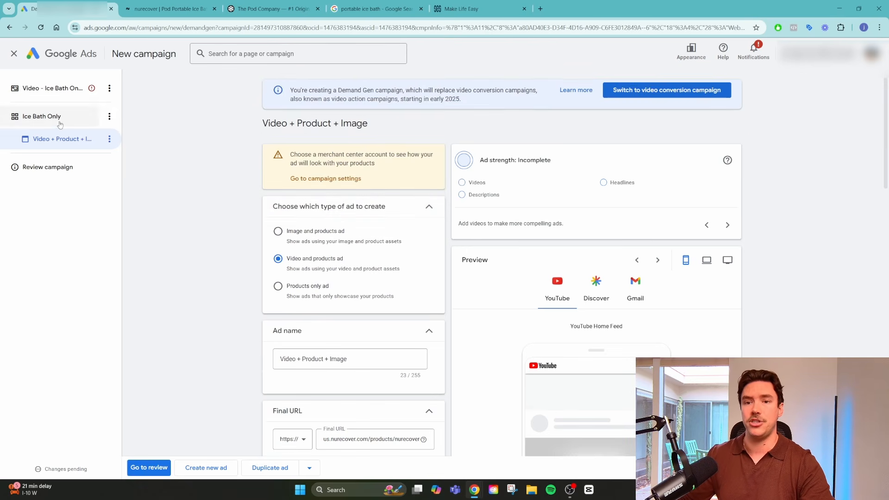
pyautogui.click(60, 125)
pyautogui.click(56, 139)
pyautogui.scroll(-3, 267, 264)
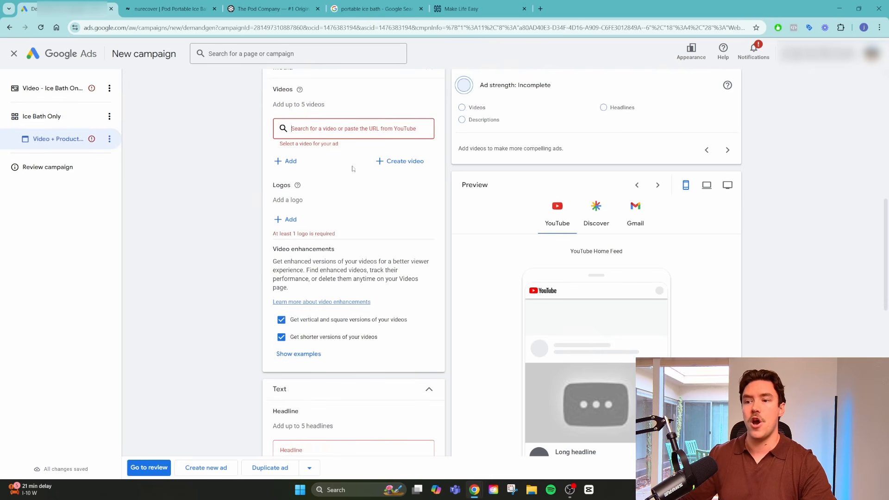
pyautogui.click(286, 161)
pyautogui.click(365, 66)
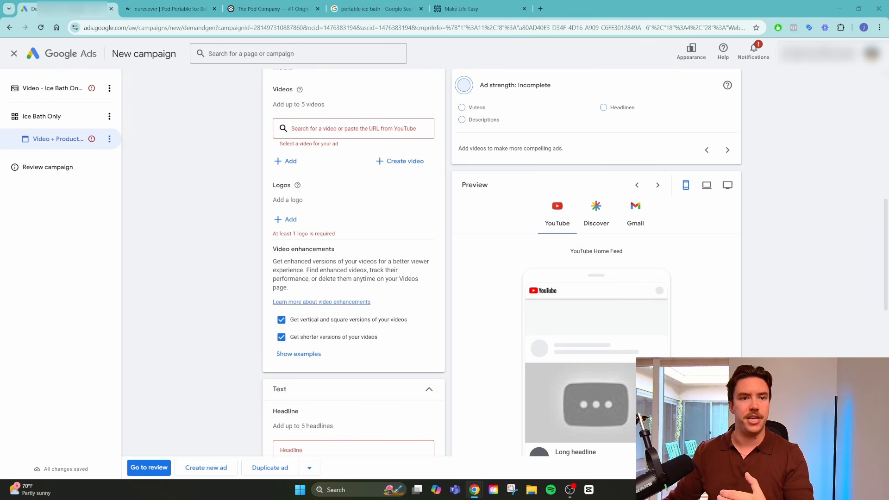
# - Try the product page line "Feeling muscle soreness, daily stress, or trouble sleeping?" as the ad's headline, and clear it
pyautogui.scroll(-5, 208, 243)
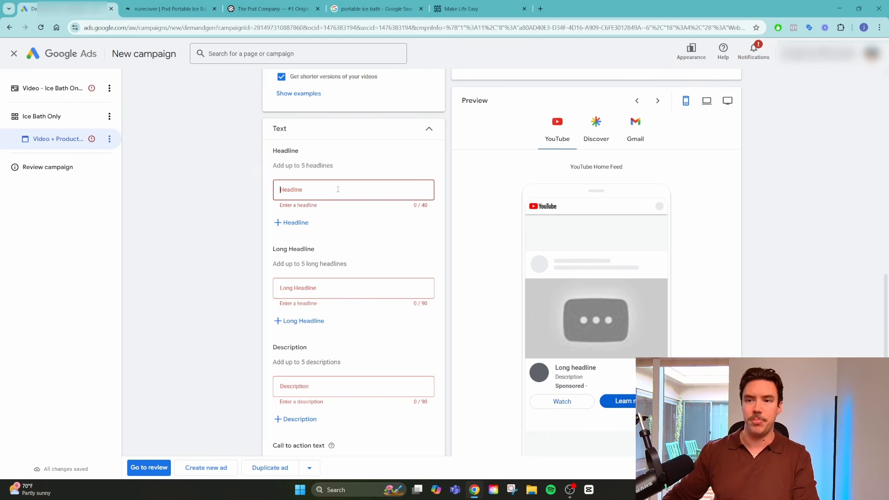
pyautogui.click(169, 8)
pyautogui.moveTo(511, 200); pyautogui.dragTo(701, 200)
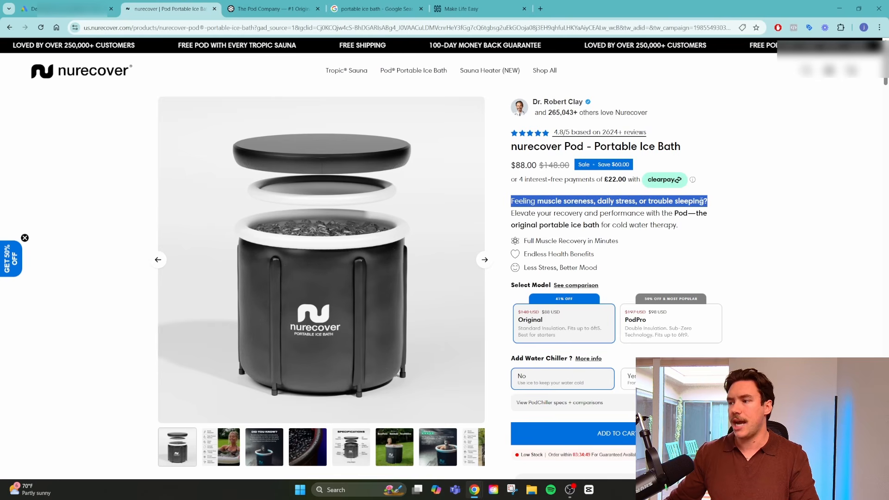
pyautogui.hotkey('ctrl', 'c')
pyautogui.hotkey('ctrl', 'shift', 'Tab')
pyautogui.hotkey('ctrl', 'v')
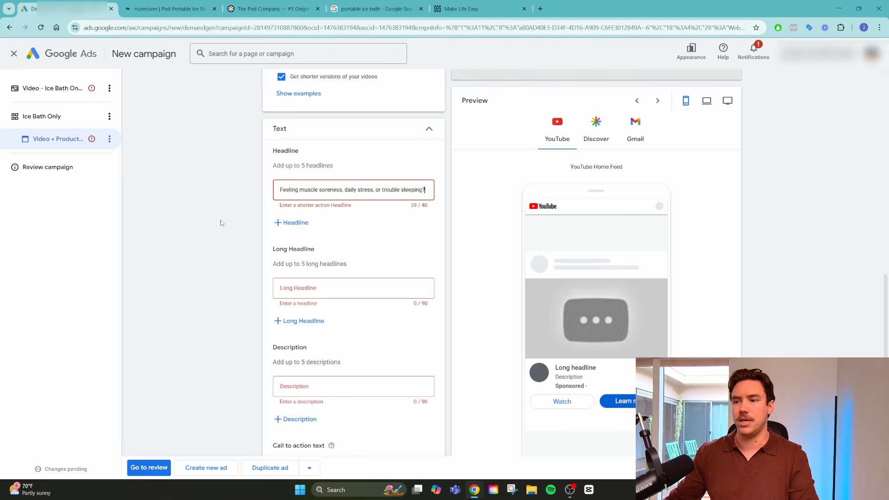
pyautogui.press('BackSpace')
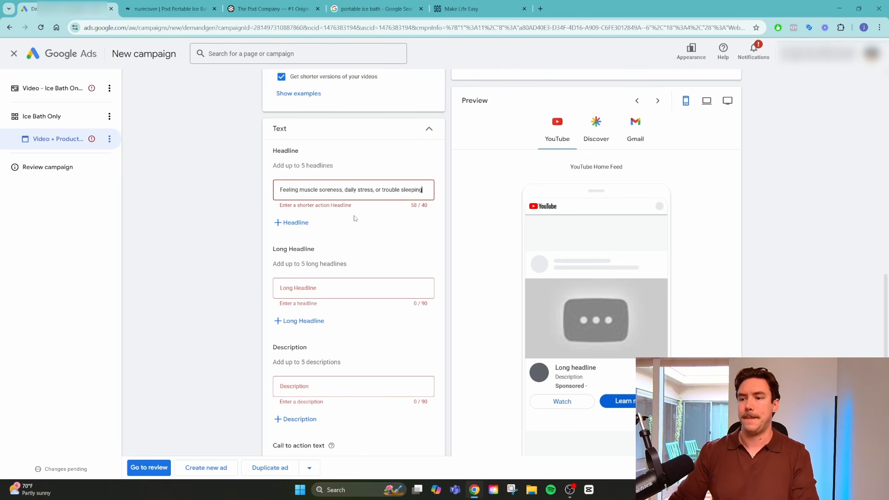
pyautogui.press('BackSpace')
pyautogui.press('BackSpace')
pyautogui.press('BackSpace')
pyautogui.press('BackSpace')
pyautogui.press('BackSpace')
pyautogui.press('BackSpace')
pyautogui.press('BackSpace')
pyautogui.press('BackSpace')
pyautogui.press('BackSpace')
pyautogui.press('BackSpace')
pyautogui.press('BackSpace')
pyautogui.press('BackSpace')
pyautogui.press('BackSpace')
pyautogui.press('BackSpace')
pyautogui.press('BackSpace')
pyautogui.press('BackSpace')
pyautogui.press('BackSpace')
pyautogui.press('BackSpace')
pyautogui.press('BackSpace')
pyautogui.press('BackSpace')
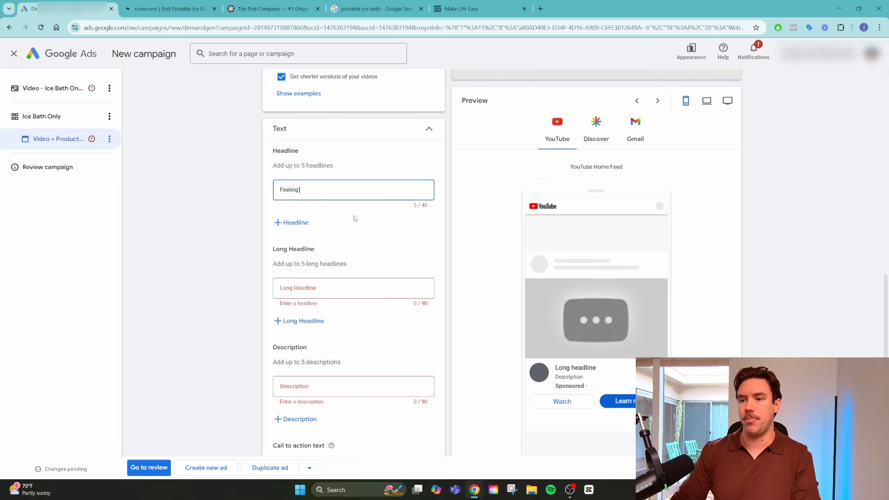
pyautogui.press('BackSpace')
pyautogui.press('BackSpace')
pyautogui.press('BackSpace')
pyautogui.press('BackSpace')
pyautogui.press('BackSpace')
pyautogui.press('BackSpace')
pyautogui.press('BackSpace')
pyautogui.press('BackSpace')
# - Enter "Say Goodbye to Muscle Soreness" as the first headline and add a second, empty headline field
pyautogui.write('Say Goodbye to Muscle ')
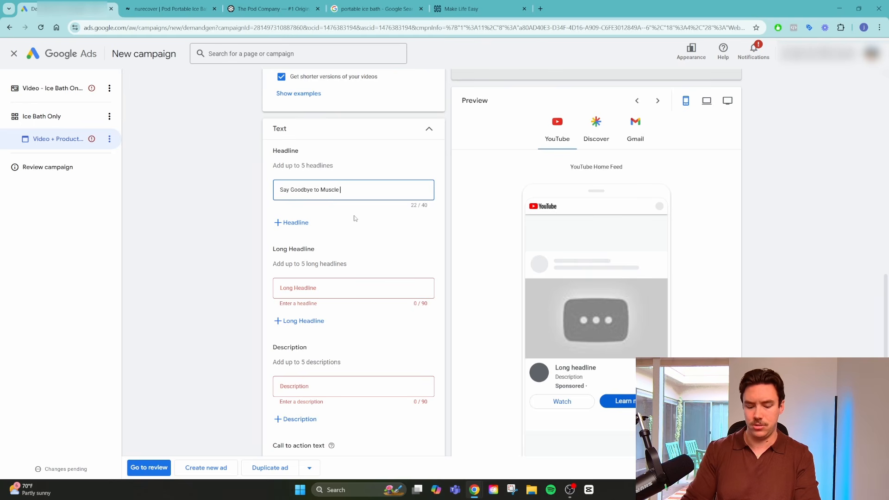
pyautogui.write('Soreness')
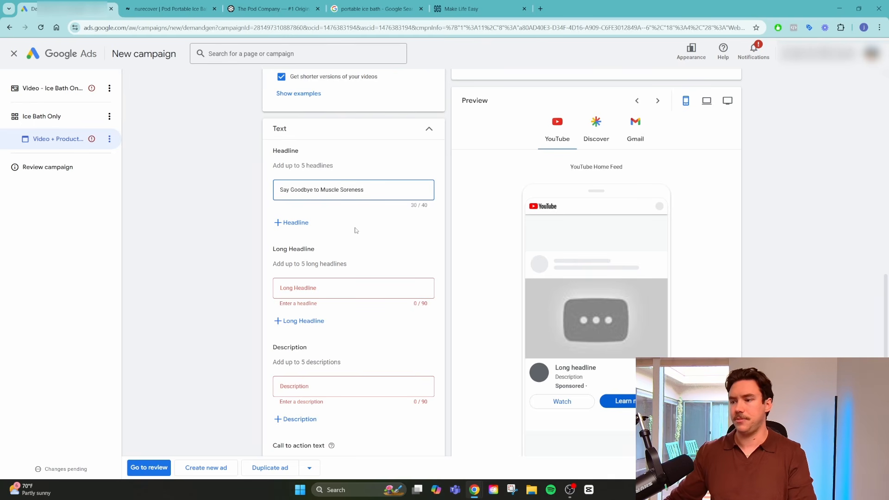
pyautogui.click(743, 323)
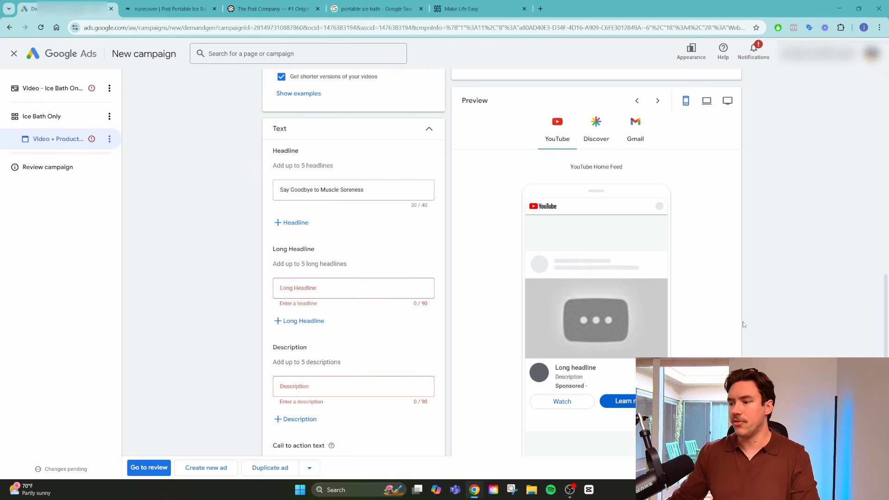
pyautogui.click(302, 228)
pyautogui.scroll(-1, 331, 252)
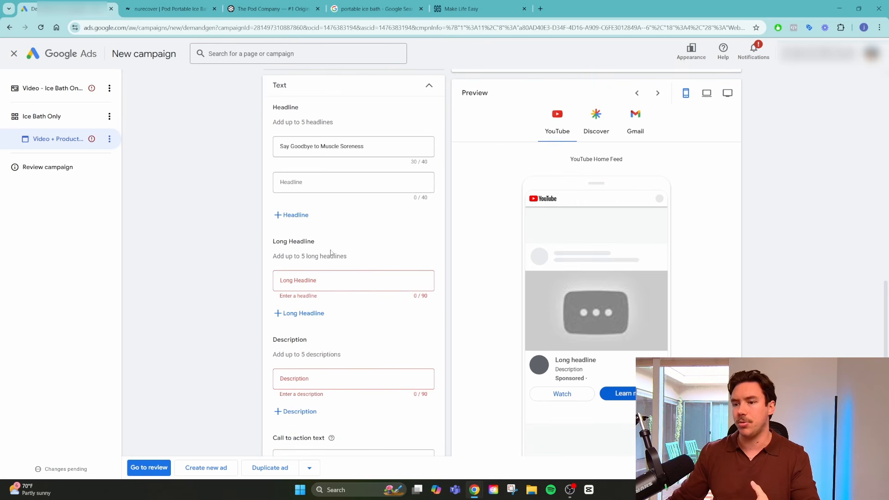
# - Copy "Elevate your recovery and performance with the Pod" from the product page into the ad's long headline
pyautogui.click(334, 281)
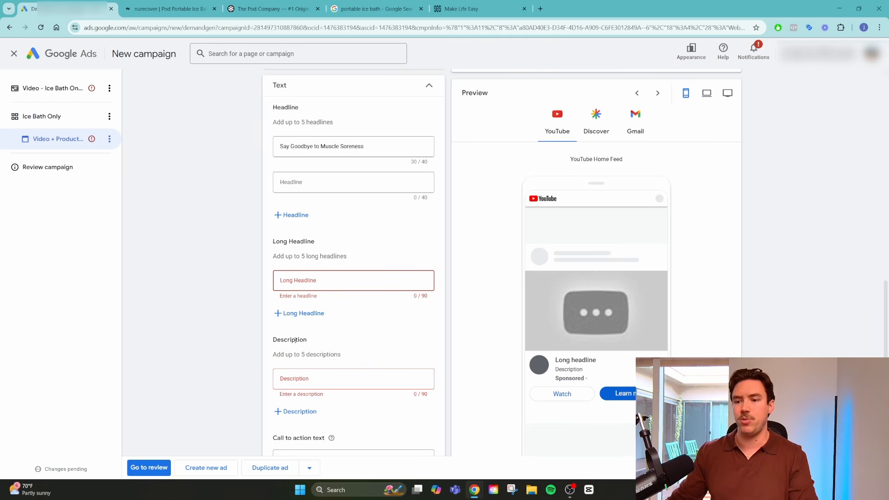
pyautogui.click(181, 8)
pyautogui.moveTo(511, 213); pyautogui.dragTo(678, 225)
pyautogui.moveTo(511, 213); pyautogui.dragTo(682, 213)
pyautogui.hotkey('ctrl', 'c')
pyautogui.click(69, 9)
pyautogui.click(357, 285)
pyautogui.hotkey('ctrl', 'v')
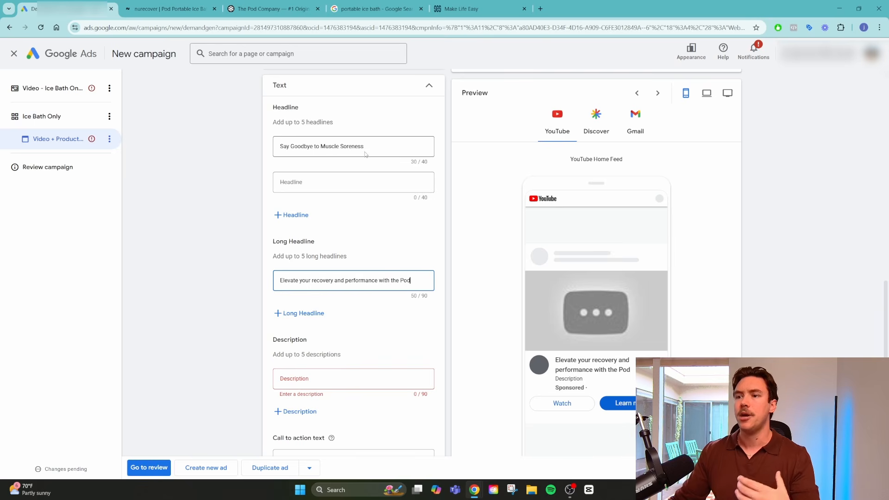
pyautogui.hotkey('ctrl', 'Tab')
pyautogui.click(792, 244)
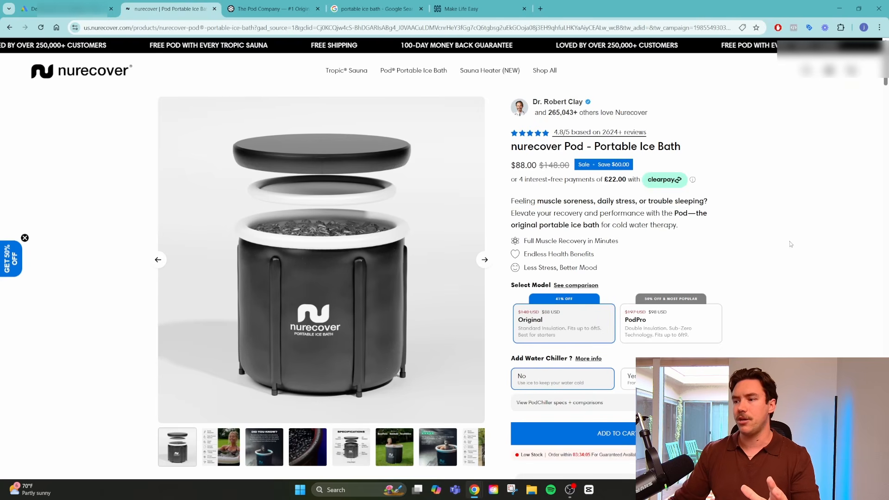
pyautogui.hotkey('ctrl', 'shift', 'Tab')
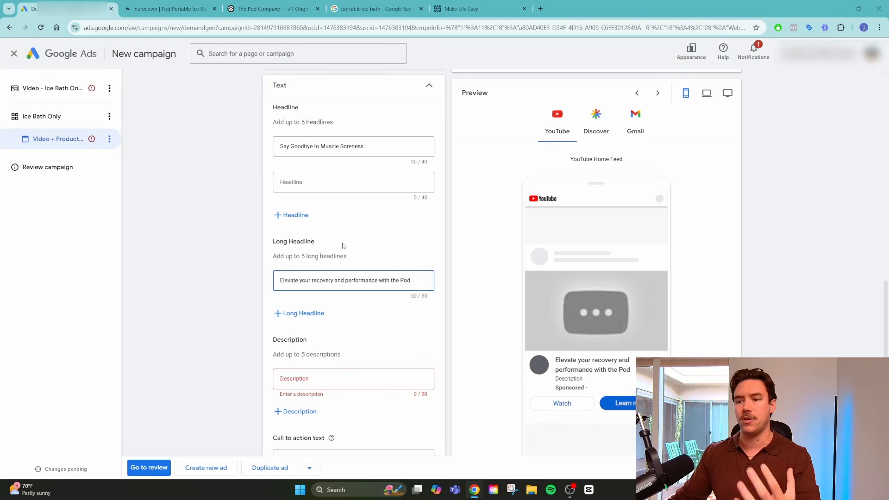
pyautogui.click(336, 147)
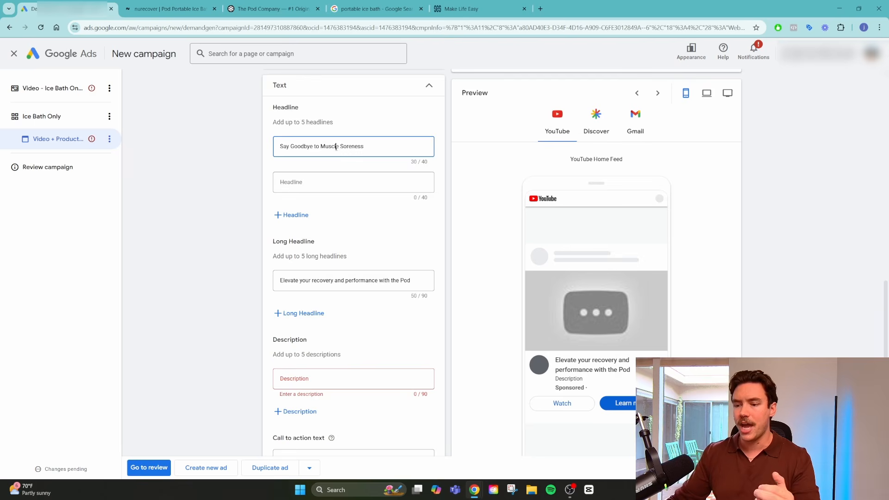
# - Copy "the original portable ice bath for cold water therapy." from the product page into the ad's description
pyautogui.scroll(-1, 389, 298)
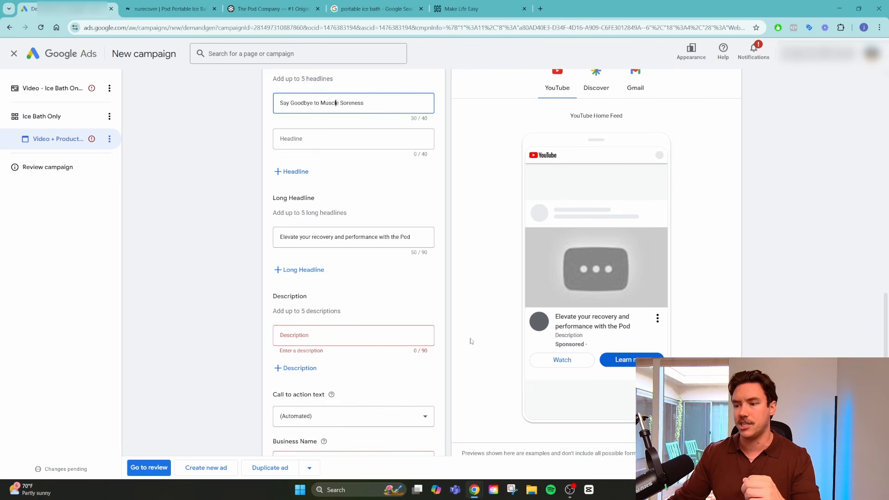
pyautogui.hotkey('ctrl', 'Tab')
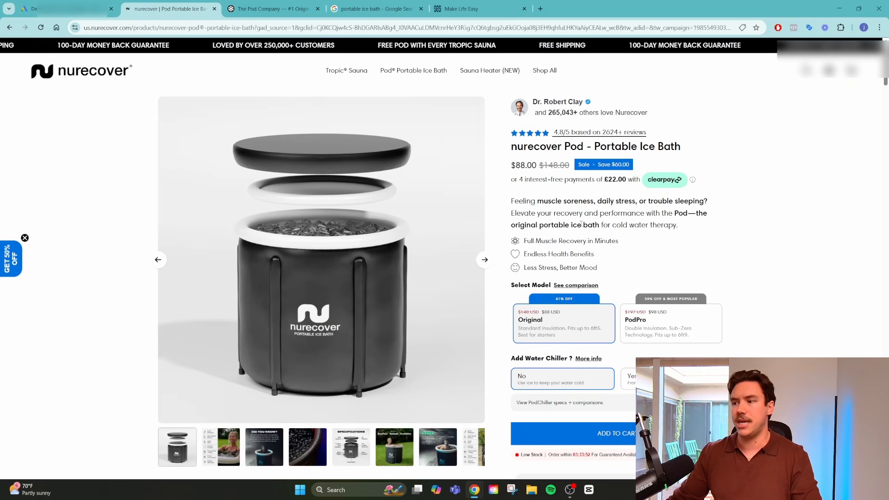
pyautogui.moveTo(697, 213); pyautogui.dragTo(678, 226)
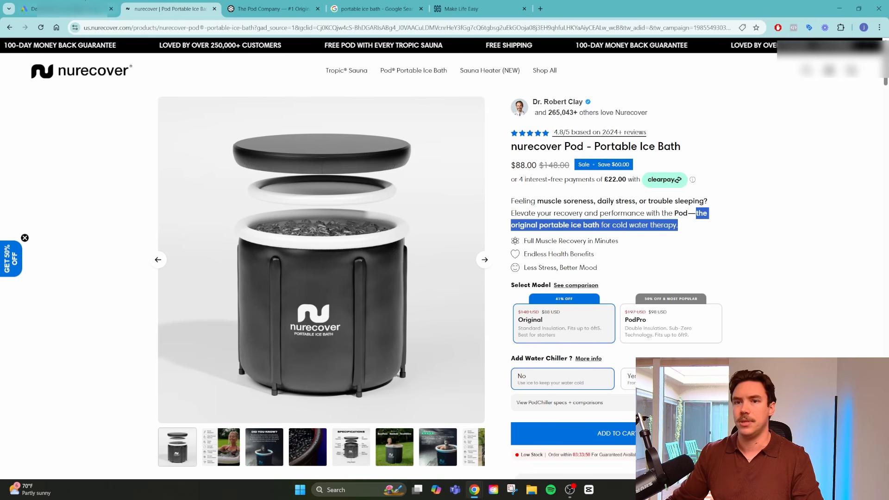
pyautogui.hotkey('ctrl', 'shift', 'Tab')
pyautogui.click(333, 334)
pyautogui.hotkey('ctrl', 'v')
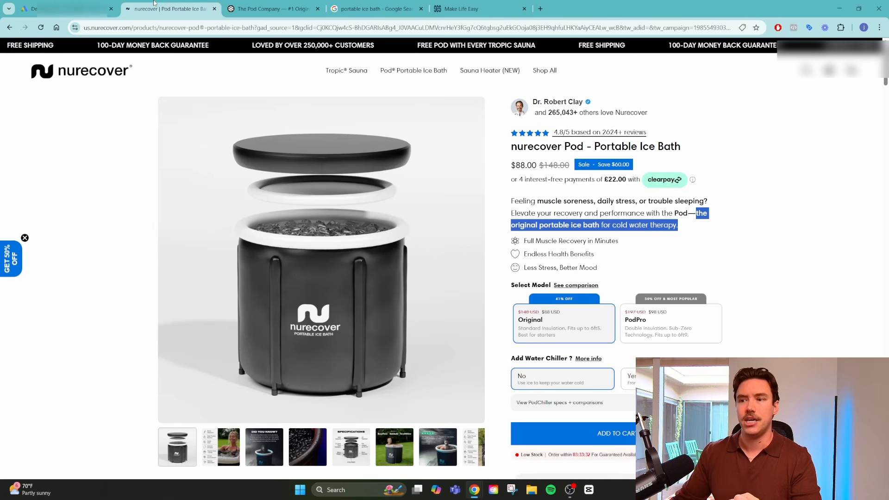
# - Examine the product page's benefits, specifications and shipping details for more ad text, and return to the ad
pyautogui.hotkey('ctrl', 'Tab')
pyautogui.scroll(-3, 759, 263)
pyautogui.click(760, 263)
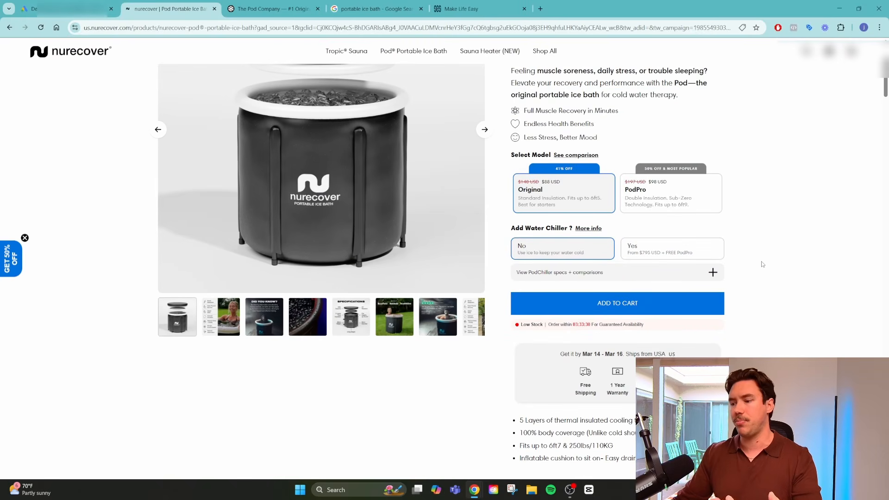
pyautogui.scroll(-4, 761, 264)
pyautogui.scroll(5, 695, 231)
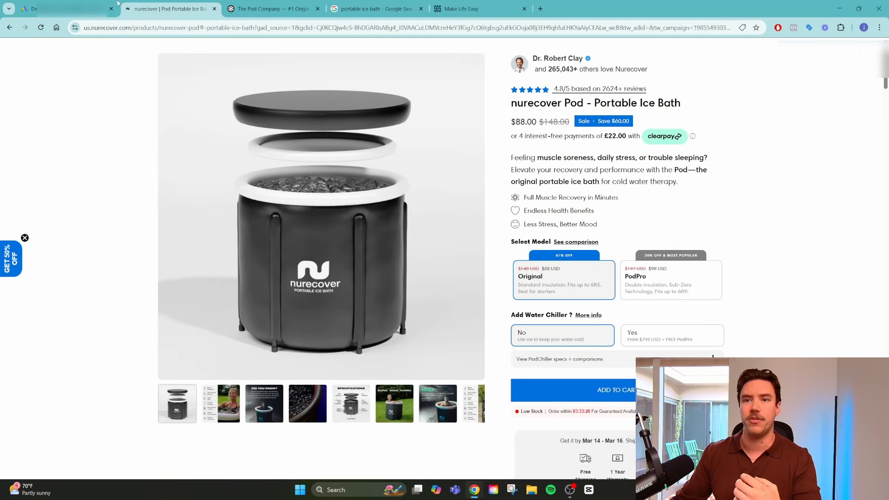
pyautogui.moveTo(572, 160); pyautogui.dragTo(532, 198)
pyautogui.click(762, 231)
pyautogui.moveTo(597, 212); pyautogui.dragTo(532, 212)
pyautogui.scroll(-11, 519, 212)
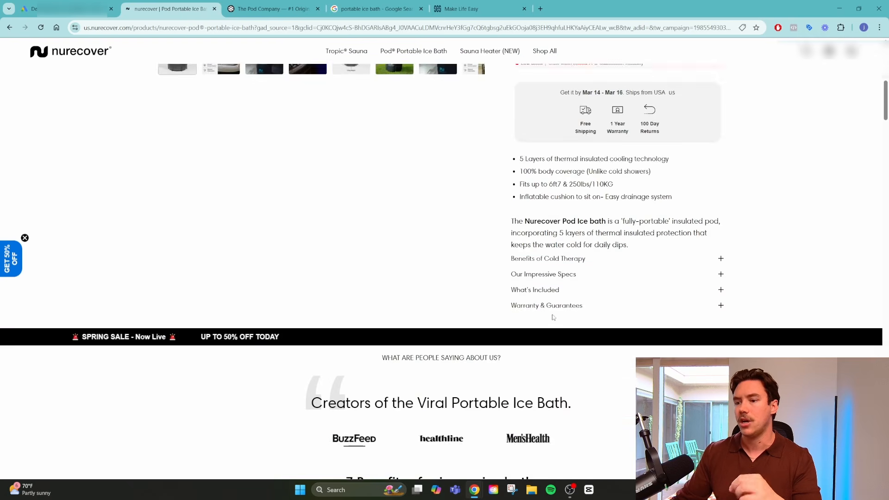
pyautogui.scroll(5, 495, 212)
pyautogui.click(105, 6)
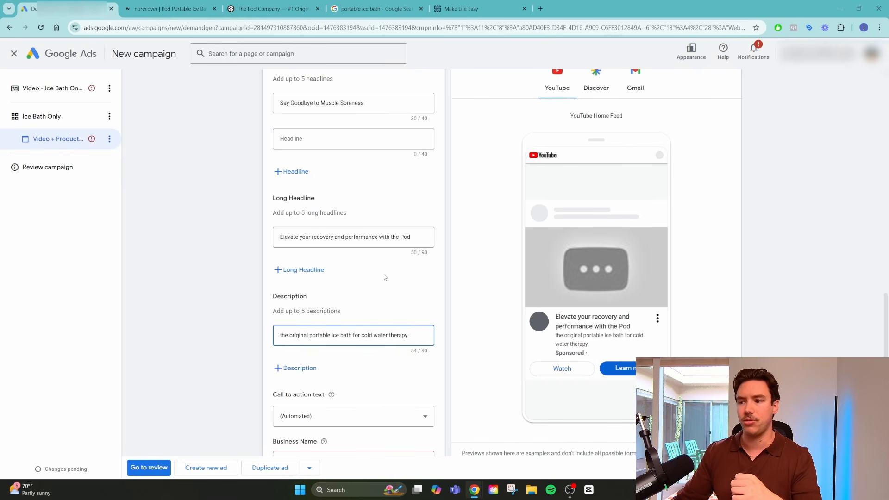
# - Try "Buy now" as the ad's call to action text, and replace it with "Shop now"
pyautogui.scroll(-4, 384, 277)
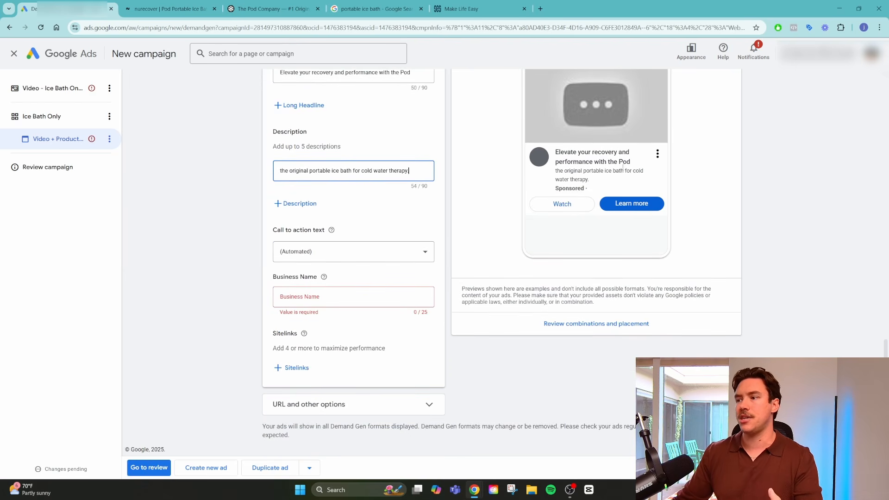
pyautogui.click(363, 255)
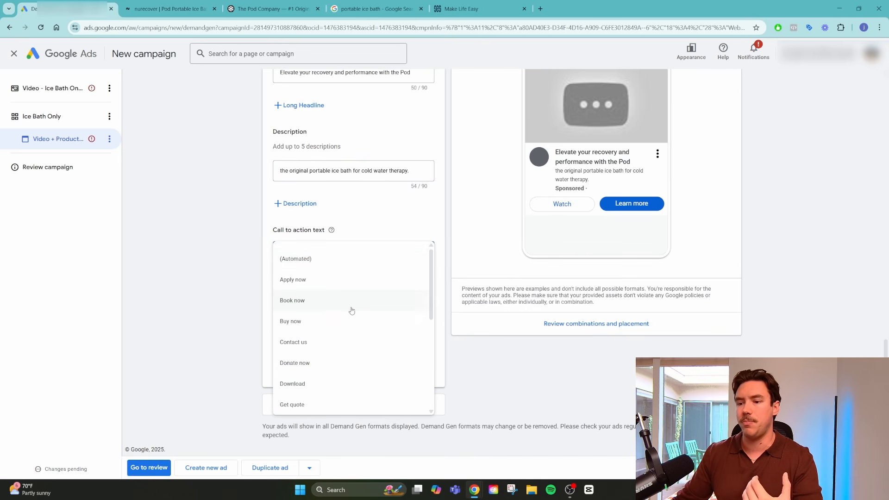
pyautogui.click(347, 327)
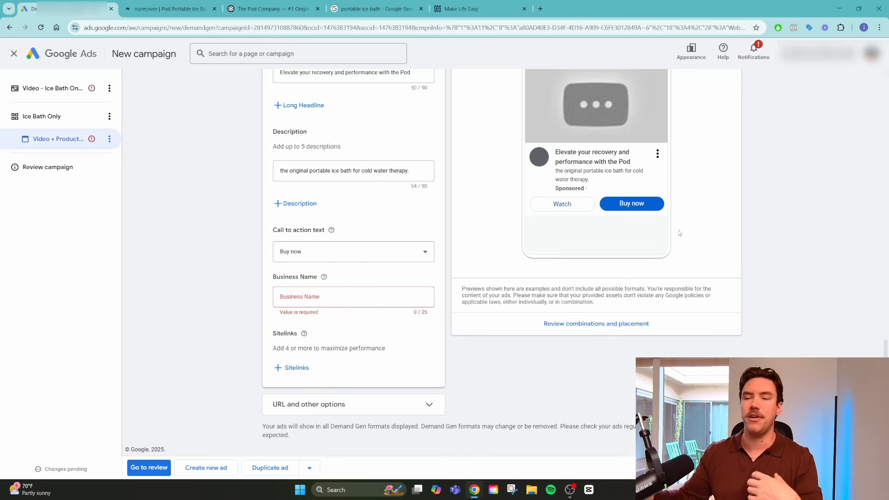
pyautogui.click(365, 253)
pyautogui.scroll(-3, 370, 341)
pyautogui.scroll(-2, 371, 342)
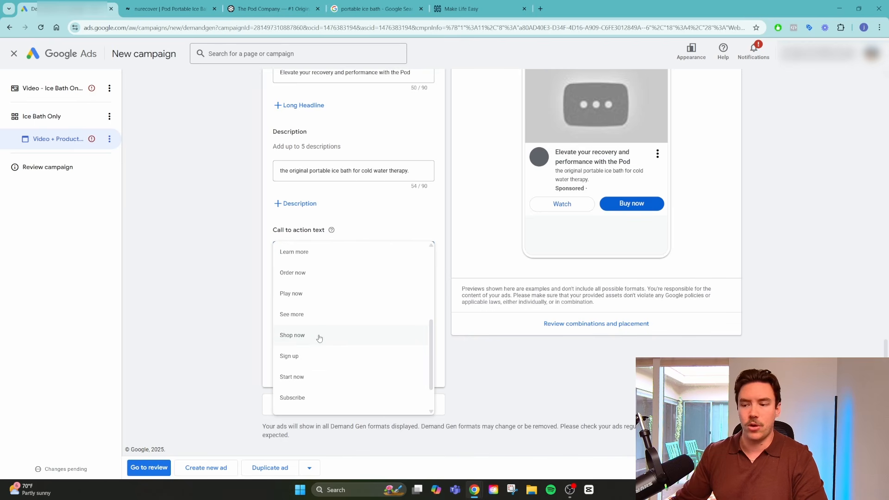
pyautogui.click(320, 338)
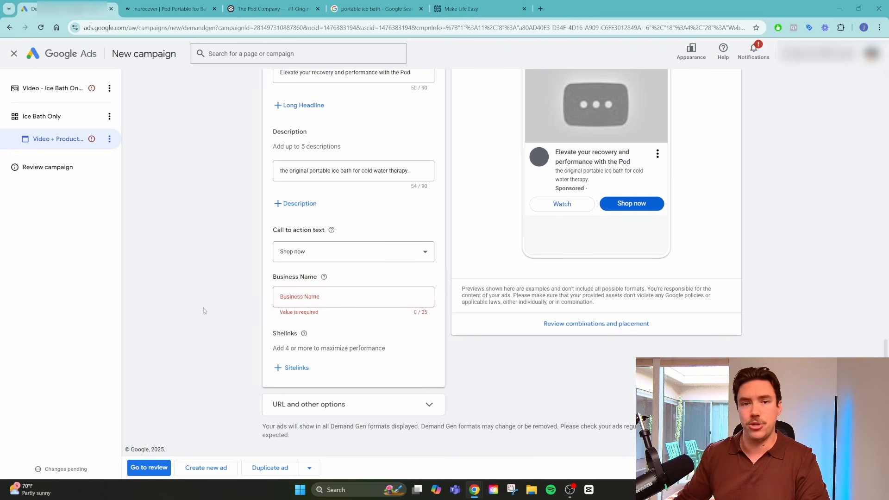
# - Add the existing "Services" sitelink to the campaign and apply it
pyautogui.click(357, 298)
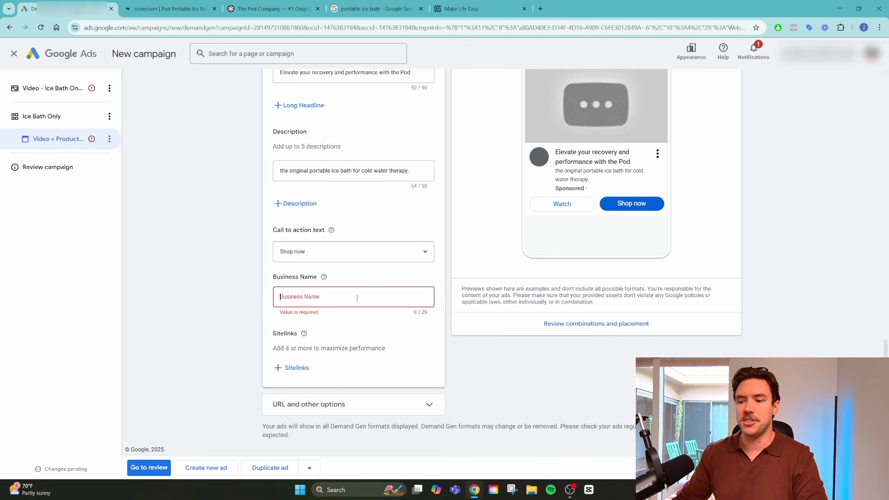
pyautogui.click(297, 368)
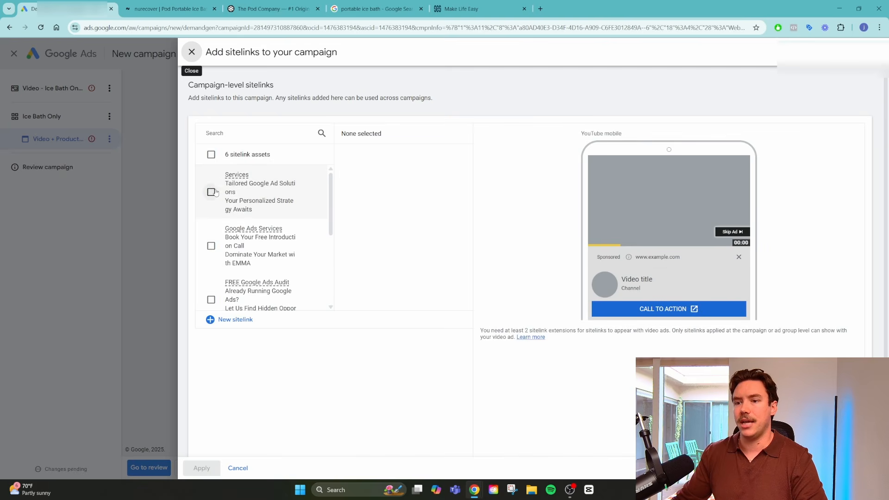
pyautogui.click(212, 192)
pyautogui.click(201, 468)
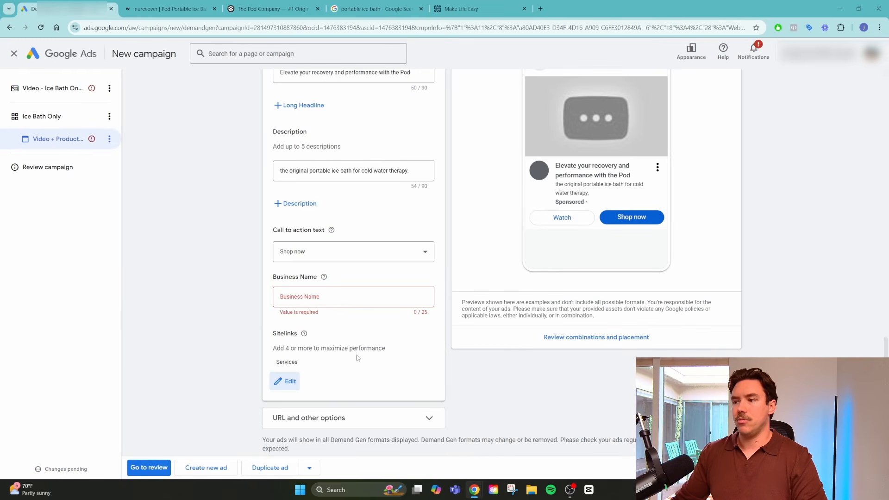
# - Review the campaign's sitelink selection and close it without making changes
pyautogui.click(286, 382)
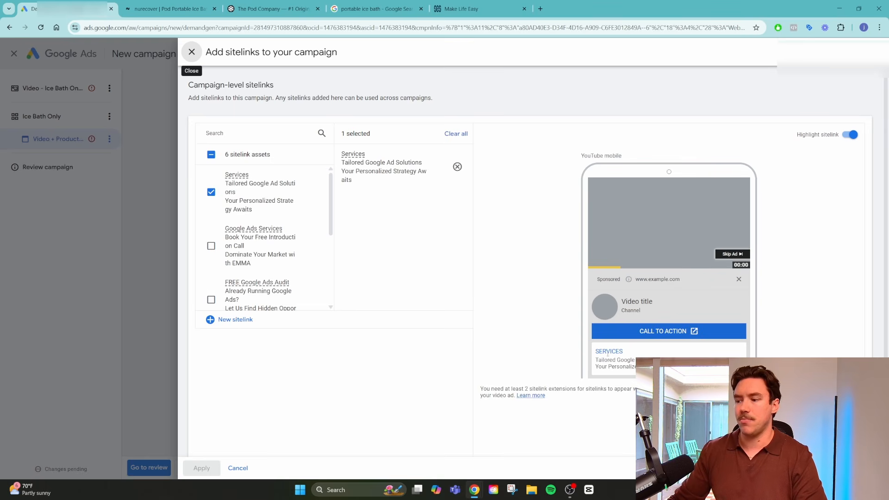
pyautogui.click(198, 58)
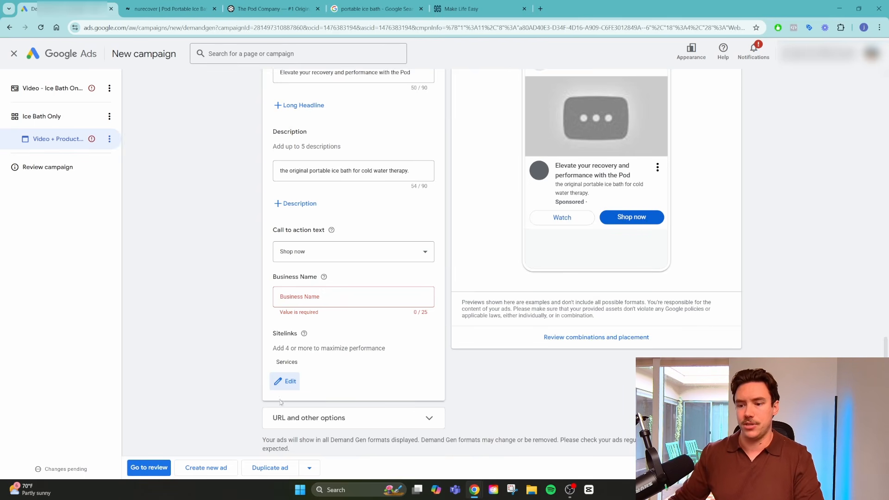
pyautogui.click(284, 382)
pyautogui.click(191, 51)
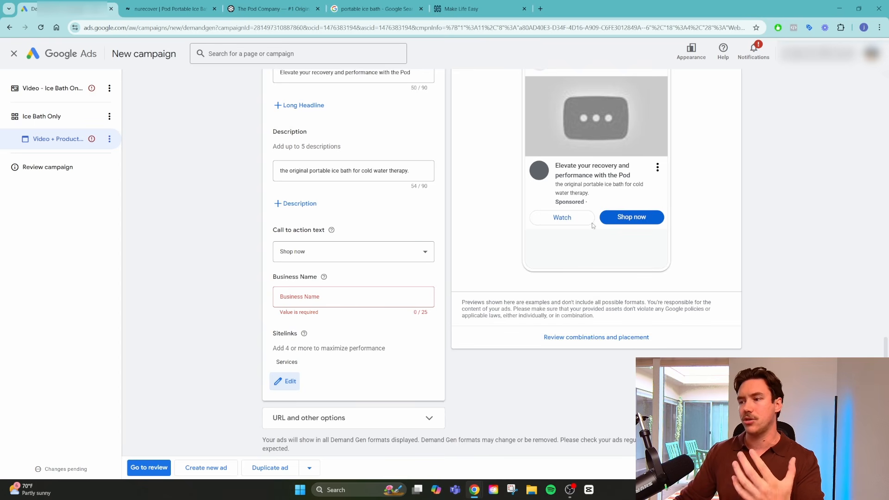
# - Examine the nurecover home page's navigation and best sellers for pages that could serve as sitelinks, and return to the ad
pyautogui.click(349, 299)
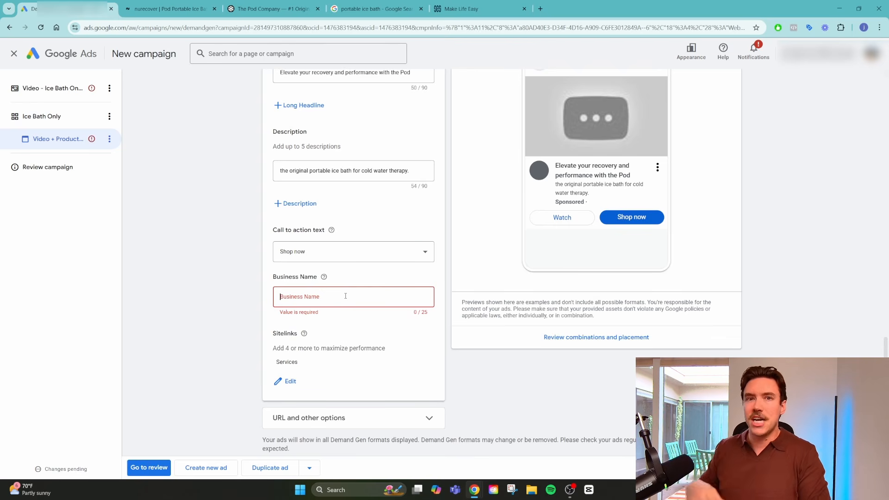
pyautogui.click(167, 8)
pyautogui.scroll(8, 435, 209)
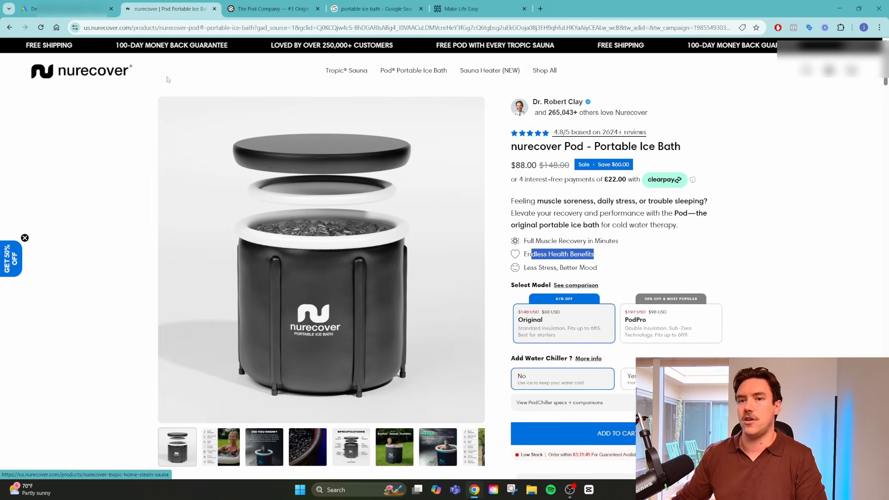
pyautogui.click(77, 75)
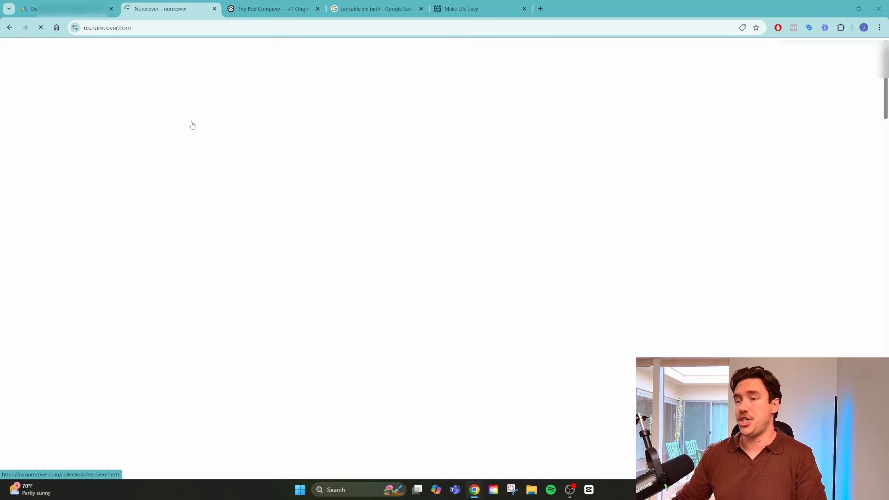
pyautogui.scroll(-14, 540, 259)
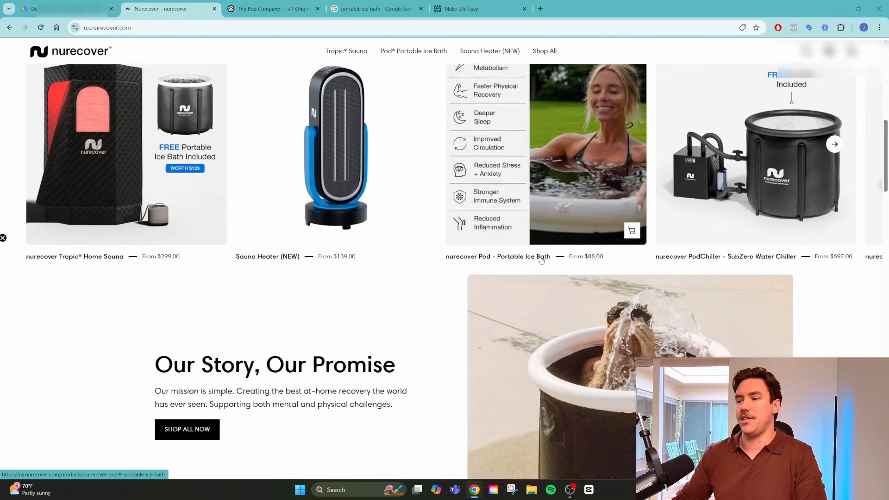
pyautogui.scroll(14, 540, 260)
pyautogui.scroll(-10, 541, 260)
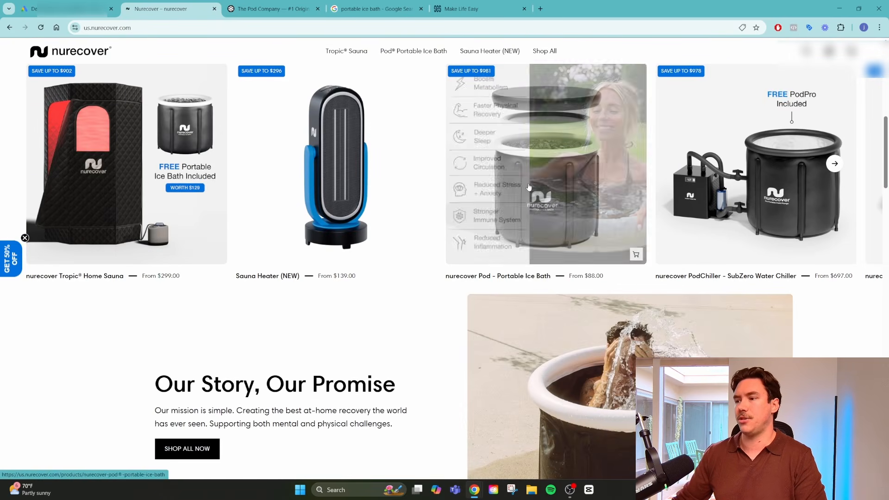
pyautogui.scroll(-5, 510, 213)
pyautogui.scroll(14, 433, 211)
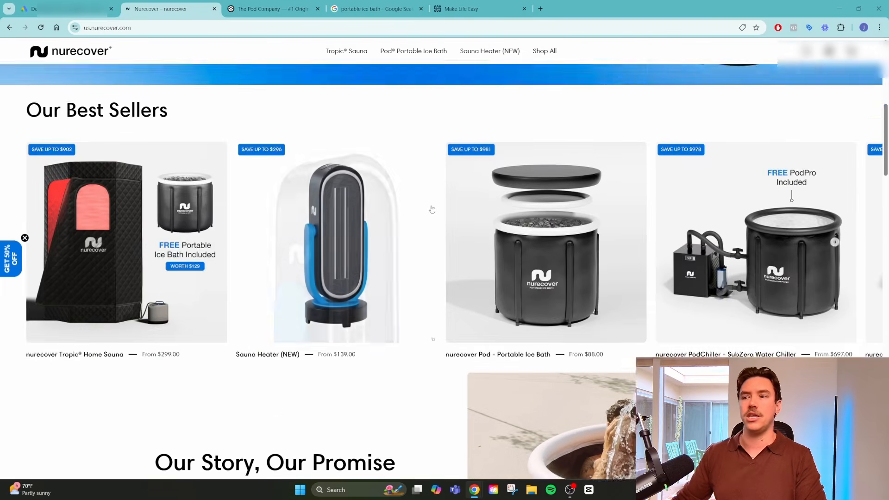
pyautogui.click(69, 9)
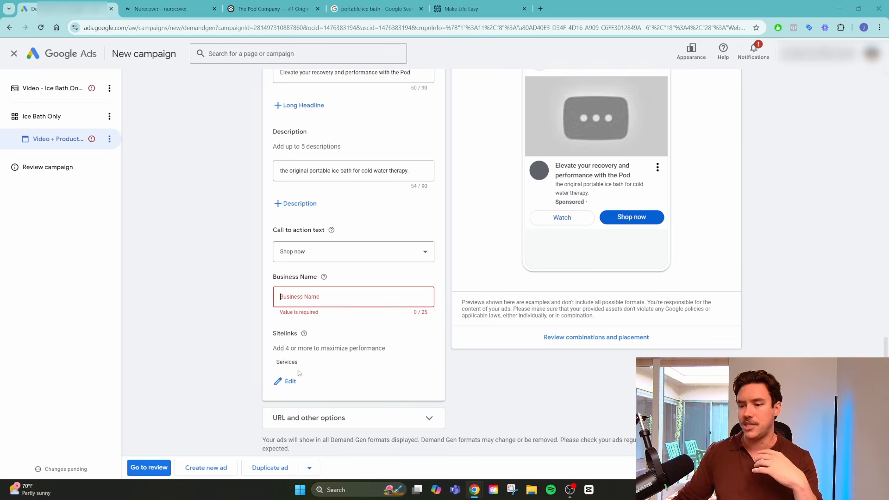
# - Set the ad's display URL paths to "portable" and "icebath"
pyautogui.scroll(-1, 352, 389)
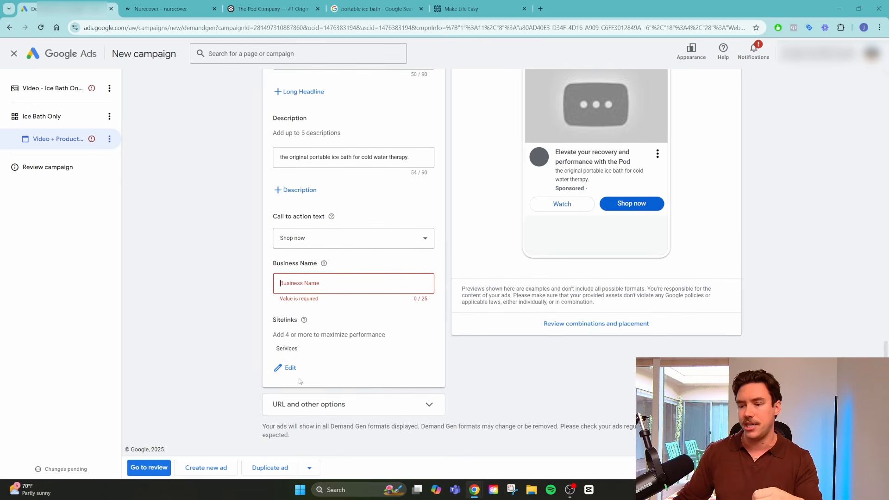
pyautogui.click(435, 406)
pyautogui.scroll(-4, 435, 407)
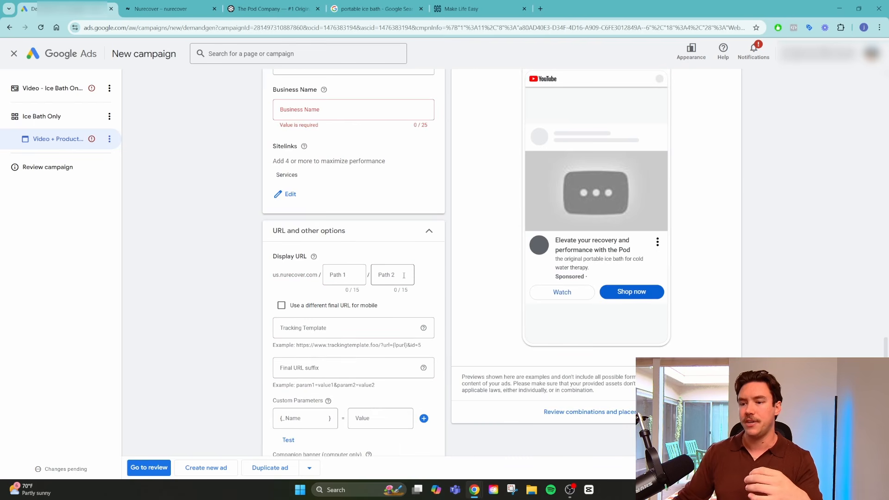
pyautogui.click(344, 276)
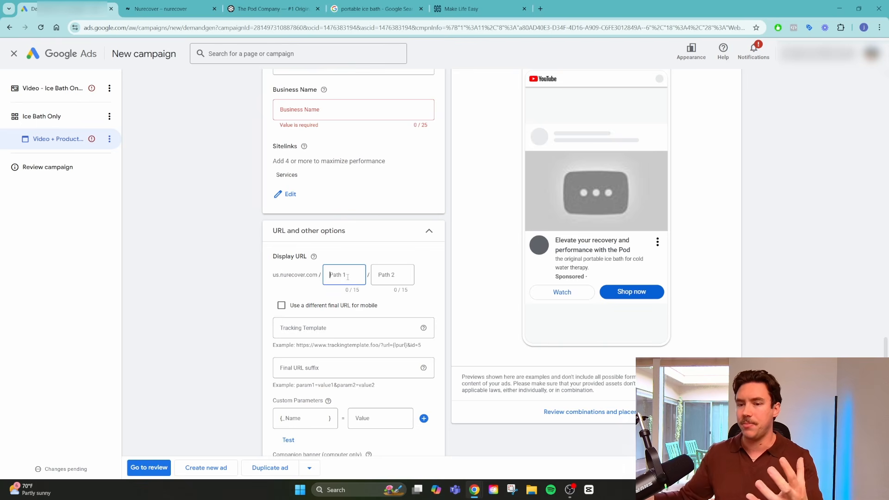
pyautogui.write('portable')
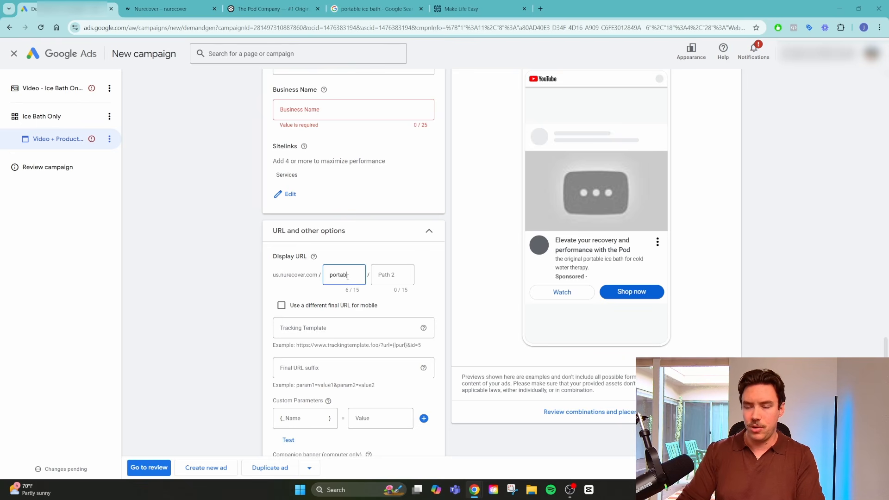
pyautogui.click(392, 276)
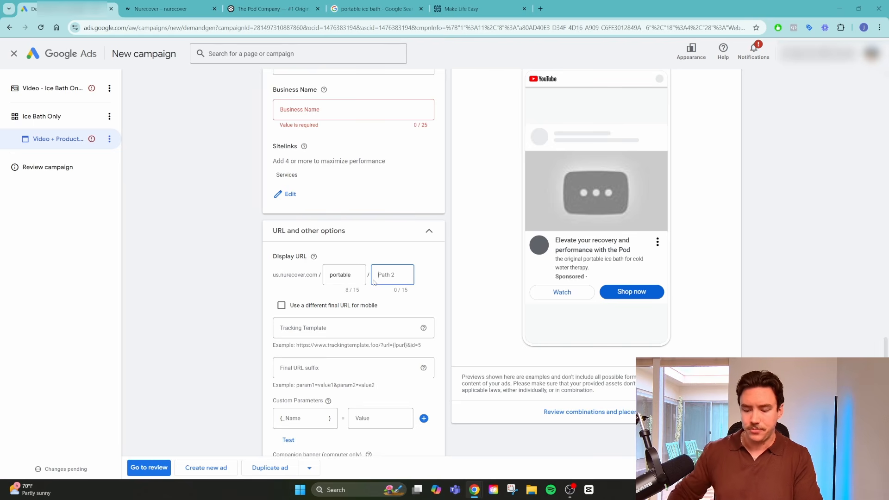
pyautogui.write('icebath')
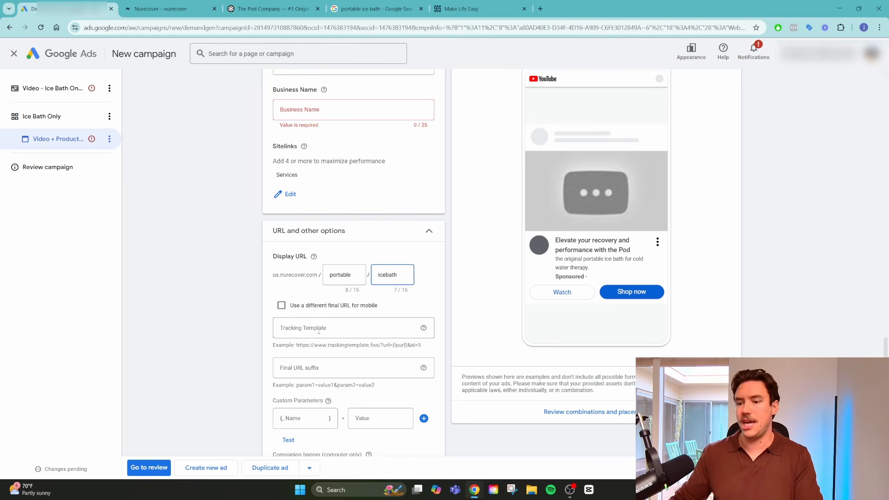
# - Check the ad's remaining URL options and look over the campaign review
pyautogui.scroll(-2, 318, 331)
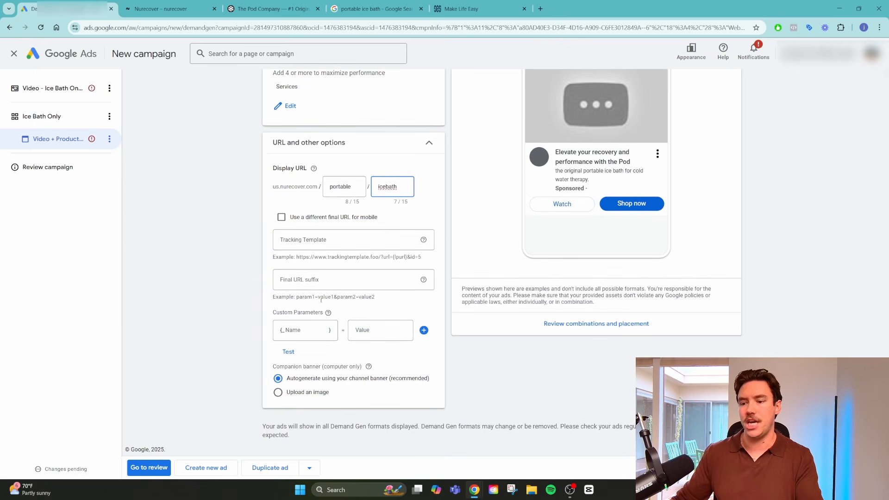
pyautogui.click(149, 468)
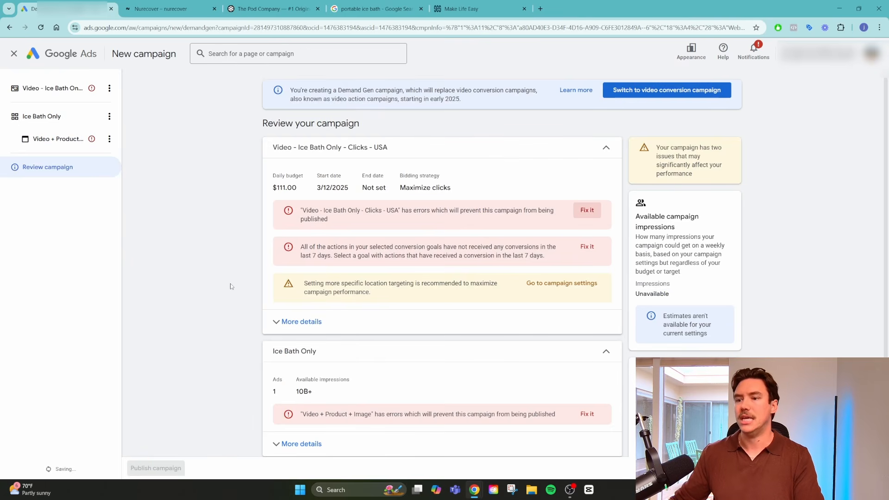
pyautogui.scroll(-2, 228, 290)
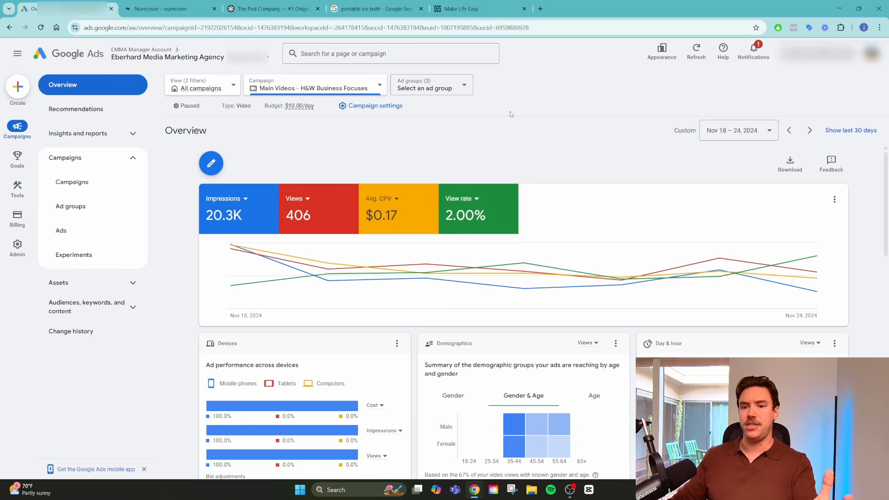
# - Look over the audience, keyword, content, insight and report pages available for the Main Videos - H&W Business Focuses campaign
pyautogui.click(124, 307)
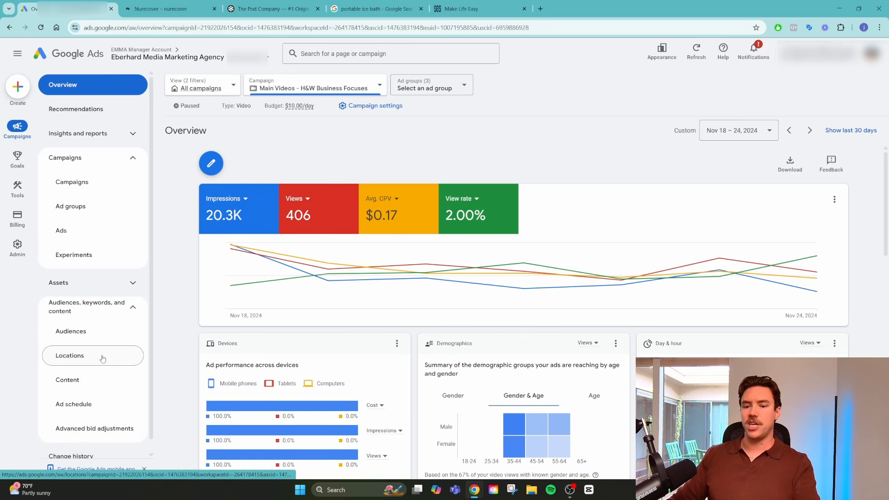
pyautogui.scroll(-1, 107, 381)
pyautogui.scroll(1, 110, 366)
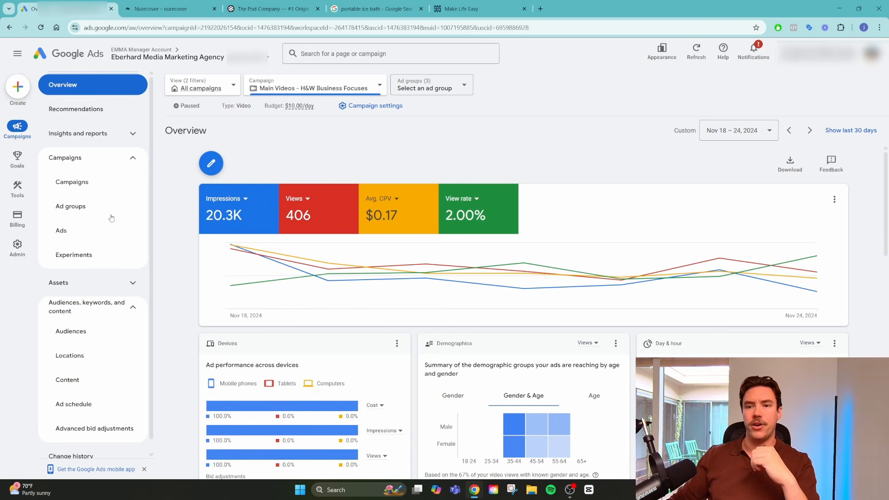
pyautogui.click(113, 140)
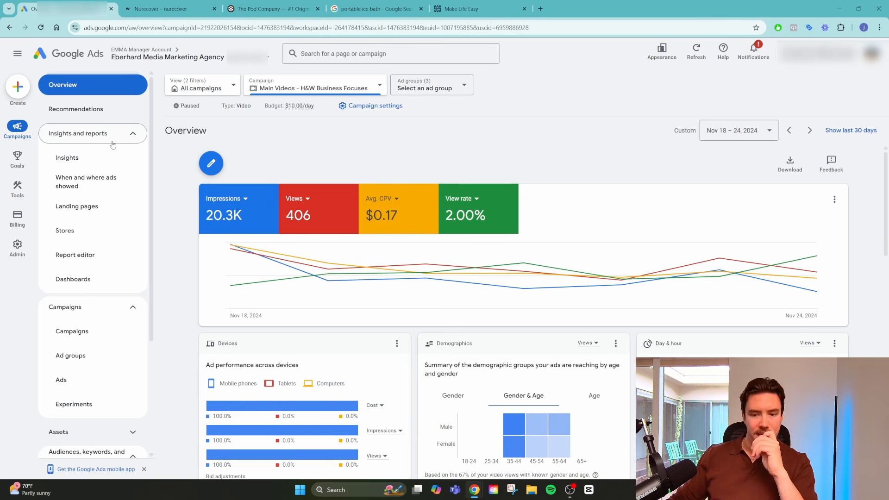
# - Examine the campaign's audience performance, audience segments and demographics
pyautogui.scroll(-3, 128, 324)
pyautogui.click(127, 327)
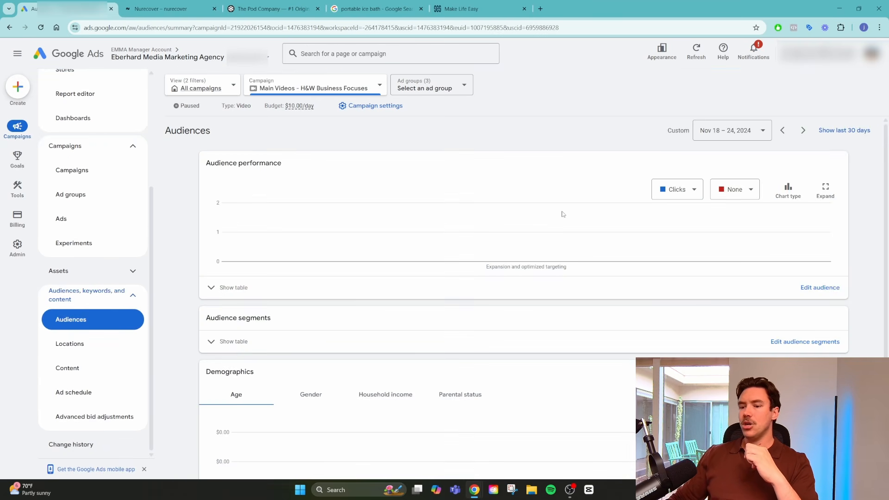
pyautogui.scroll(-2, 564, 213)
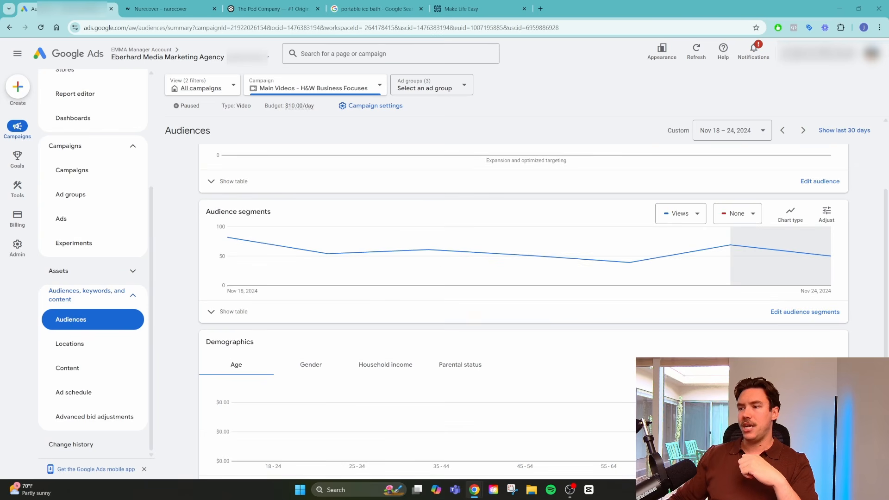
pyautogui.scroll(-1, 523, 278)
pyautogui.scroll(3, 555, 277)
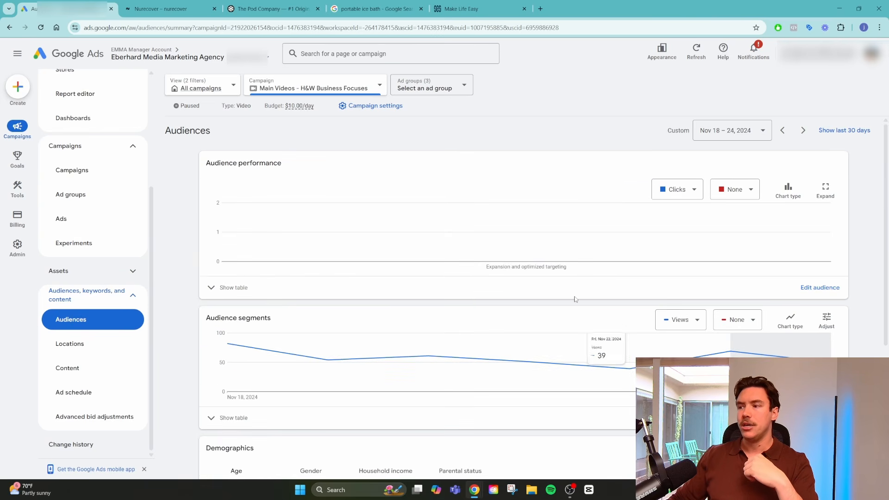
pyautogui.scroll(3, 122, 226)
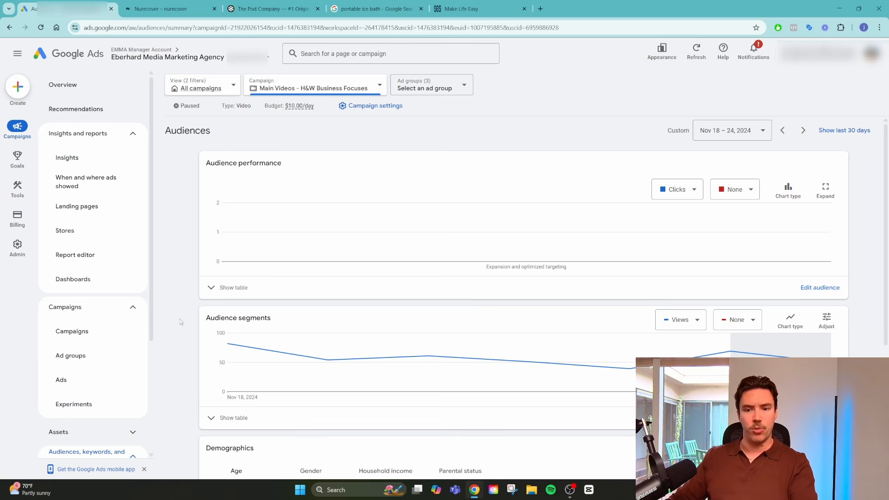
# - Review the campaign's performance table and the cost and conversion metrics of its ad groups
pyautogui.click(100, 332)
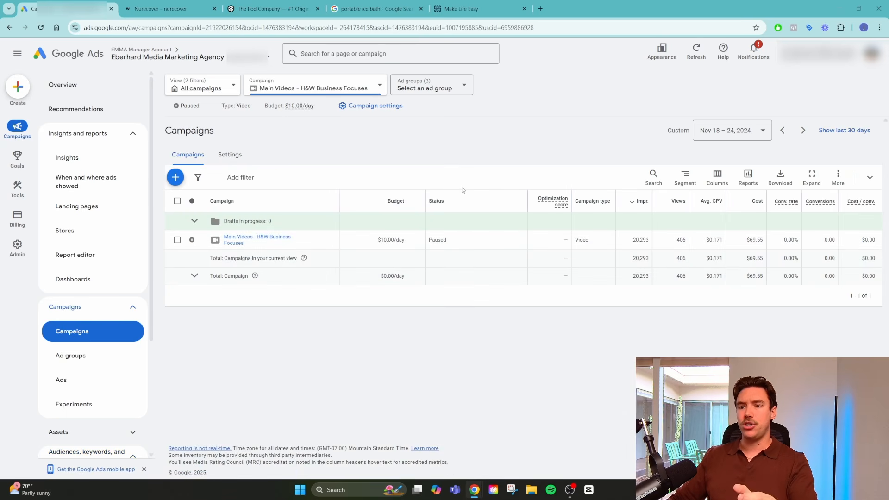
pyautogui.click(106, 362)
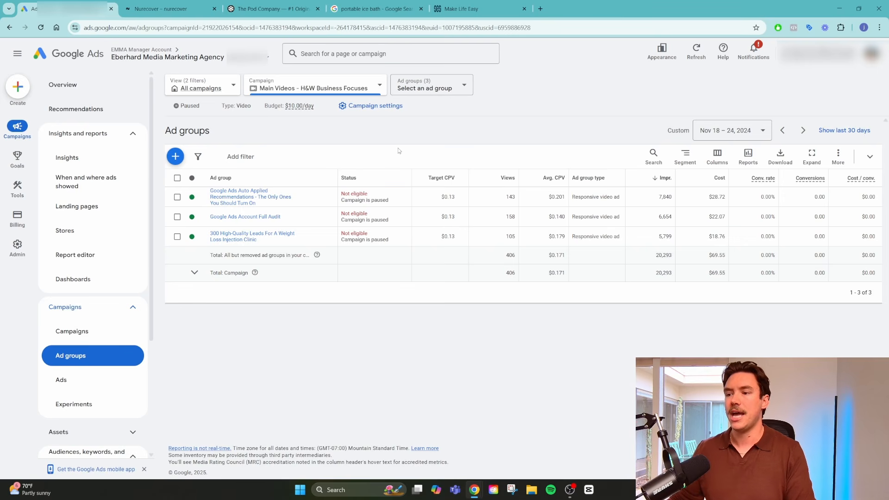
pyautogui.moveTo(454, 178)
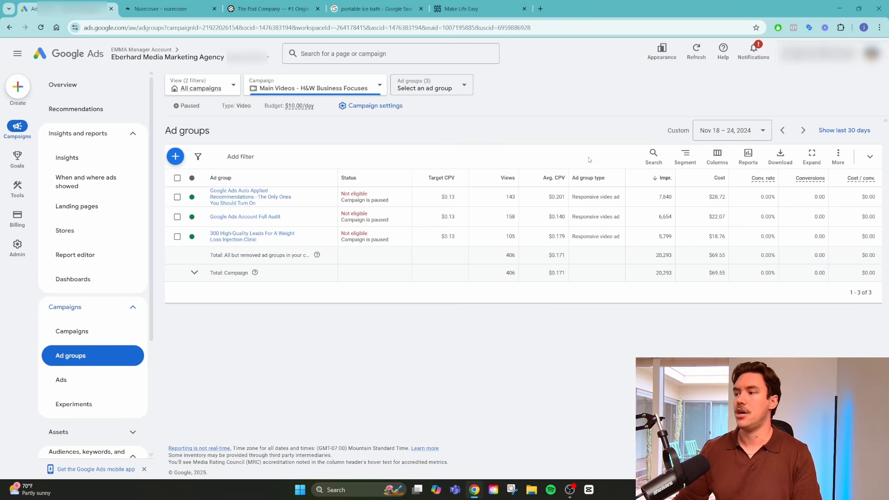
pyautogui.moveTo(797, 184)
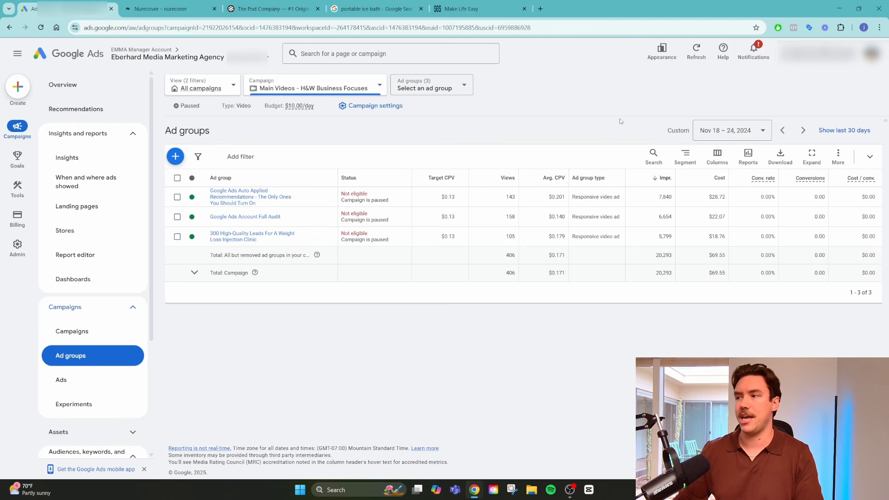
# - Open the column settings for the ad groups table and look through the available conversion columns
pyautogui.click(718, 158)
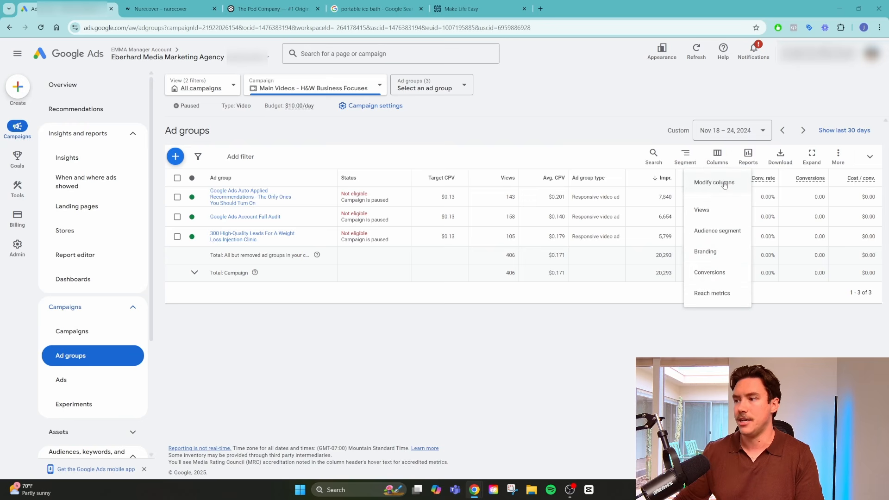
pyautogui.click(725, 183)
pyautogui.click(588, 163)
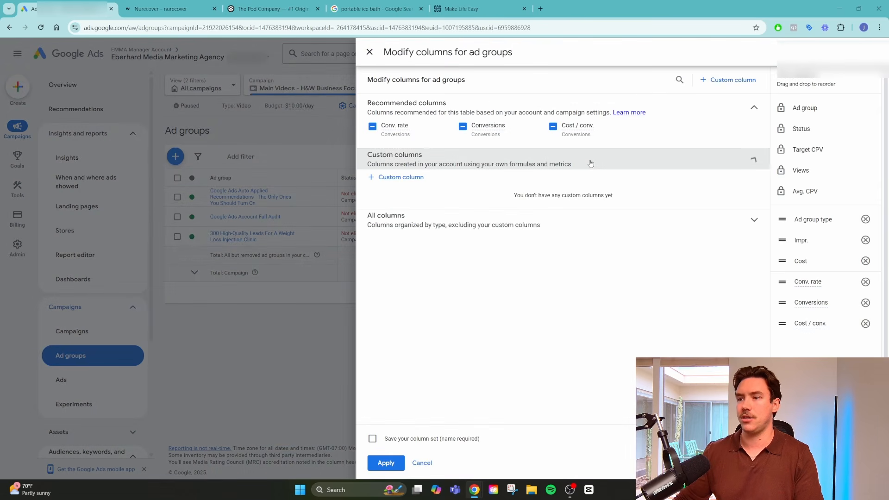
pyautogui.click(590, 227)
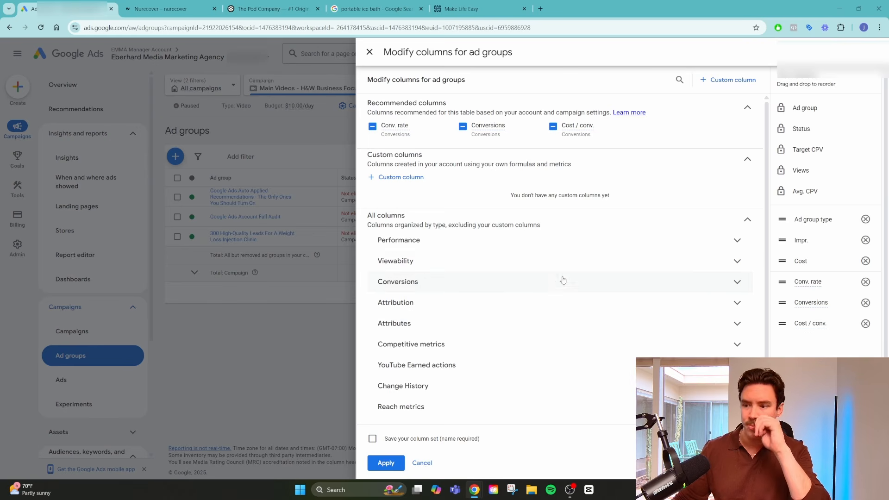
pyautogui.click(557, 285)
pyautogui.scroll(-2, 551, 231)
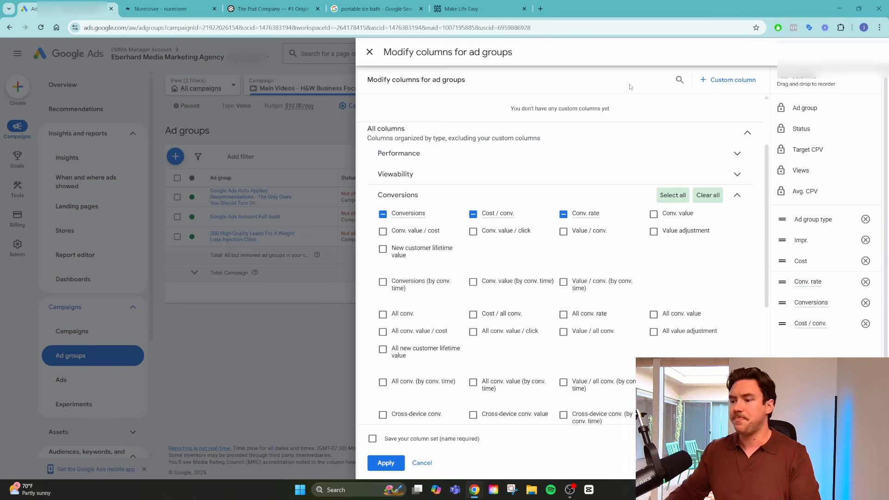
# - Look through the YouTube earned actions, reach metrics and viewability columns available for the ad groups
pyautogui.scroll(-5, 573, 281)
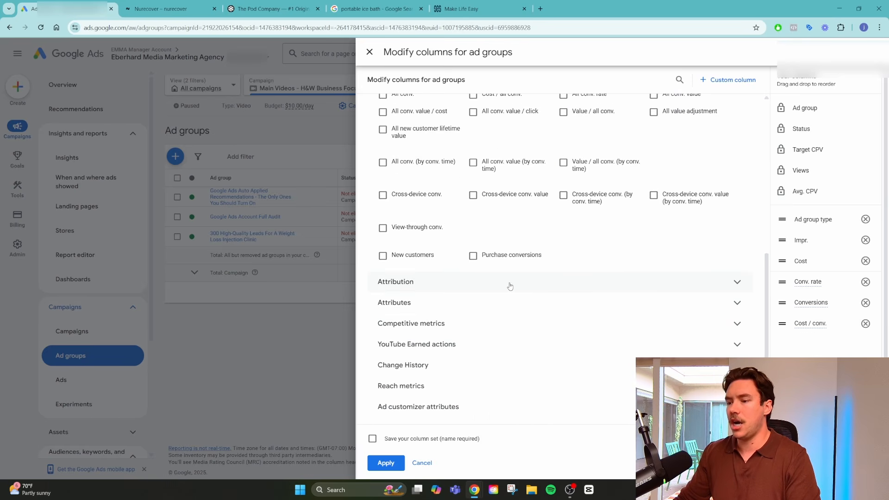
pyautogui.click(539, 342)
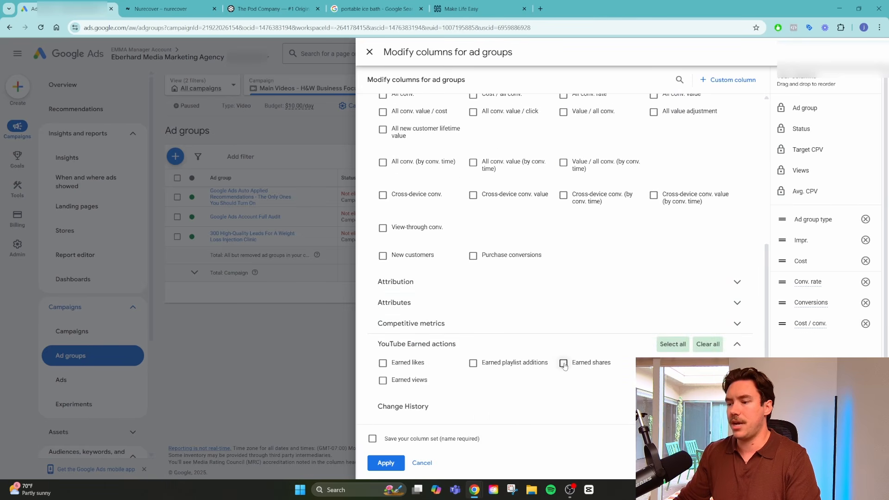
pyautogui.scroll(-1, 568, 370)
pyautogui.click(455, 389)
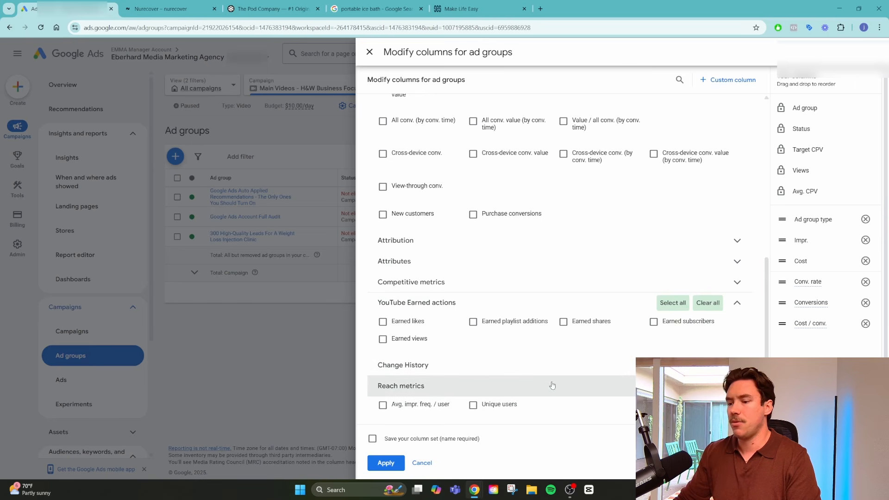
pyautogui.scroll(-1, 547, 385)
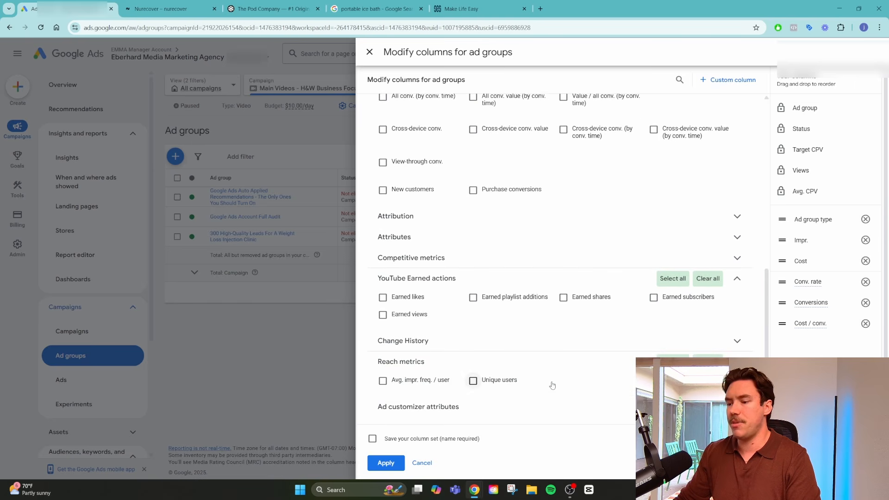
pyautogui.click(506, 258)
pyautogui.scroll(6, 558, 278)
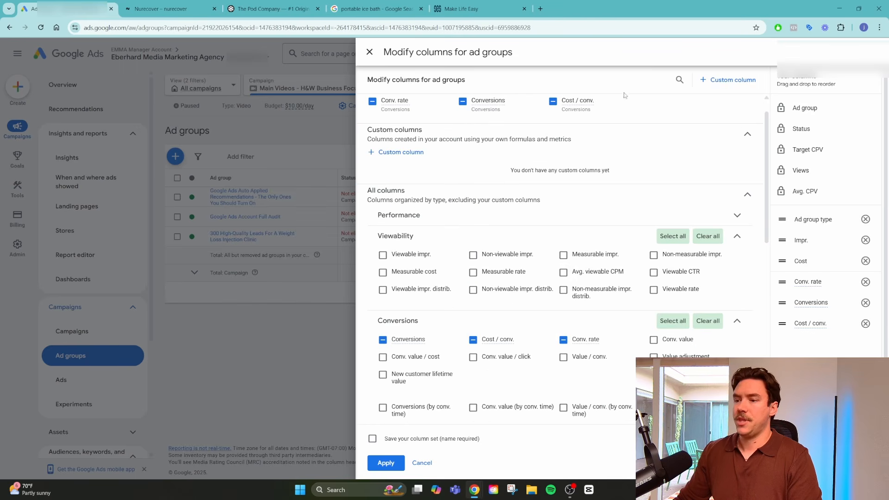
# - Compare the viewability and conversion columns on offer, and close the column settings without applying changes
pyautogui.moveTo(665, 343)
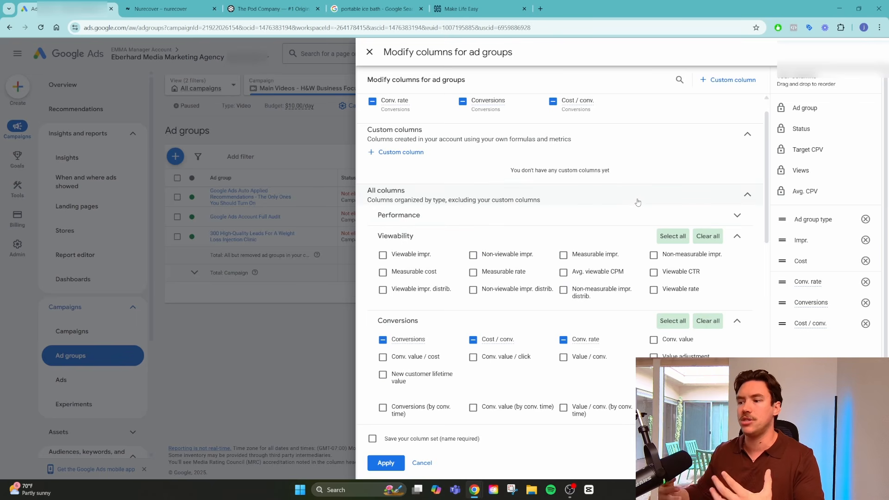
pyautogui.moveTo(678, 274)
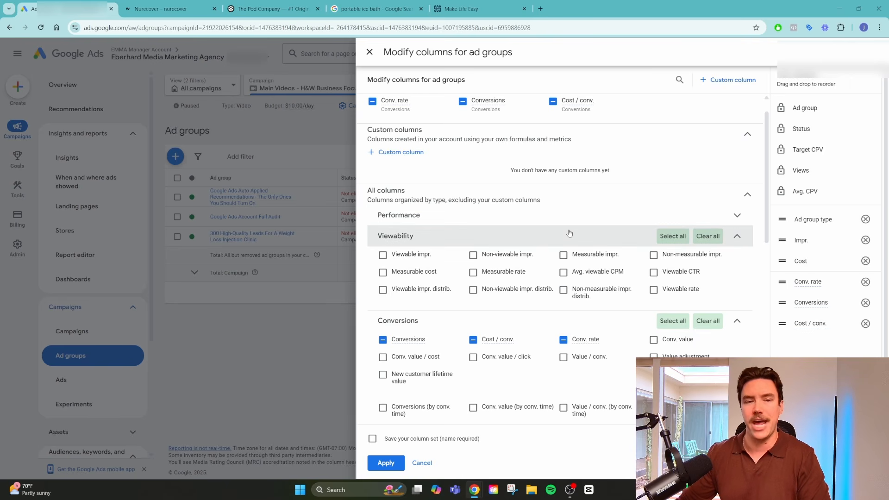
pyautogui.scroll(-2, 572, 245)
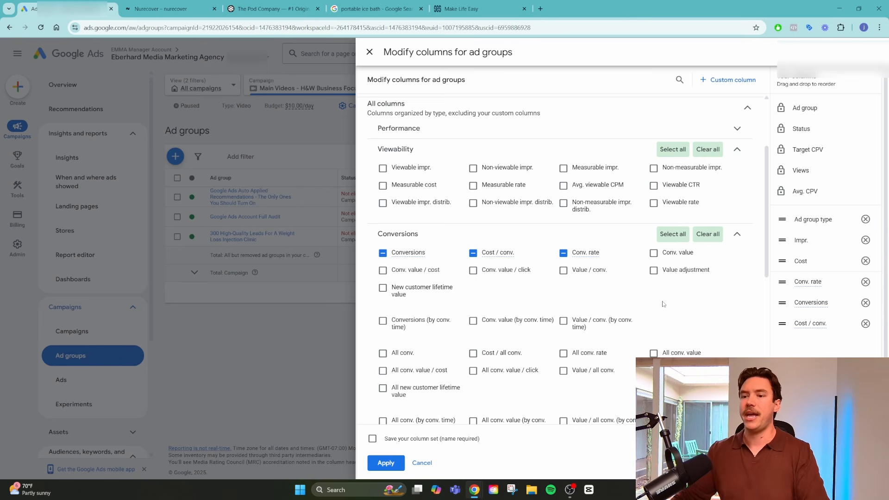
pyautogui.click(370, 52)
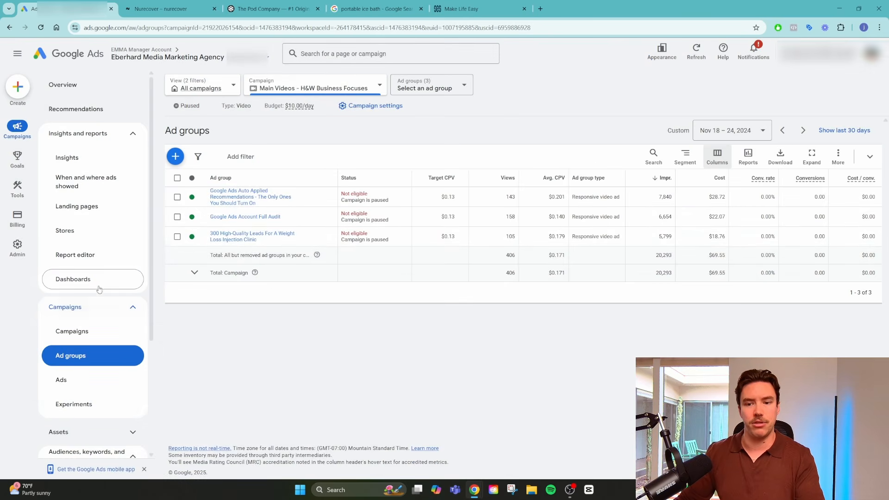